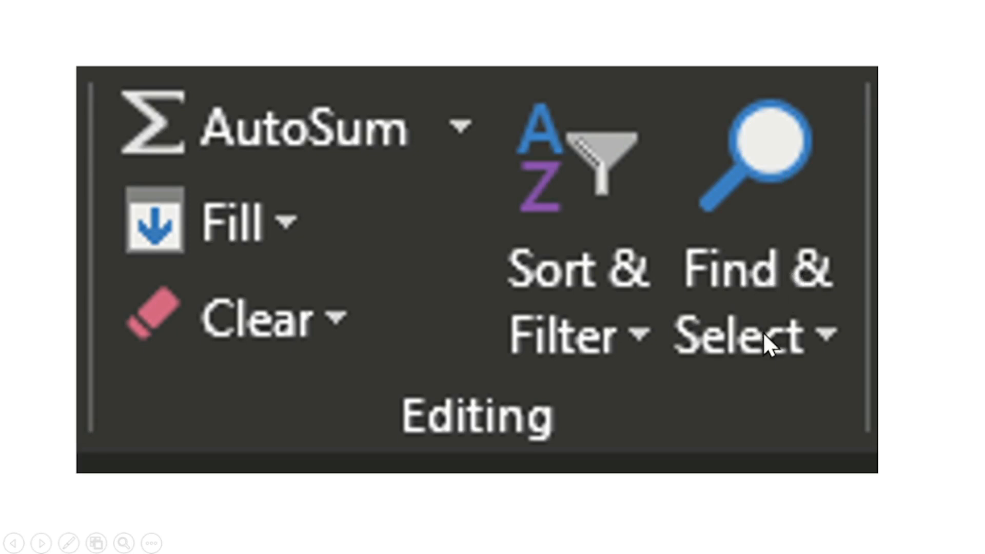
Step: Advance the slideshow to the Find & Select slide, then switch over to Excel
left_click(832, 333)
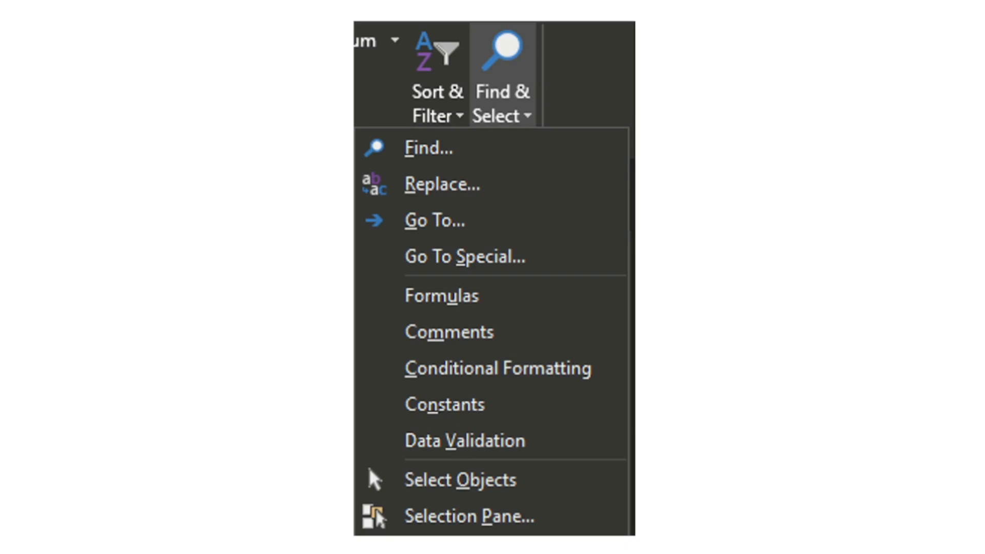
key("alt+Tab")
key("Tab")
key("Tab")
key("Tab")
key("Tab")
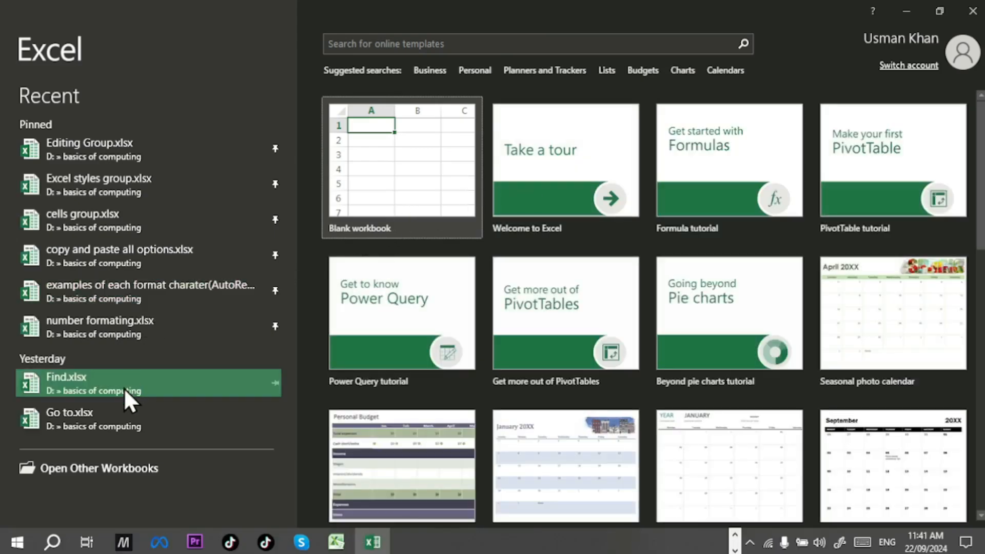
Step: Pin Find.xlsx and Go to.xlsx to the recent workbooks, then open Find.xlsx
left_click(276, 383)
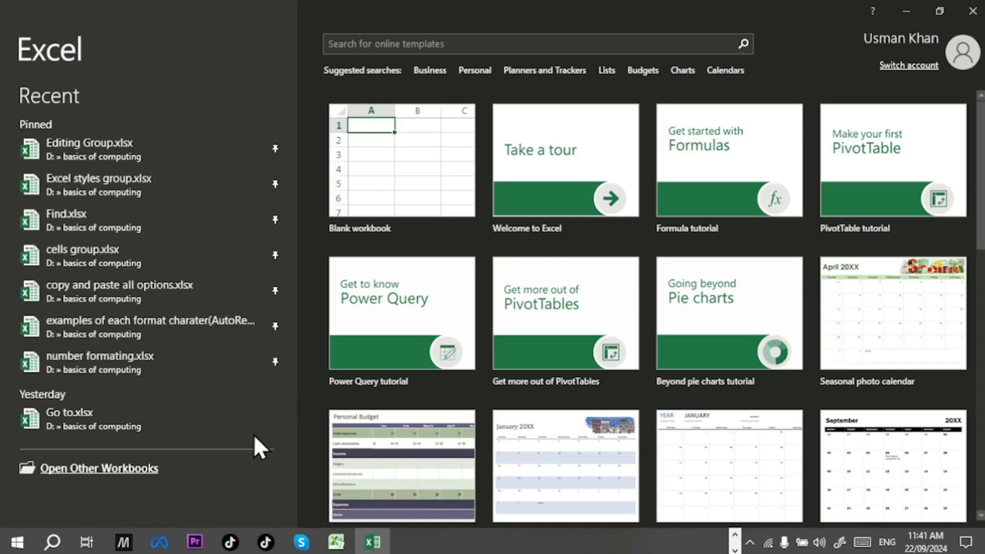
left_click(275, 418)
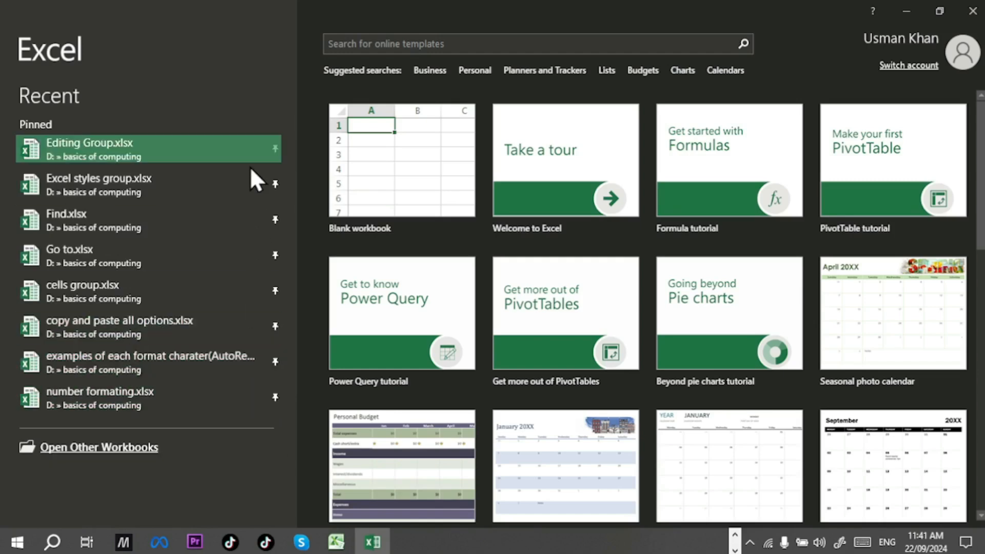
left_click(212, 229)
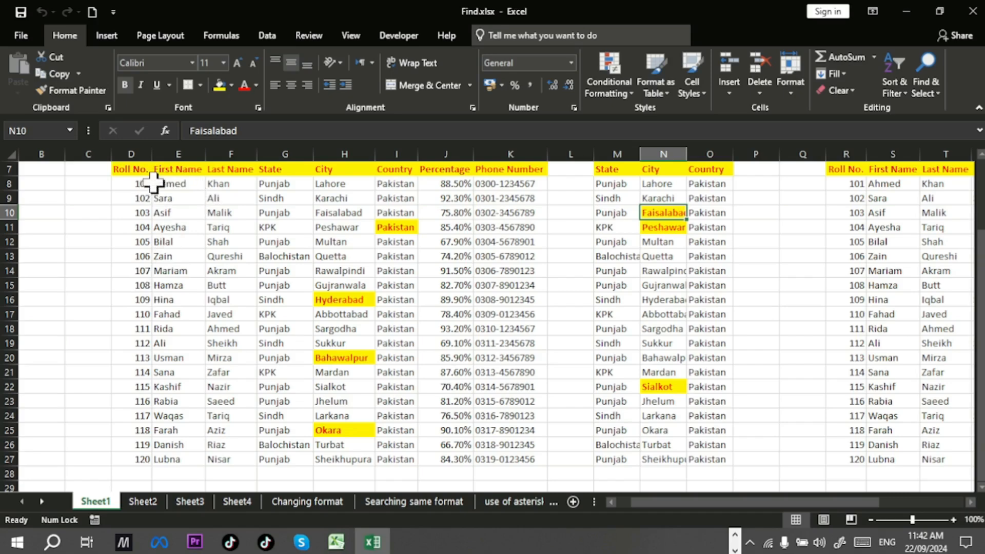
left_click(167, 185)
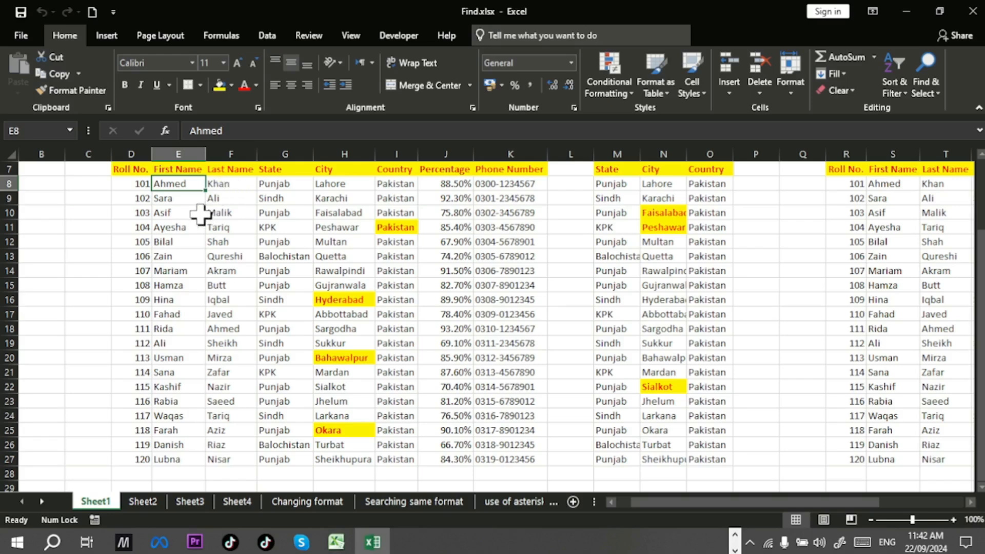
left_click(220, 183)
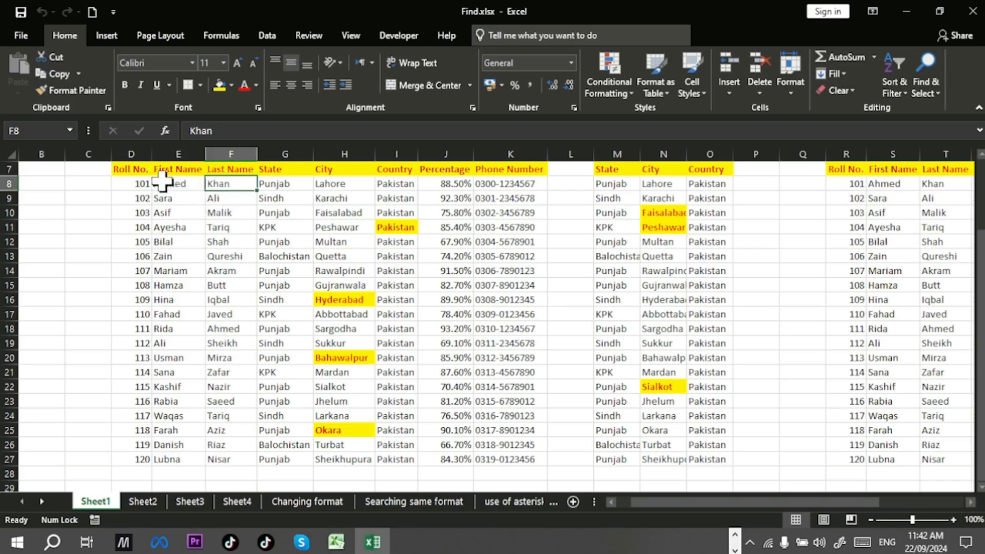
left_click(269, 184)
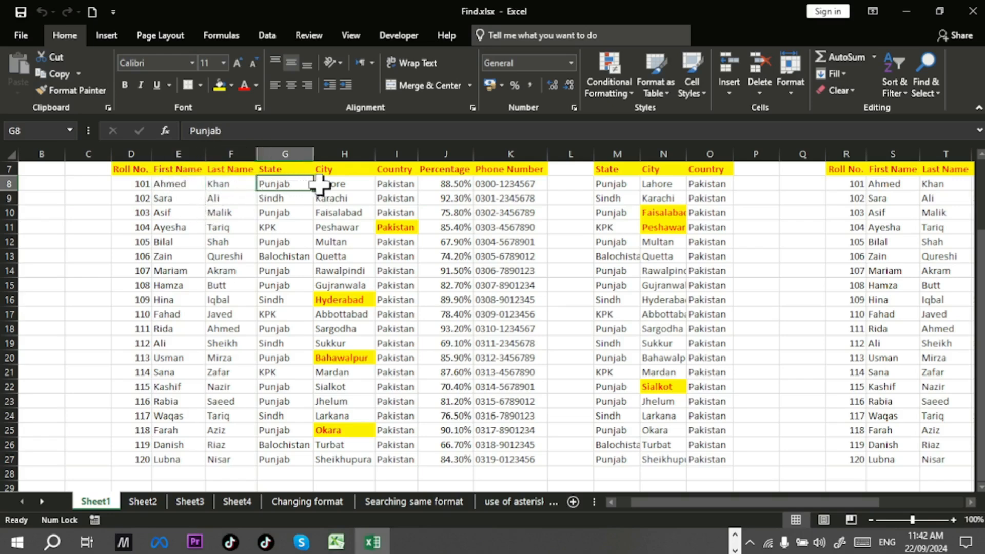
left_click(325, 183)
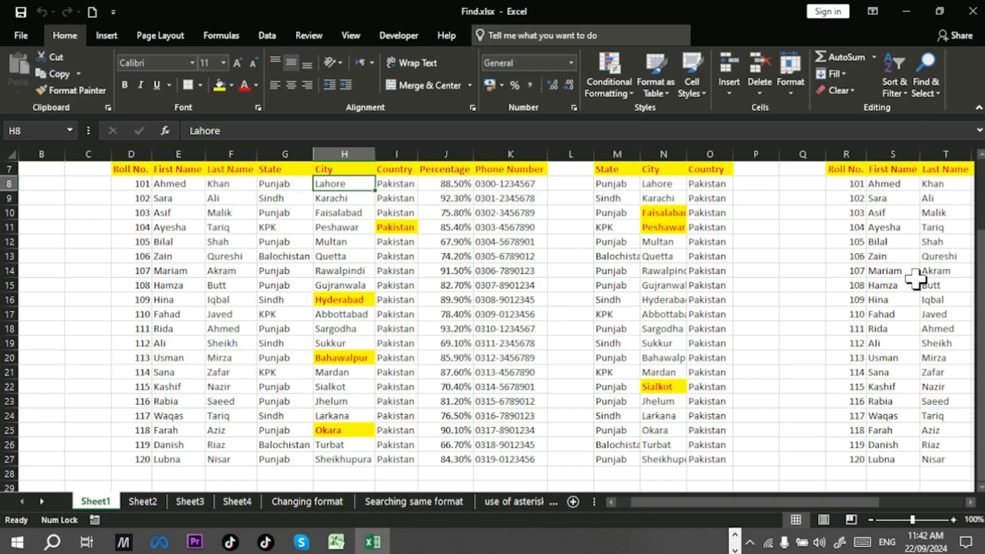
mouse_move(830, 498)
left_mouse_down()
mouse_move(906, 478)
mouse_move(964, 477)
mouse_move(872, 492)
mouse_move(819, 482)
mouse_move(829, 485)
left_mouse_up()
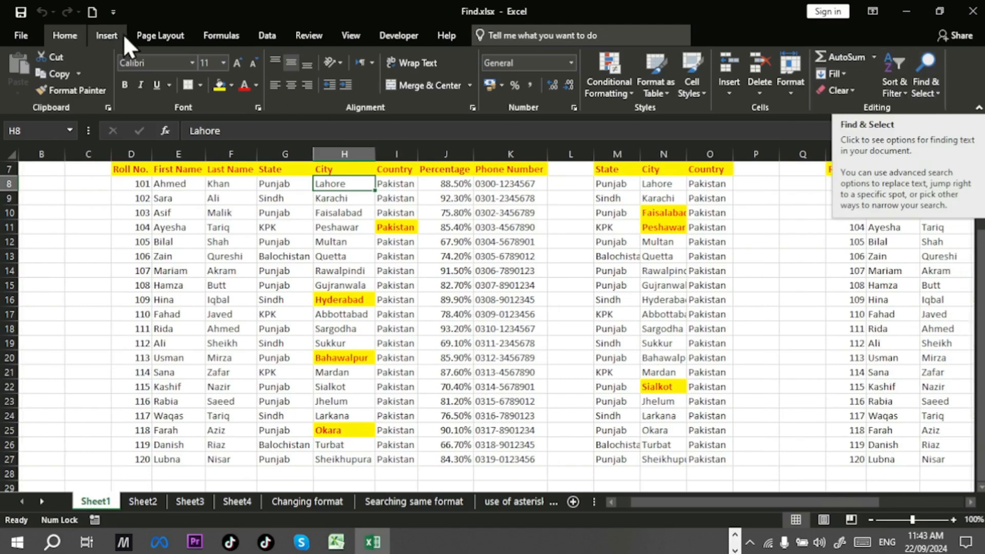
left_click(936, 92)
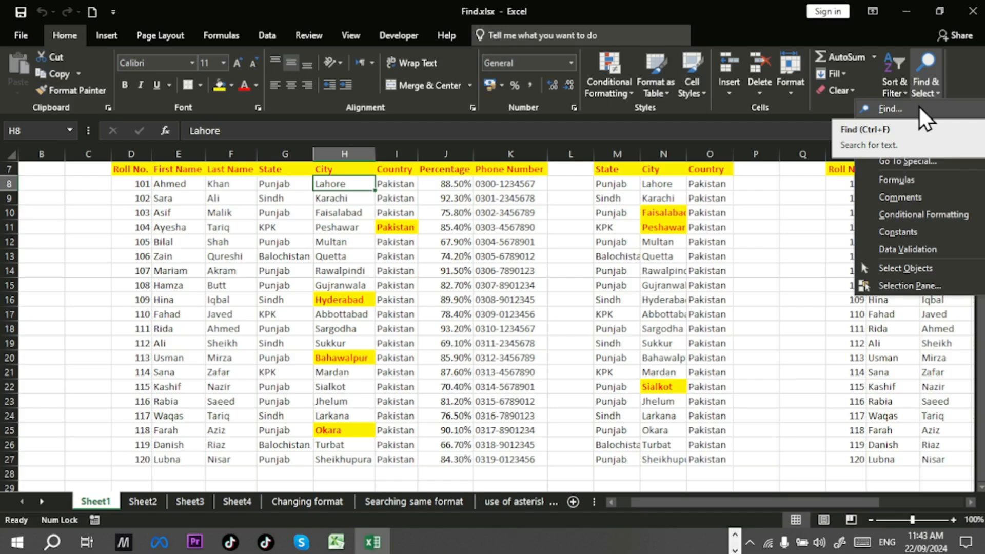
left_click(918, 108)
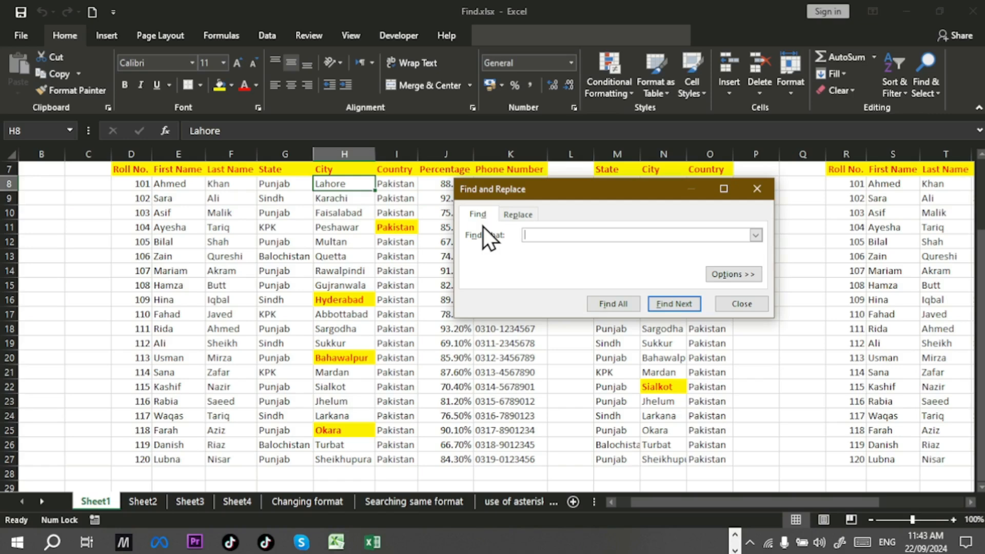
left_click(756, 198)
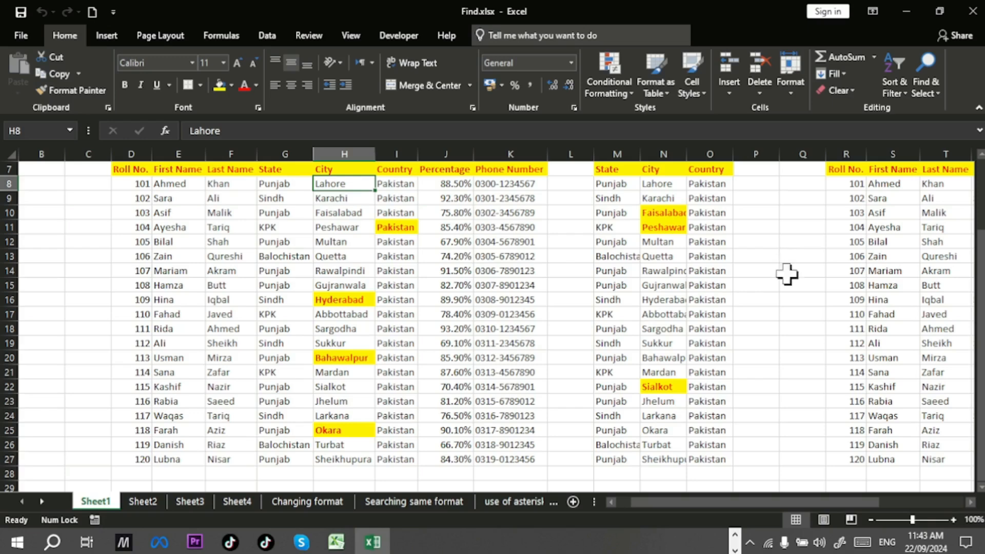
Step: Open Find and Replace on Sheet1, enlarge it to show results, and move it down-left
left_click(735, 534)
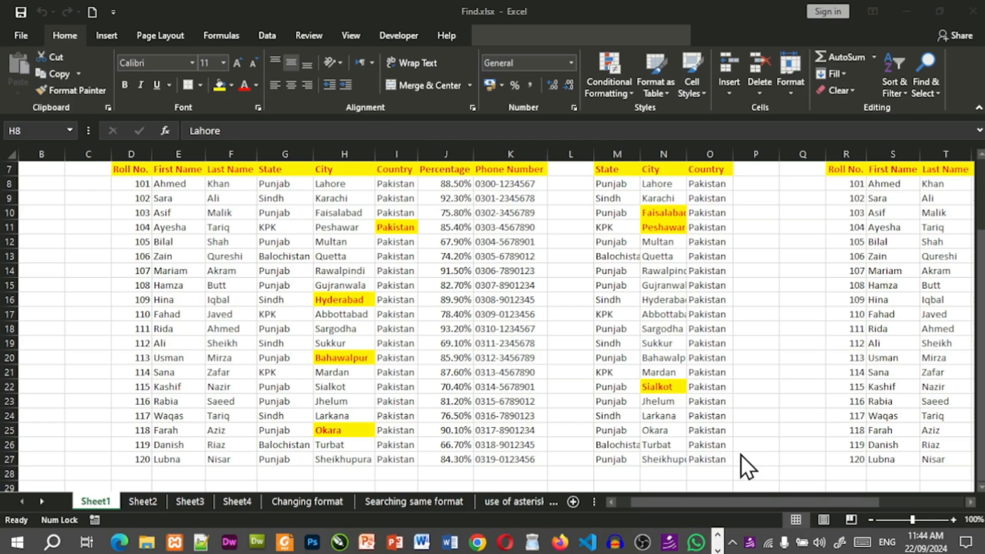
left_click(753, 408)
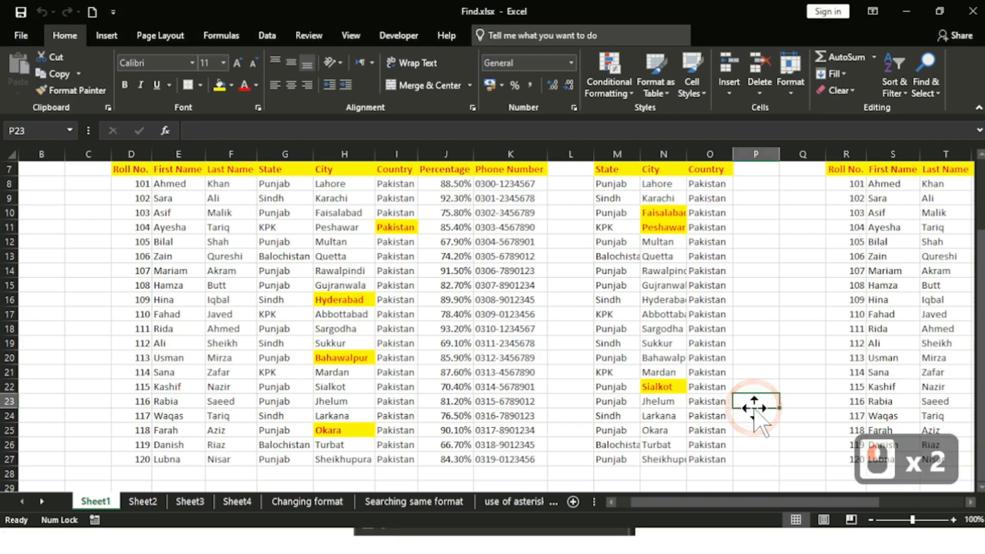
key("ctrl+f")
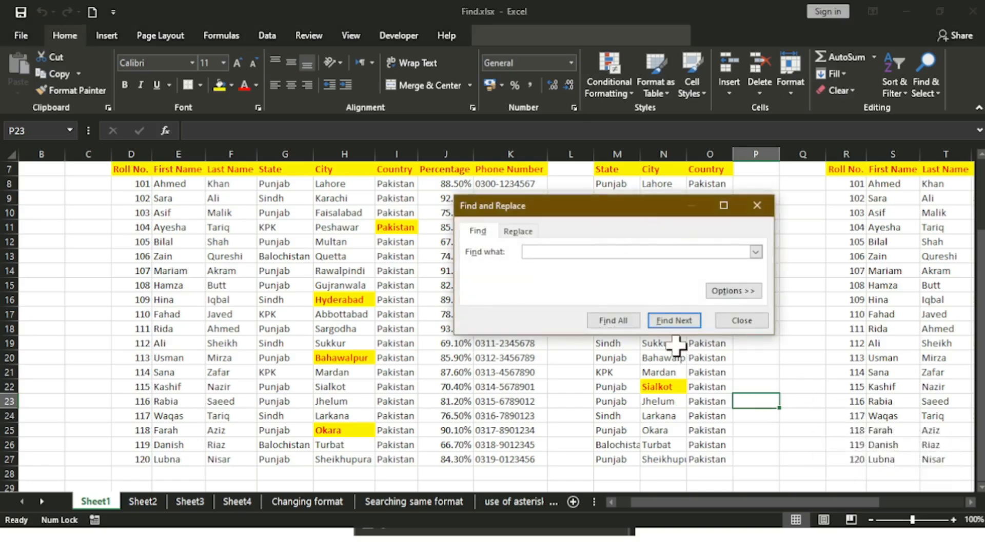
left_click_drag(512, 195, 576, 122)
left_click(559, 287)
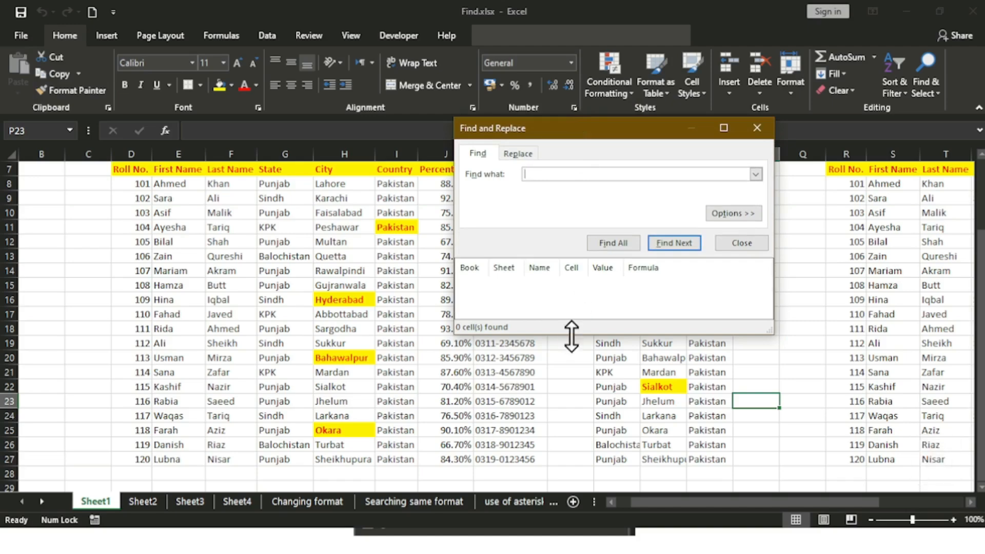
left_click_drag(769, 330, 800, 314)
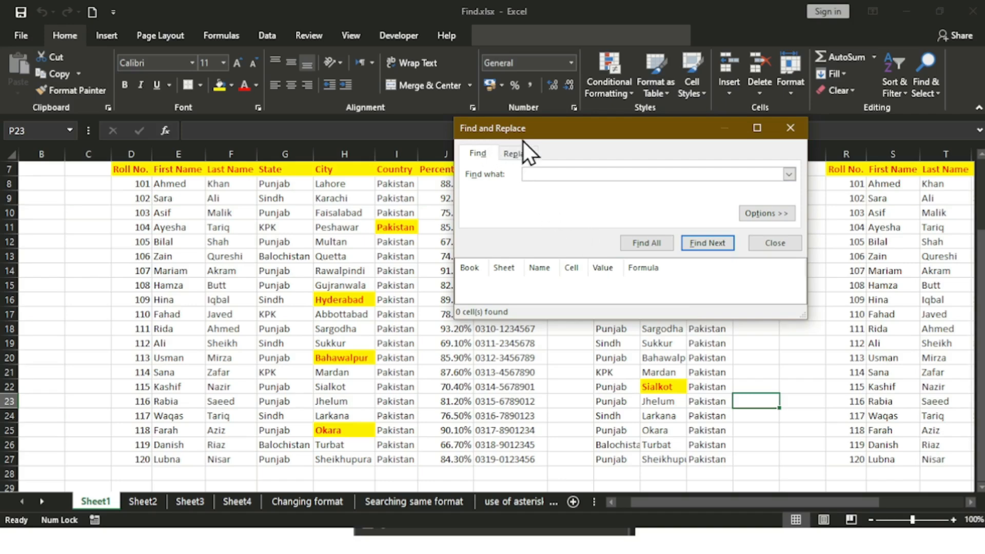
left_click_drag(613, 131, 590, 279)
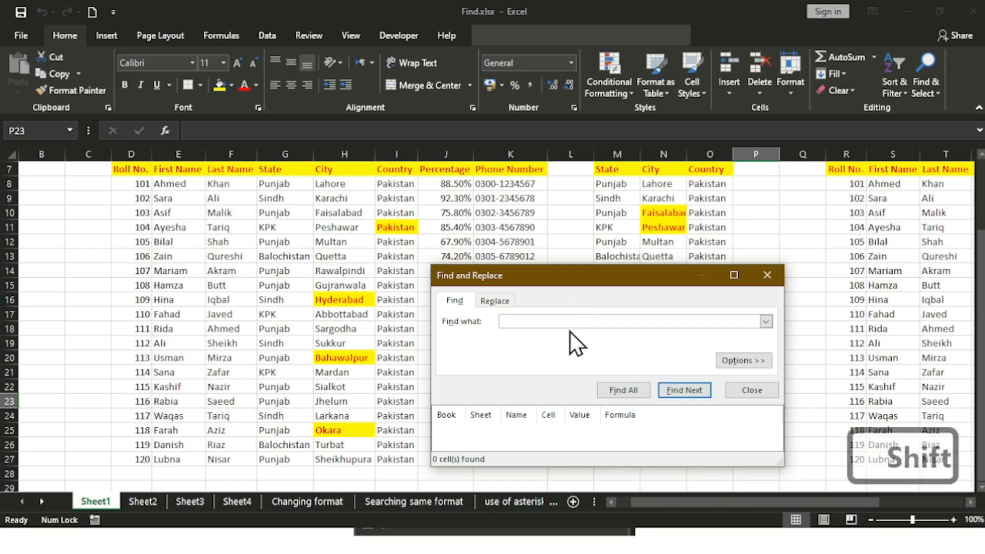
Step: Search Sheet1 for 'okara' and find the first match
type("O")
key("BackSpace")
type("okara")
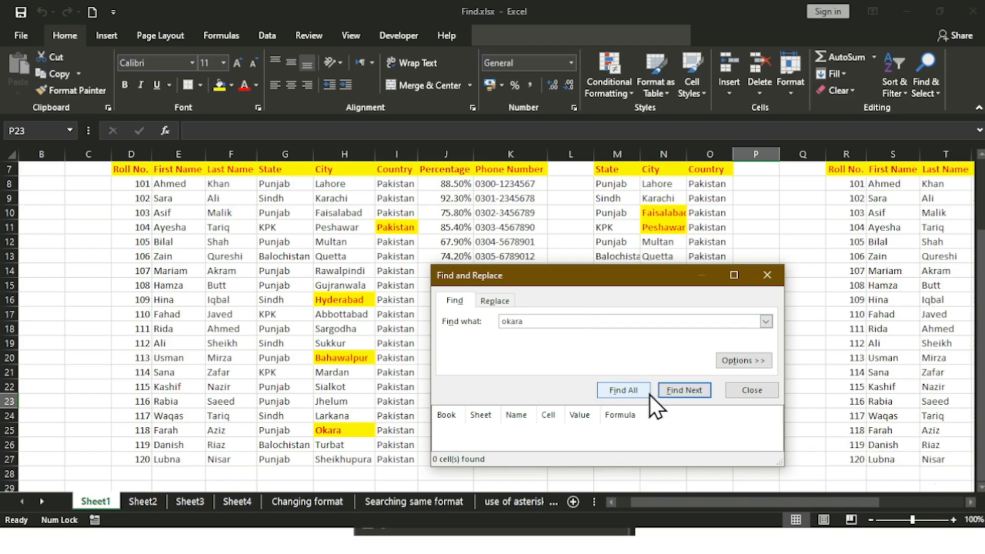
left_click_drag(652, 281, 758, 229)
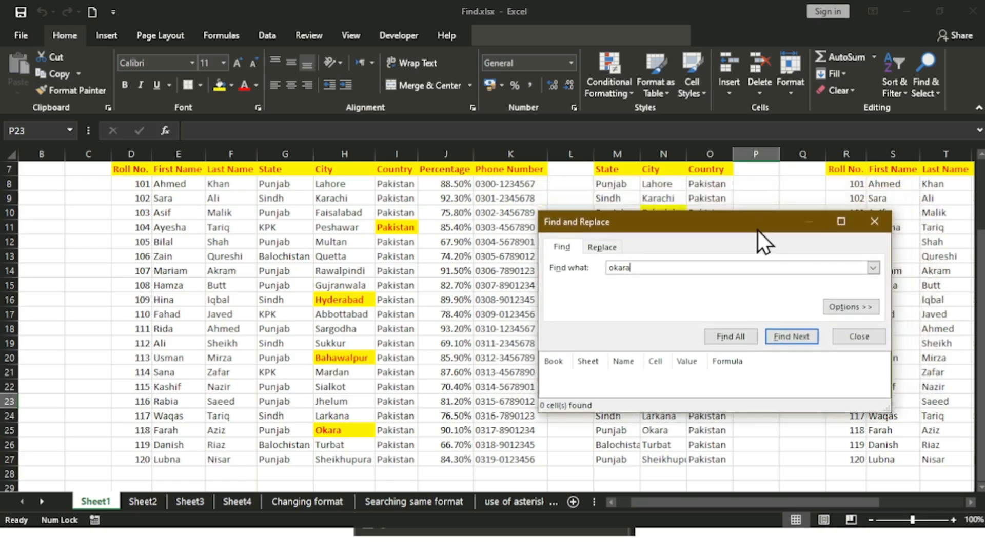
left_click(778, 336)
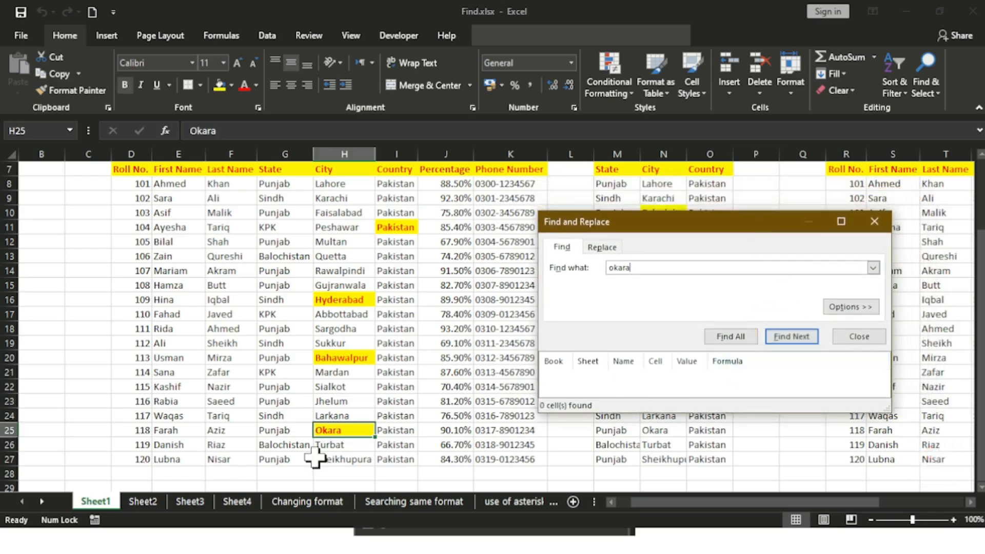
Step: Step between the Okara matches in N25 and H25, moving the dialog off the city columns
left_click_drag(607, 226, 164, 241)
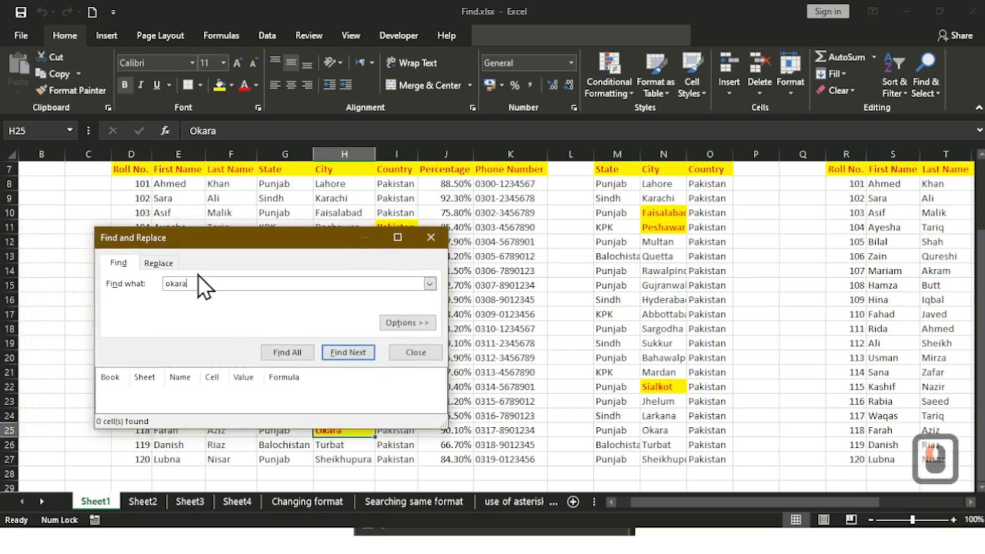
left_click_drag(337, 240, 306, 162)
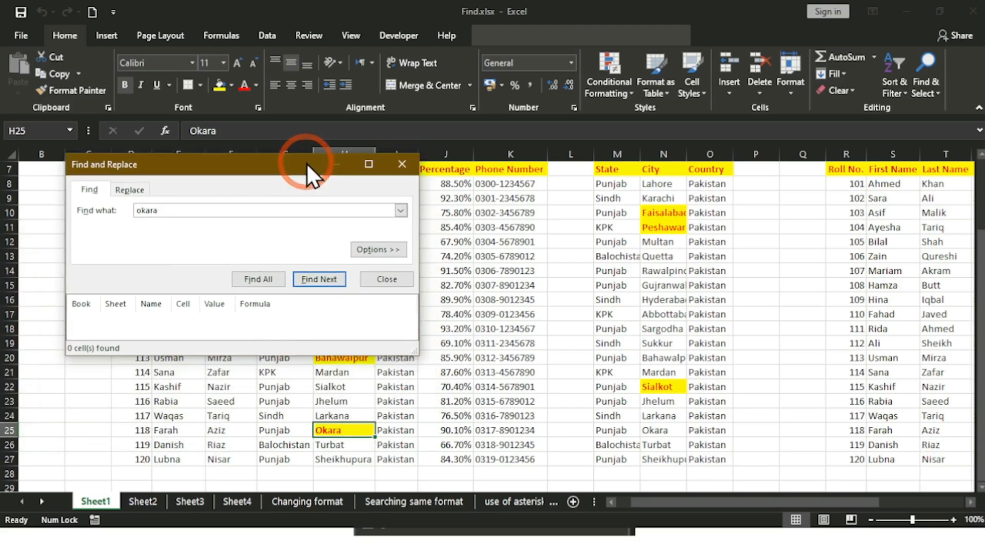
left_click(322, 283)
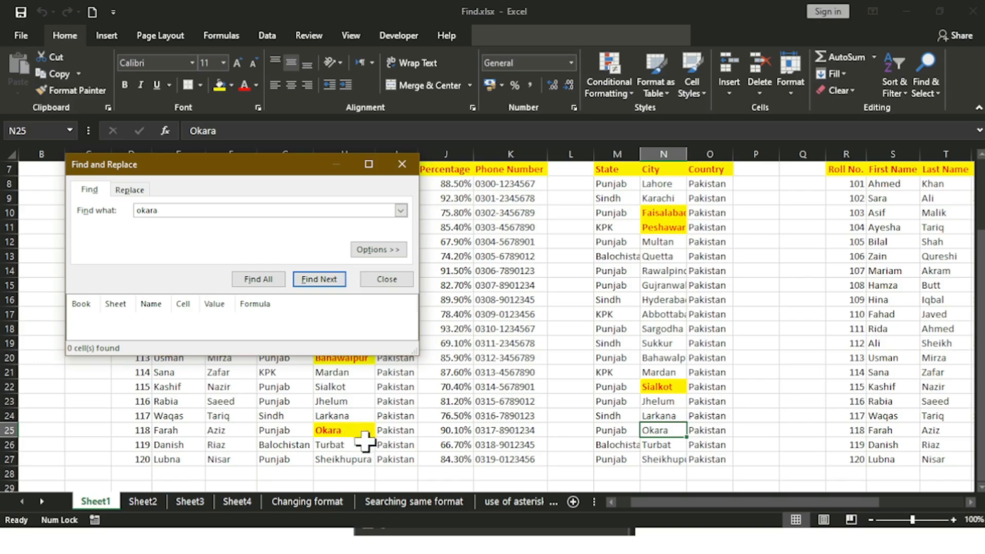
left_click(322, 279)
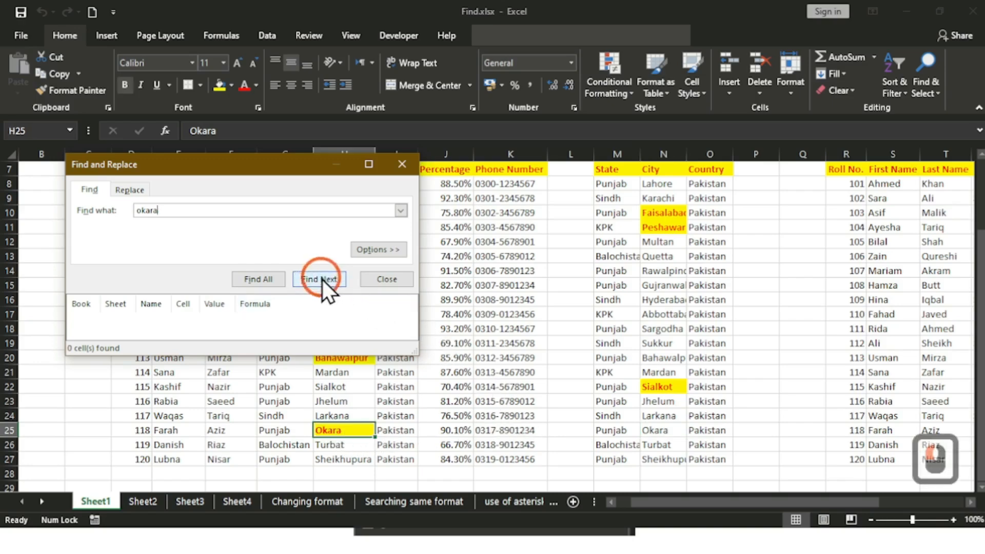
left_click(858, 503)
left_click_drag(879, 506, 916, 507)
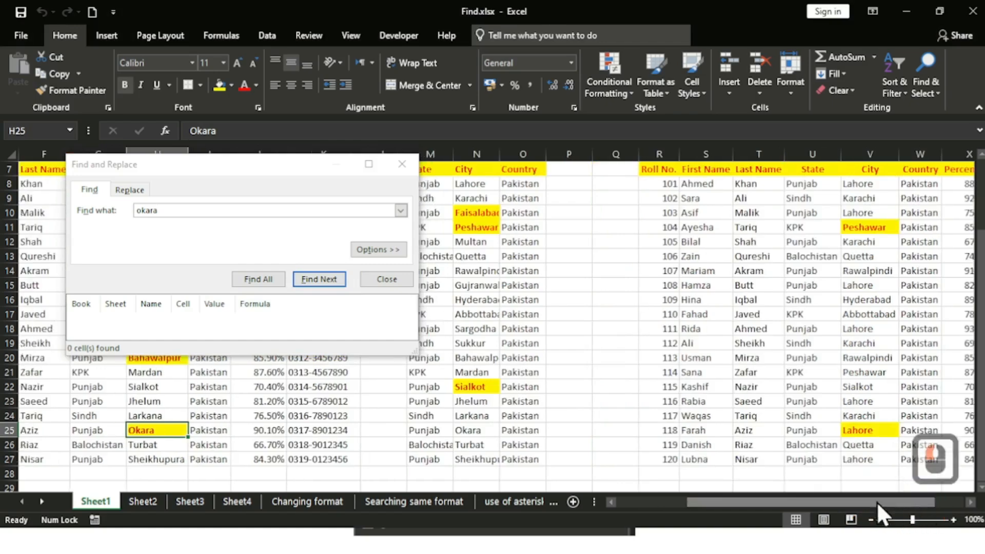
left_click_drag(834, 509, 917, 508)
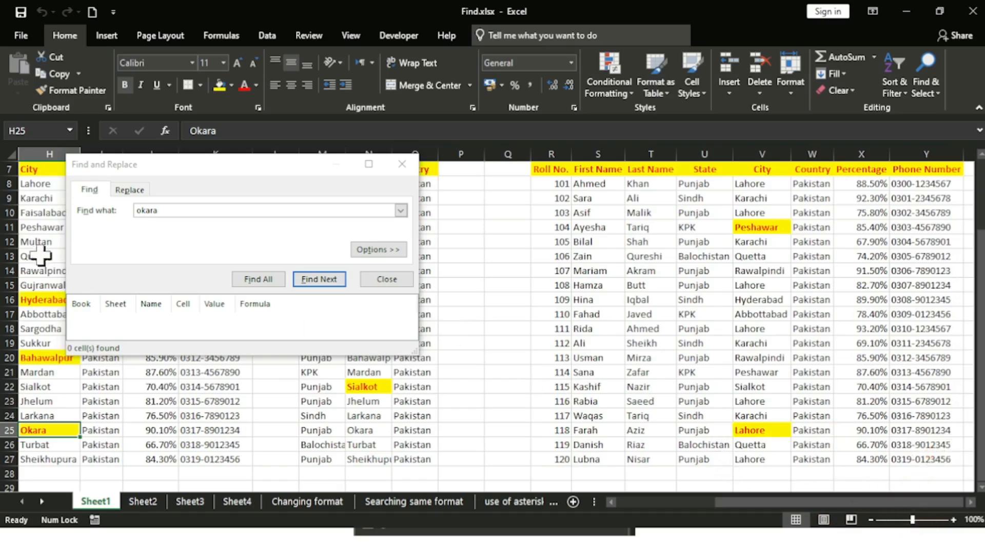
left_click(310, 281)
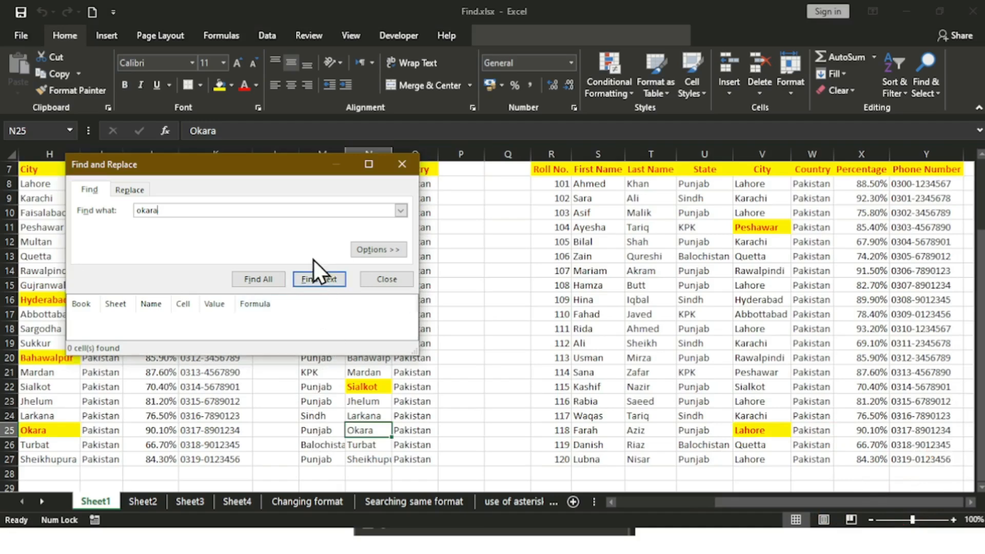
left_click(316, 278)
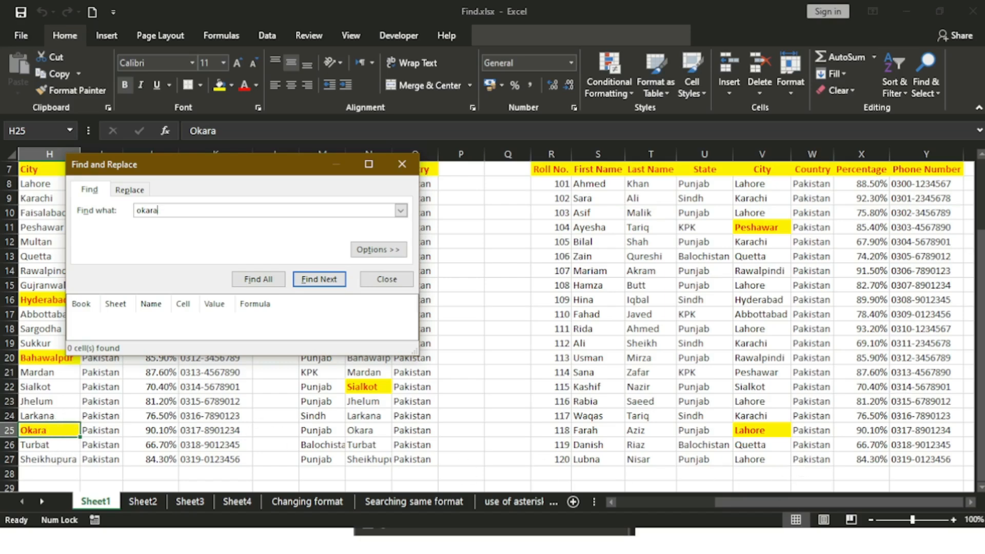
left_click_drag(786, 497, 743, 511)
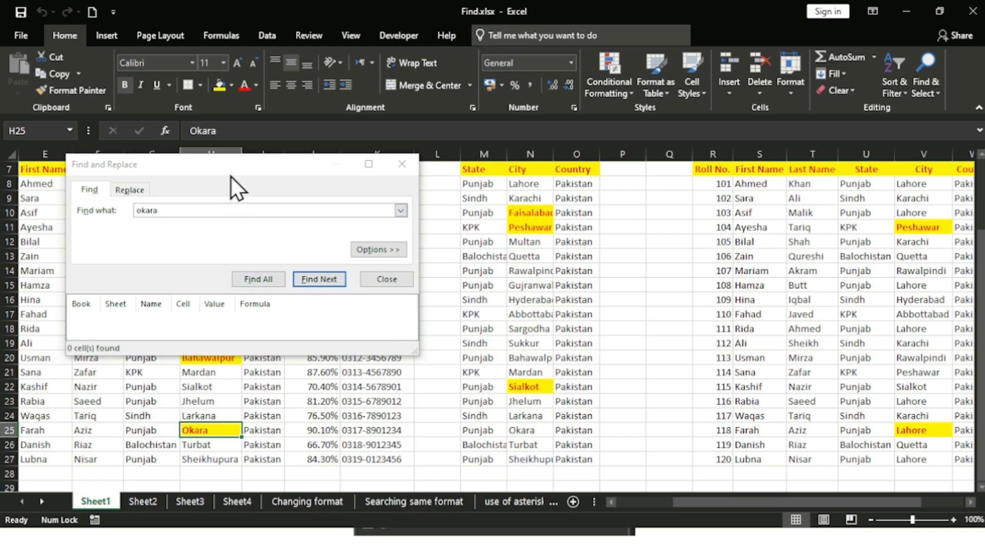
left_click_drag(229, 169, 479, 261)
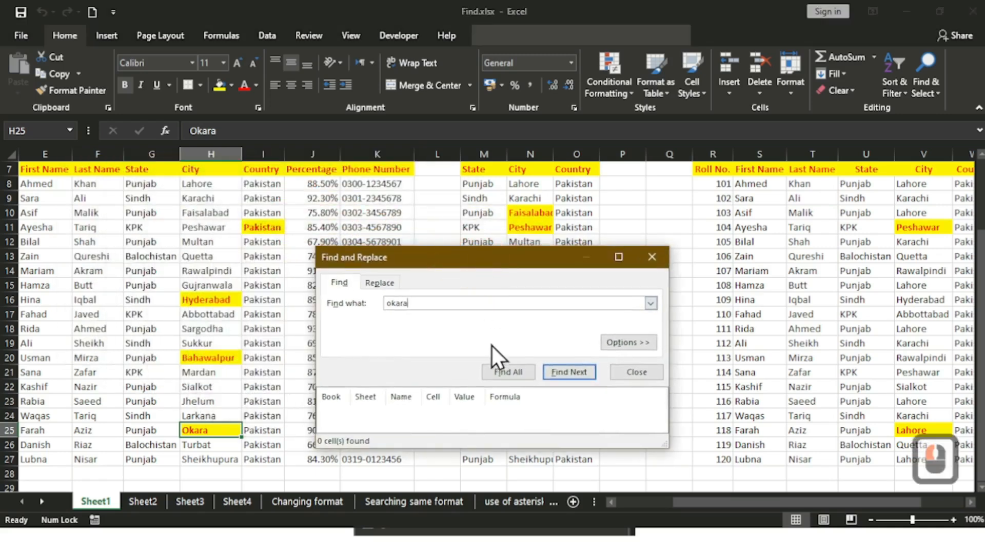
Step: Change the search term to 'lahore' and select A7 so searching starts at the top
key("BackSpace")
key("BackSpace")
key("BackSpace")
key("BackSpace")
key("BackSpace")
type("lahoe")
key("BackSpace")
type("re")
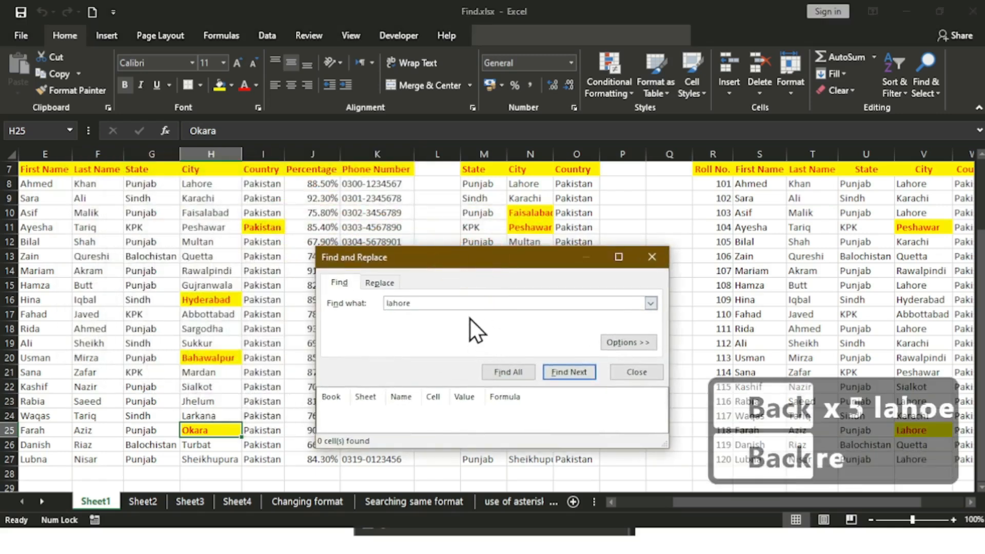
left_click(568, 372)
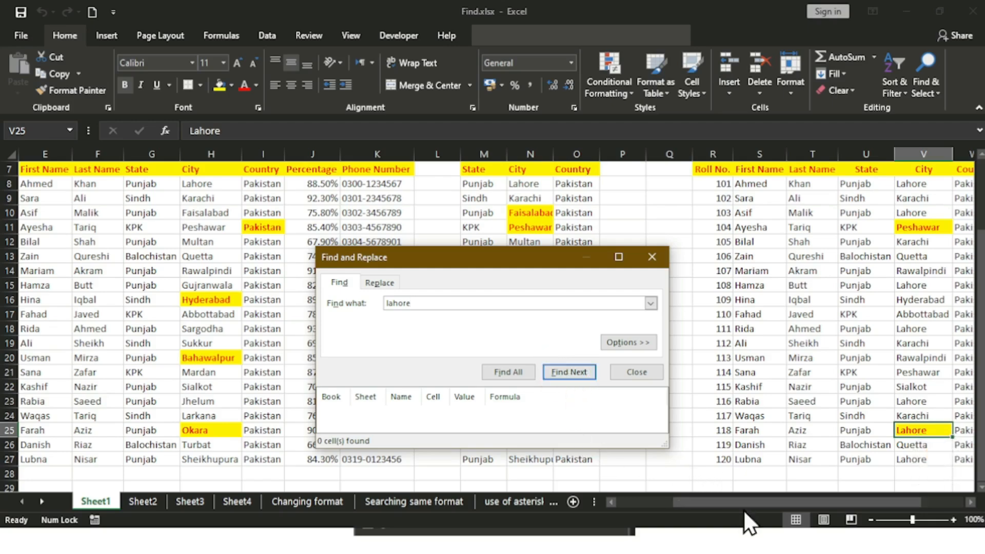
left_click_drag(739, 499, 710, 503)
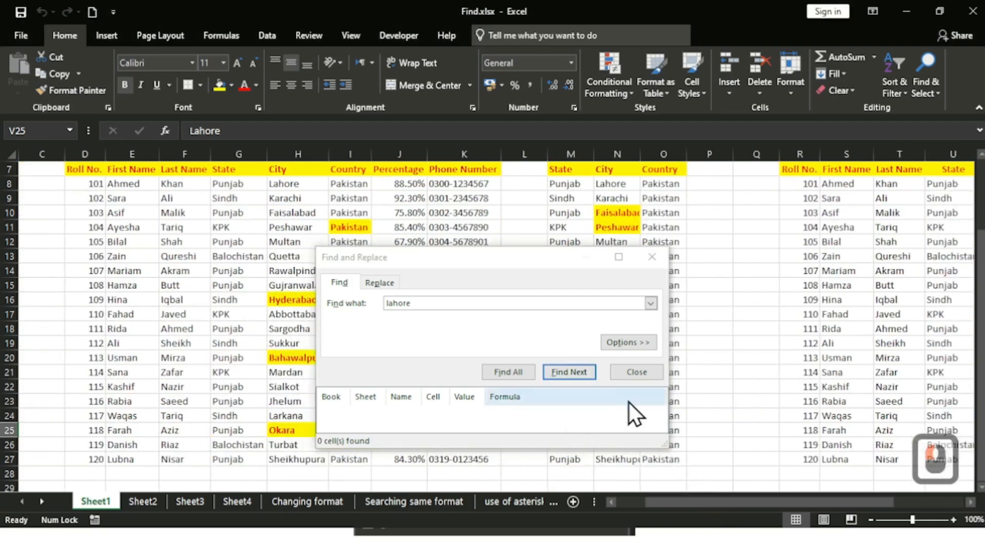
left_click_drag(488, 260, 545, 264)
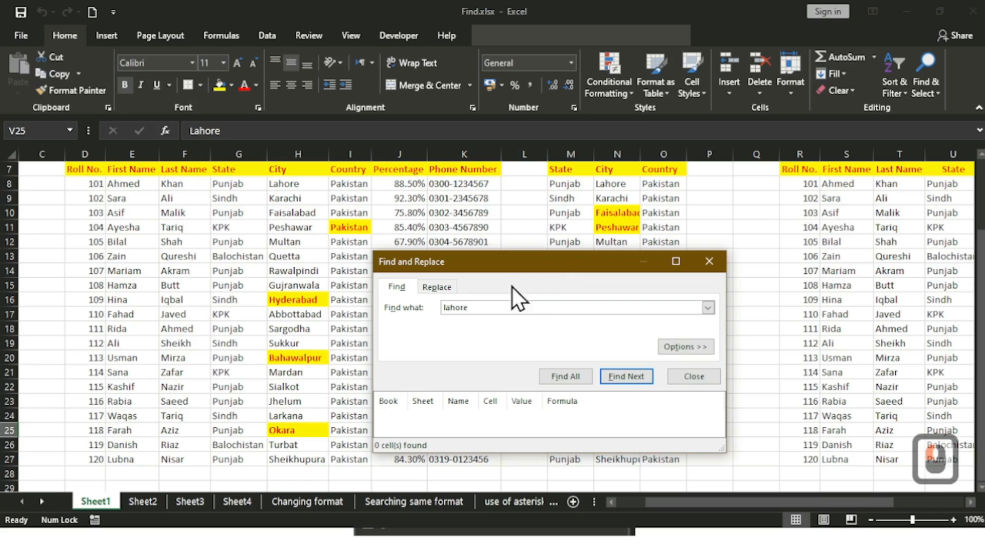
left_click(88, 183)
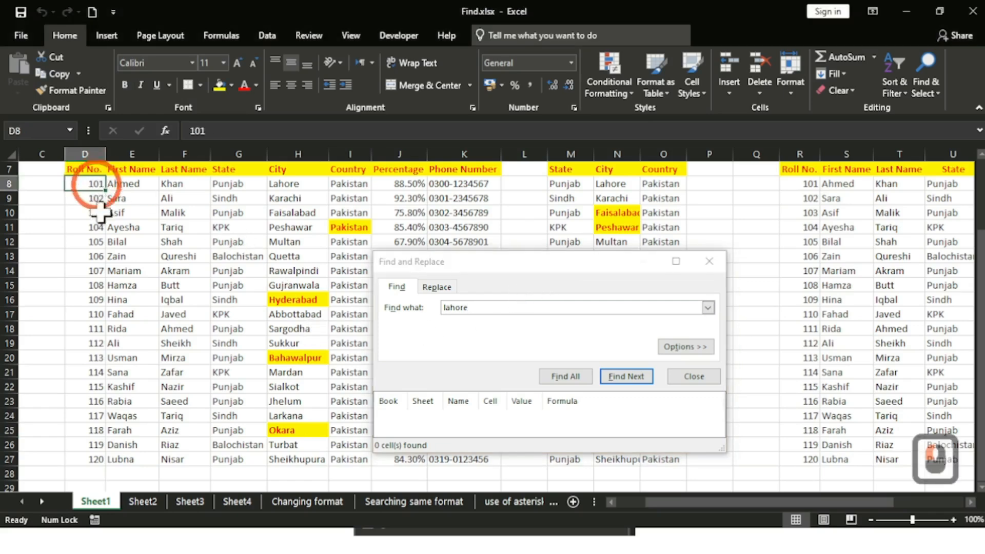
left_click(48, 179)
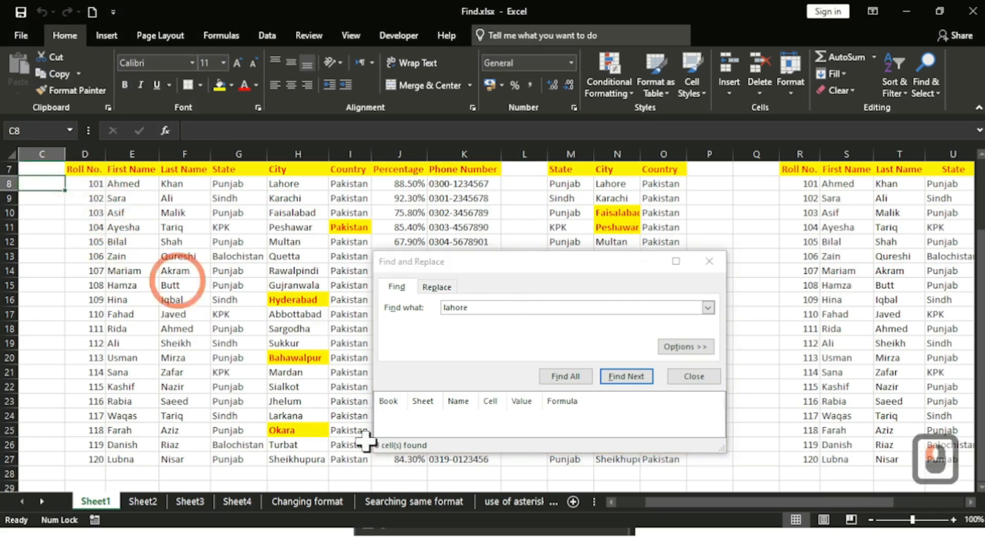
left_click_drag(697, 499, 653, 503)
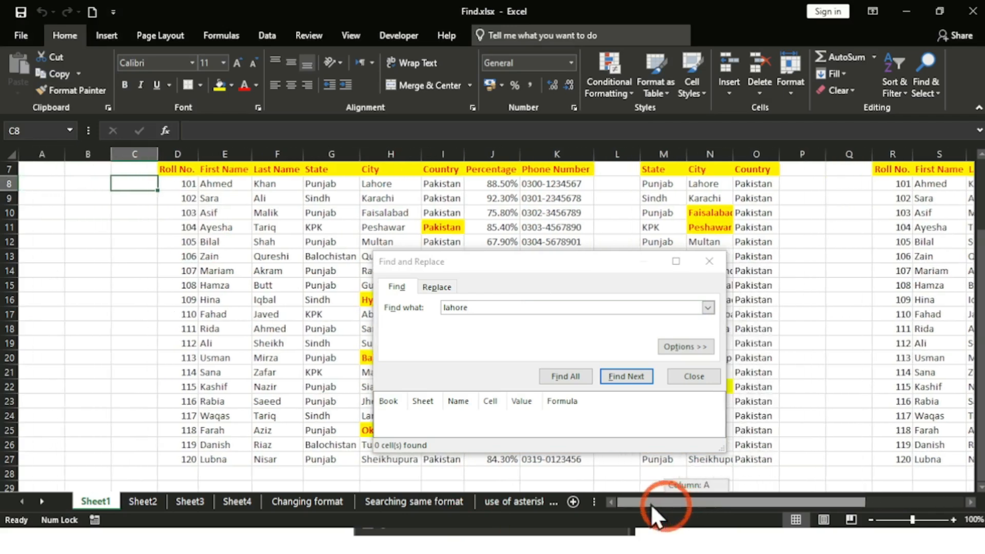
left_click(40, 164)
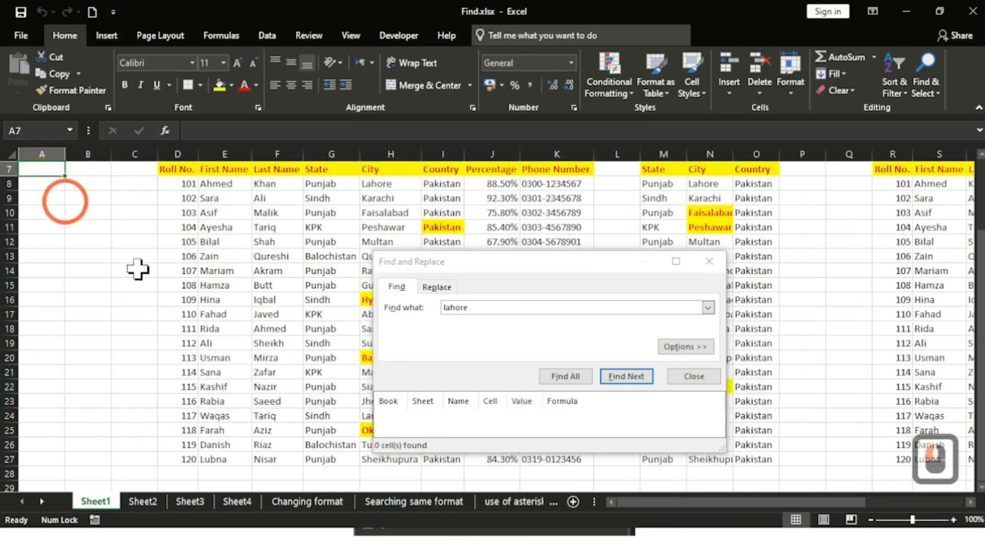
Step: Step through every Lahore match from H8, N8, V8 down to V25, then close the dialog
left_click(614, 376)
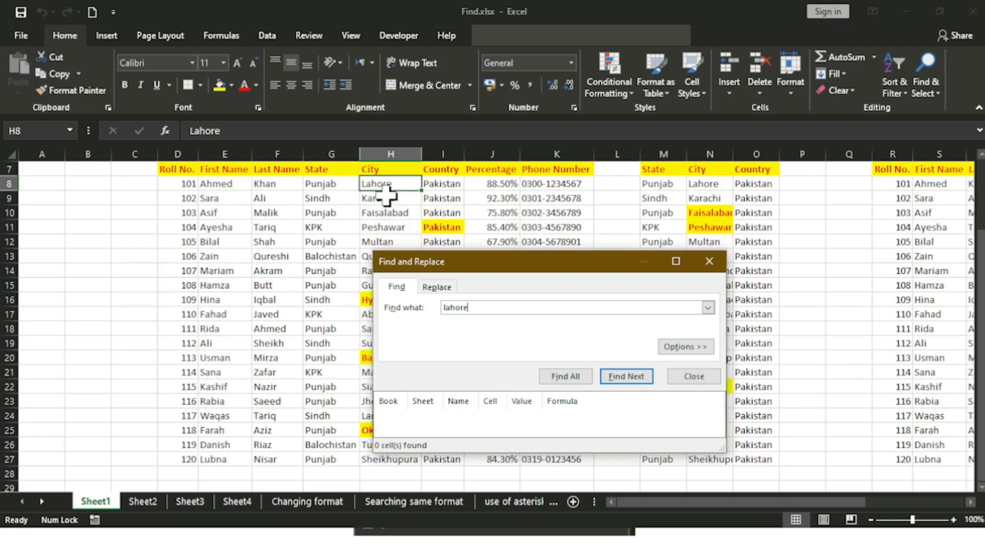
left_click(610, 377)
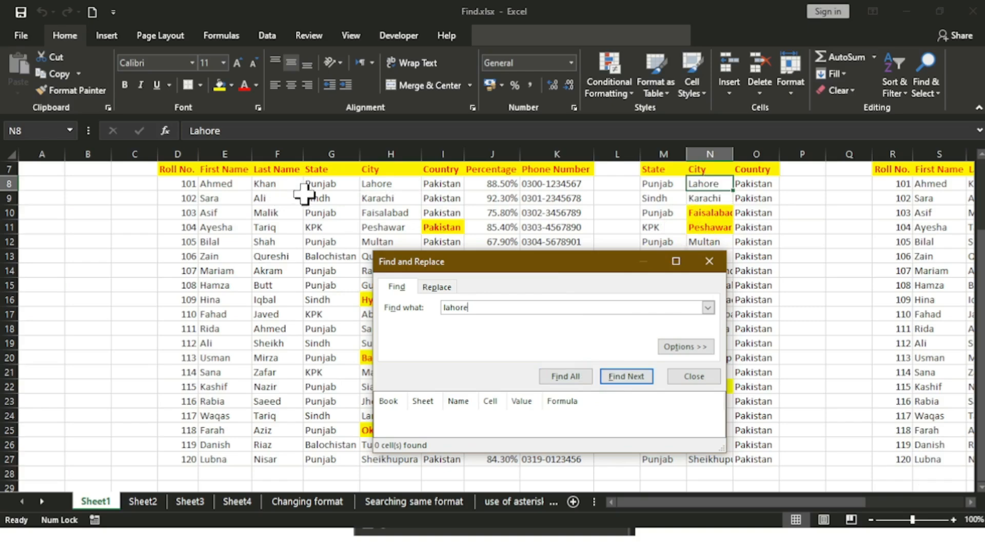
left_click(636, 379)
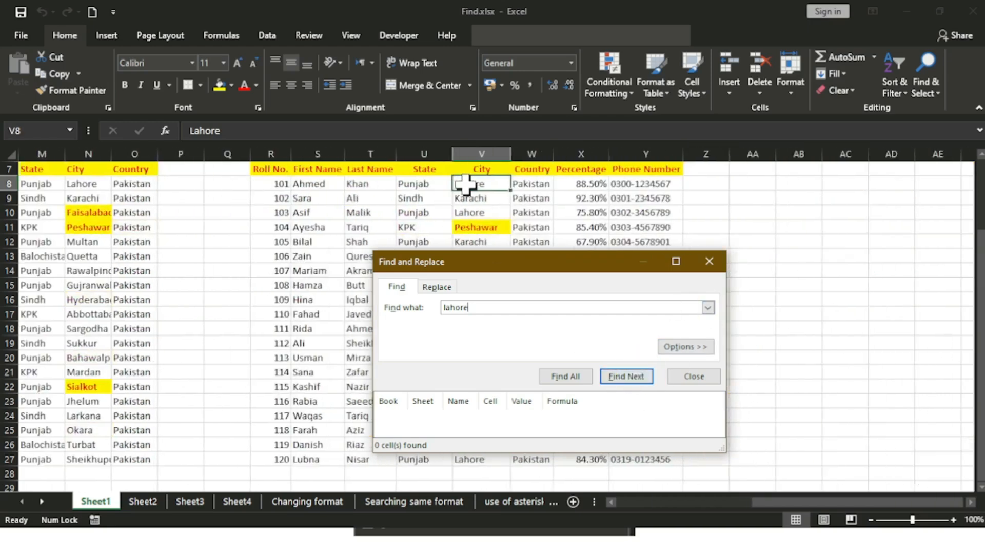
left_click(614, 373)
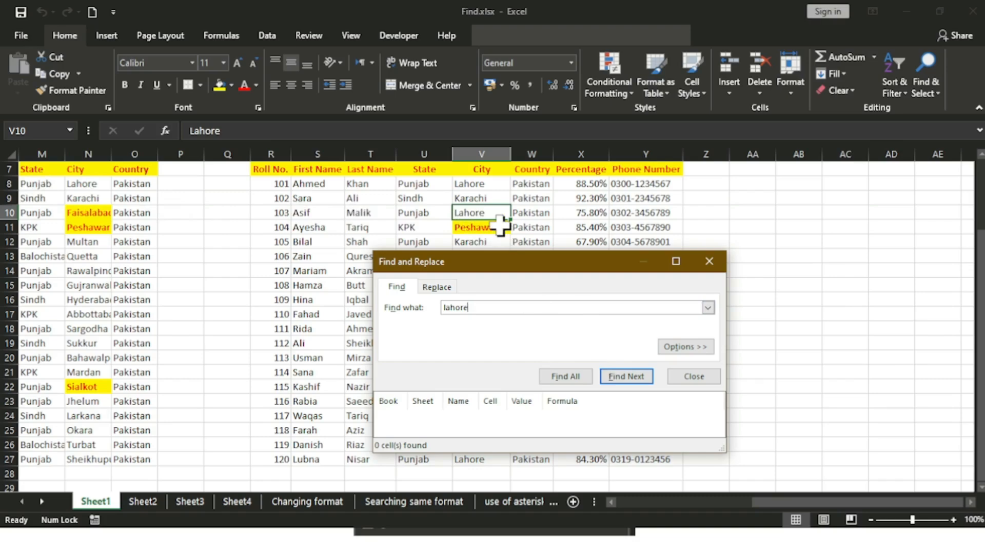
left_click(611, 376)
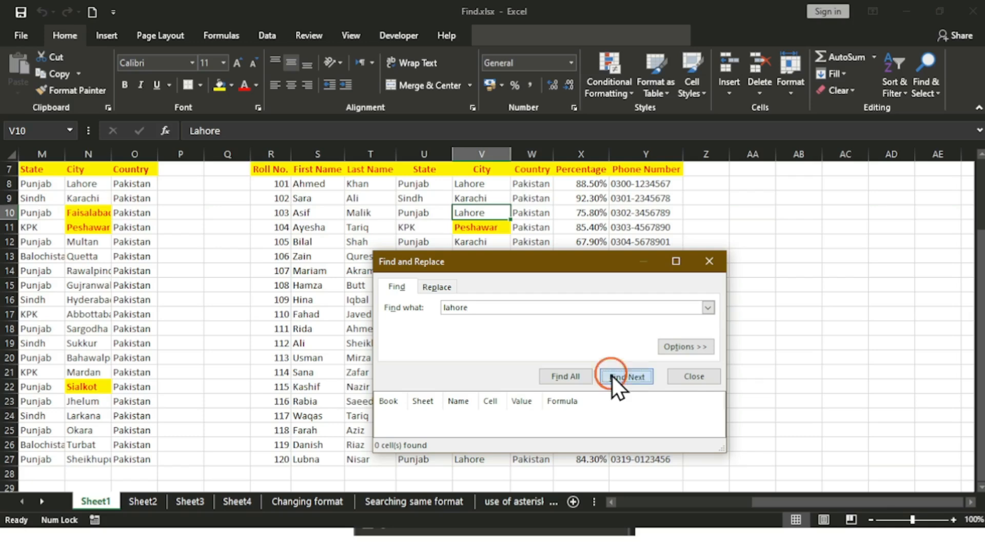
left_click_drag(556, 302, 816, 222)
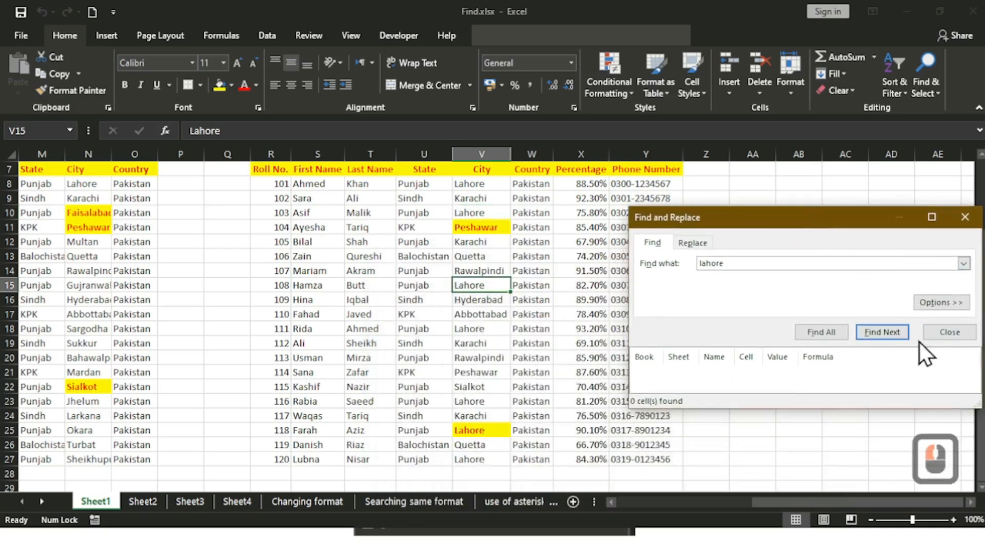
left_click(894, 333)
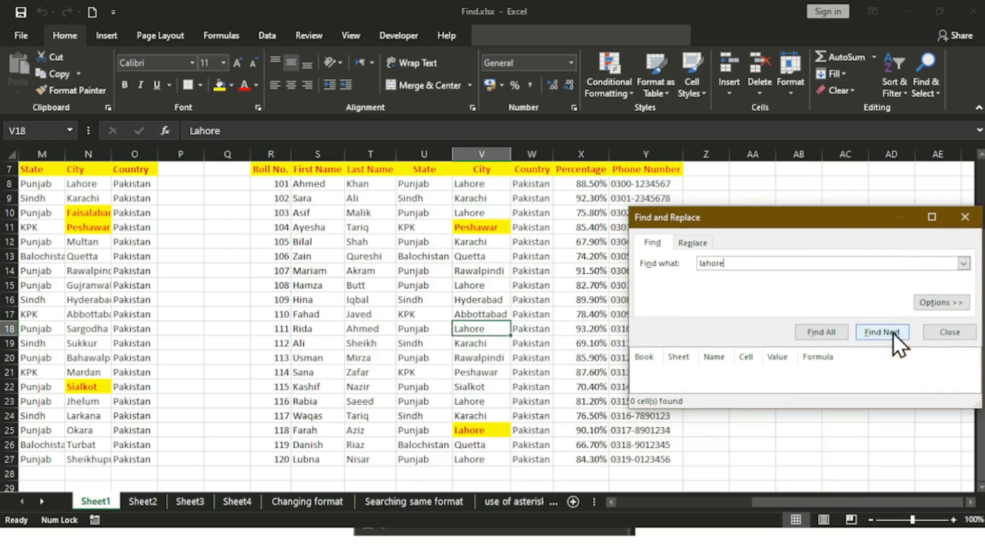
left_click(893, 334)
left_click(893, 334)
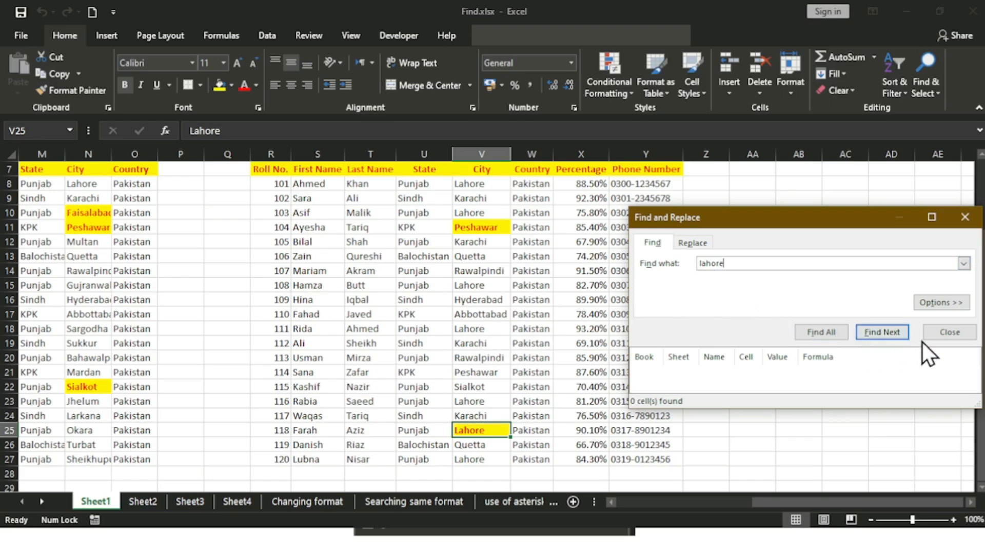
left_click(943, 337)
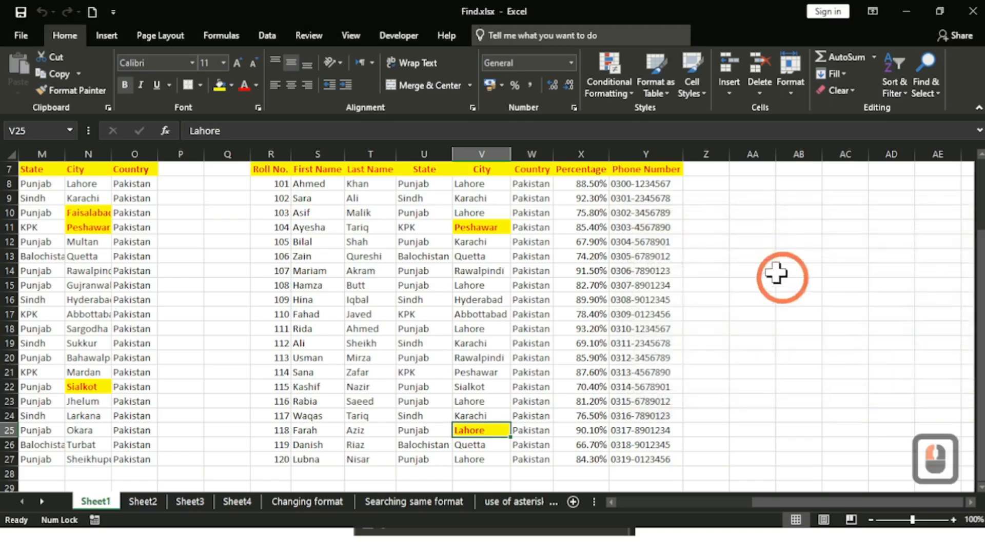
Step: Enter 'Lahore is capital of punjab' in Z10 and auto-fit column Z to it
left_click(726, 213)
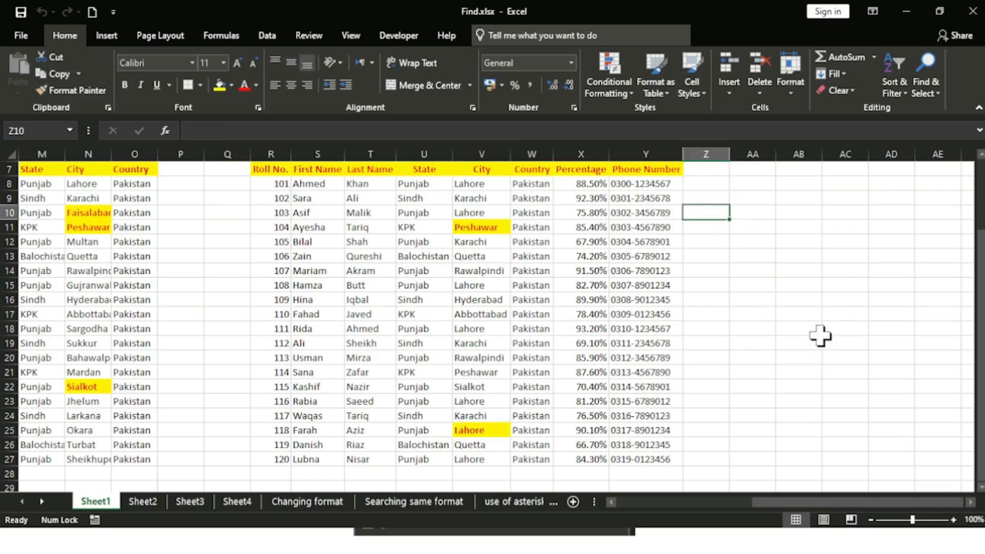
type("Lahor")
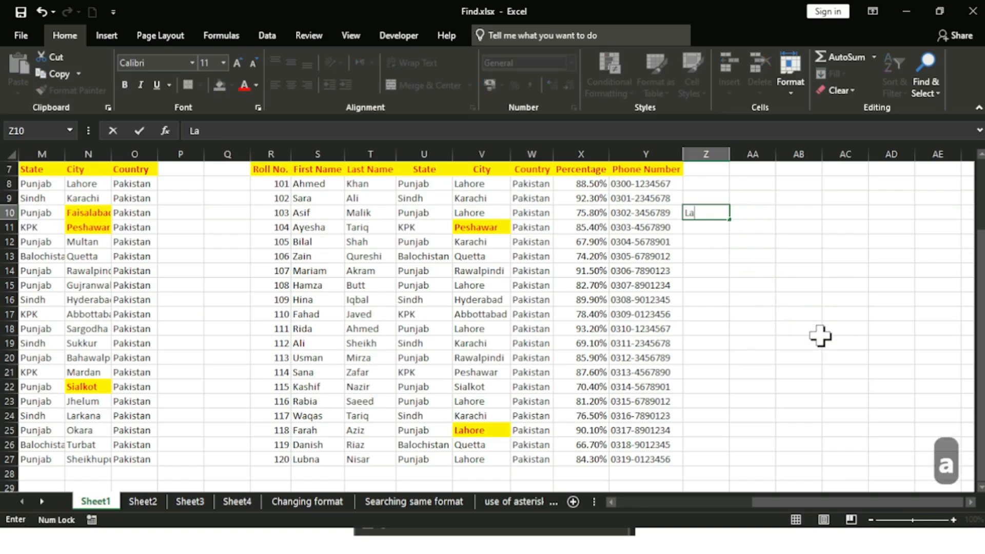
type("s")
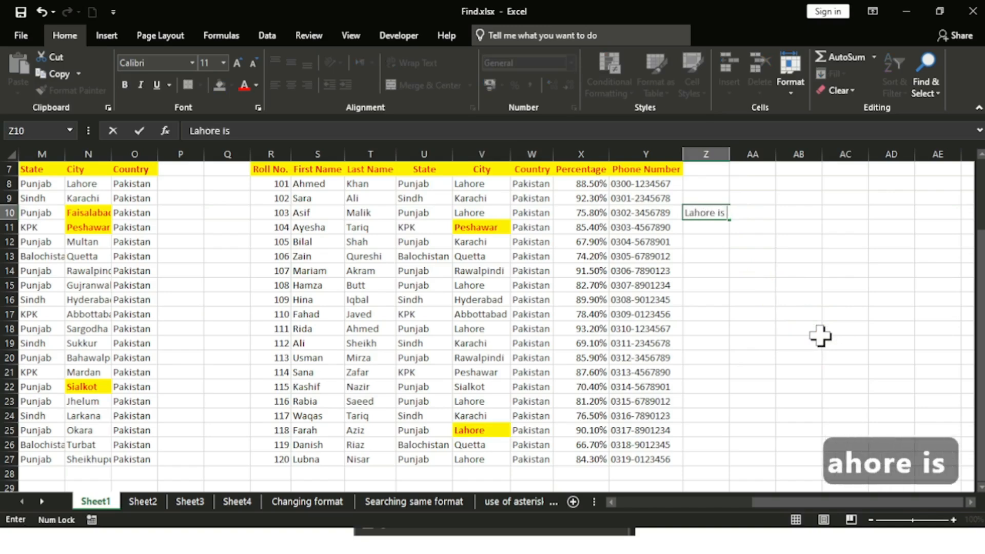
type(" capita")
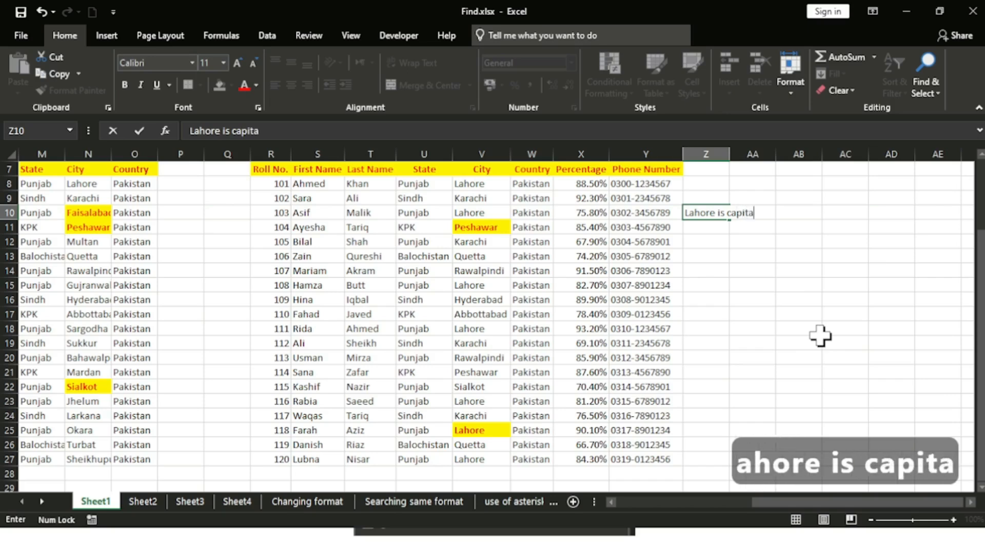
type("l of punjab")
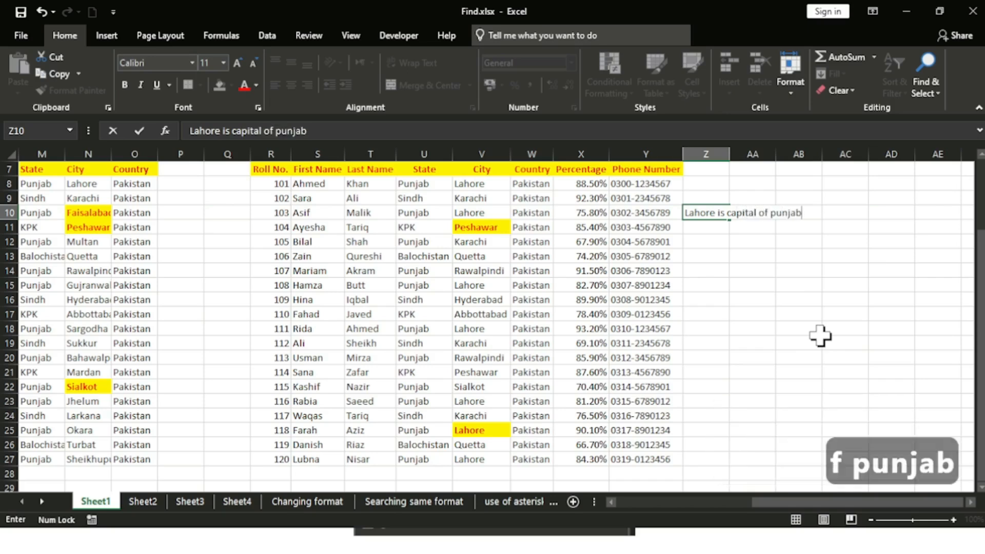
key("Return")
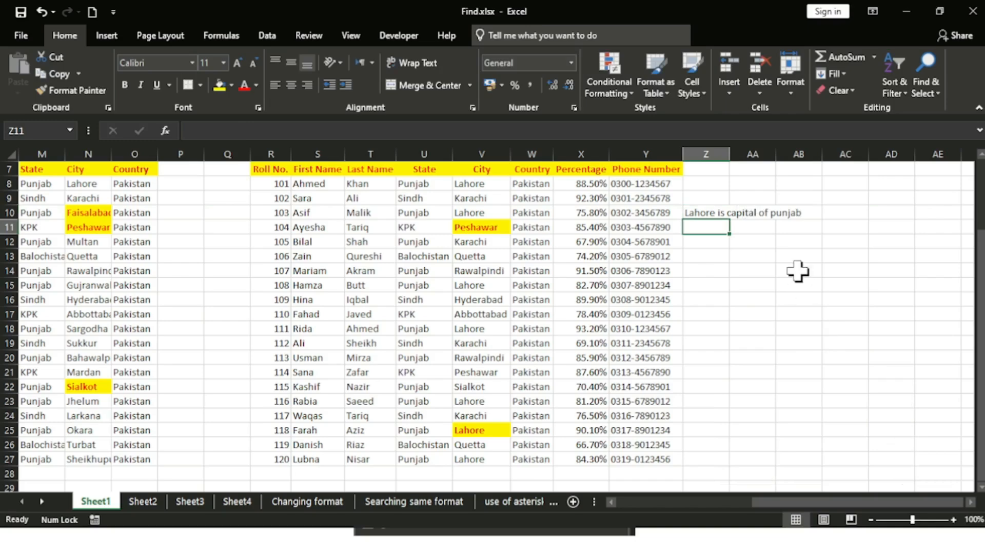
double_click(730, 153)
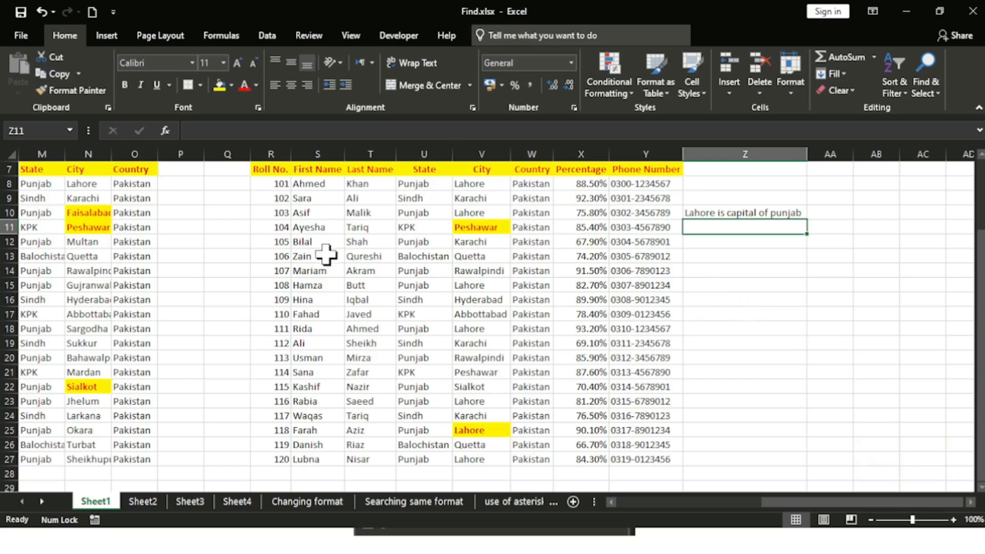
left_click_drag(796, 501, 645, 502)
scroll(5, 186, "up", 2)
scroll(5, 186, "up", 1)
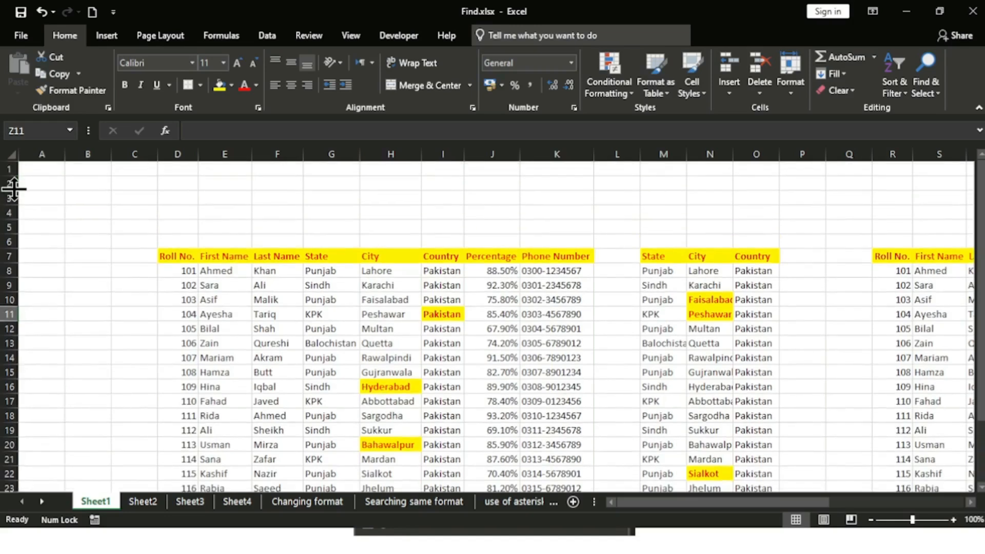
Step: From A1, reopen the lahore search and find the matches in H8, N8 and V8
left_click(44, 170)
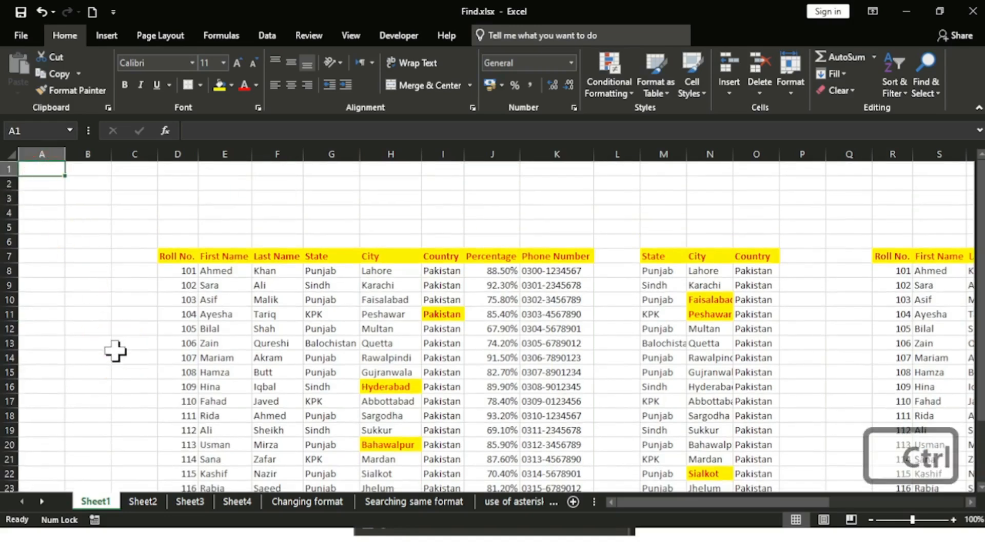
key("ctrl+f")
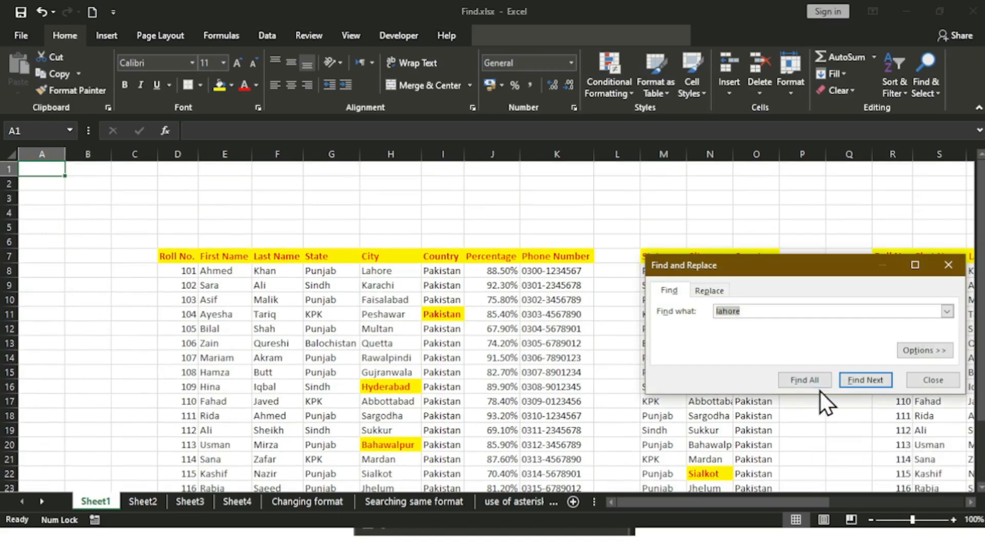
left_click_drag(814, 275, 808, 348)
left_click(858, 452)
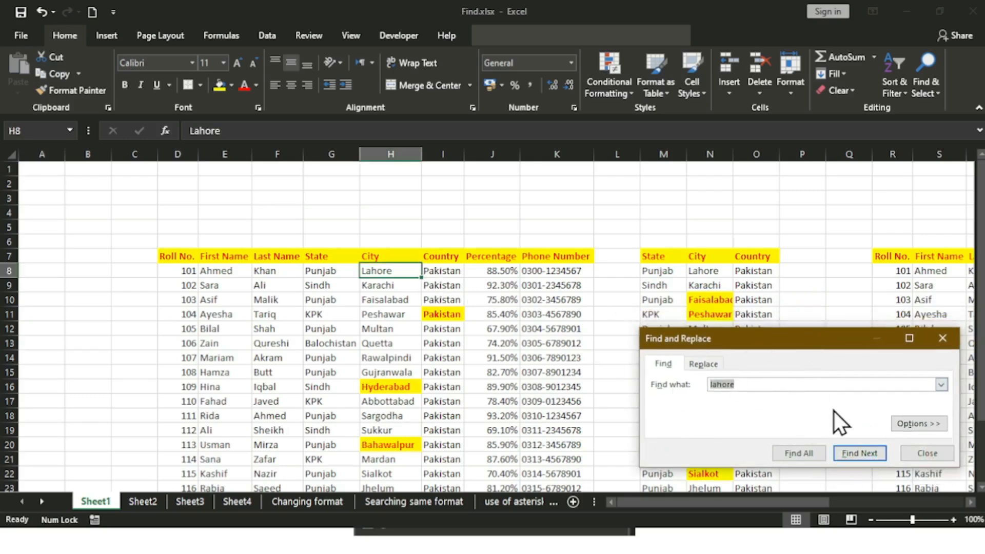
left_click(863, 449)
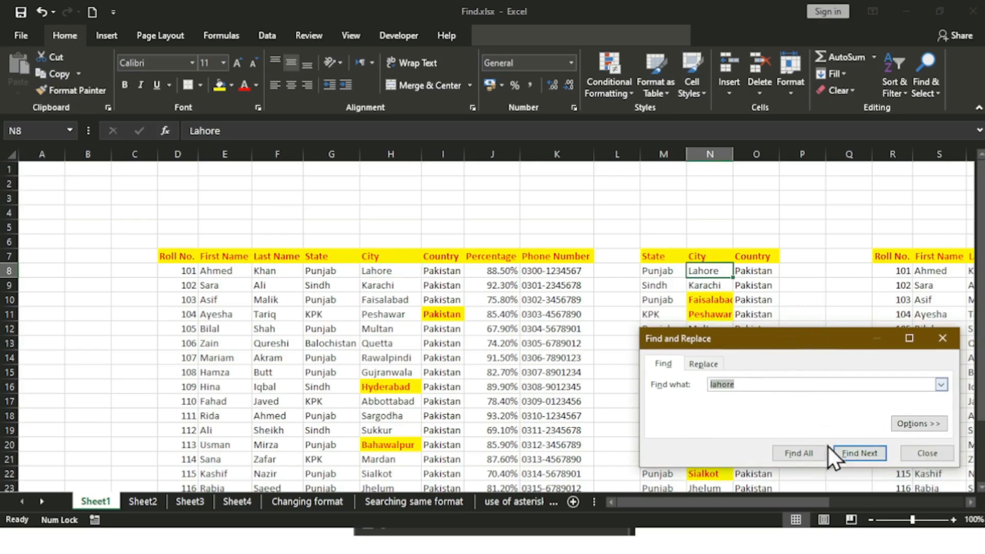
left_click(866, 454)
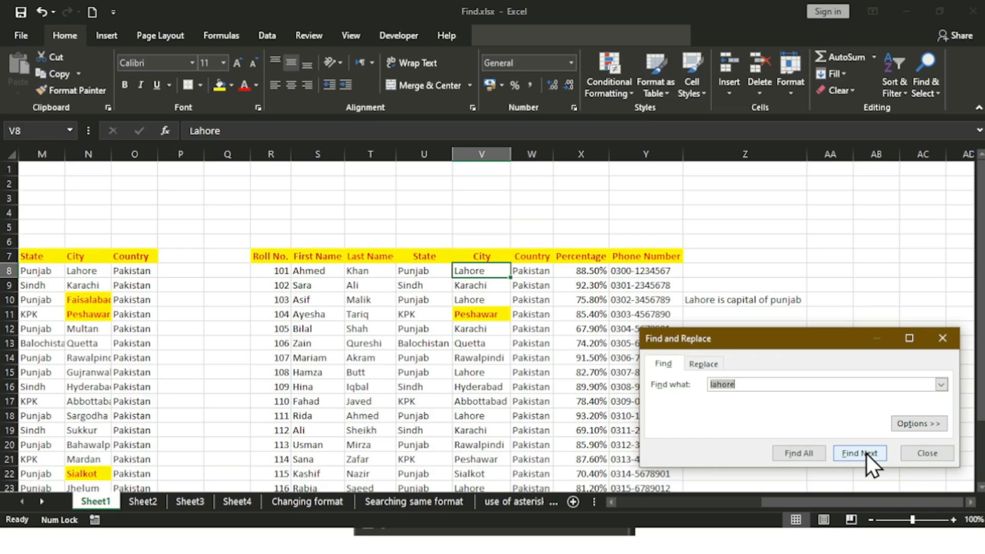
Step: Continue through V10, Z10, V15, V18, V23, V25 and V27 until wrapping to H8
left_click(866, 454)
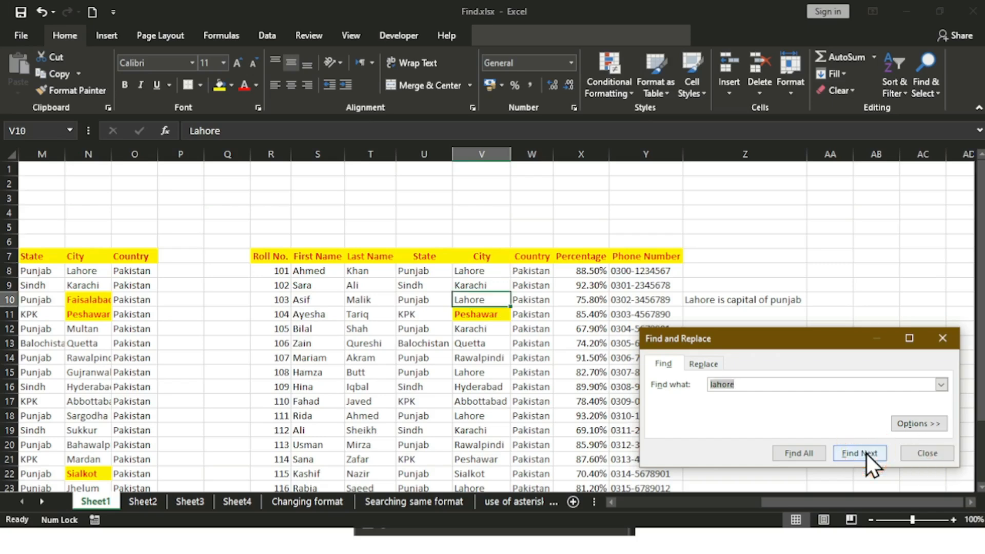
left_click(866, 454)
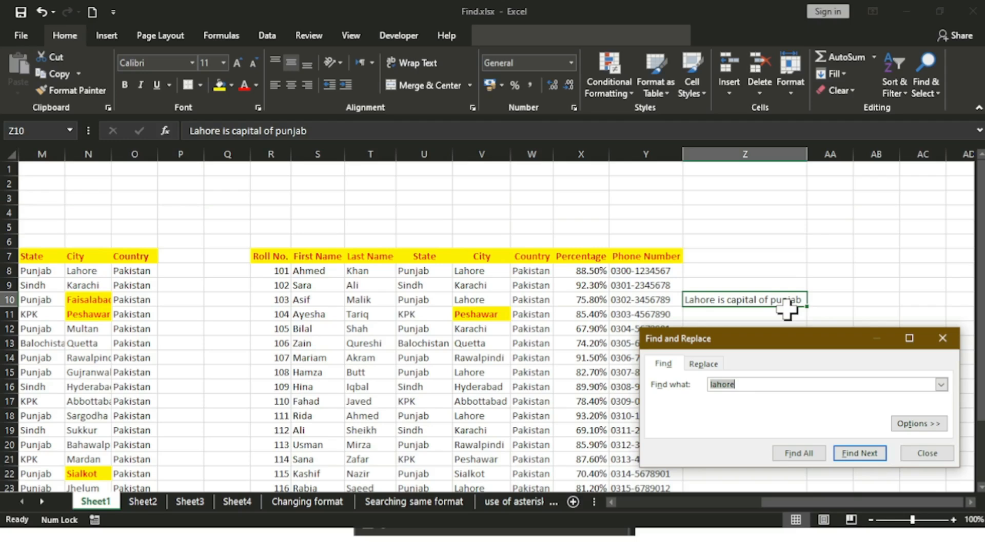
left_click(859, 455)
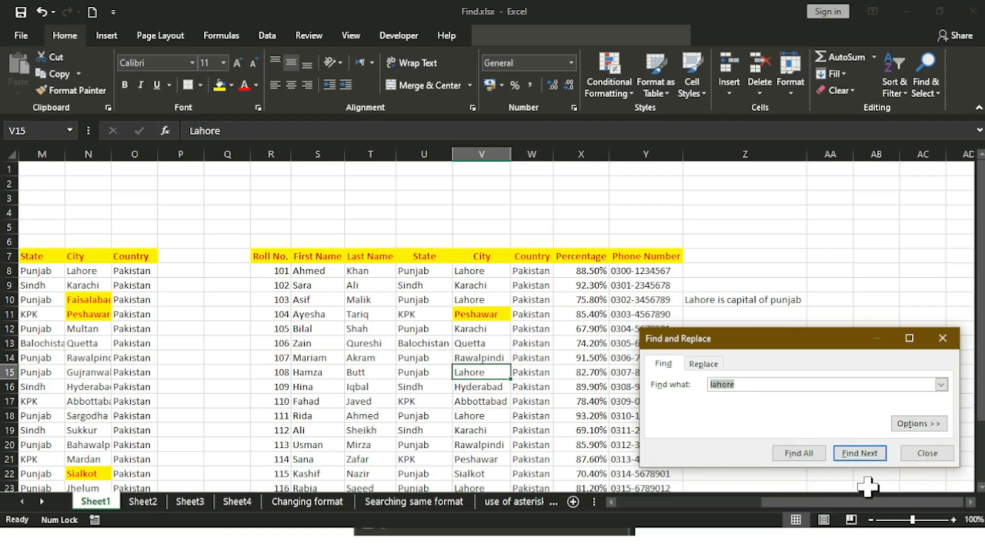
left_click(860, 457)
left_click(859, 453)
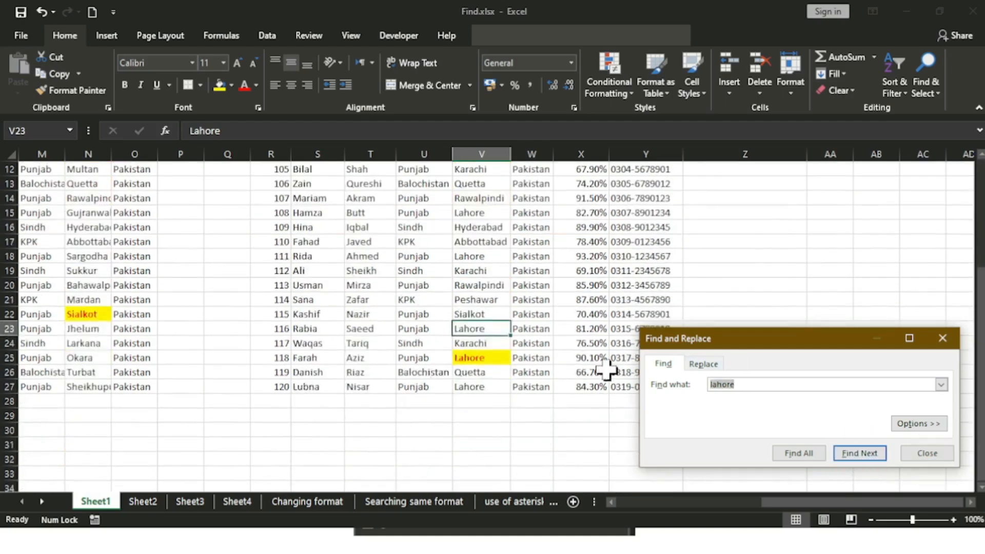
left_click(873, 455)
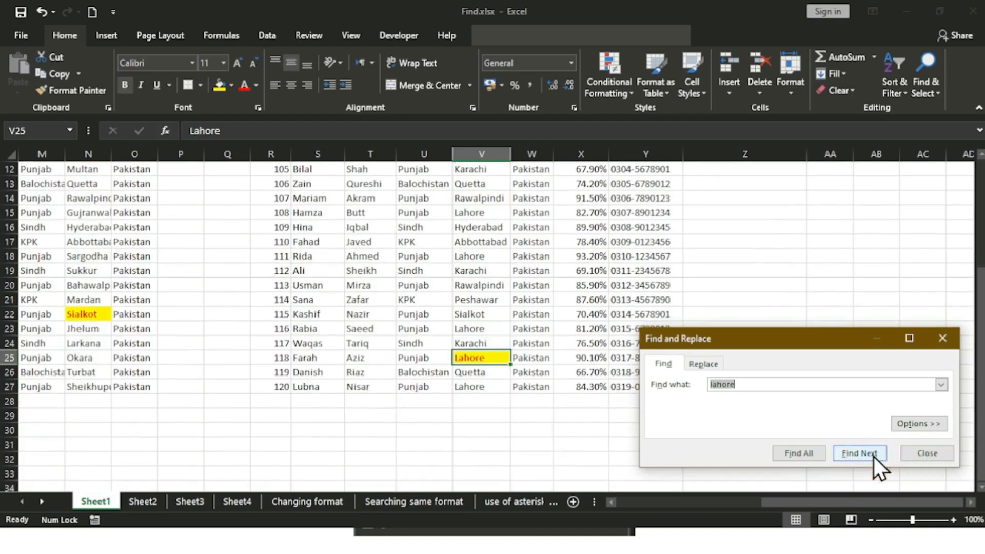
left_click(873, 456)
left_click(873, 456)
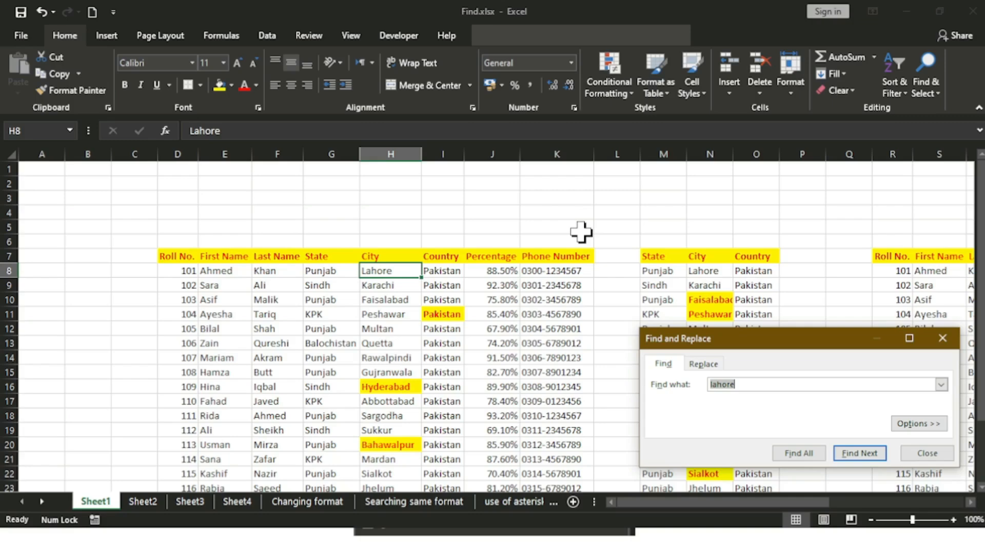
Step: Use Find All for lahore and resize the dialog so all 10 results, H8 through V27, show
left_click(812, 451)
left_click_drag(817, 340, 707, 181)
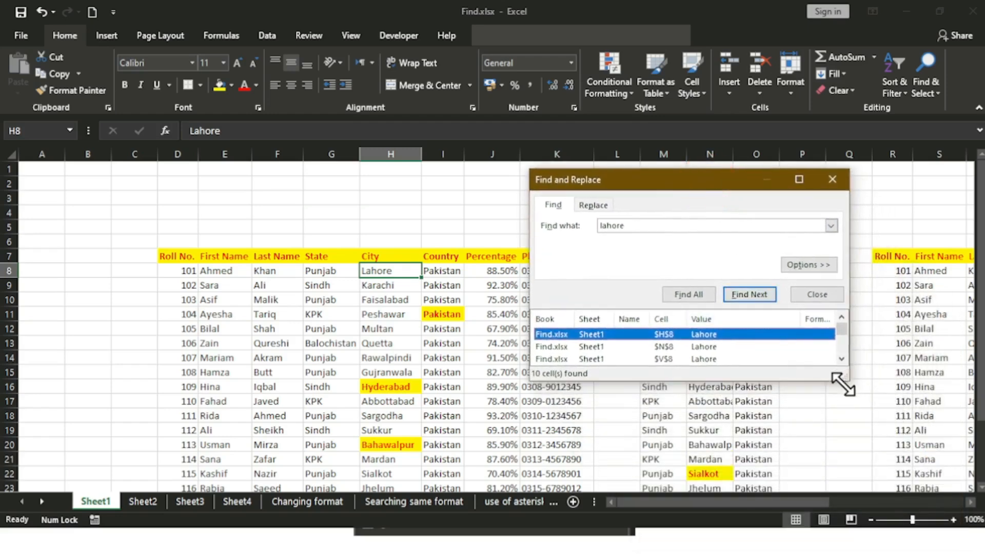
left_click_drag(843, 384, 925, 475)
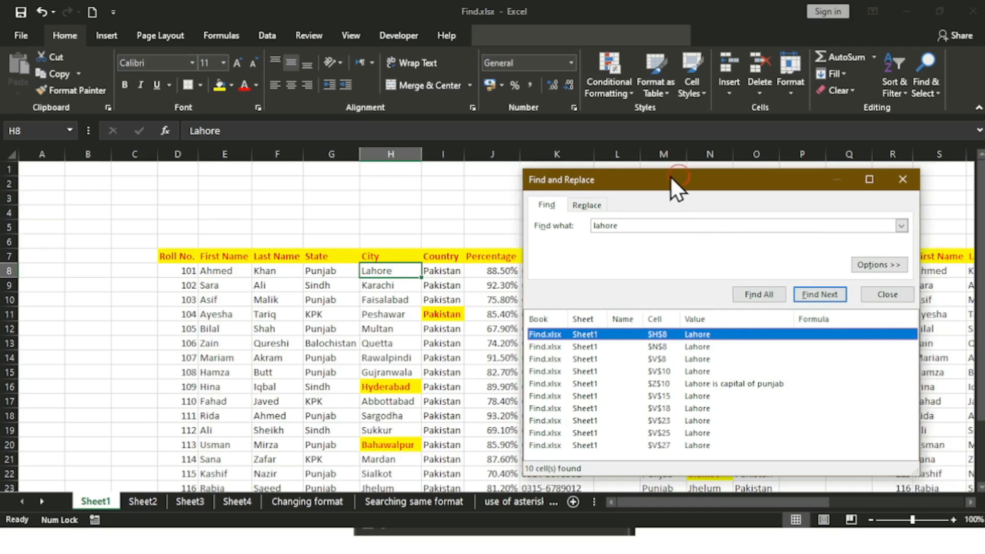
left_click_drag(675, 175, 555, 78)
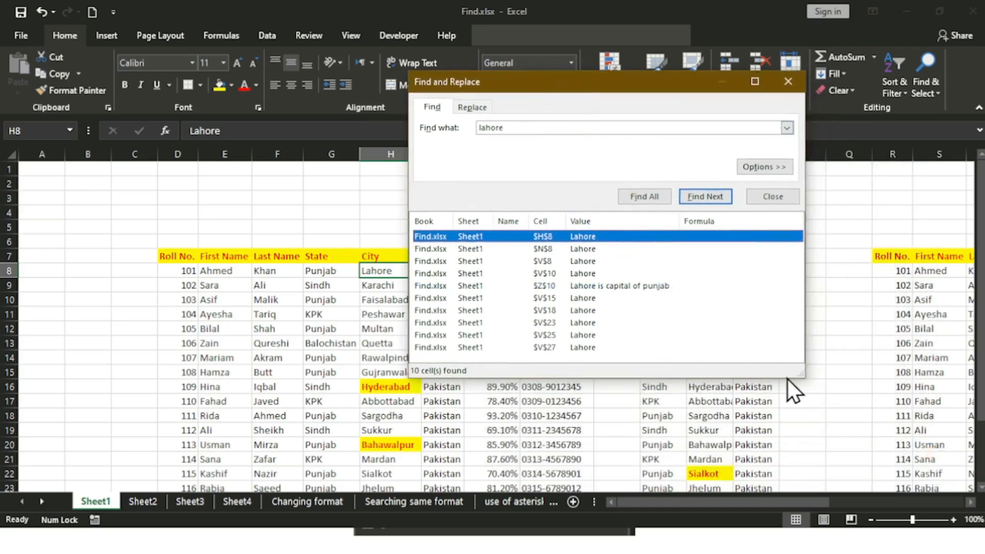
left_click_drag(795, 378, 763, 402)
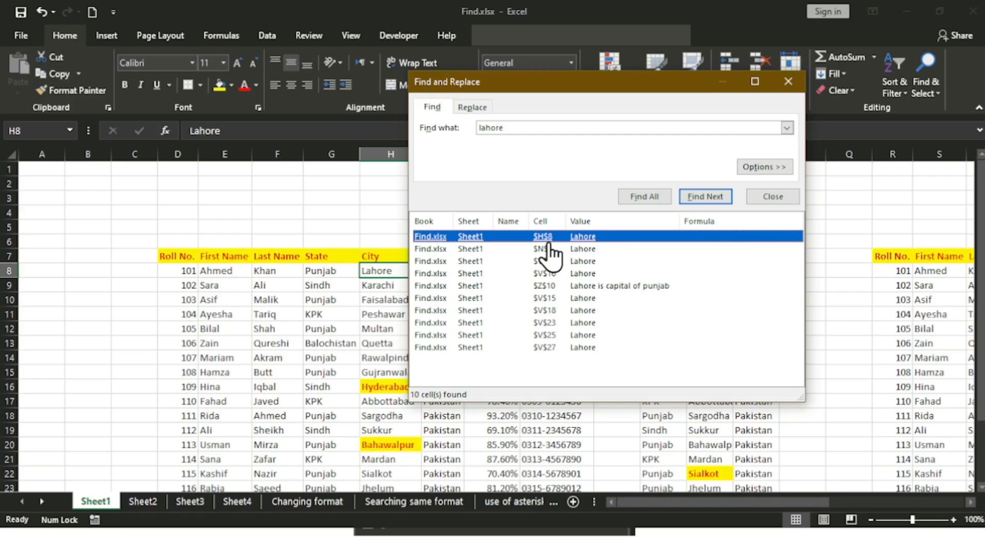
left_click(529, 73)
left_click_drag(532, 82, 691, 51)
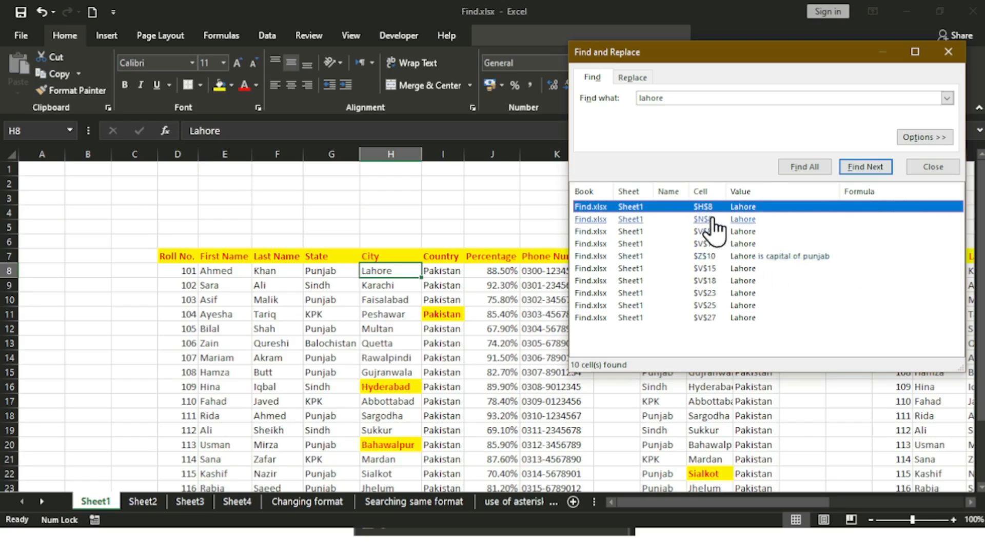
Step: Jump from the results list to V27, Z10, N8, V18 and V10, ending on H8
left_click(698, 319)
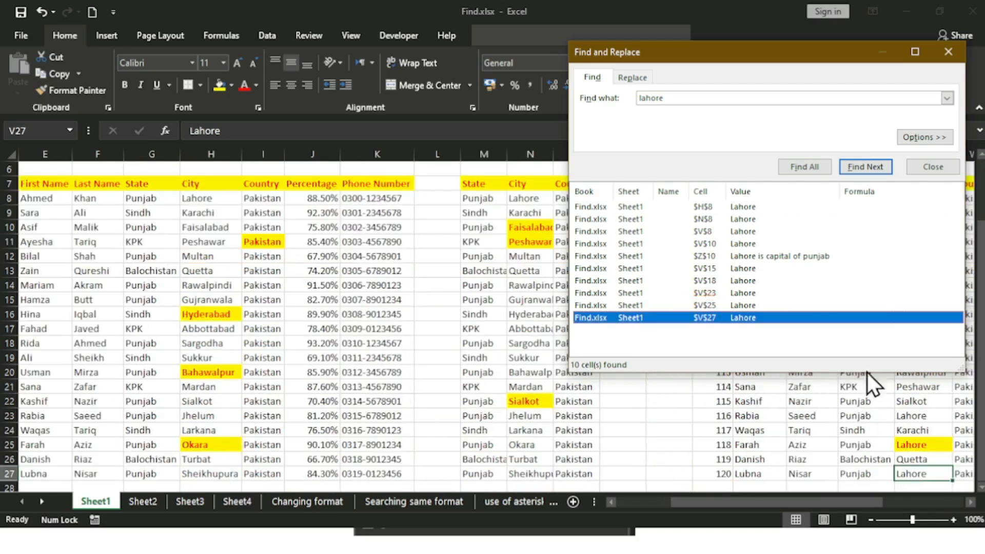
left_click(740, 257)
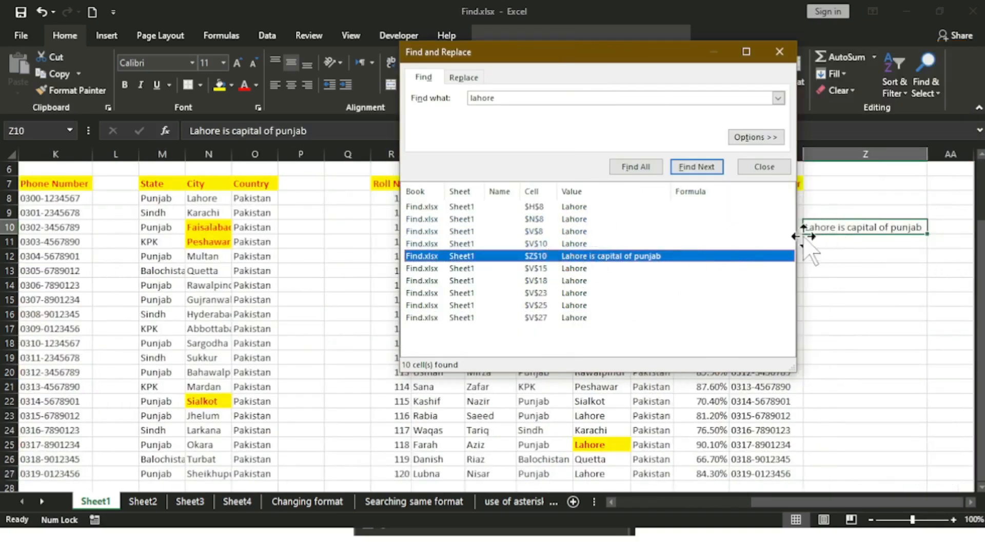
left_click(535, 219)
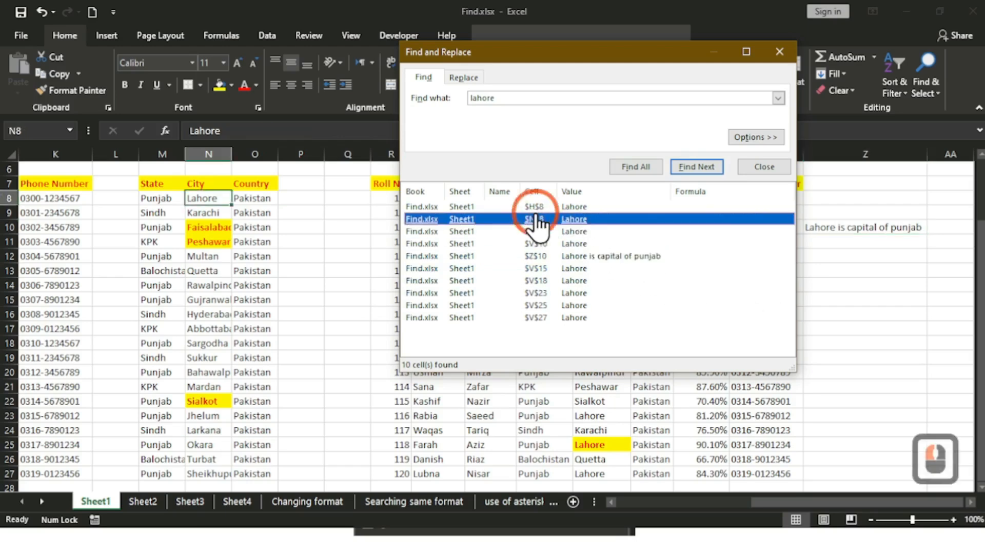
left_click(535, 256)
left_click(535, 280)
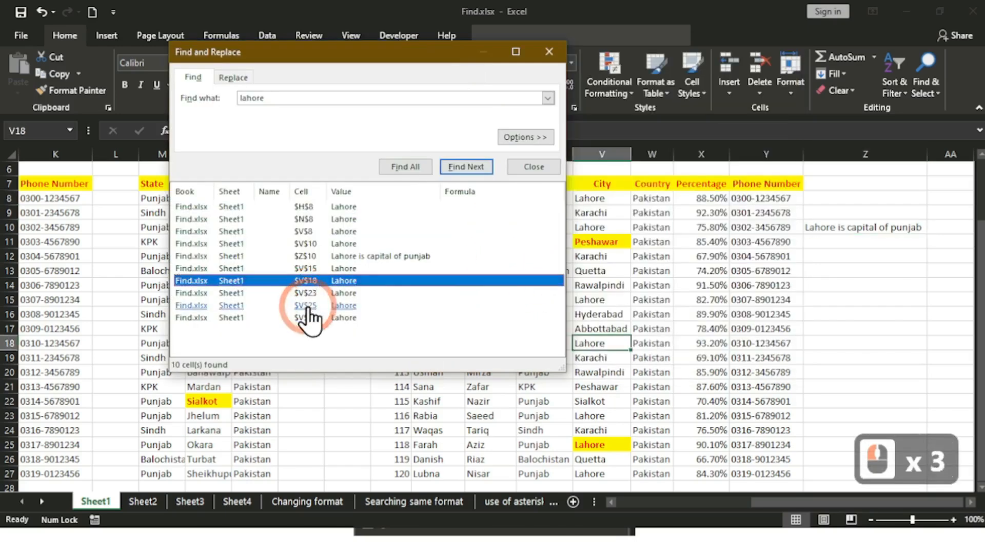
left_click(306, 305)
left_click(306, 244)
double_click(306, 219)
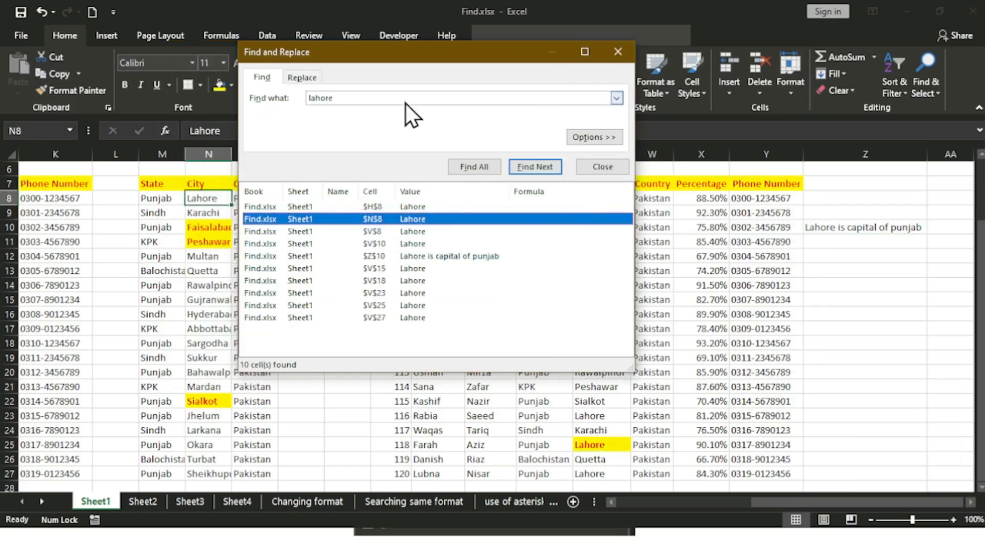
left_click_drag(389, 57, 575, 79)
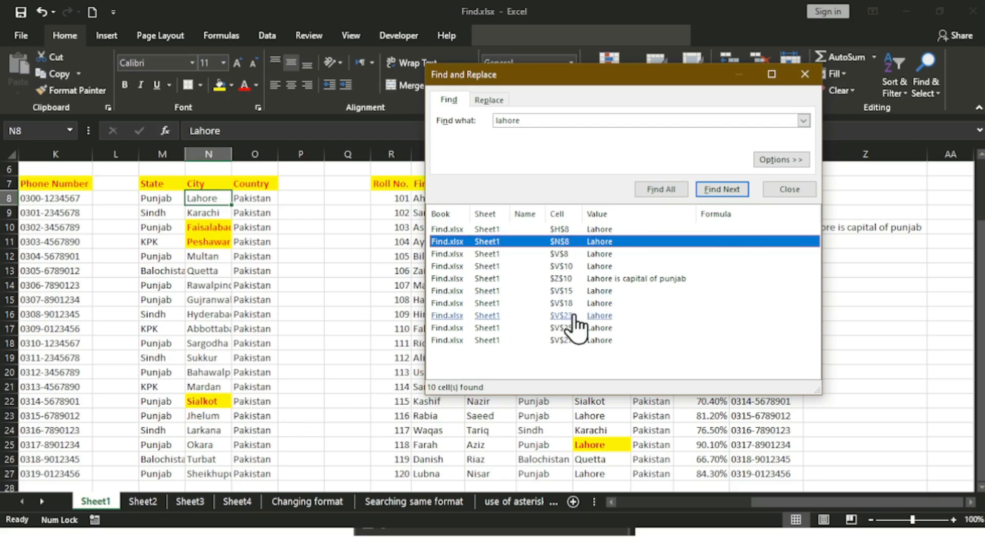
left_click(486, 229)
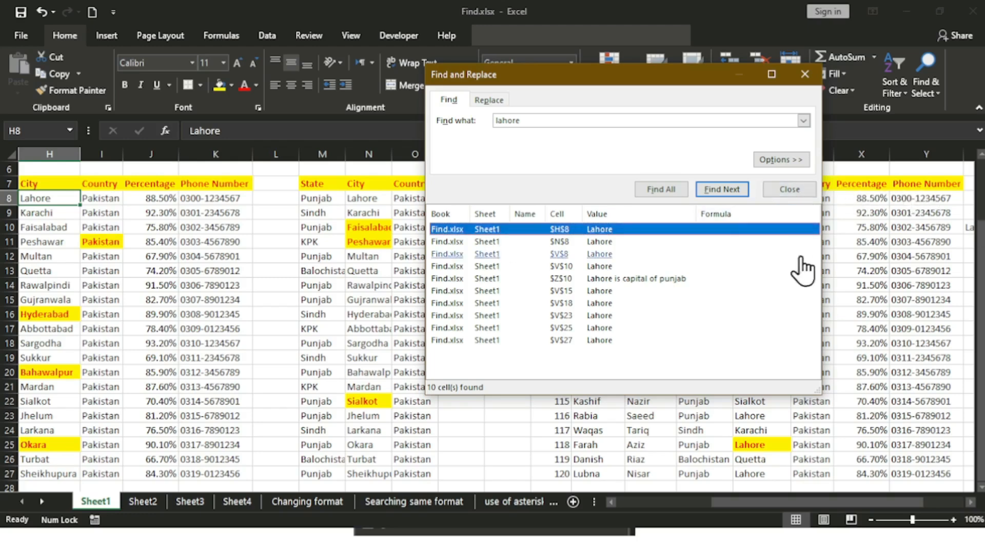
Step: Shift-select all ten Lahore results and close the dialog with them still selected
key("shift")
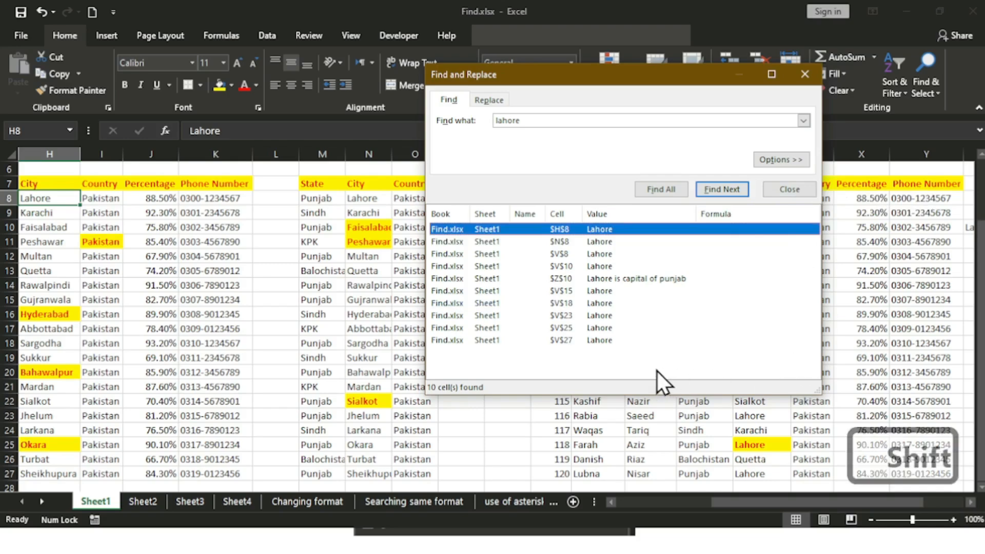
left_click(601, 340, "shift")
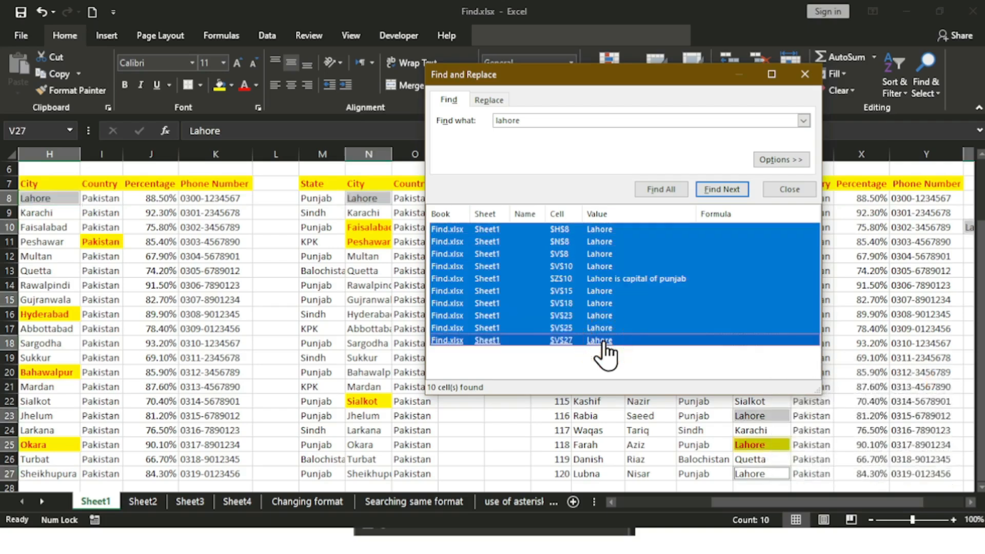
left_click(789, 190)
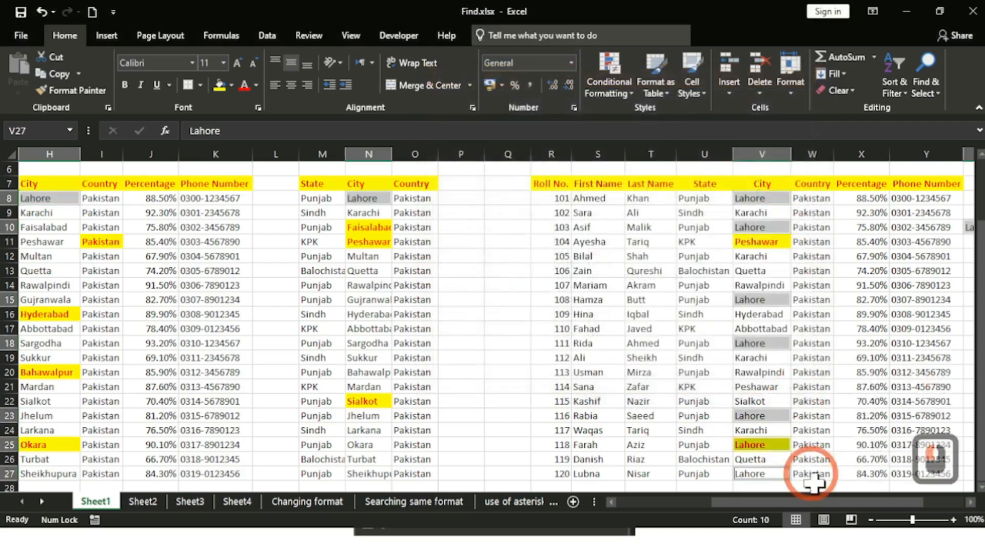
left_click_drag(823, 501, 697, 446)
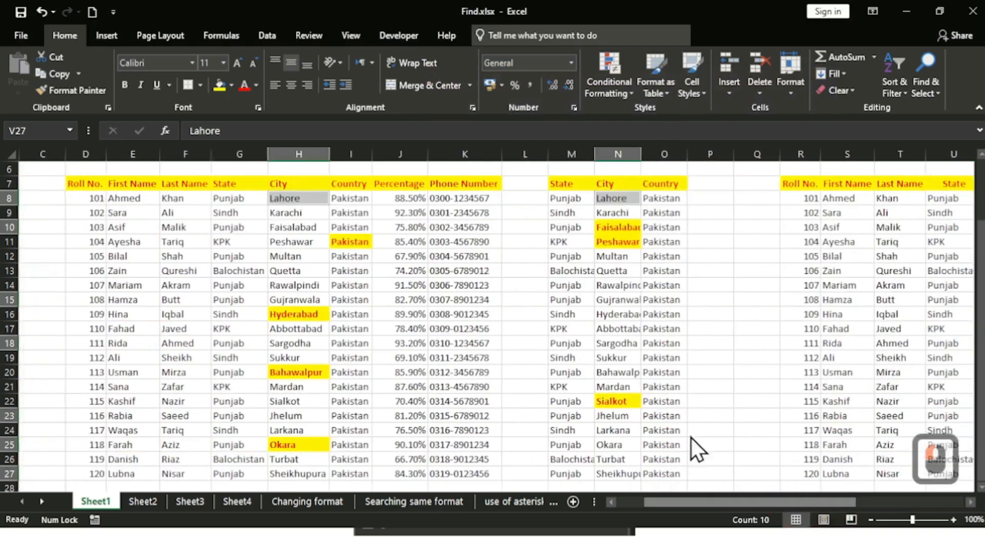
left_click_drag(718, 502, 862, 478)
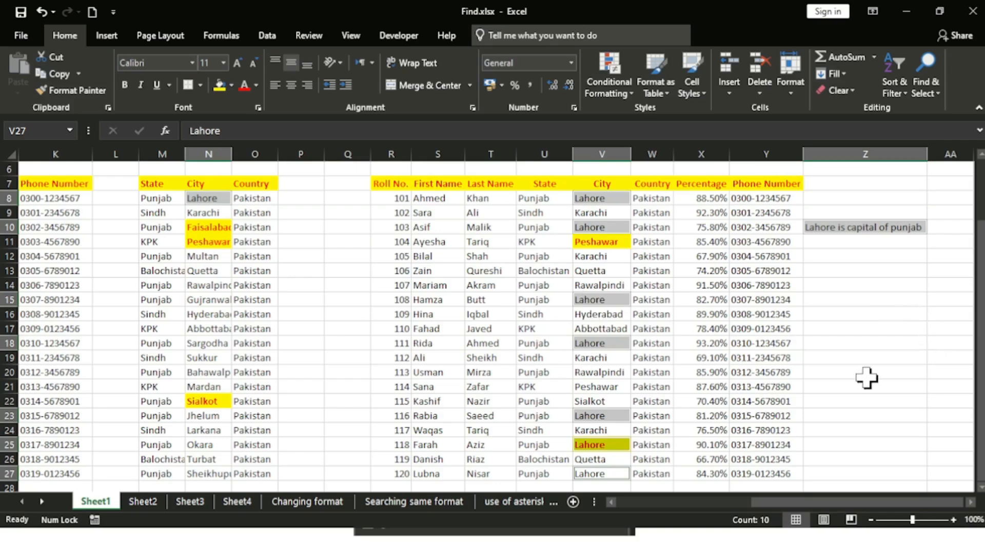
Step: Reopen the 'lahore' search and set its Within scope to Workbook
key("ctrl+f")
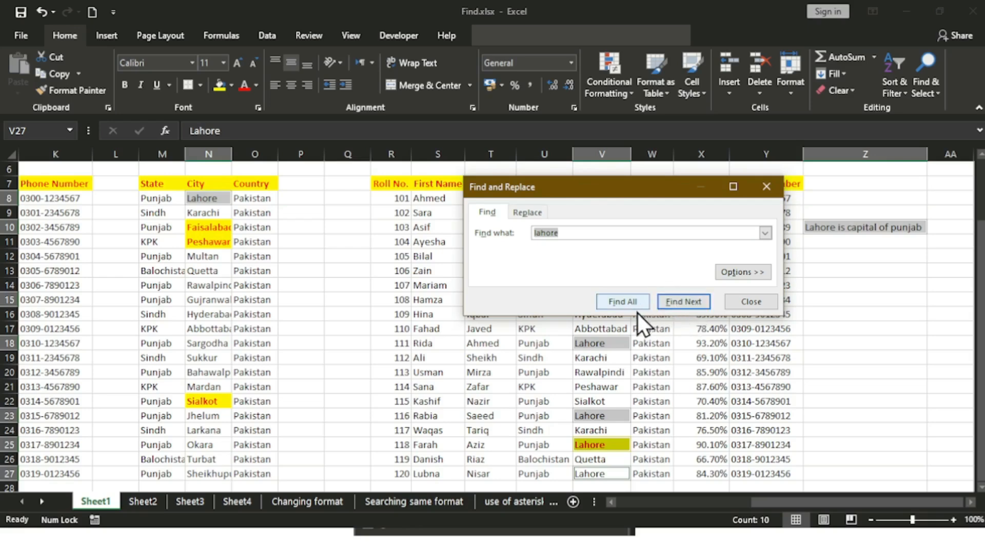
left_click(734, 278)
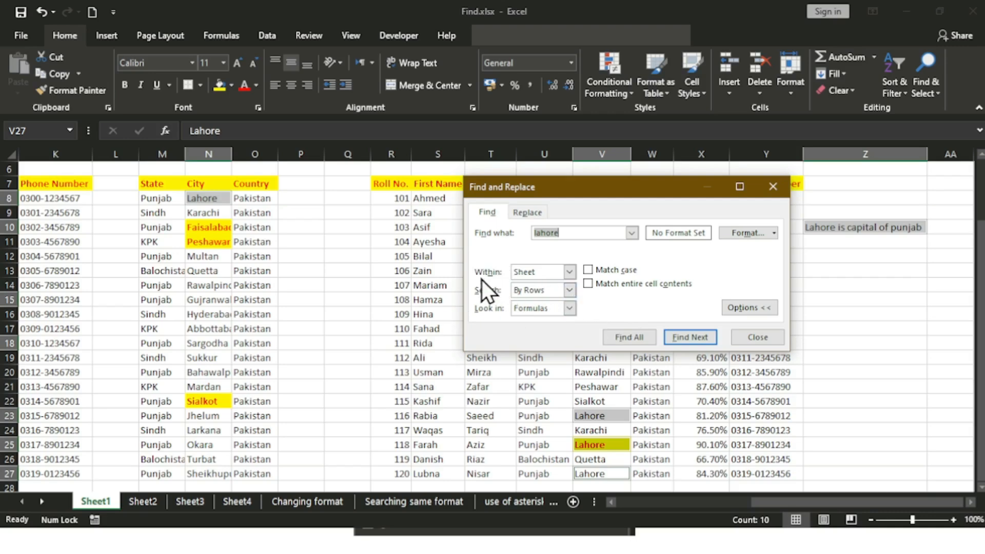
left_click(568, 232)
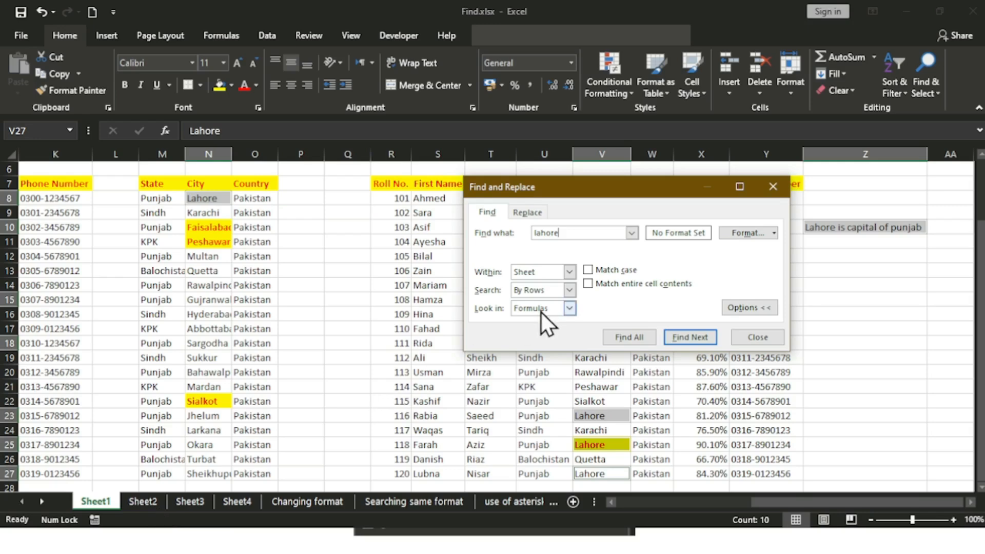
left_click(569, 271)
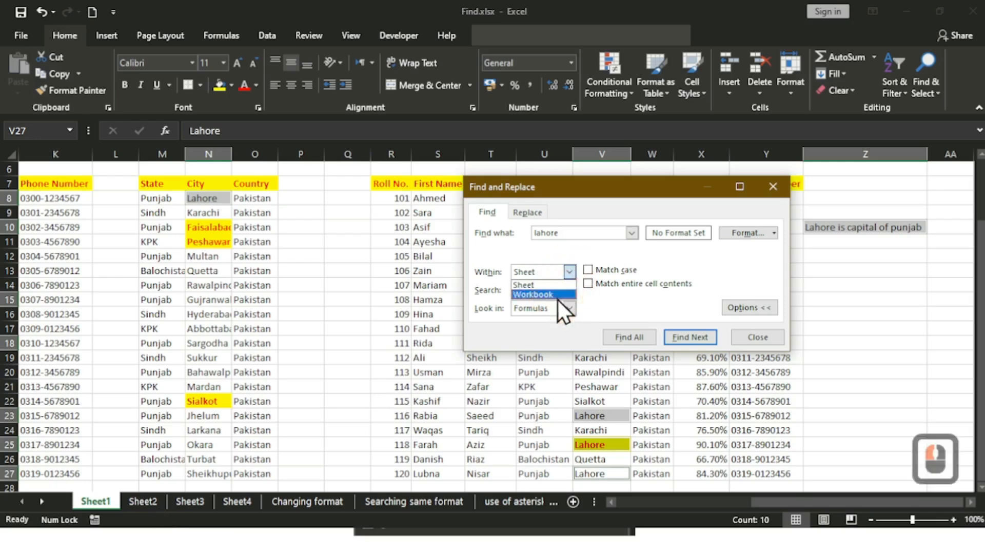
left_click(555, 297)
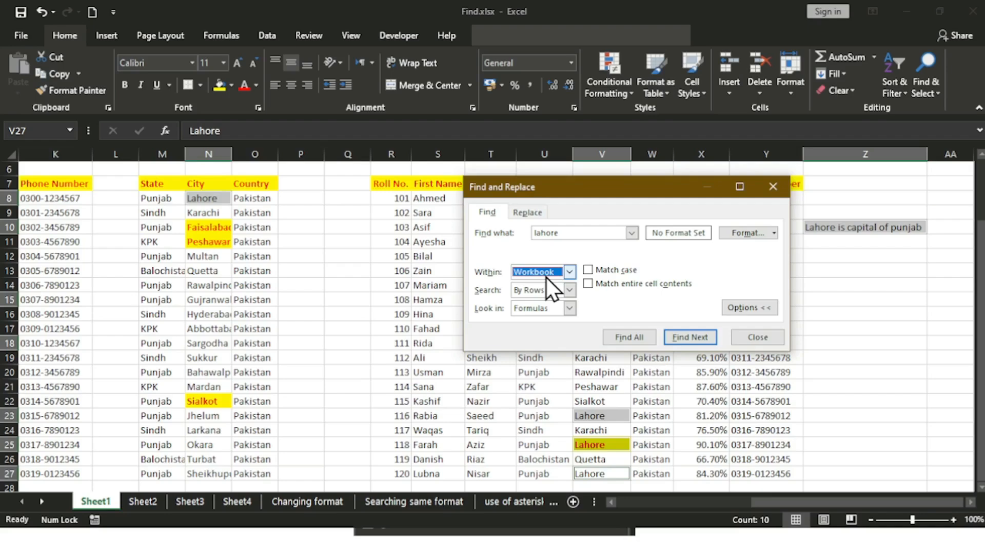
Step: Step through Sheet1's Lahore matches, including column V, until the search moves to Sheet2
left_click(690, 336)
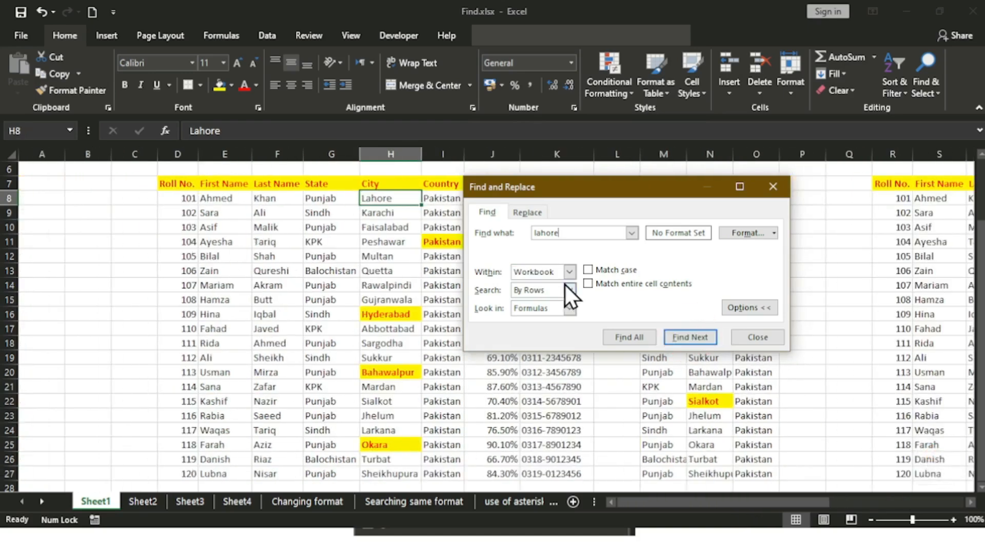
left_click(700, 337)
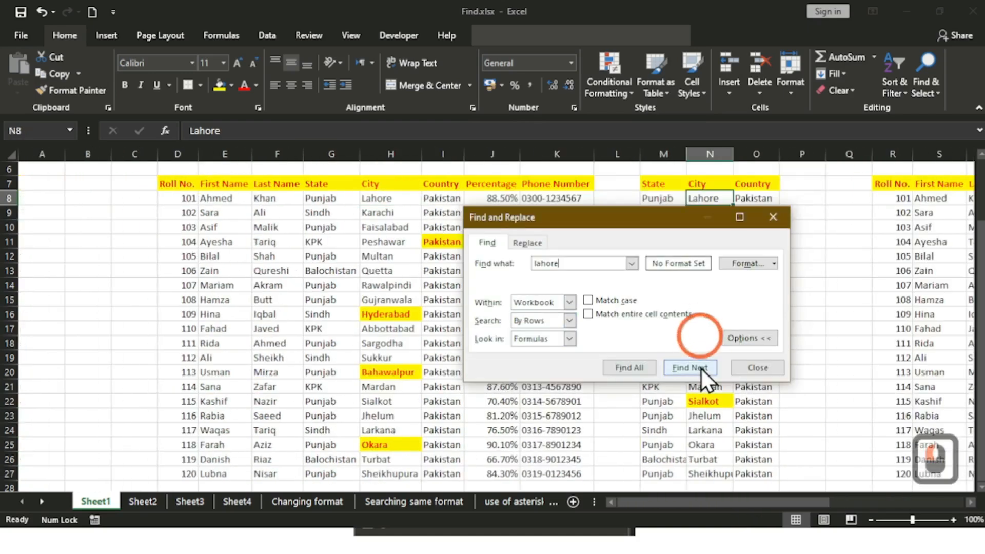
left_click(697, 371)
left_click(697, 374)
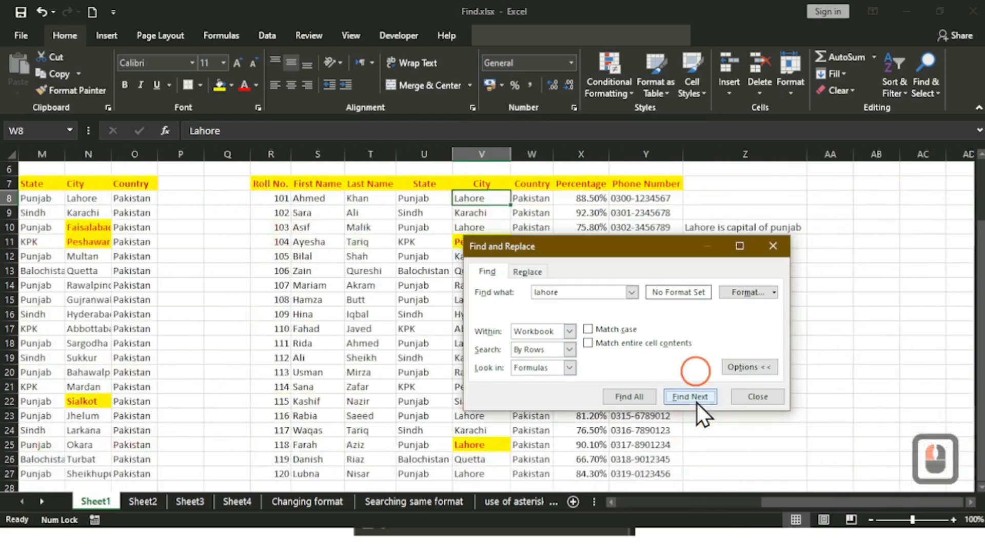
left_click(696, 402)
left_click(696, 402)
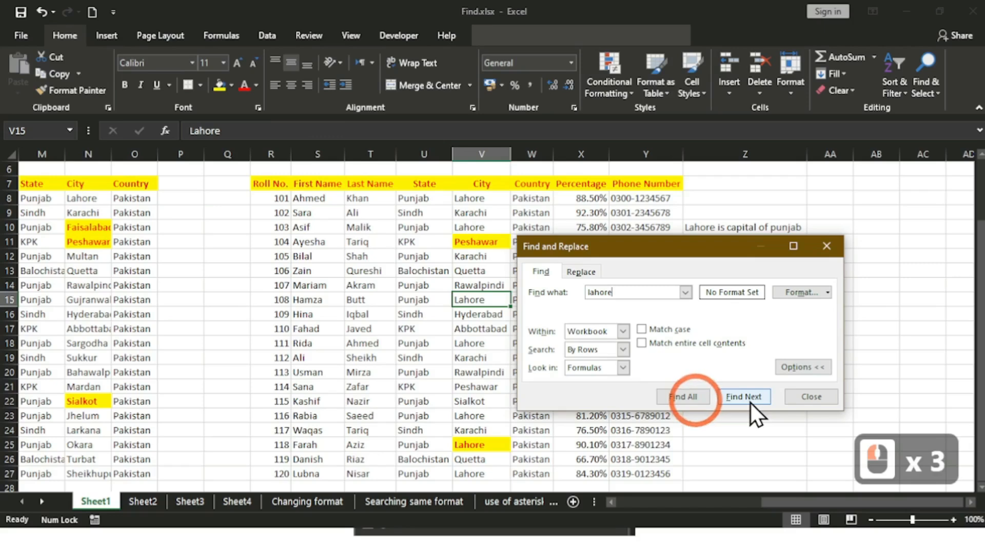
left_click(749, 402)
left_click(750, 402)
left_click(750, 402)
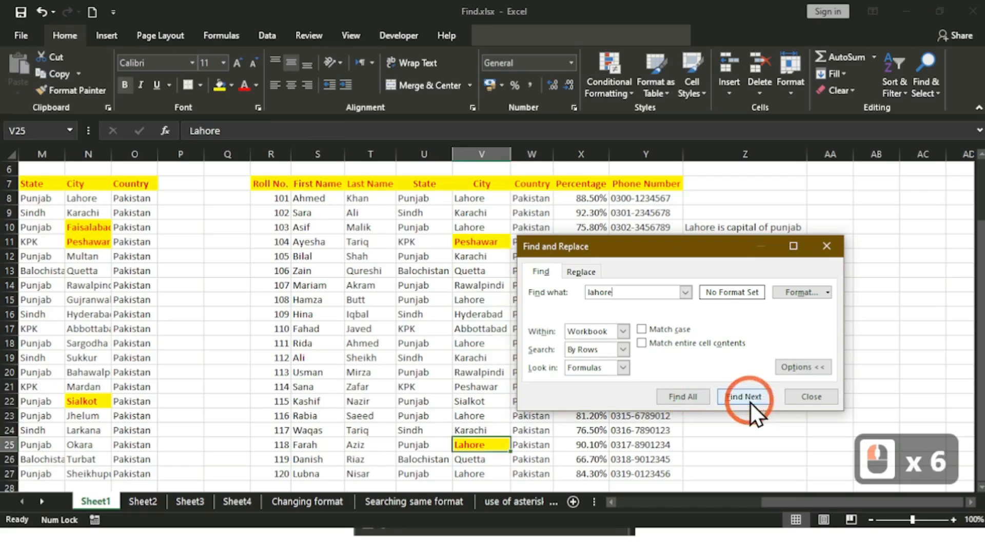
left_click(750, 402)
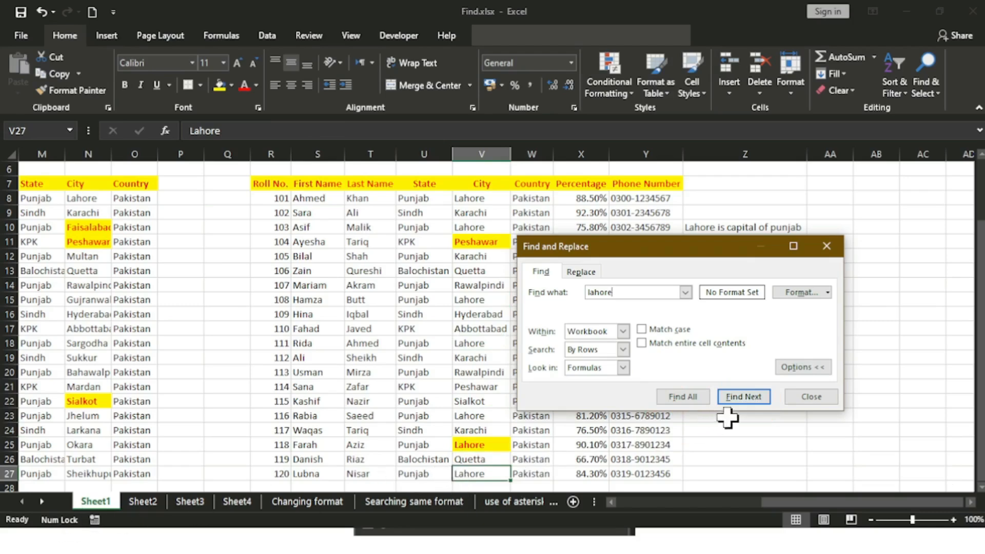
left_click(743, 396)
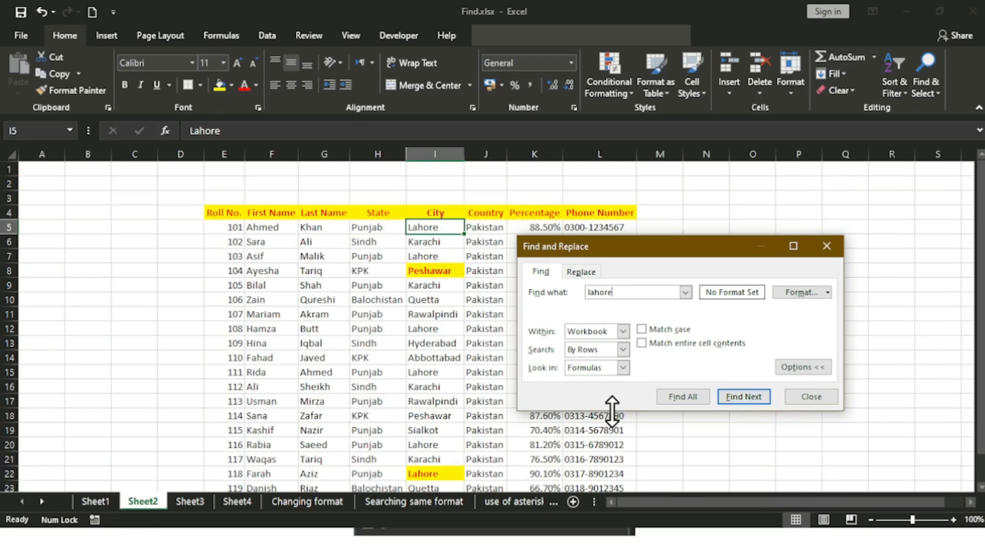
Step: Return to Sheet1, reopen the search, and cycle again through its Lahore matches
left_click(96, 500)
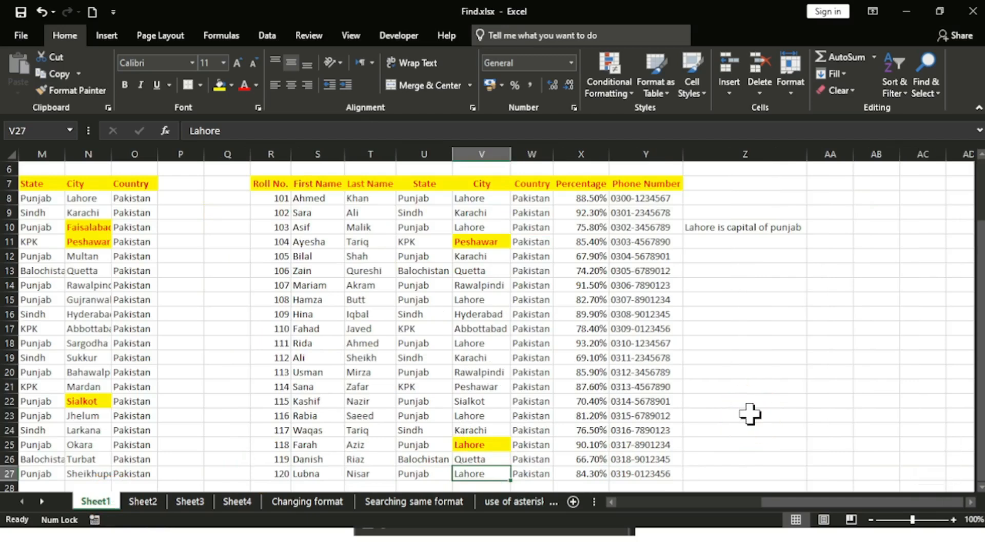
key("ctrl+f")
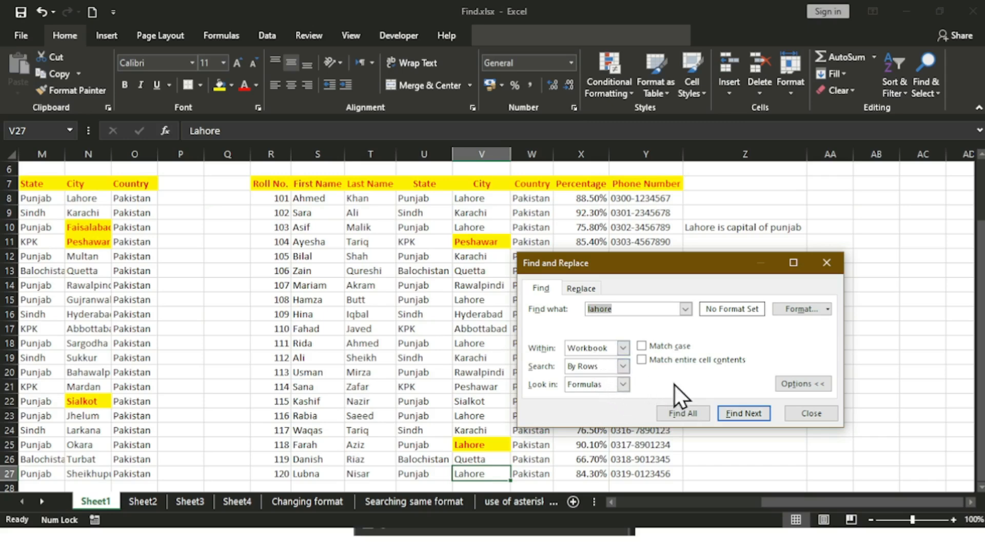
left_click(734, 419)
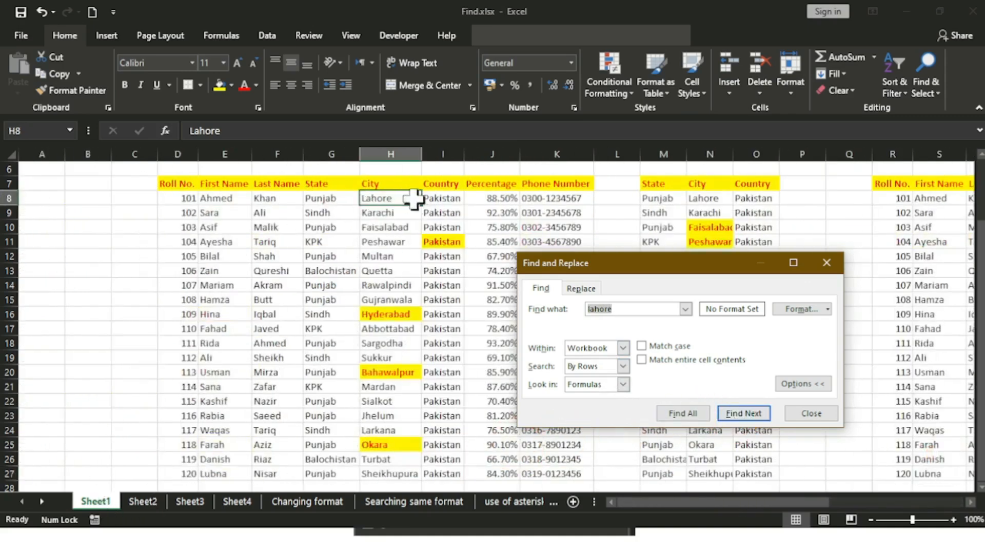
left_click(740, 413)
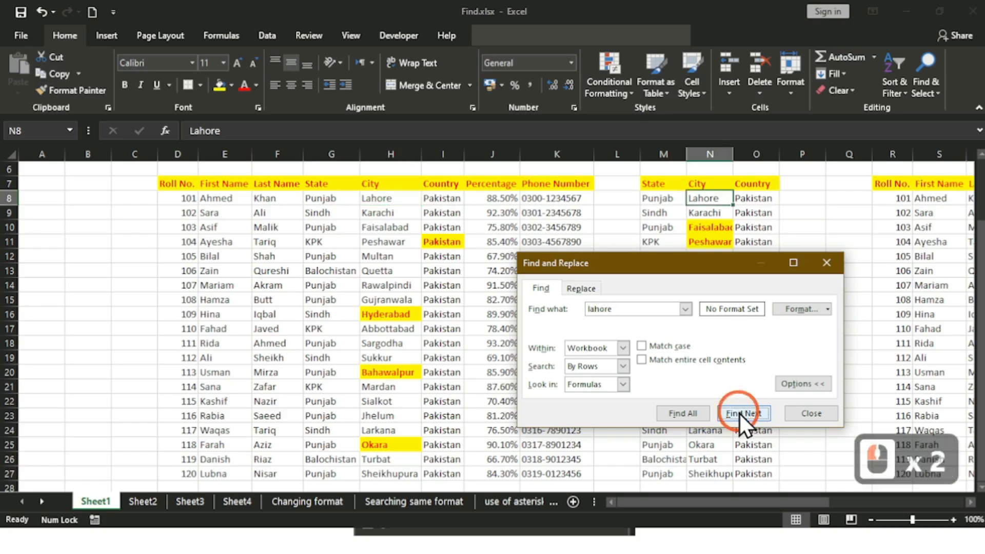
left_click(739, 413)
left_click(739, 414)
left_click(740, 413)
left_click(740, 414)
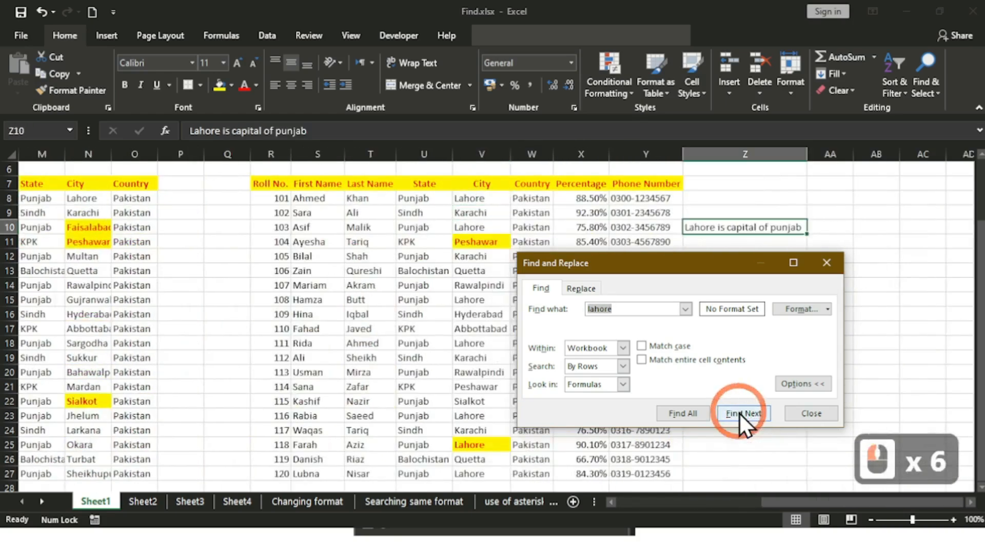
left_click(739, 413)
left_click(740, 413)
left_click(739, 413)
left_click(740, 413)
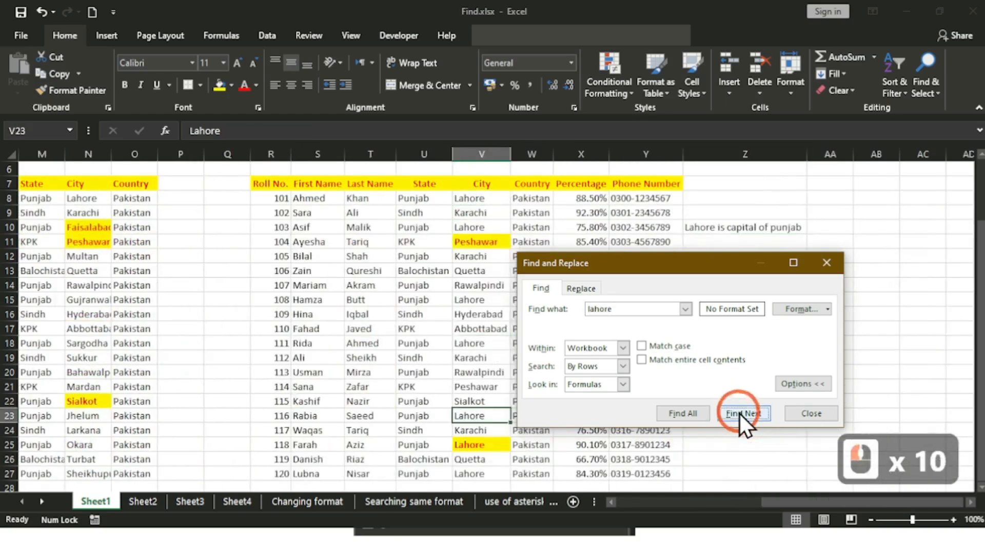
left_click(740, 414)
left_click(740, 413)
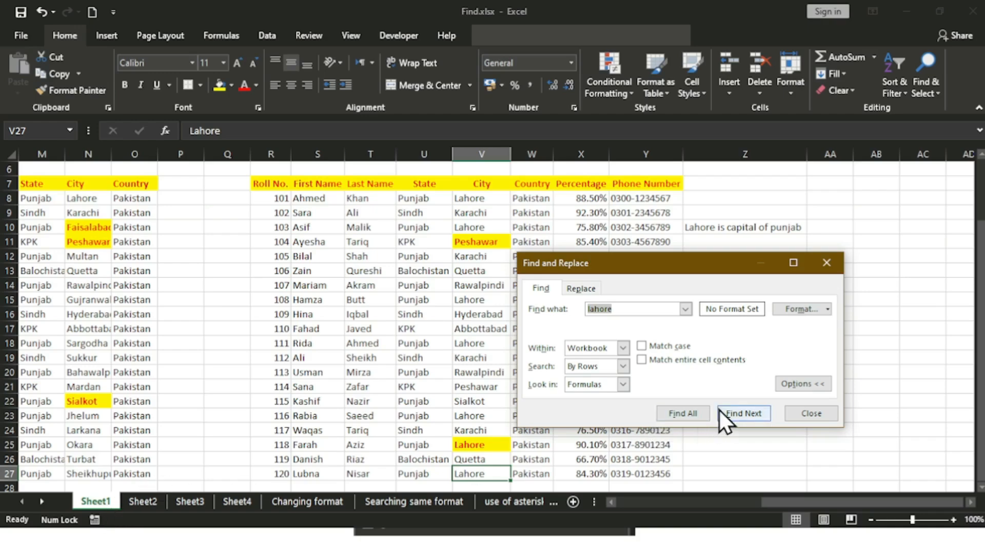
Step: Continue through Sheet2's Lahore matches until the search reaches Sheet3, cell L6
left_click(746, 411)
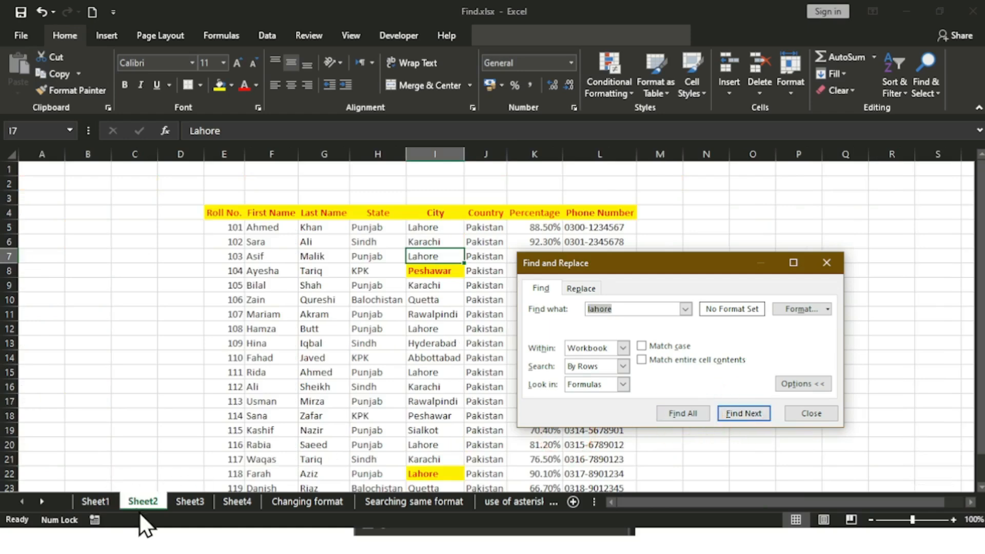
left_click(755, 413)
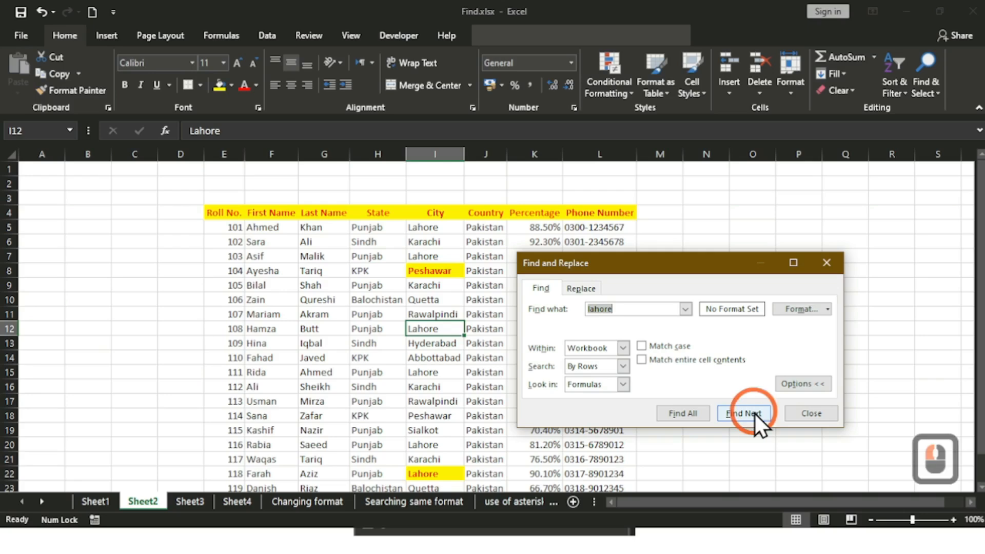
left_click(755, 414)
left_click(755, 413)
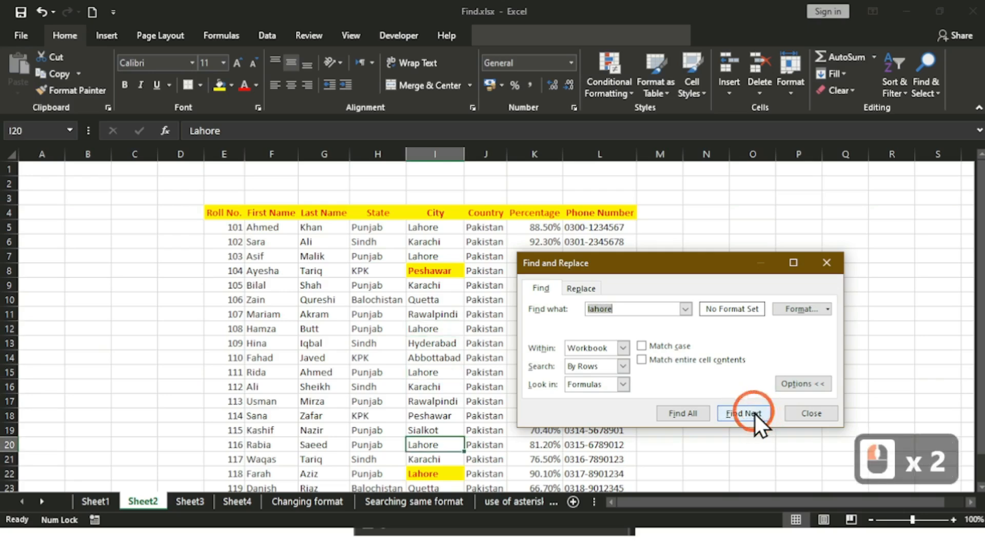
left_click(755, 413)
left_click(755, 413)
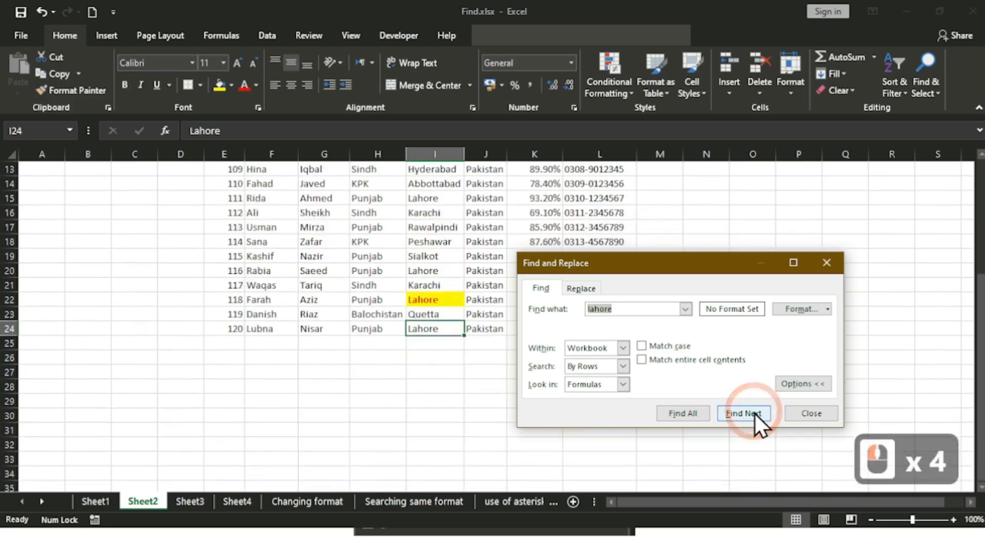
left_click(755, 413)
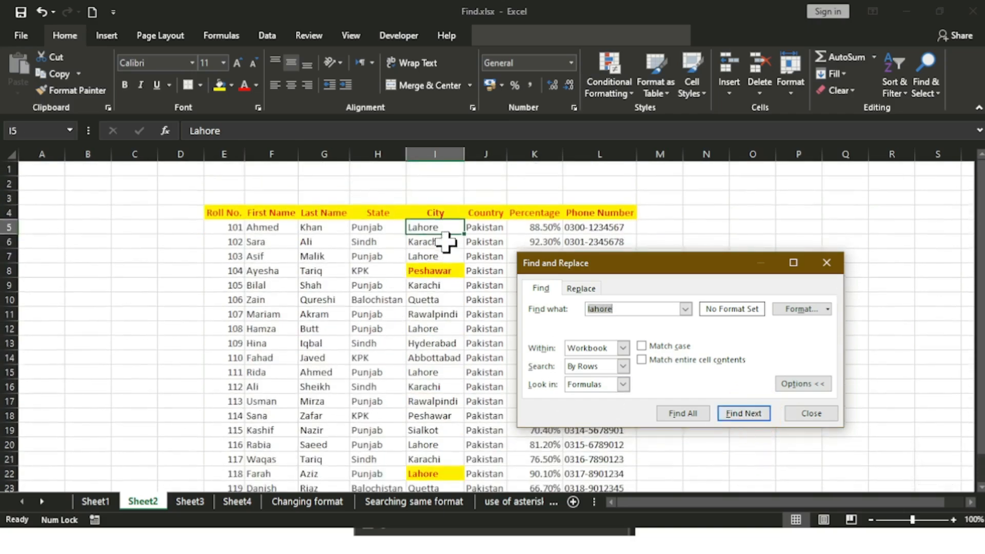
left_click(759, 410)
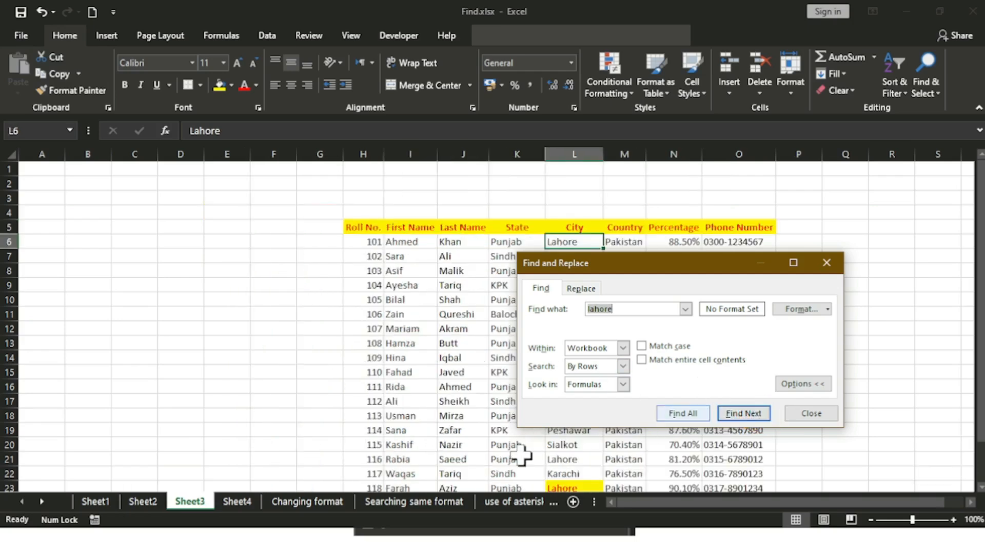
Step: Uncover the City column and step through Sheet3's Lahore matches
left_click_drag(634, 264, 780, 291)
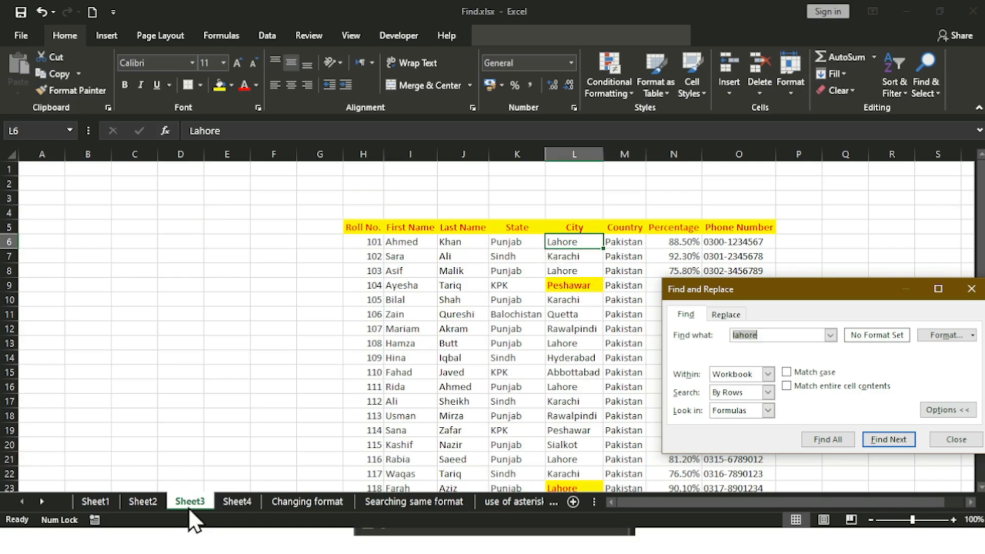
left_click(882, 438)
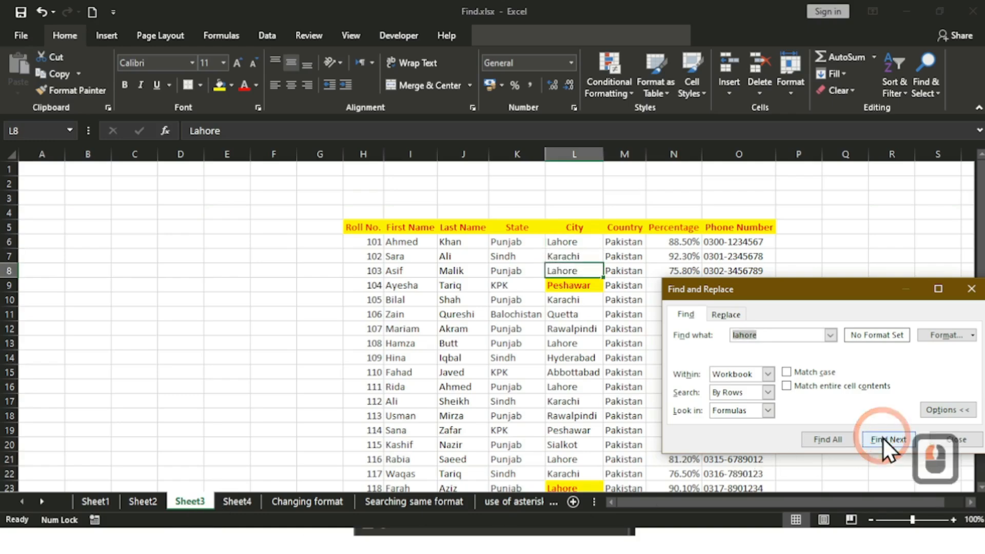
left_click(882, 438)
left_click(882, 438)
left_click(882, 437)
left_click(882, 437)
left_click(882, 437)
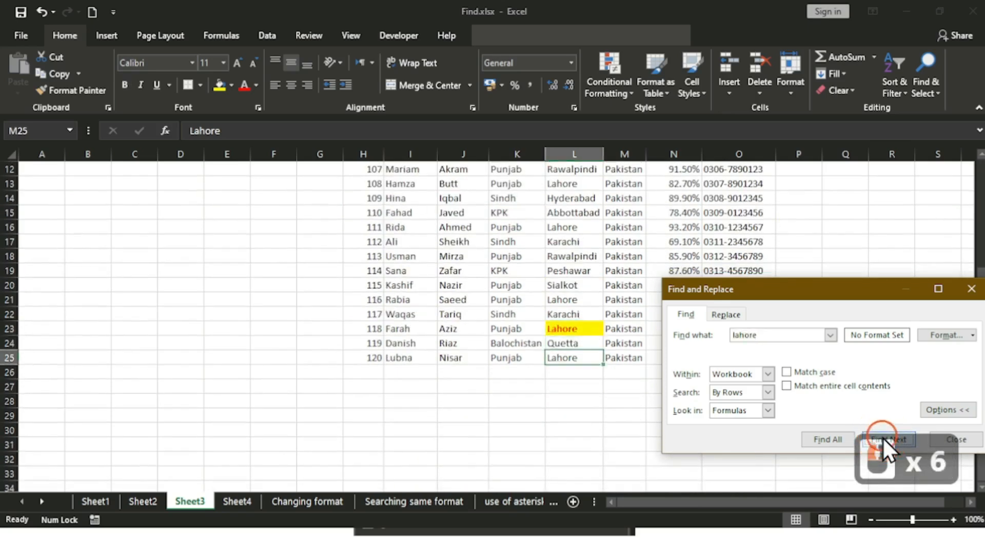
left_click(882, 438)
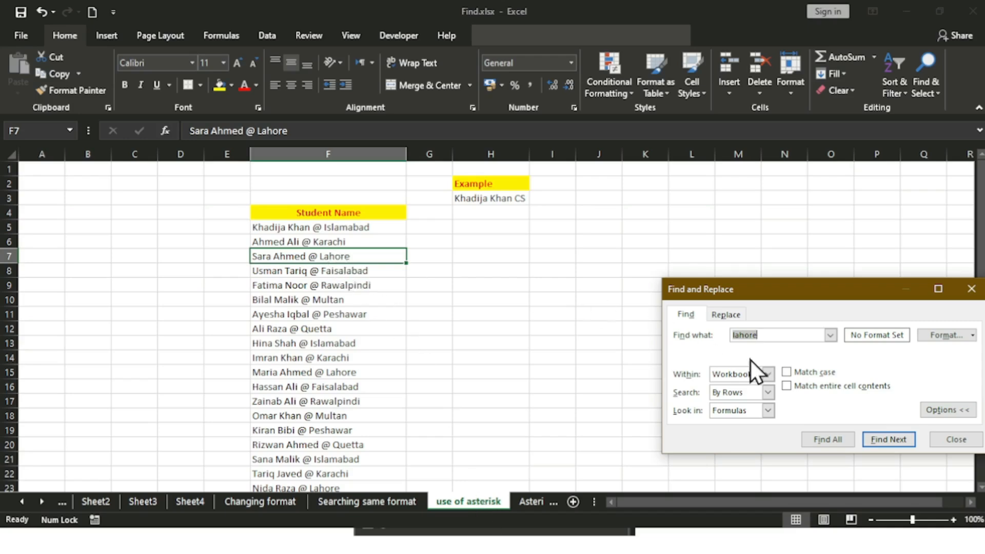
Step: Continue through the Asterisk, Asterisk 1 and Use of Question mark matches back to Sheet1 H8
left_click(900, 442)
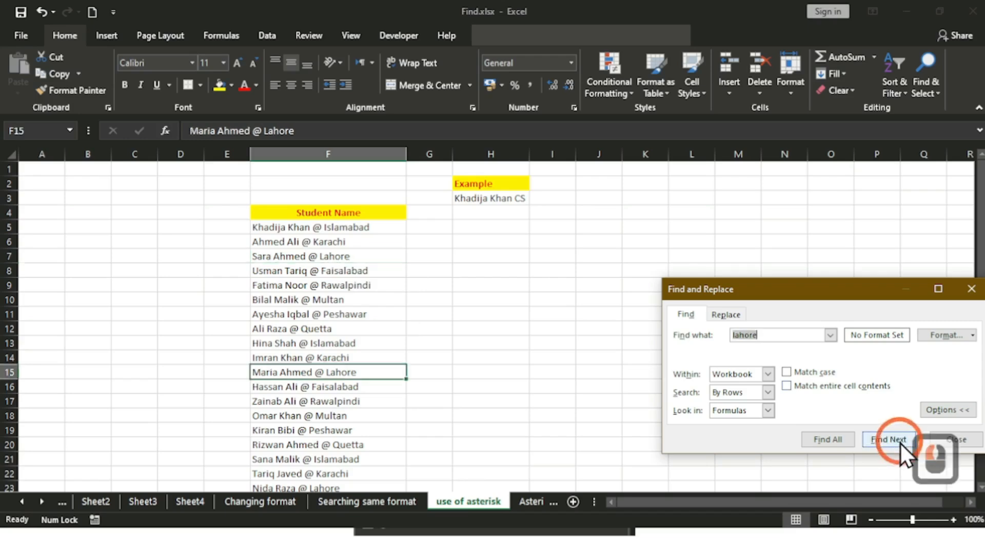
left_click(899, 442)
left_click(900, 442)
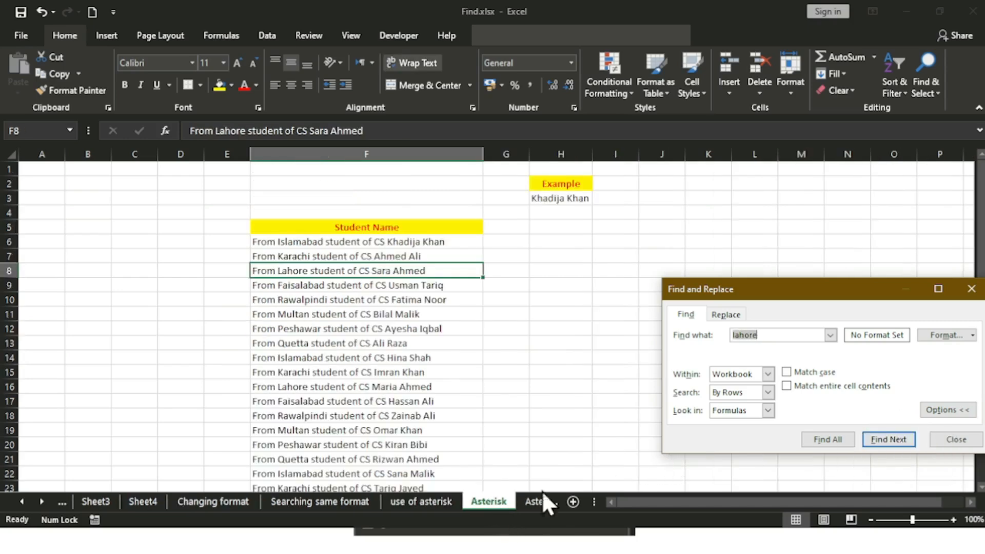
left_click(871, 441)
left_click(871, 438)
left_click(870, 438)
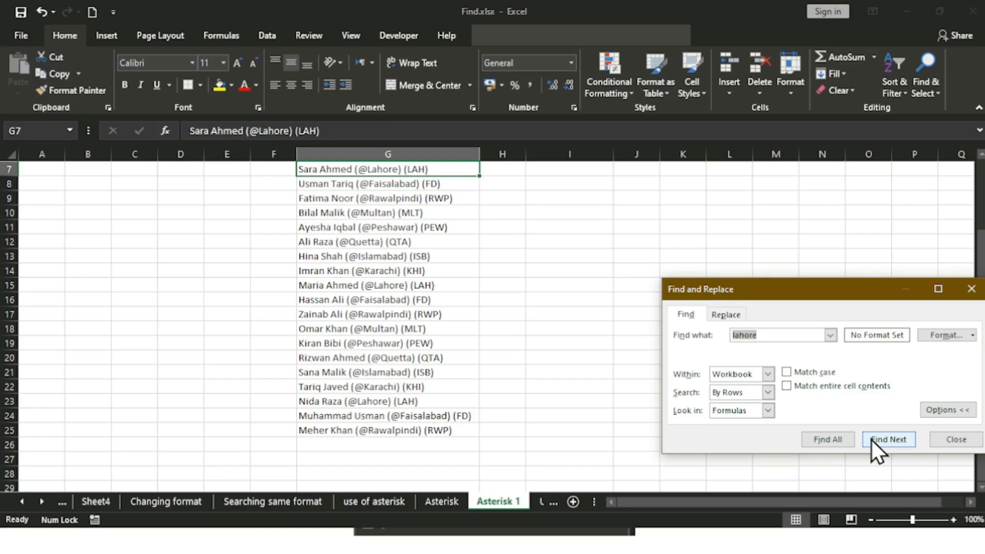
left_click(872, 439)
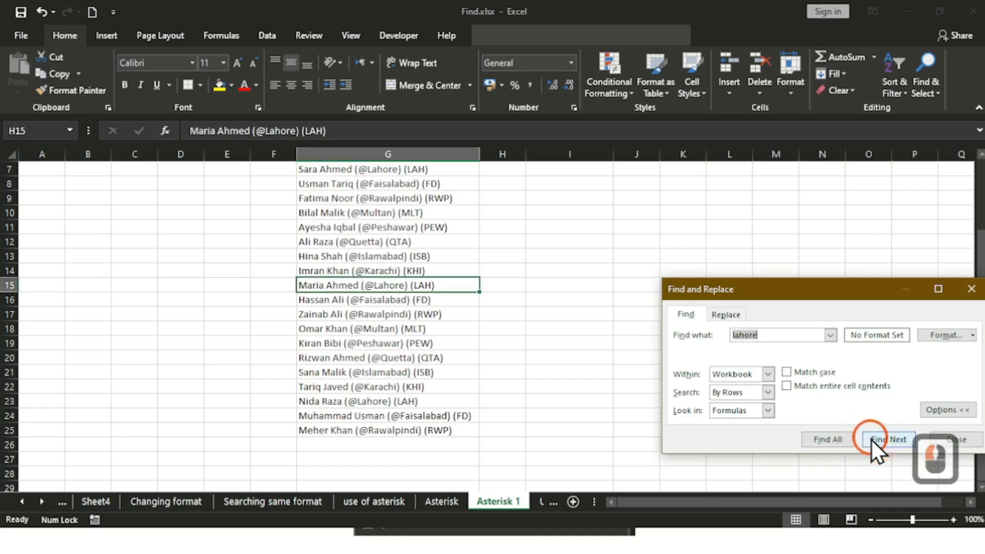
left_click(870, 439)
left_click(870, 438)
left_click(869, 438)
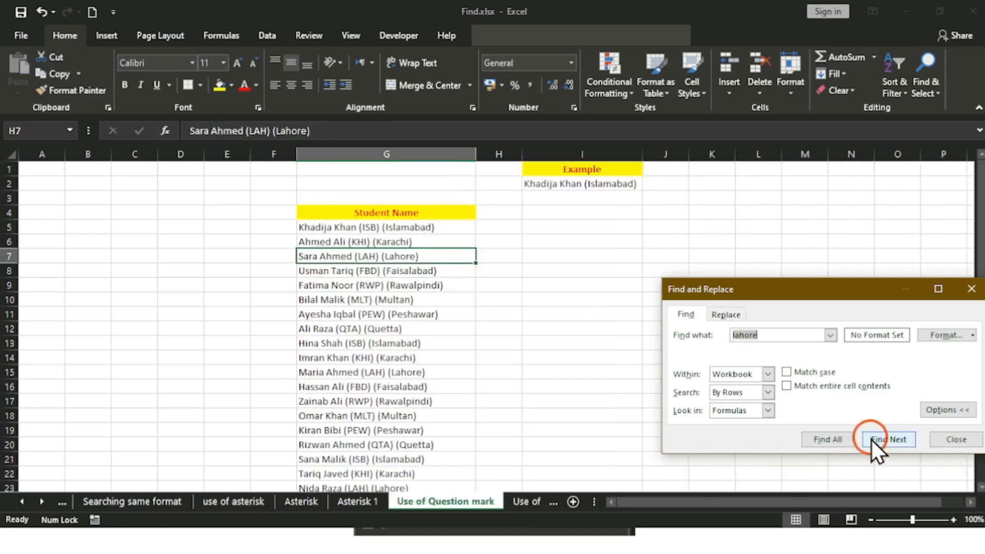
left_click(870, 438)
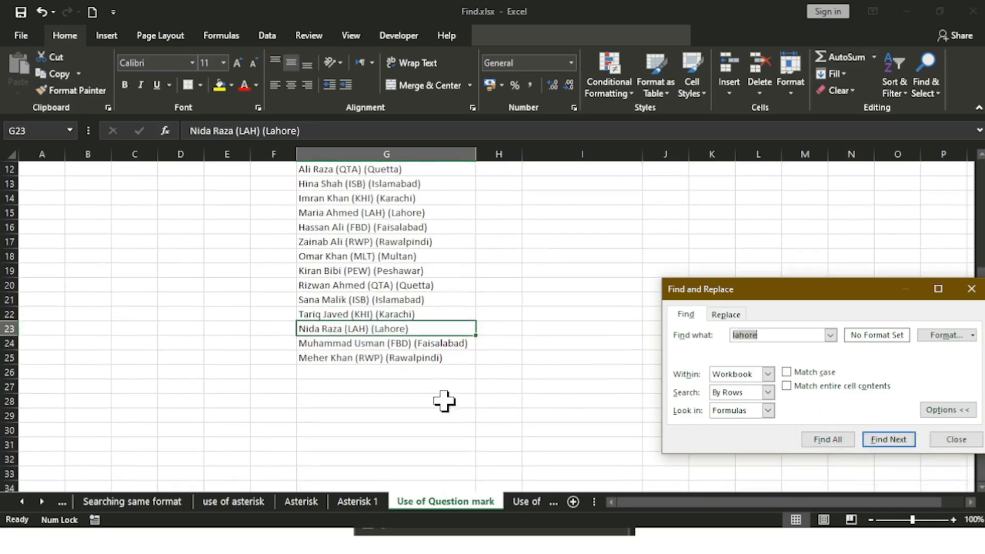
left_click(896, 442)
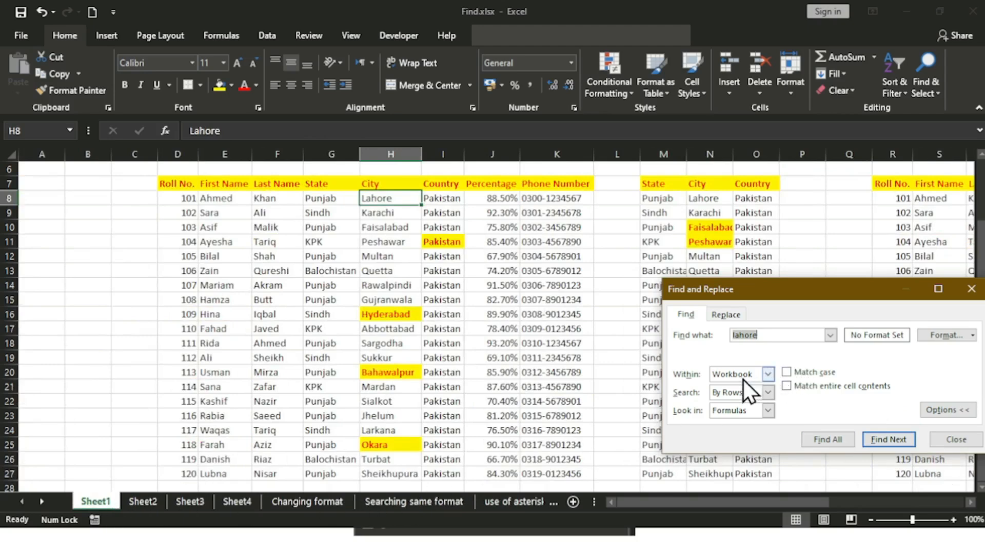
Step: Find All 'lahore' cells, enlarge the results list, and scroll through the 36 matches
left_click_drag(750, 297, 451, 180)
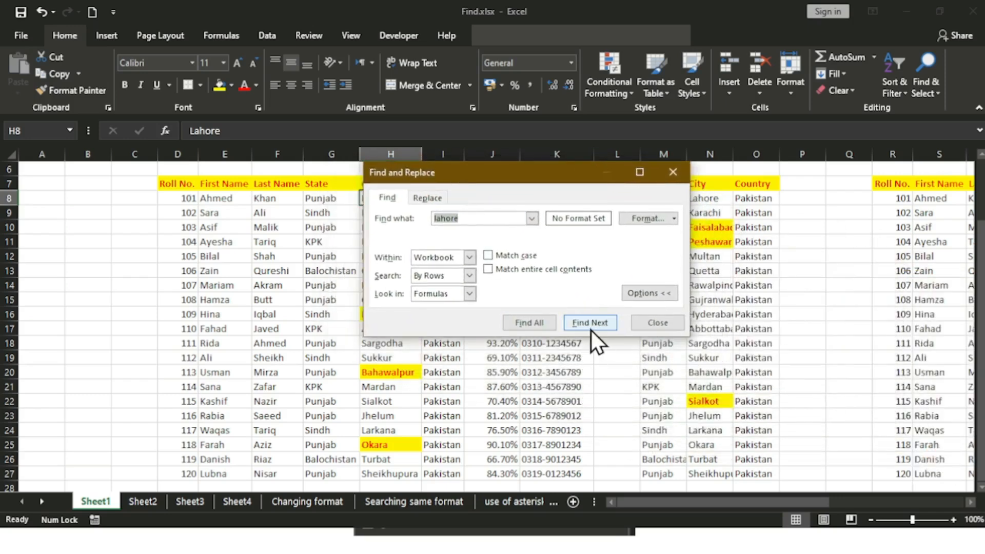
left_click(543, 322)
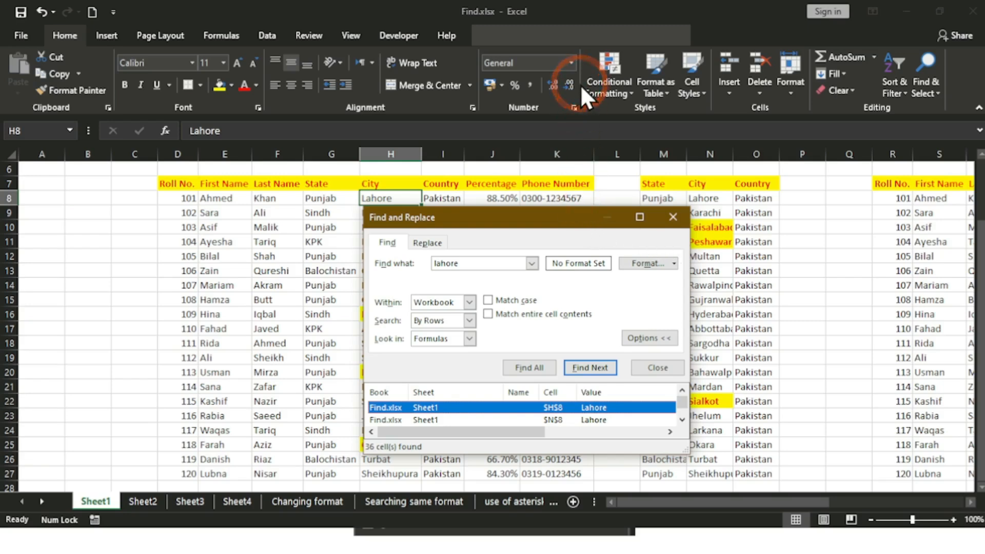
left_click_drag(583, 211, 581, 83)
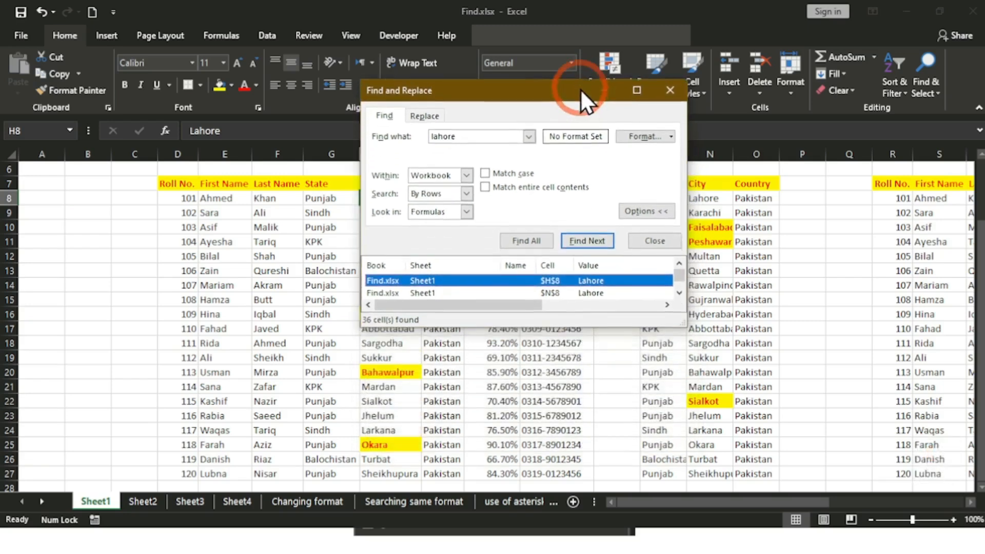
left_click_drag(676, 327, 677, 490)
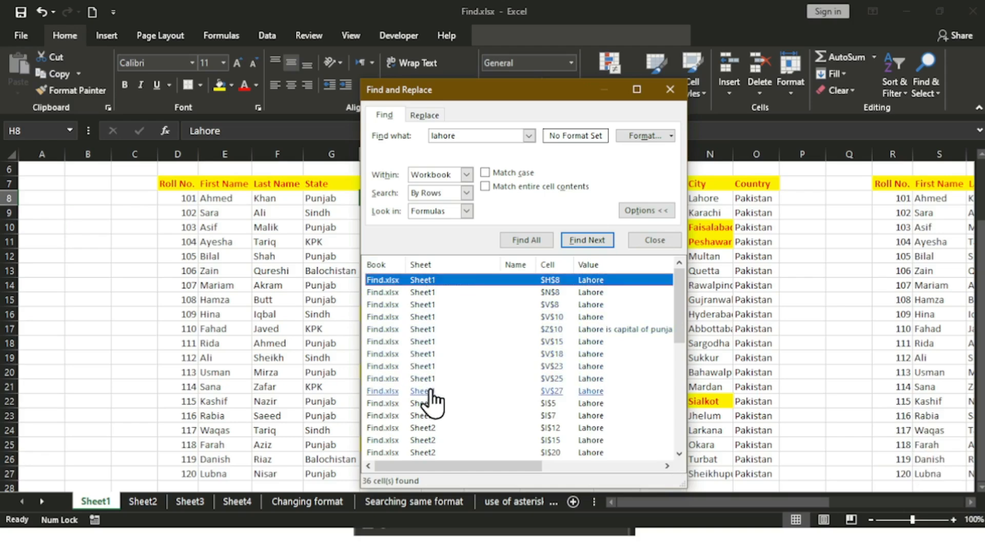
scroll(433, 374, "down", 2)
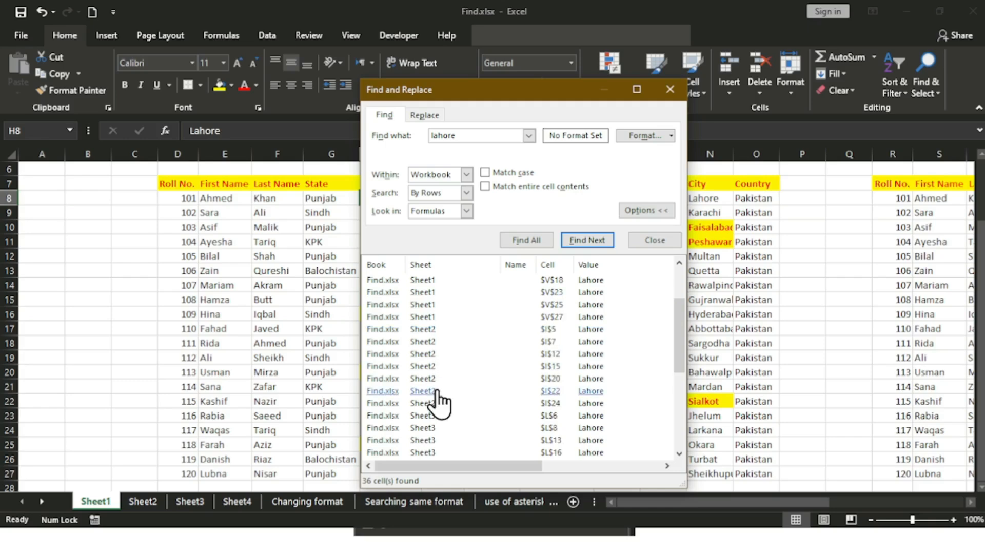
scroll(429, 371, "down", 3)
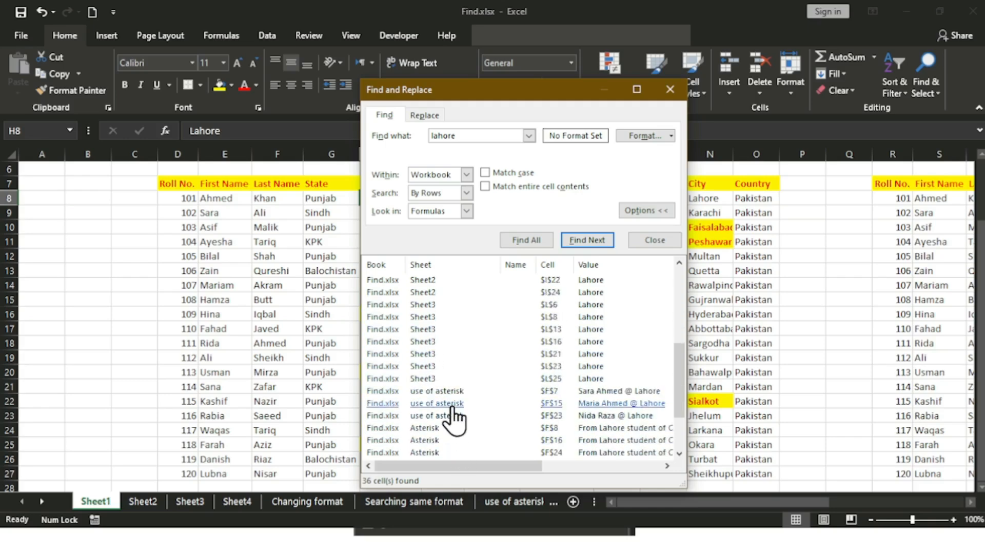
scroll(463, 422, "down", 1)
scroll(438, 405, "down", 1)
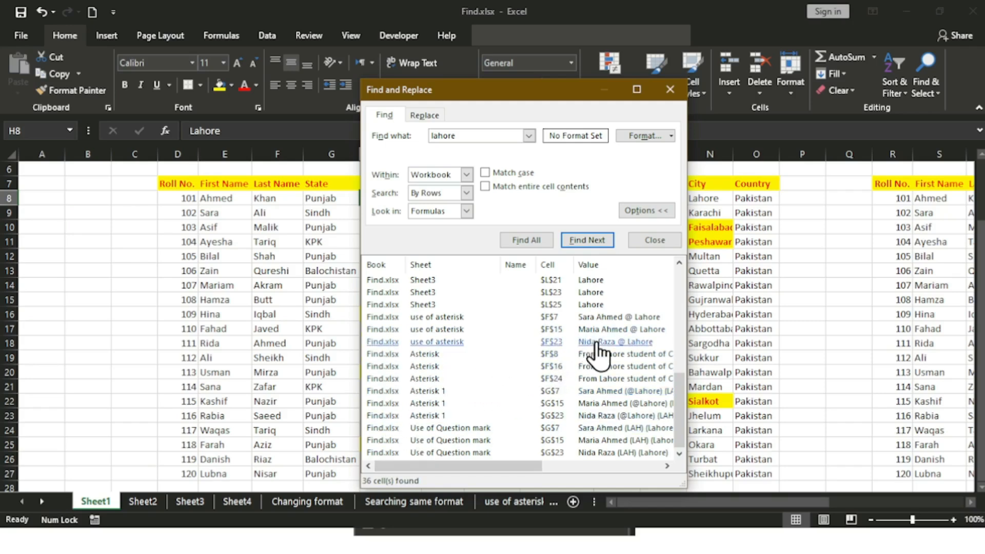
scroll(597, 354, "up", 5)
scroll(599, 354, "up", 2)
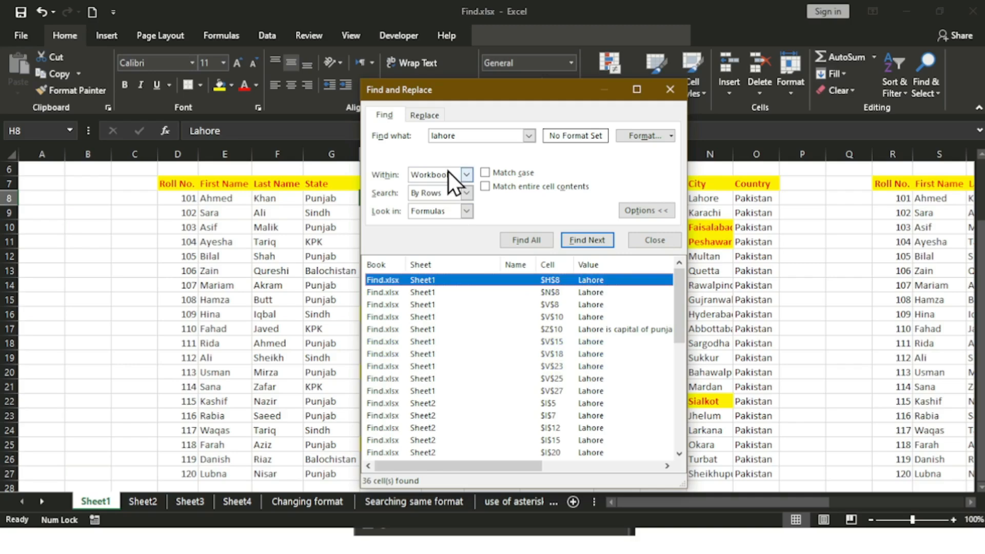
Step: Close Find and Replace and dismiss the context menu on cell H8
left_click(669, 90)
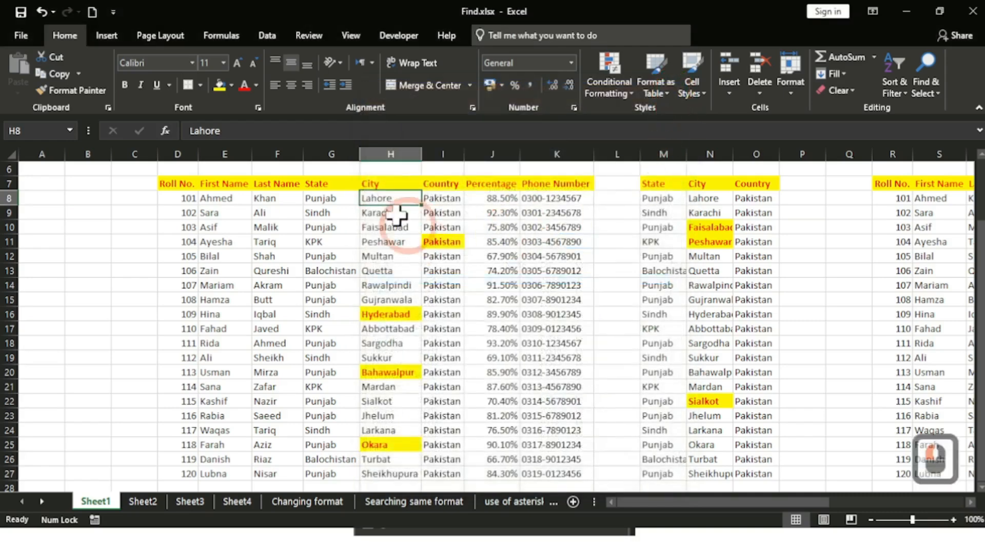
right_click(382, 200)
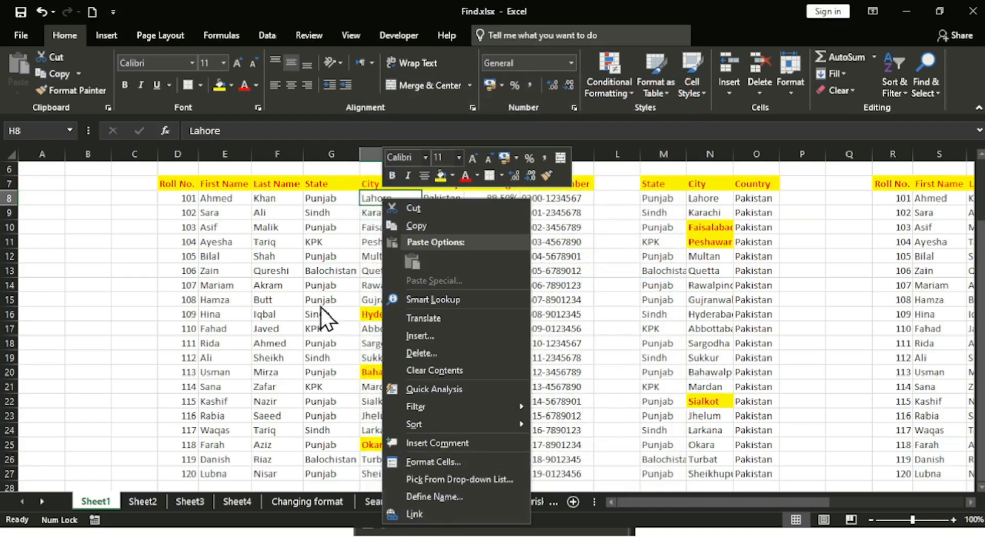
left_click(382, 196)
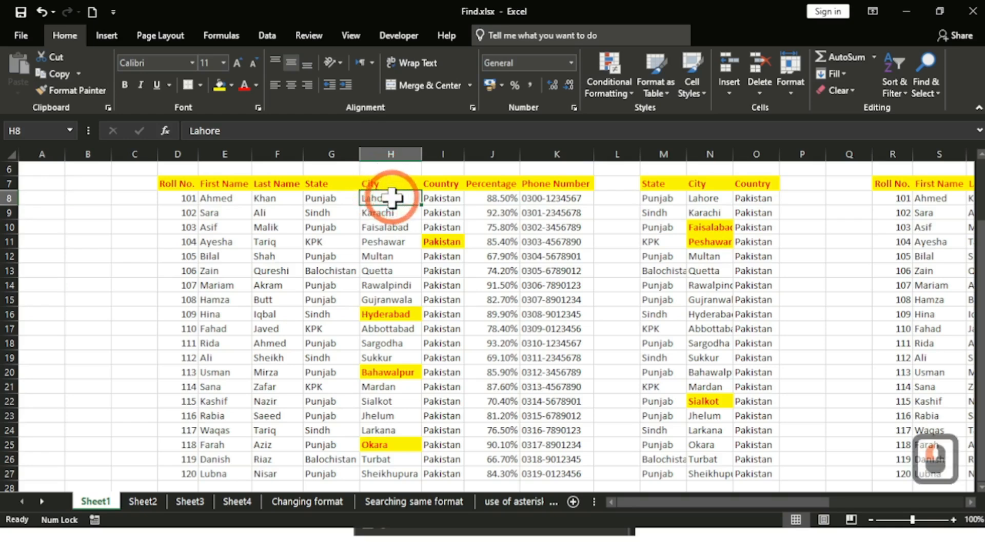
Step: Try naming H8 'Capital of punjab' in the Name Box and dismiss the invalid-name error
double_click(22, 128)
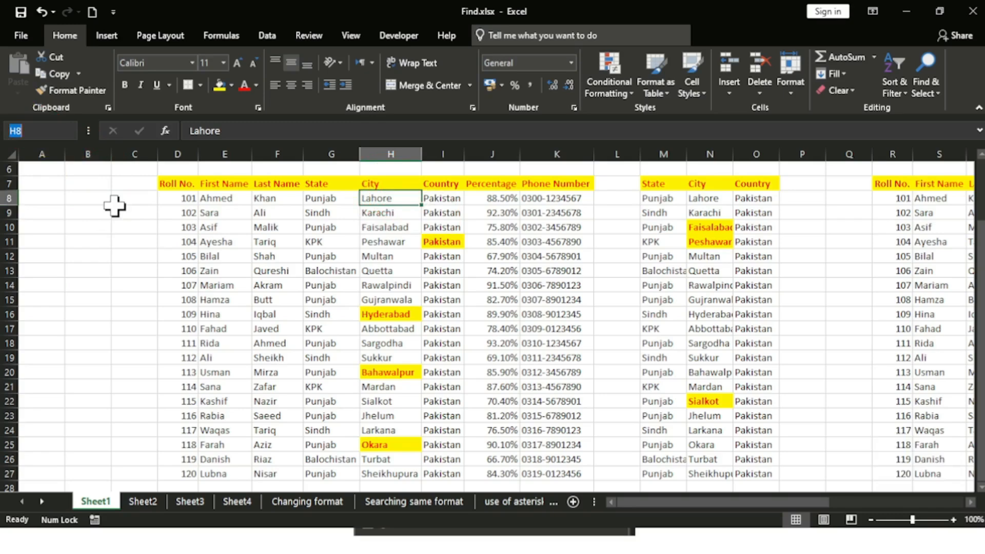
key("BackSpace")
type("Capital of punjab")
key("Return")
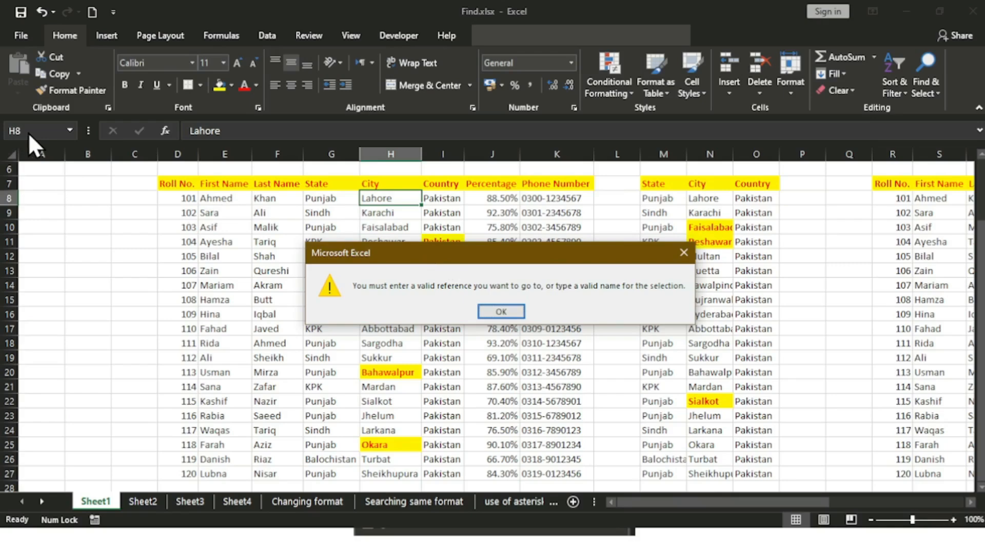
left_click(518, 312)
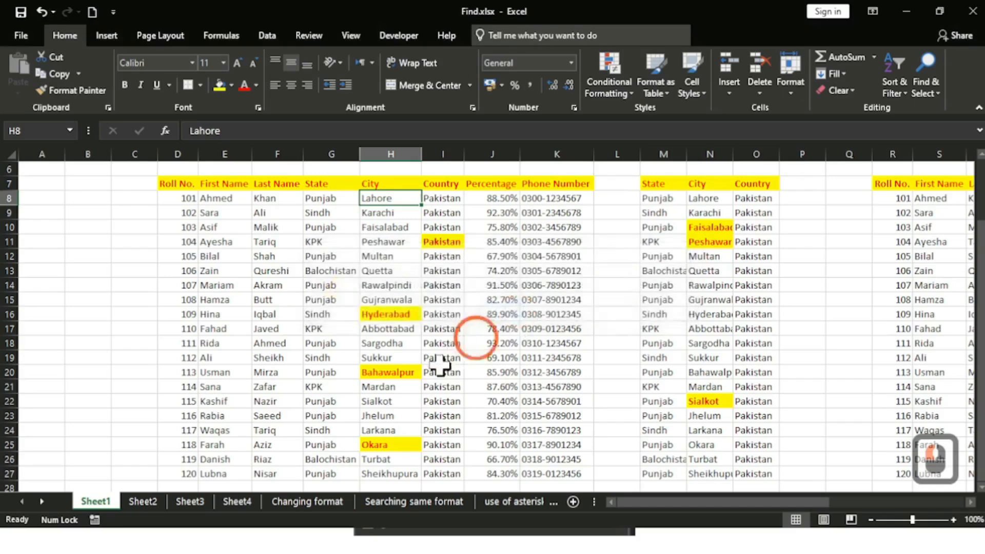
Step: Enter capital_of_lahore in the Name Box for H8, then reselect H8 to confirm the name
left_click(39, 130)
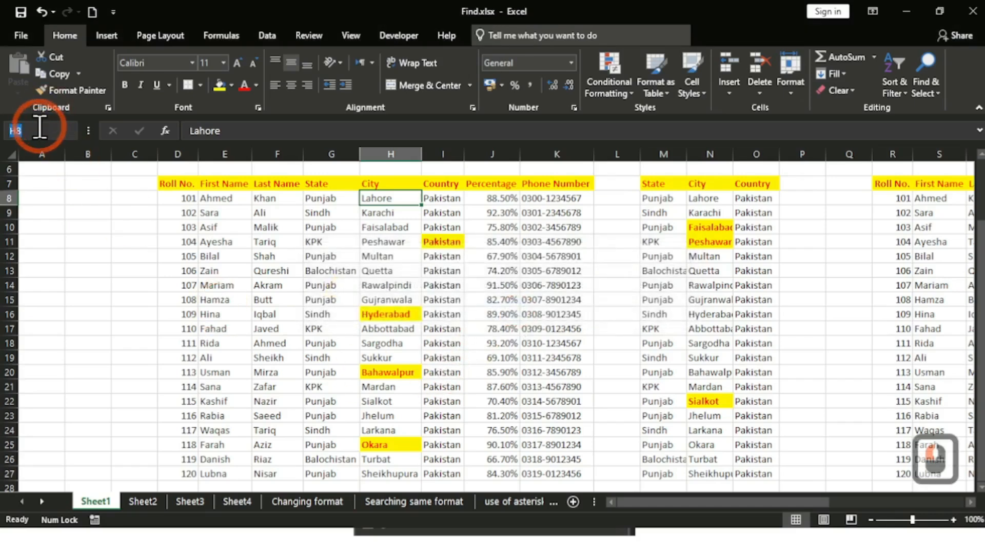
type("ca")
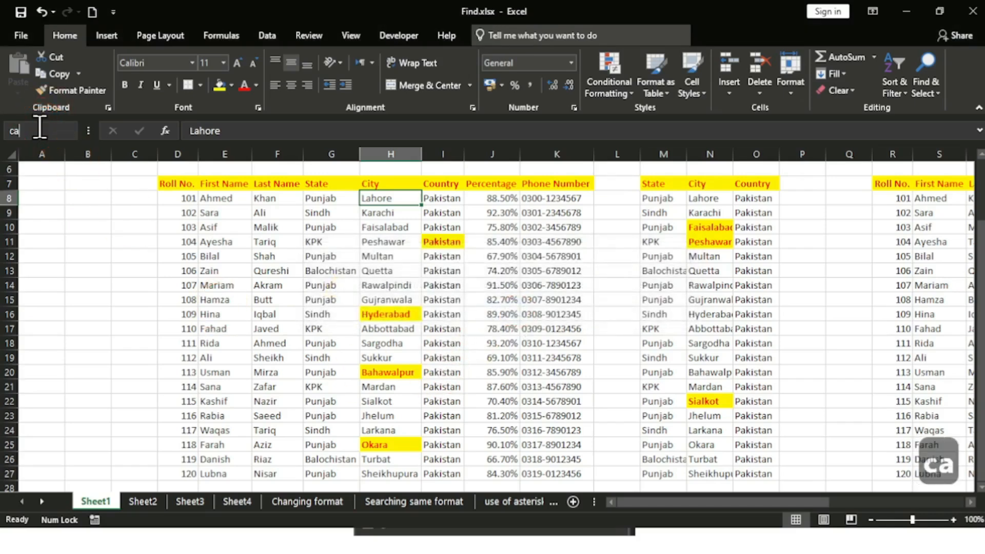
type("pital")
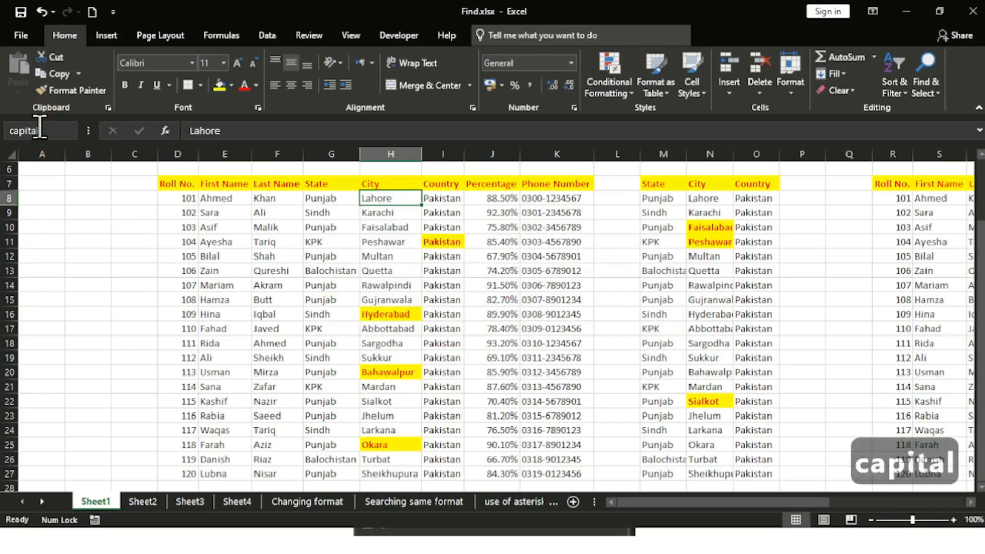
type("_of_la")
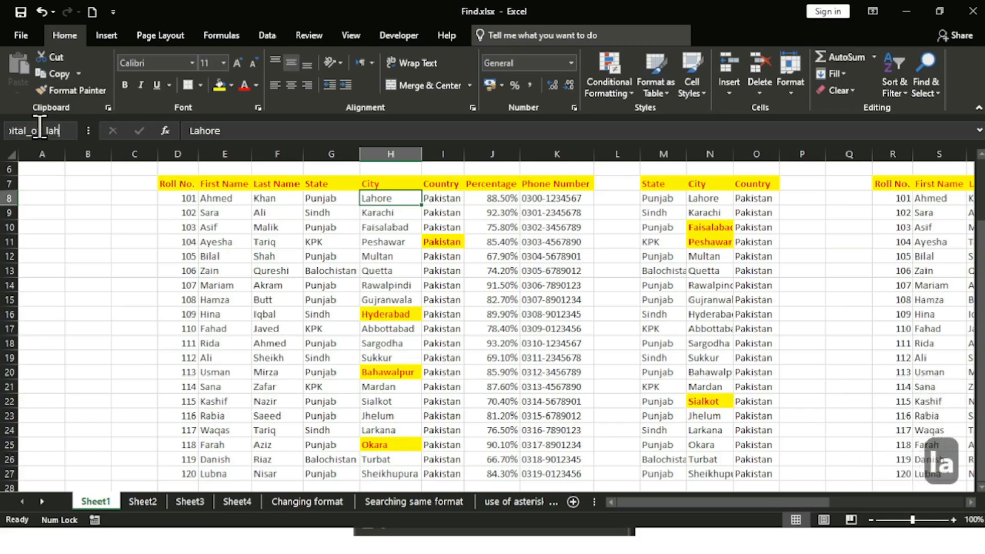
type("hore")
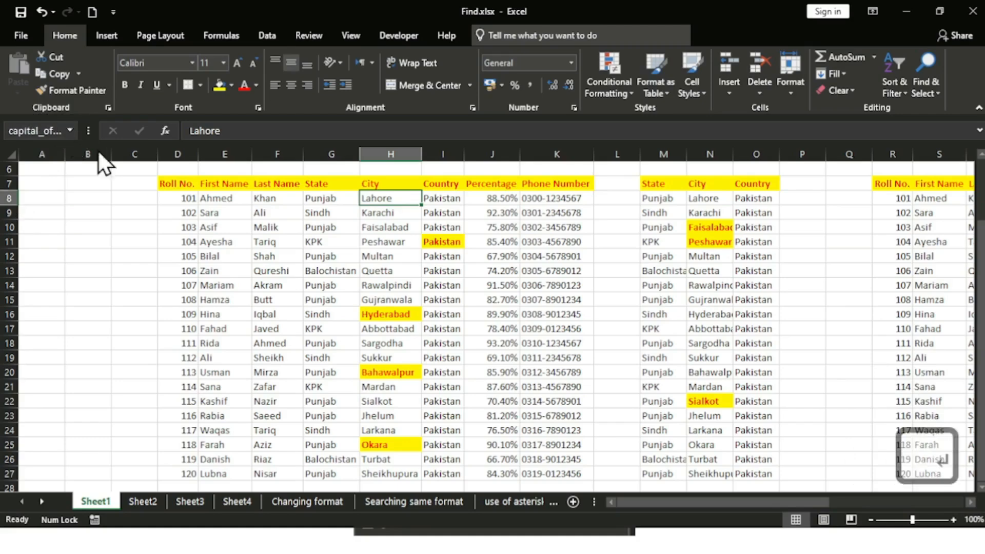
left_click(396, 196)
left_click(390, 297)
left_click(382, 200)
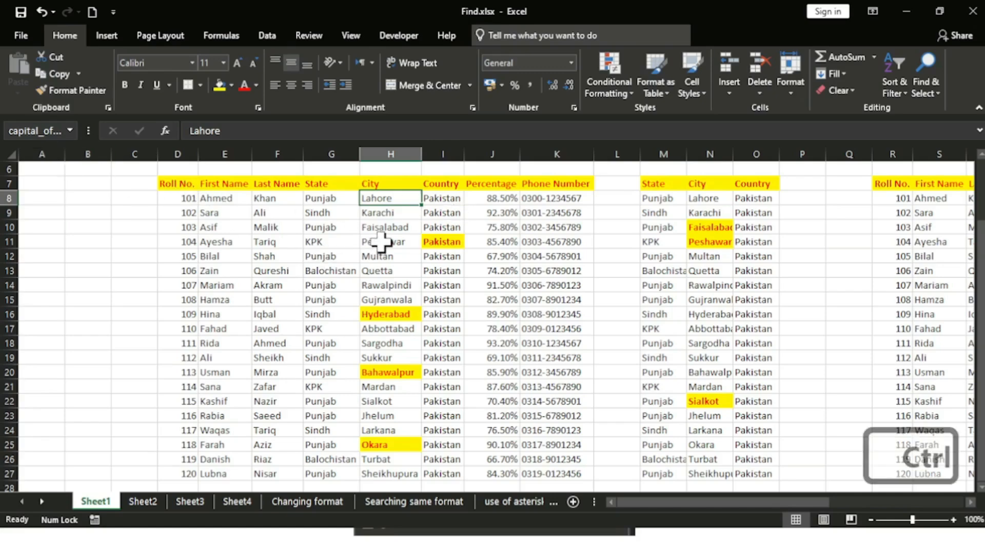
Step: Find All 36 'lahore' cells again, enlarge the results, and select the H8 capital_of_lahore result
key("ctrl+f")
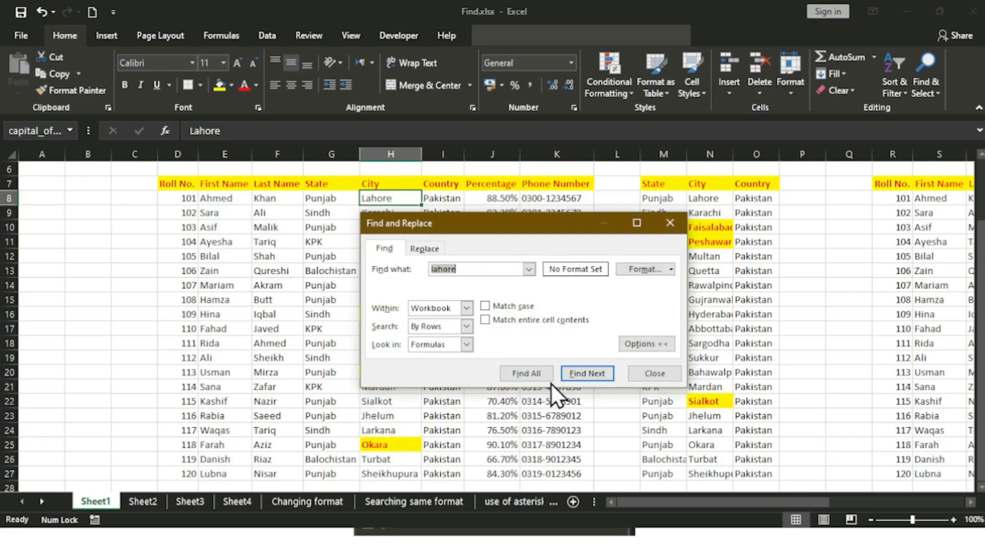
left_click(523, 373)
left_click_drag(548, 219, 553, 110)
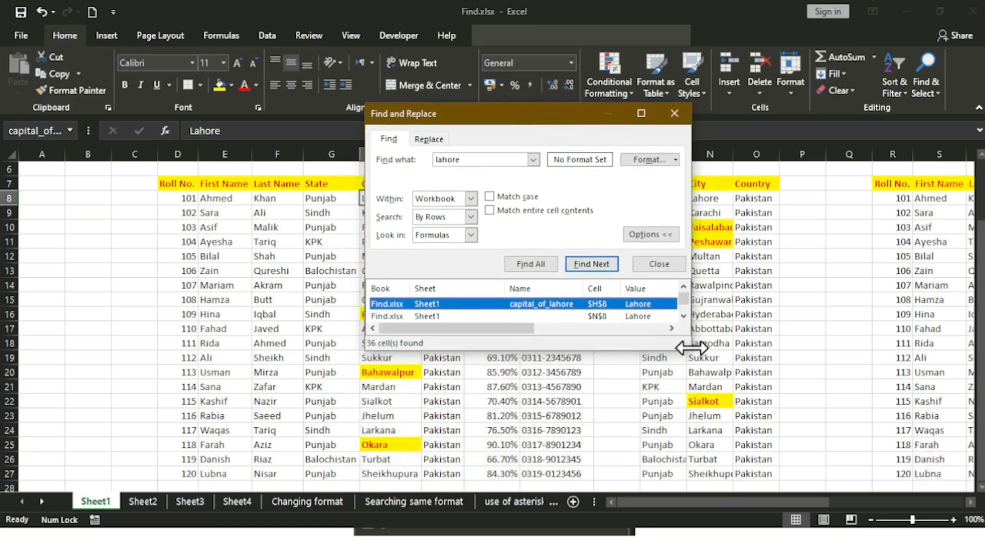
left_click_drag(689, 348, 680, 477)
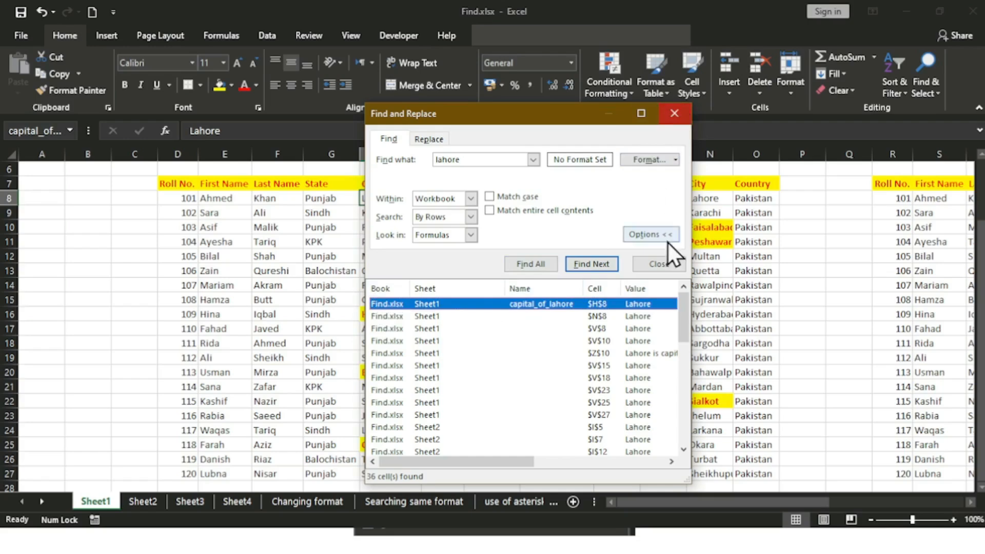
left_click_drag(686, 311, 678, 283)
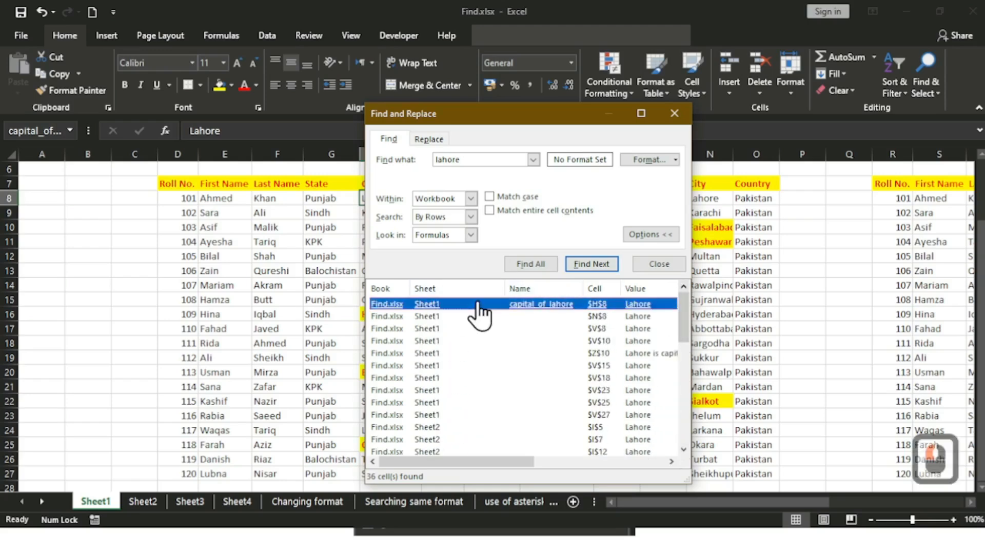
left_click(450, 303)
Step: Shift-select from the capital_of_lahore result to the last Sheet1 result in the list
left_click(604, 305)
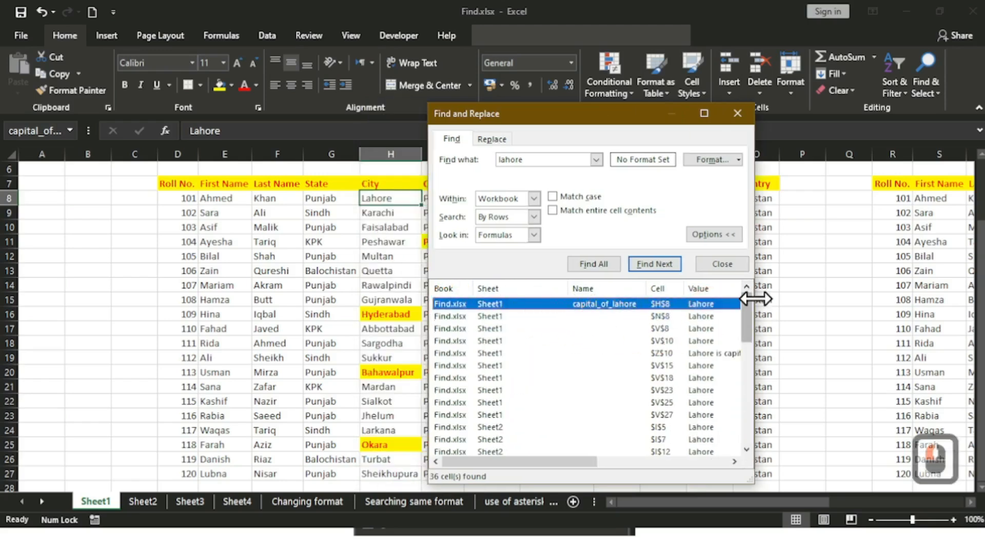
left_click_drag(745, 316, 740, 452)
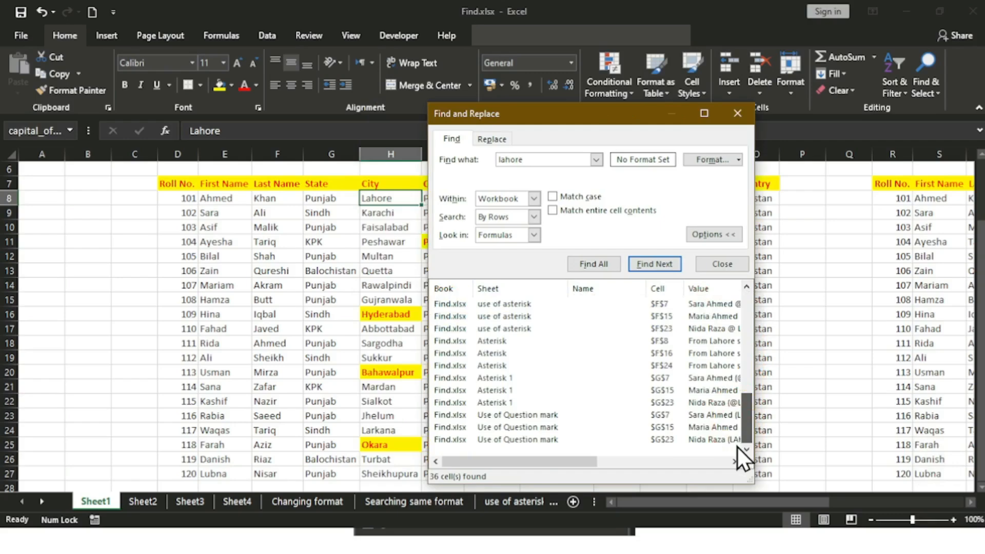
key("shift")
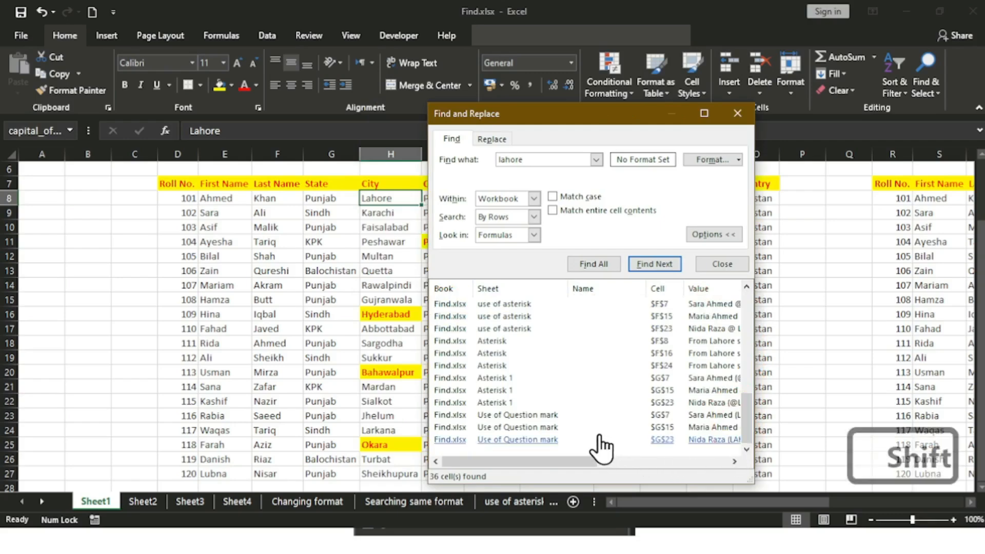
left_click(600, 440, "shift")
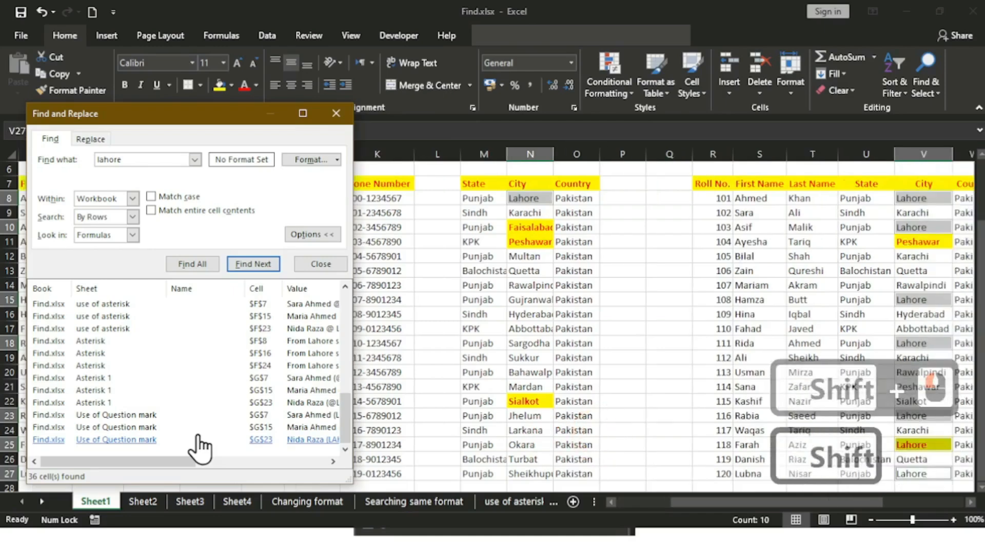
left_click_drag(345, 407, 361, 290)
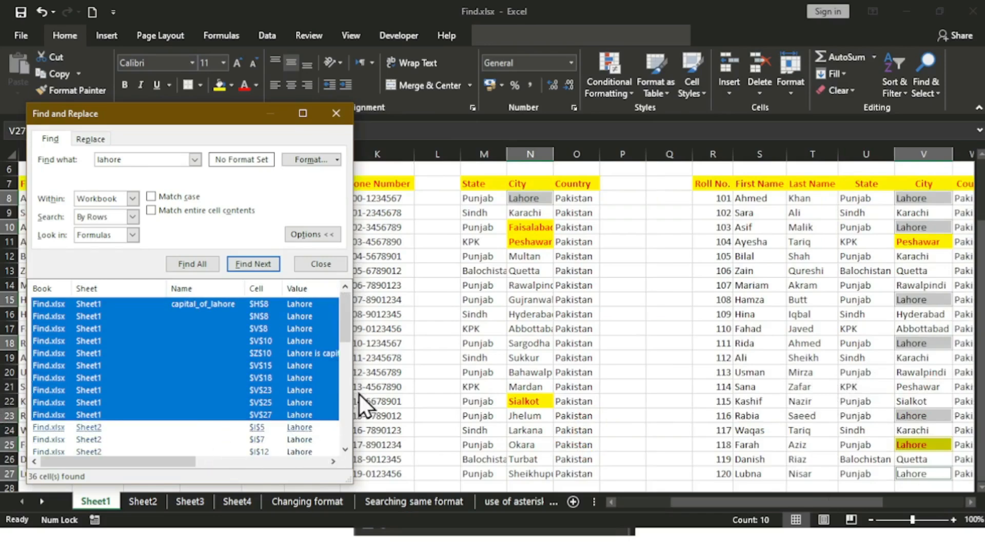
mouse_move(346, 322)
left_mouse_down()
mouse_move(343, 423)
mouse_move(342, 309)
left_mouse_up()
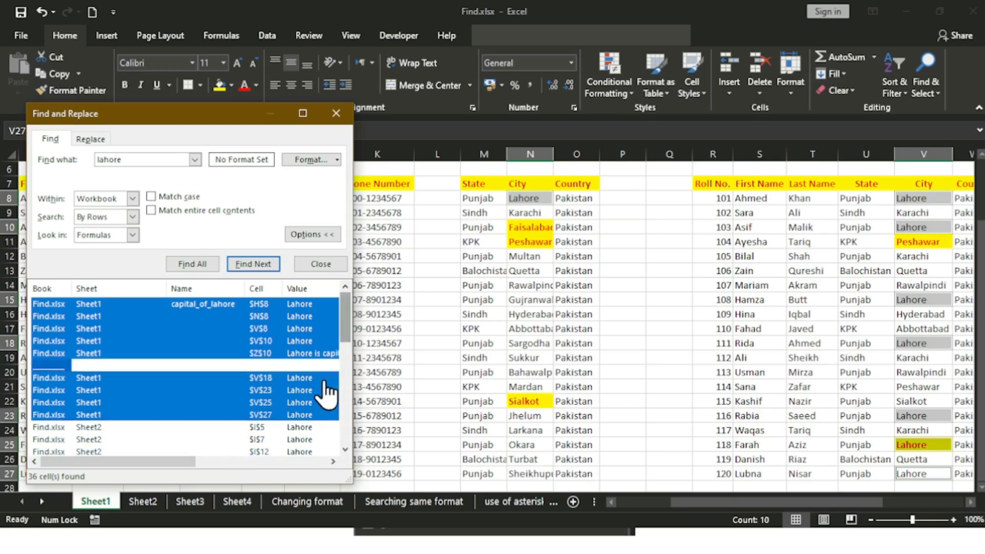
scroll(112, 418, "down", 1)
scroll(126, 390, "up", 1)
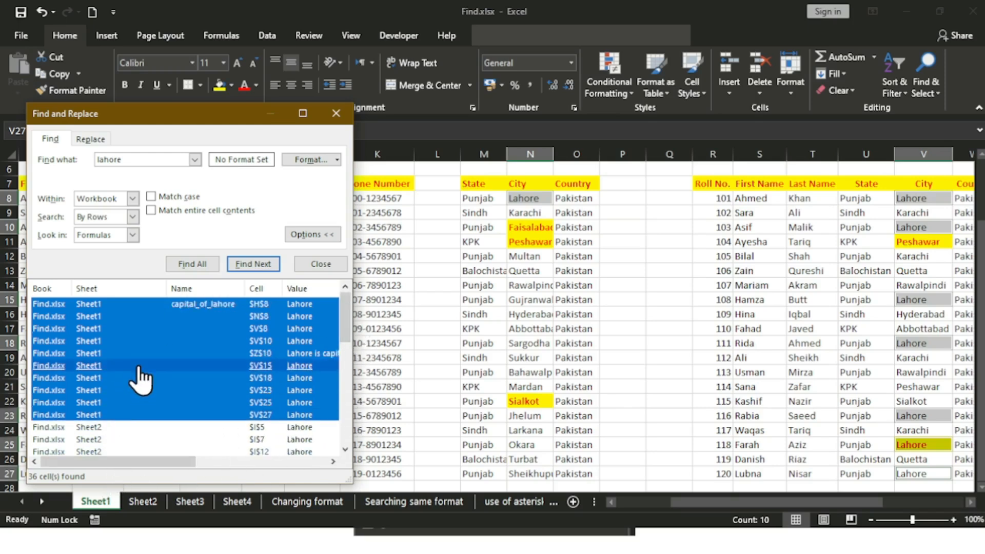
Step: Reselect the H8 result and Shift-select through V27 to select all ten Sheet1 matches
left_click(110, 304)
left_click(358, 306)
left_click(362, 307)
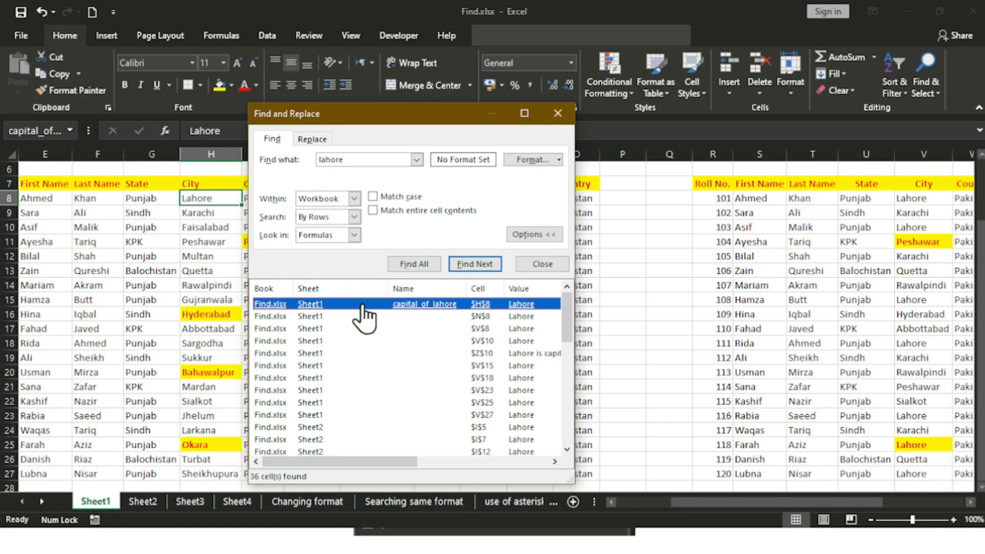
left_click_drag(571, 330, 577, 460)
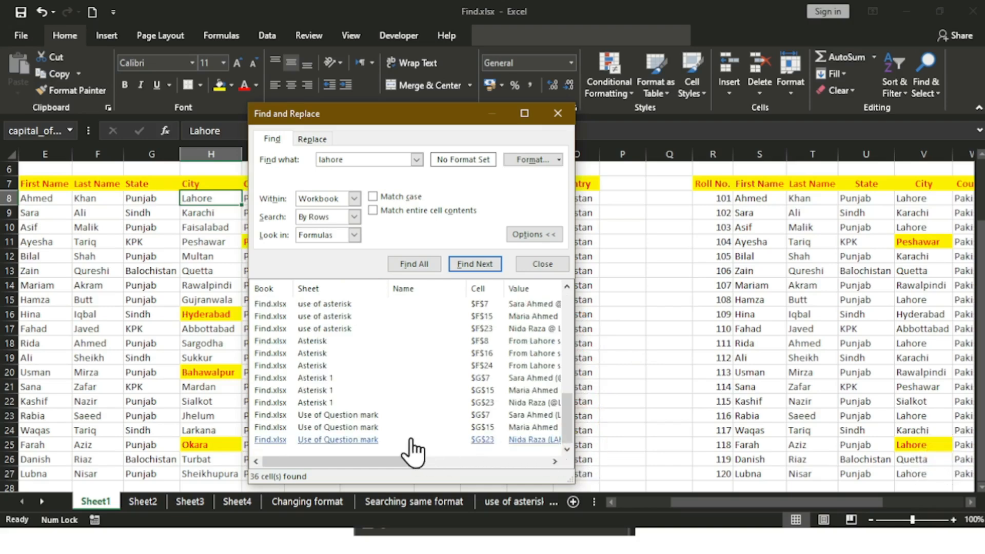
key("shift")
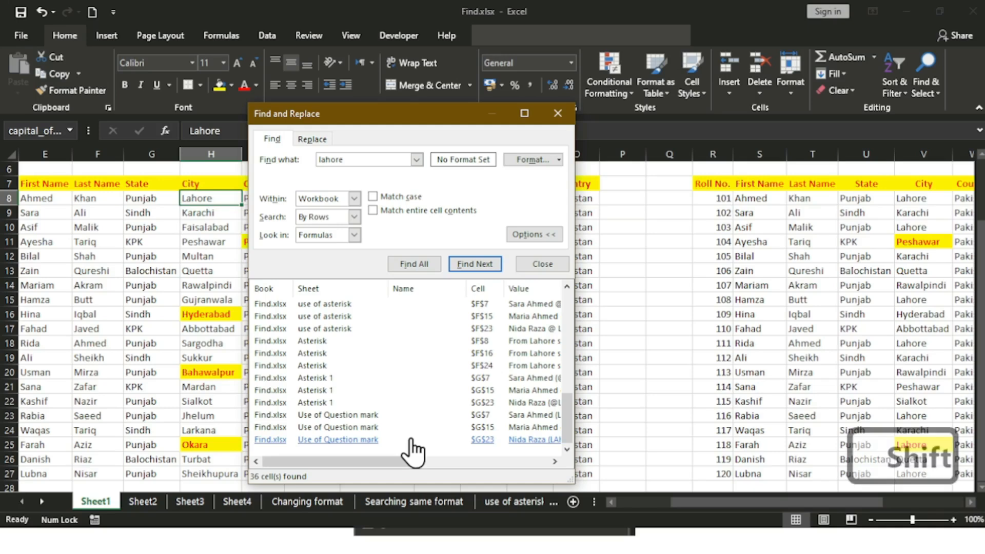
left_click(410, 439, "shift")
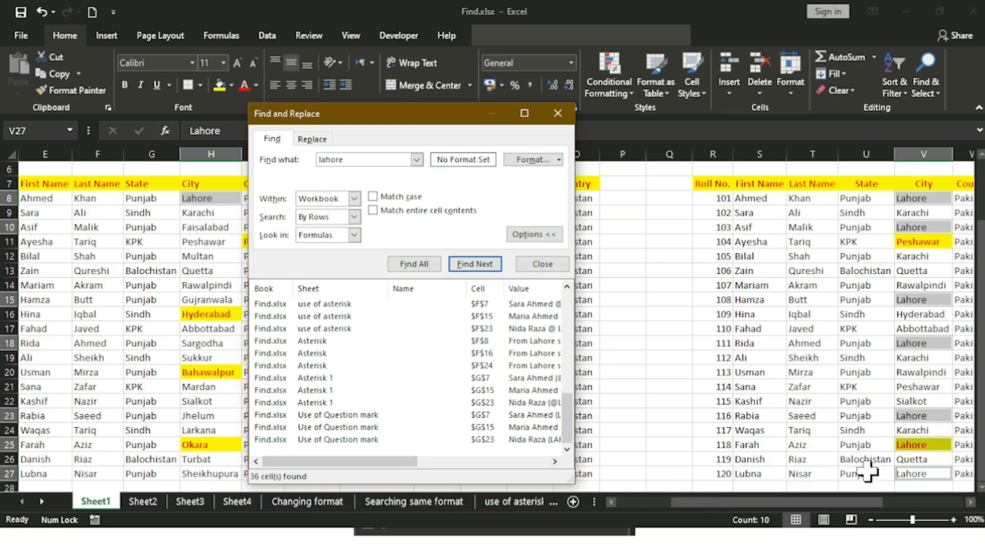
left_click_drag(568, 413, 600, 299)
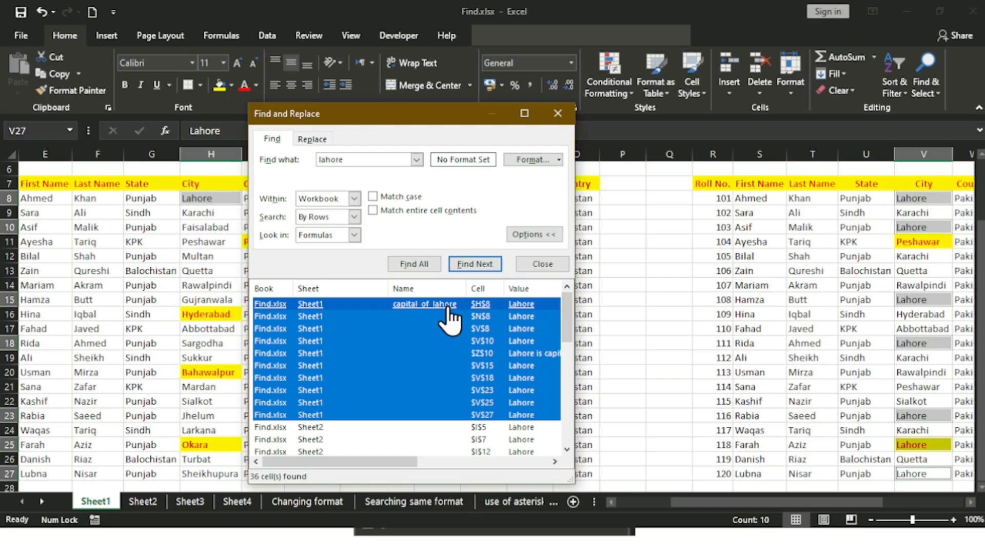
Step: Close Find and Replace and scroll back to the top of Sheet1
left_click(535, 264)
left_click(485, 357)
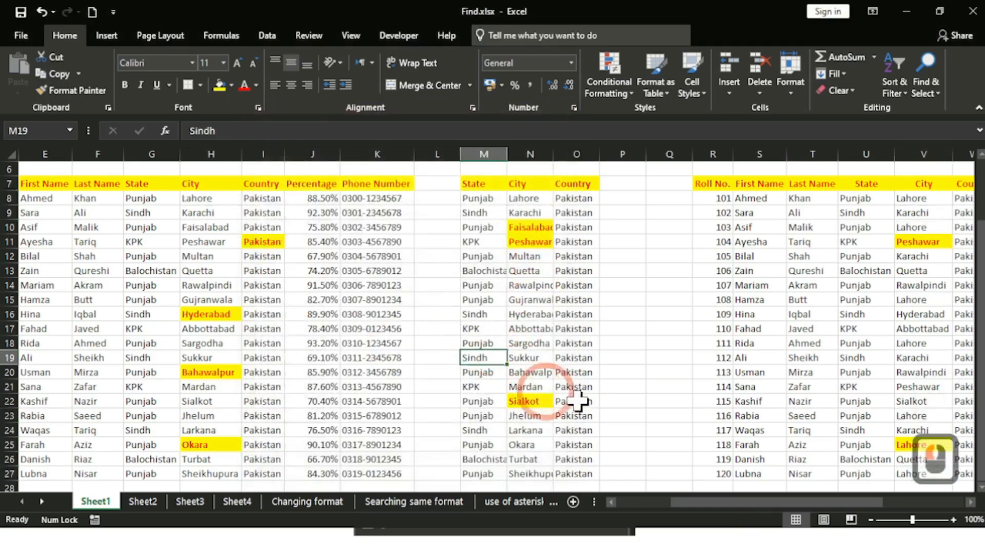
left_click_drag(756, 500, 613, 508)
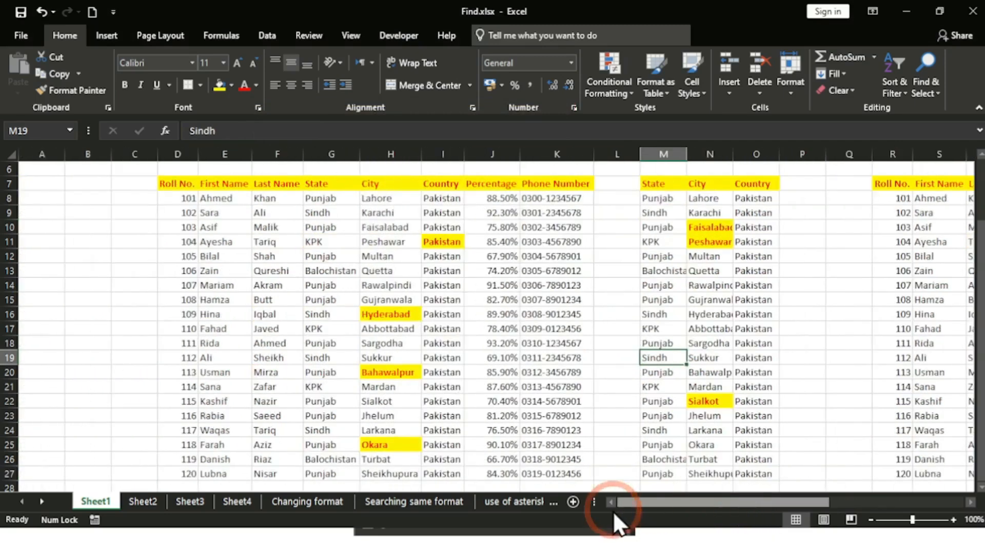
scroll(5, 234, "up", 1)
scroll(5, 234, "down", 1)
scroll(7, 231, "up", 1)
scroll(62, 219, "up", 2)
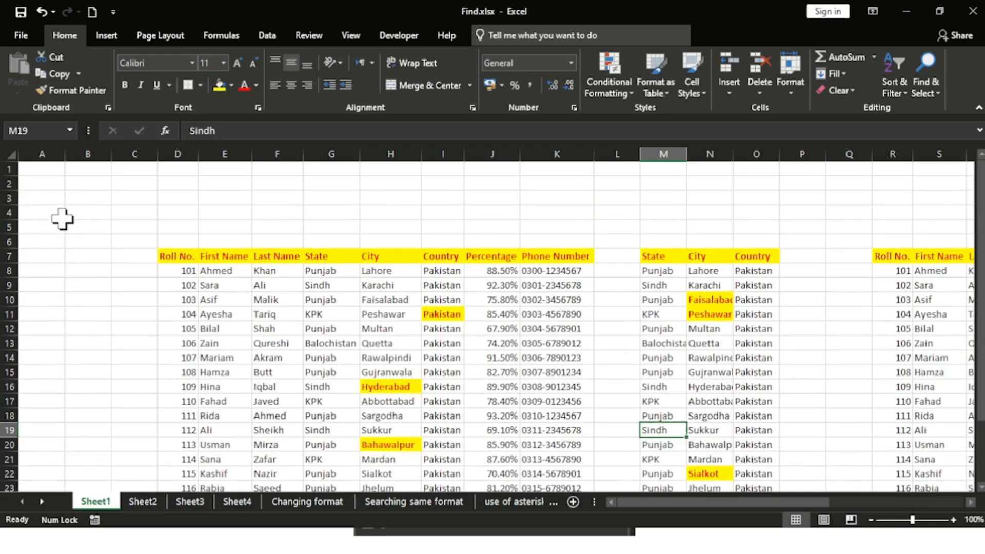
Step: Select cells A5, A1 and then Lahore in H8, and show the Data tab
left_click(62, 220)
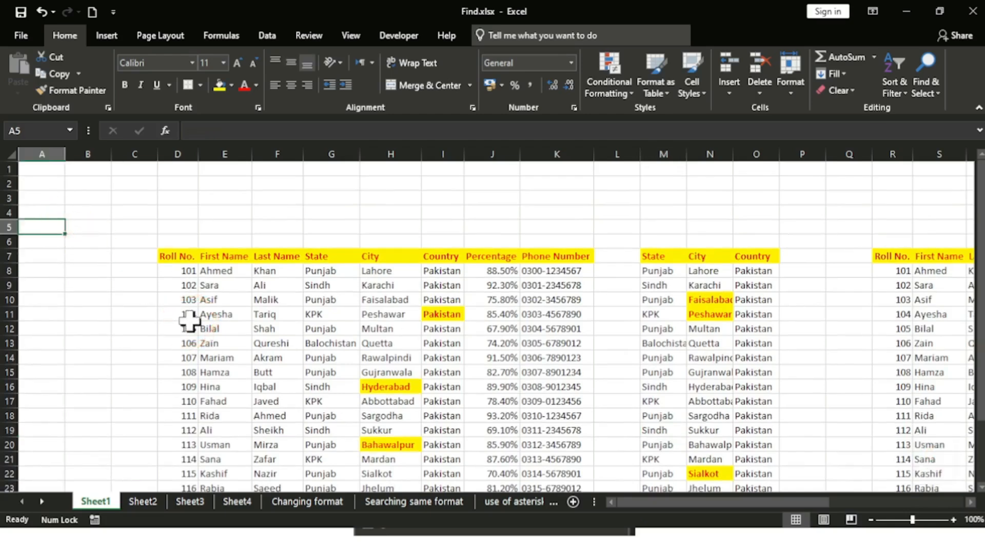
left_click(28, 169)
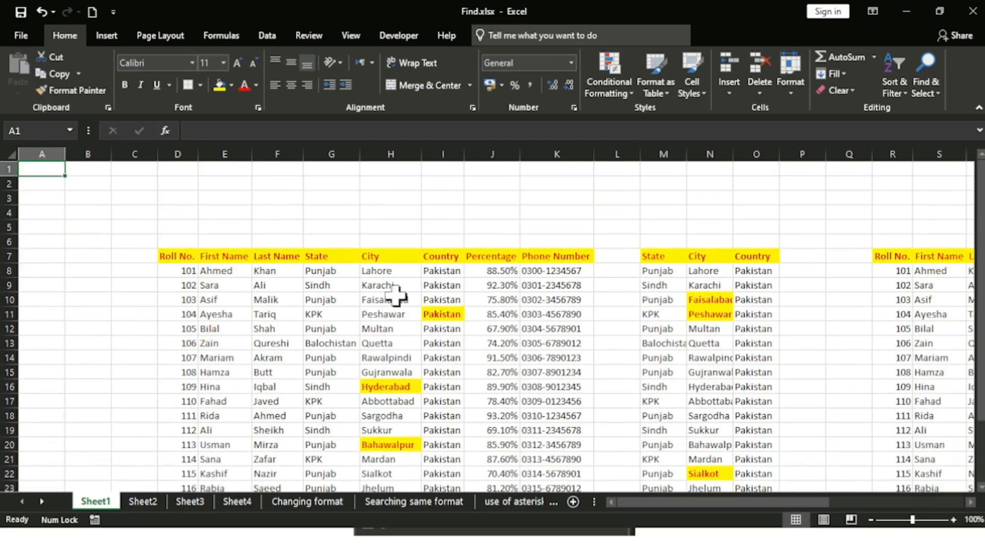
left_click(380, 272)
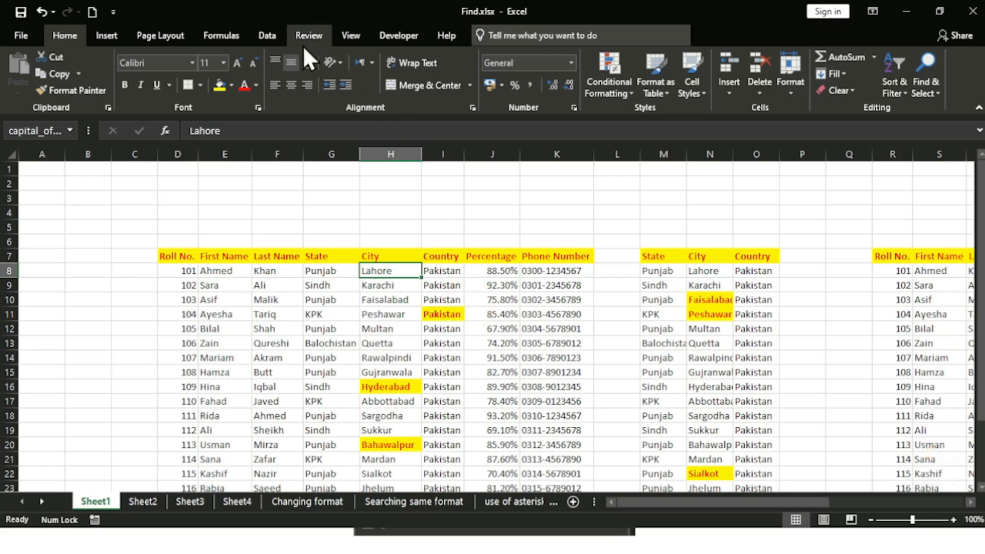
left_click(264, 37)
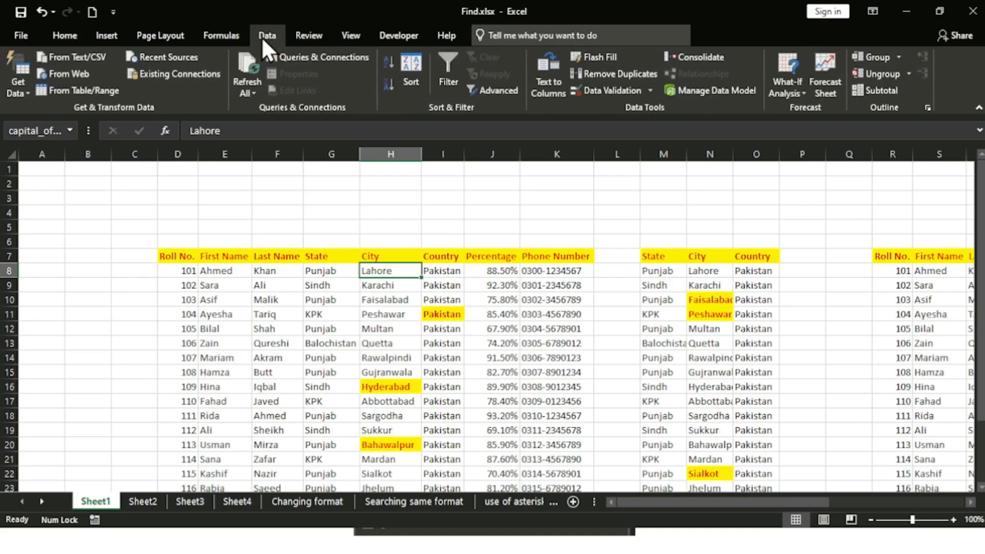
Step: Delete the capital_of_lahore name in Name Manager on the Formulas tab
left_click(231, 36)
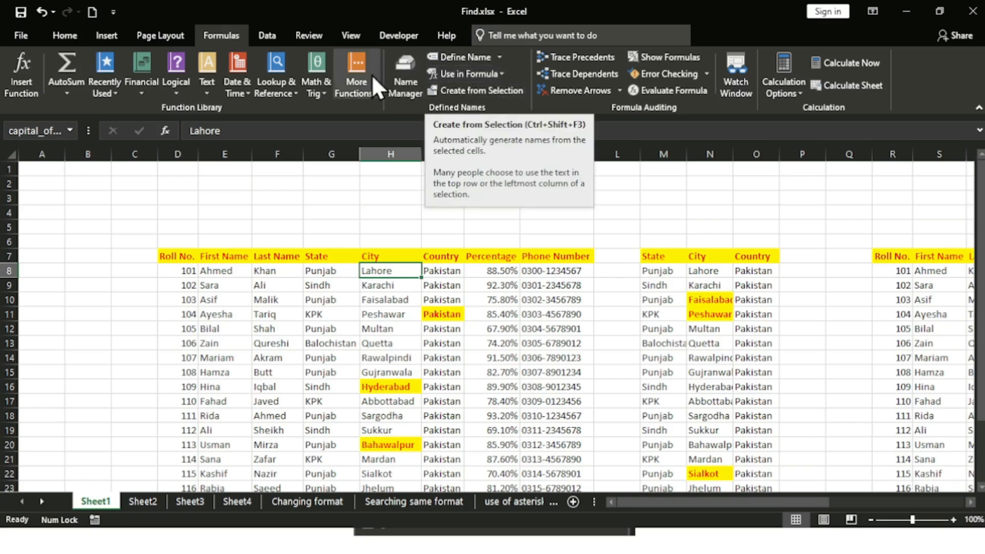
left_click(409, 92)
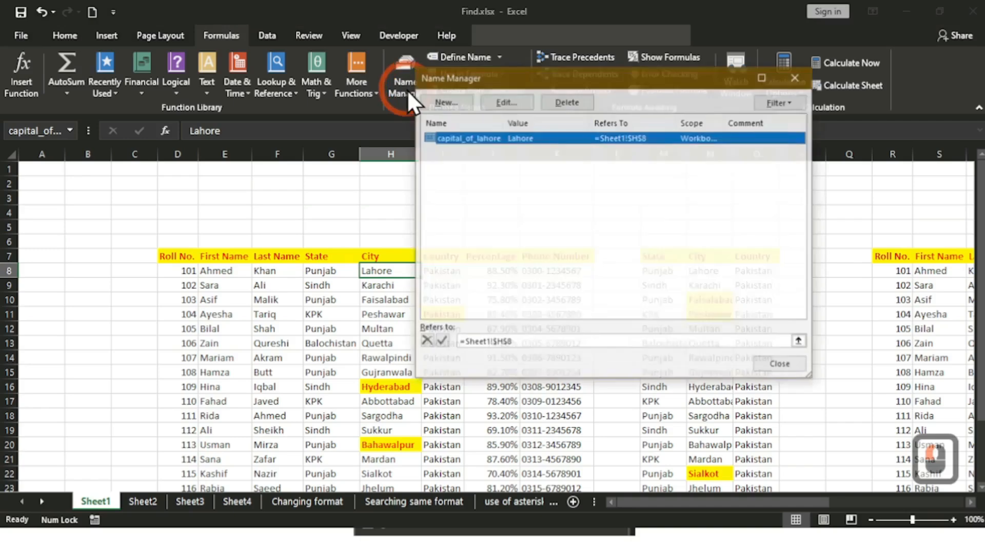
left_click(490, 137)
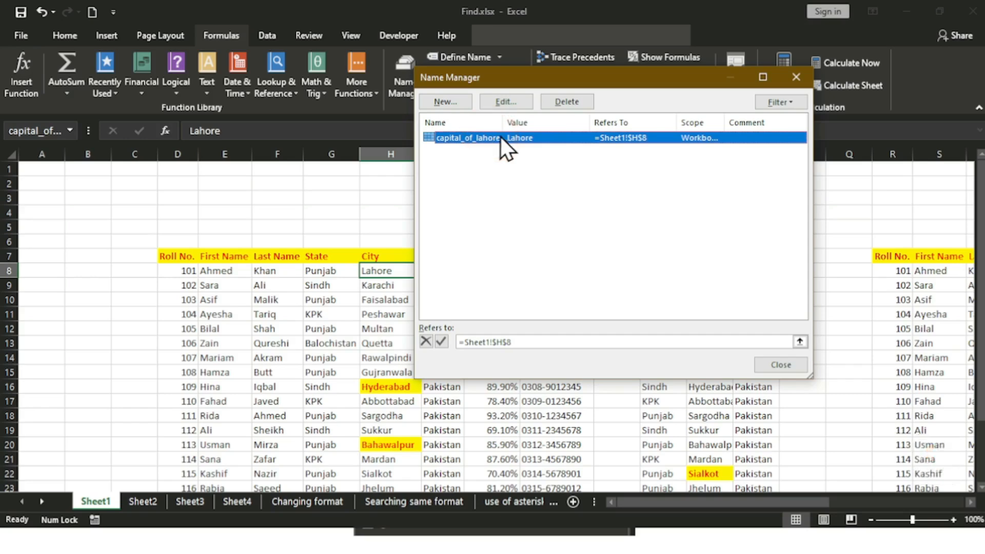
left_click(571, 100)
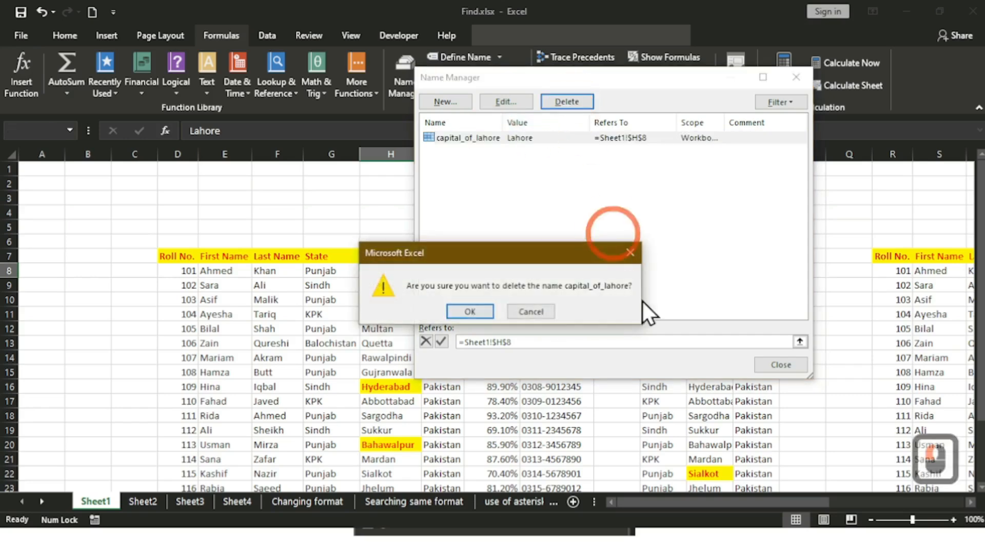
left_click(470, 312)
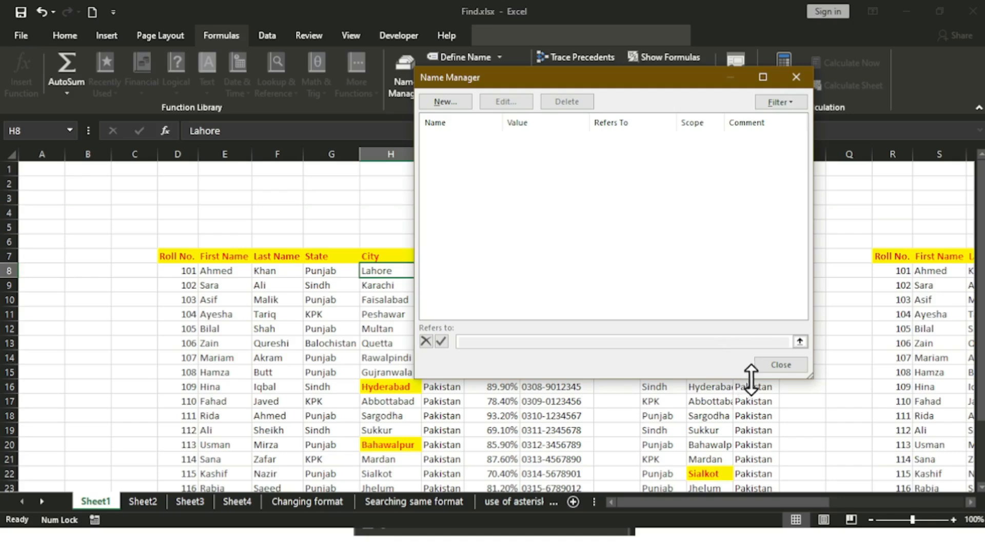
left_click(779, 370)
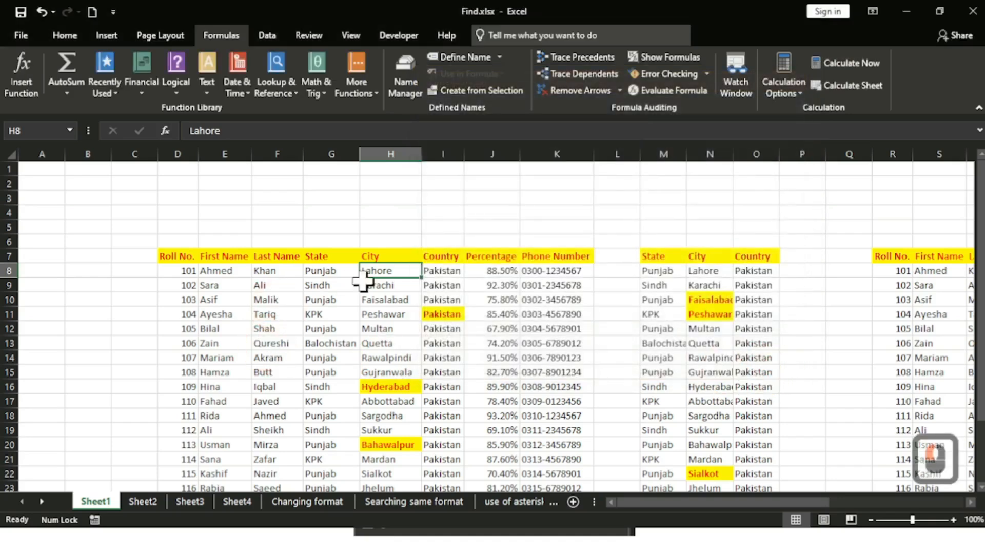
Step: Select H10 and then H8 to check the name, and return to the Home tab
left_click(405, 302)
left_click(405, 273)
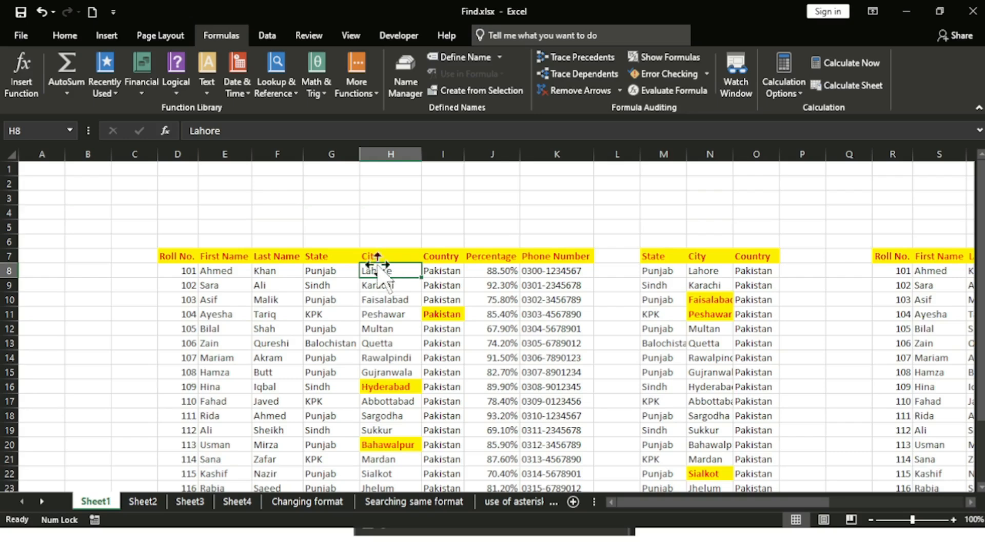
left_click(60, 34)
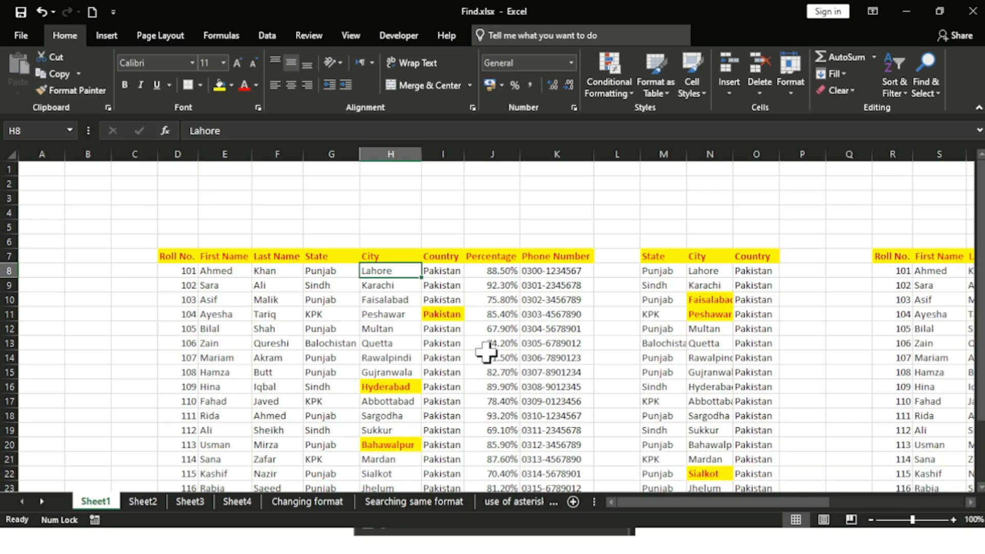
Step: Reopen the lahore search, move the dialog higher up, and close it
key("ctrl")
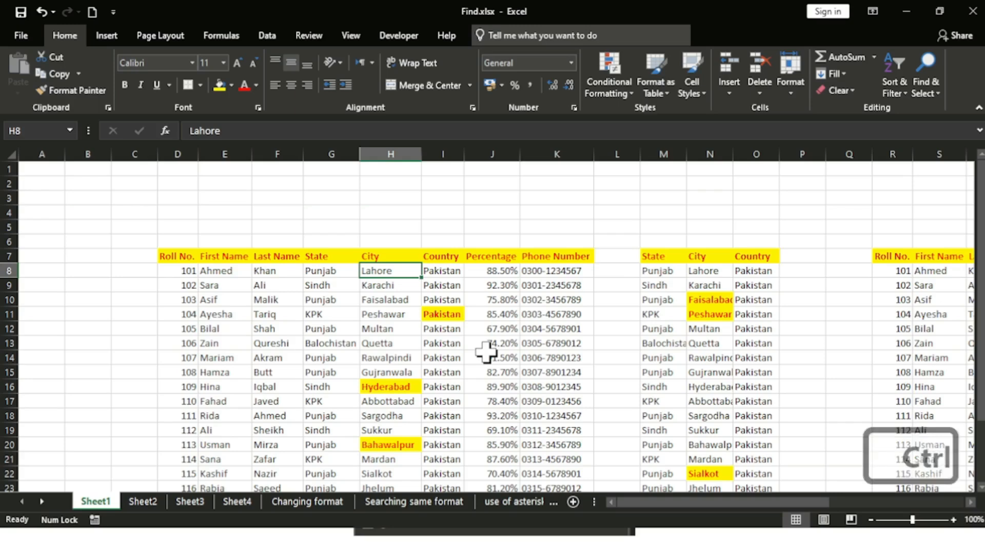
key("ctrl+f")
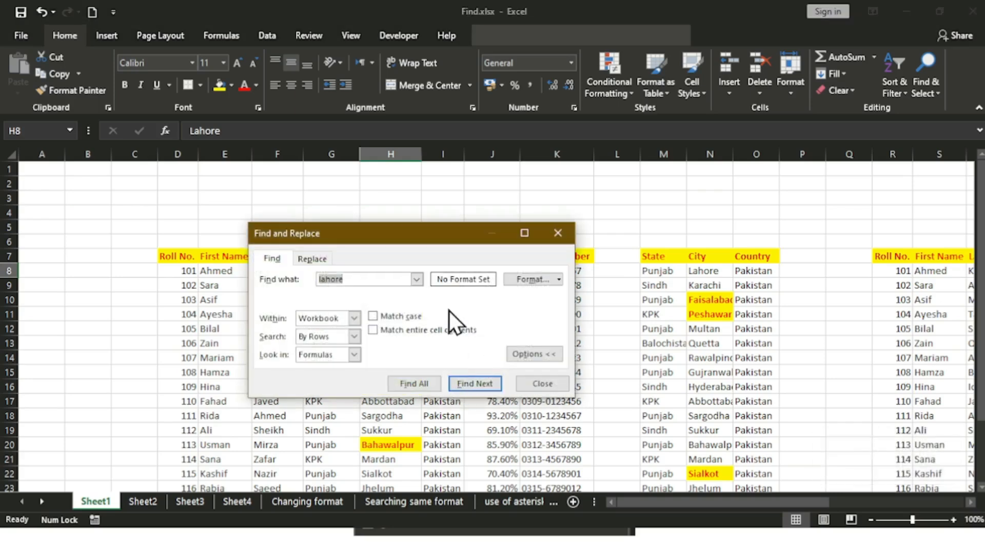
left_click_drag(420, 240, 466, 210)
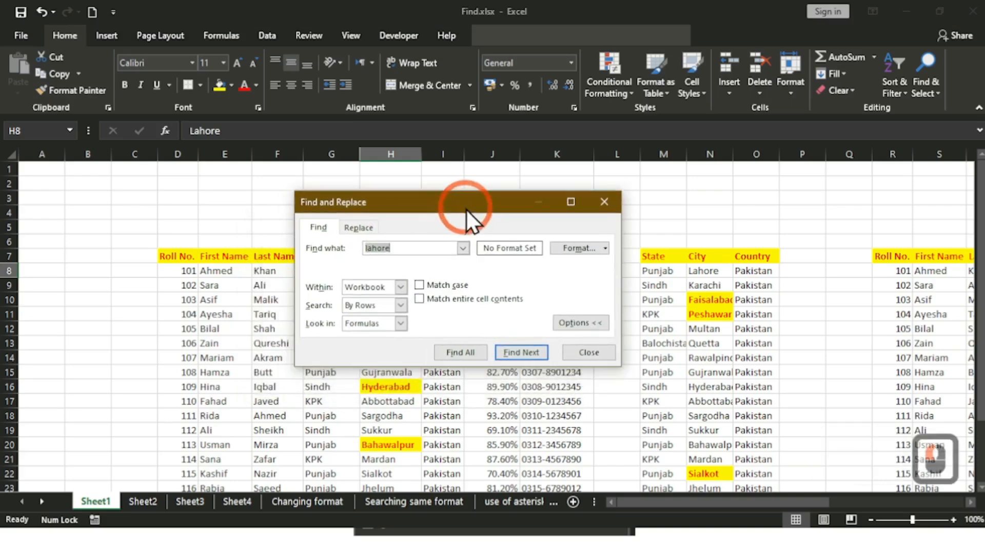
key("ctrl")
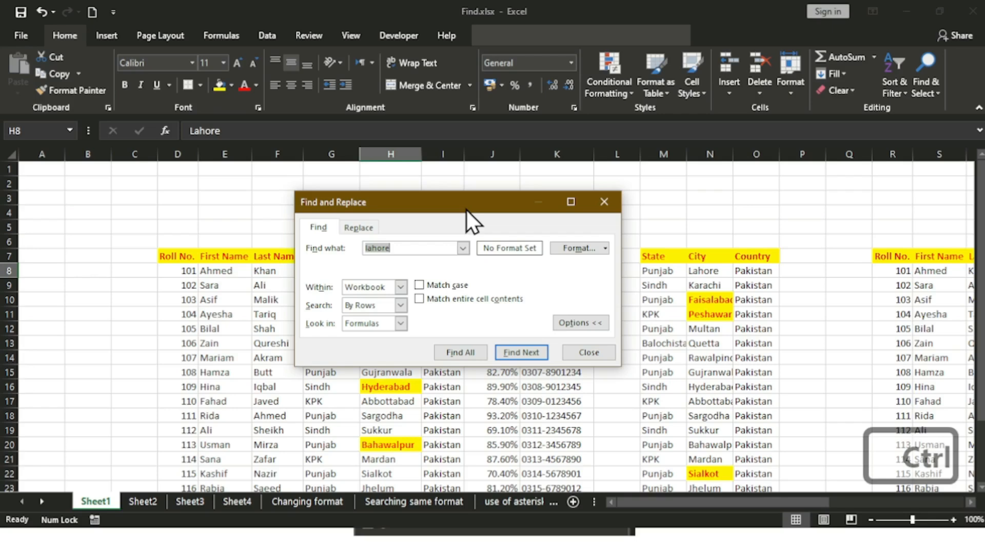
left_click(603, 202)
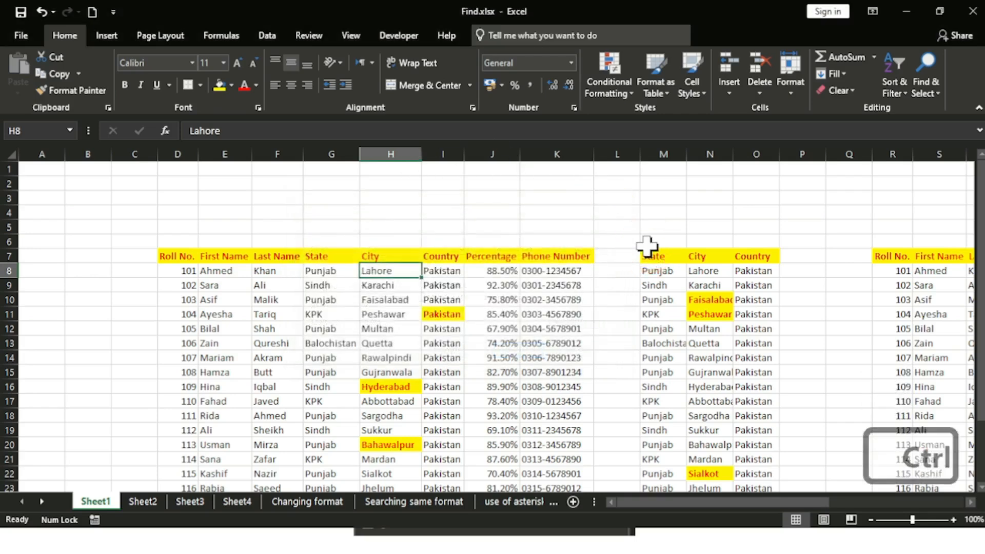
Step: Limit the lahore search to Within: Sheet, leave the search order unchanged, and close
key("ctrl+f")
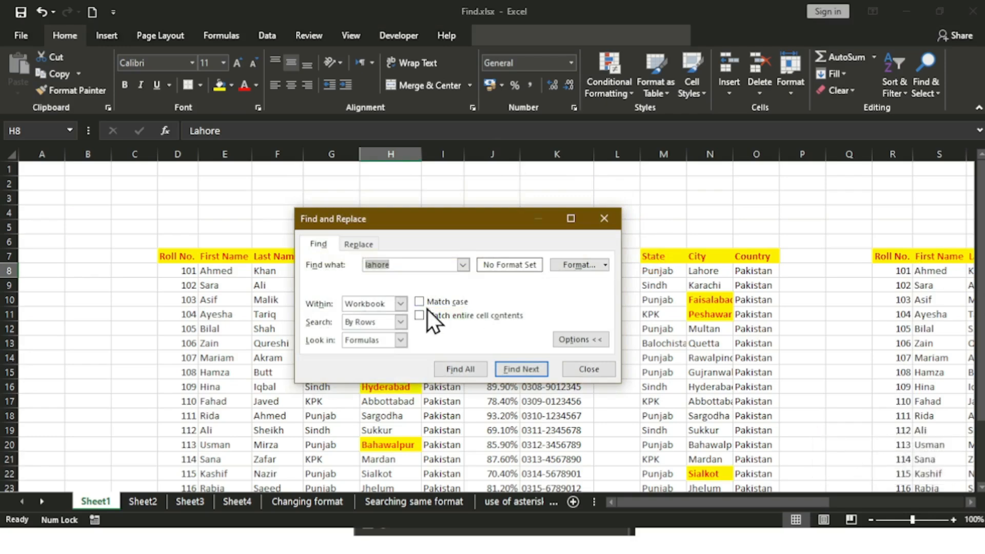
left_click(401, 305)
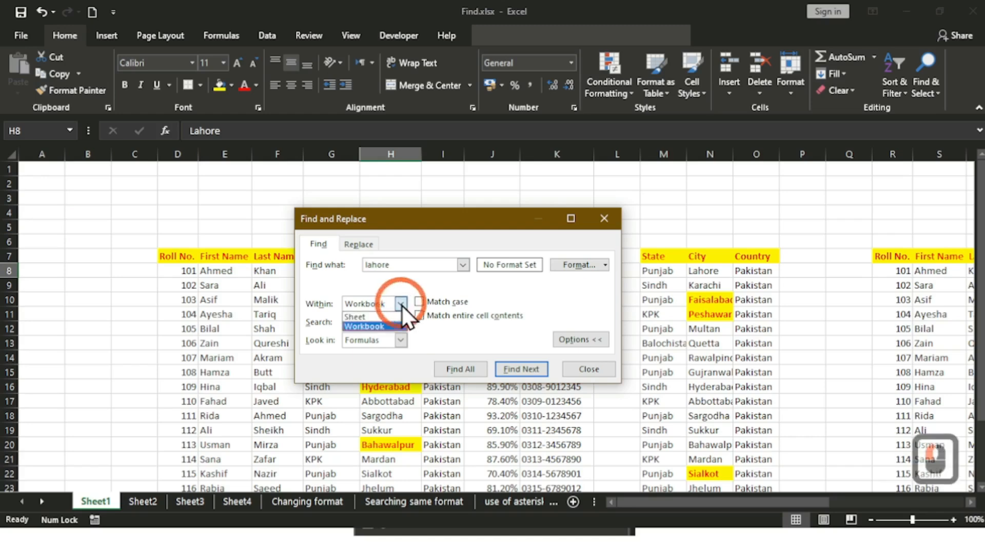
left_click(389, 316)
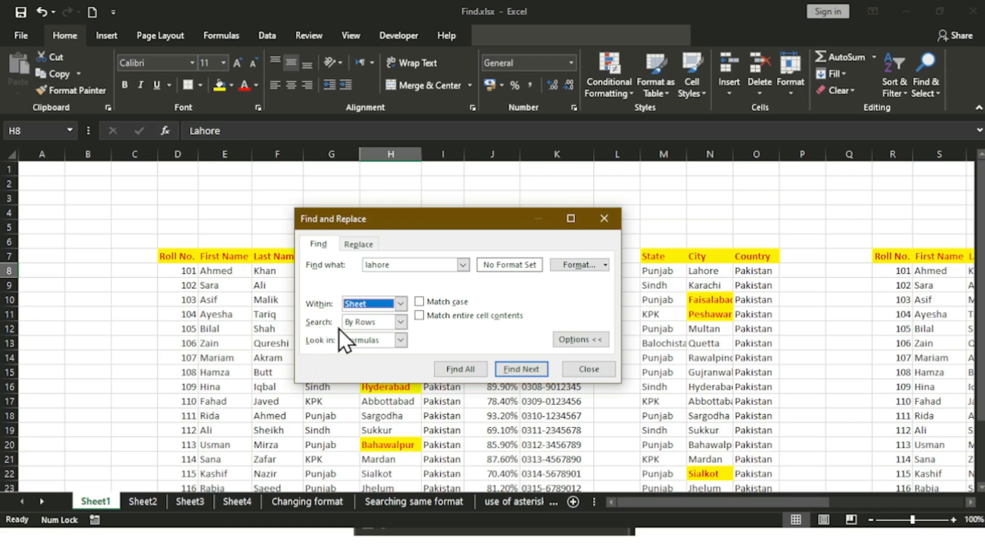
left_click(399, 322)
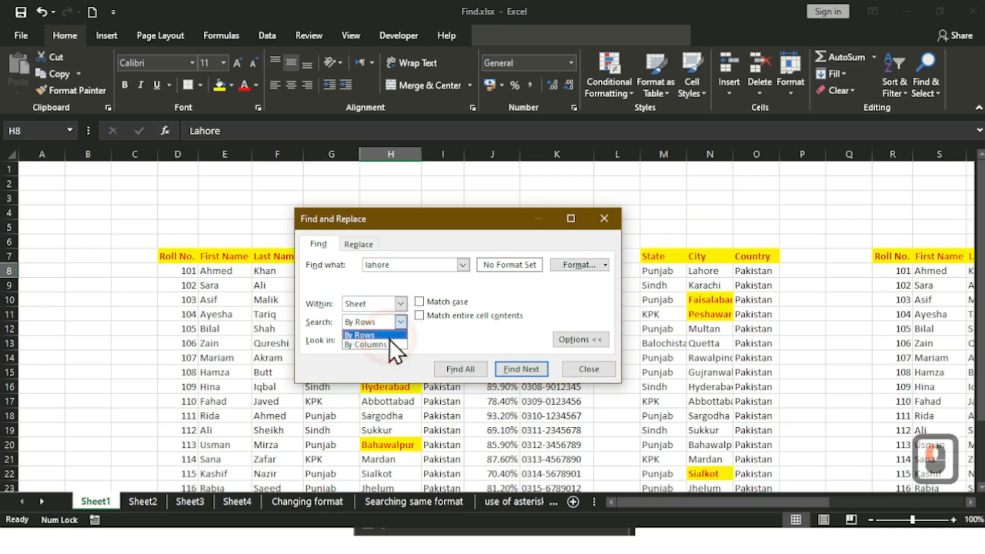
left_click(612, 373)
left_click(575, 365)
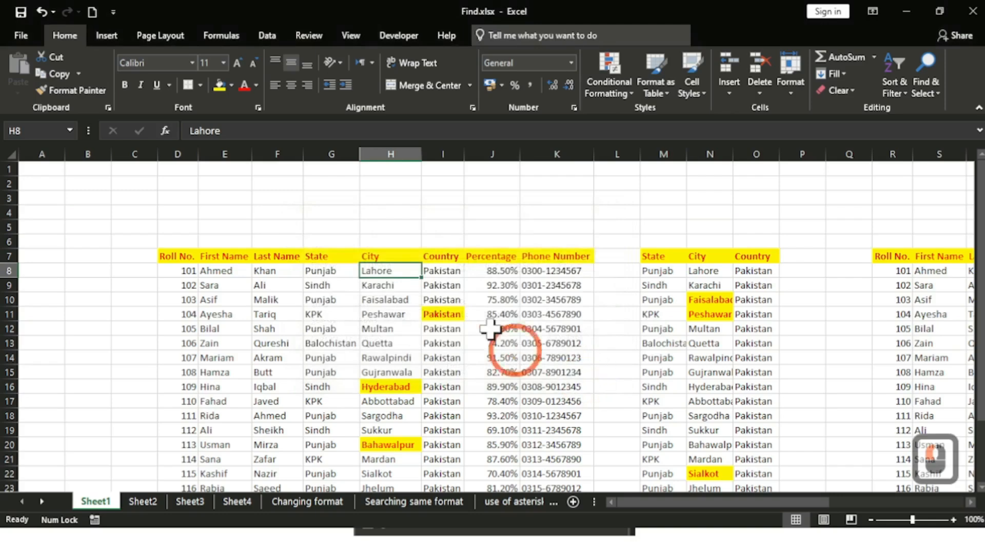
Step: Copy Lahore from H8 and paste it over Sheikhupura in H27
scroll(468, 293, "down", 1)
double_click(400, 228)
key("ctrl+a")
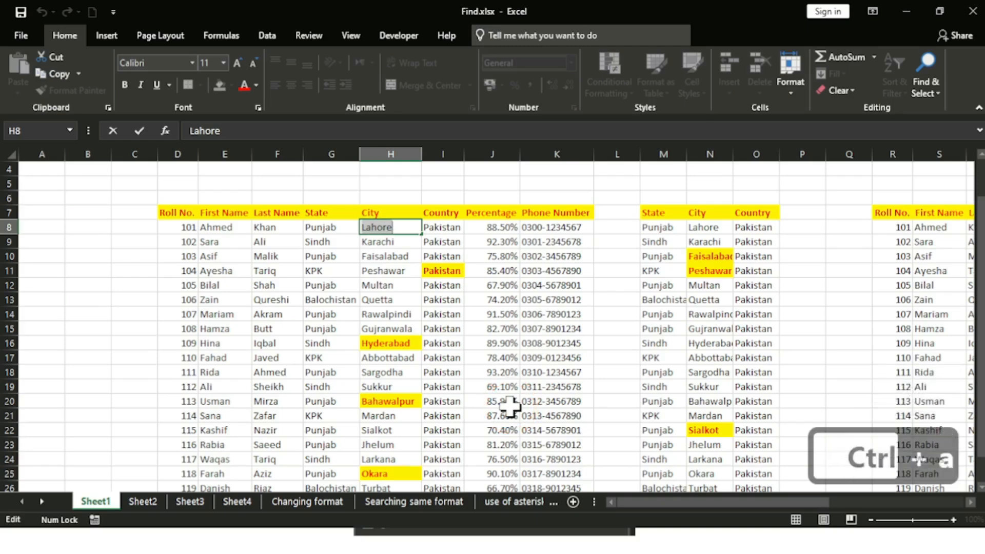
key("ctrl+c")
scroll(411, 380, "down", 2)
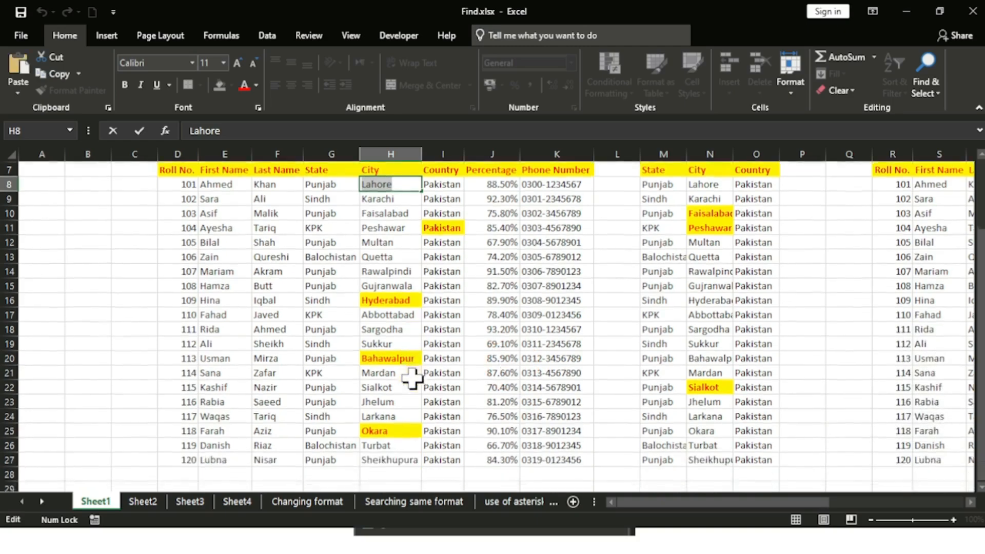
left_click(394, 415)
key("ctrl+v")
key("Return")
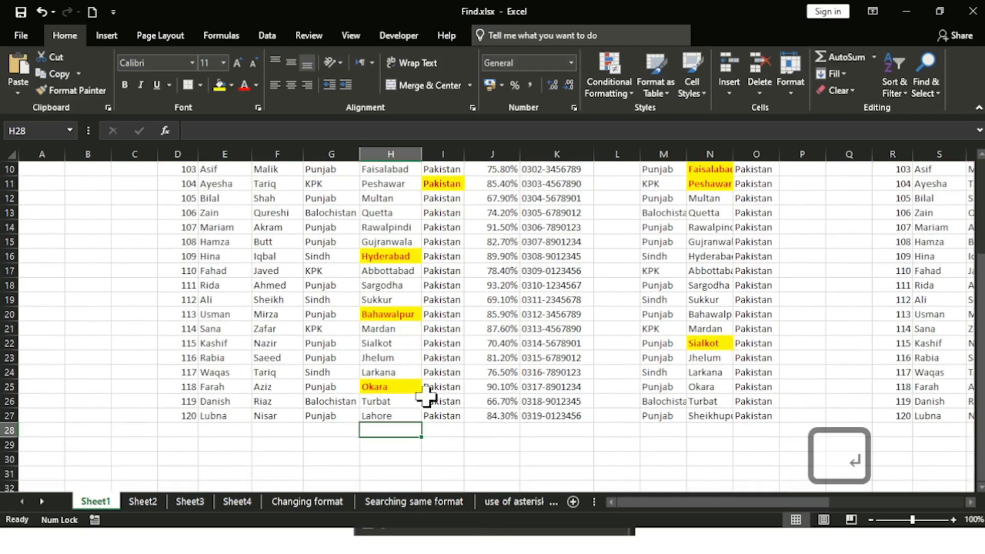
Step: Paste Lahore over Jhelum in H23, then return to H8
left_click(391, 358)
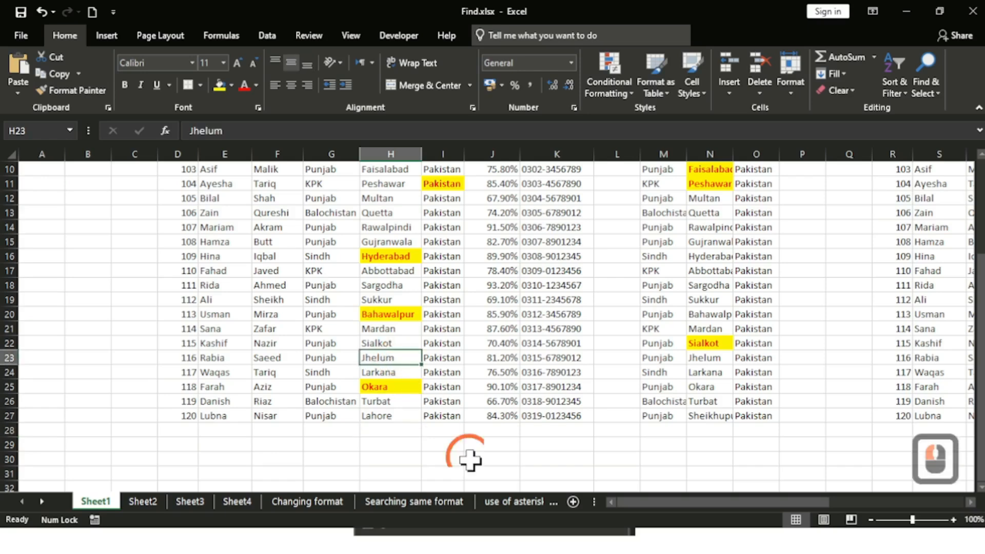
key("ctrl+v")
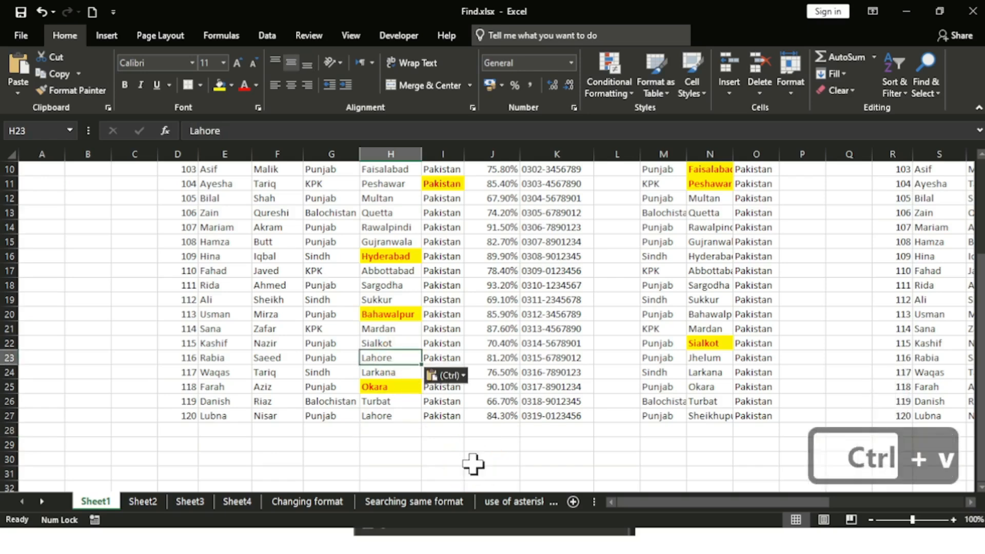
key("Return")
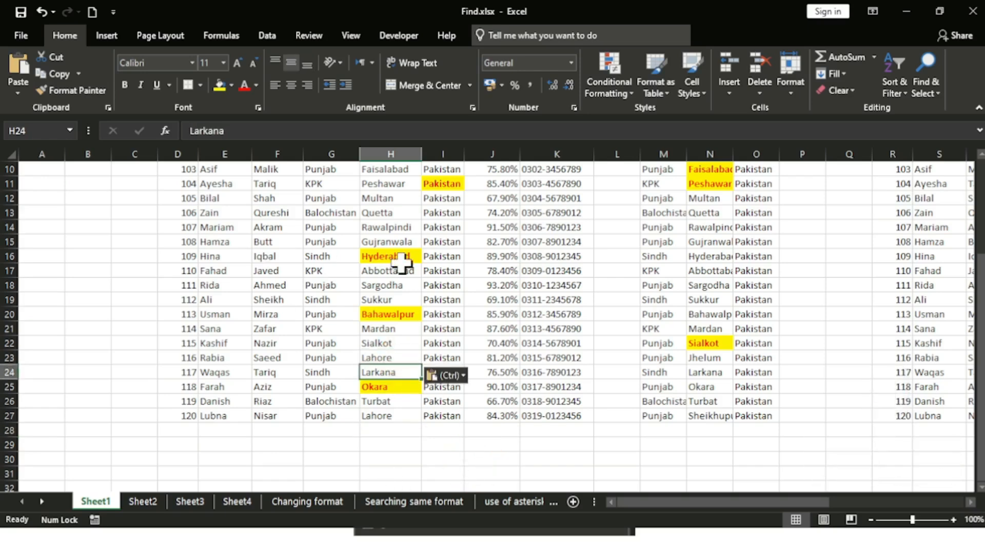
scroll(399, 261, "up", 3)
left_click(379, 271)
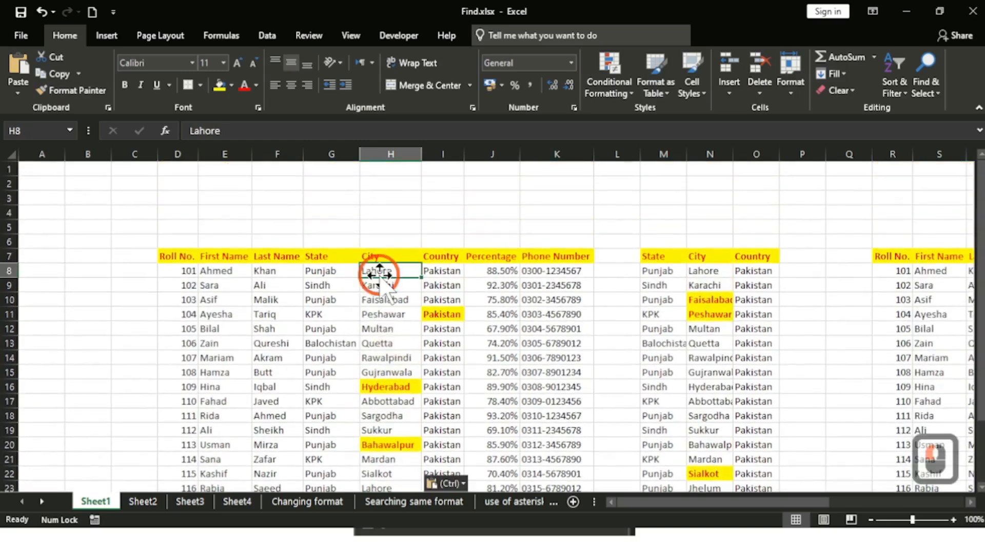
Step: Search for lahore, reaching the matches in N8 and V8, and move the dialog aside
key("ctrl+f")
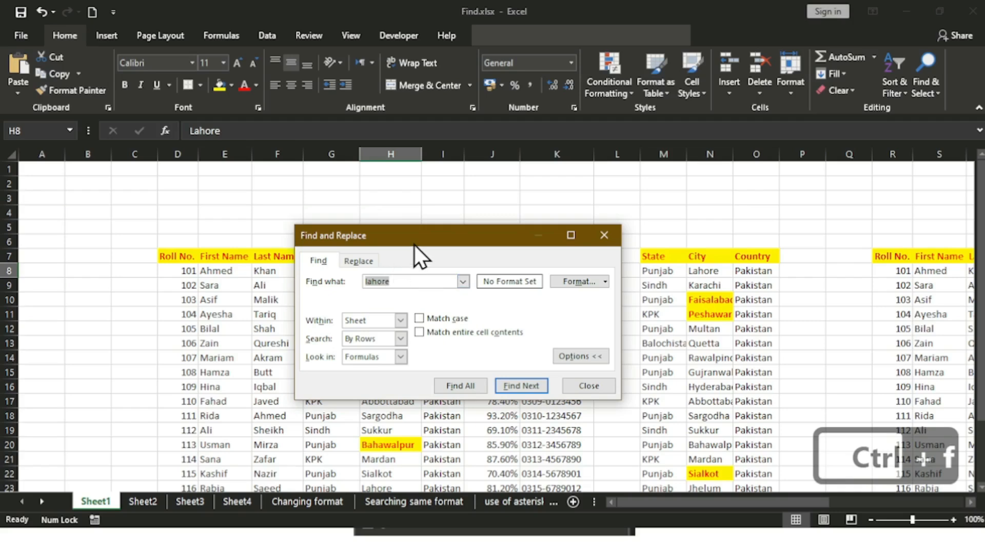
left_click(425, 236)
left_click(521, 386)
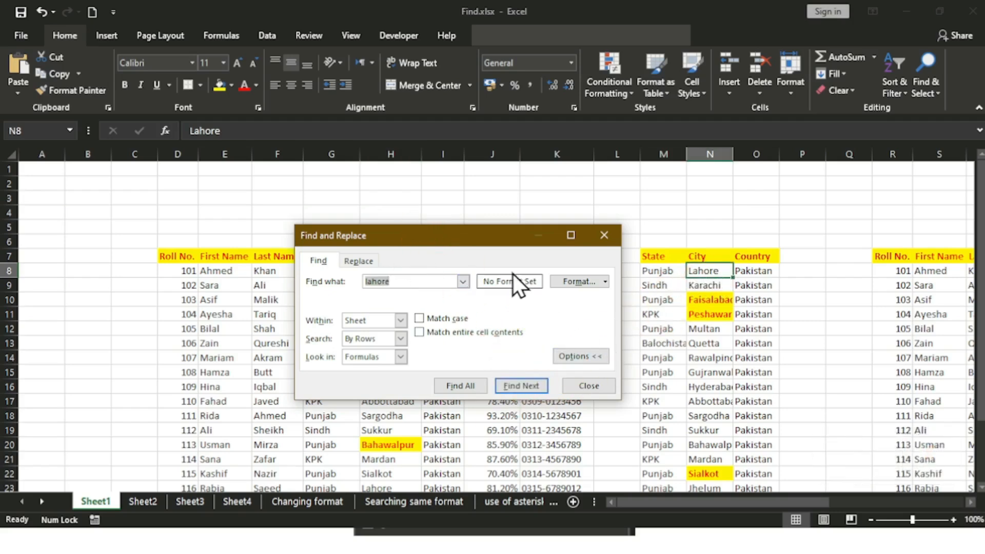
left_click(521, 386)
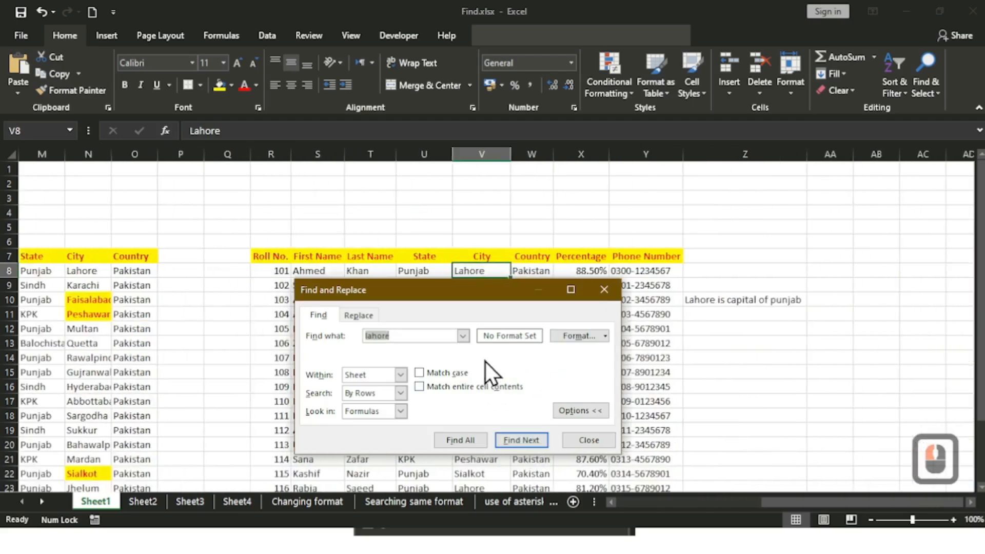
left_click_drag(491, 290, 868, 359)
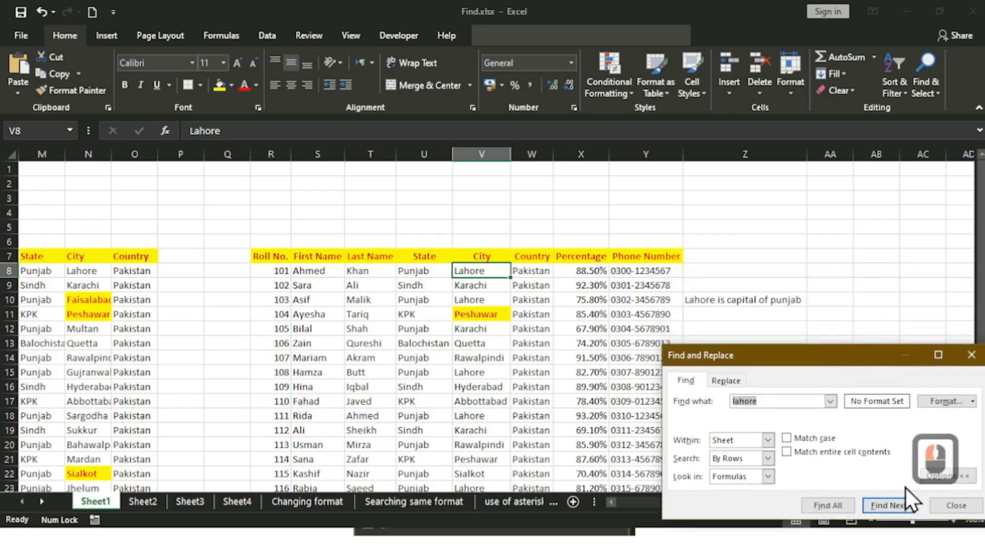
Step: Continue to the Lahore matches in V10, the Z10 sentence and V18, then close
left_click(905, 511)
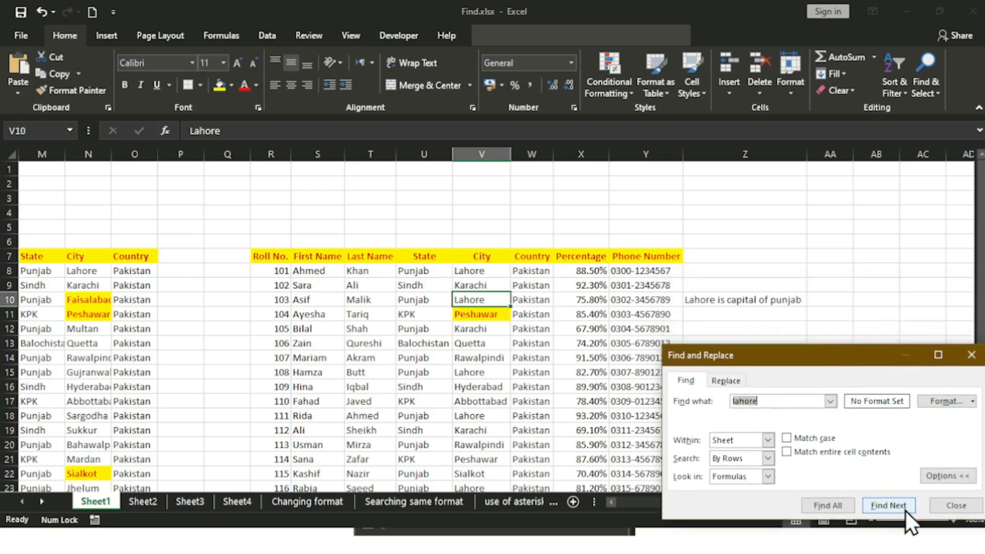
left_click(906, 510)
left_click(747, 295)
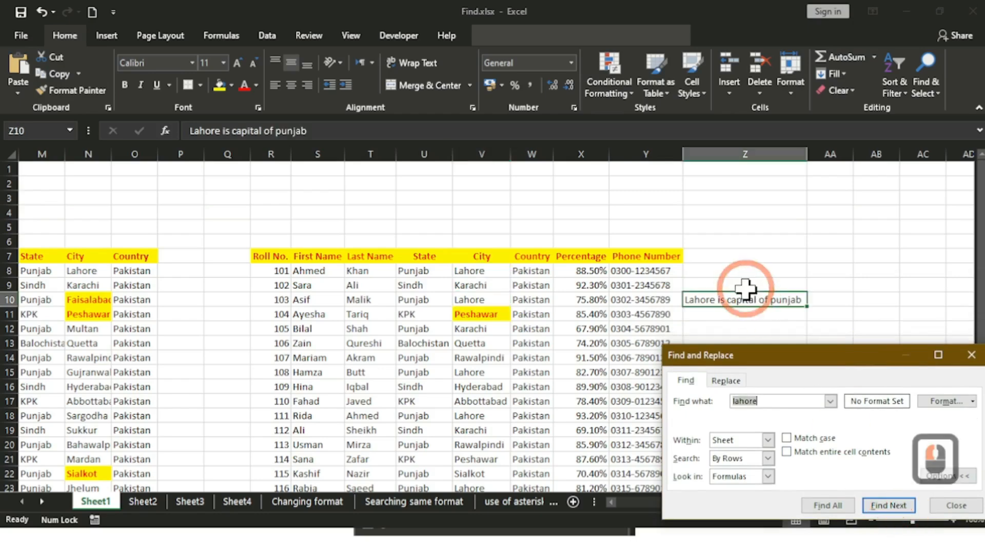
left_click(896, 503)
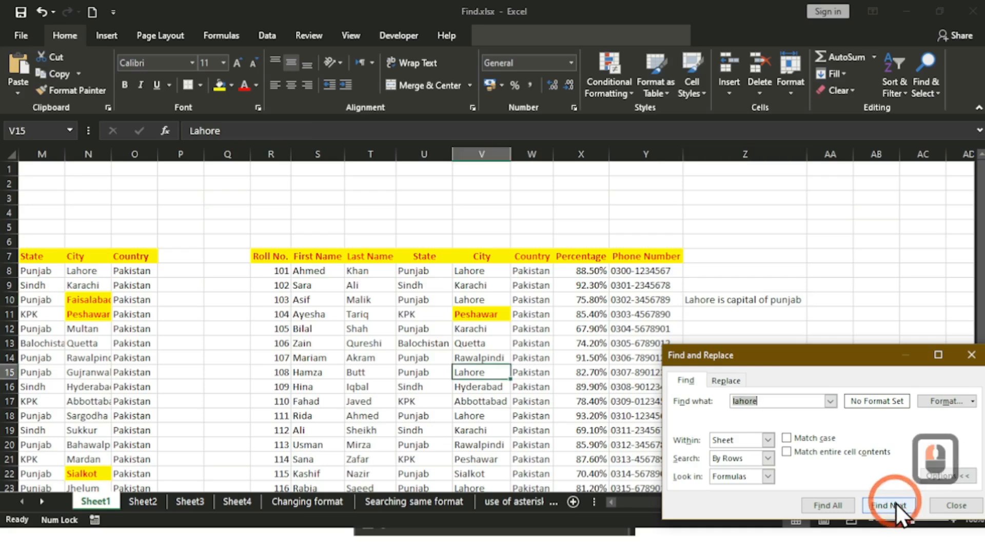
left_click_drag(823, 365, 641, 205)
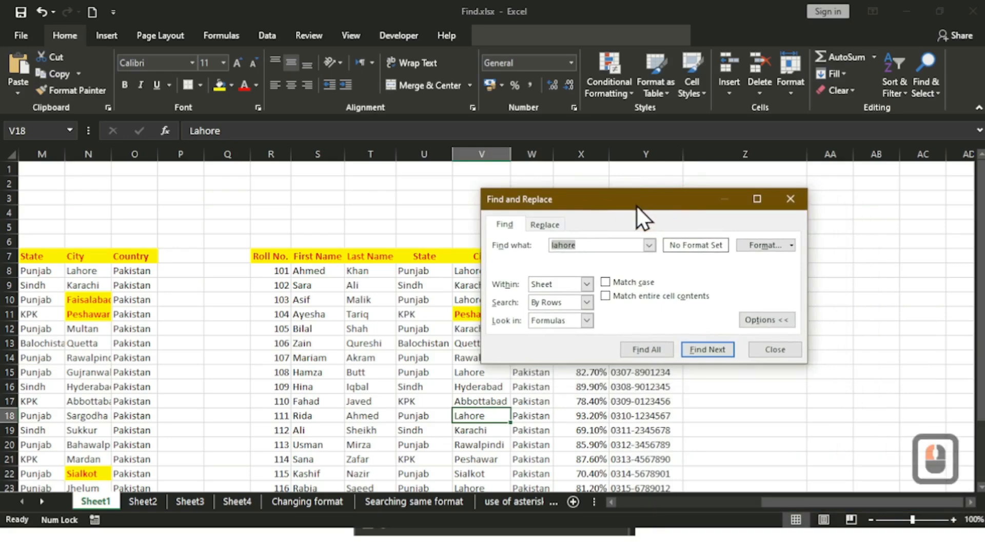
left_click(775, 349)
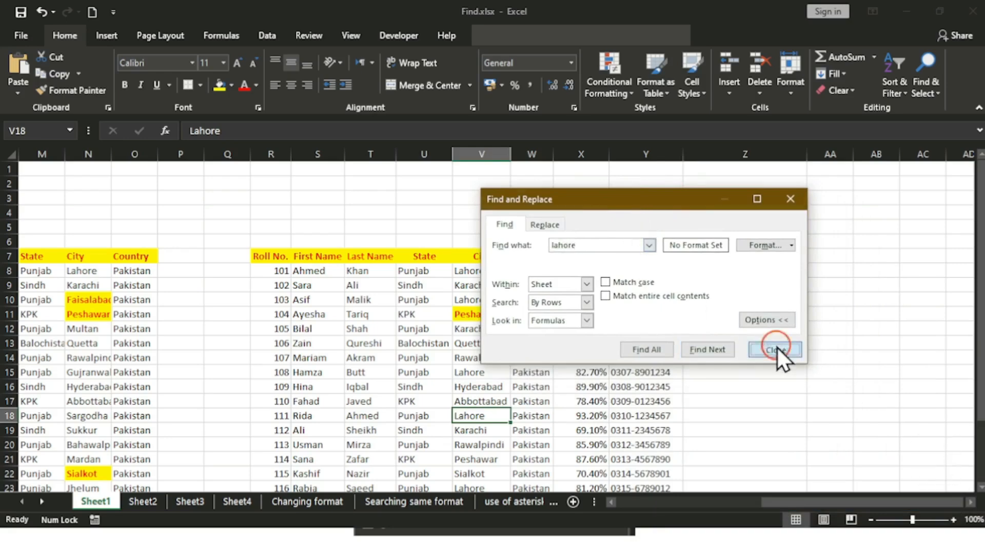
left_click_drag(812, 503, 641, 503)
Step: From an empty cell, set the lahore search to By Columns and find H8
left_click(81, 200)
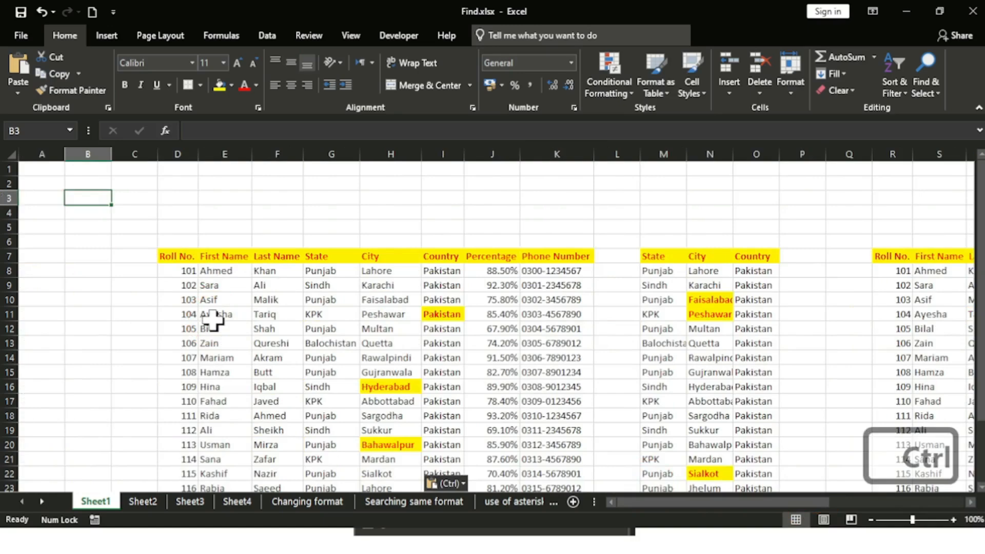
key("ctrl+f")
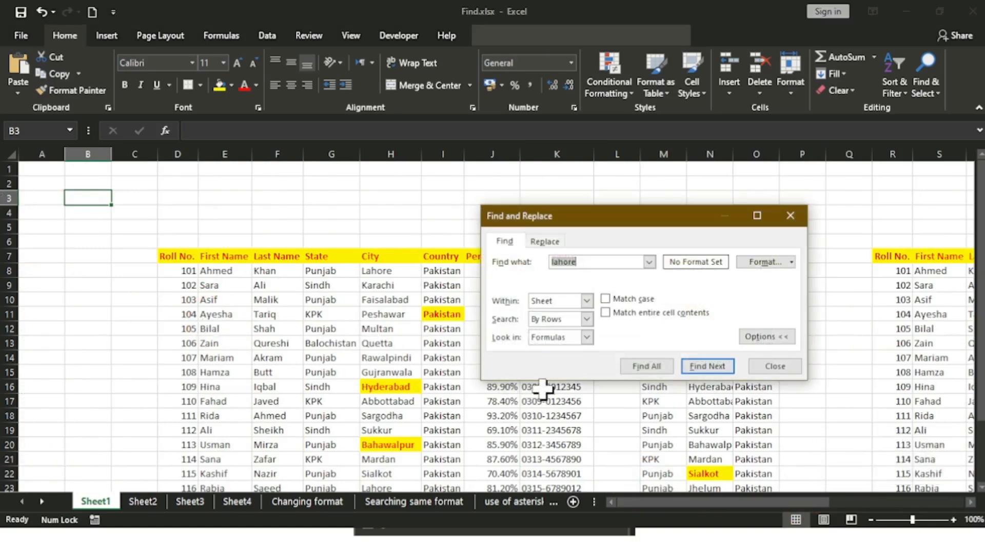
left_click(590, 322)
left_click(584, 341)
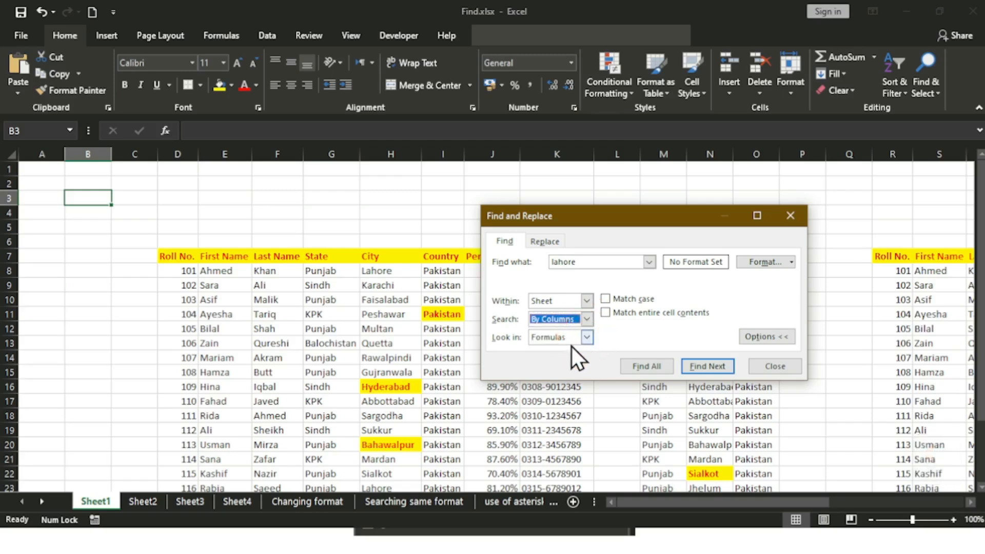
left_click(706, 368)
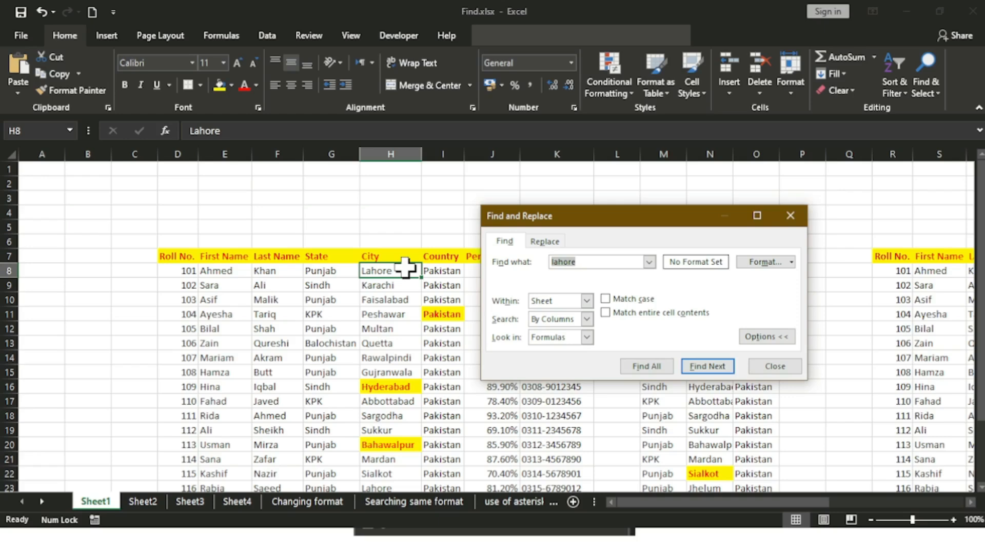
Step: Step through the Lahore matches in H23, H27 and N8, moving the dialog left
left_click(710, 363)
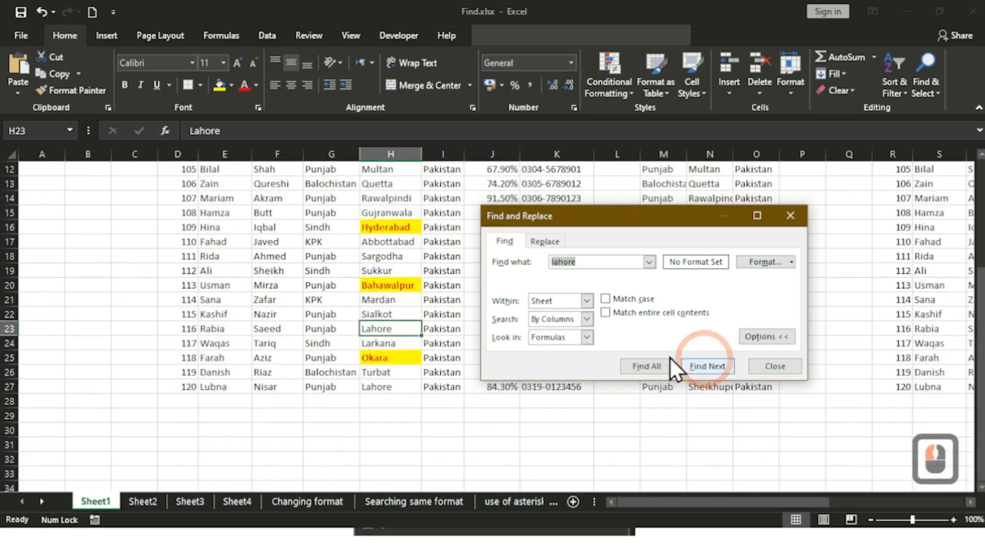
mouse_move(980, 320)
left_mouse_down()
mouse_move(980, 253)
mouse_move(980, 306)
left_mouse_up()
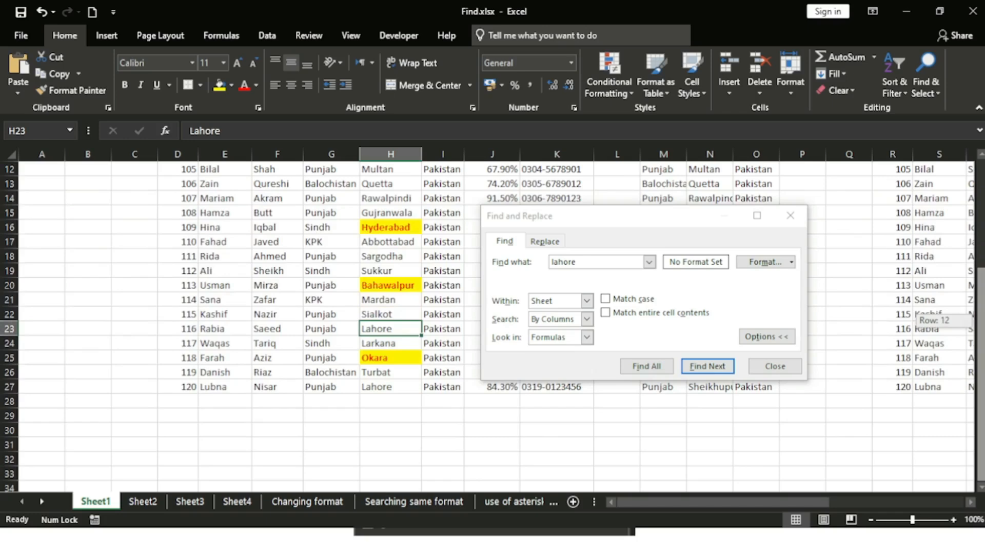
left_click(726, 372)
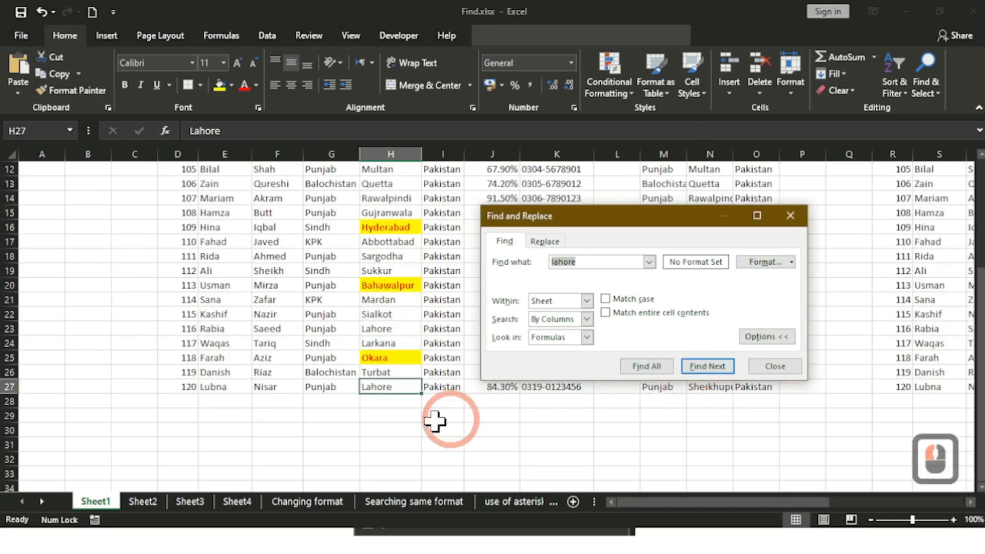
left_click(714, 370)
left_click_drag(672, 301, 366, 226)
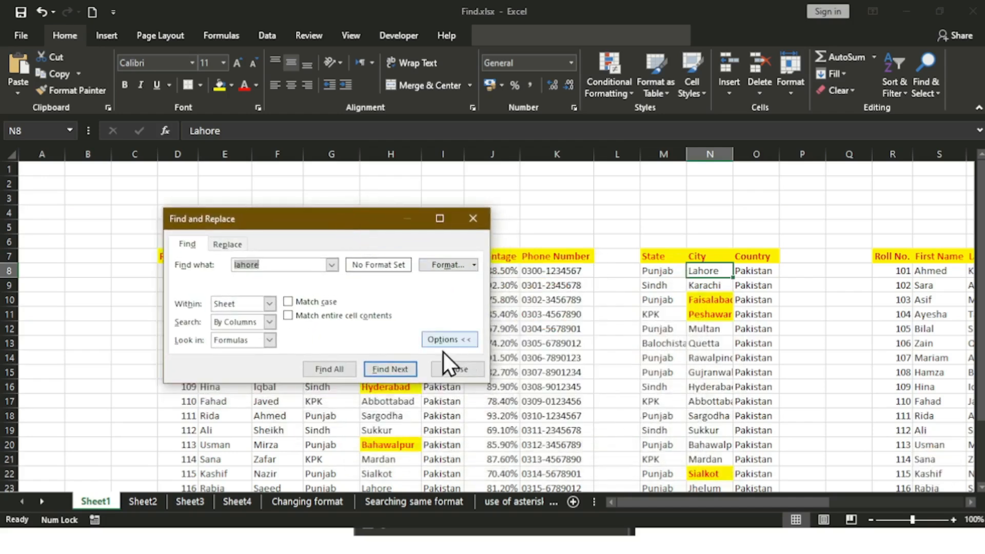
Step: Continue through V8, V10, V15, V18, V23, V25 and V27 to the Z10 sentence
left_click(386, 371)
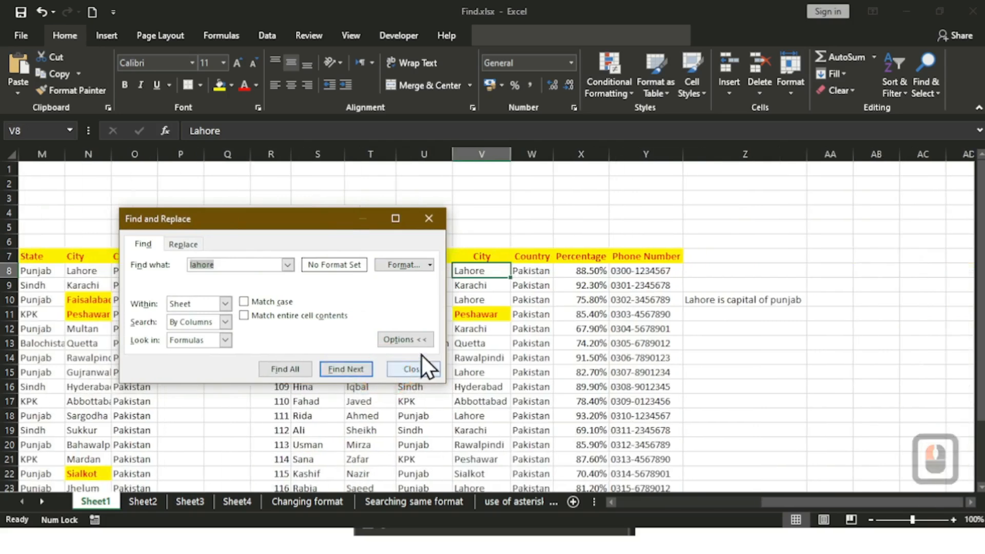
left_click(360, 374)
left_click(360, 374)
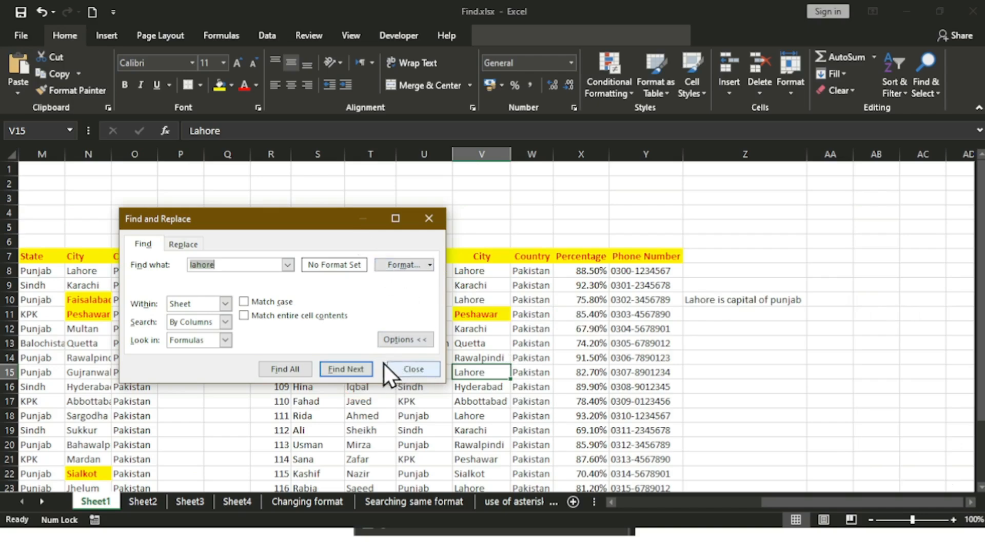
left_click(356, 368)
left_click(356, 368)
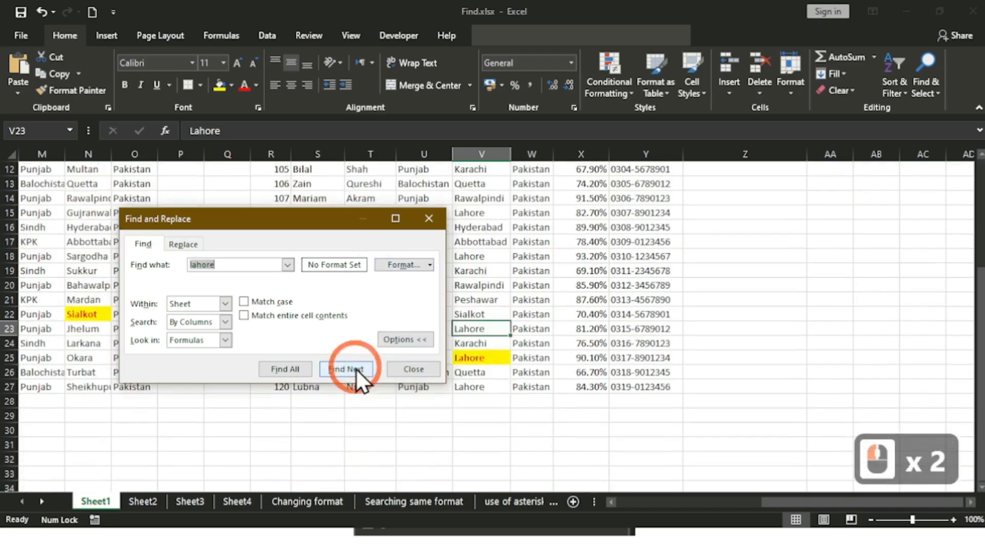
left_click(356, 368)
left_click(356, 368)
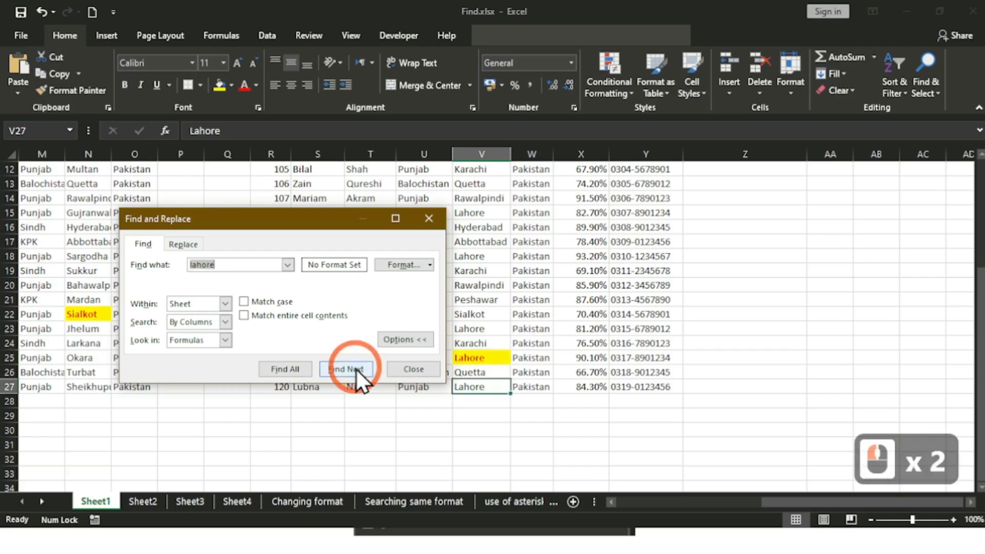
left_click(356, 368)
left_click(764, 301)
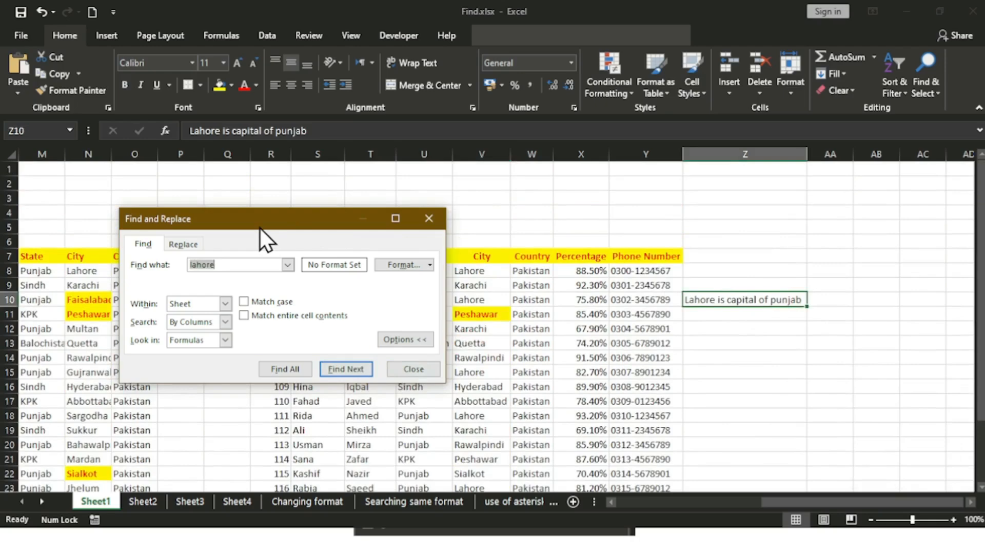
left_click_drag(259, 226, 776, 214)
Step: Switch the search order to By Rows, step to H23, and close the search
left_click(735, 311)
left_click(718, 322)
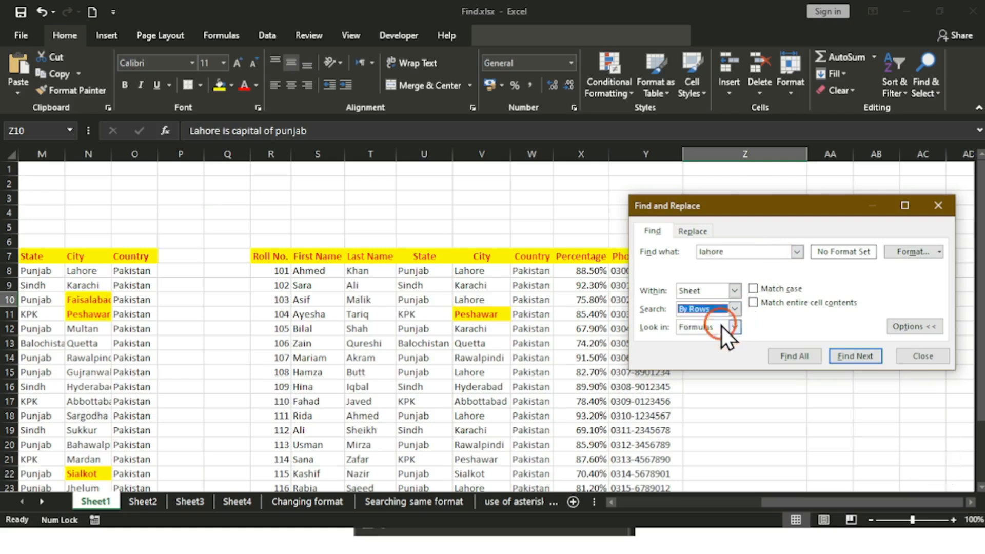
left_click(866, 358)
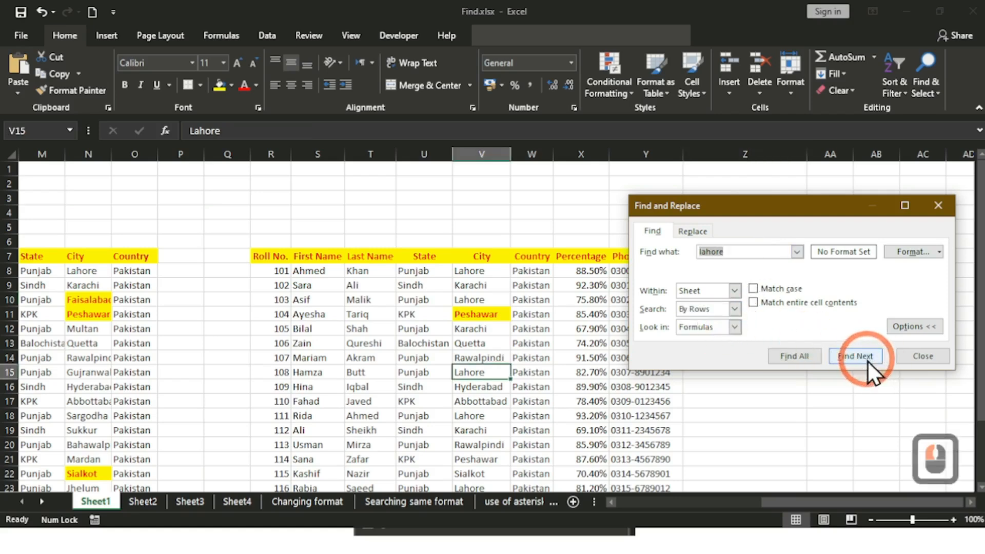
left_click(865, 358)
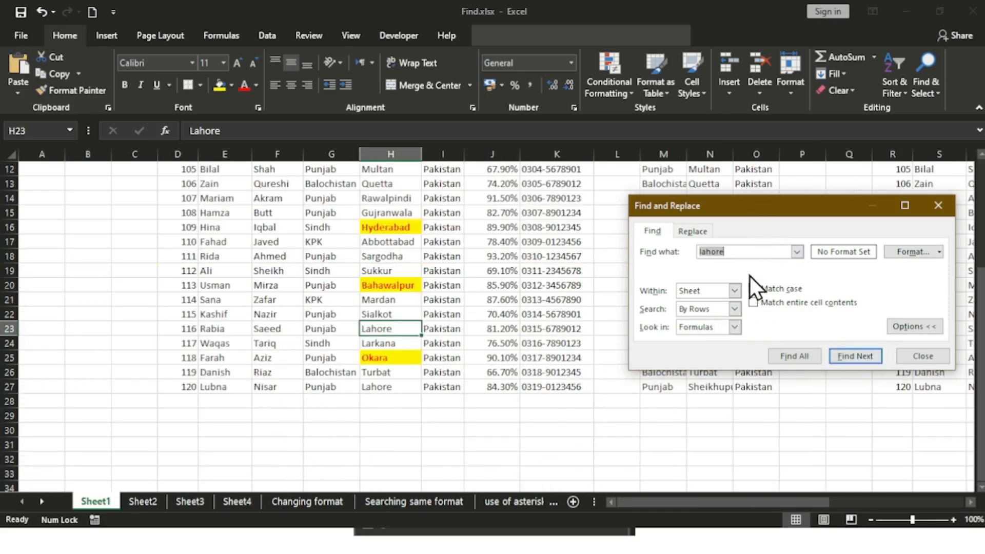
left_click(922, 355)
Step: Restart from B5 and find Lahore by rows through H8, N8 and column V to Z10
scroll(440, 369, "up", 4)
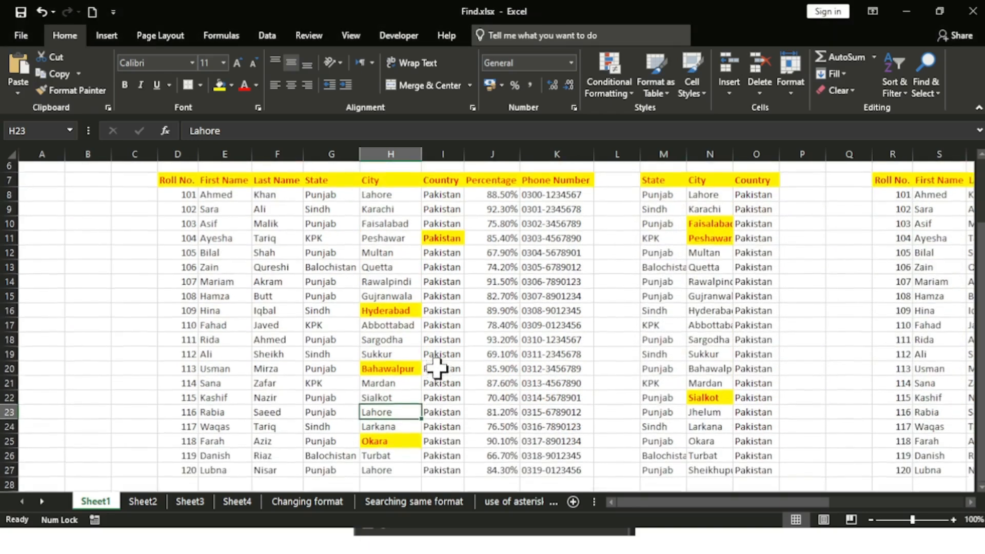
left_click(90, 227)
key("ctrl+f")
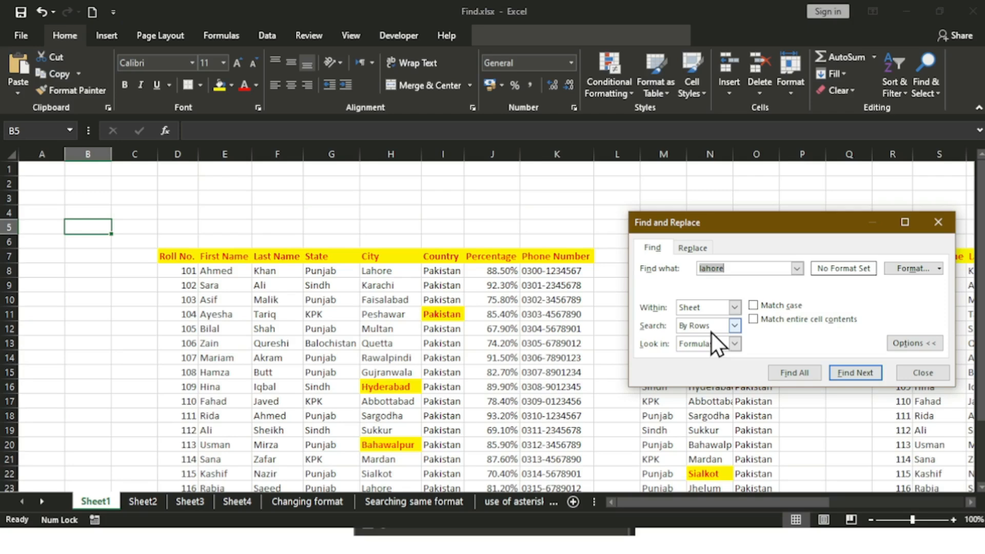
left_click(848, 374)
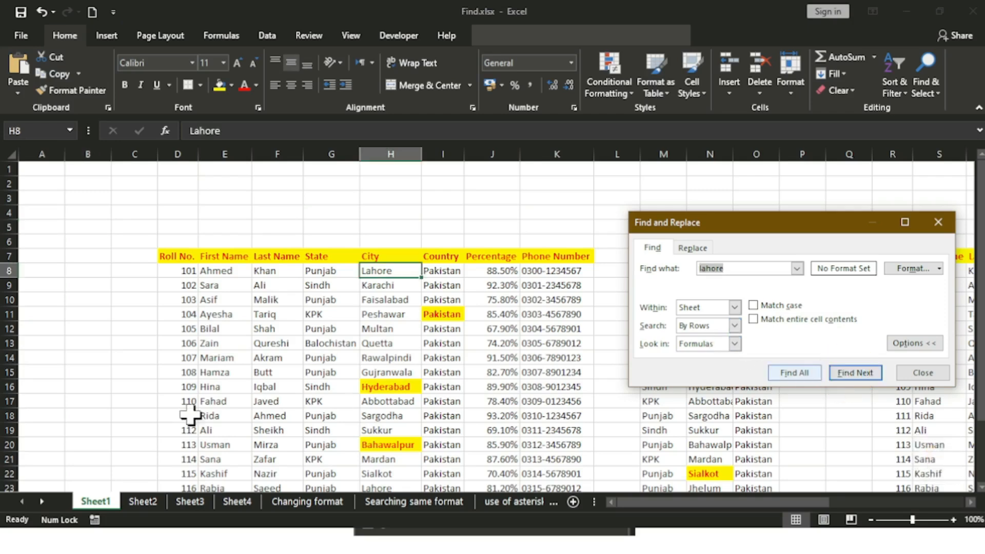
left_click(388, 489)
left_click(372, 273)
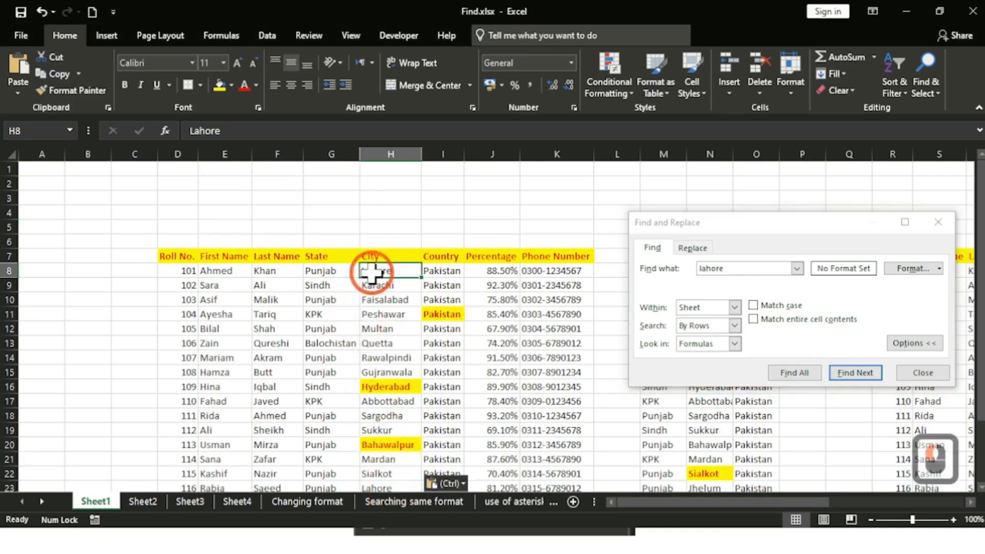
left_click(869, 377)
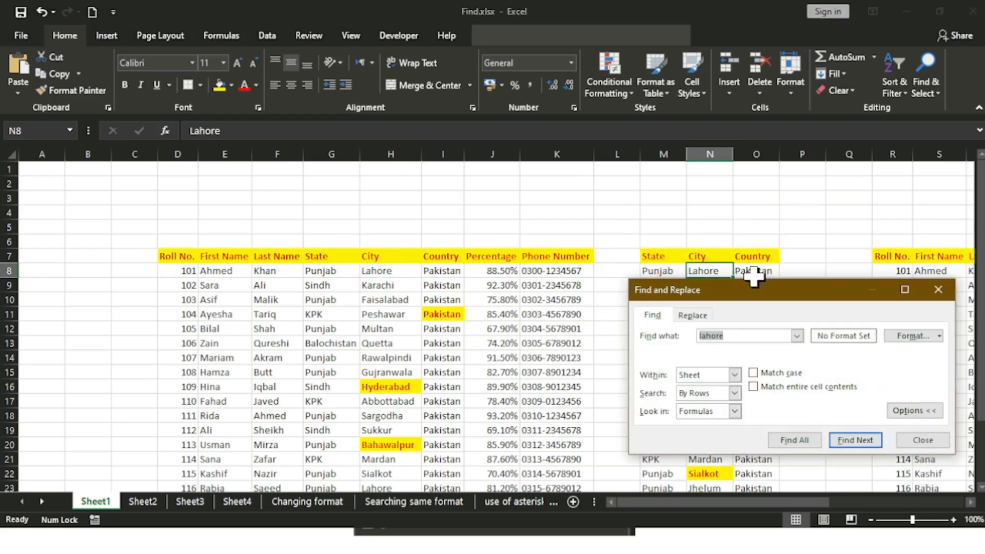
left_click(861, 445)
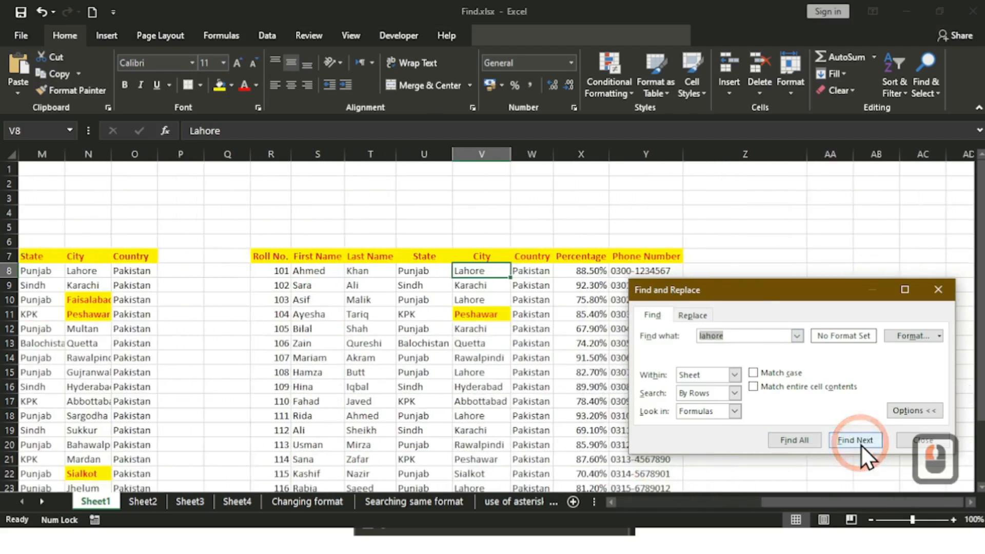
left_click(860, 445)
left_click(861, 444)
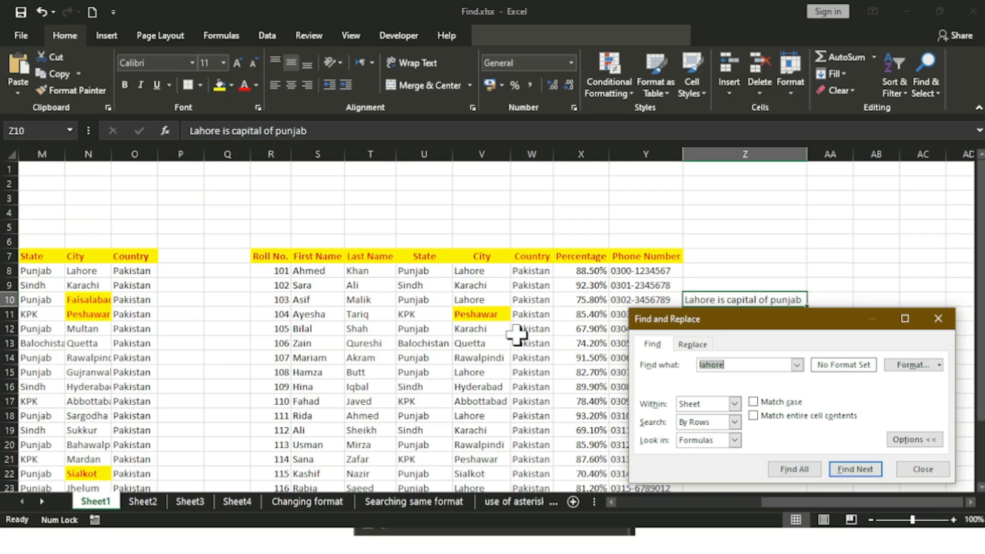
Step: Keep the search order By Rows, review the Look in choices, and close Find and Replace
left_click(735, 423)
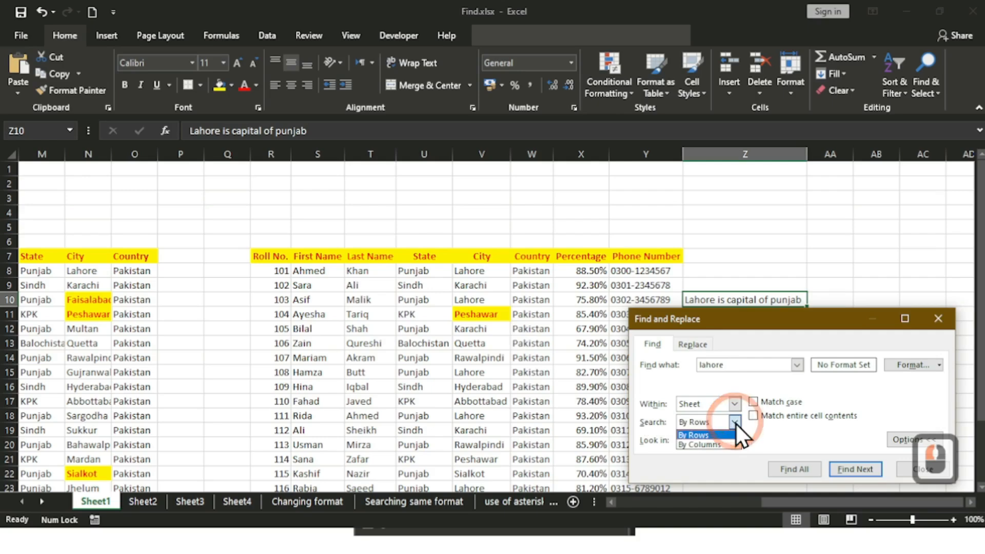
left_click(736, 423)
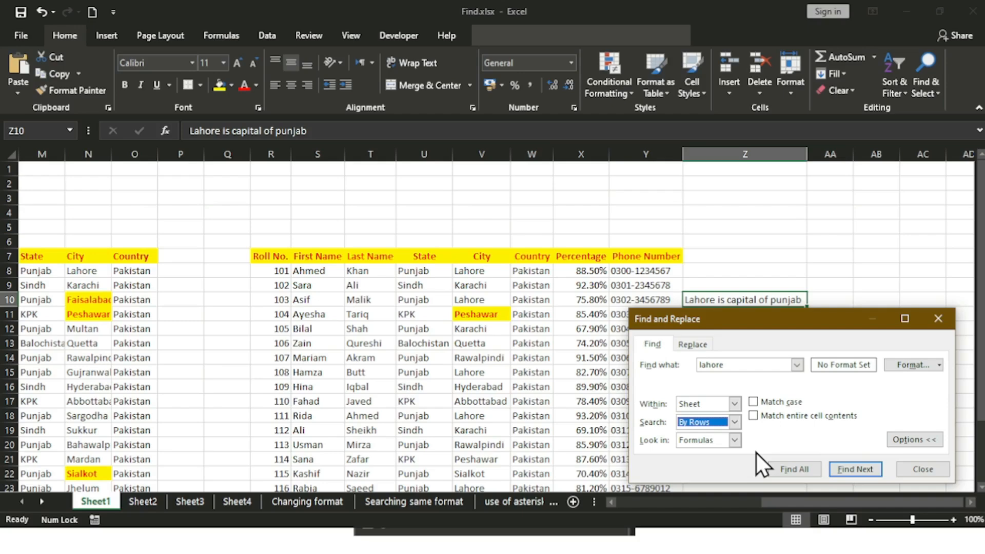
left_click(739, 440)
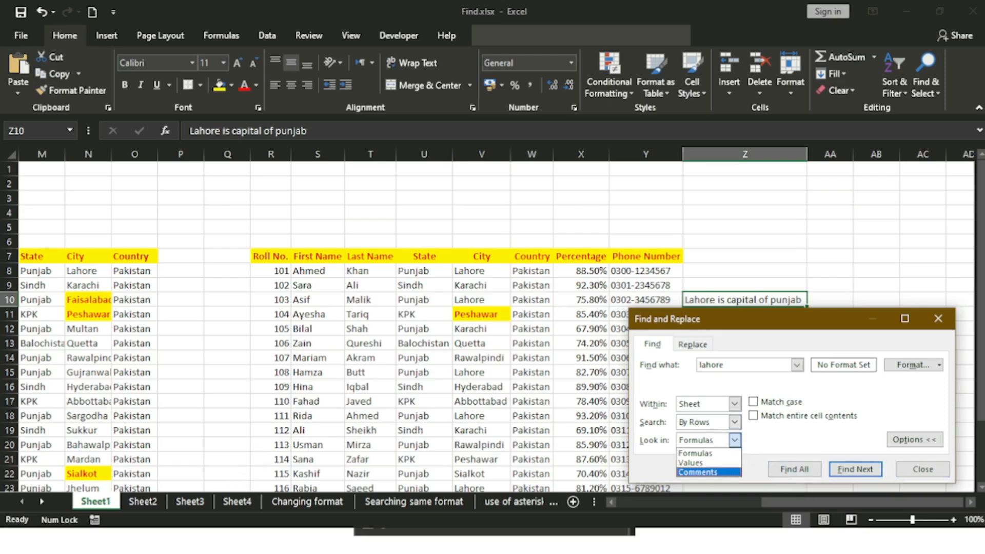
left_click(938, 466)
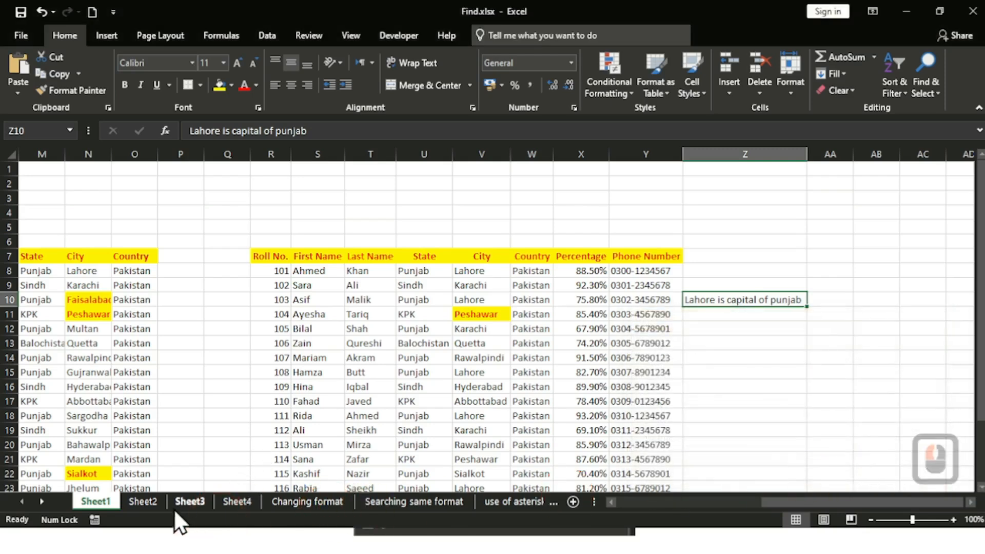
Step: Go through Sheet2 and Sheet3 to Sheet4's class results and select D3
left_click(160, 496)
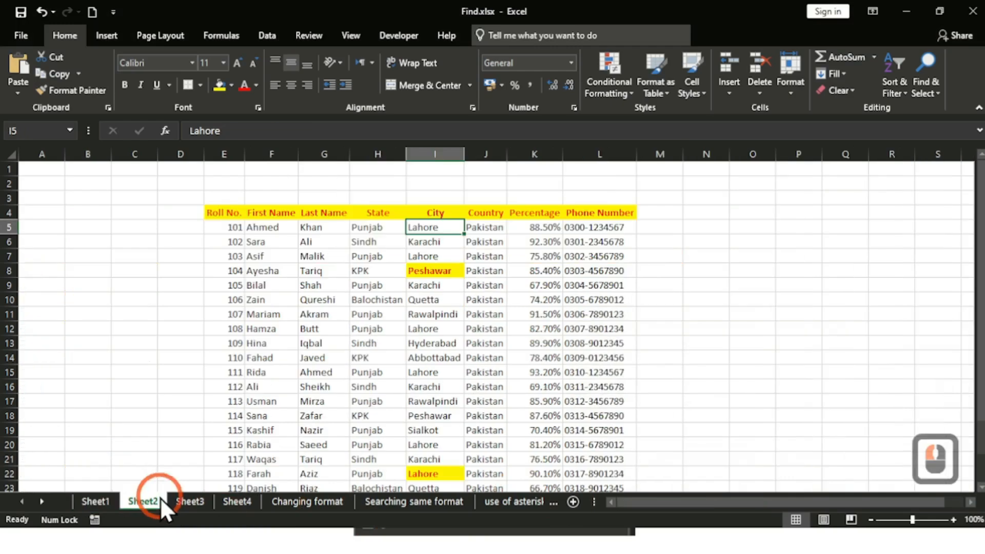
left_click(194, 496)
left_click(246, 508)
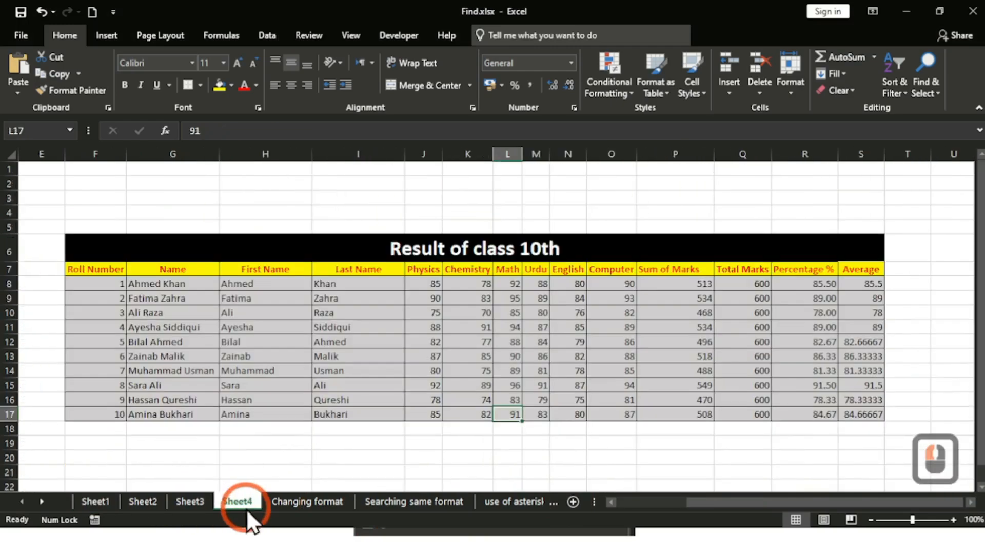
left_click(304, 442)
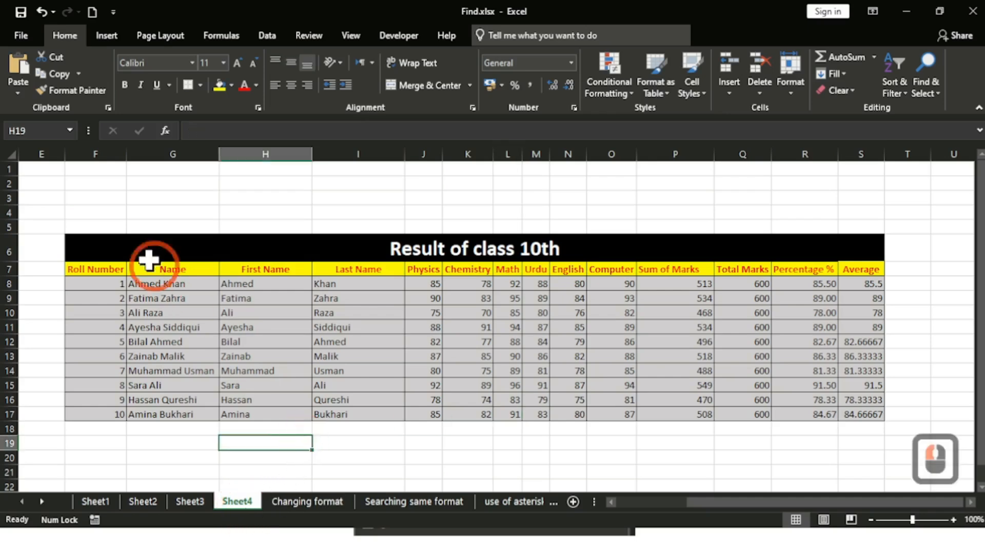
left_click_drag(735, 503, 718, 521)
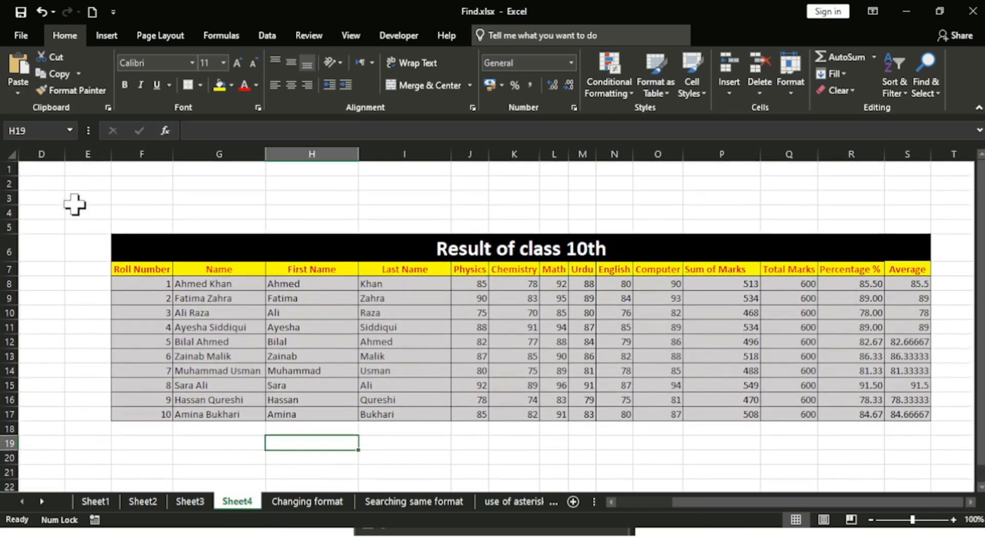
left_click(74, 203)
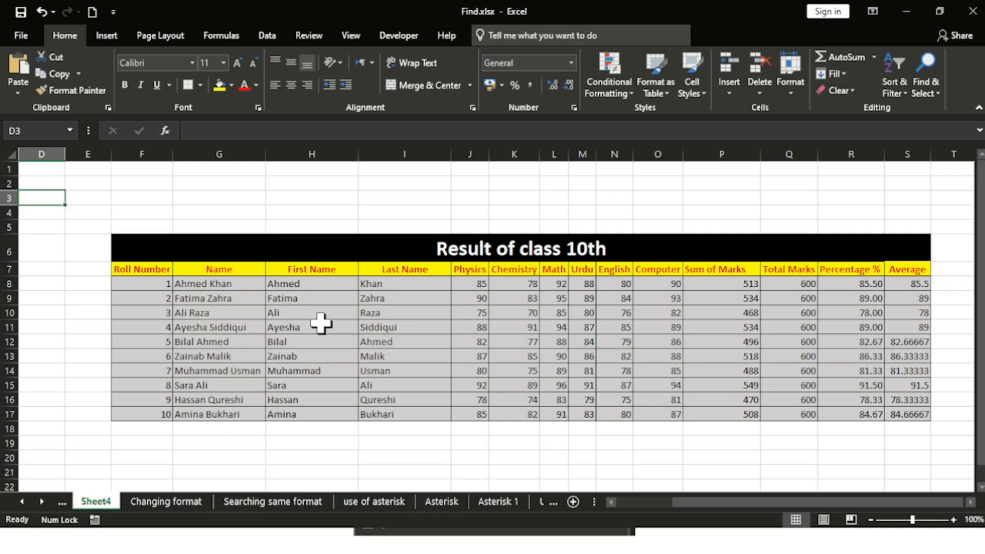
Step: Reopen the search, delete the old term lahore, and close the dialog
key("ctrl")
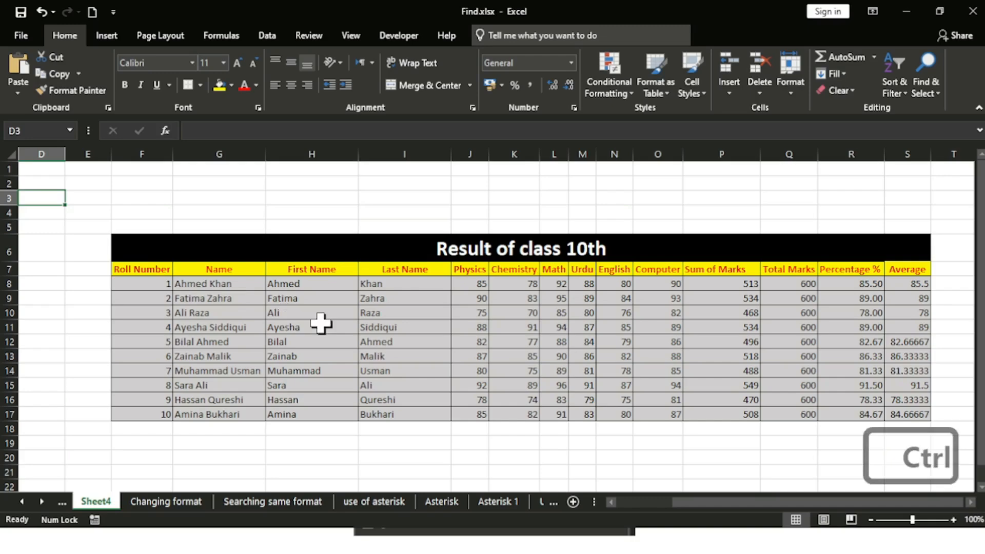
key("ctrl+f")
left_click_drag(709, 341, 375, 209)
left_click(402, 251)
left_click_drag(403, 251, 359, 250)
key("BackSpace")
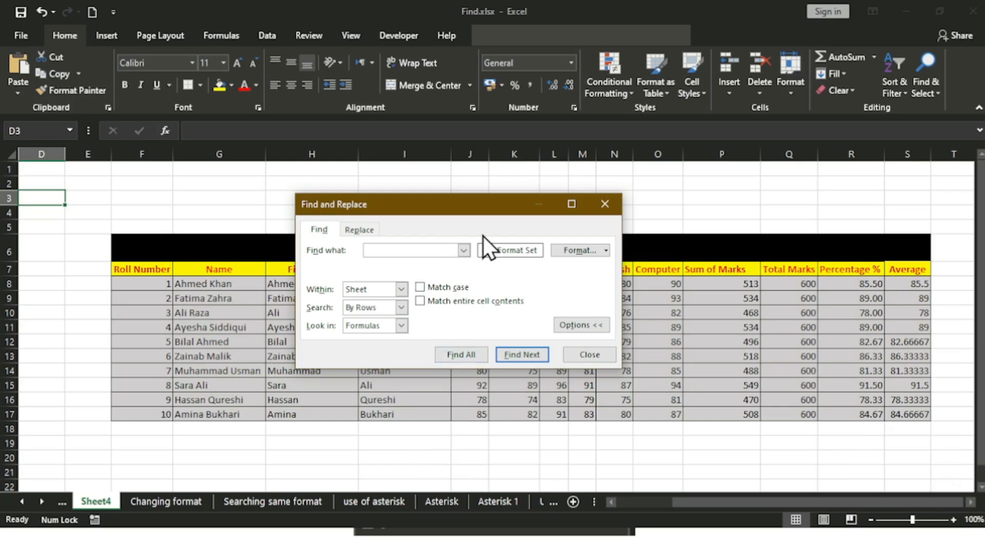
left_click(589, 354)
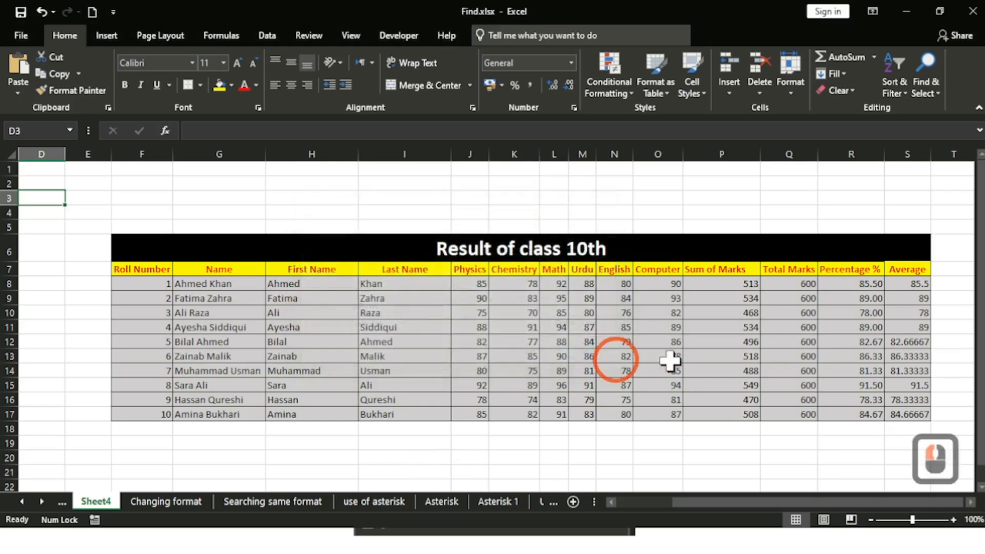
left_click(728, 286)
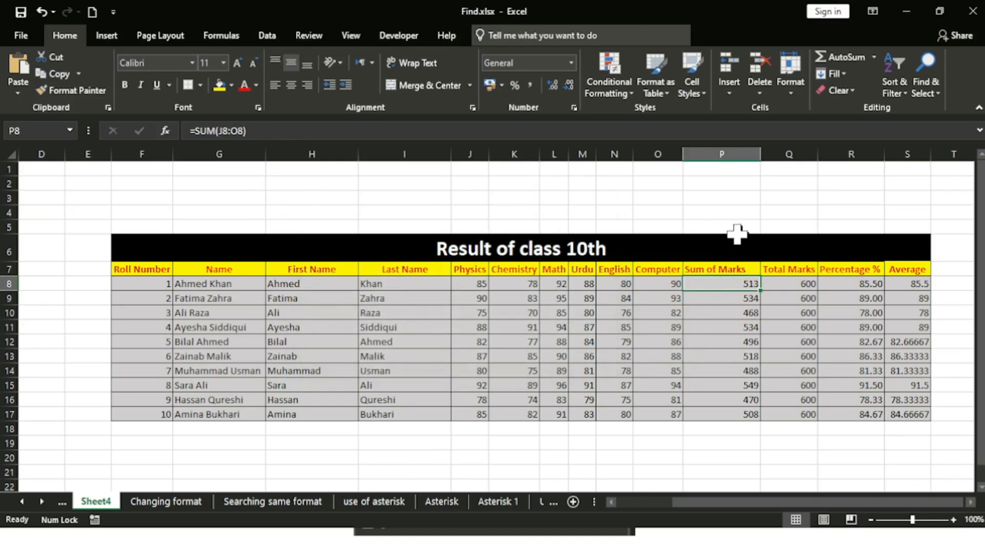
left_click(857, 285)
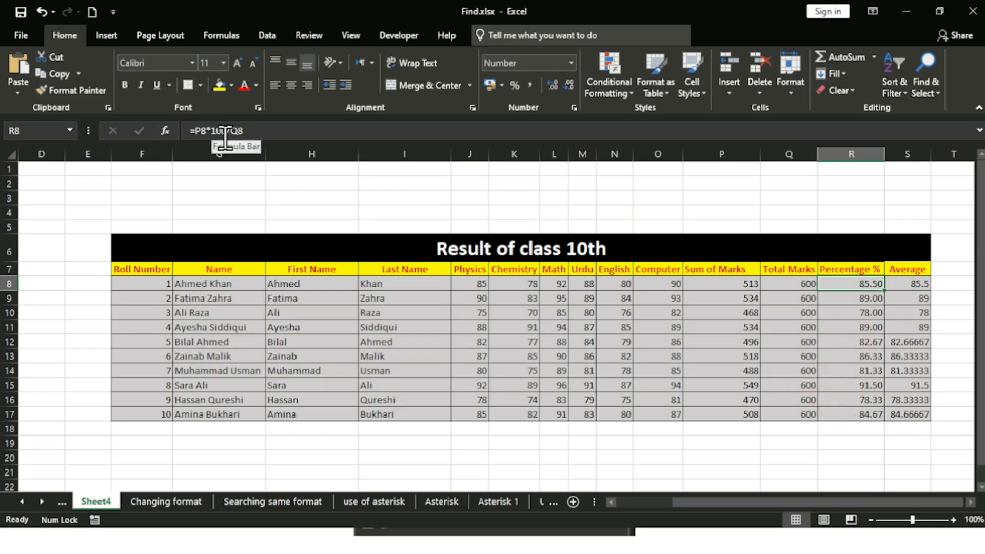
left_click(929, 288)
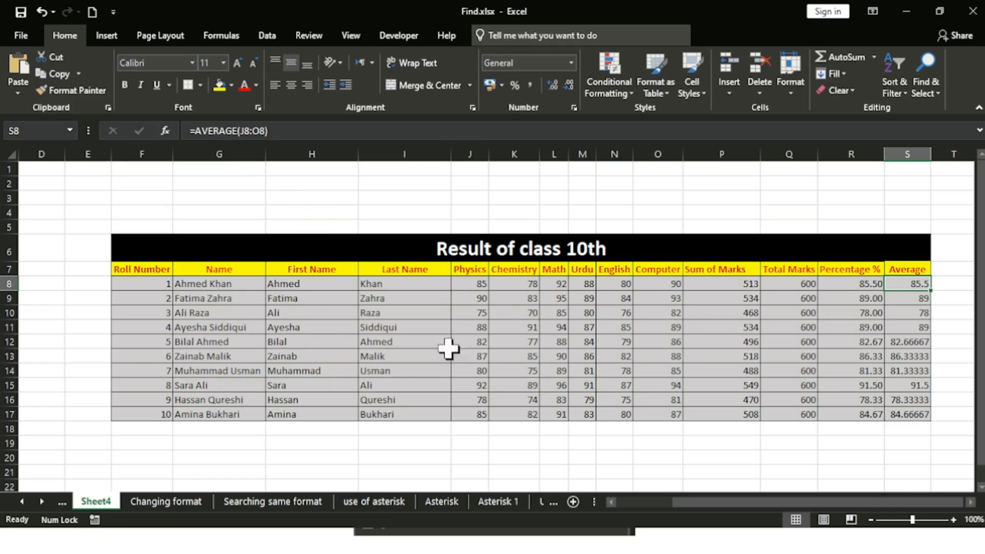
left_click(790, 286)
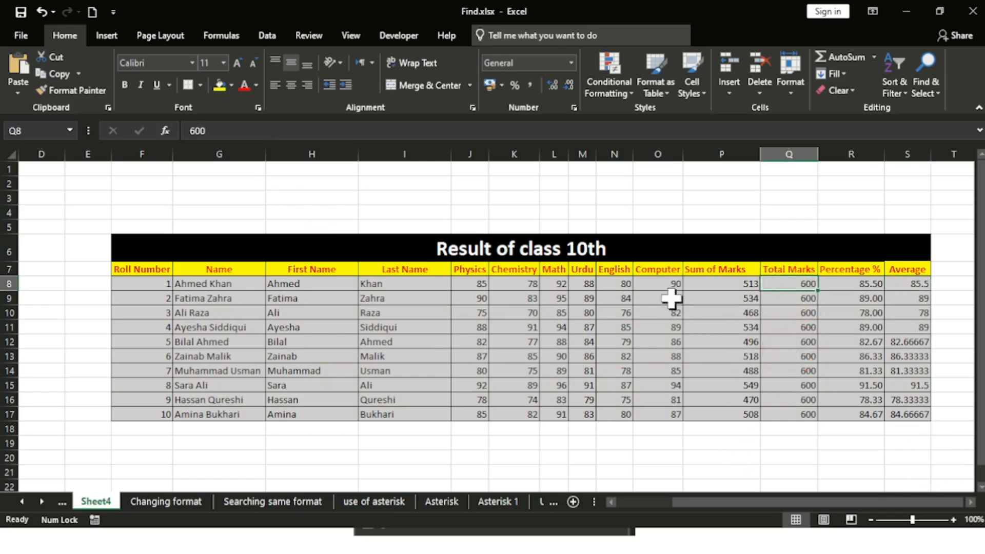
left_click(652, 284)
left_click(524, 284)
left_click(405, 281)
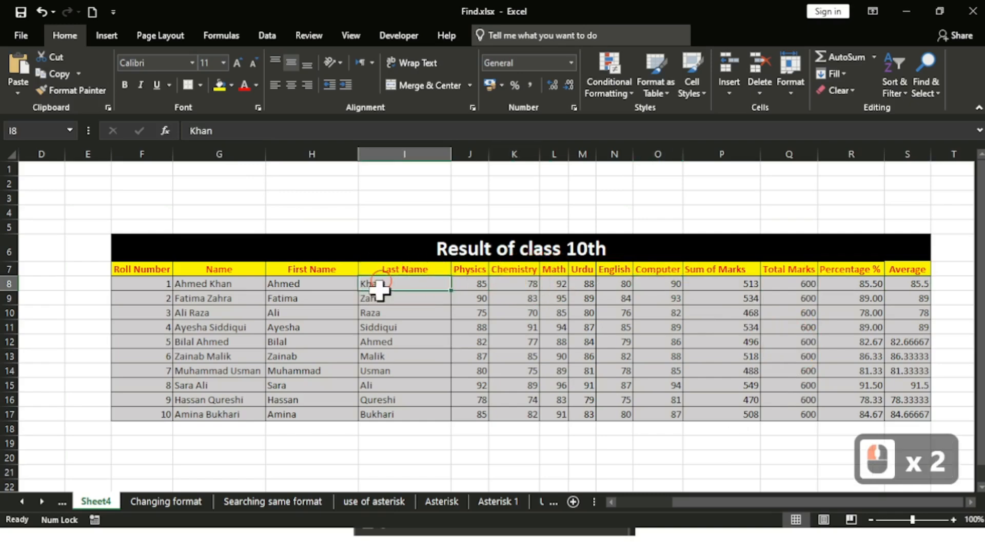
left_click(414, 385)
left_click(602, 355)
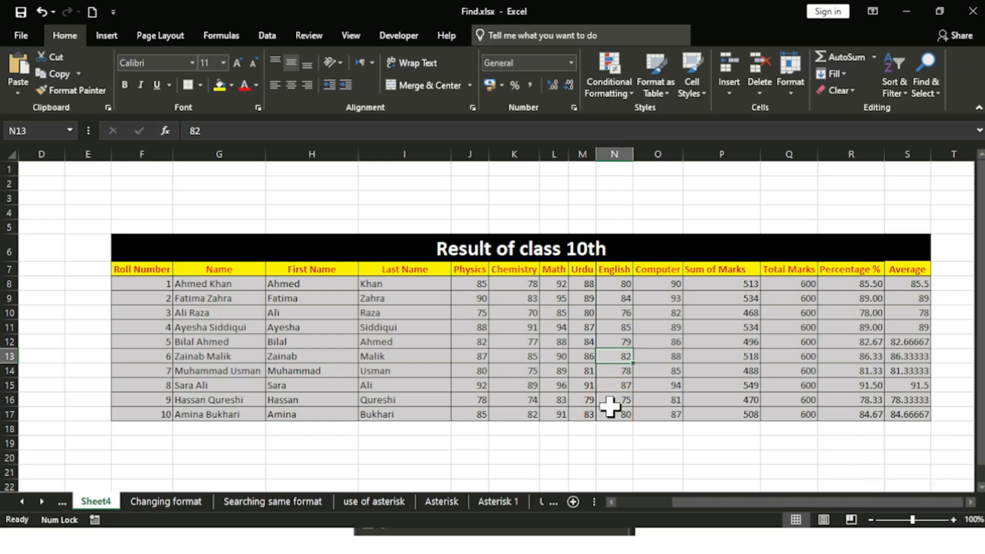
left_click(779, 286)
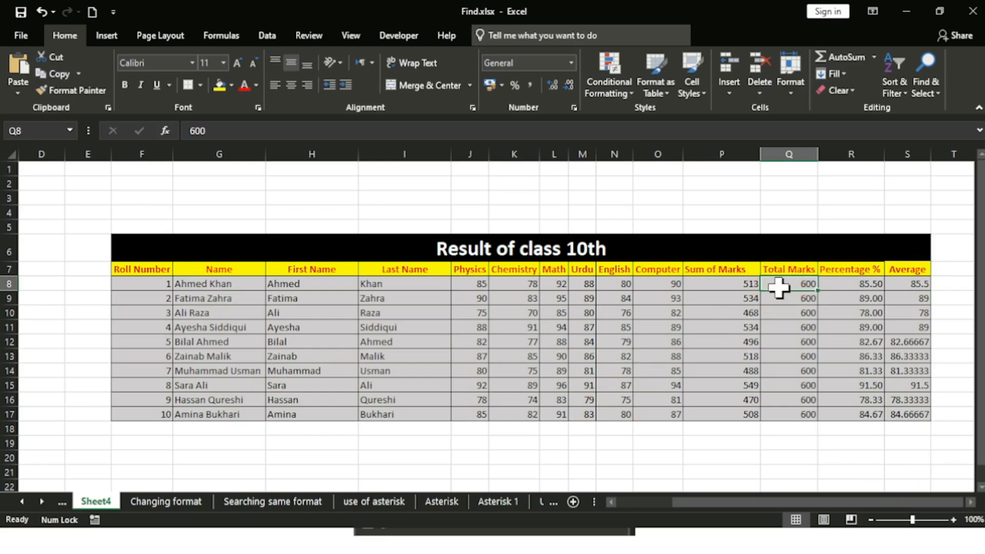
Step: Search formulas for 'sum', step through three SUM matches down to P11, then close
key("ctrl")
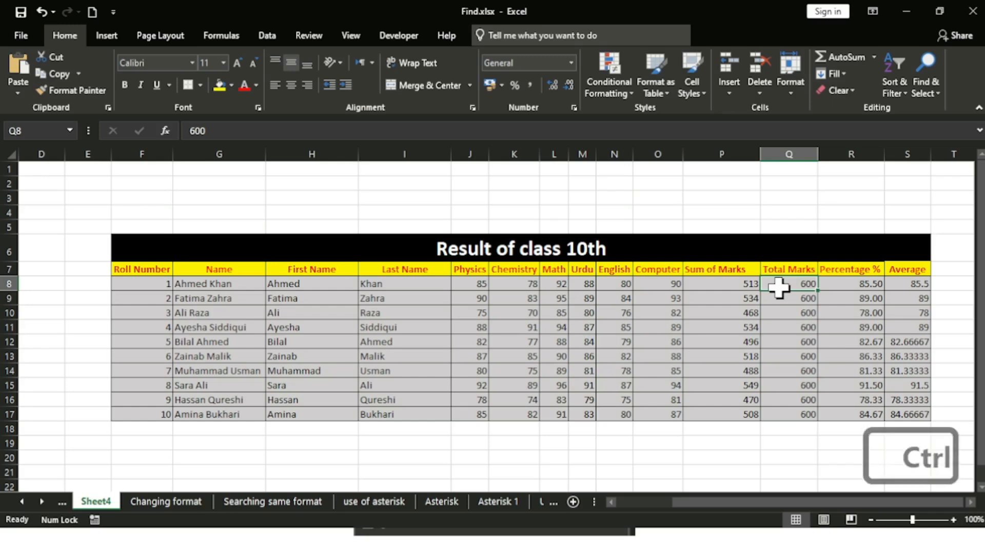
key("ctrl+f")
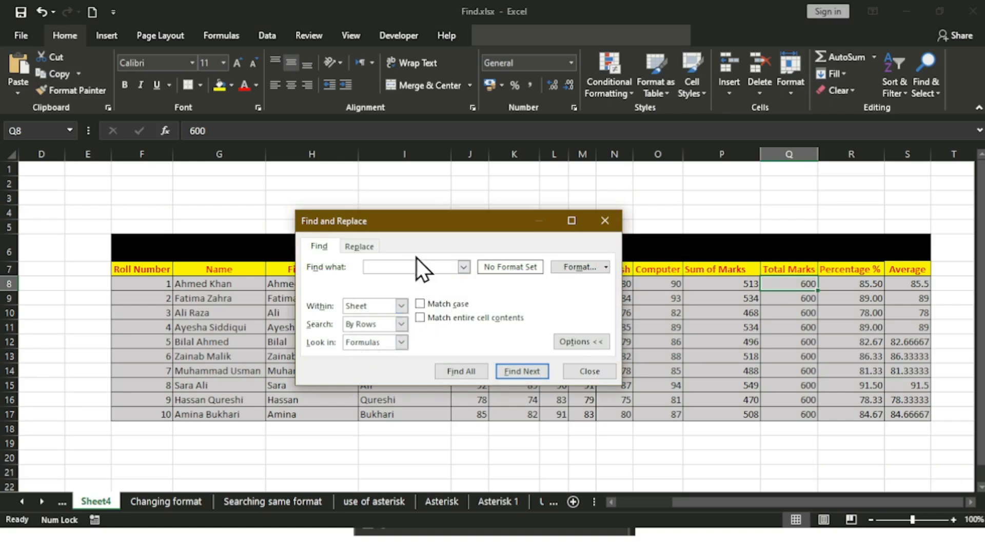
type("sum")
left_click(510, 369)
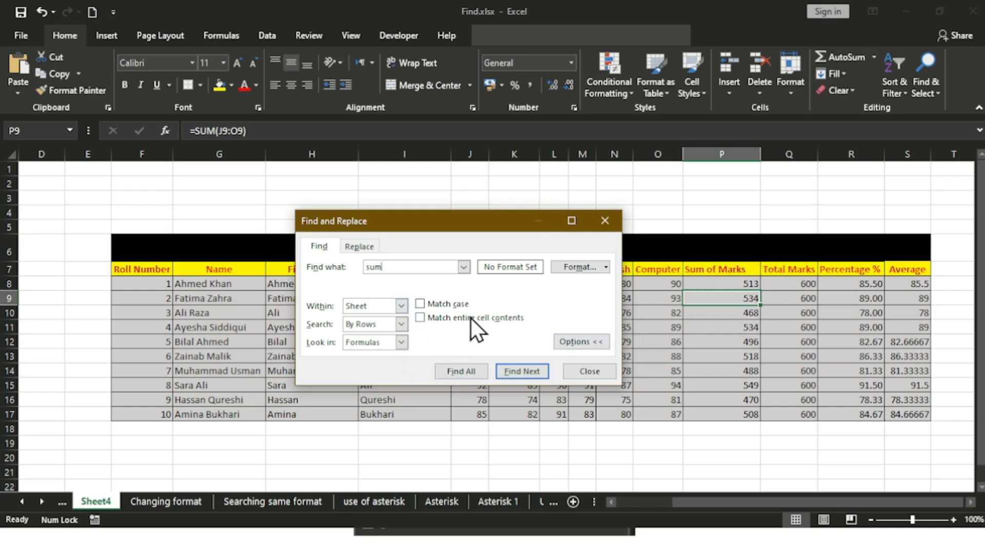
left_click(541, 374)
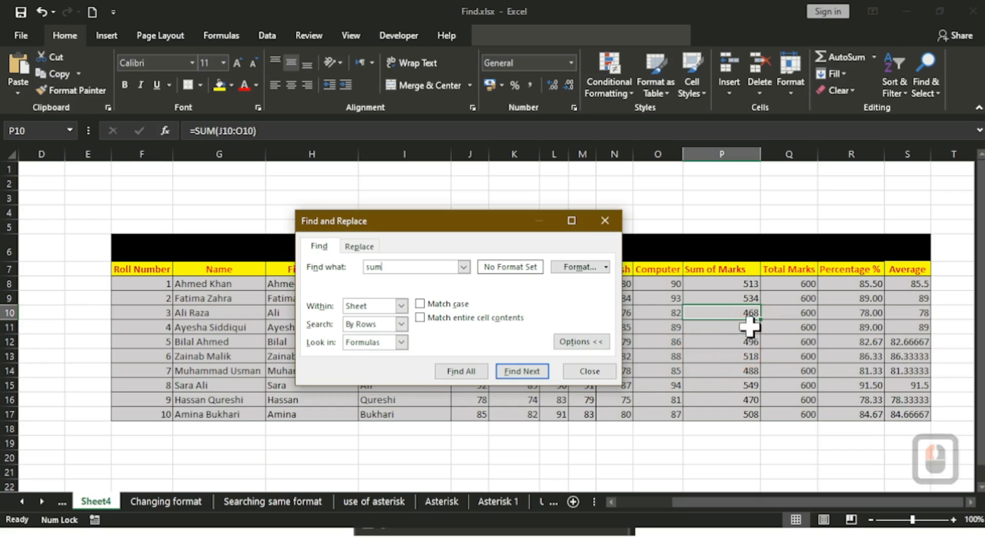
left_click(531, 377)
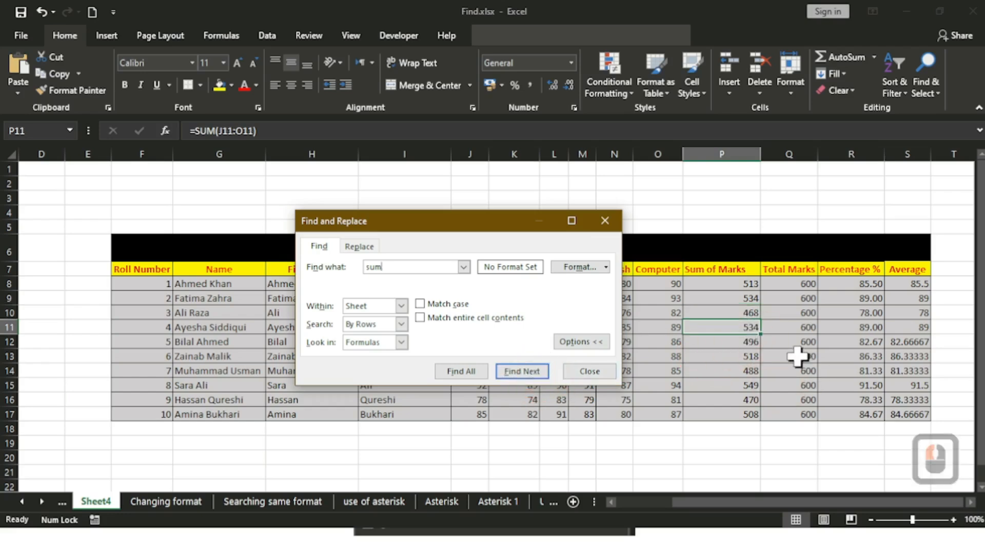
left_click(589, 371)
Step: Clear the formats from the Sum of Marks values P8:P17
left_click_drag(749, 281, 736, 420)
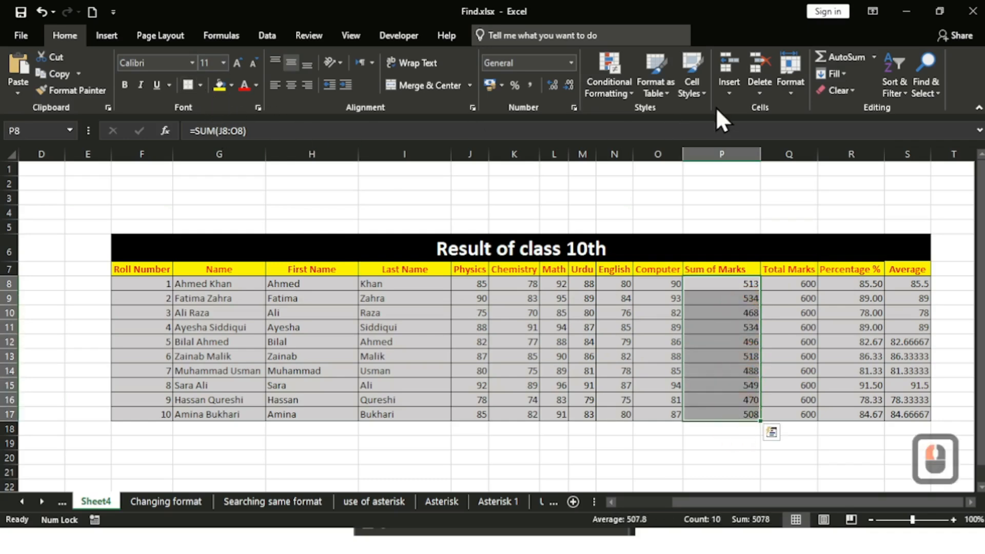
left_click(840, 98)
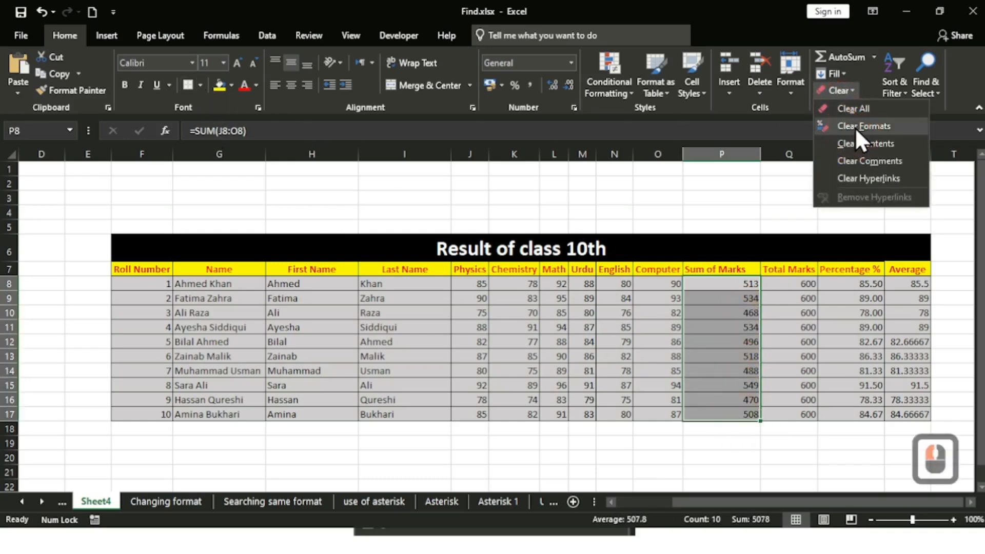
left_click(854, 128)
left_click(736, 457)
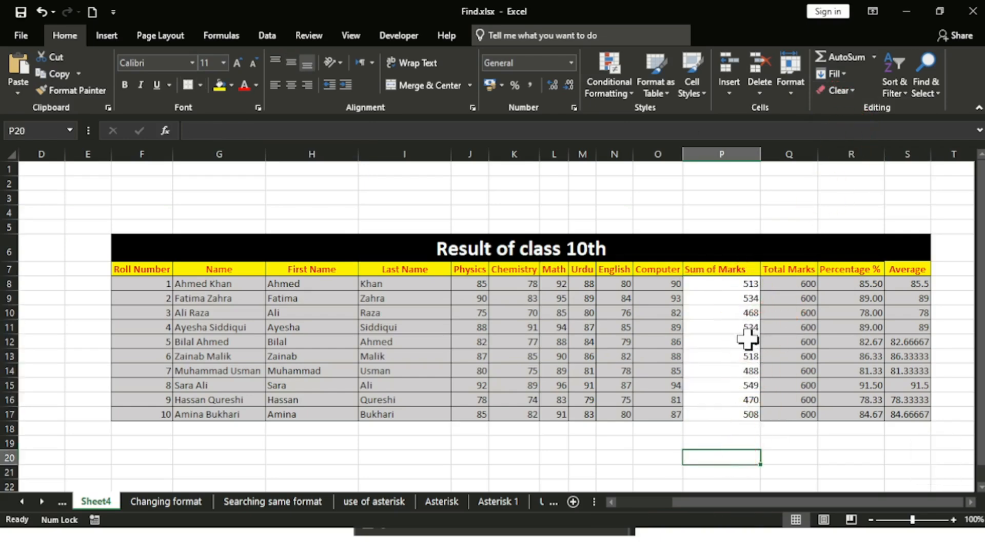
Step: Clear formats from the marks, totals and averages block starting at J8
left_click(476, 287)
left_click_drag(489, 287, 662, 414)
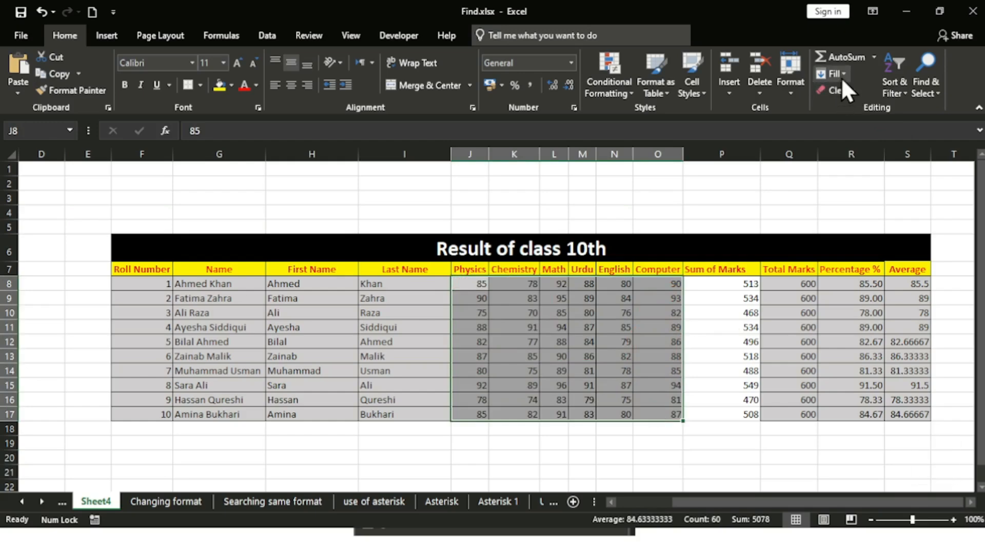
left_click(753, 347)
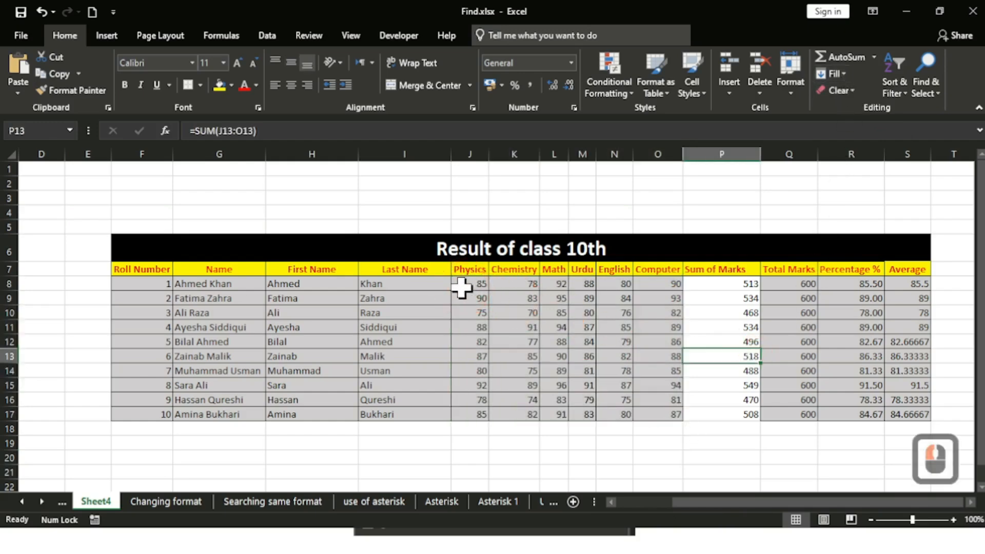
left_click_drag(465, 286, 500, 286)
left_click_drag(634, 286, 891, 405)
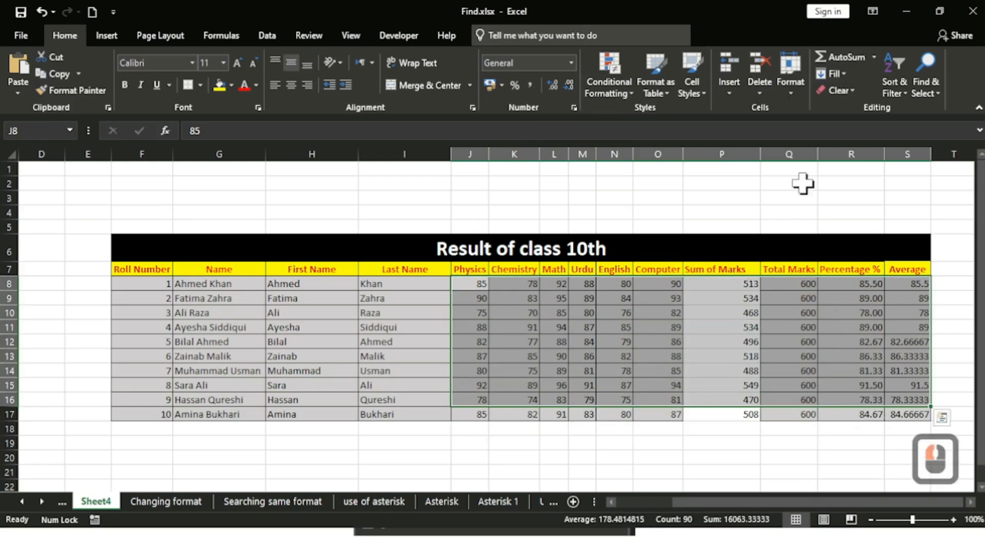
left_click(845, 88)
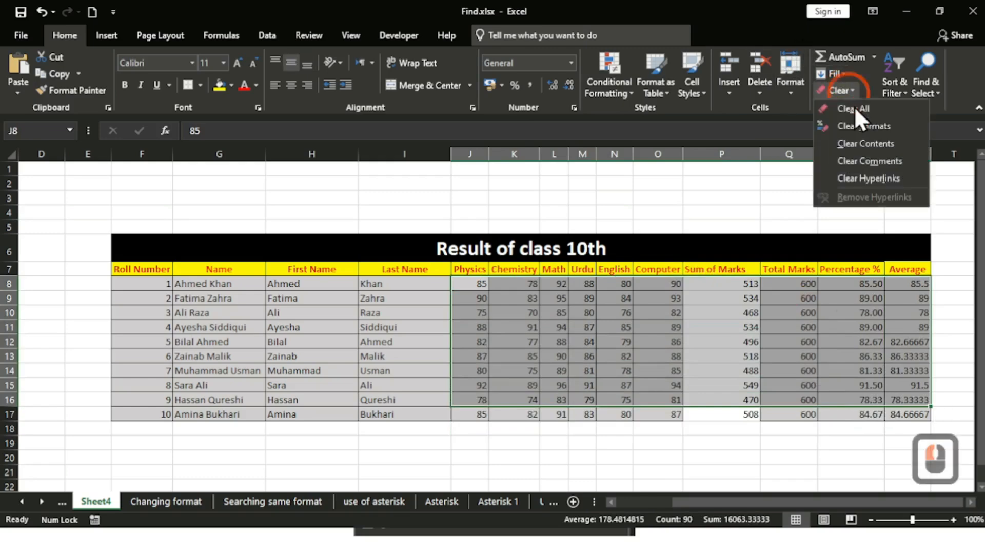
left_click(864, 128)
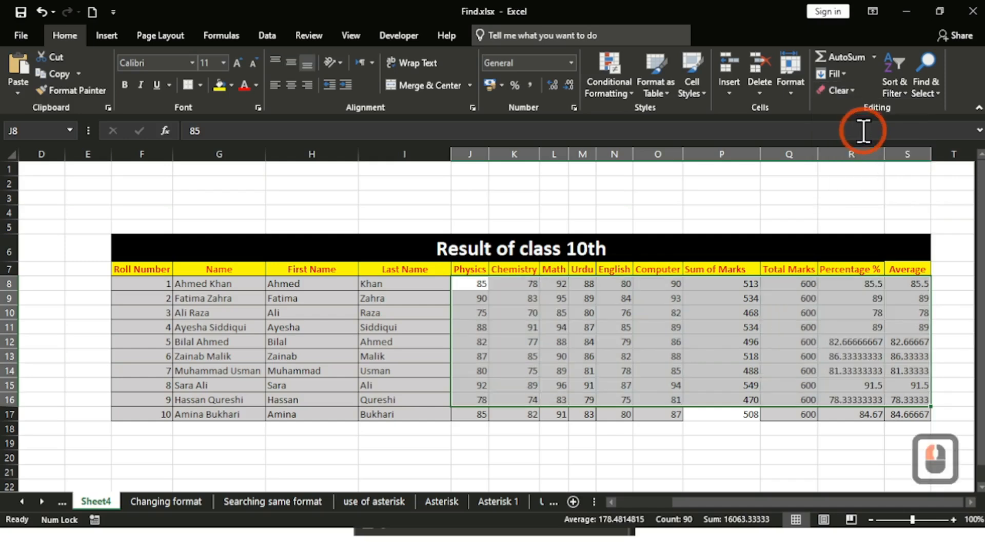
left_click(820, 445)
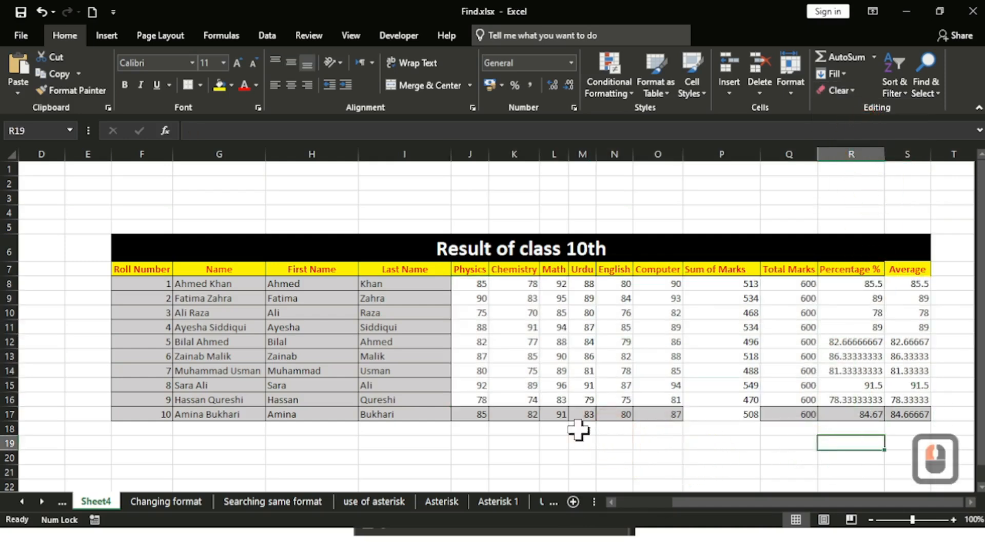
Step: Select row 17's marks through the Average column and clear their formats
left_click_drag(468, 416, 524, 416)
left_click_drag(602, 418, 907, 415)
left_click(844, 90)
left_click(853, 124)
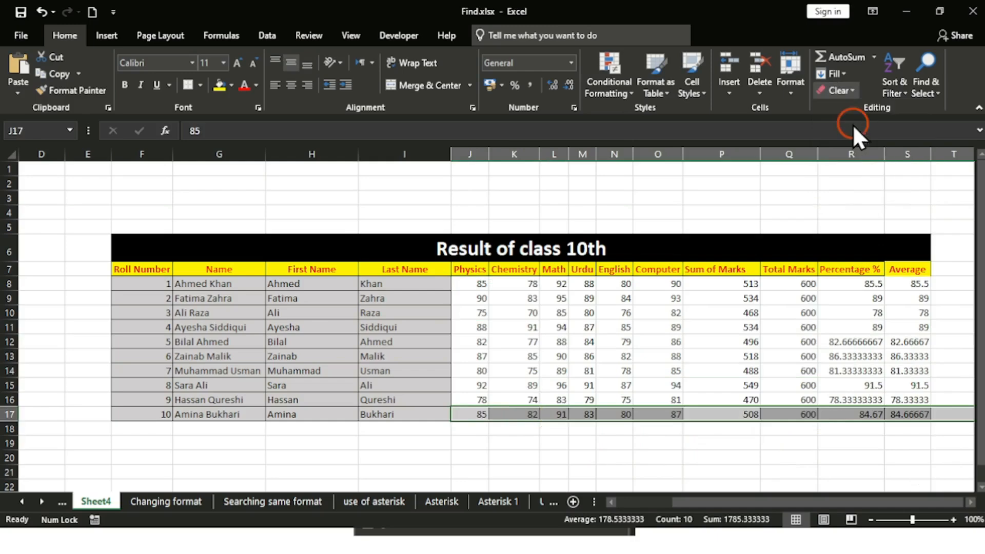
left_click(730, 461)
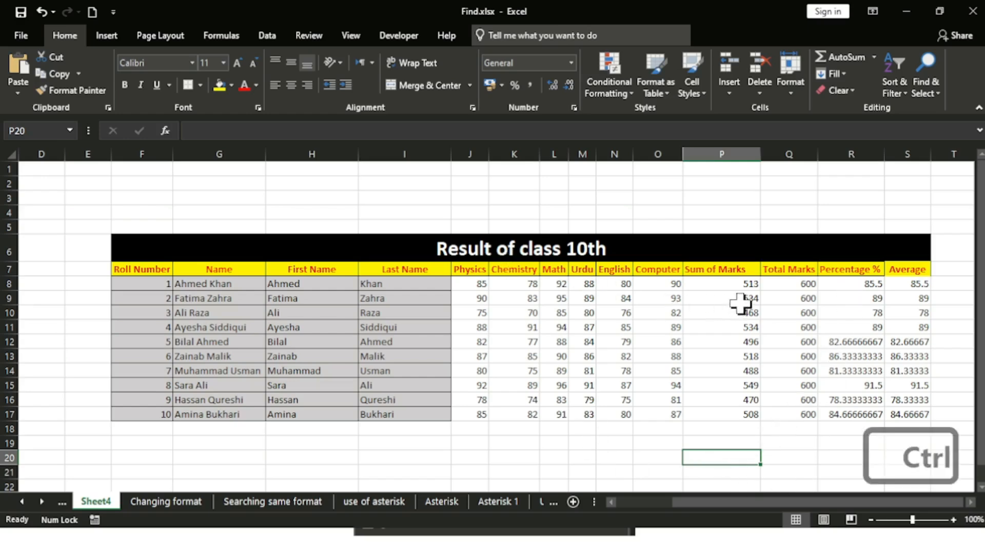
Step: Rerun the 'sum' search from the sheet top, keeping Look in set to Formulas
key("ctrl+f")
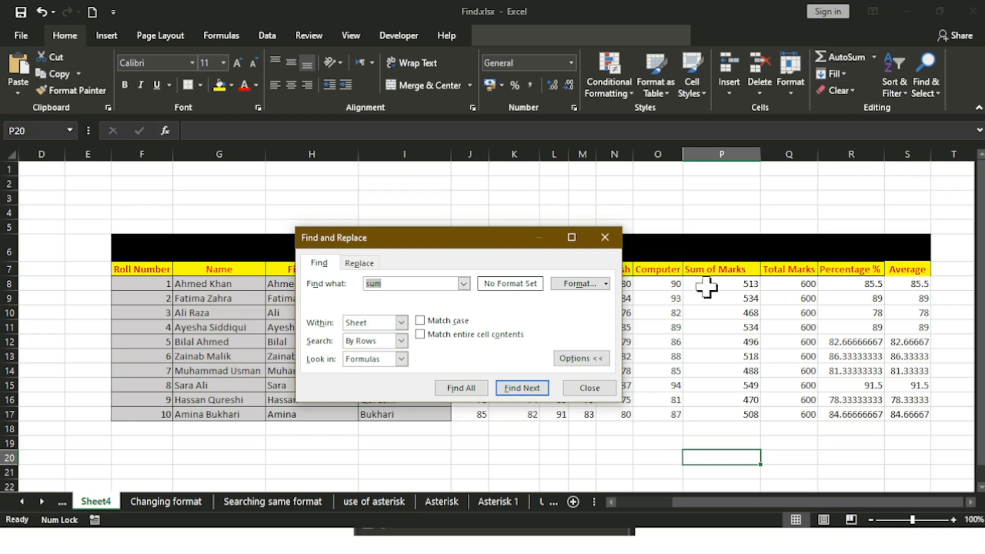
left_click(55, 189)
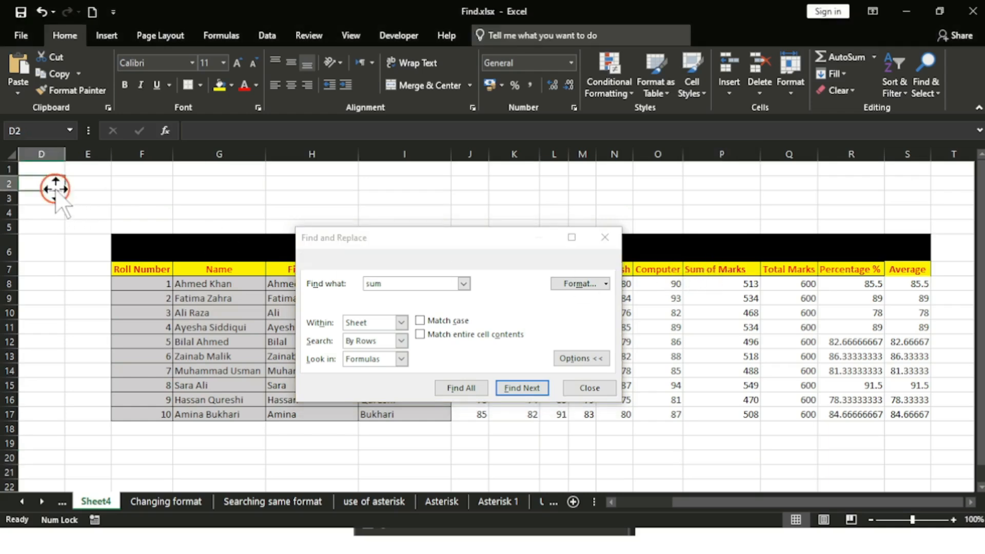
left_click(531, 392)
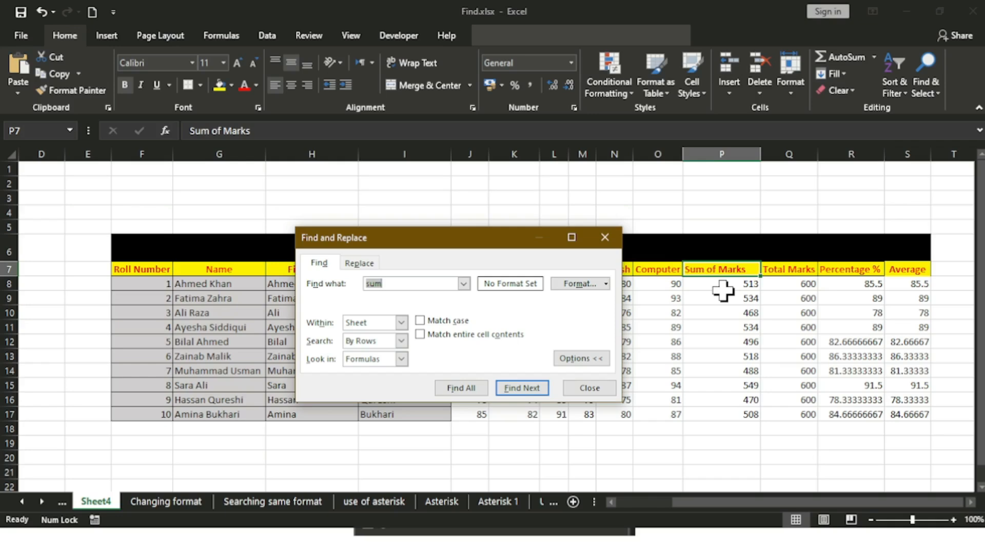
left_click(534, 394)
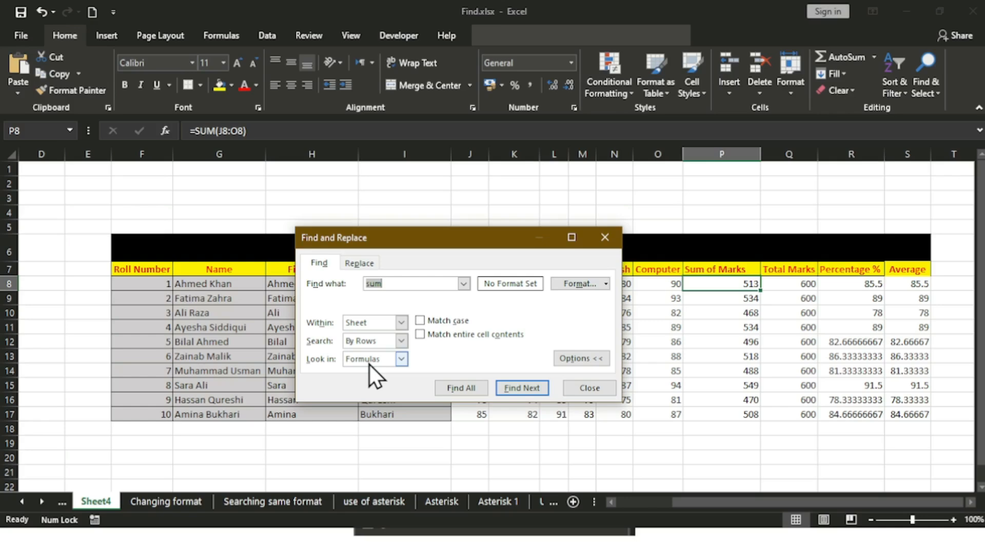
left_click(402, 358)
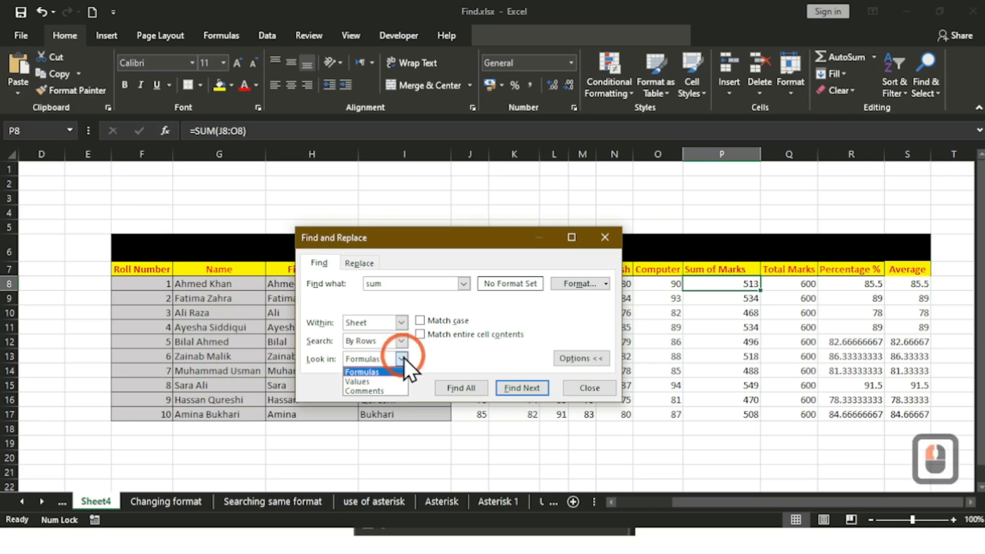
left_click(404, 358)
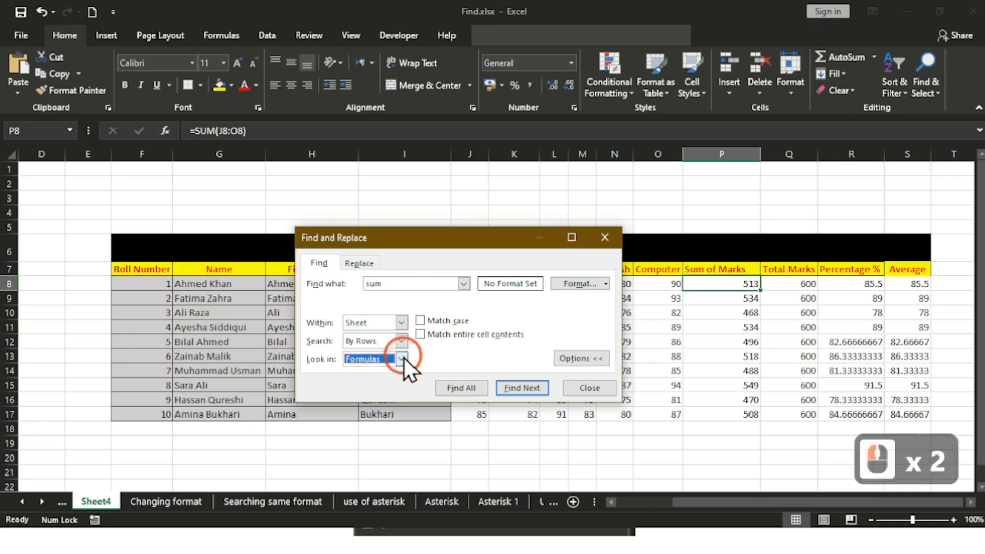
Step: Step through the SUM formulas from P9 down to P17
left_click(510, 387)
left_click(510, 386)
left_click(510, 386)
left_click(509, 386)
left_click(510, 387)
left_click(509, 387)
left_click(510, 387)
left_click(510, 386)
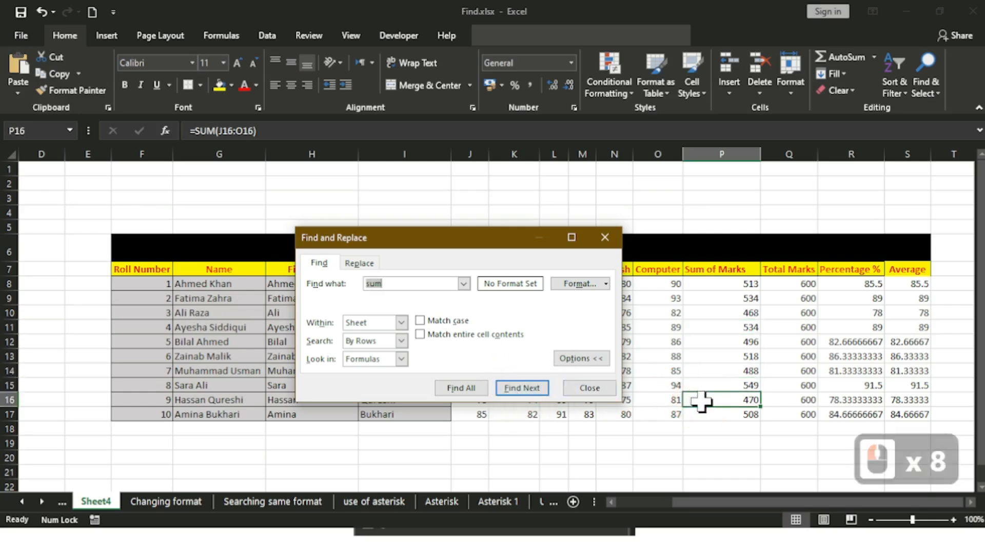
left_click(513, 392)
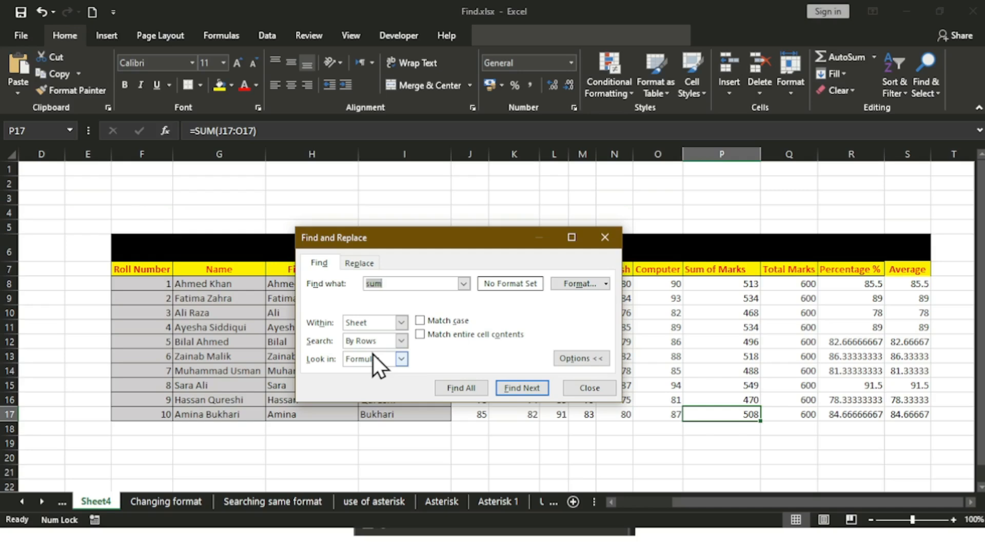
left_click(435, 281)
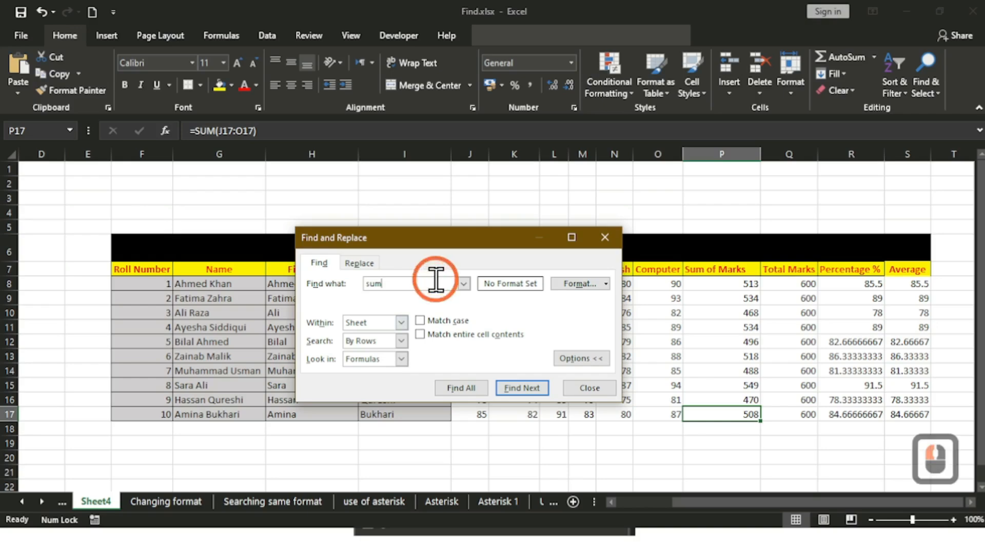
Step: Replace the search term with 'Average' and search formulas from the top of the sheet
key("BackSpace")
key("BackSpace")
key("BackSpace")
key("BackSpace")
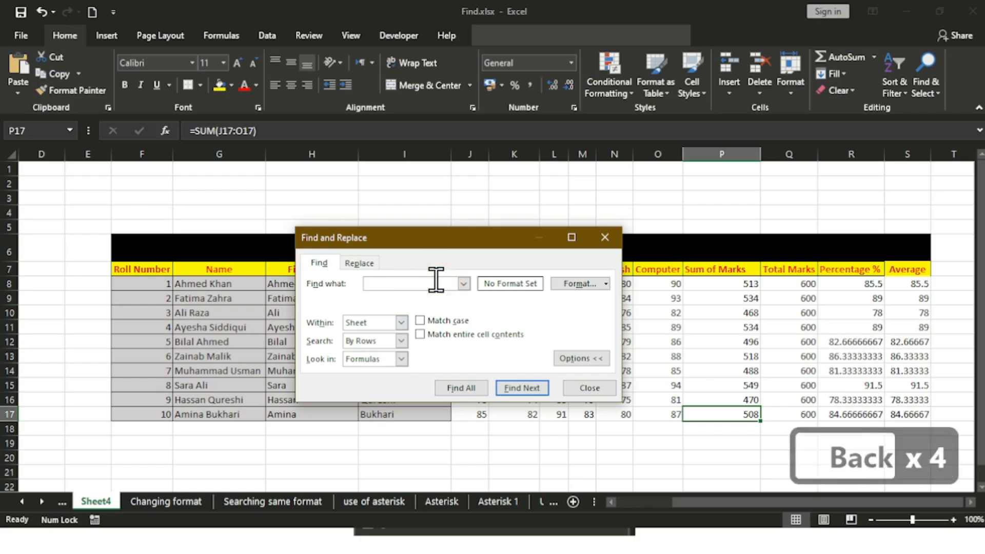
type("Average")
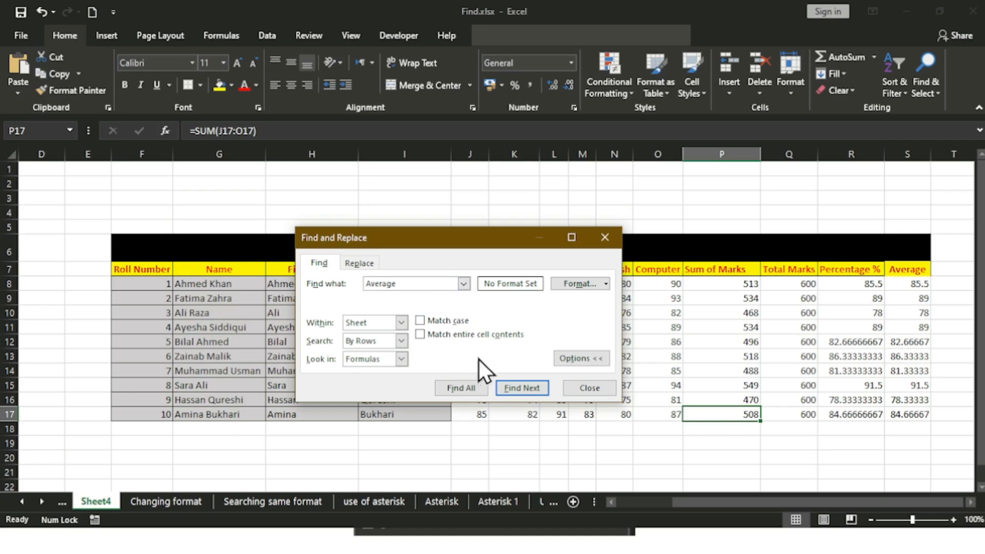
left_click(530, 389)
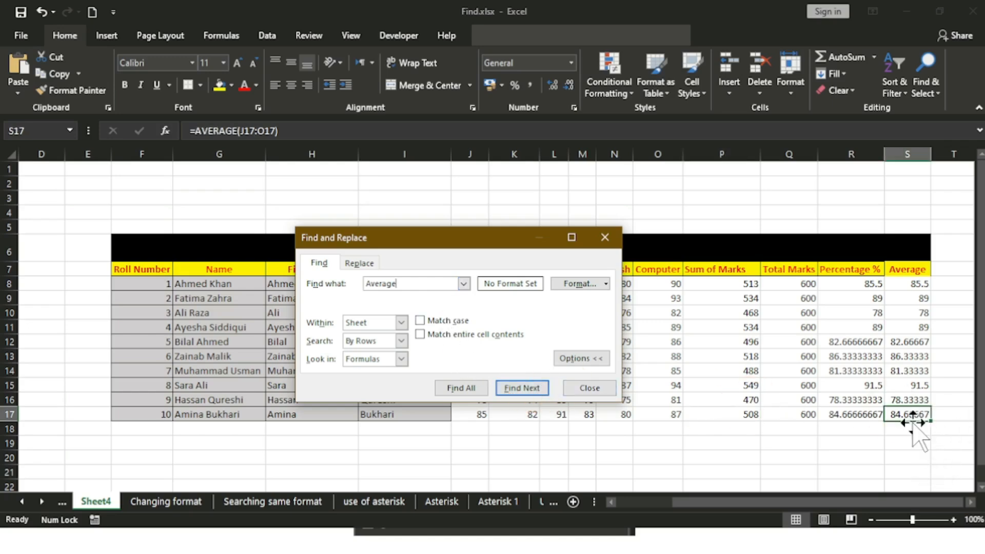
left_click(92, 192)
left_click(517, 389)
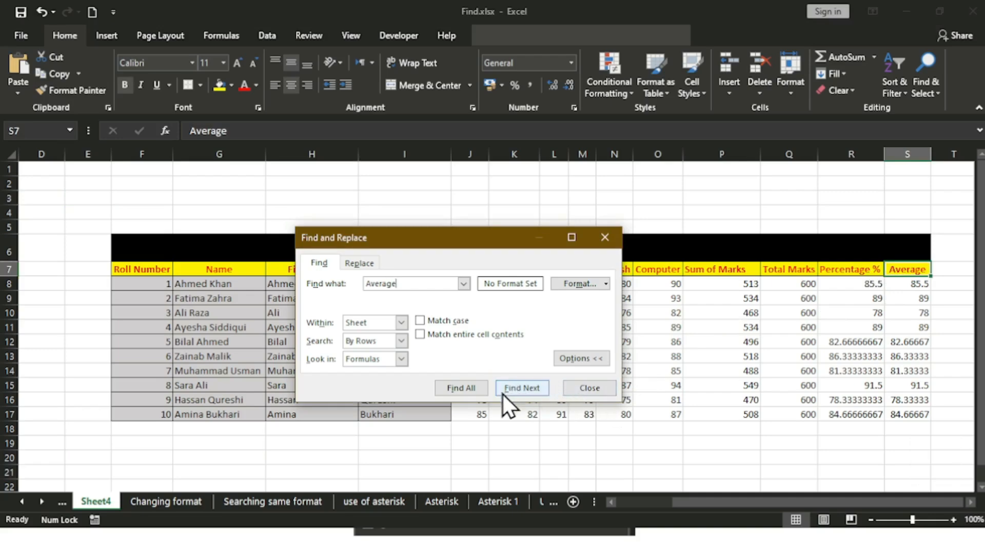
Step: Step through each Average formula down column S from S8 to S17
left_click(517, 392)
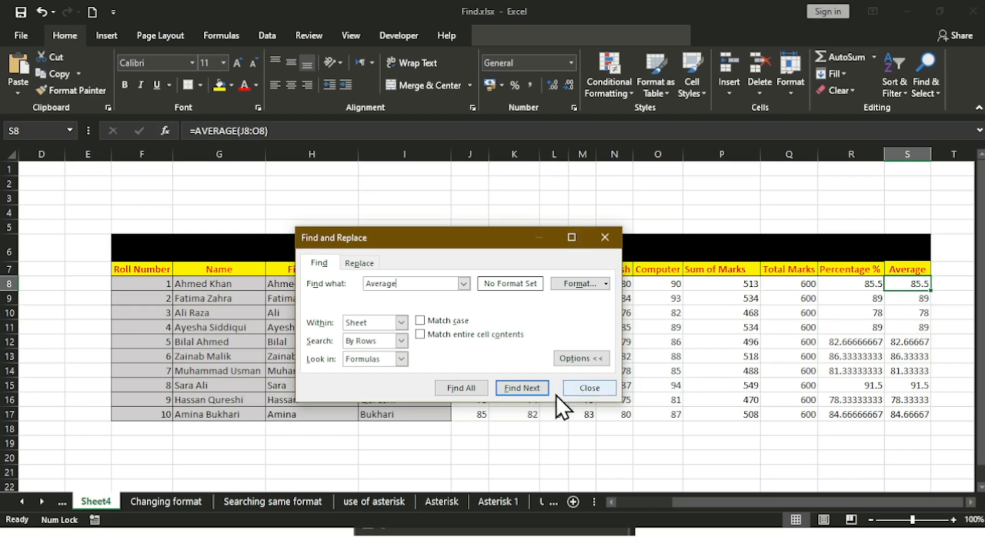
left_click(536, 393)
left_click(536, 392)
left_click(537, 392)
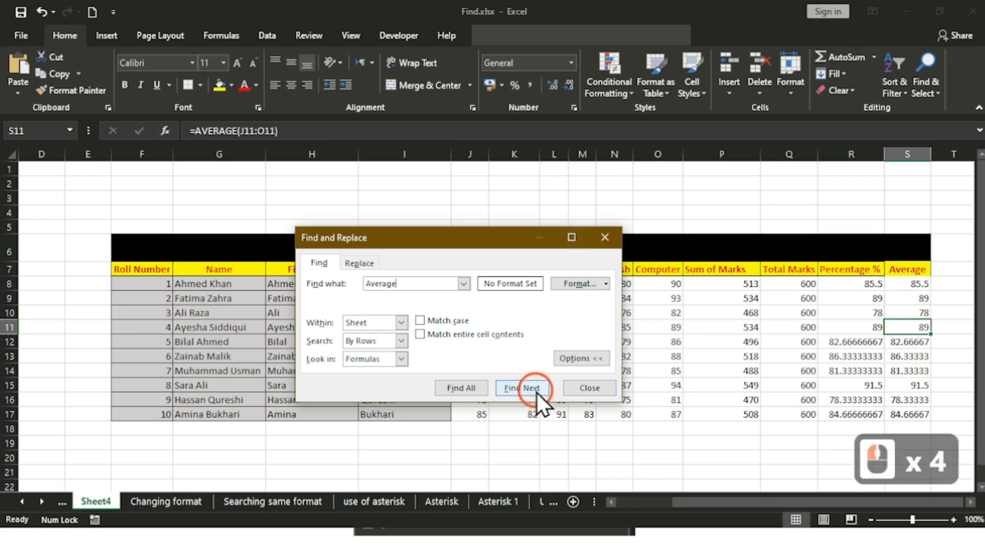
left_click(536, 393)
left_click(536, 392)
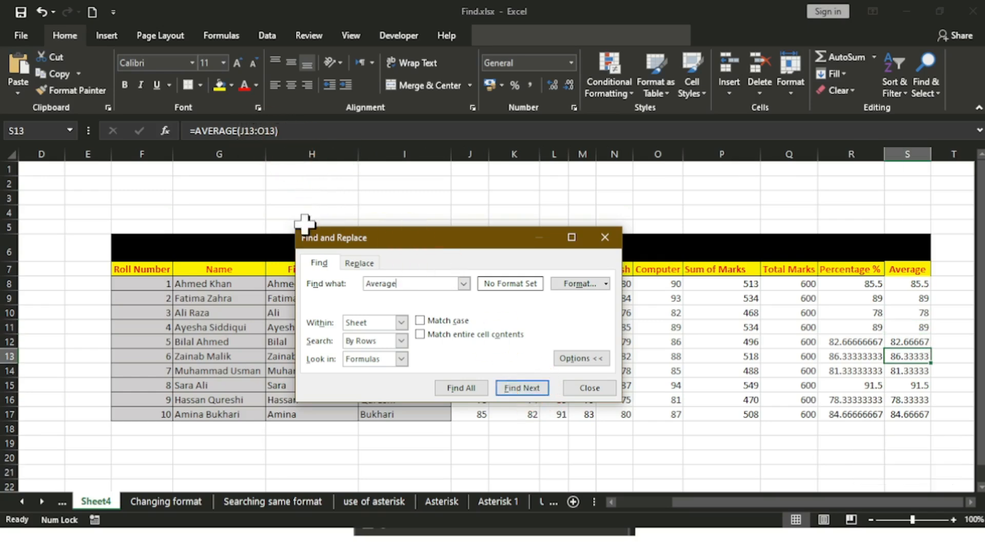
left_click(513, 389)
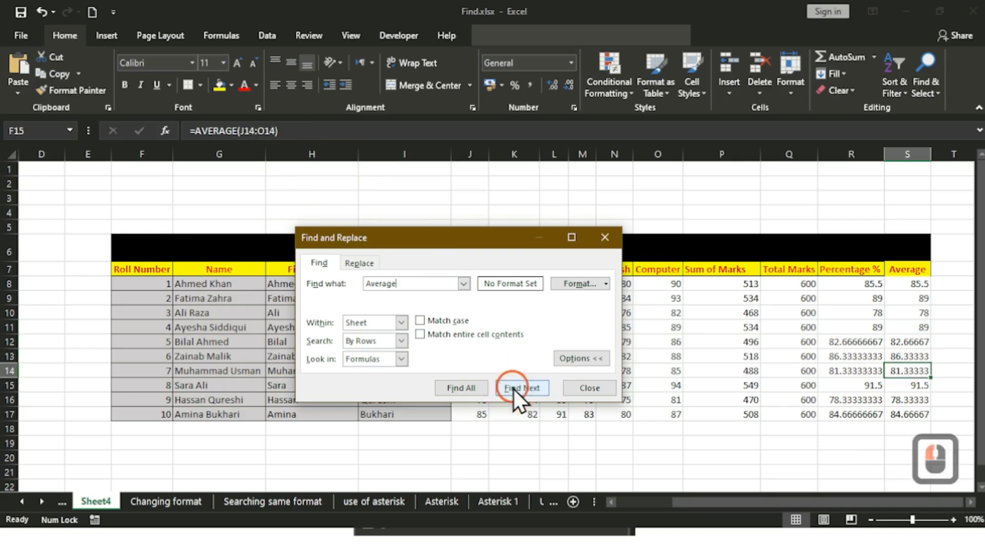
left_click(512, 389)
left_click(513, 388)
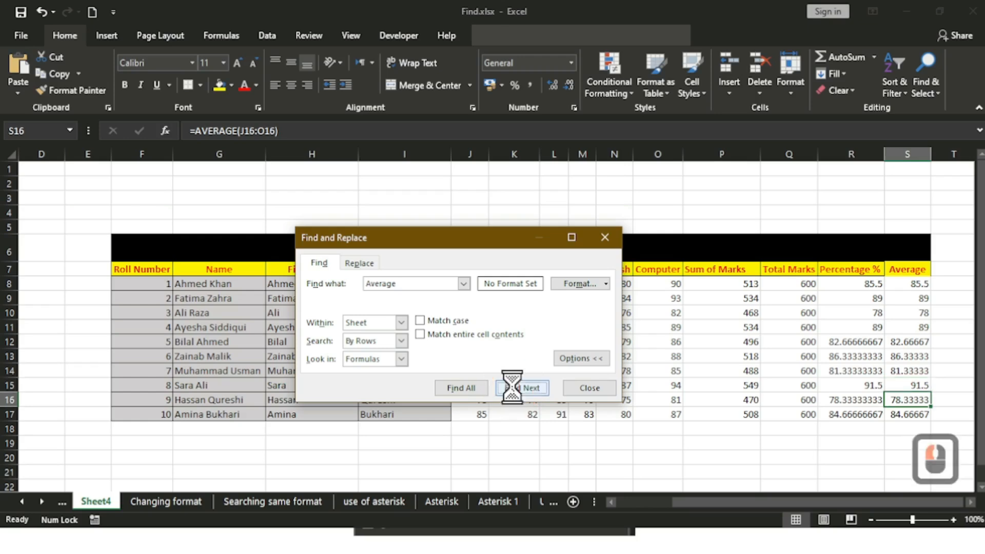
left_click(513, 388)
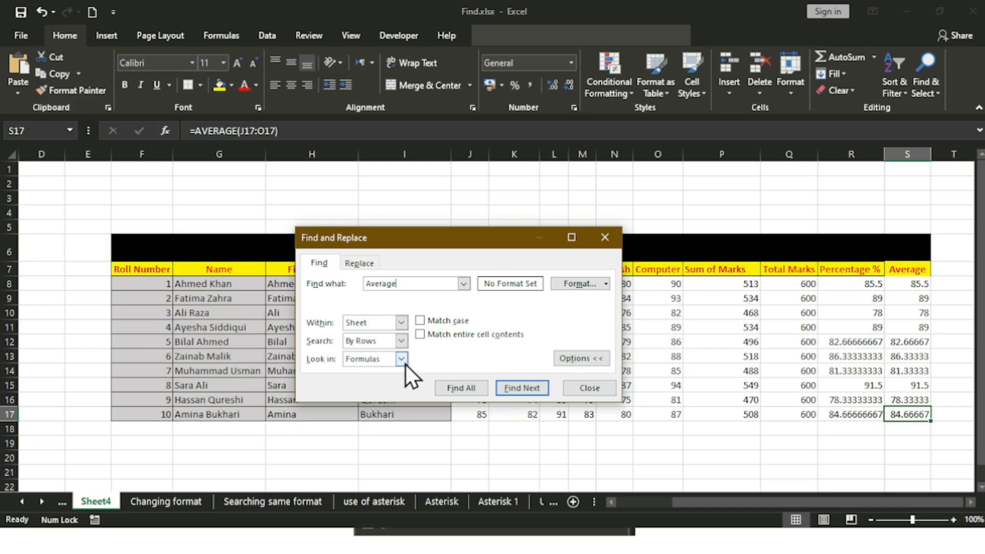
Step: Restart from the top of the sheet with Look in set to Values
left_click(84, 182)
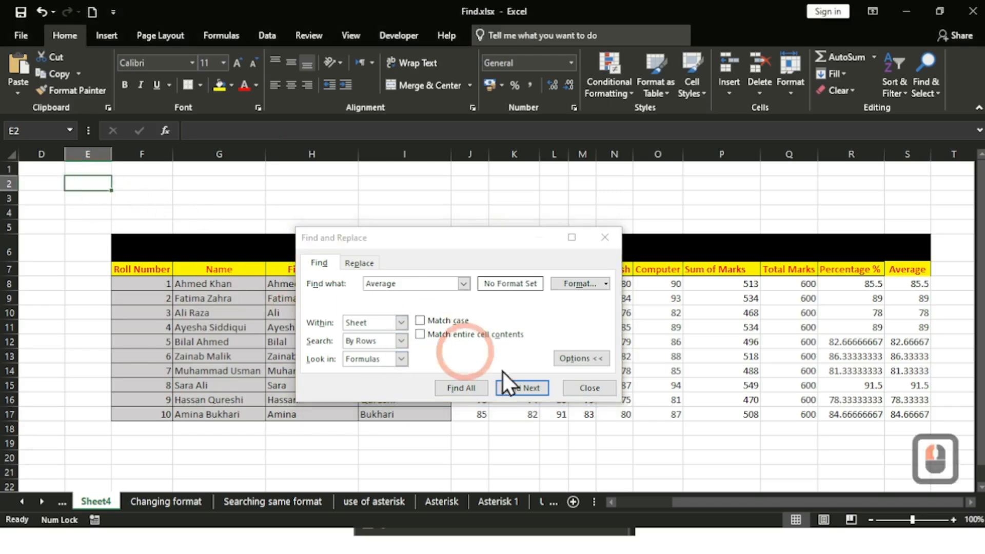
left_click(405, 362)
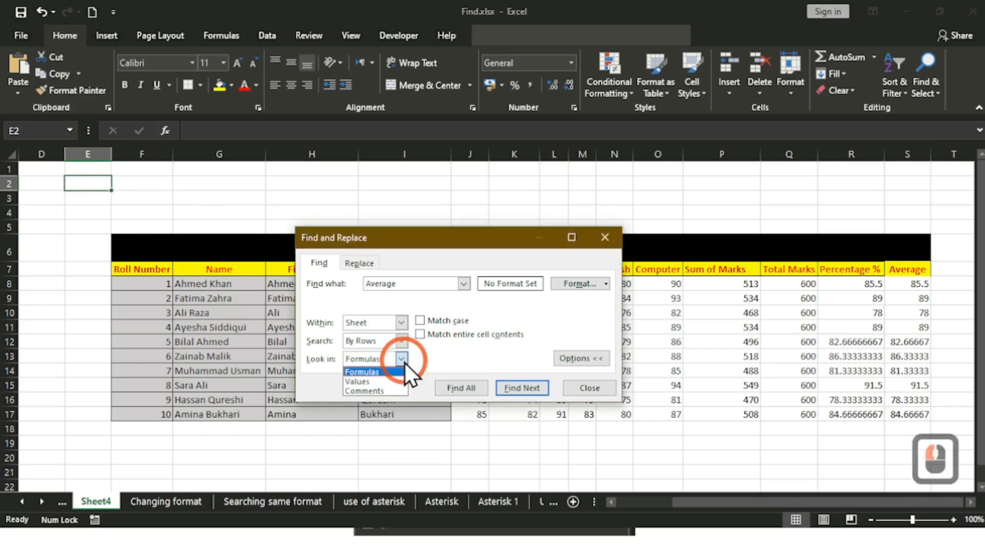
left_click(383, 383)
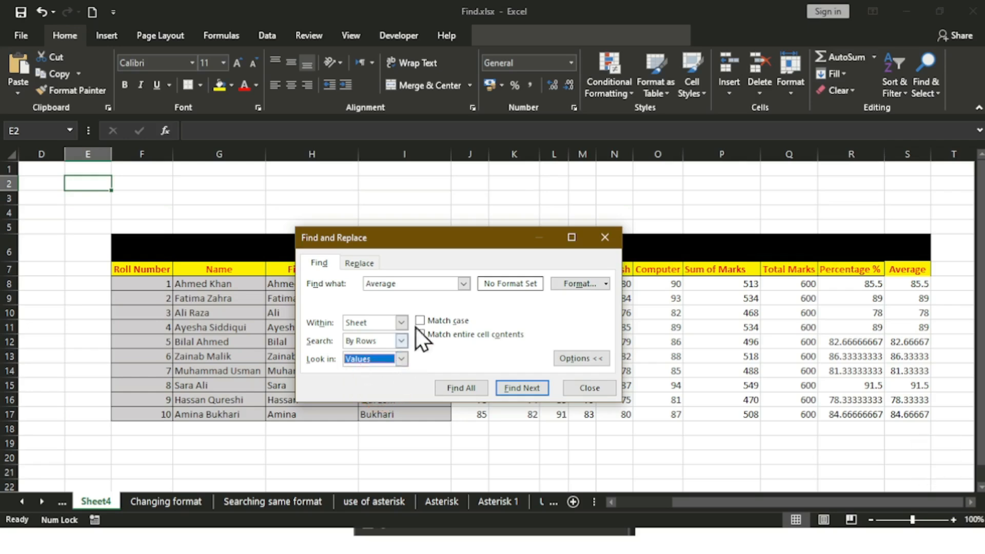
Step: Search values for 'Average' repeatedly, landing only on the Average heading in S7
left_click(418, 282)
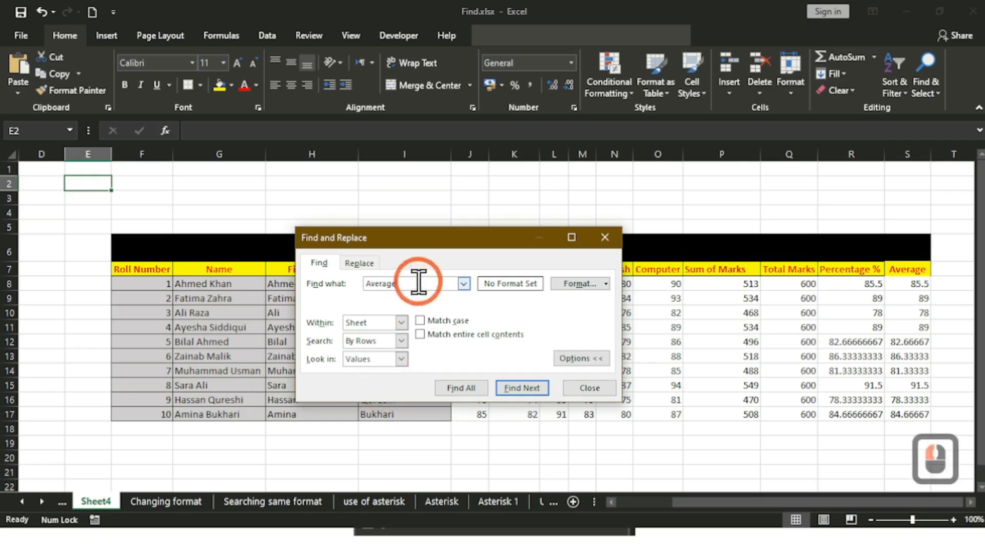
left_click(515, 393)
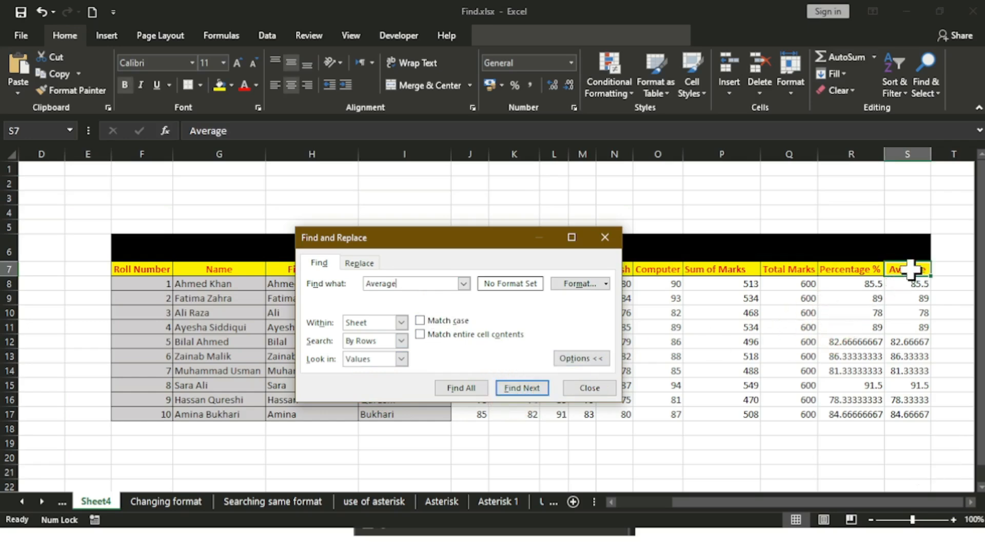
left_click(518, 393)
left_click(519, 391)
left_click(519, 390)
left_click(519, 390)
left_click(519, 392)
left_click(530, 392)
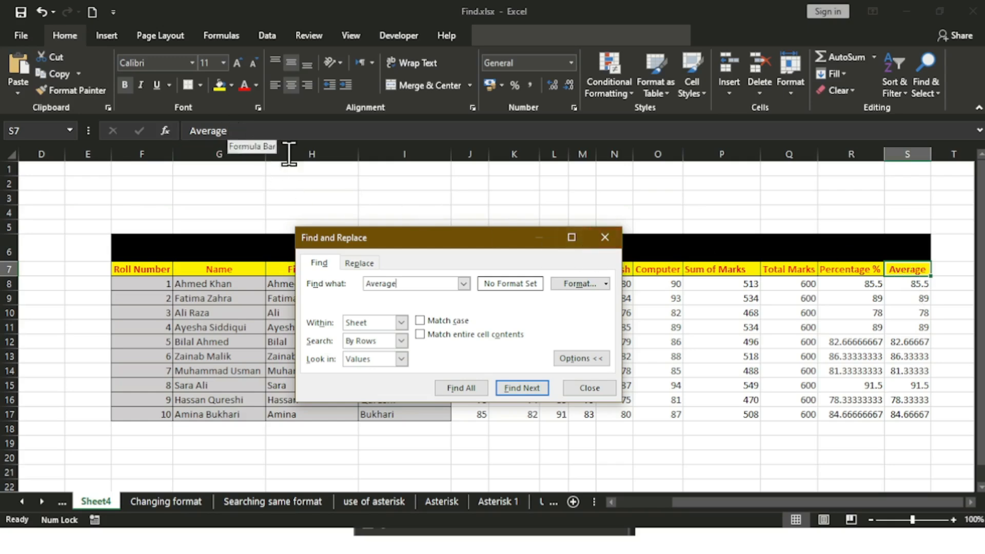
left_click(516, 389)
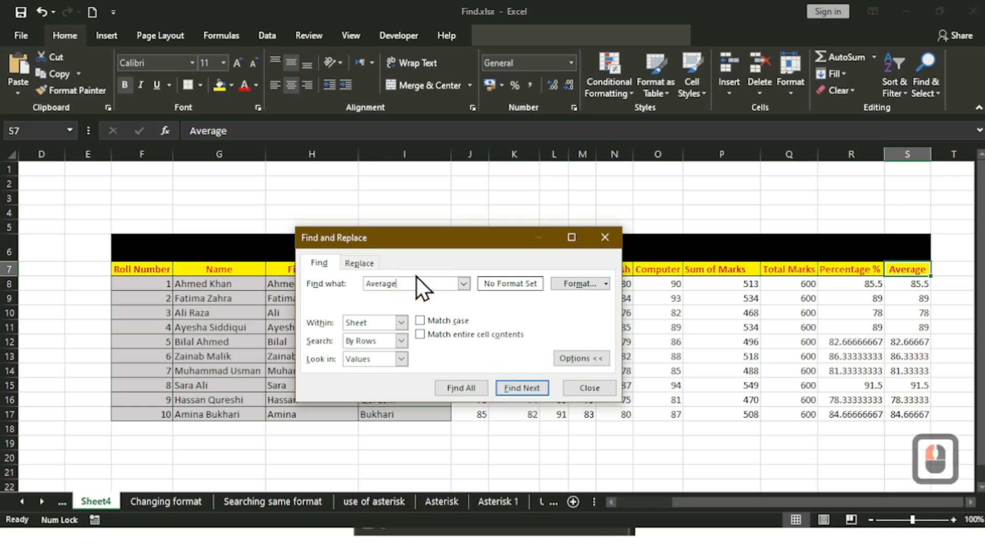
Step: Change the search term to 'sum' and find it among cell values
key("BackSpace")
key("BackSpace")
key("BackSpace")
key("BackSpace")
key("BackSpace")
key("BackSpace")
key("BackSpace")
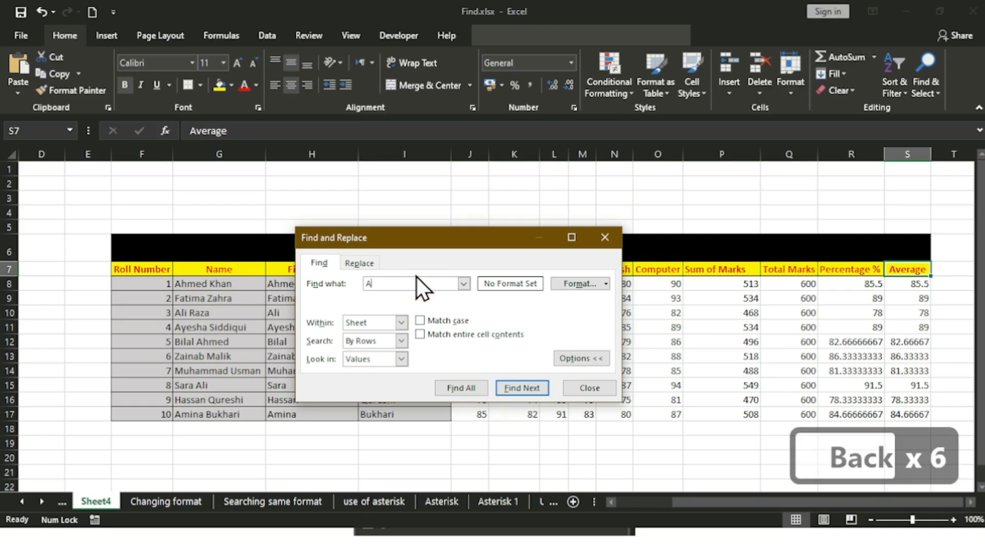
type("sum")
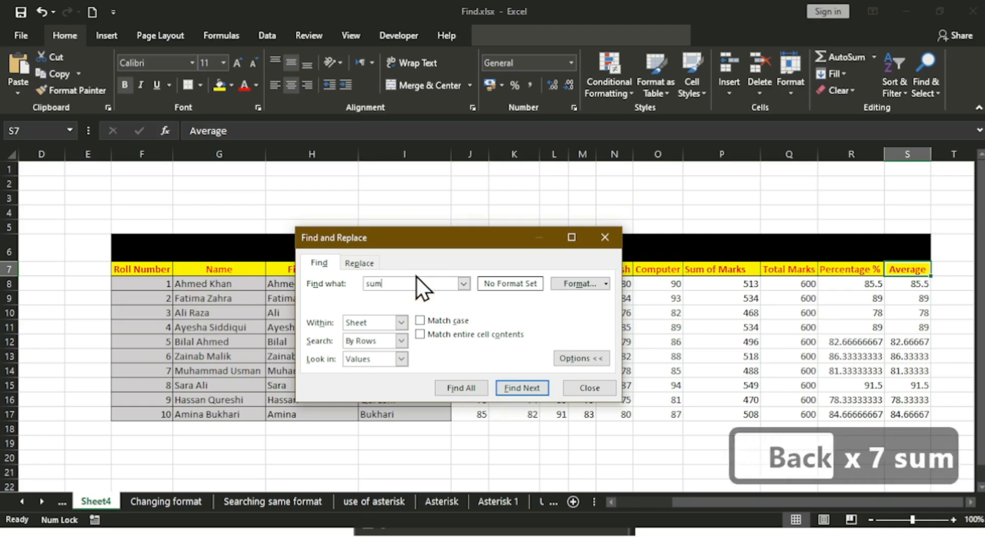
left_click(524, 387)
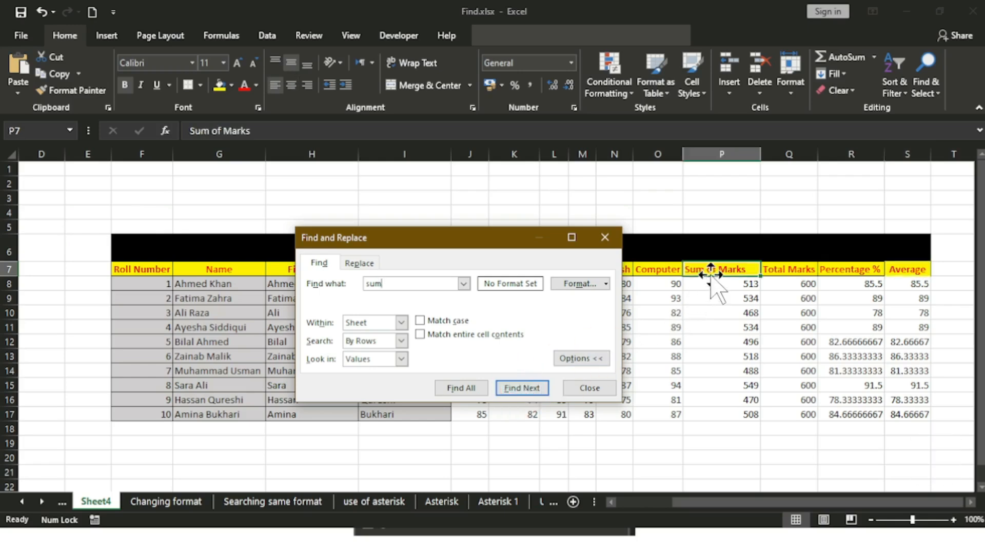
Step: Repeat the values search for 'sum', which keeps returning the Sum of Marks heading in P7
left_click(536, 388)
left_click(536, 389)
left_click(537, 389)
left_click(536, 389)
left_click(536, 389)
left_click(537, 389)
left_click(536, 389)
left_click(537, 389)
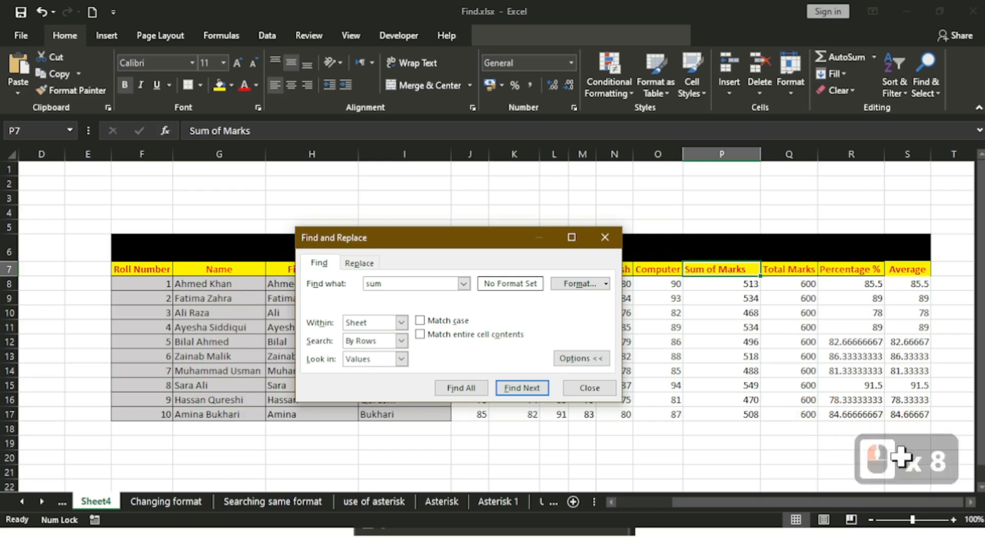
left_click(516, 389)
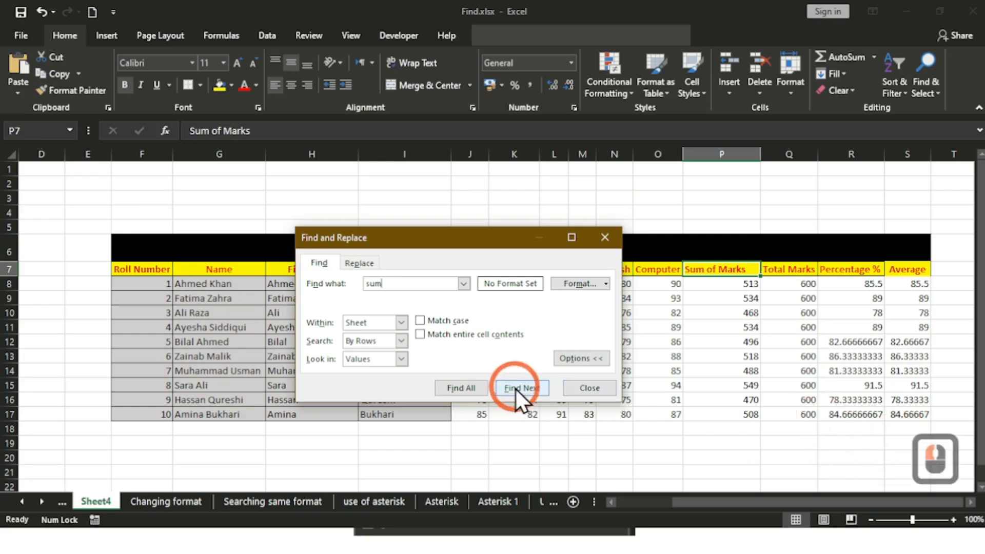
left_click(515, 389)
left_click(515, 389)
left_click(516, 389)
left_click(515, 389)
left_click(515, 389)
left_click(515, 389)
left_click(515, 388)
left_click(515, 388)
left_click(515, 389)
left_click(515, 388)
left_click(515, 389)
left_click(515, 389)
left_click(515, 389)
left_click(515, 389)
left_click(516, 389)
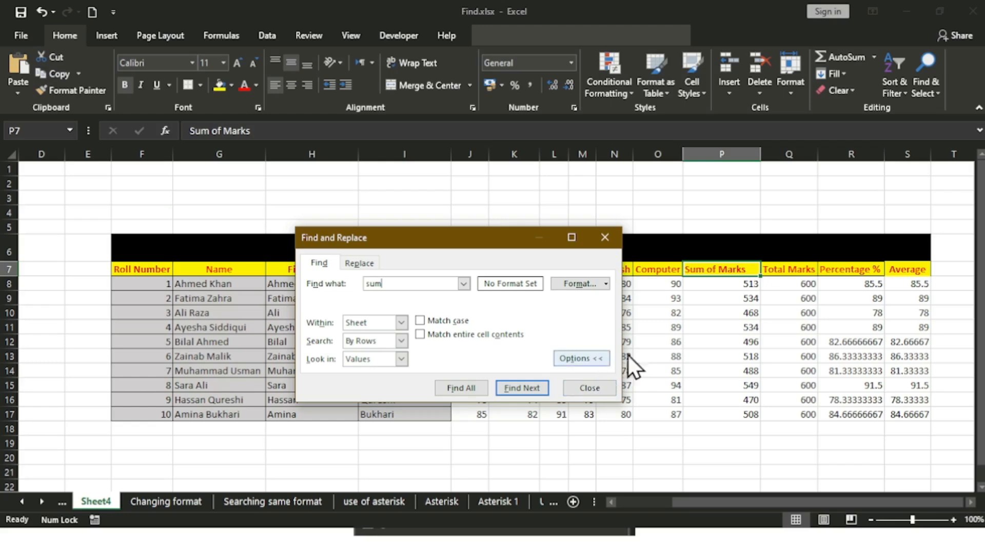
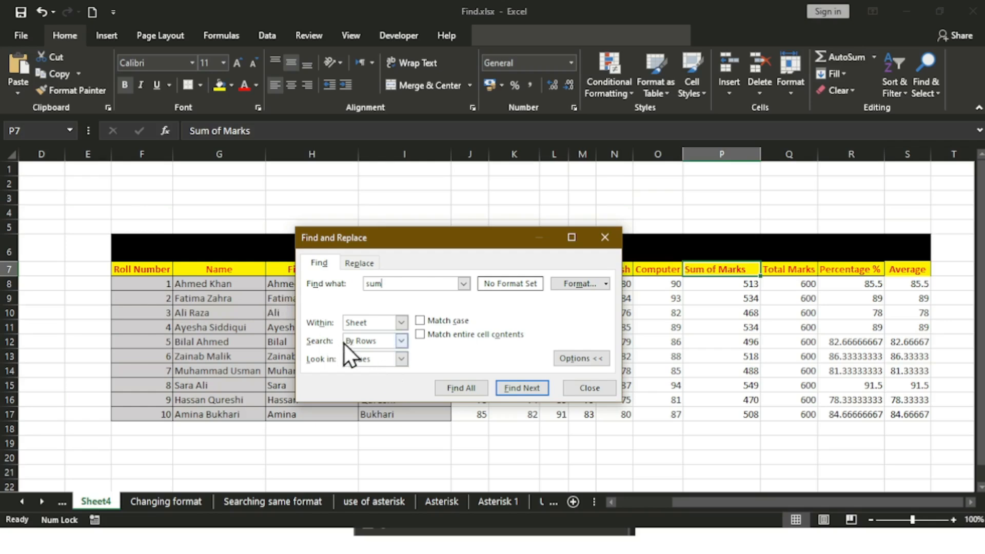
Step: Search formulas for 'sum' to reach the =SUM(J8:O8) formula in P8, then close Find and Replace
left_click(401, 359)
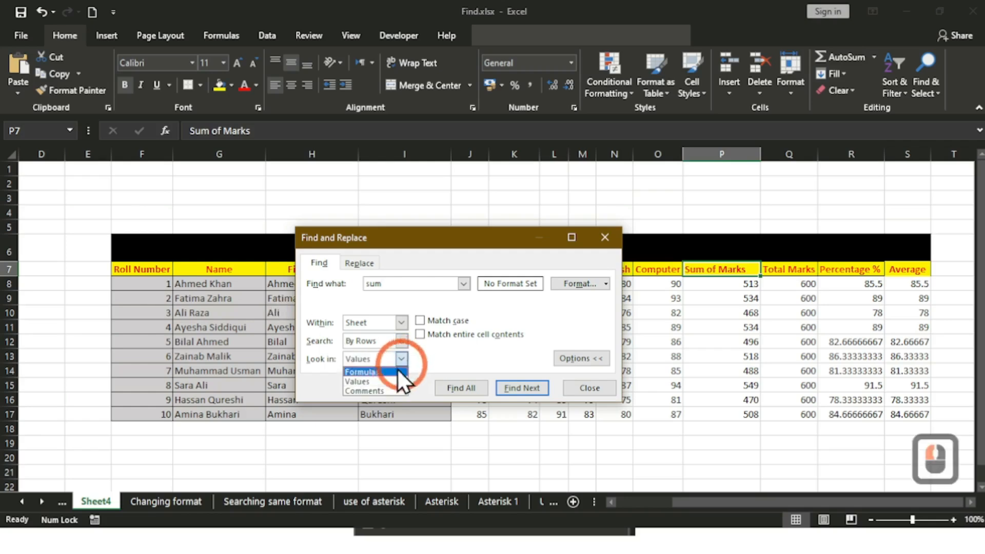
left_click(362, 369)
left_click(90, 198)
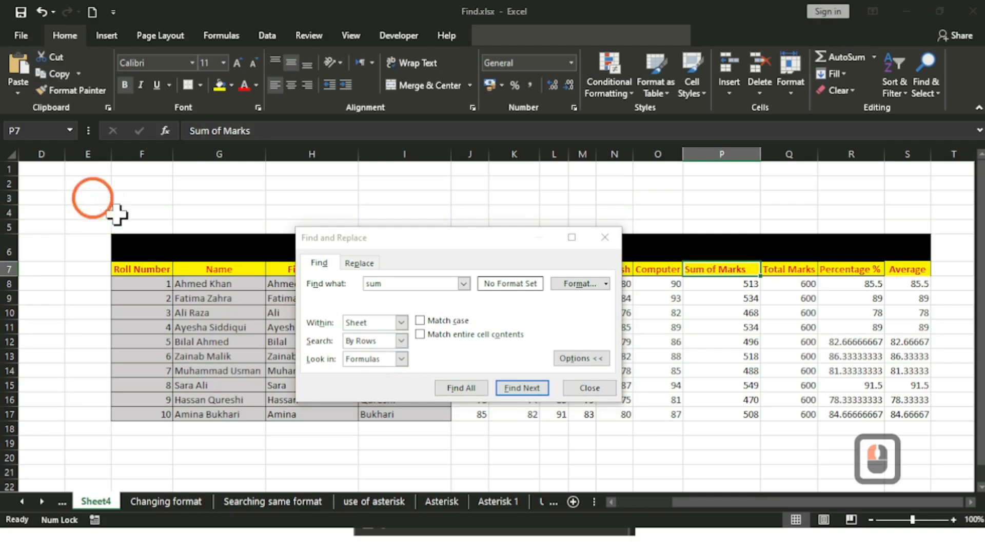
left_click(525, 390)
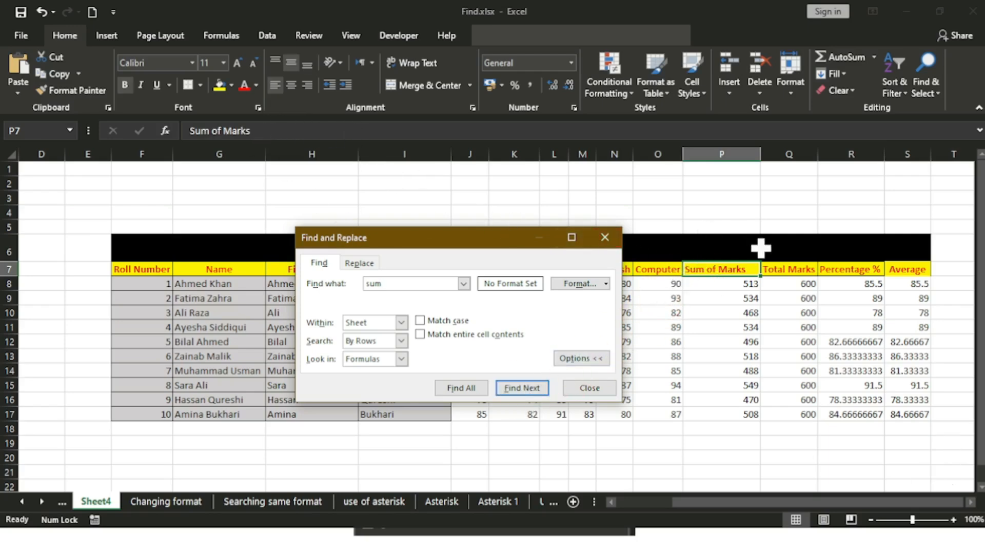
left_click(508, 394)
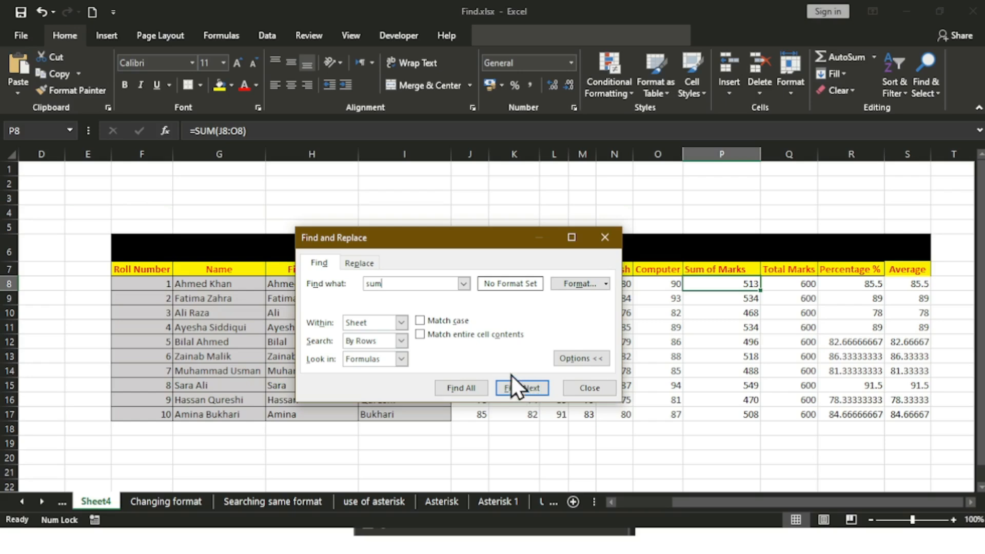
left_click(402, 359)
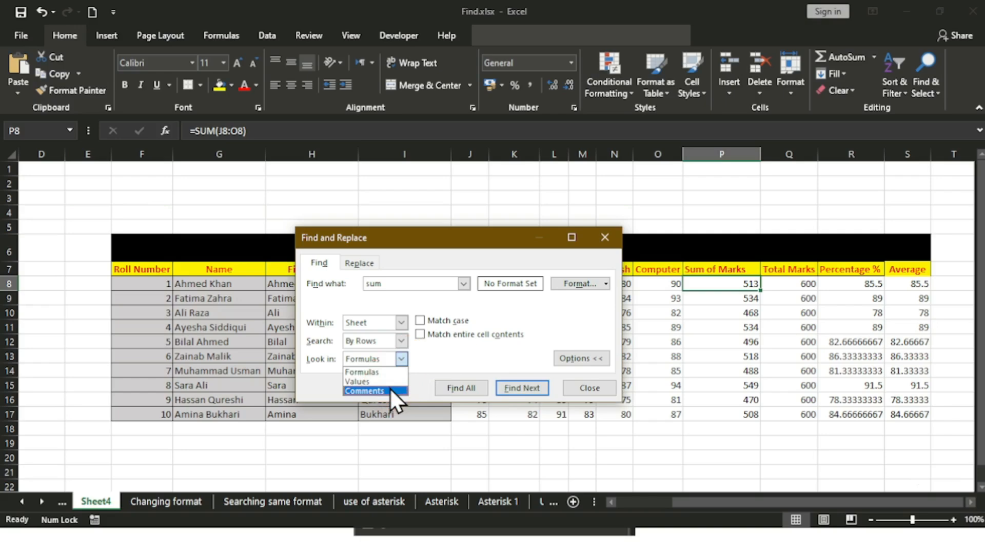
left_click(596, 387)
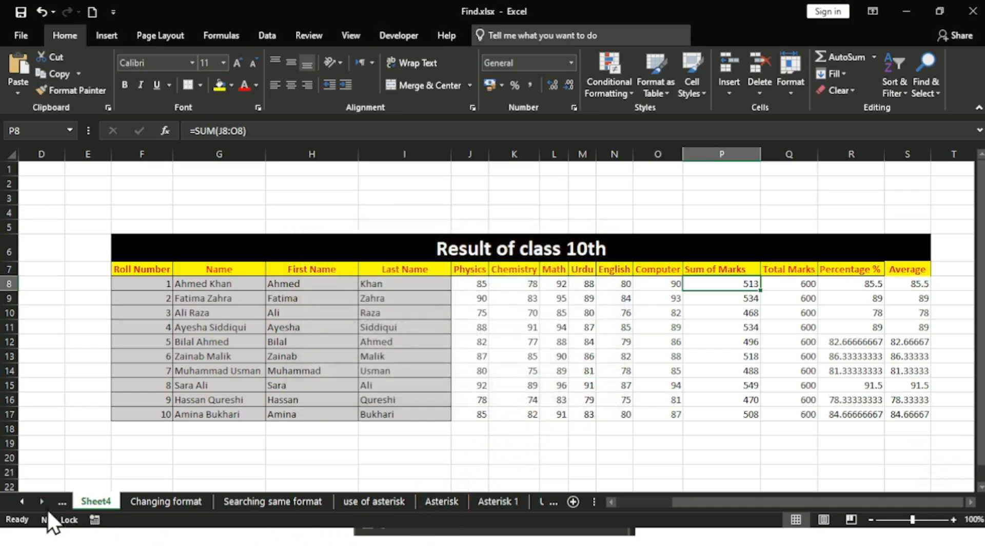
Step: Scroll the sheet tabs back and switch to Sheet1
left_click(25, 501)
left_click(25, 501)
left_click(25, 501)
left_click(24, 501)
left_click(122, 501)
left_click(91, 501)
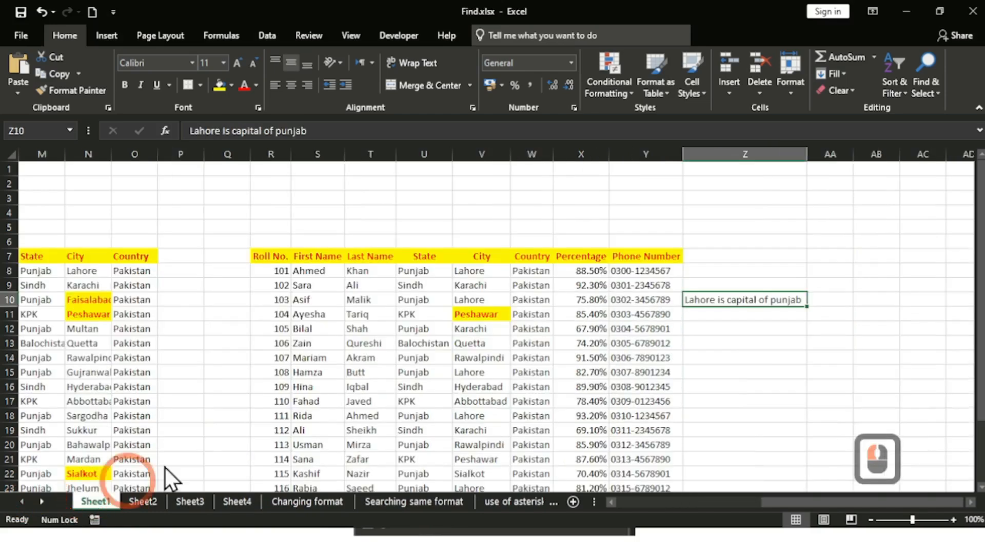
Step: Bring the table's leftmost columns into view and show the Review ribbon tools
left_click(614, 501)
left_click(613, 501)
left_click(613, 502)
left_click(613, 501)
left_click(613, 502)
left_click(613, 501)
left_click(614, 501)
left_click(614, 502)
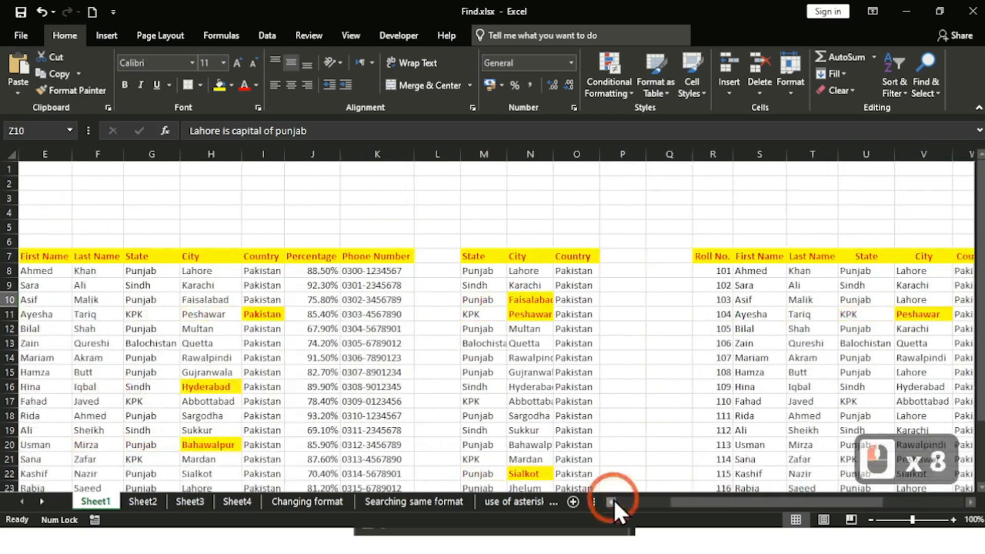
left_click(614, 502)
left_click(613, 502)
left_click(613, 502)
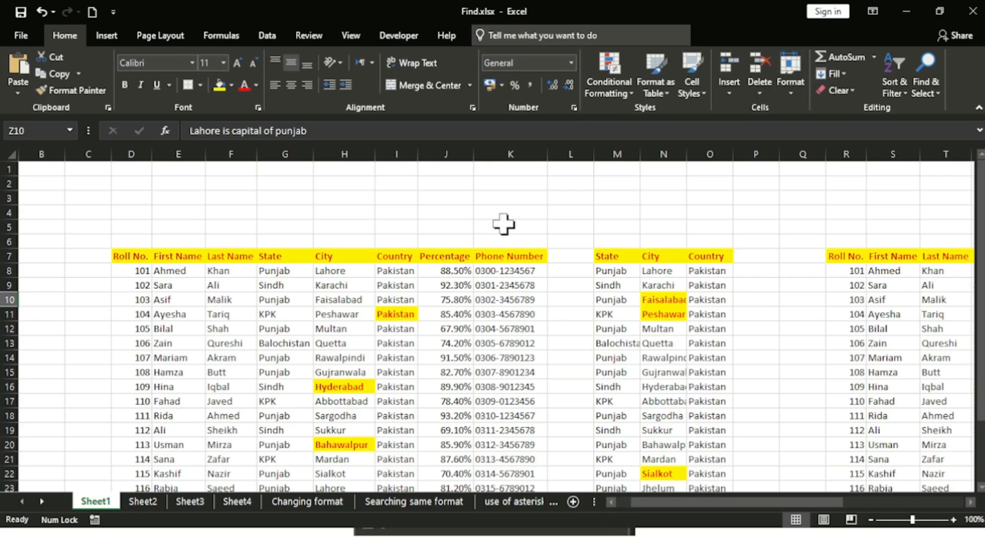
left_click(323, 33)
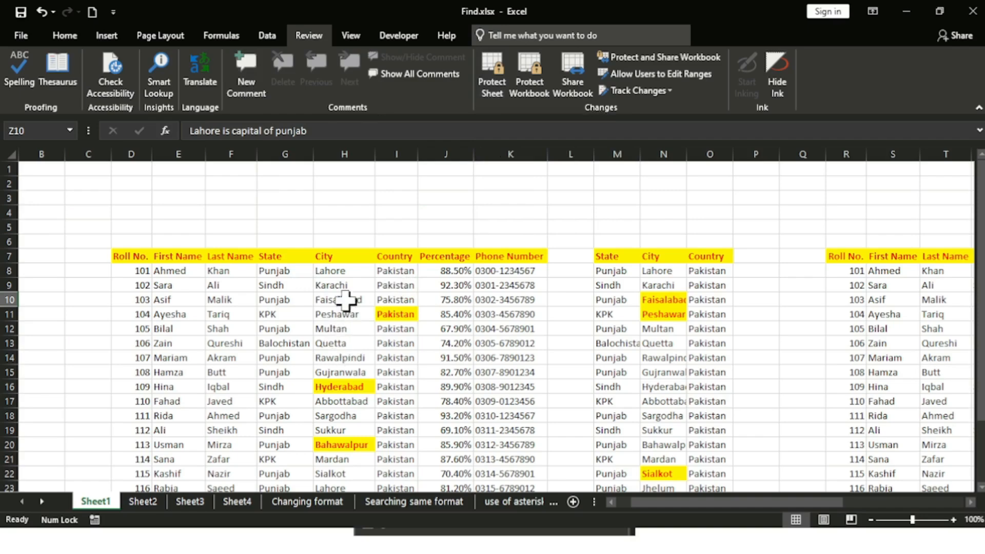
Step: Add a comment reading 'capital of punjab' to the Lahore cell H8
left_click(340, 268)
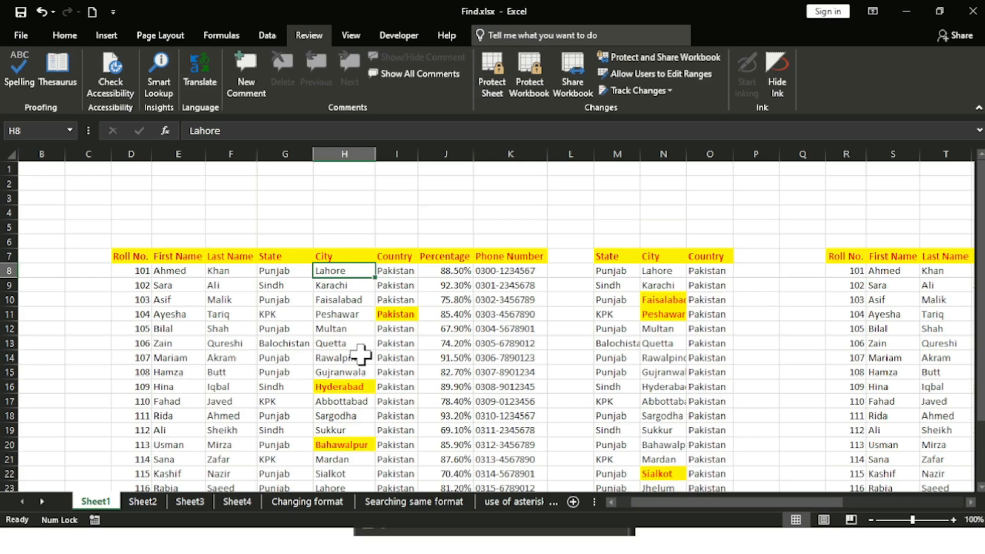
right_click(345, 268)
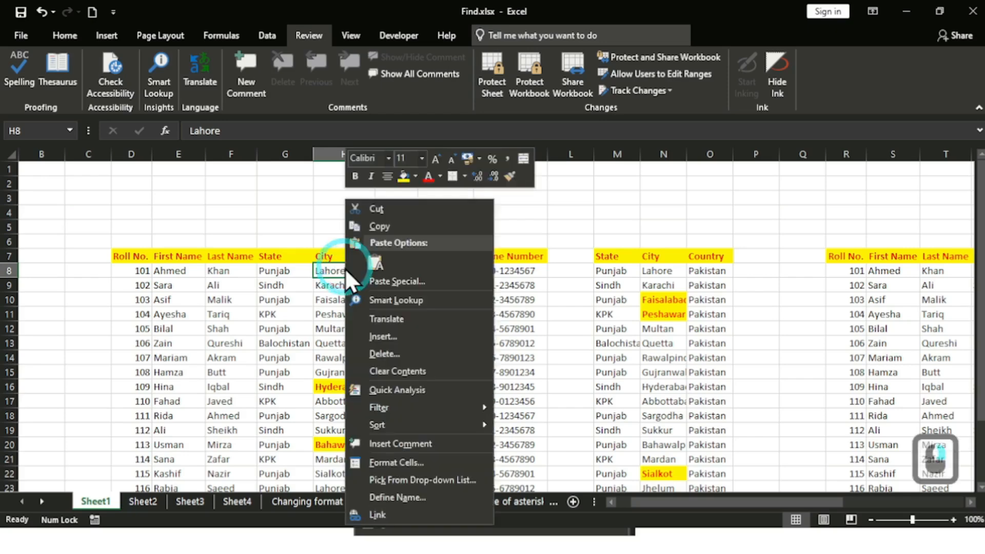
left_click(396, 445)
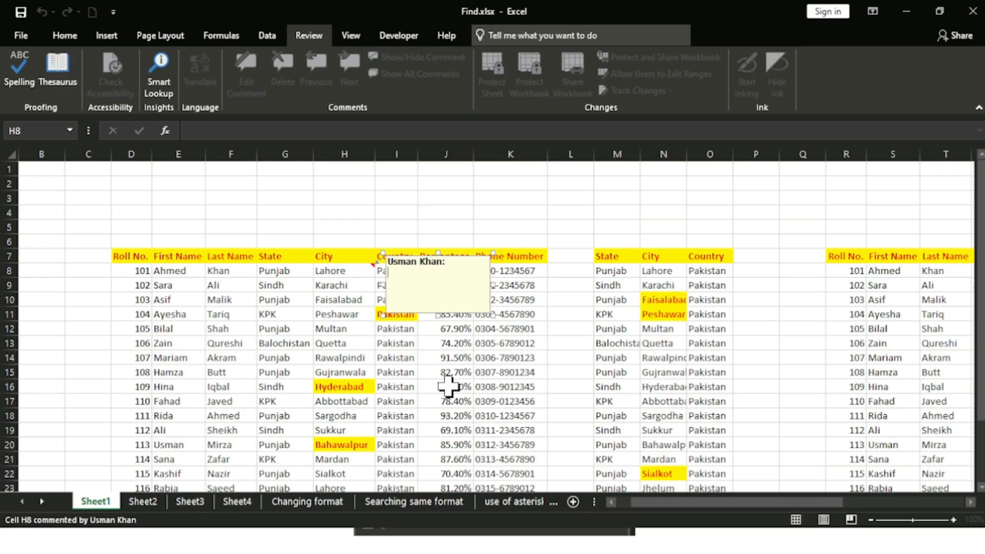
type("capital of punjab")
key("Return")
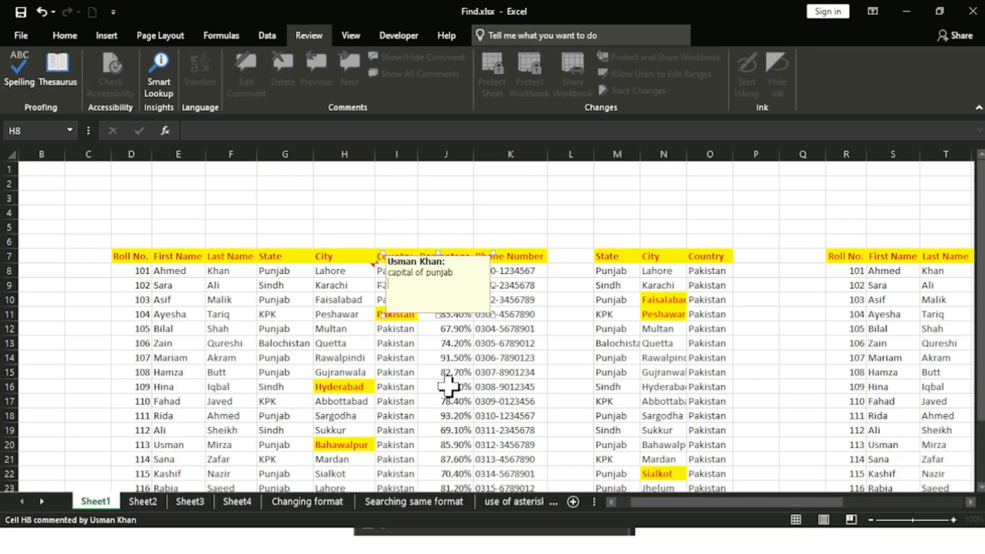
key("BackSpace")
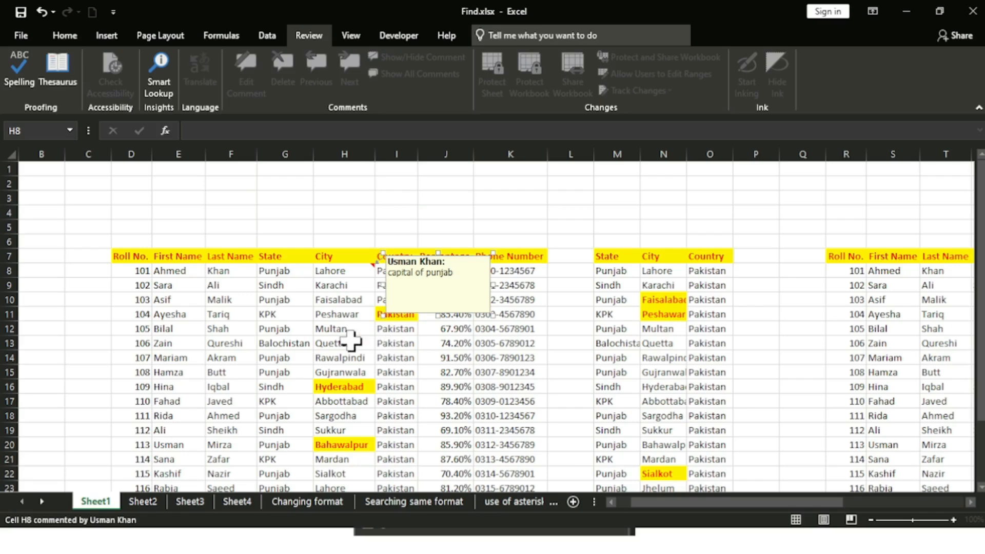
Step: Finish the H8 comment by selecting H13, then zoom Sheet1 in to 240%
left_click(356, 342)
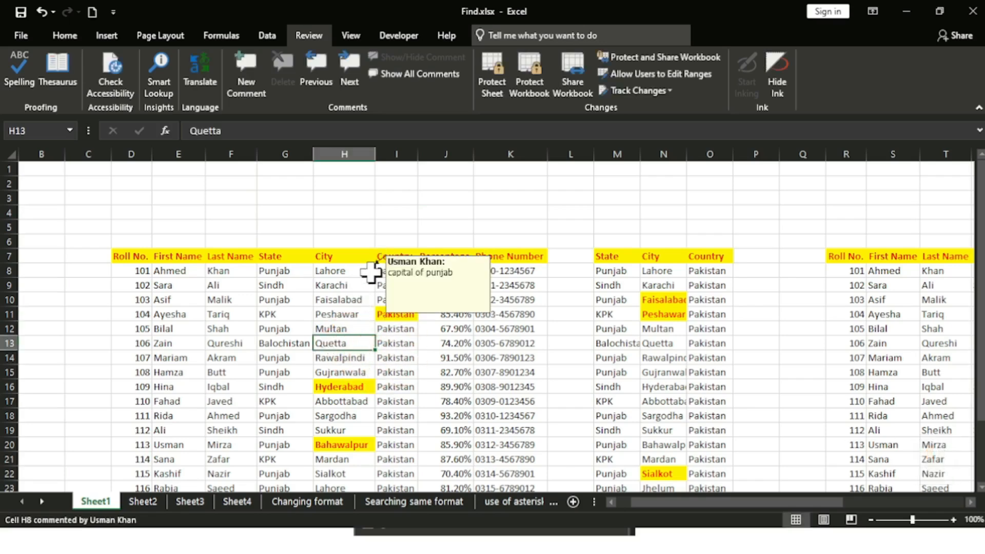
mouse_move(365, 274)
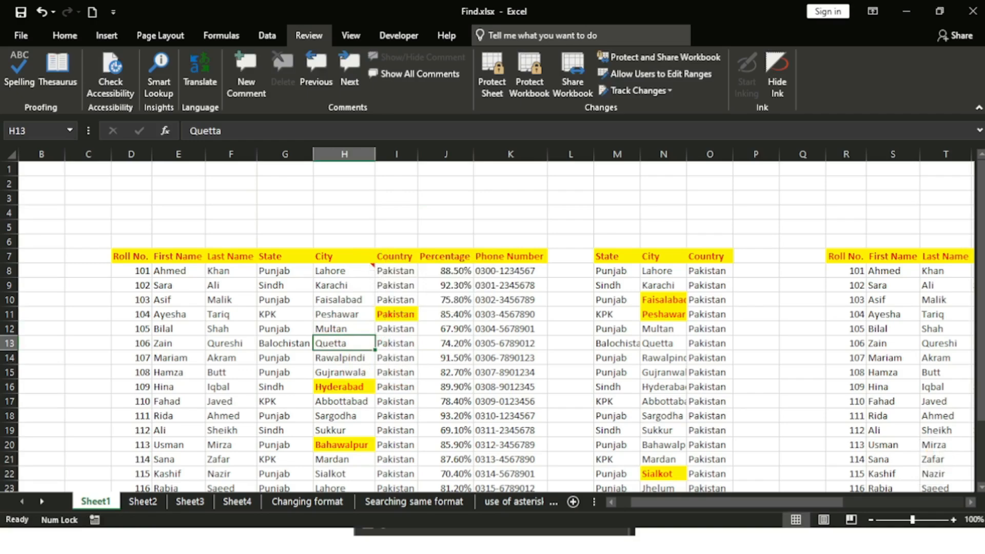
left_click(952, 519)
left_click(953, 519)
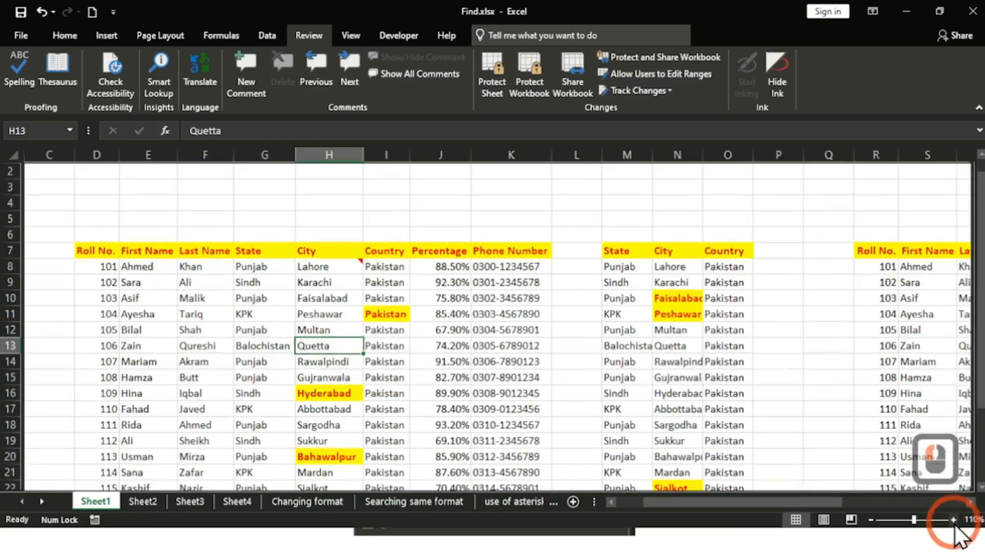
left_click(953, 519)
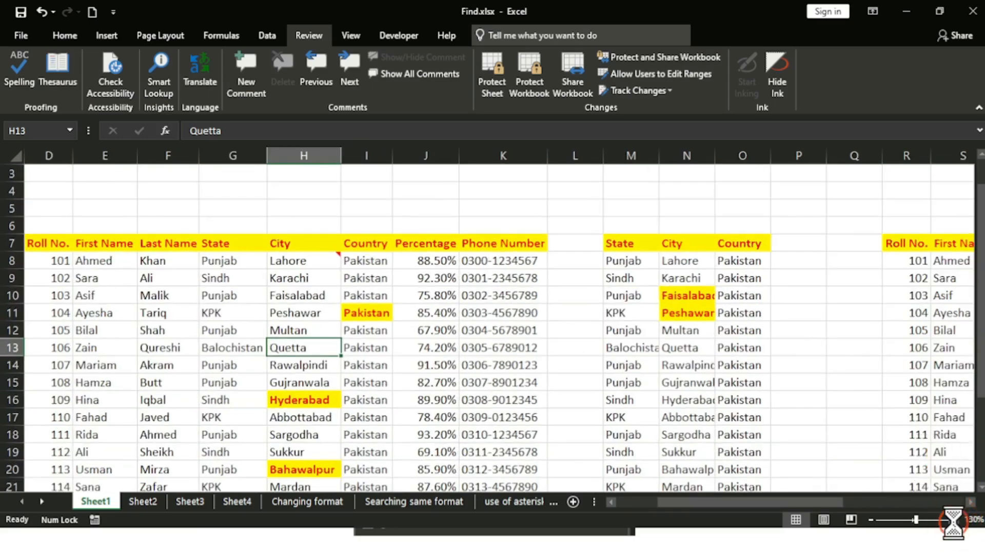
left_click(952, 519)
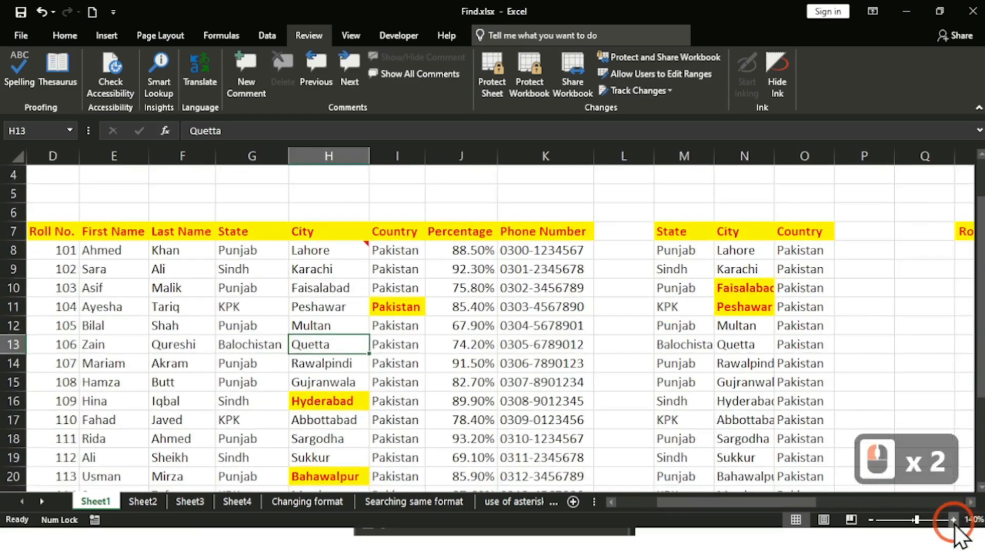
left_click(952, 520)
left_click(953, 519)
left_click(953, 520)
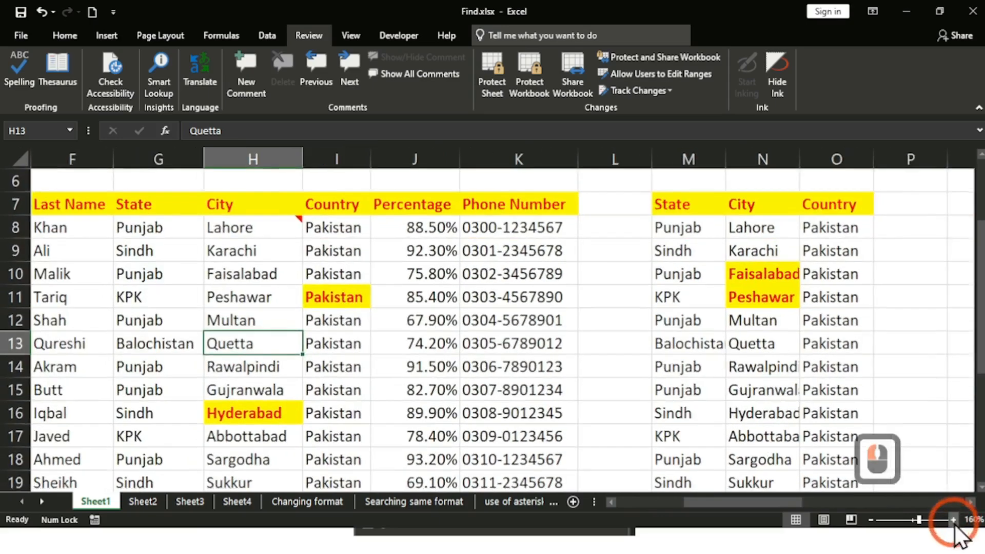
left_click(952, 520)
left_click(953, 519)
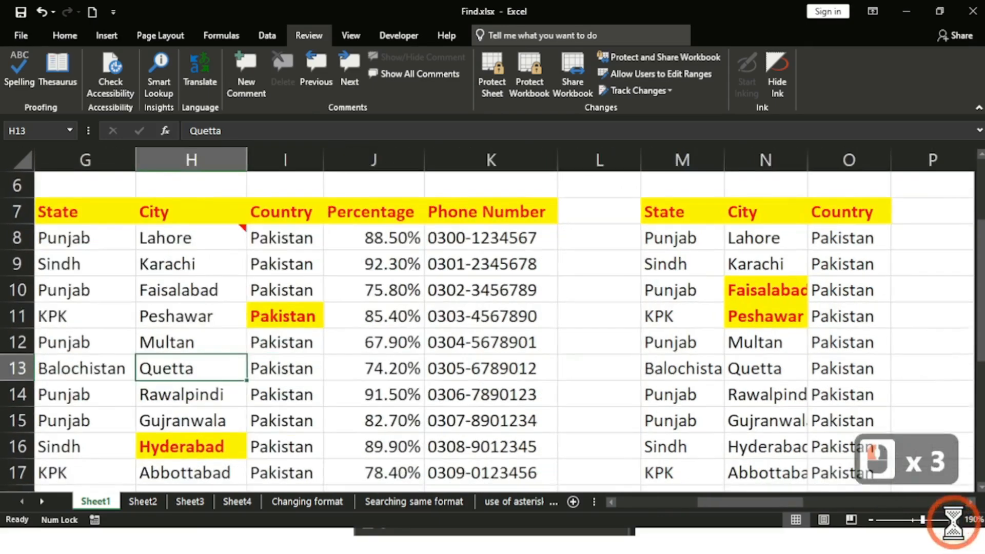
left_click(953, 520)
left_click(952, 519)
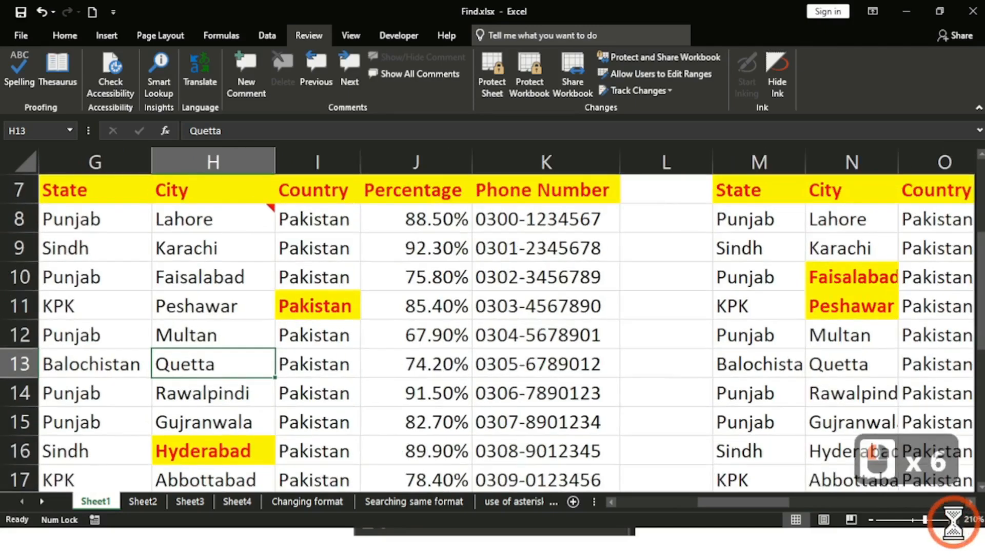
left_click(953, 520)
left_click(953, 519)
left_click(953, 520)
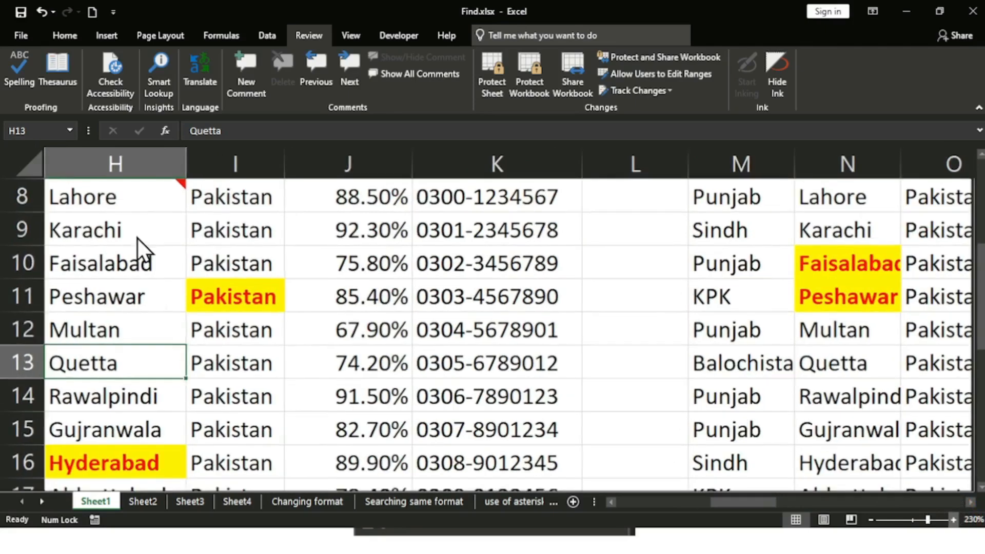
scroll(137, 246, "up", 3)
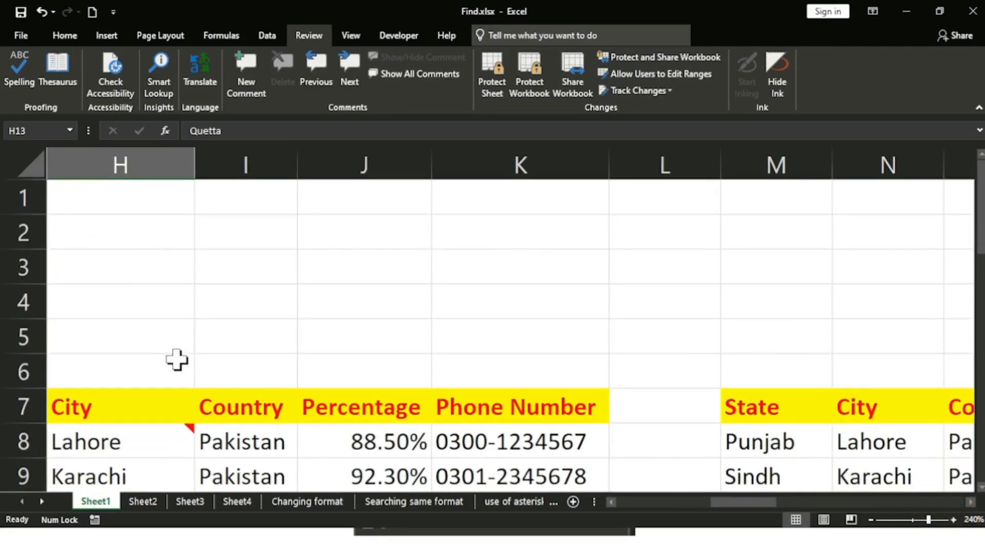
scroll(176, 366, "down", 2)
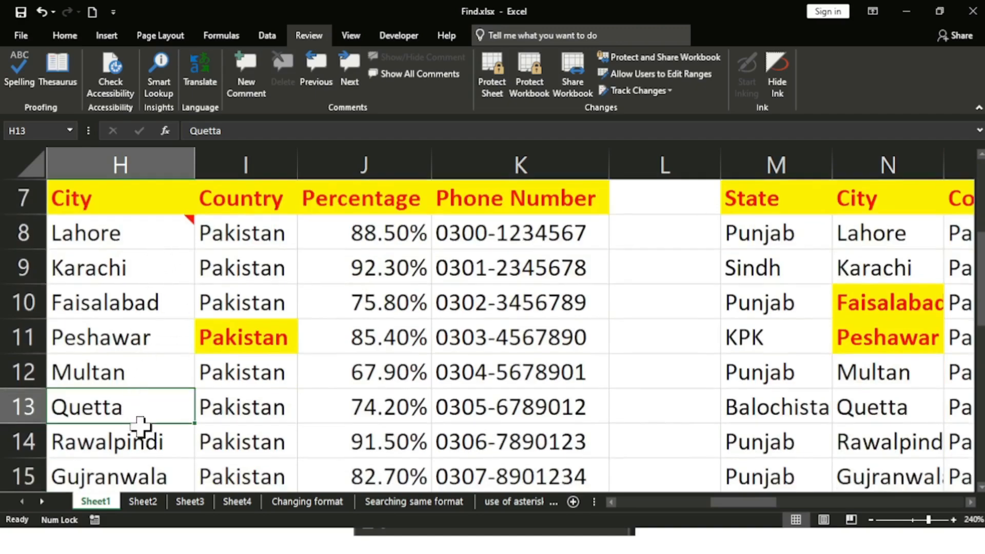
scroll(138, 404, "down", 1)
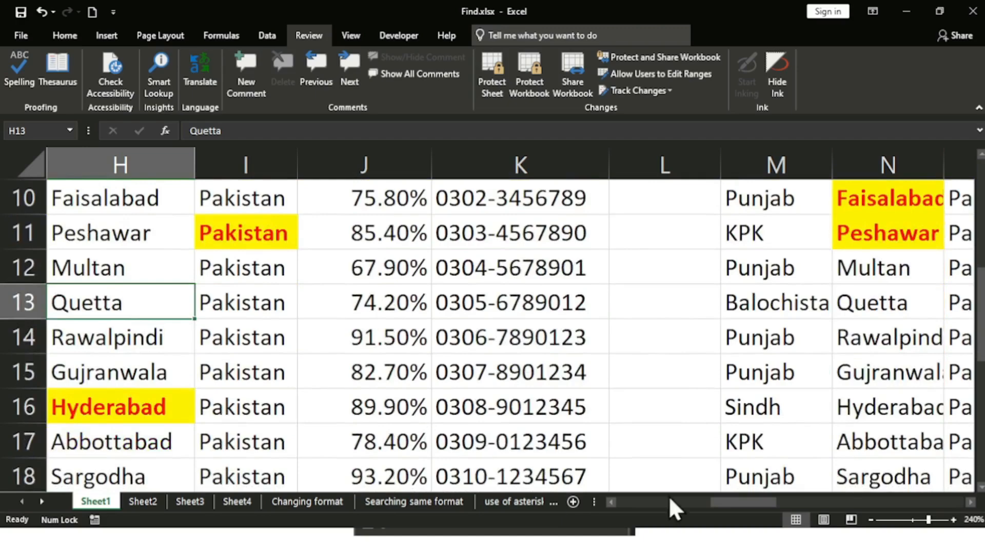
left_click_drag(734, 502, 704, 506)
Step: Add a comment reading 'Punjab' to the Rawalpindi cell H14
left_click(336, 341)
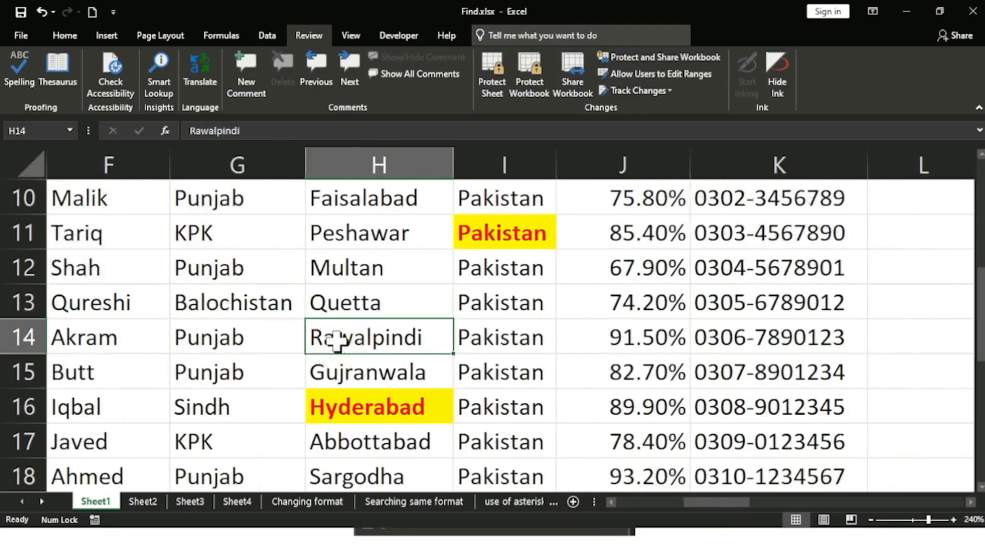
left_click(247, 85)
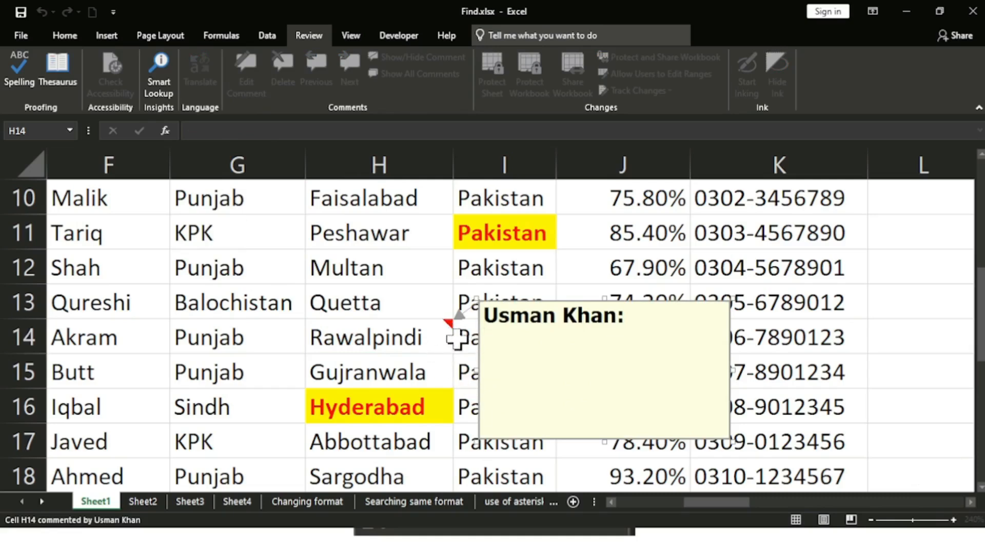
type("Punjab")
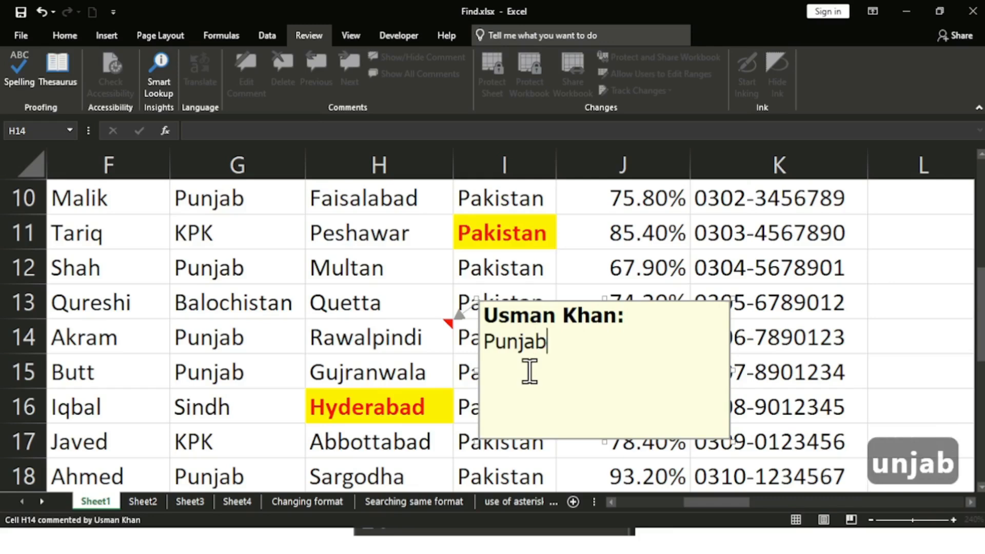
key("Return")
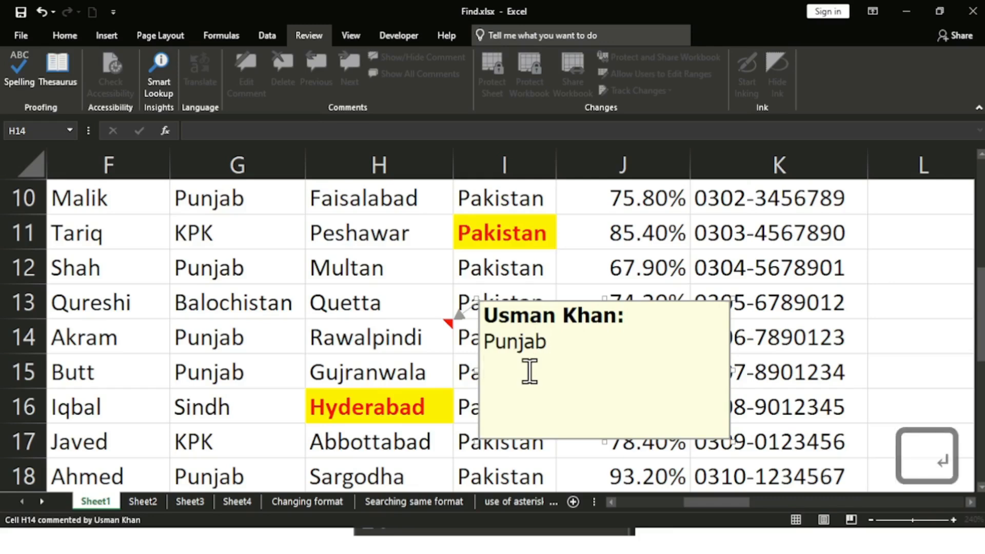
key("BackSpace")
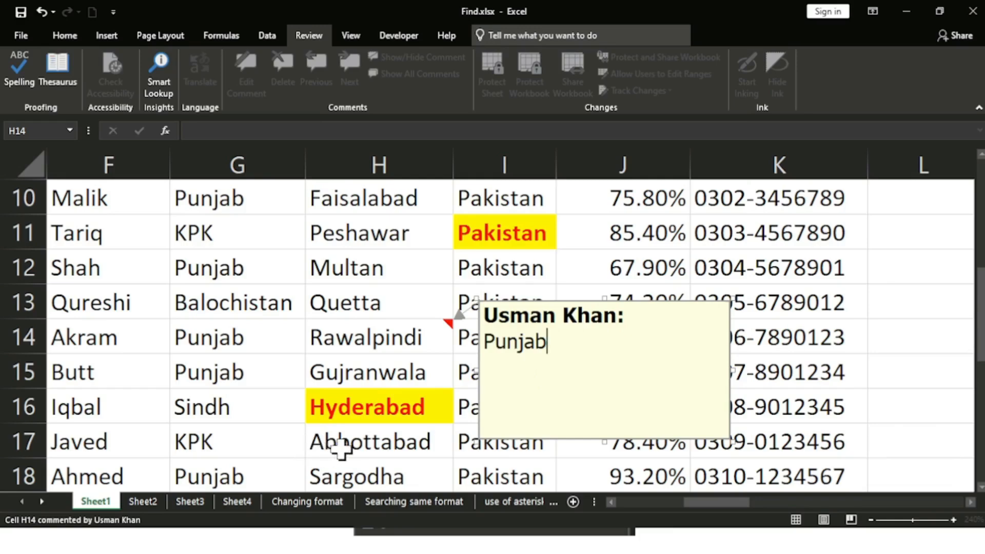
scroll(339, 447, "down", 1)
scroll(340, 447, "down", 1)
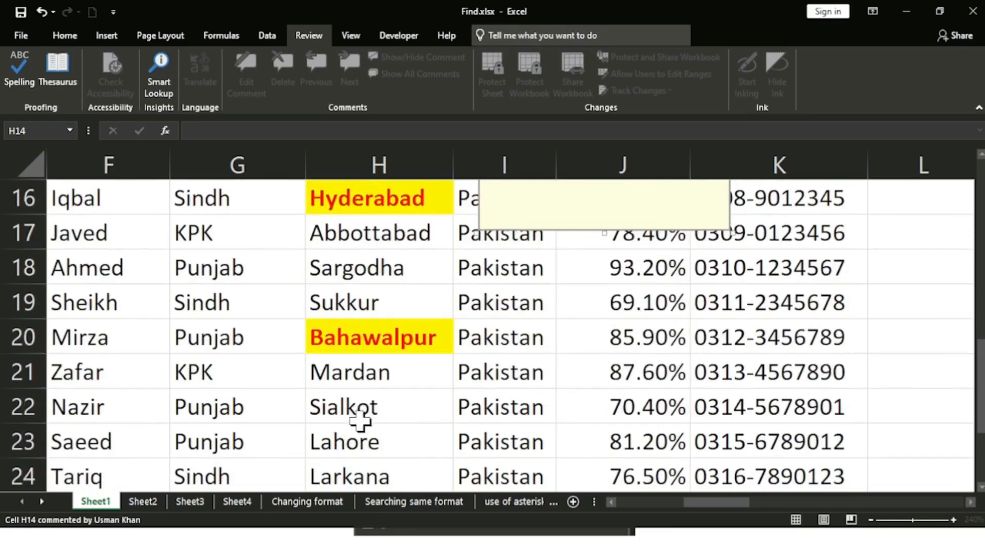
Step: Add a 'Punjab' comment to the Sialkot cell H22, fixing the misspelling
left_click(375, 403)
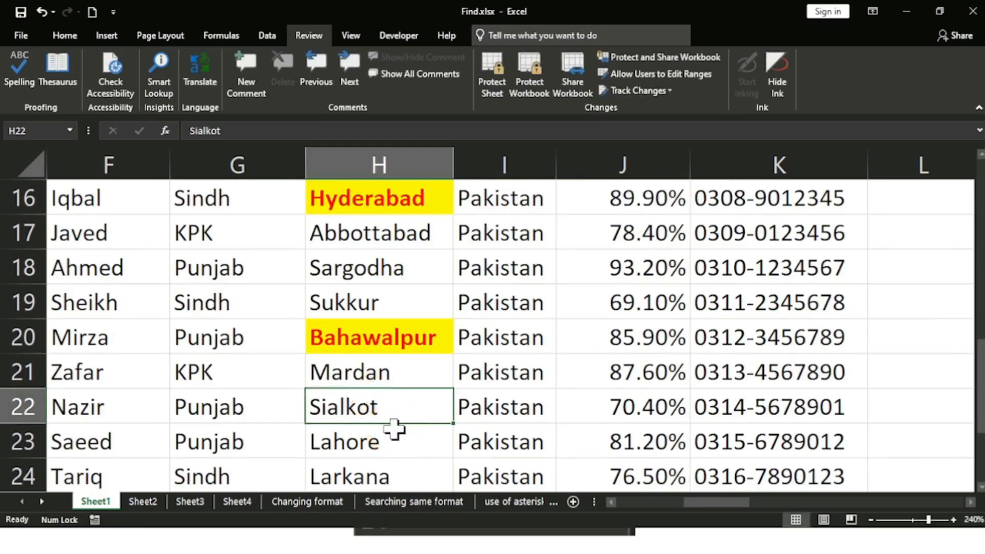
left_click(249, 85)
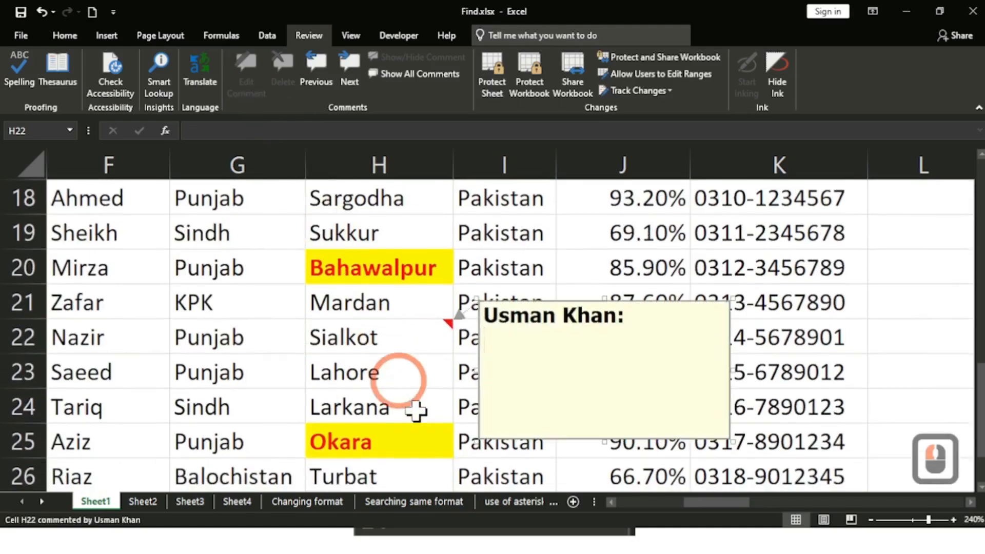
type("P")
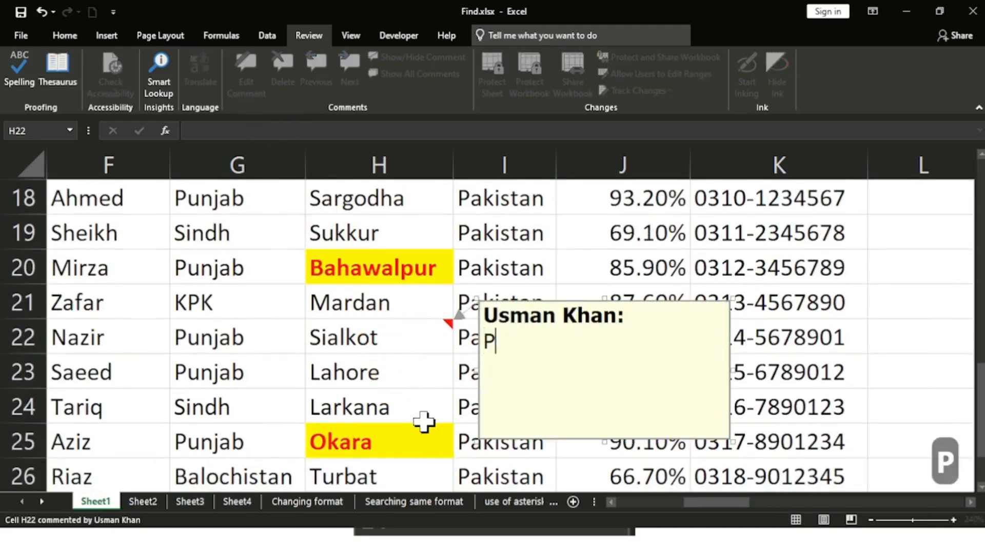
type("ujab")
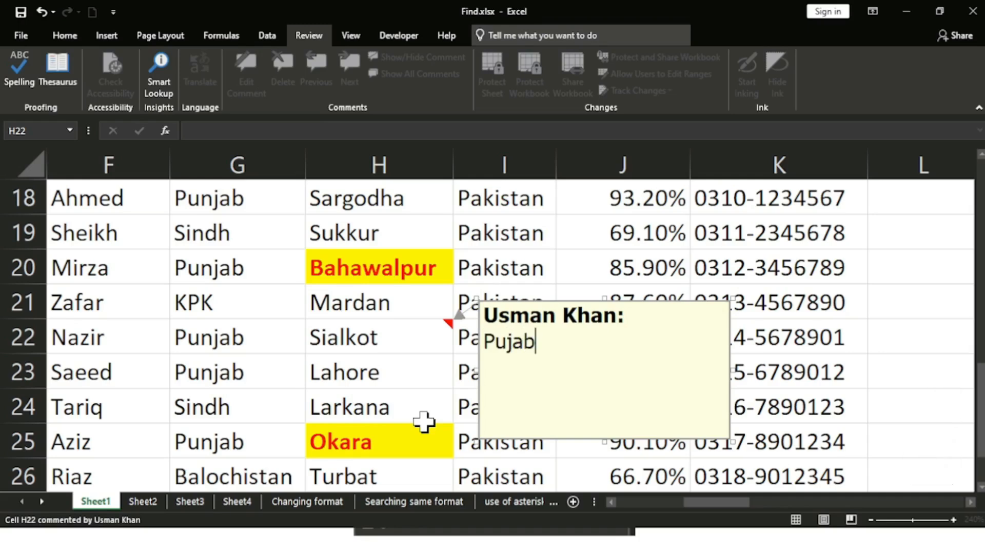
key("BackSpace")
key("BackSpace")
key("BackSpace")
type("n")
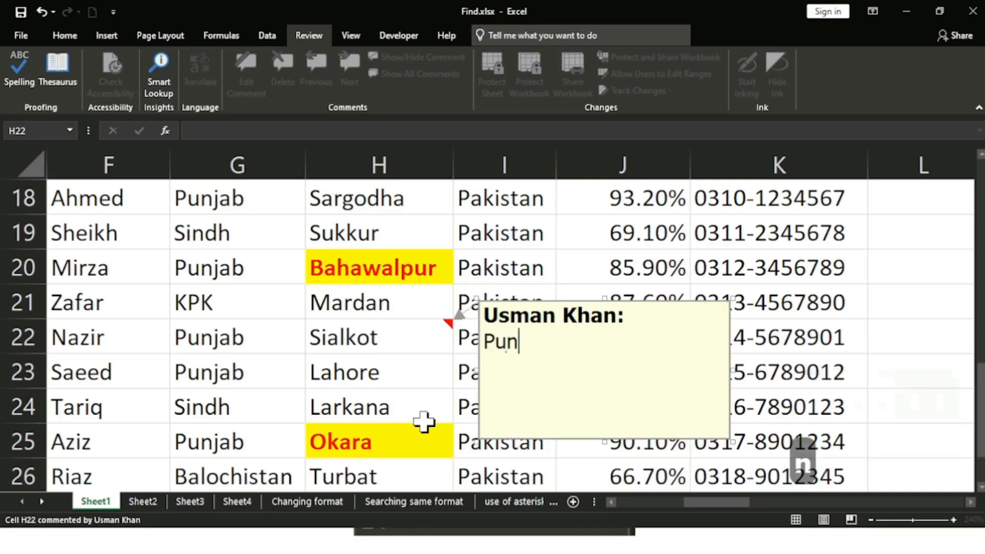
type("jab")
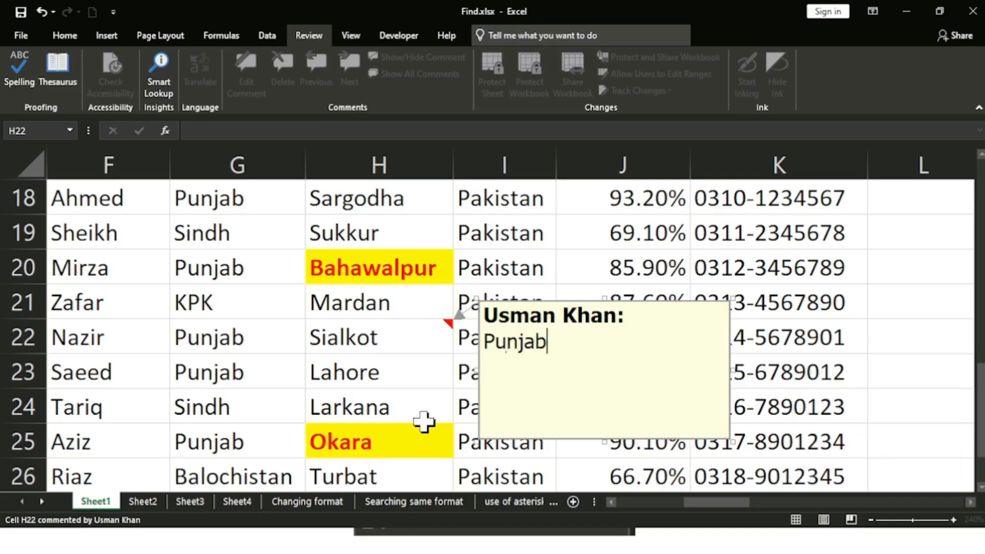
Step: Add a comment reading 'Sindh' to the Larkana cell H24
left_click(424, 420)
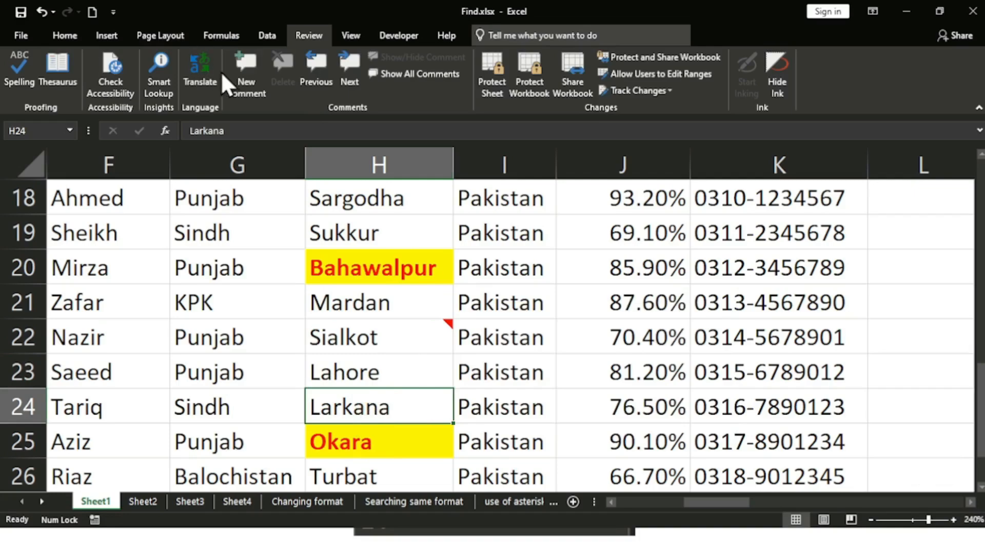
left_click(238, 78)
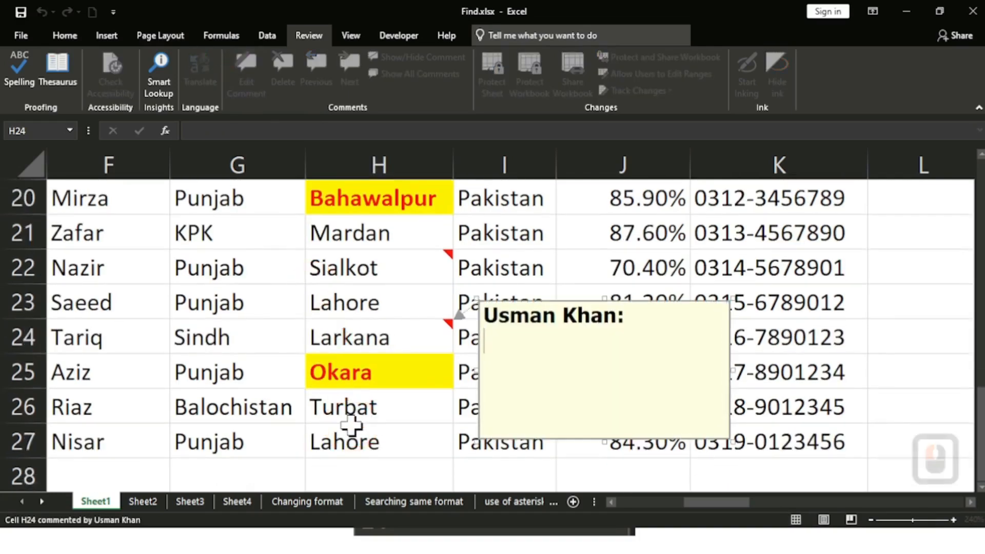
type("S")
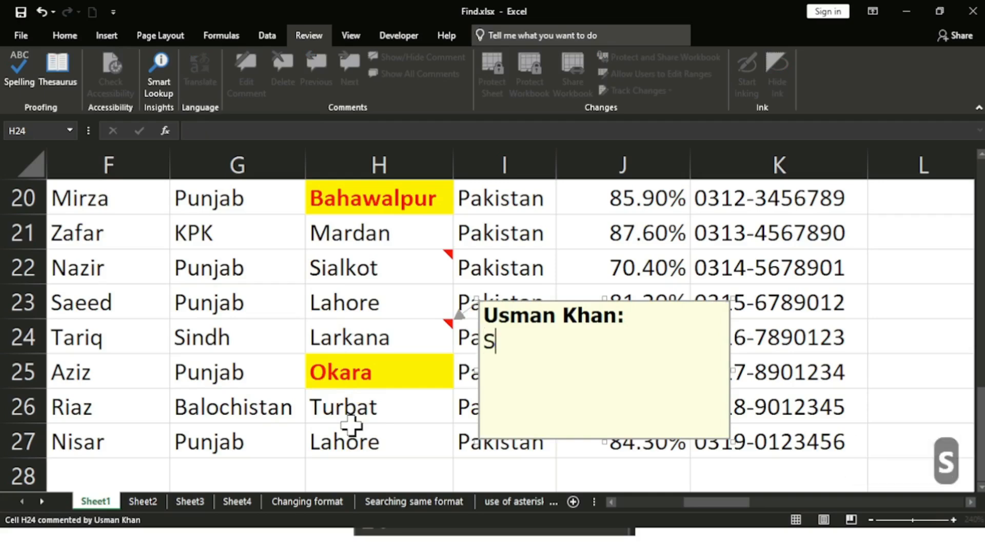
type("indh")
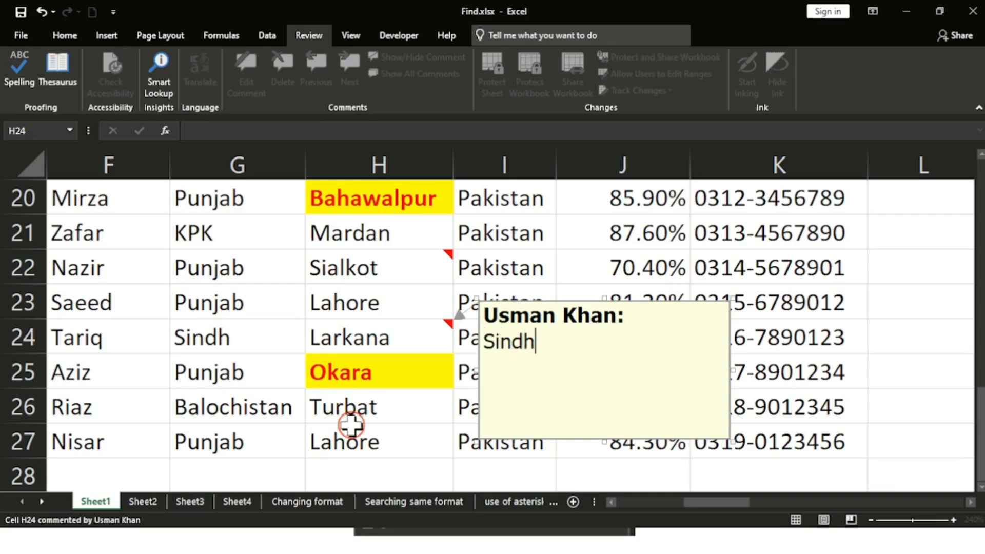
left_click(351, 429)
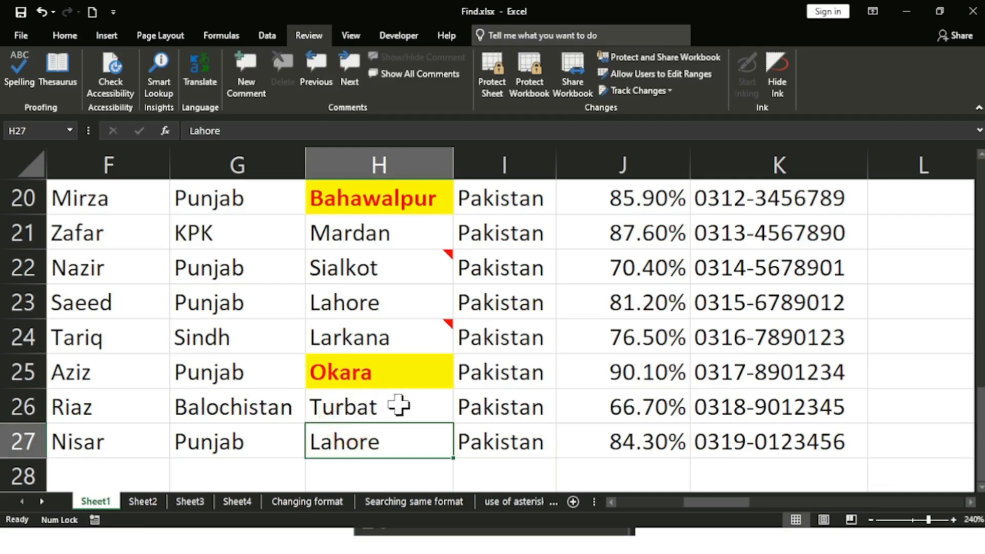
Step: Move up the table and select the Qureshi cell F13
left_click(397, 406)
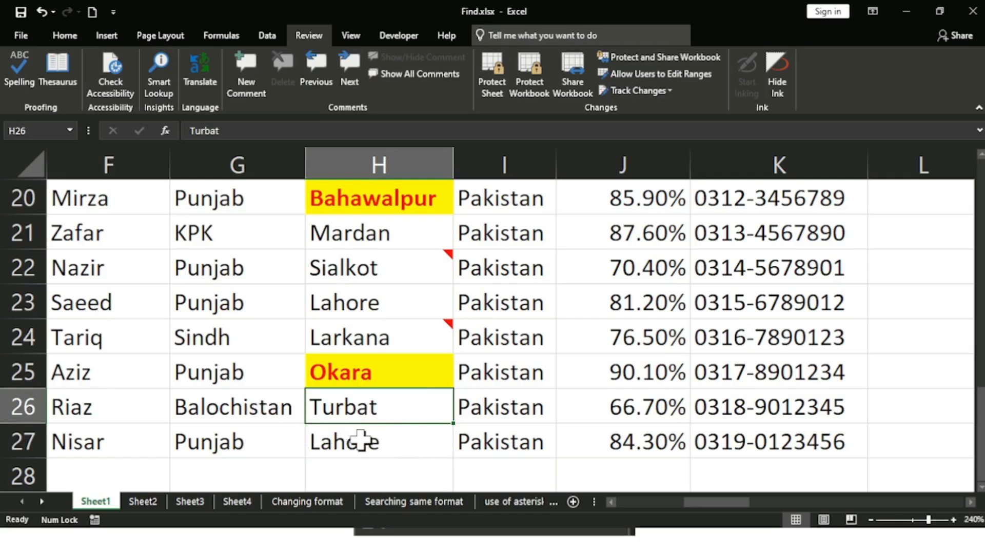
scroll(375, 349, "up", 5)
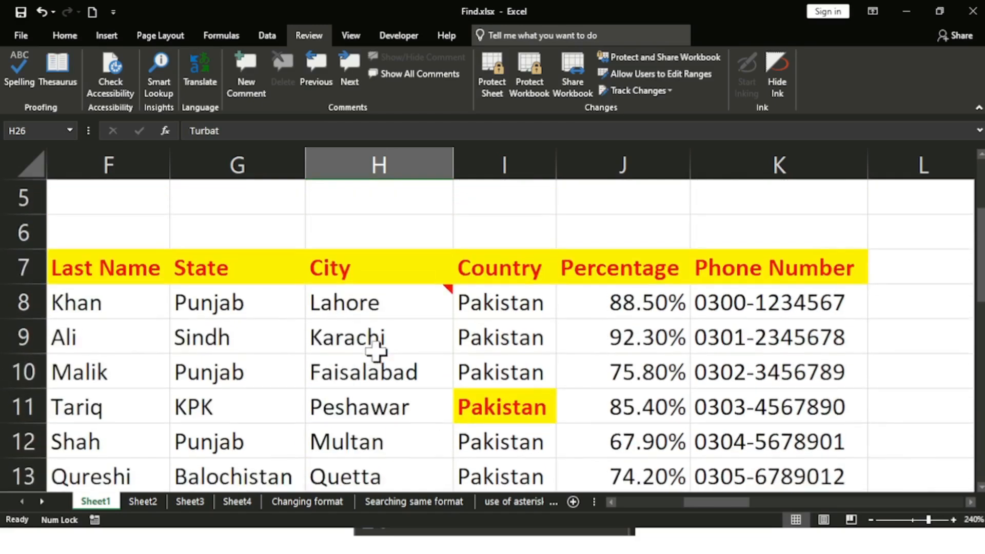
scroll(375, 351, "down", 1)
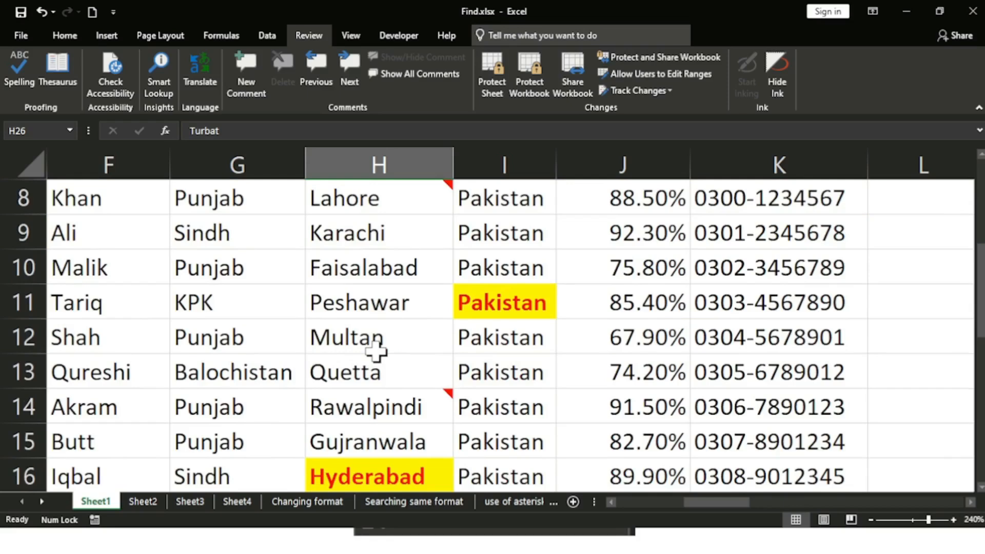
left_click(115, 376)
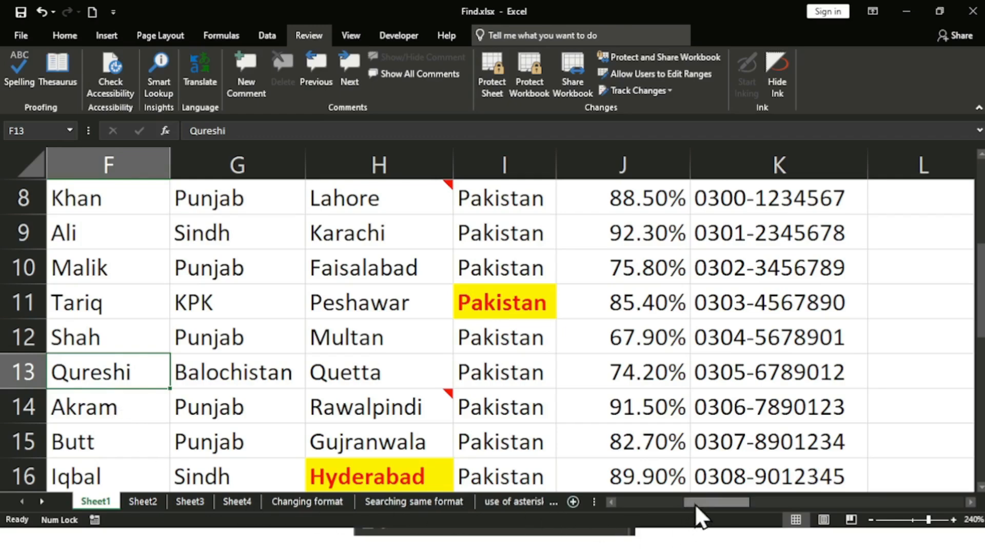
left_click_drag(696, 504, 675, 500)
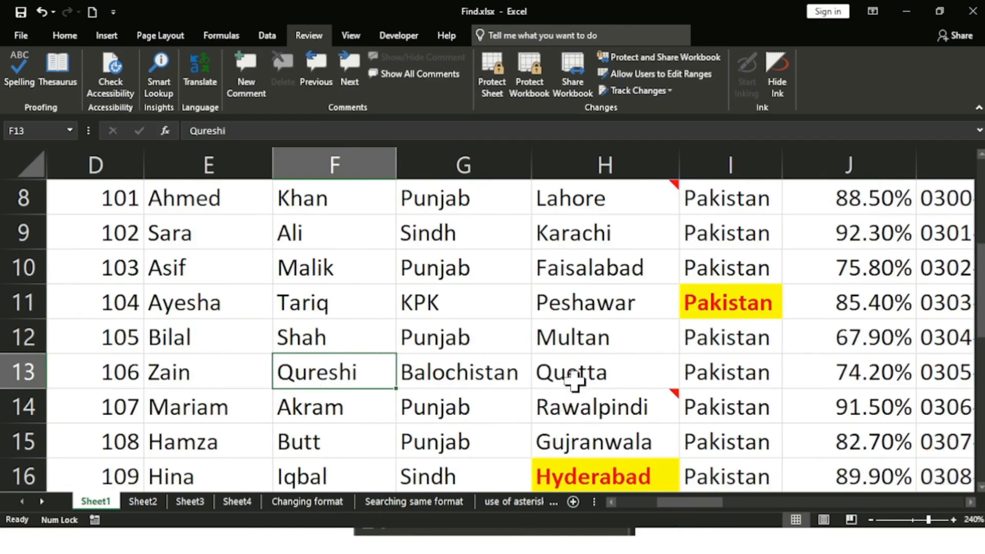
Step: Insert a comment reading 'Quetta' on cell F13
right_click(362, 378)
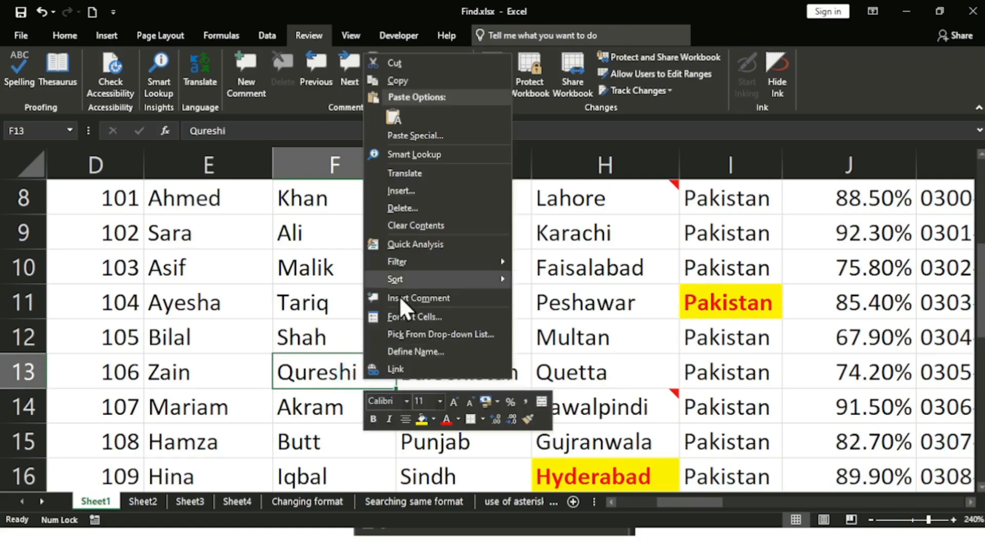
left_click(399, 299)
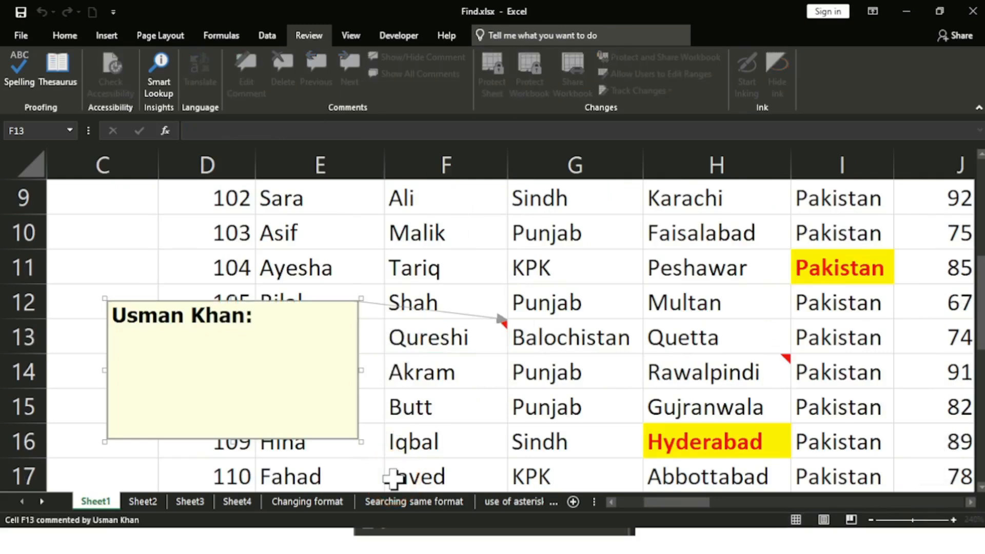
type("Quetta")
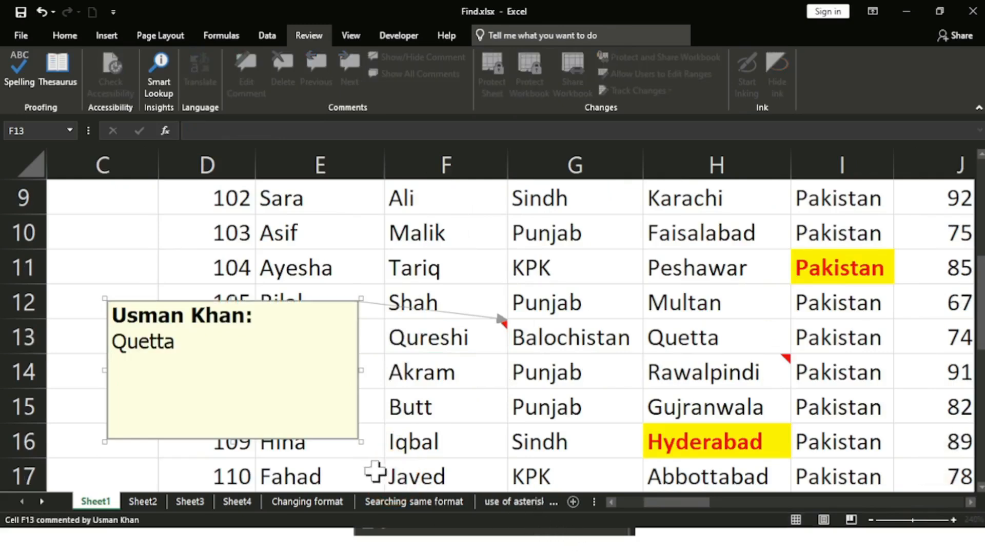
left_click(541, 410)
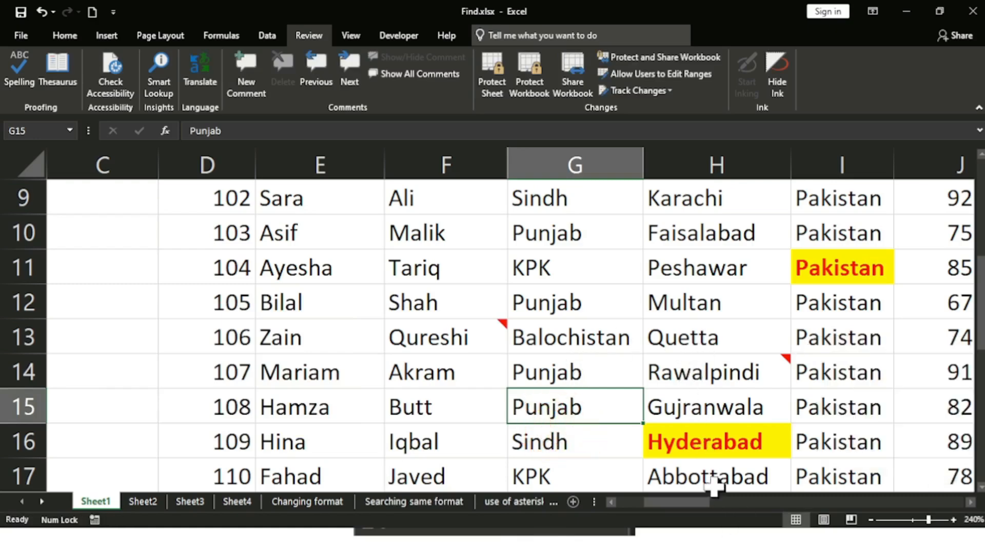
Step: Show all comments on the sheet, then hide them again
mouse_move(693, 378)
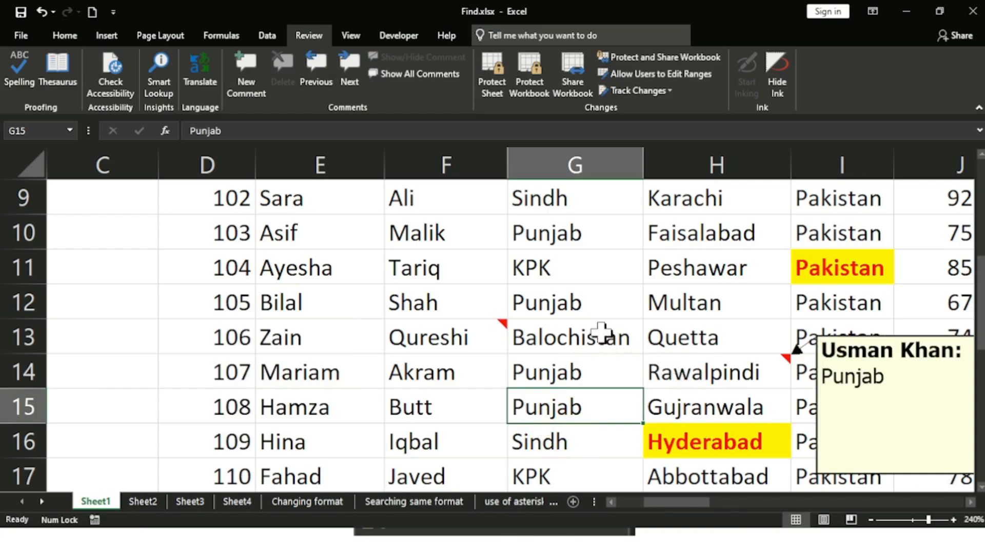
mouse_move(458, 334)
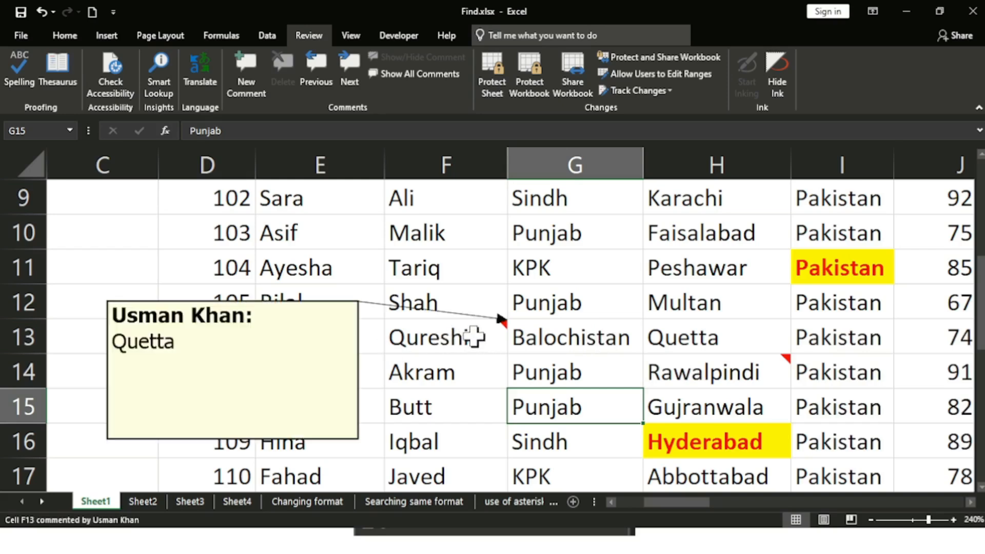
left_click(417, 75)
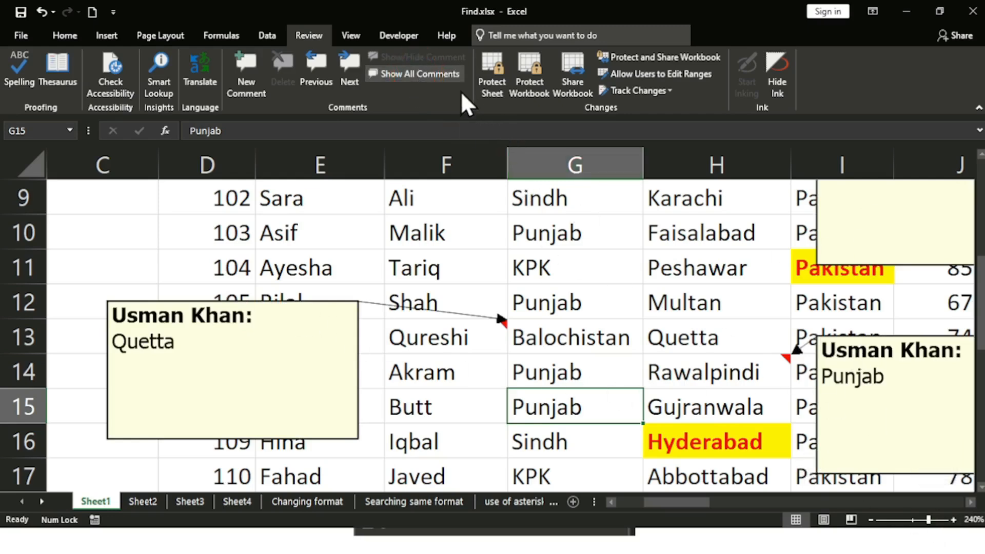
left_click(430, 73)
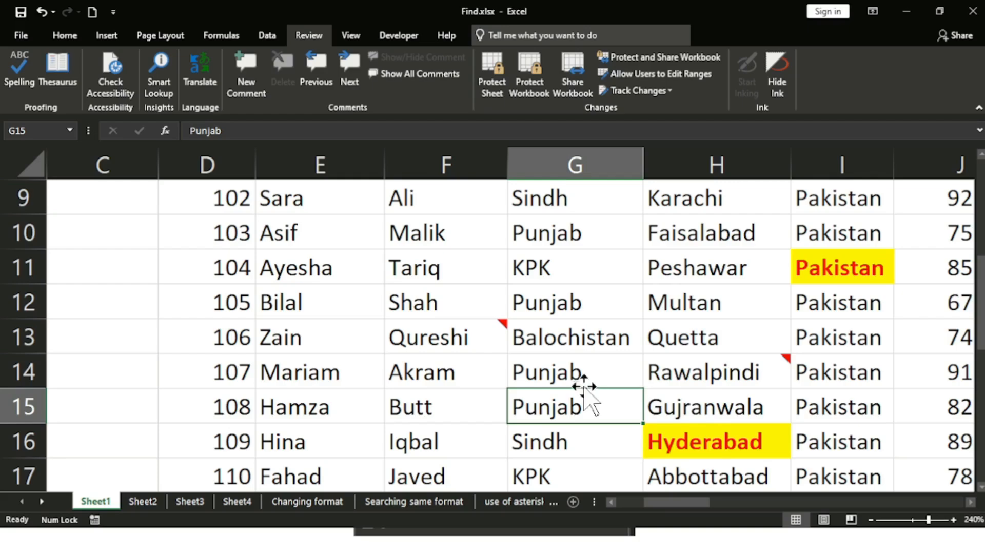
Step: Zoom Sheet1 back out to 180%, select C7 and bring up Find and Replace with Ctrl+F
scroll(583, 384, "up", 3)
scroll(577, 390, "down", 1)
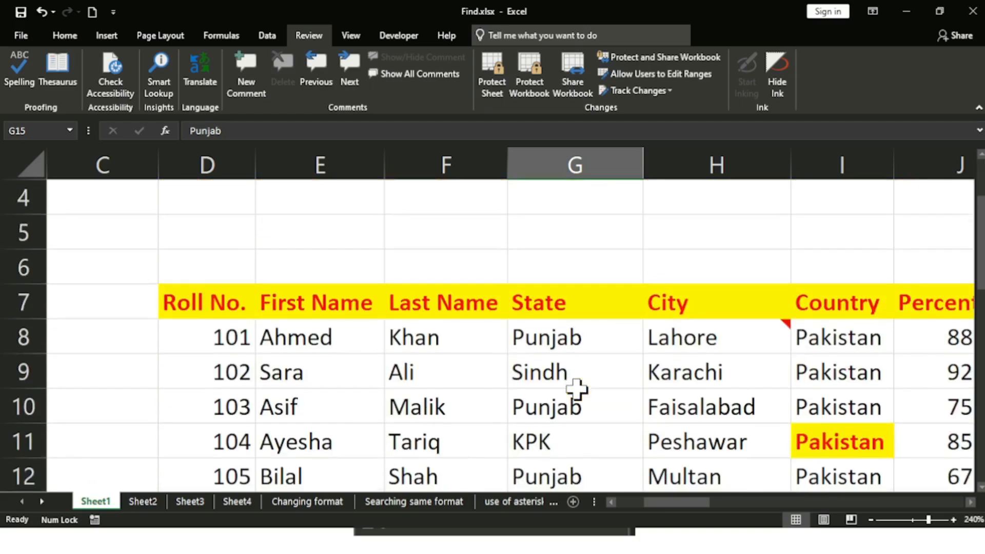
scroll(576, 390, "down", 1)
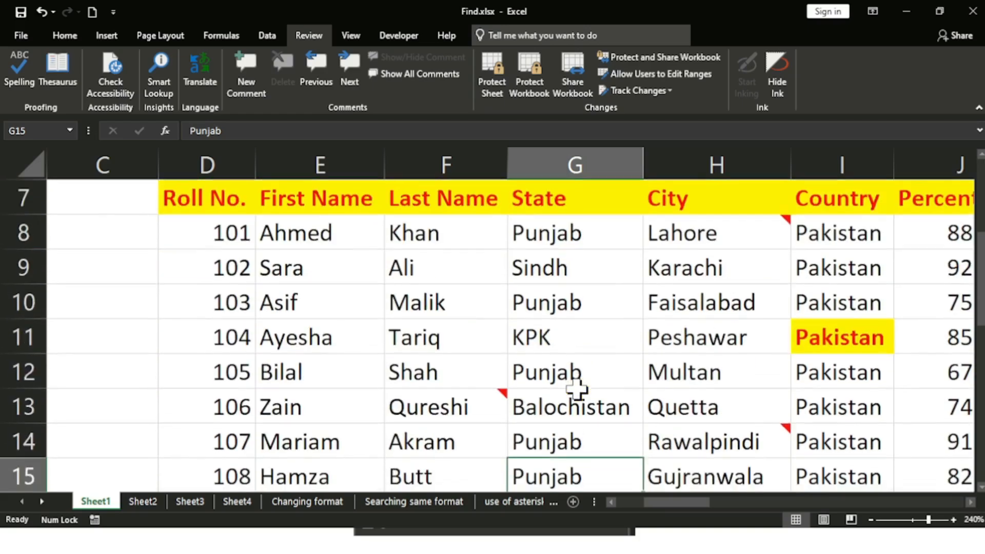
double_click(868, 519)
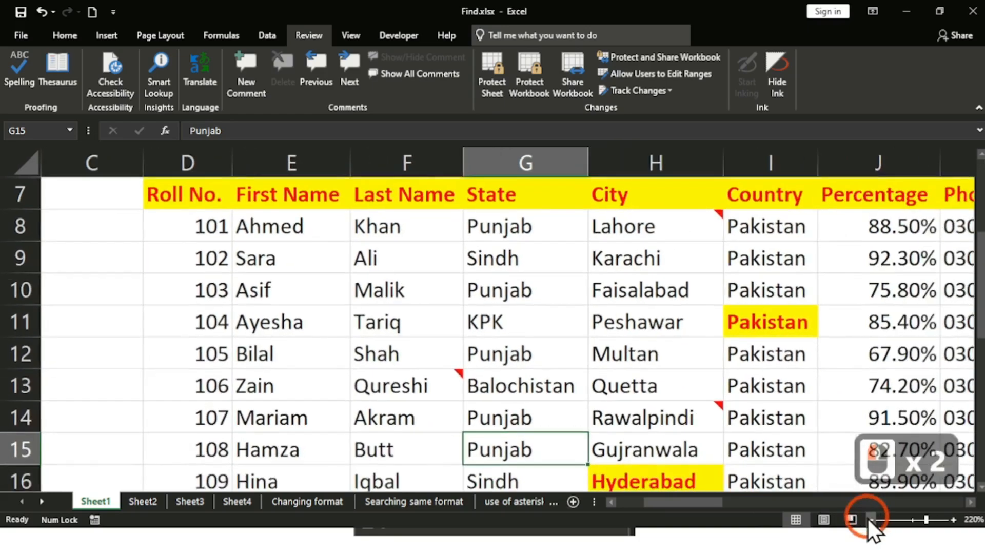
left_click(868, 519)
left_click(868, 519)
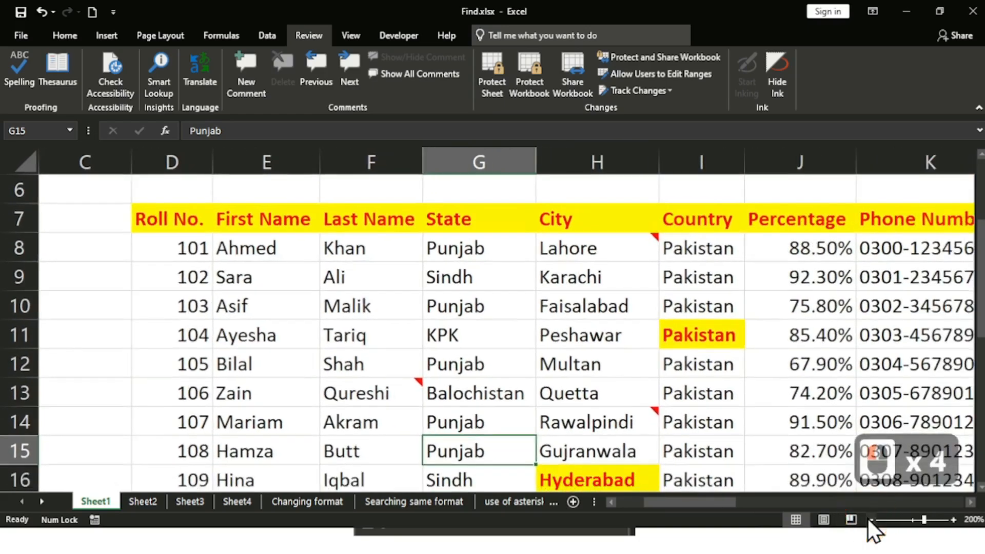
double_click(868, 519)
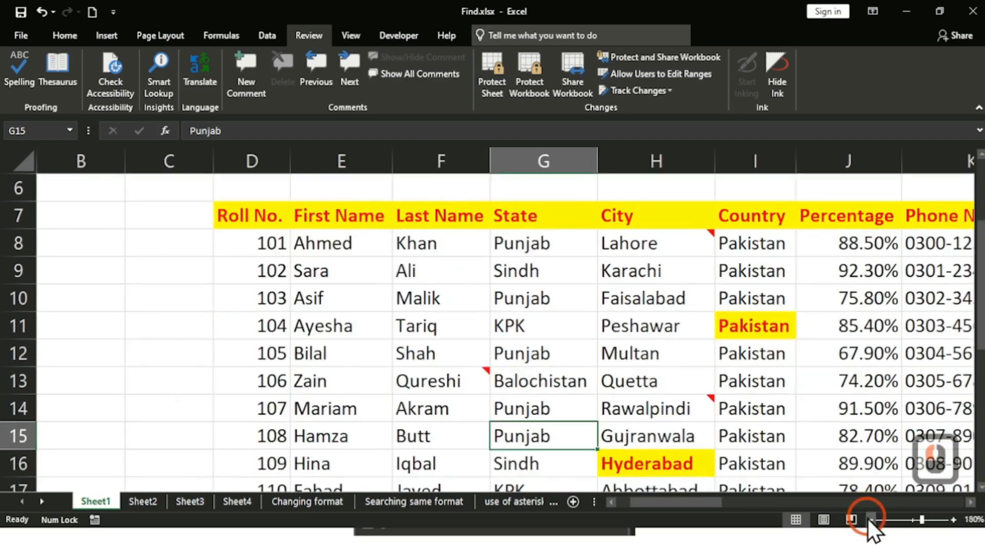
left_click_drag(978, 241, 979, 259)
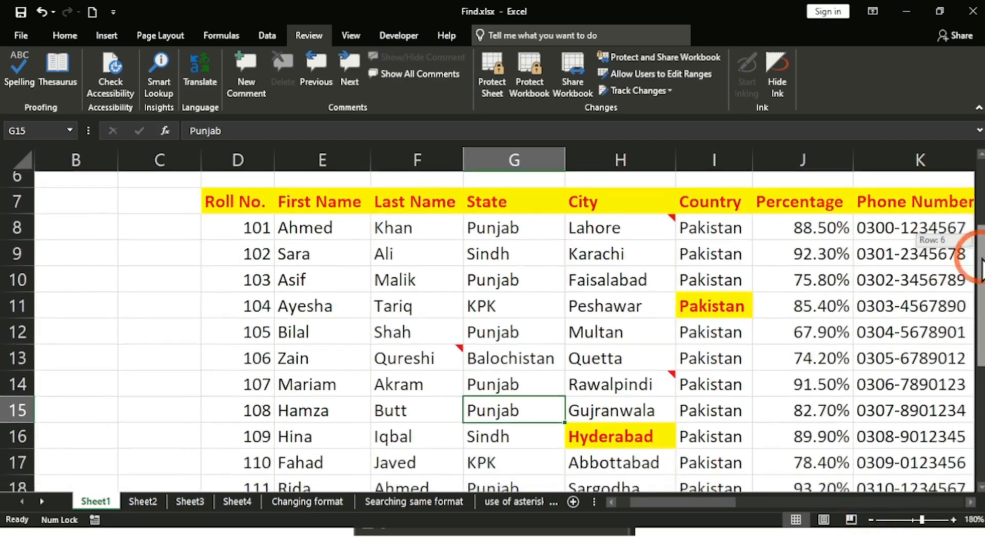
left_click(187, 208)
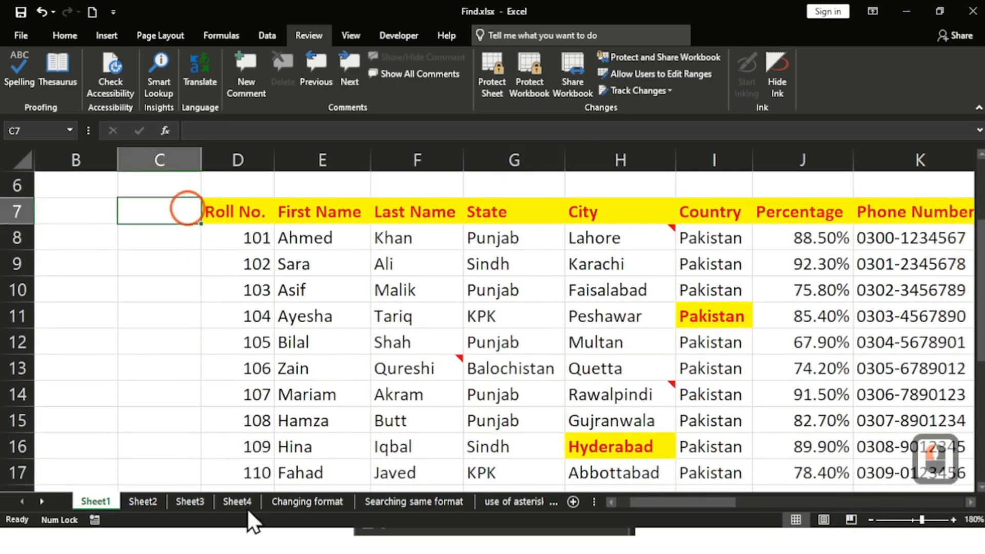
key("ctrl+f")
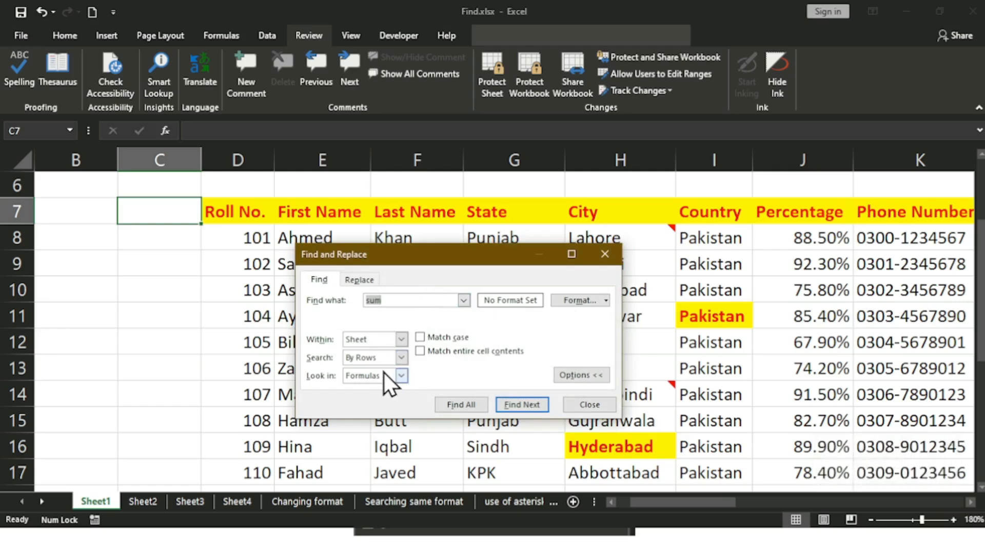
Step: Set the search to look in Comments and replace 'sum' with 'Punjab' as the search text
left_click(401, 376)
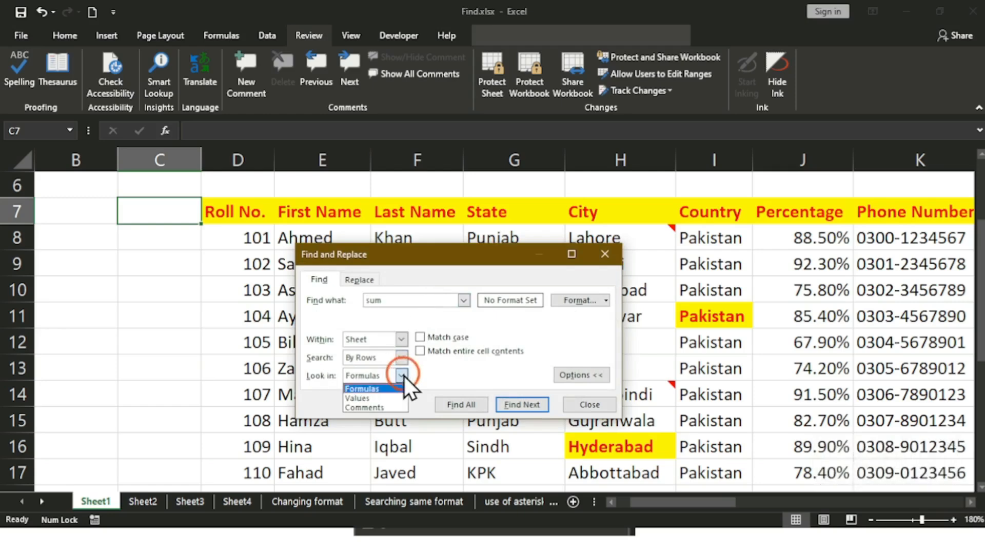
left_click(394, 407)
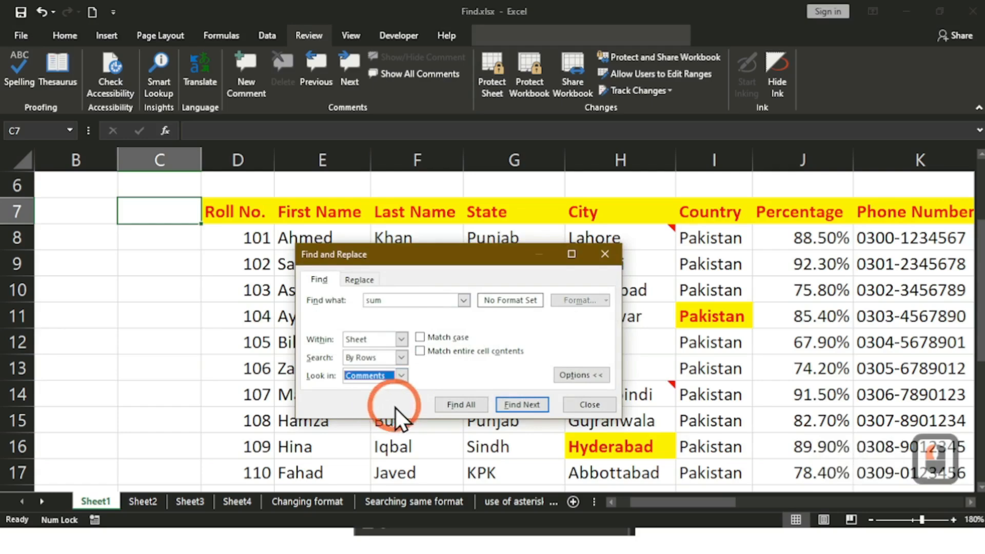
double_click(406, 297)
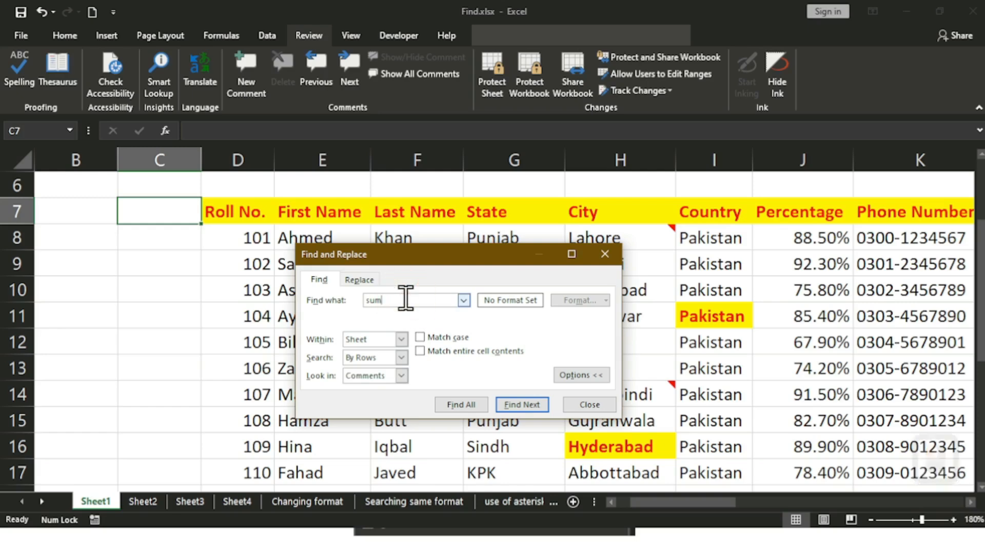
type("s")
key("BackSpace")
key("BackSpace")
type("Punja")
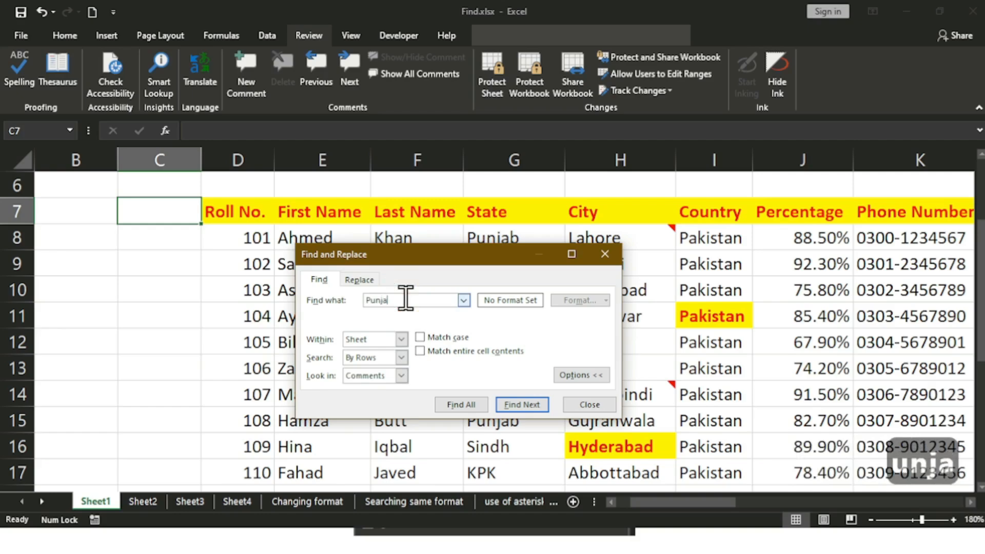
type("b")
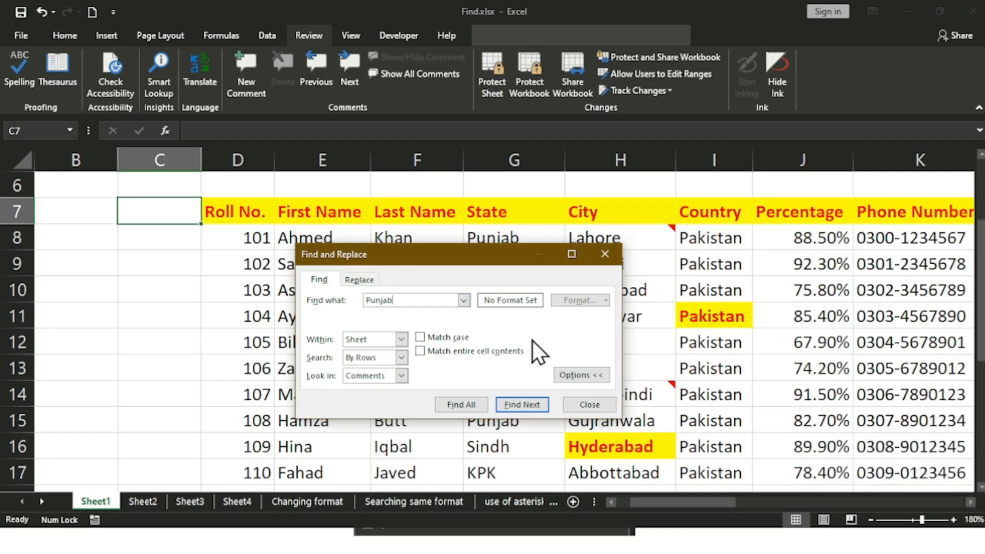
Step: Step through the Punjab comment matches H14, H22 and H8
left_click(516, 403)
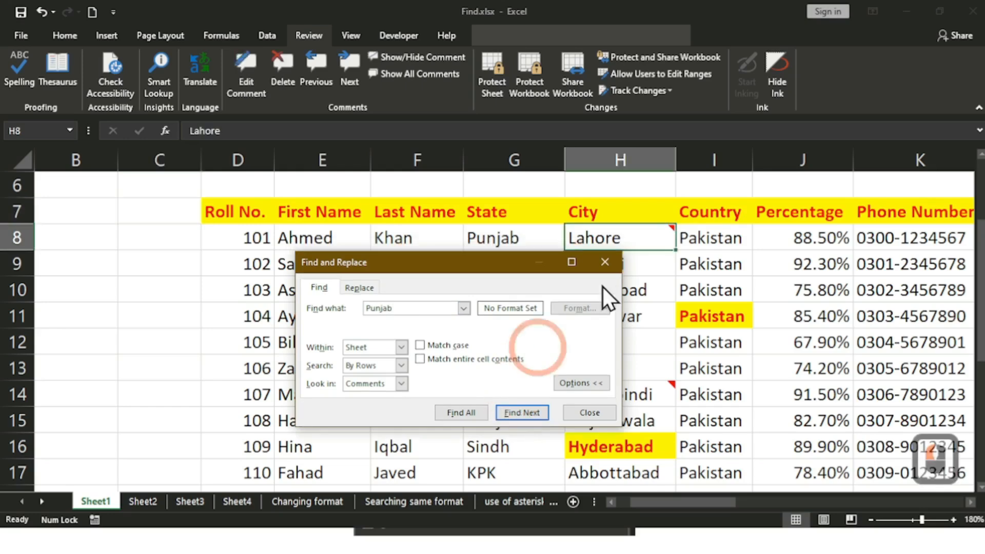
mouse_move(643, 240)
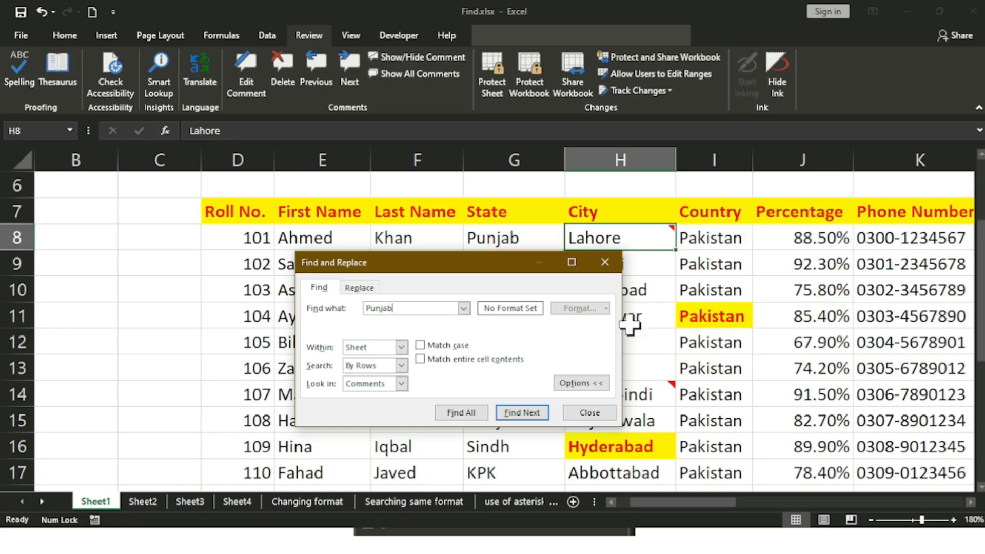
left_click(524, 412)
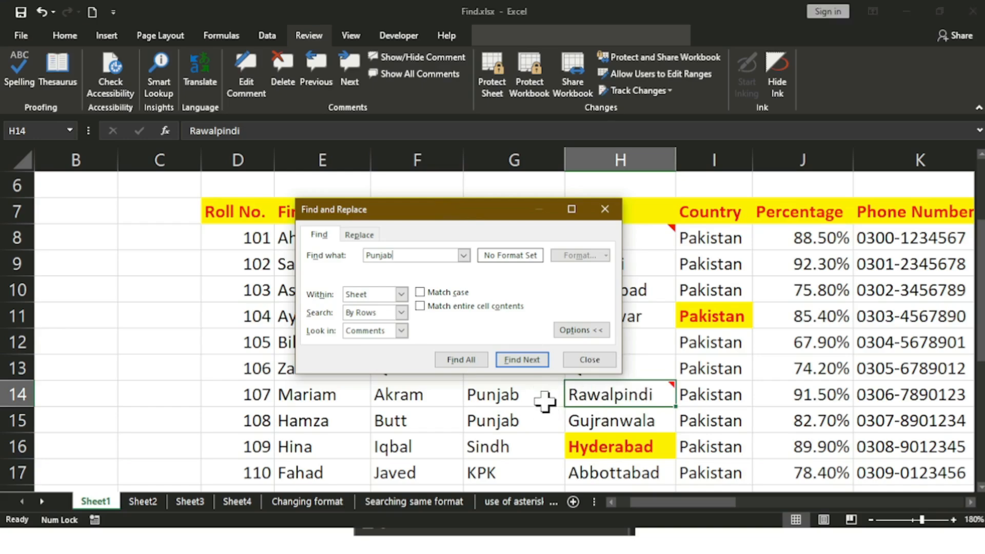
mouse_move(628, 395)
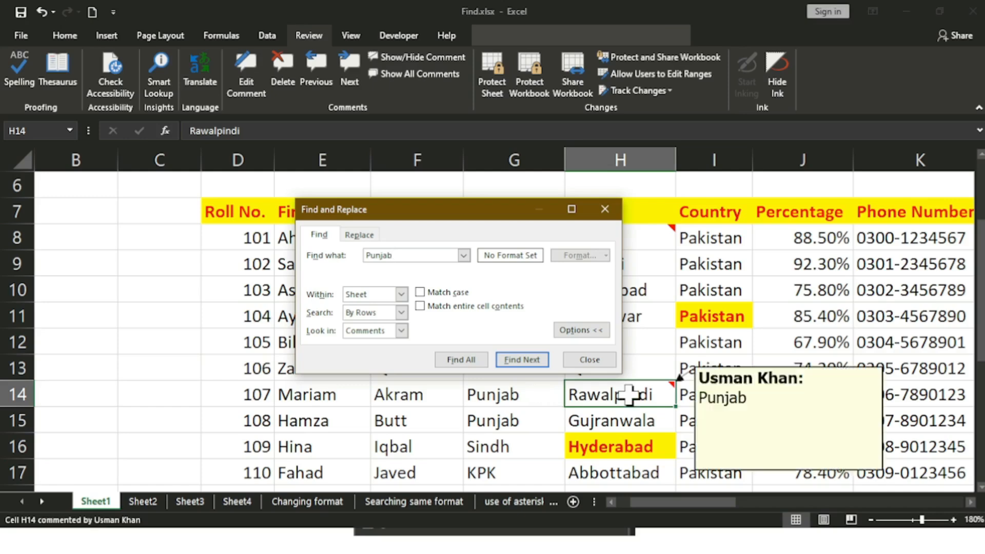
left_click(543, 363)
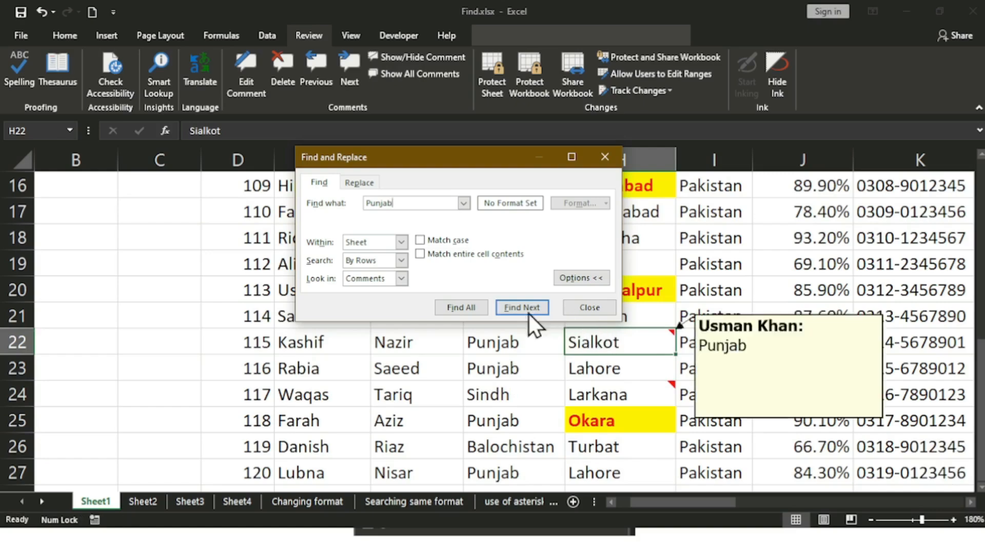
left_click(508, 307)
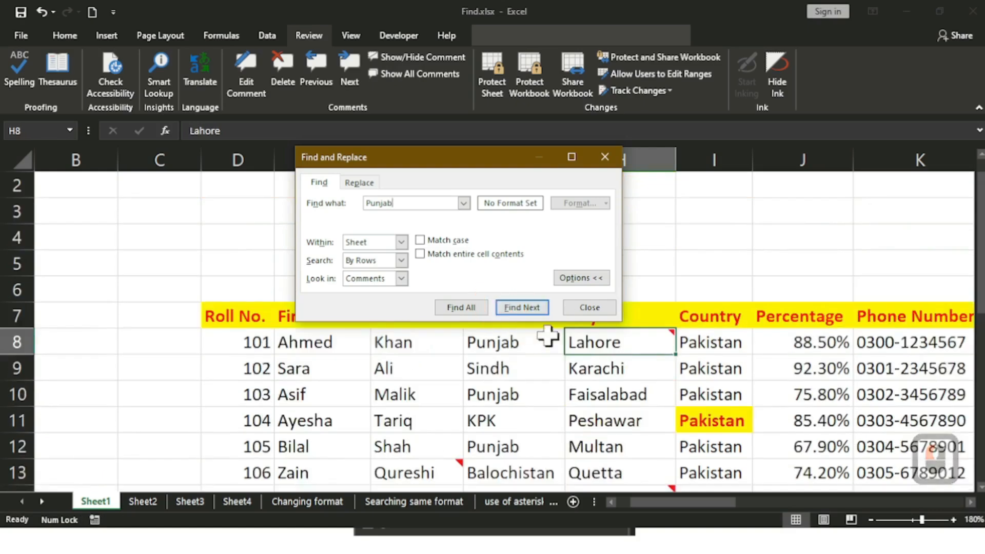
Step: Search the comments for 'Sindh', landing on Larkana H24, then clear the search text
mouse_move(598, 339)
left_click(416, 205)
key("BackSpace")
key("BackSpace")
key("BackSpace")
key("BackSpace")
key("BackSpace")
key("BackSpace")
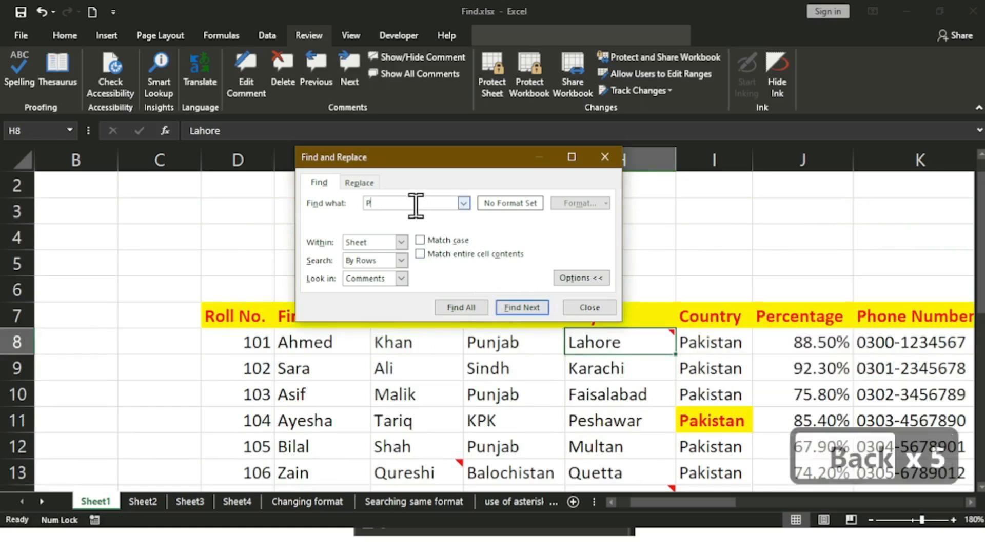
type("Si")
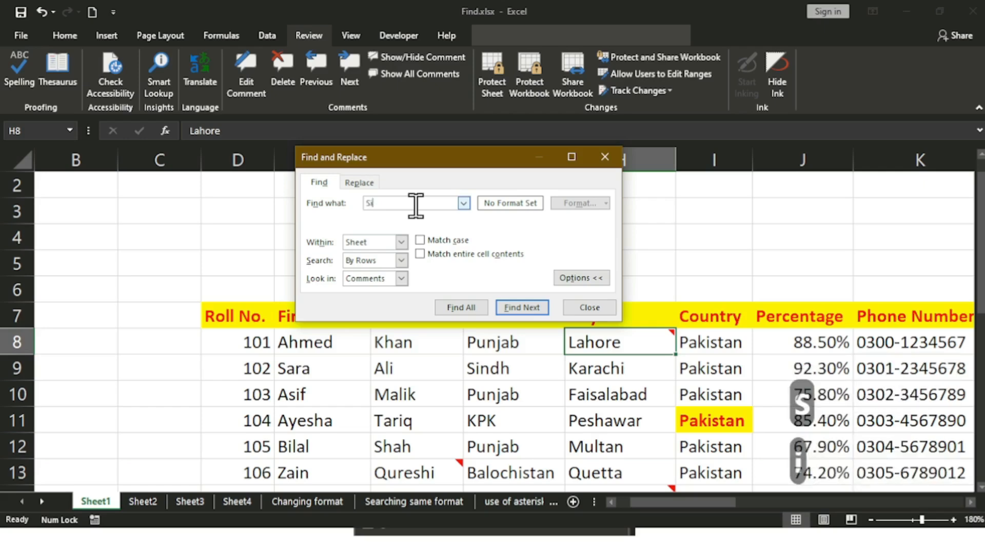
type("ndh")
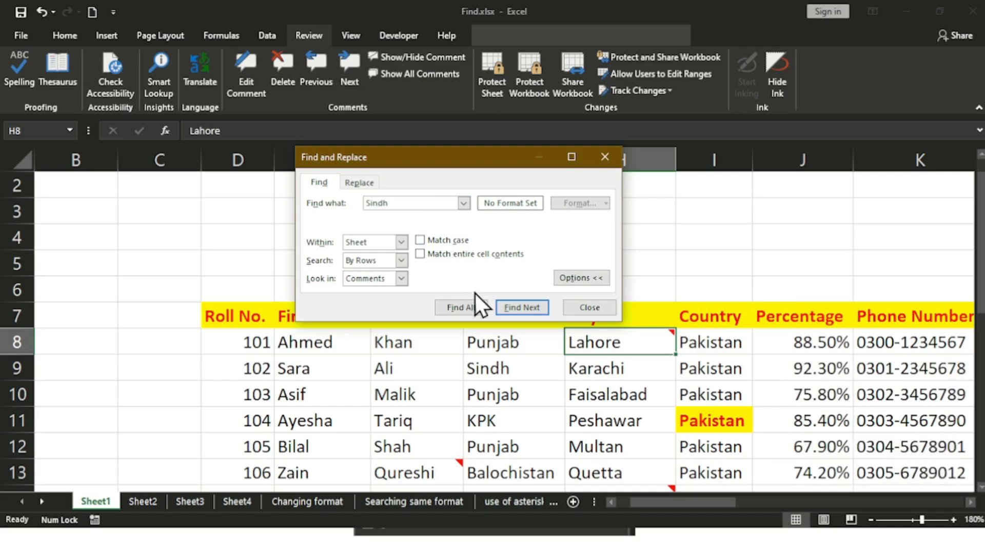
left_click(521, 307)
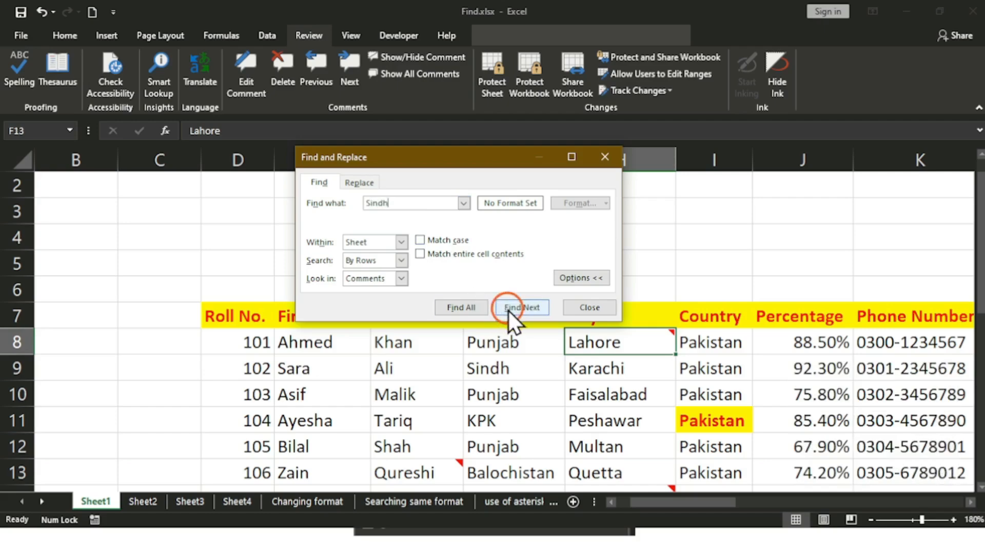
mouse_move(635, 348)
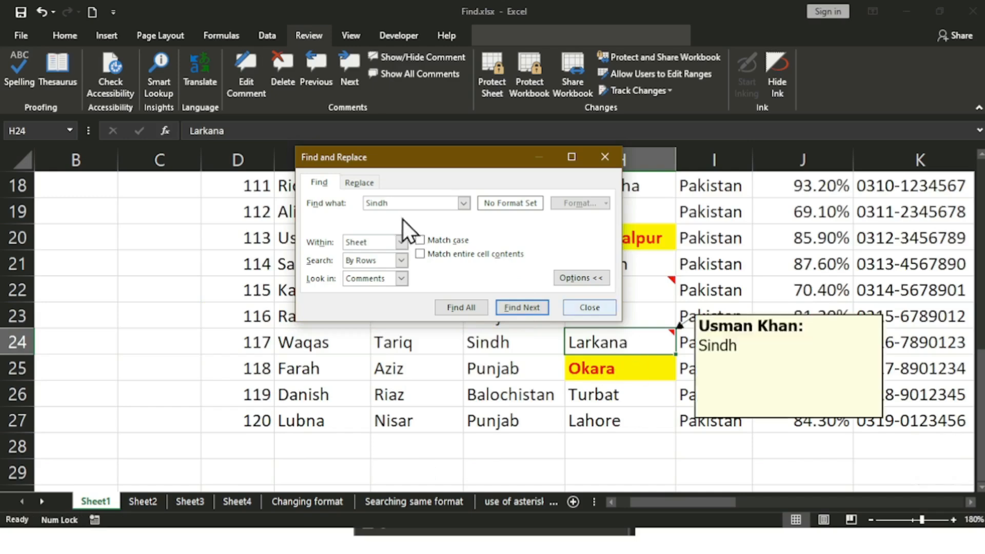
key("BackSpace")
key("BackSpace")
key("BackSpace")
key("BackSpace")
key("BackSpace")
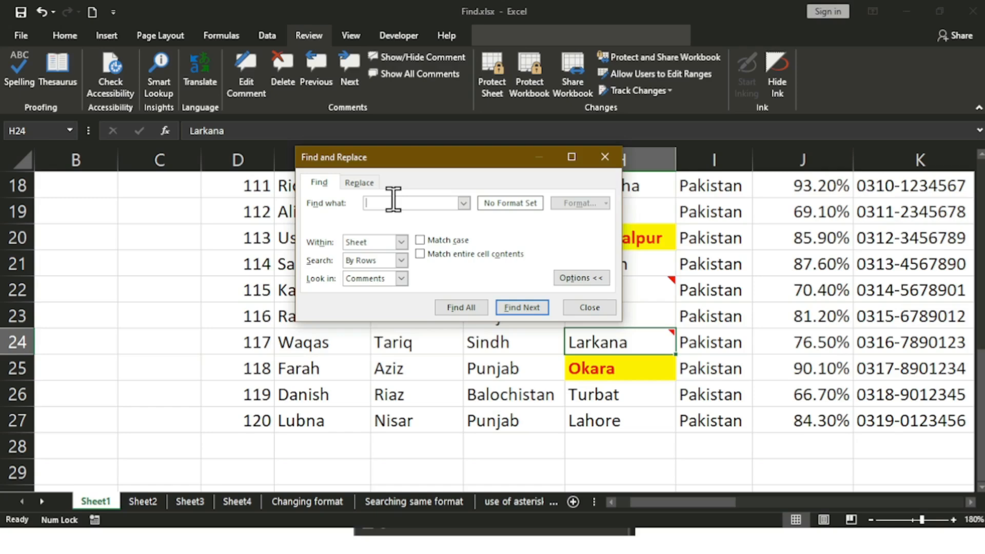
Step: Search the comments for 'Quetta', landing on the Qureshi cell F13
type("Quetta")
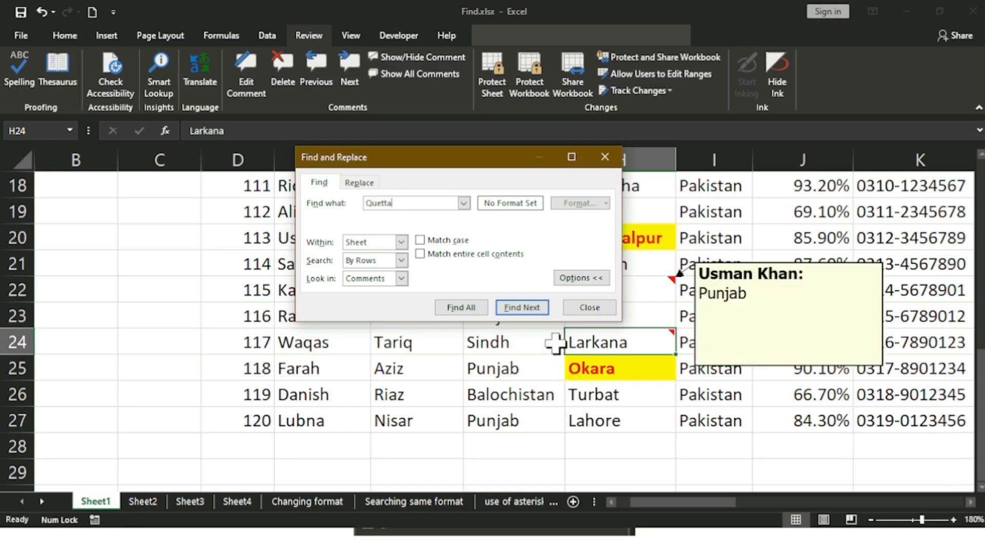
left_click(530, 303)
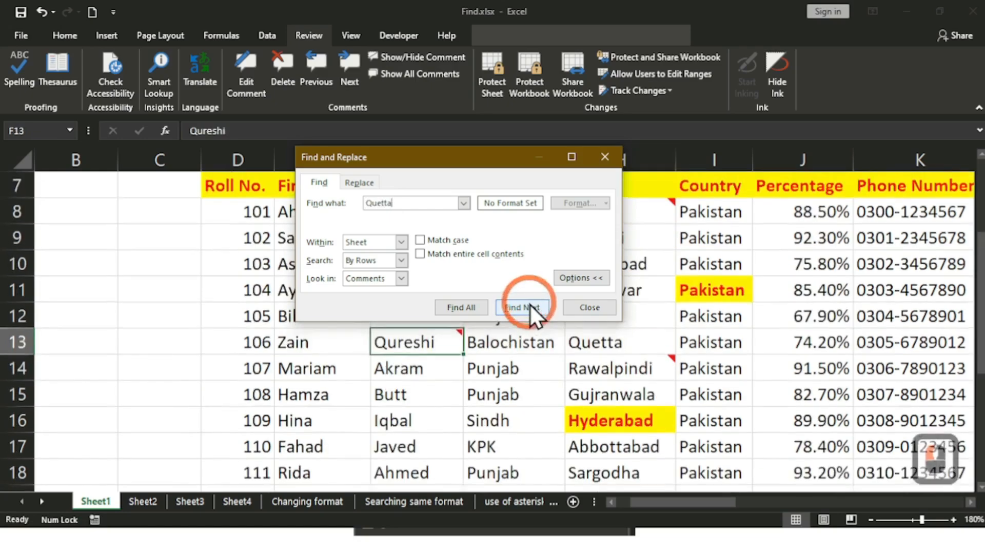
mouse_move(440, 336)
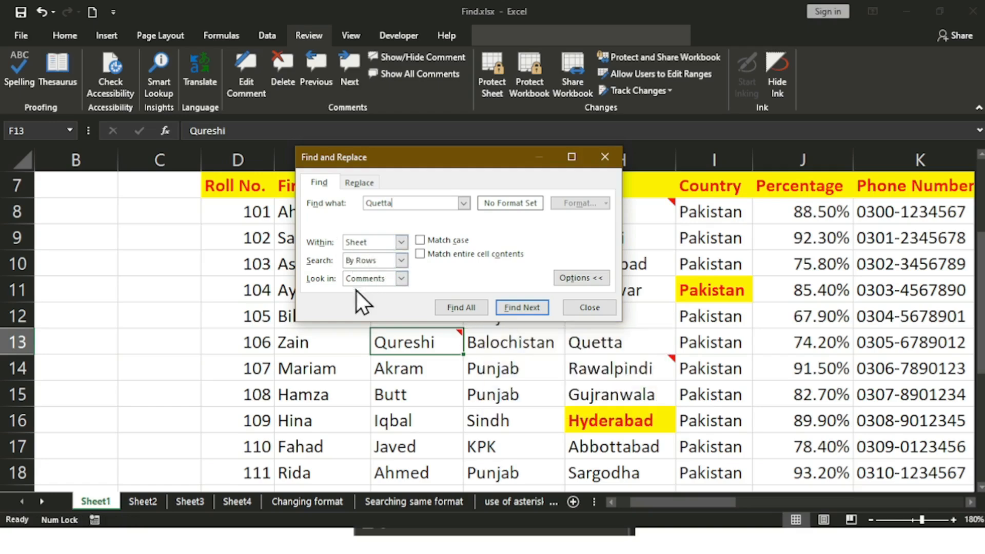
Step: Set Look in back to Formulas and close Find and Replace
left_click(401, 278)
left_click(392, 293)
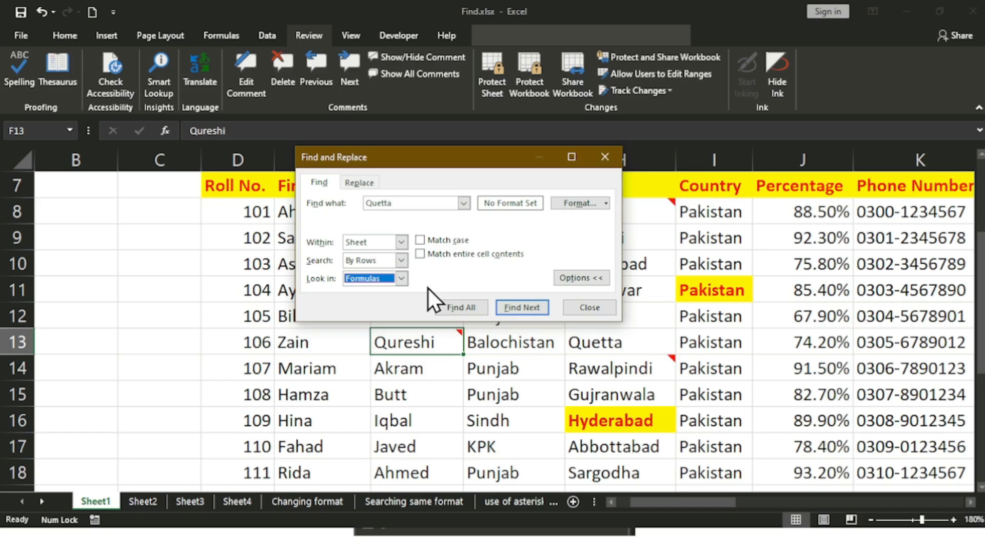
left_click_drag(435, 164, 761, 216)
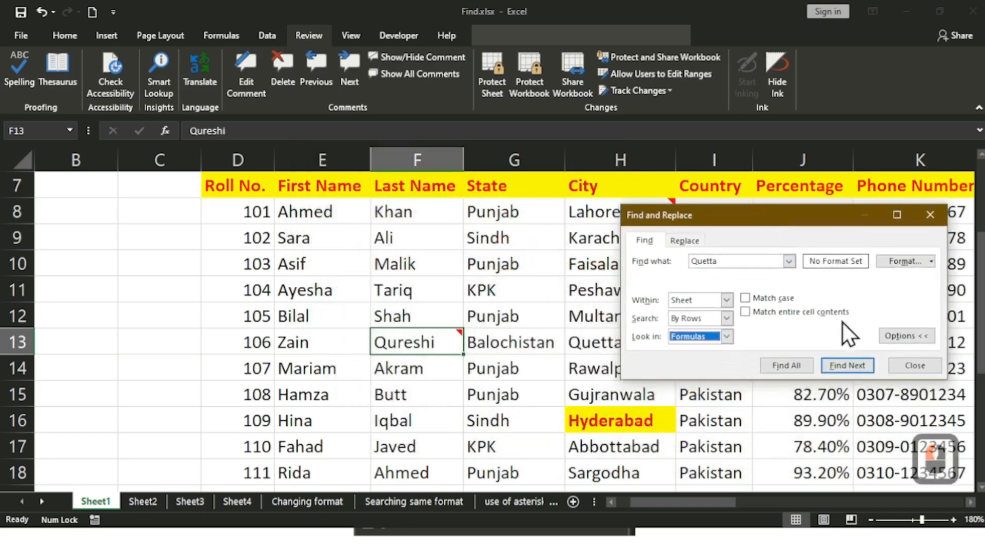
left_click(917, 370)
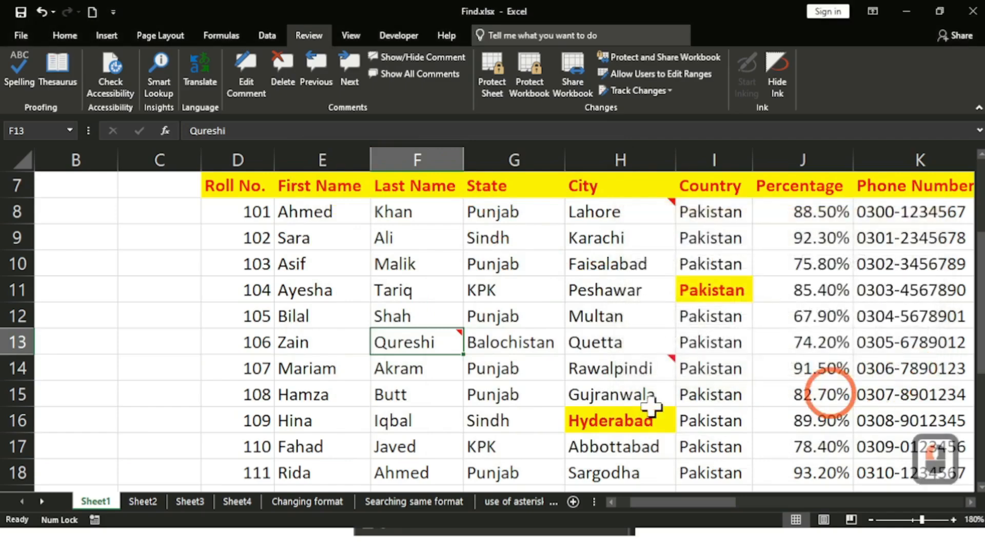
Step: Change cell H8's Lahore to all-capital LAHORE
double_click(587, 213)
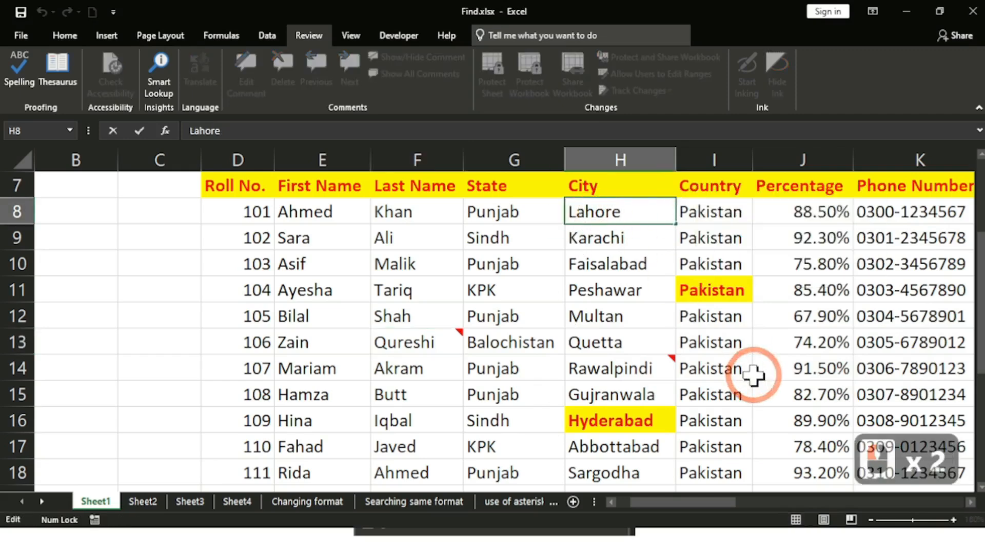
key("Right")
key("Right")
key("Right")
key("Right")
key("BackSpace")
key("BackSpace")
key("BackSpace")
key("BackSpace")
key("BackSpace")
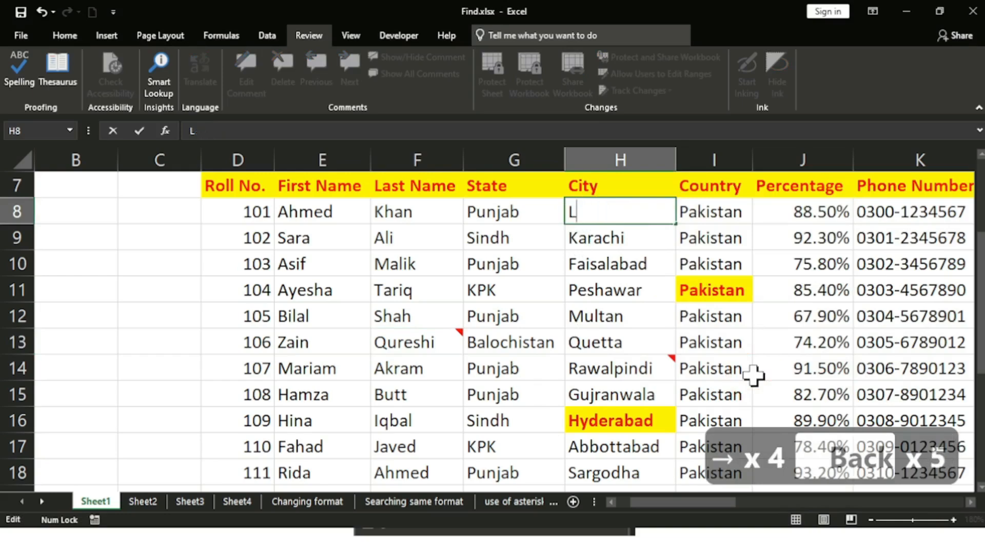
key("Caps_Lock")
type("AH")
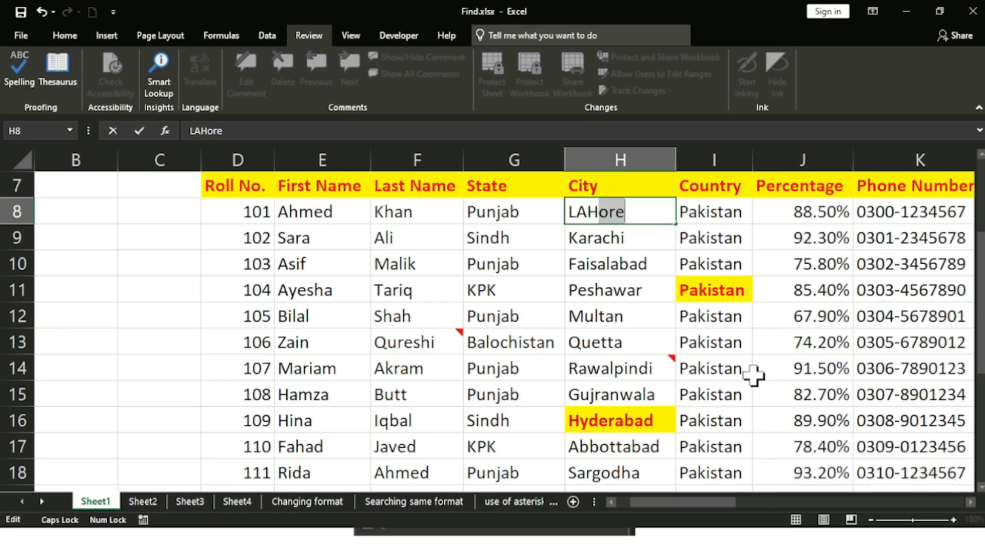
type("ORE")
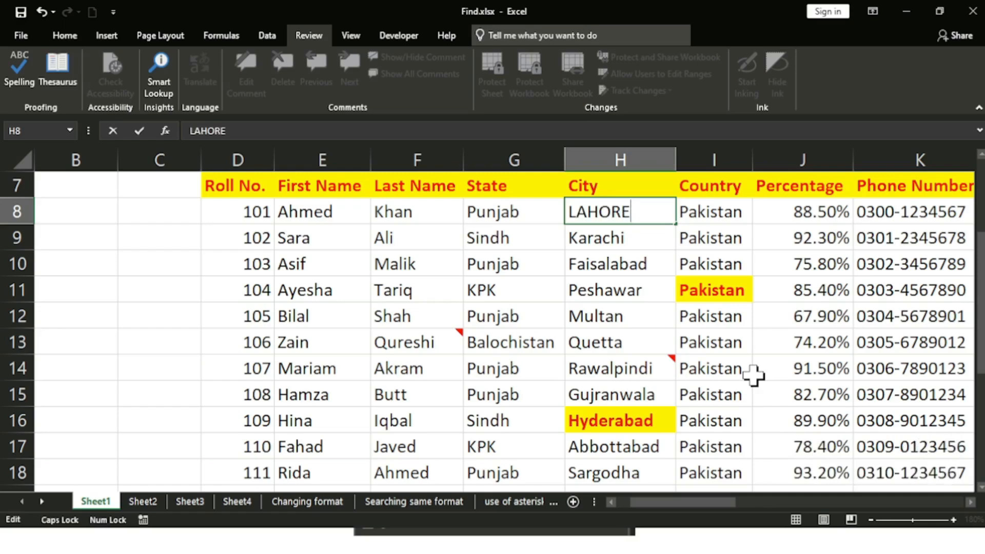
key("Return")
Step: Enter LAHORE in cell P11
scroll(687, 353, "down", 3)
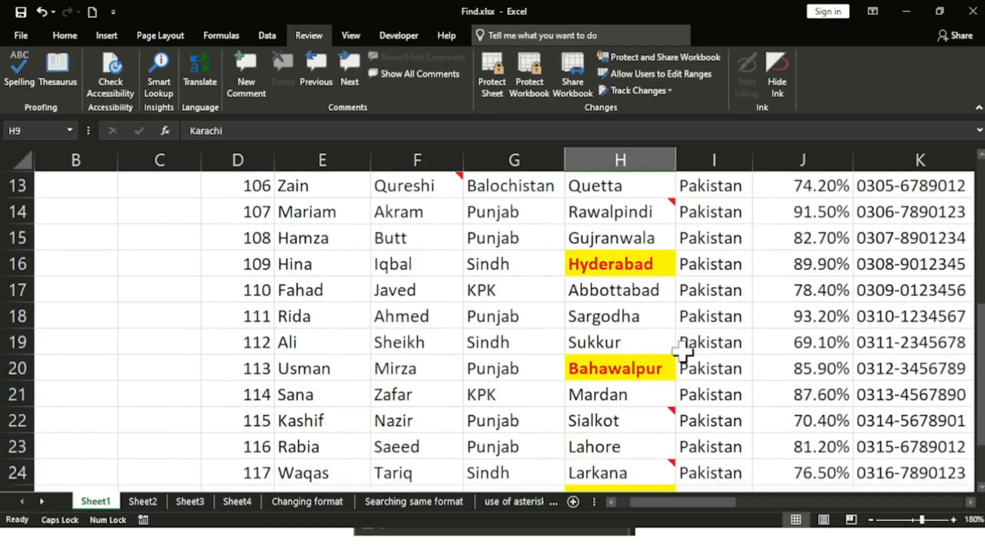
left_click_drag(722, 502, 853, 500)
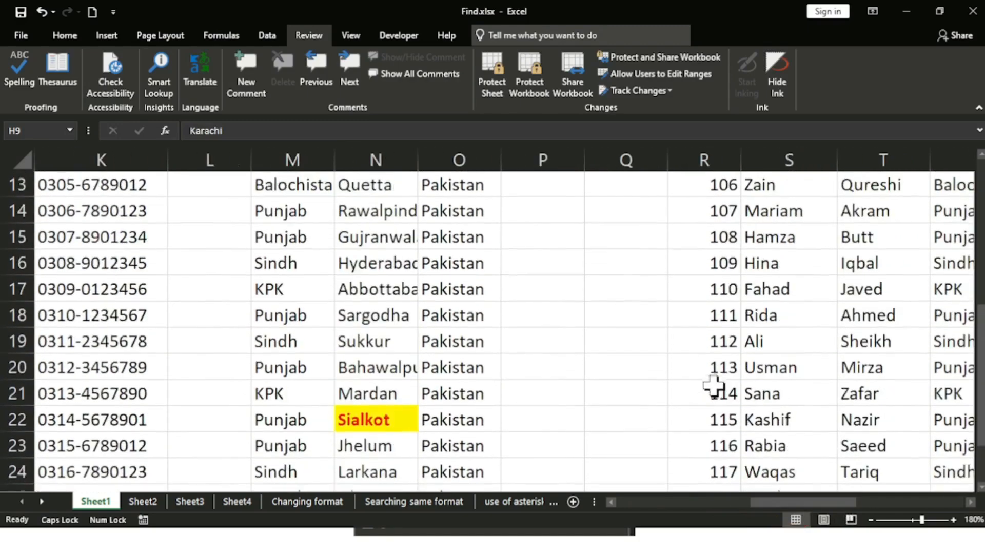
scroll(667, 349, "up", 2)
left_click(568, 282)
left_click(568, 282)
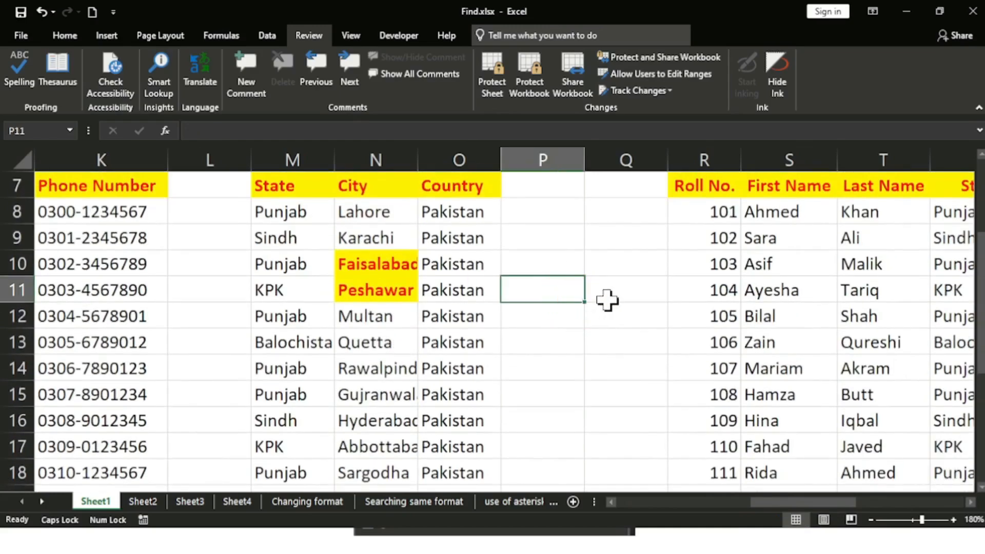
key("BackSpace")
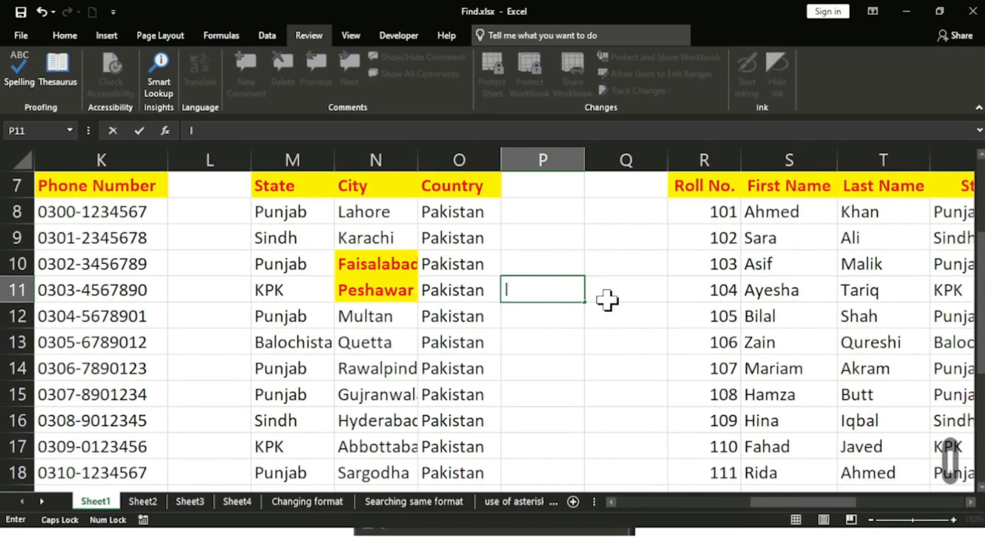
type("LAH")
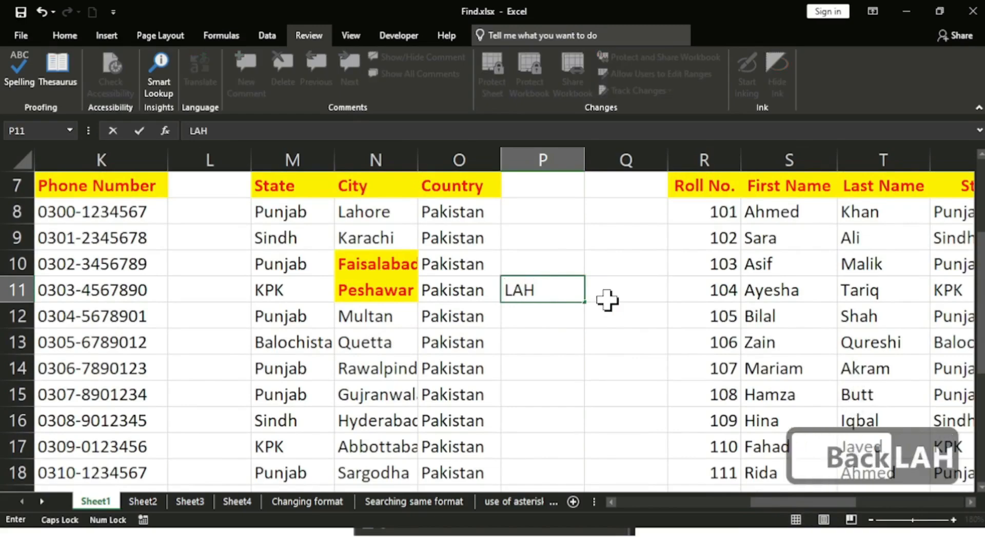
type("ORE")
key("Return")
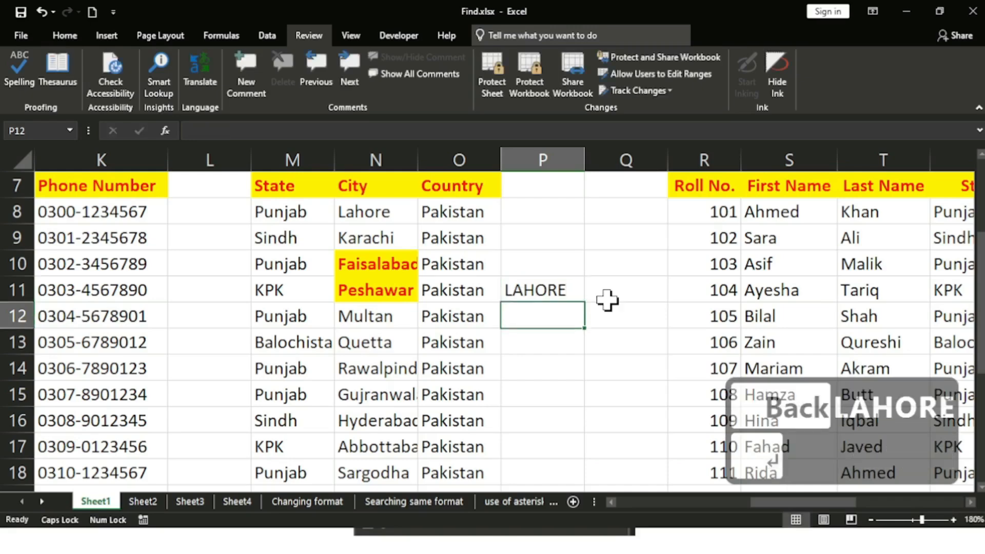
Step: Enter LAHORE in cell Z21, removing the auto-completed text
scroll(730, 410, "down", 1)
scroll(730, 411, "down", 1)
left_click_drag(827, 500, 892, 500)
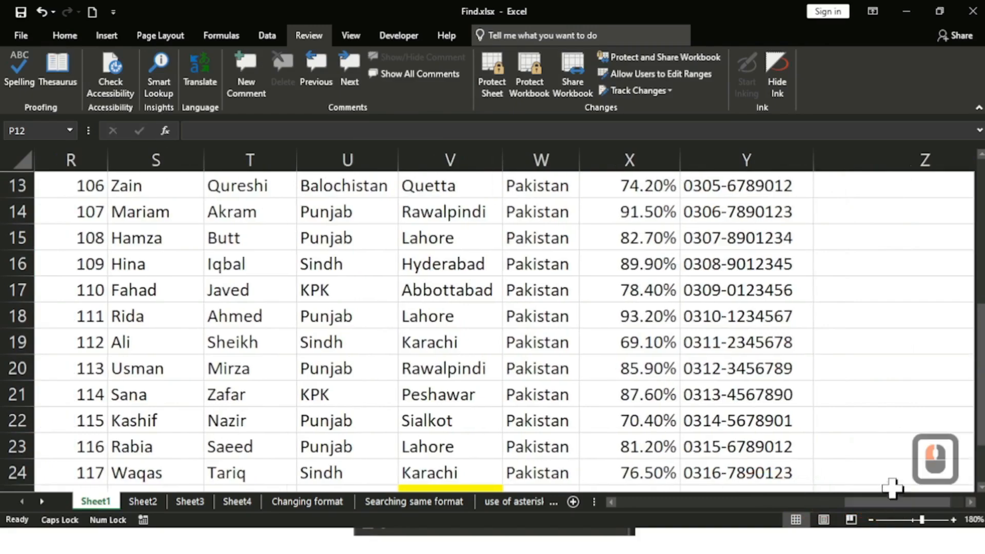
double_click(867, 390)
type("LA")
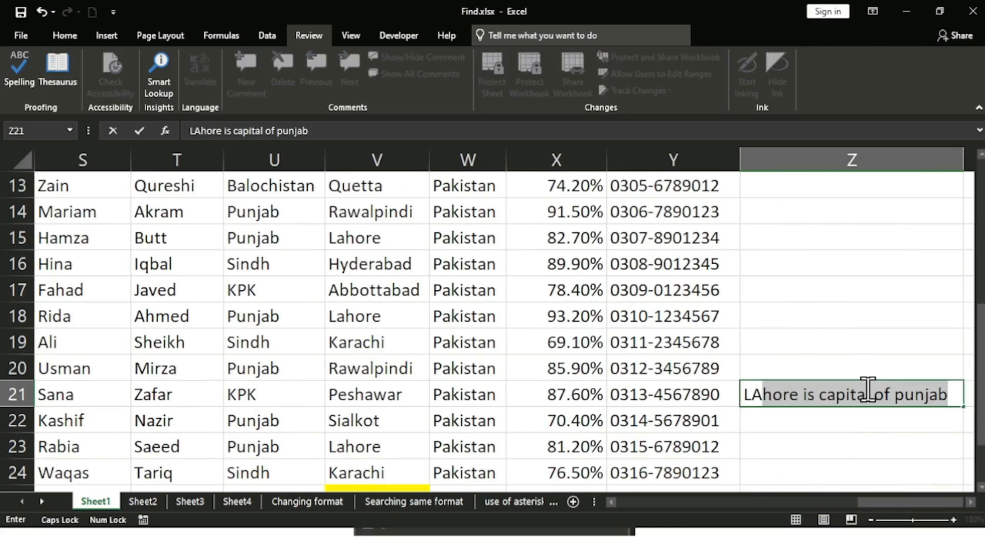
type("HORE")
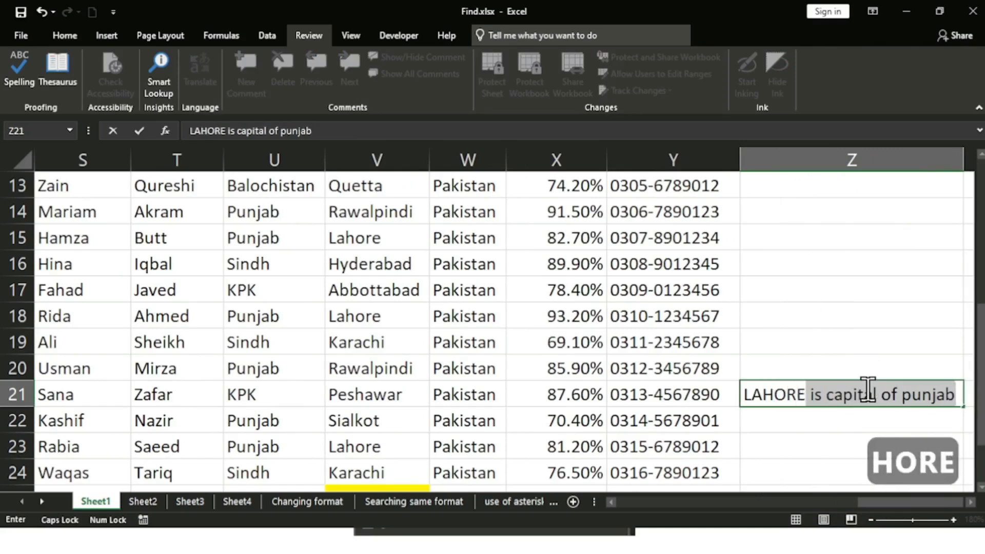
key("BackSpace")
key("Return")
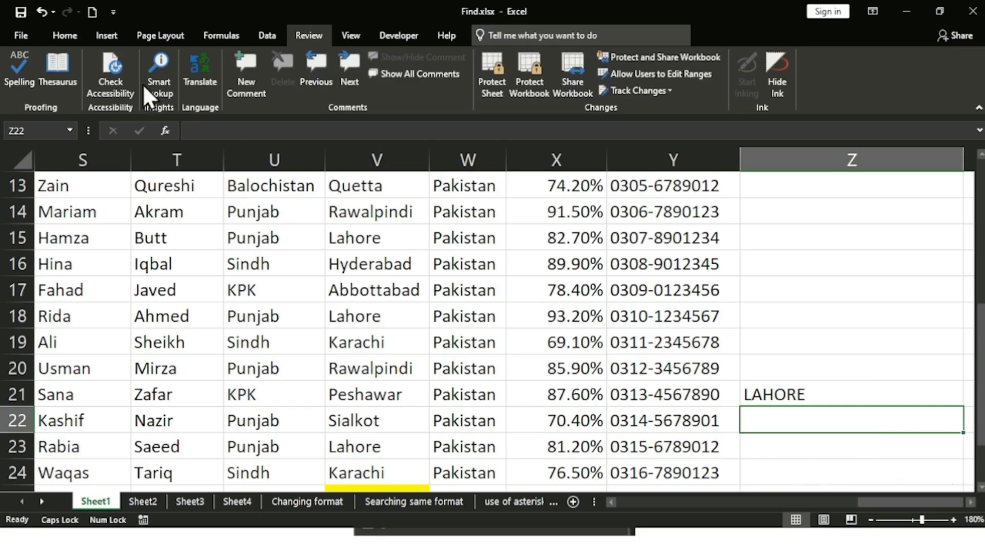
left_click(77, 34)
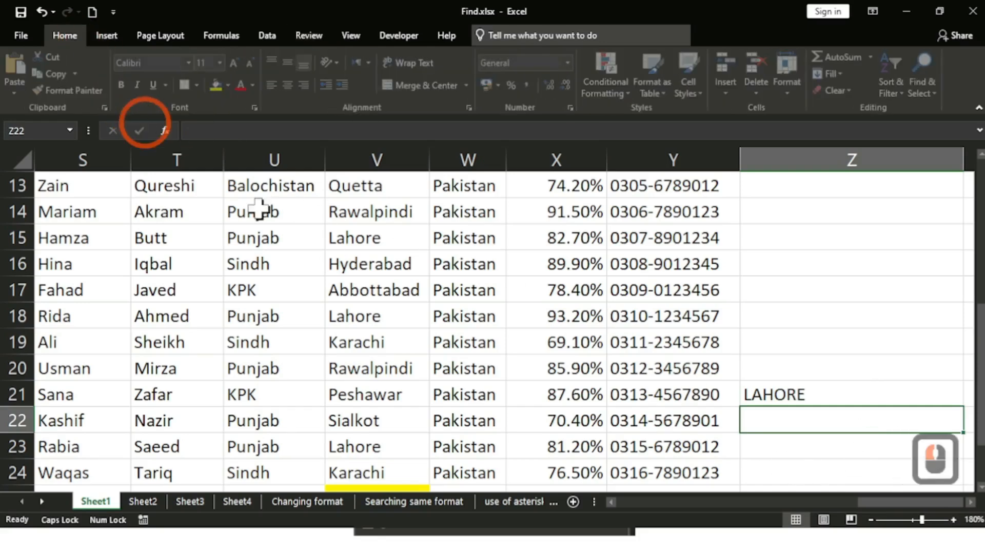
Step: Start a Find from cell C6 with 'Lahore' replacing the previous term Quetta
left_click(811, 393)
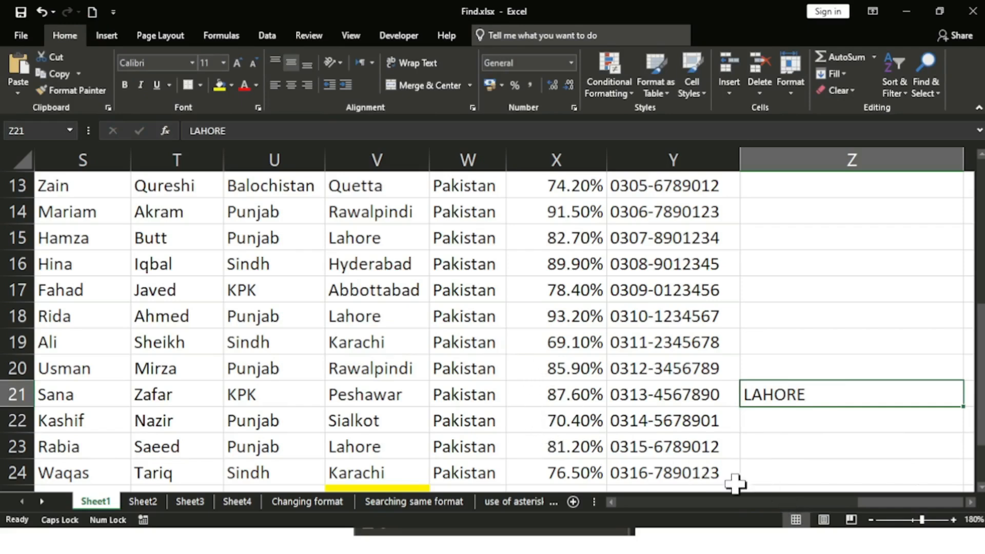
left_click_drag(861, 506, 753, 511)
left_click_drag(685, 511, 637, 512)
scroll(581, 369, "down", 1)
scroll(578, 367, "up", 4)
scroll(578, 365, "up", 2)
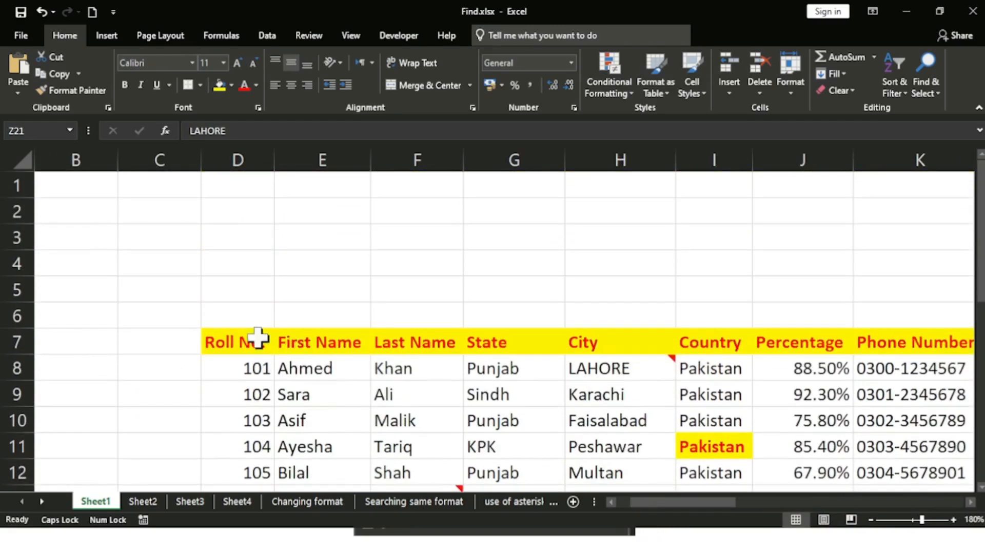
left_click(131, 319)
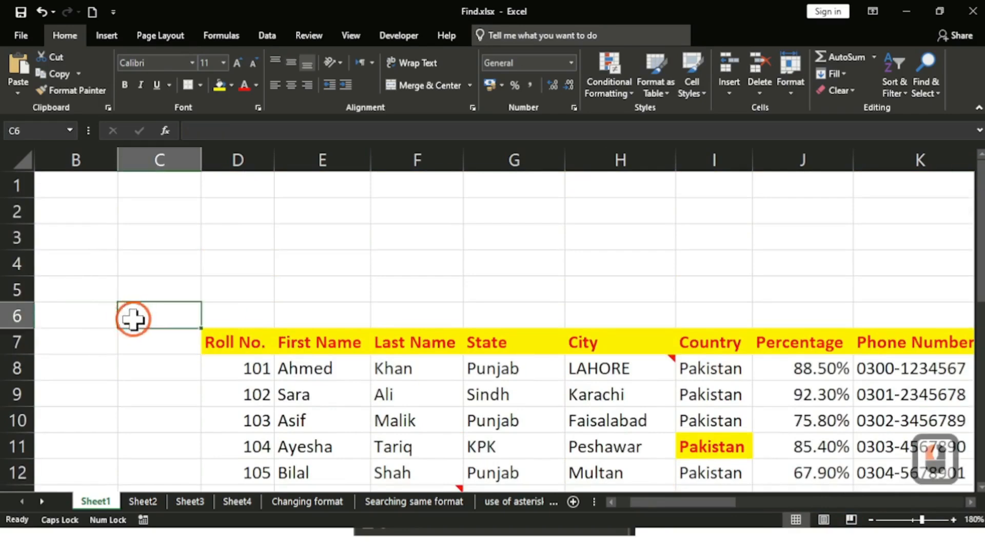
key("ctrl+f")
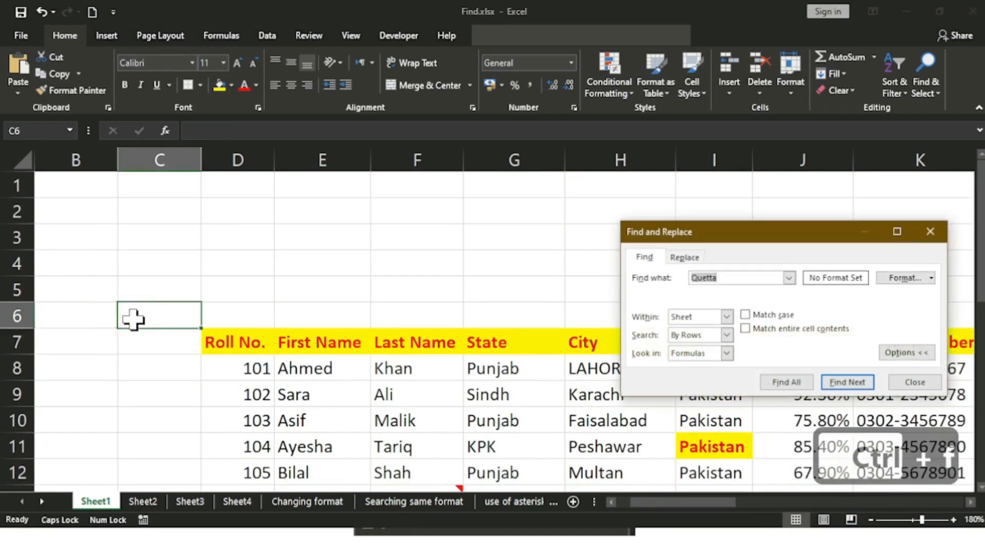
key("BackSpace")
key("BackSpace")
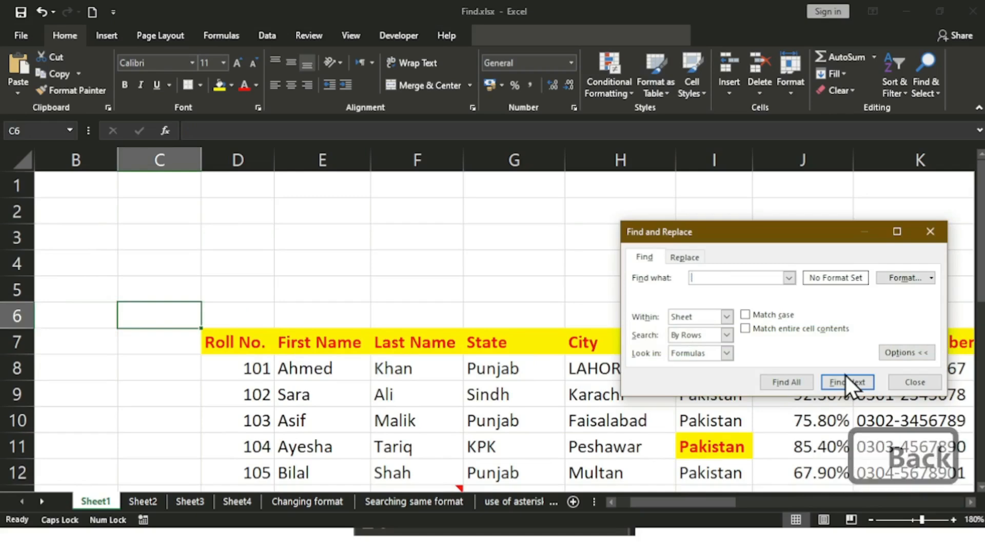
key("Caps_Lock")
type("La")
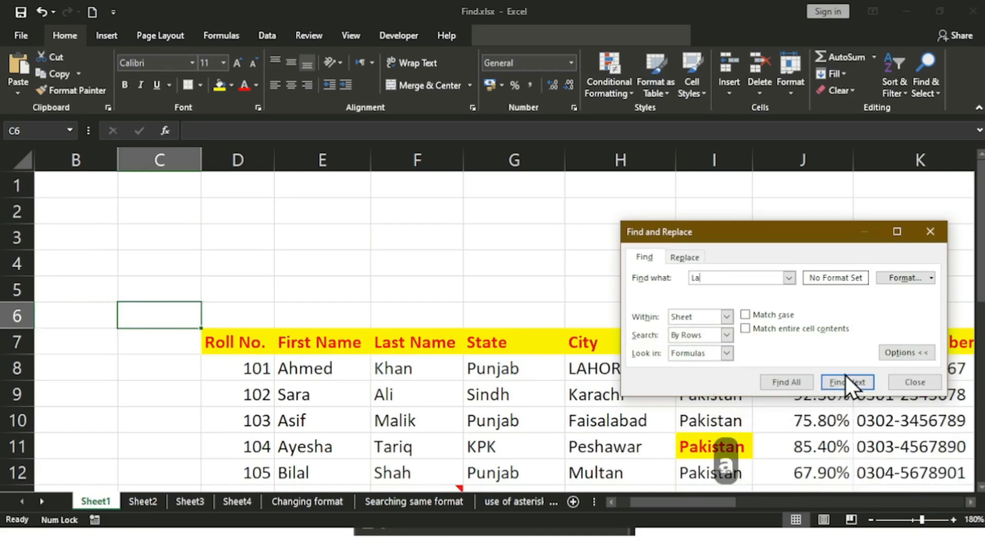
type("hore")
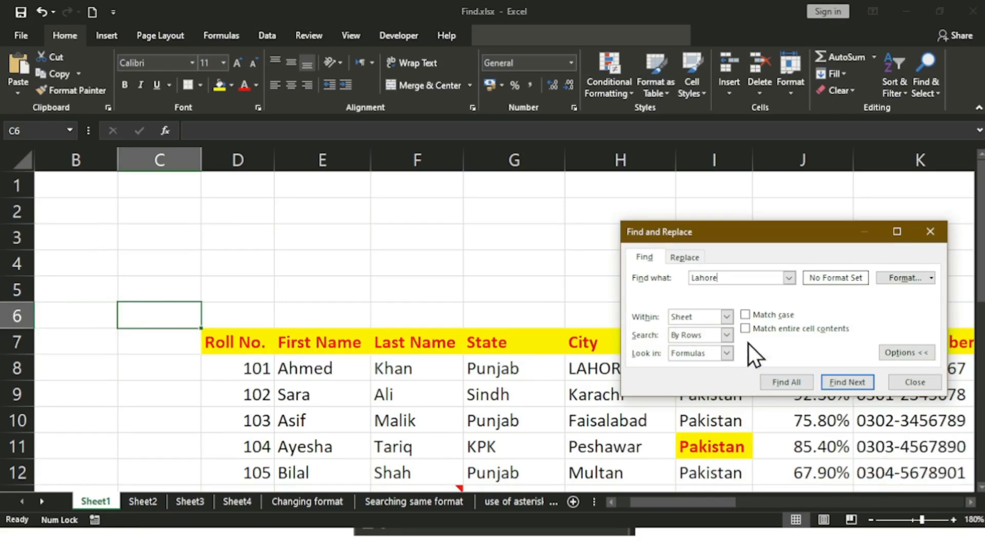
Step: Step through the Lahore matches H8, N8, V8, V10 and Z10, then close the search
left_click(856, 387)
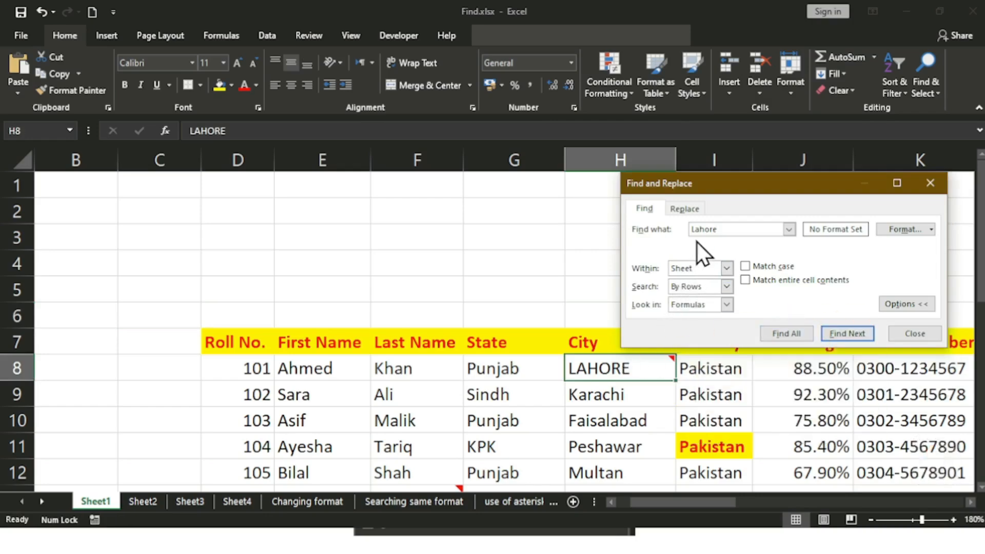
left_click(834, 332)
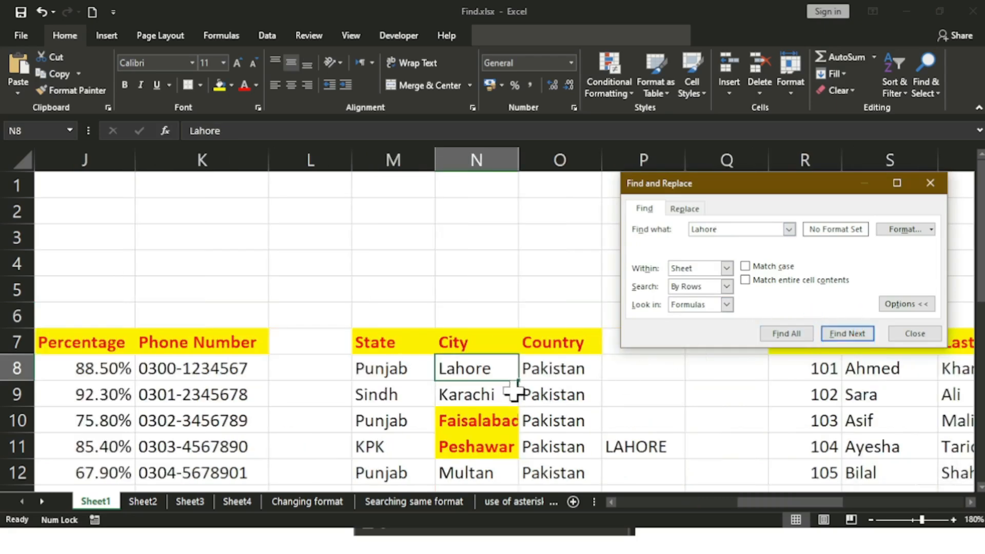
left_click(864, 338)
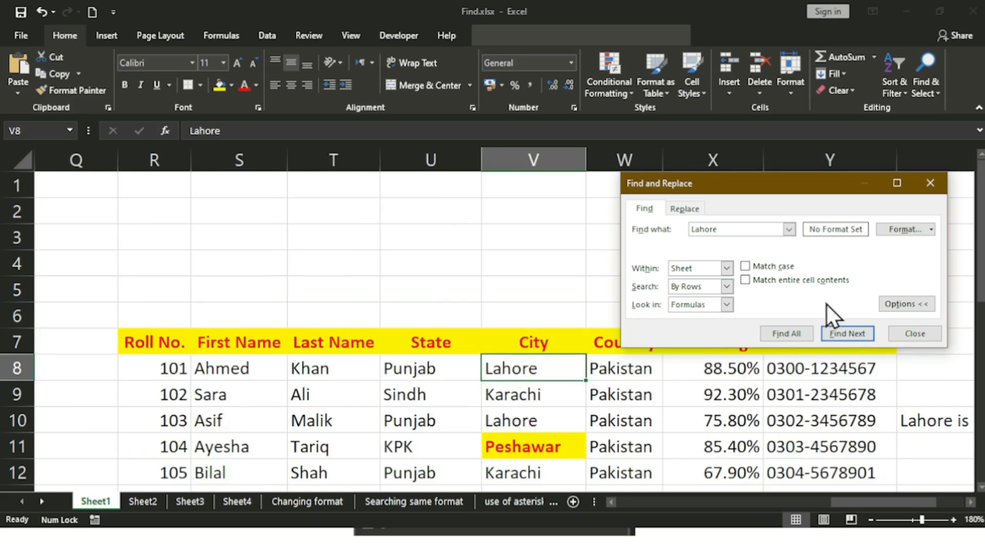
left_click(829, 333)
left_click(829, 333)
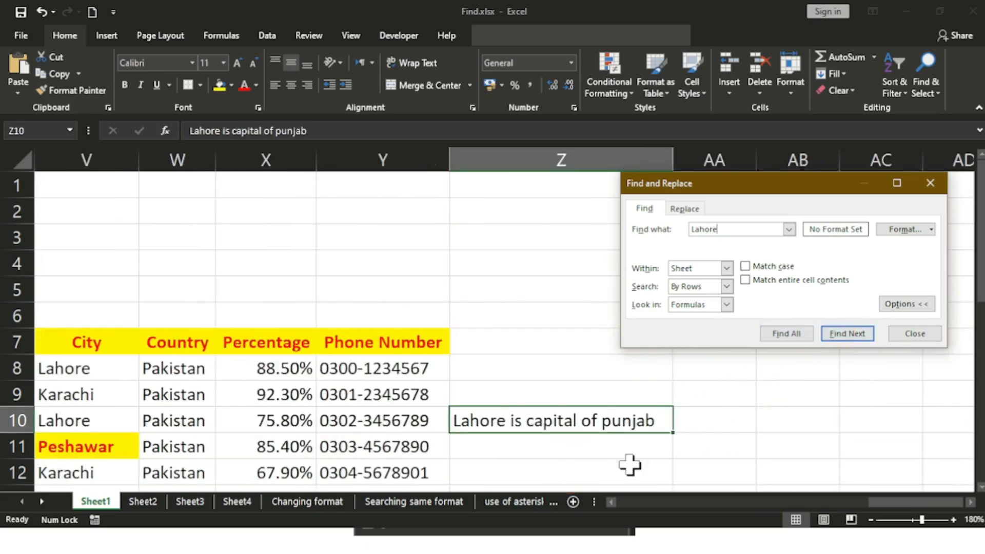
left_click(917, 339)
left_click_drag(921, 504, 629, 499)
left_click(210, 321)
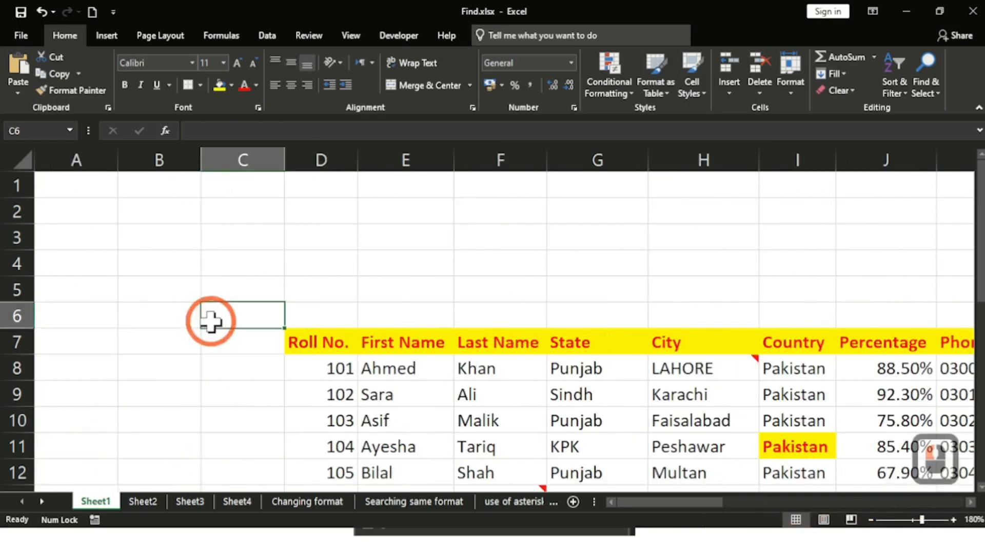
Step: Reopen the Lahore search, move it off the table, and turn on Match case
mouse_move(686, 380)
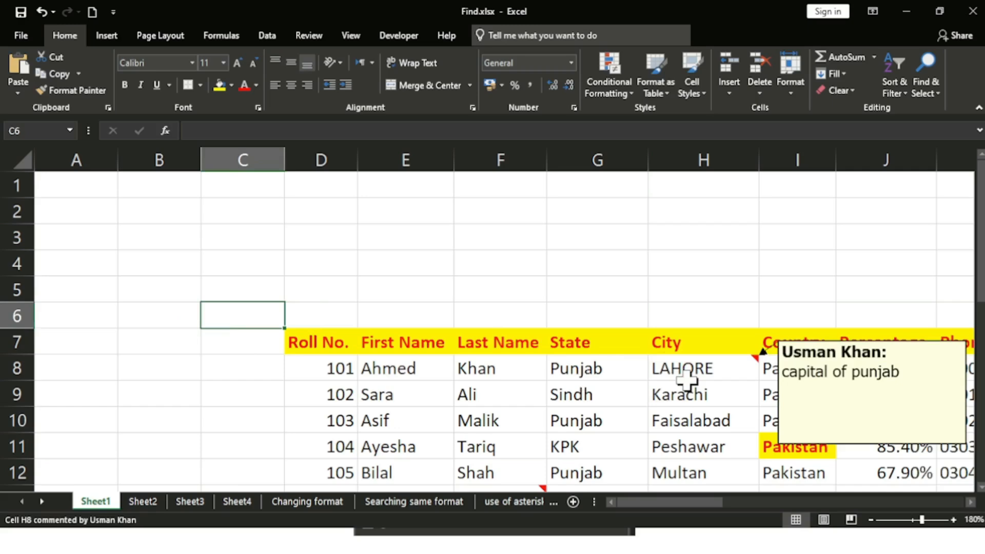
key("ctrl")
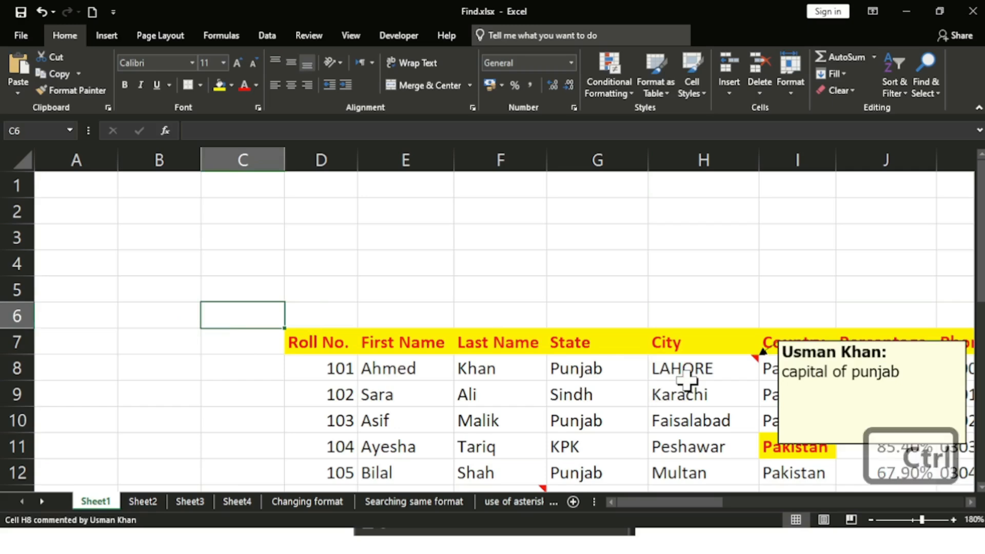
key("ctrl+f")
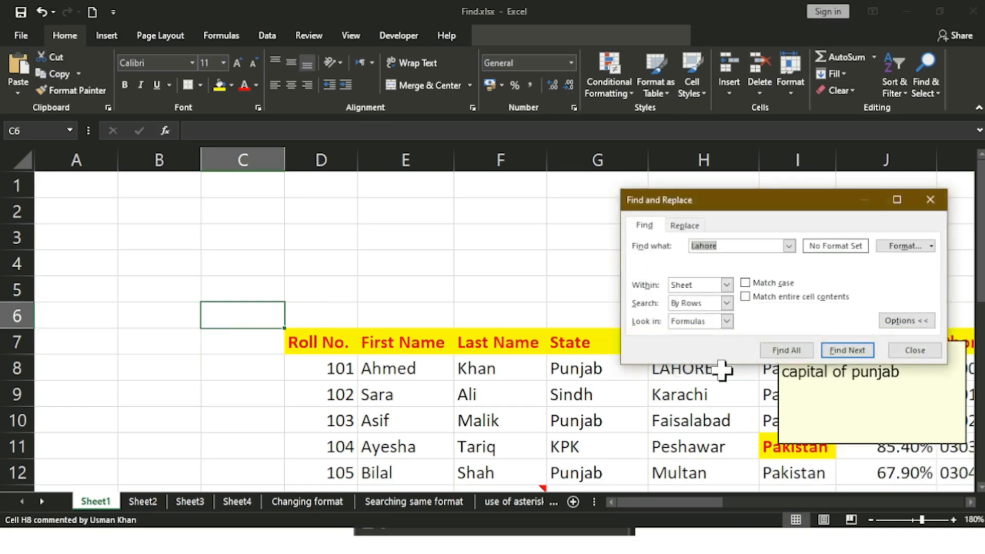
left_click_drag(722, 207, 521, 142)
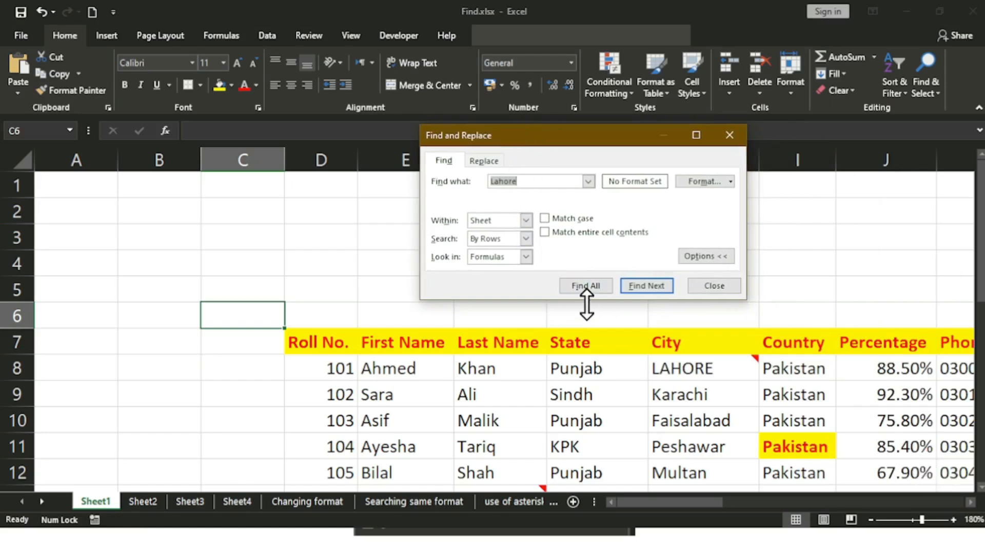
left_click(553, 219)
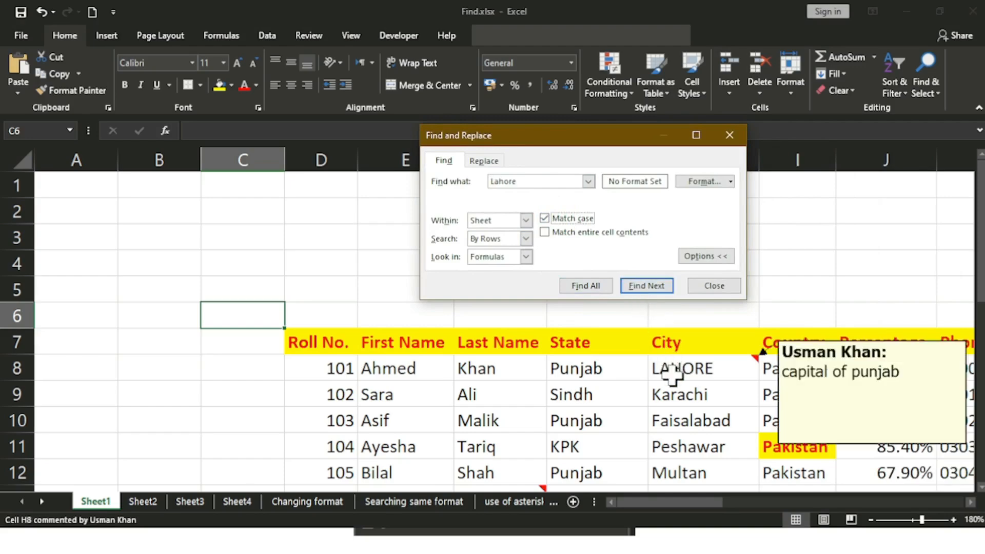
Step: Step through the case-matched Lahore cells N8, V8, V10 and Z10, then close the search
left_click(648, 286)
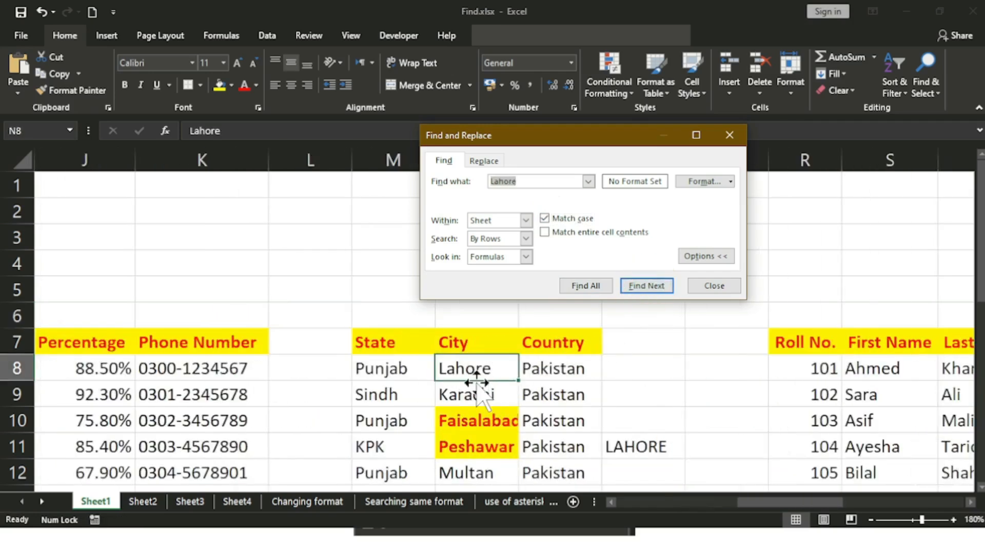
left_click(611, 502)
left_click(612, 502)
left_click(611, 502)
left_click(612, 502)
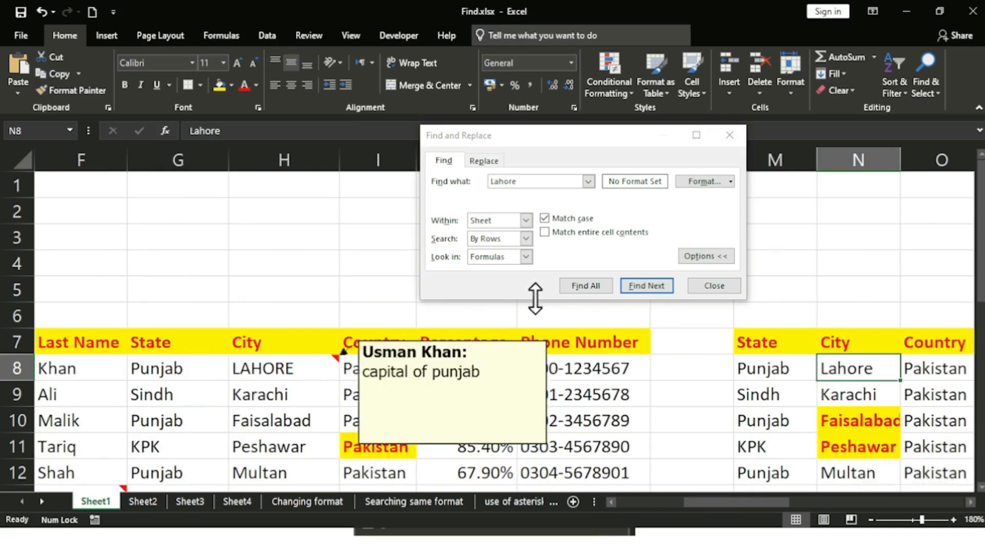
left_click(633, 284)
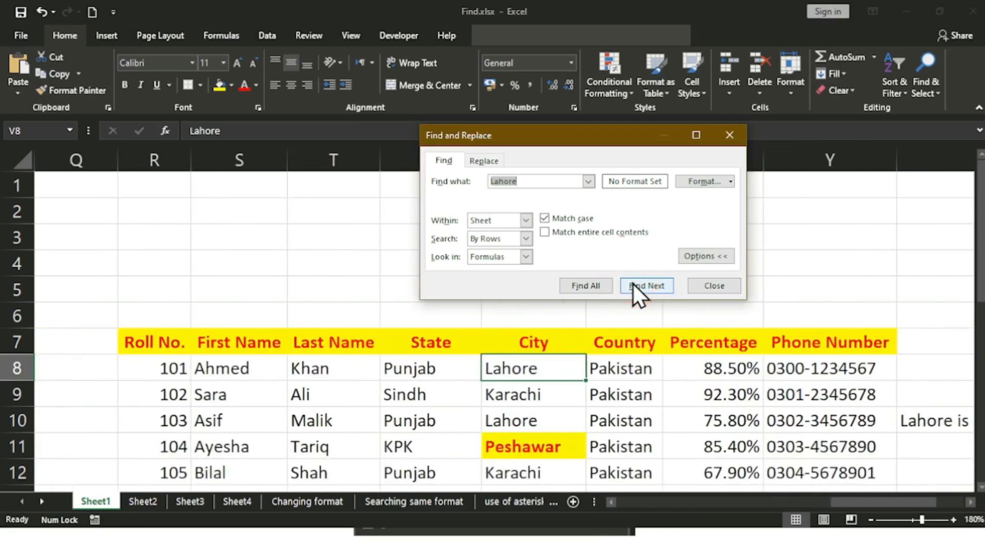
left_click(633, 284)
left_click(633, 284)
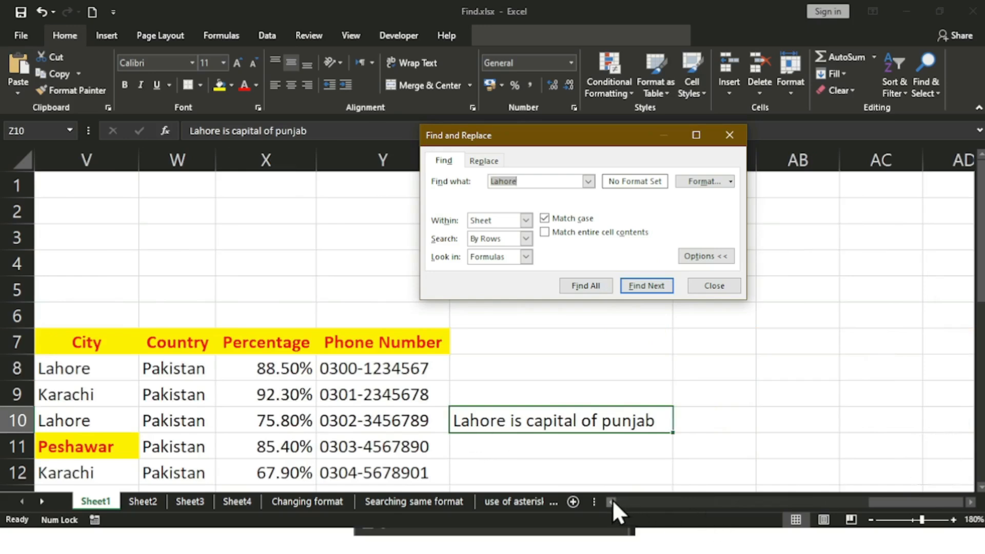
left_click(714, 285)
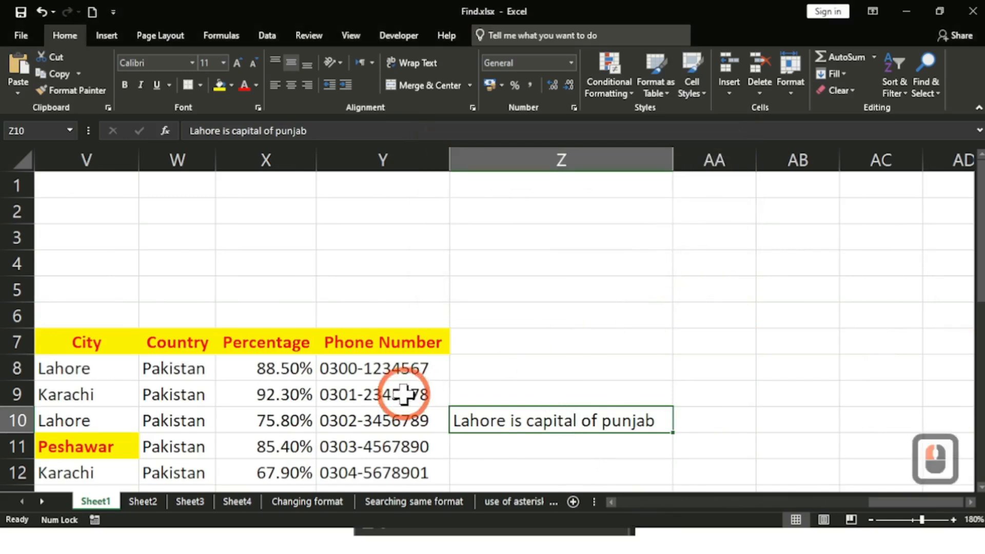
Step: Change Z10 to 'lahore is capital of punjab' in lowercase and save the workbook
double_click(466, 419)
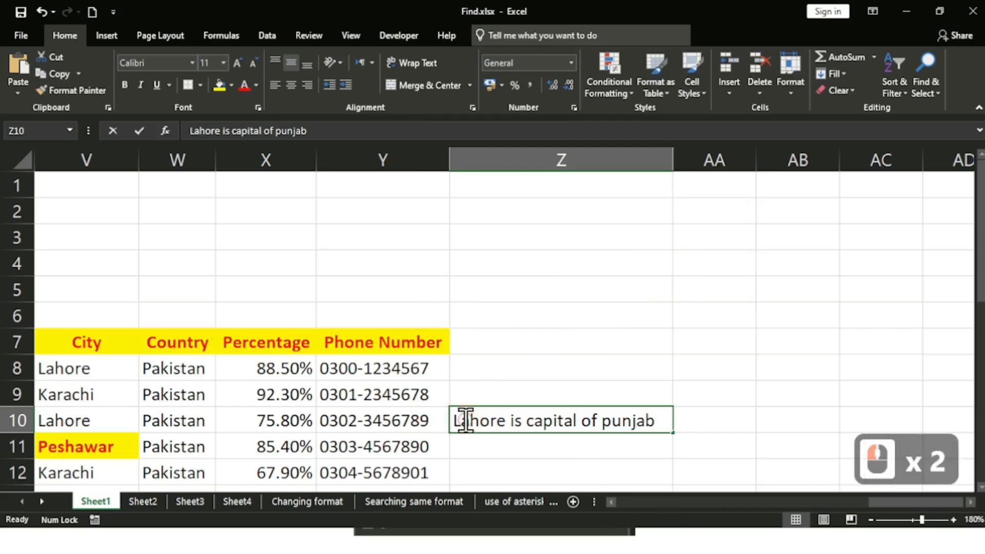
key("BackSpace")
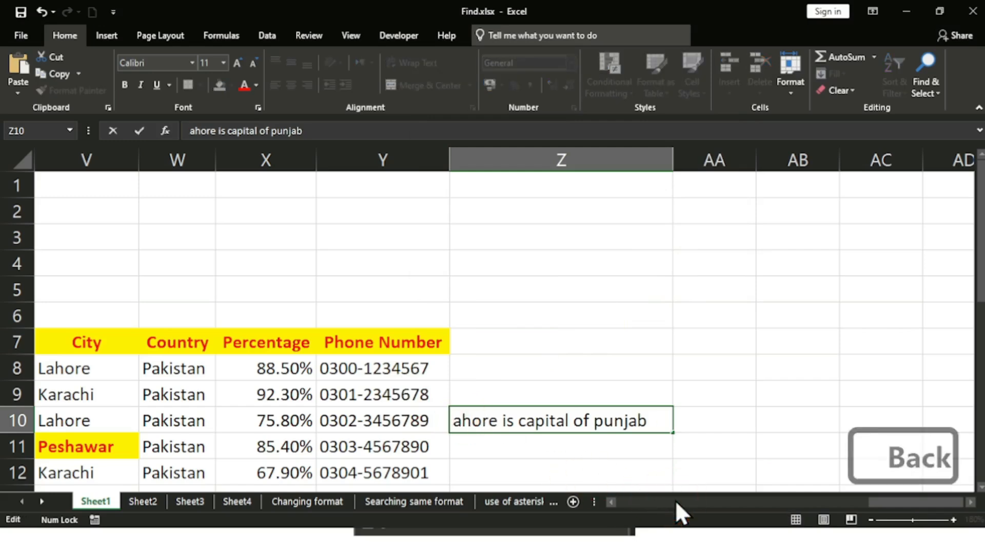
type("l")
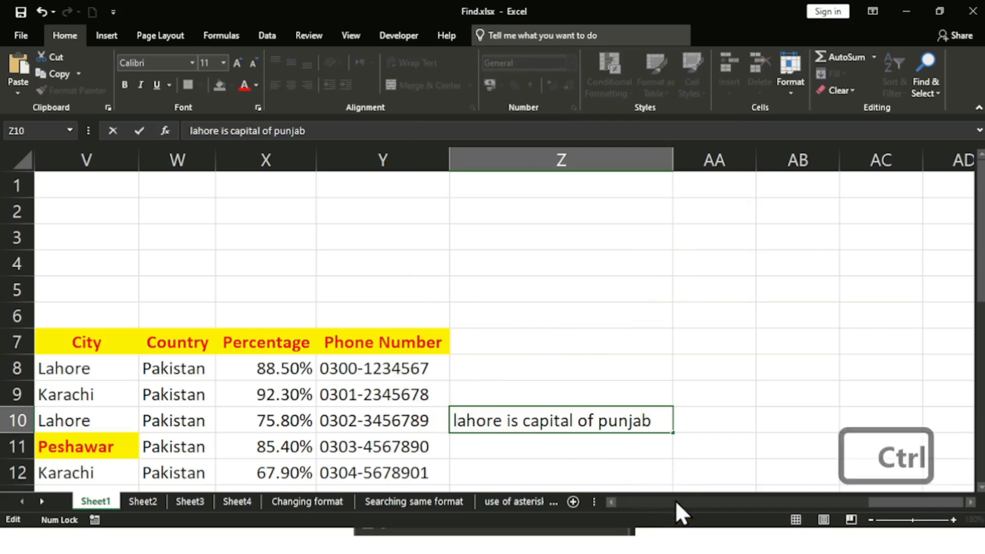
key("ctrl+s")
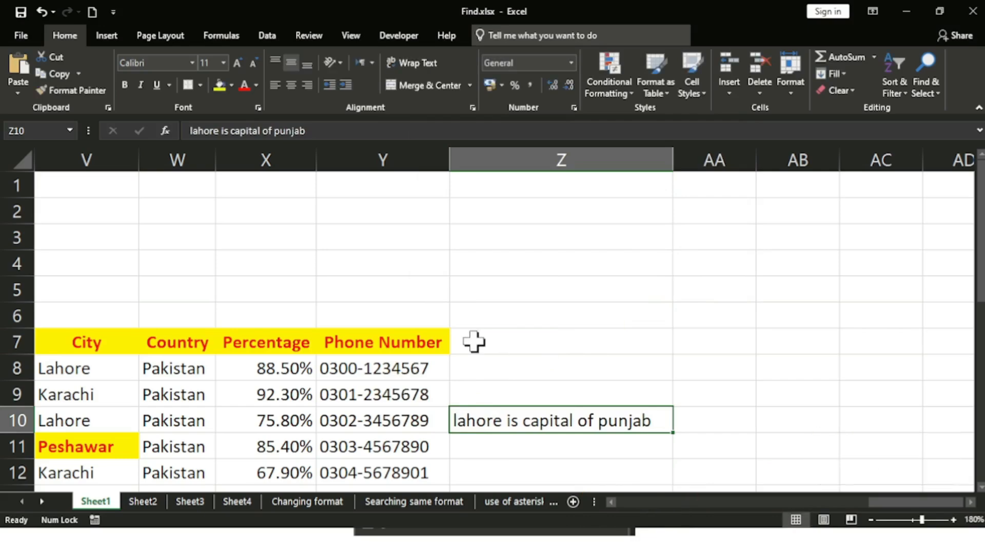
Step: Return to cell B6 and bring up Find and Replace again
left_click_drag(918, 502, 621, 517)
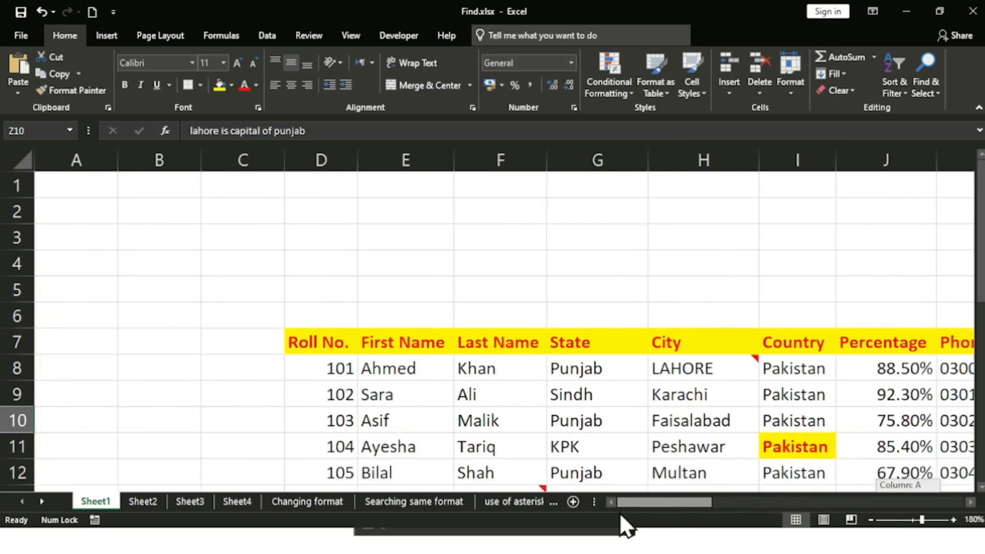
left_click(174, 314)
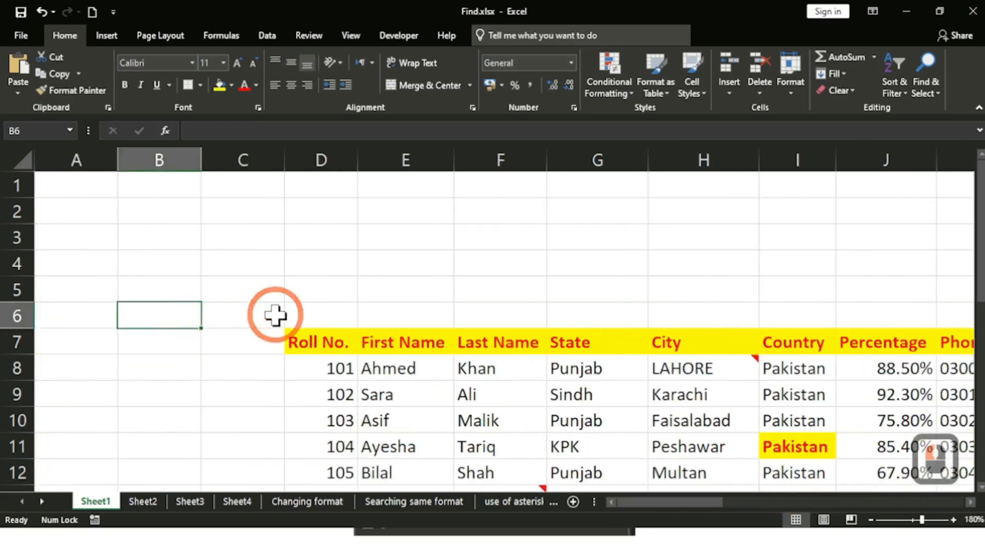
key("ctrl+f")
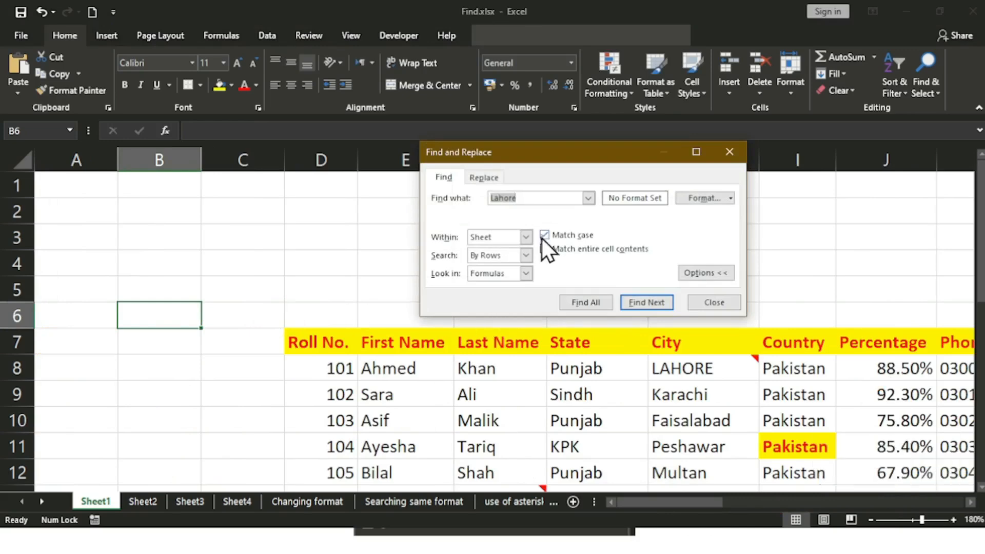
Step: Step through case-sensitive Lahore matches from V10 to V15, skipping the lowercase Z10 note
left_click(641, 310)
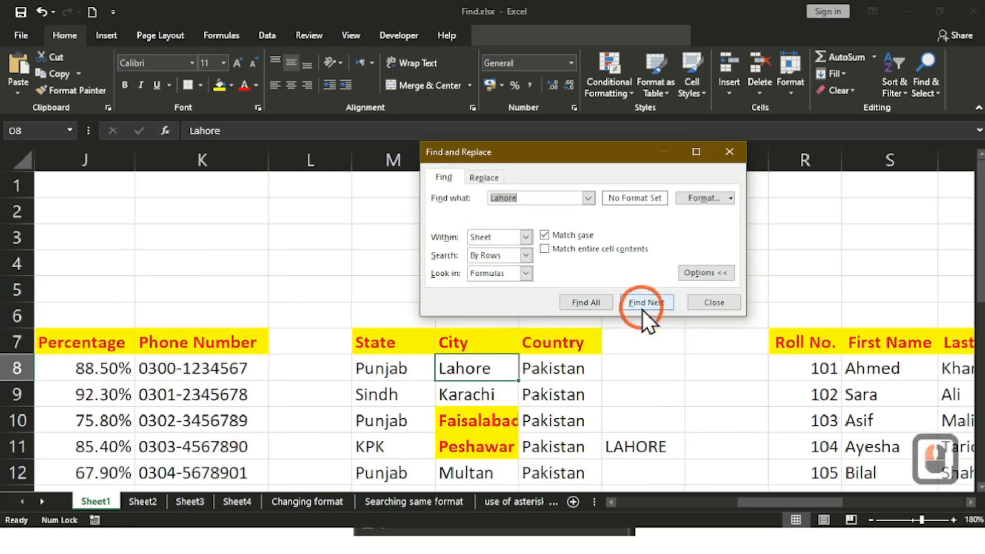
left_click(642, 309)
left_click(642, 309)
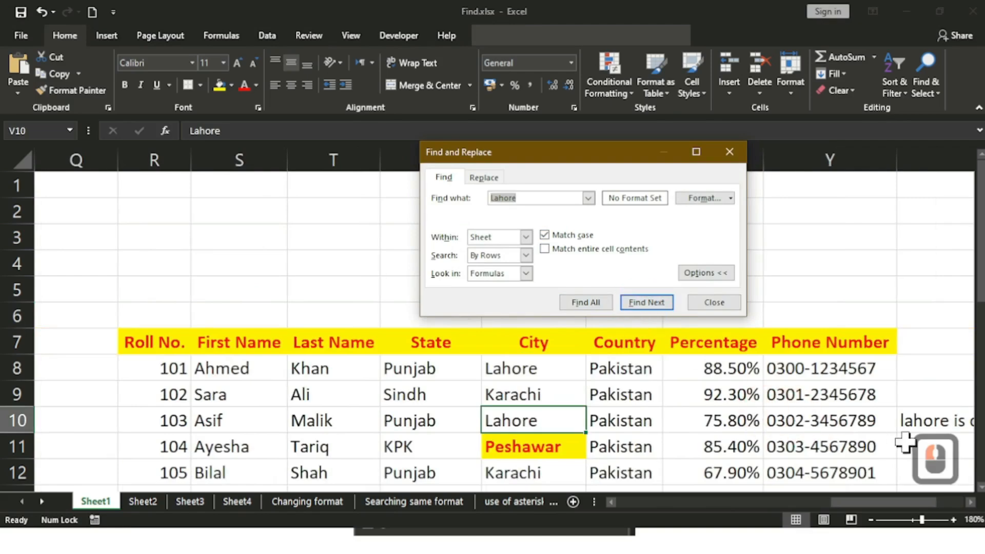
left_click(970, 502)
left_click(970, 501)
left_click(970, 501)
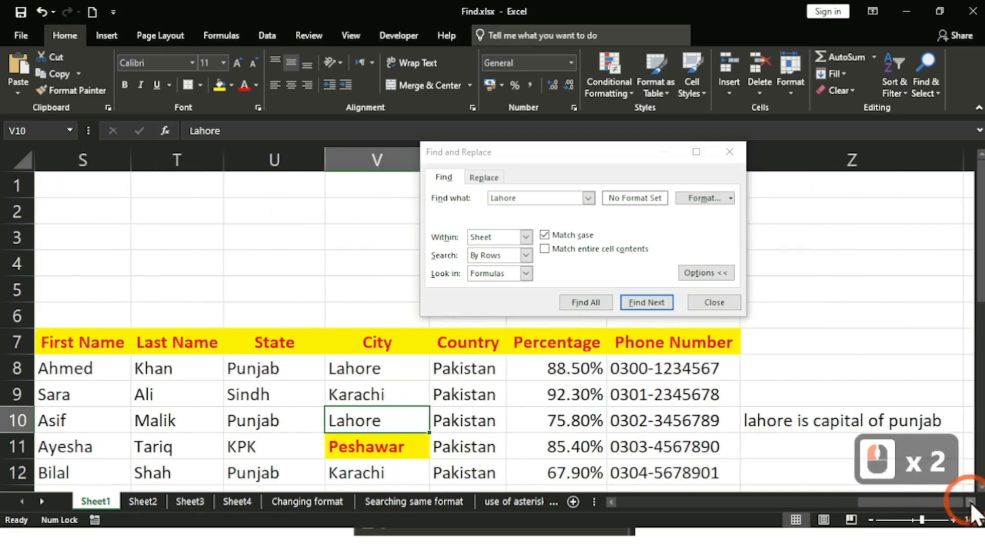
left_click(645, 307)
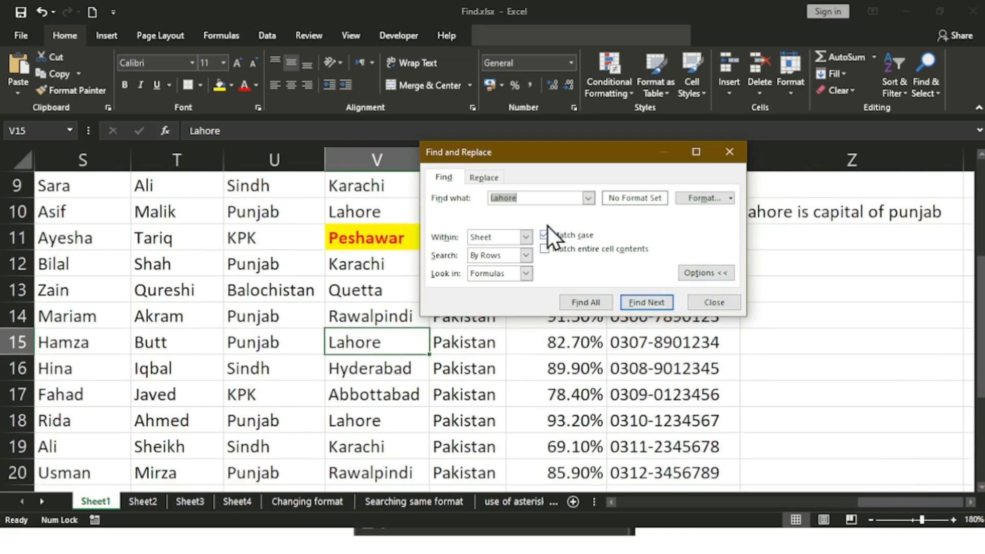
left_click(535, 195)
Step: Change the search term to uppercase LAHORE and start from cell B5
key("BackSpace")
key("BackSpace")
key("BackSpace")
key("BackSpace")
key("BackSpace")
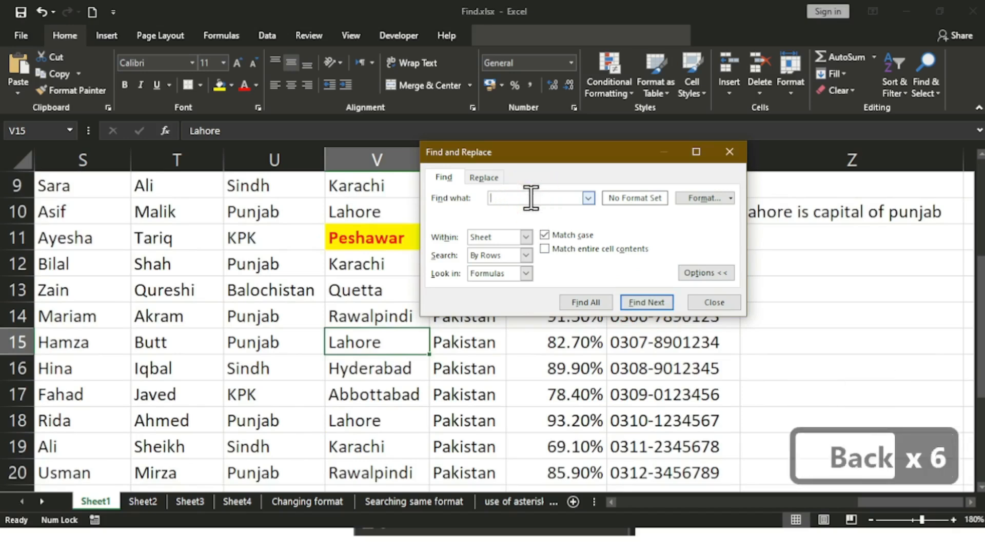
key("Caps_Lock")
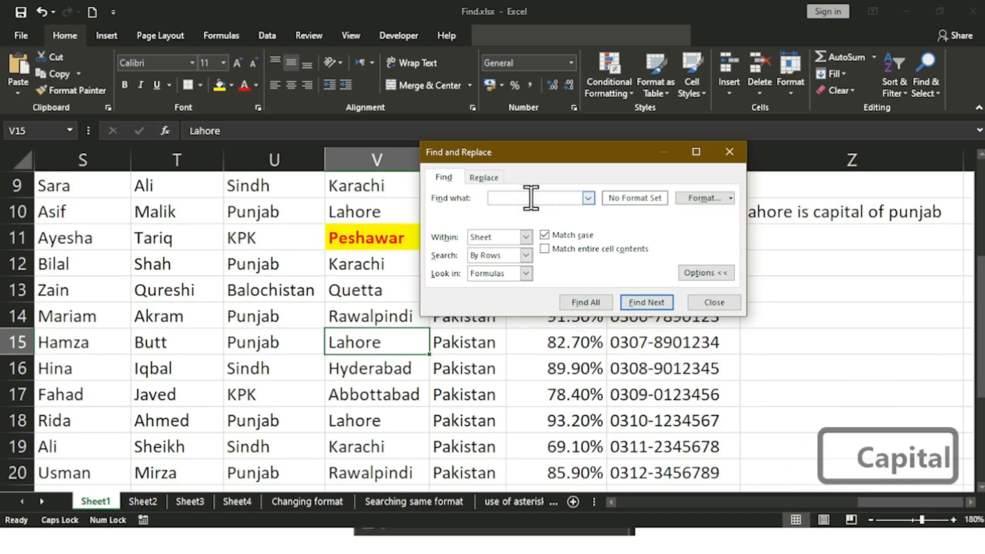
type("L")
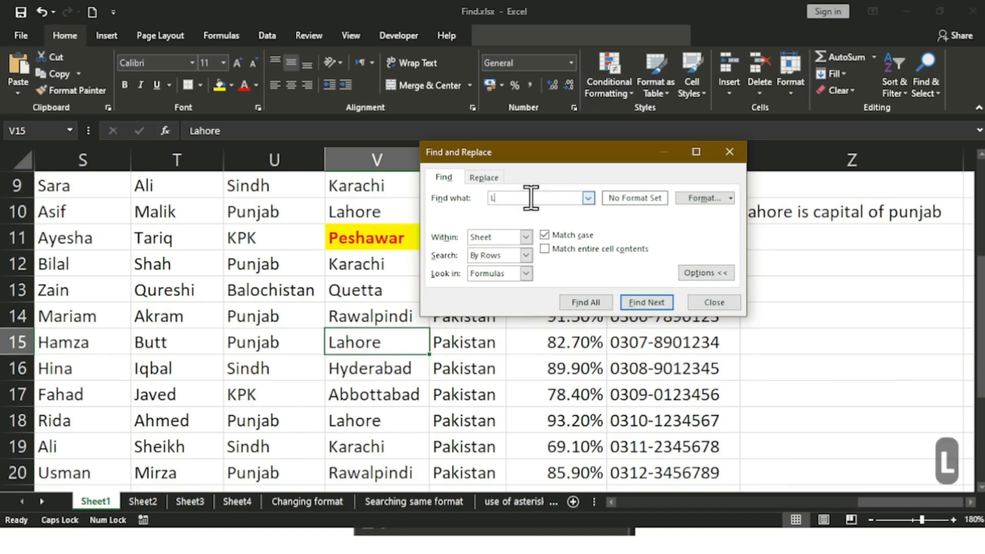
type("AHORE")
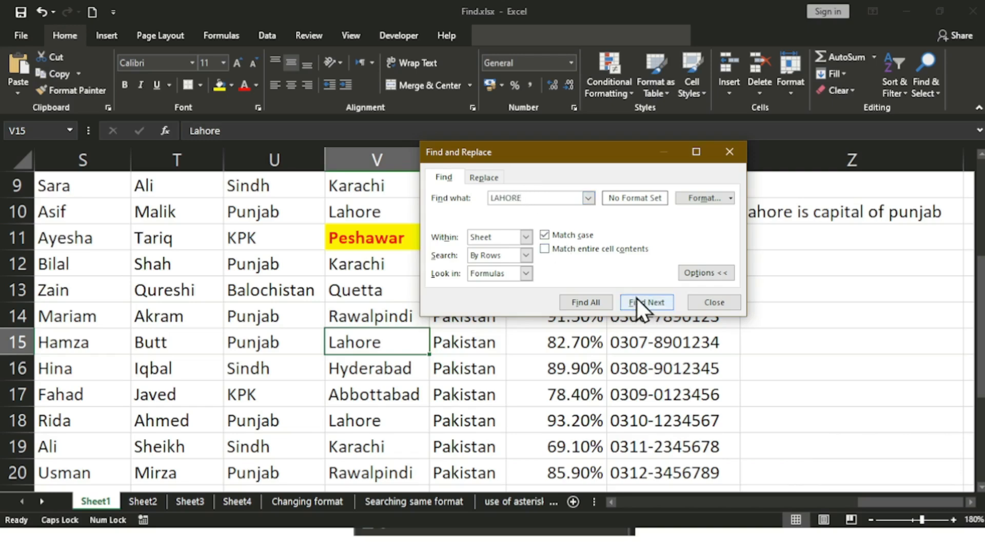
left_click(687, 502)
left_click(686, 501)
left_click(682, 501)
left_click(676, 500)
left_click(199, 211)
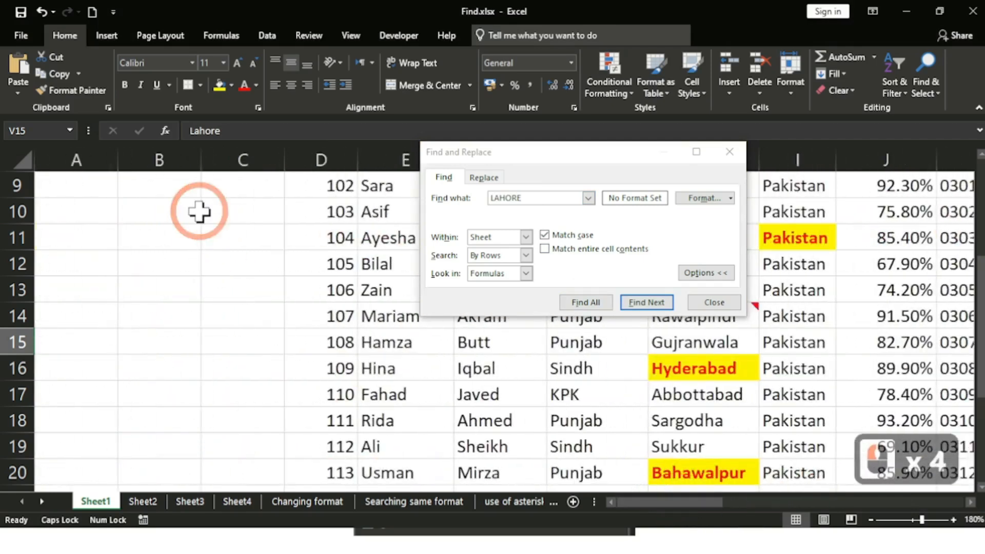
scroll(199, 211, "up", 3)
left_click(171, 286)
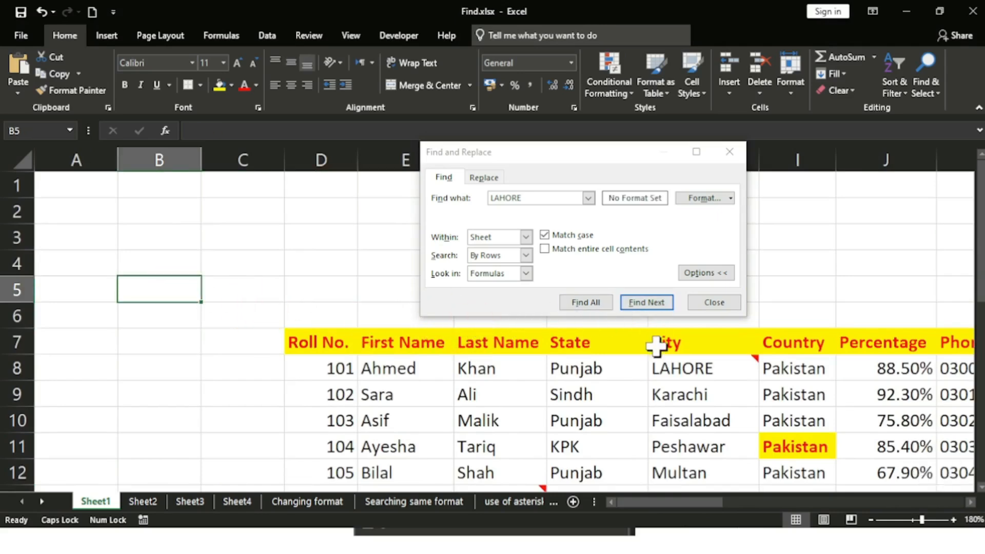
Step: Find the case-matched LAHORE cells H8 and P11, then turn off Match case
left_click(636, 306)
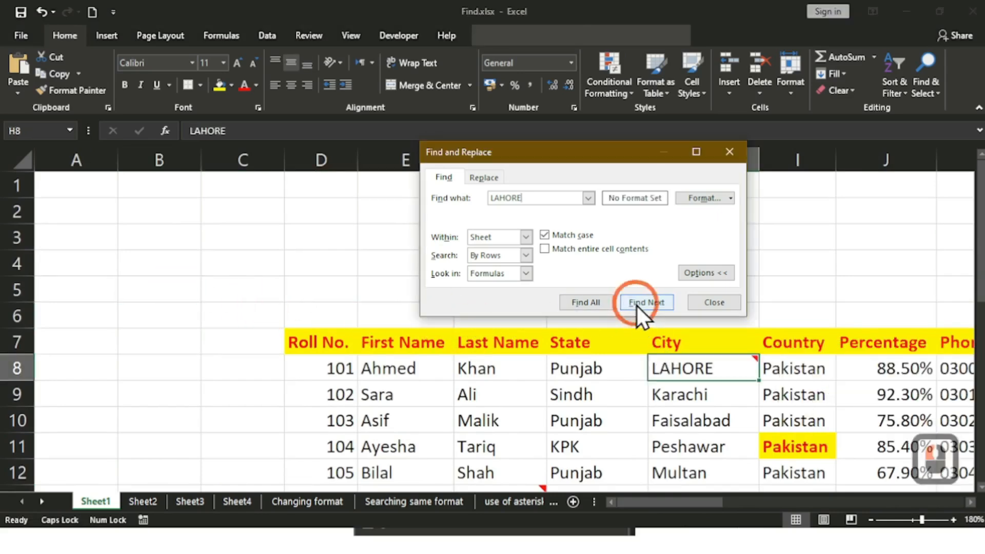
left_click(651, 310)
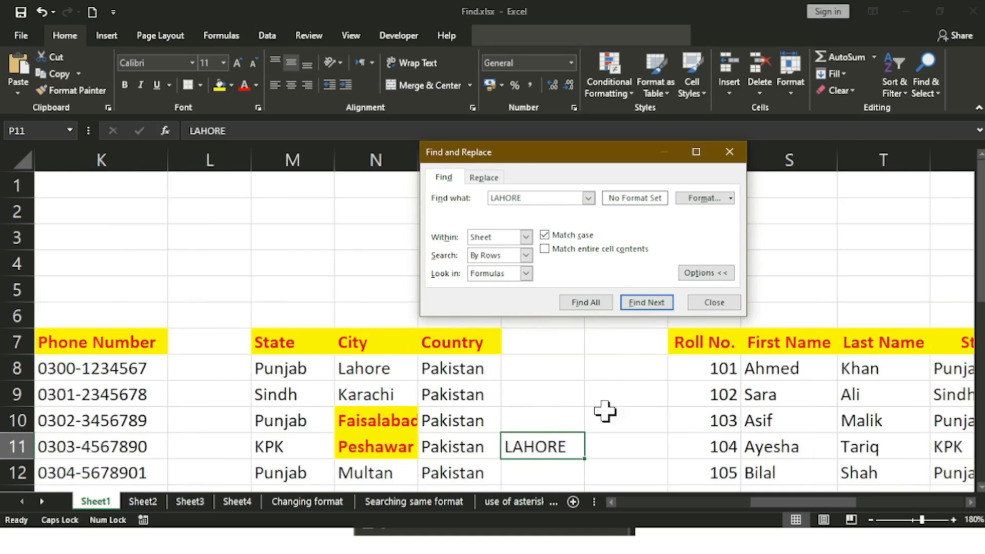
left_click(654, 306)
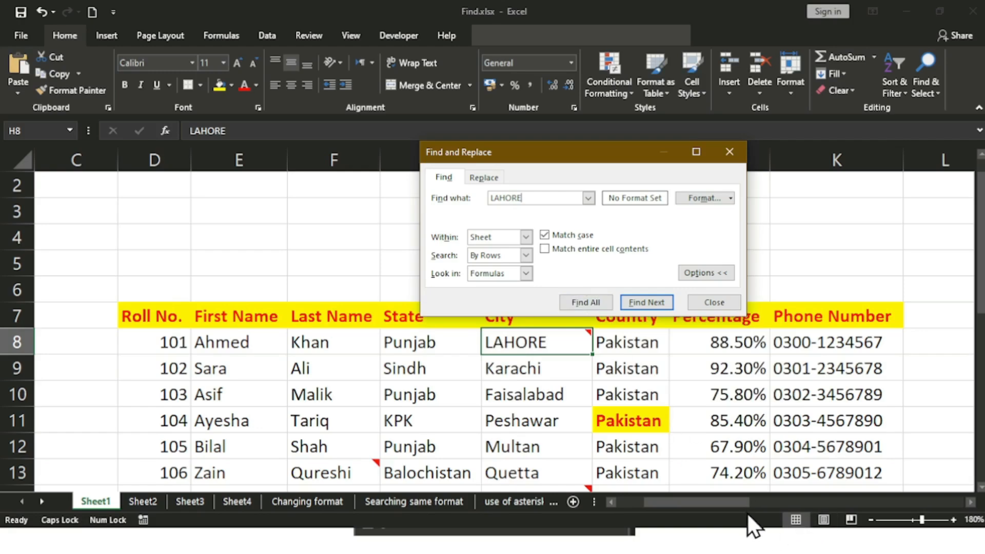
left_click_drag(739, 502, 962, 506)
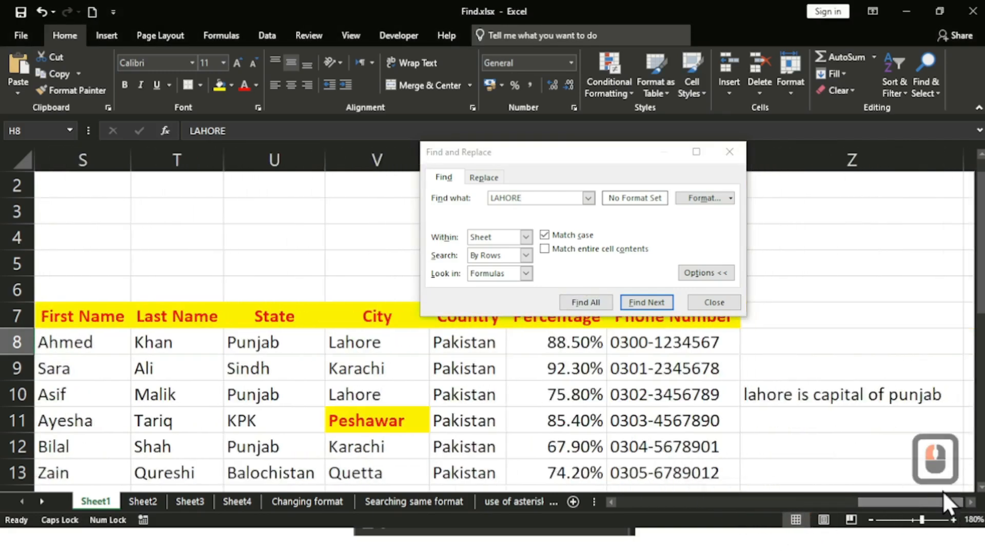
left_click(545, 235)
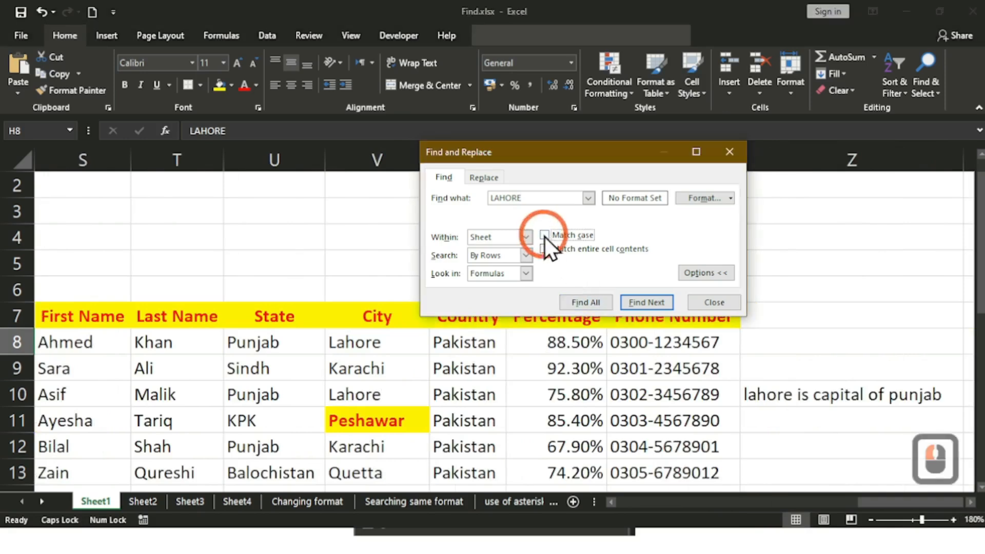
Step: Cycle LAHORE matches in any case through H8, N8, V8, V10, Z10, then enable Match entire cell contents
left_click(654, 300)
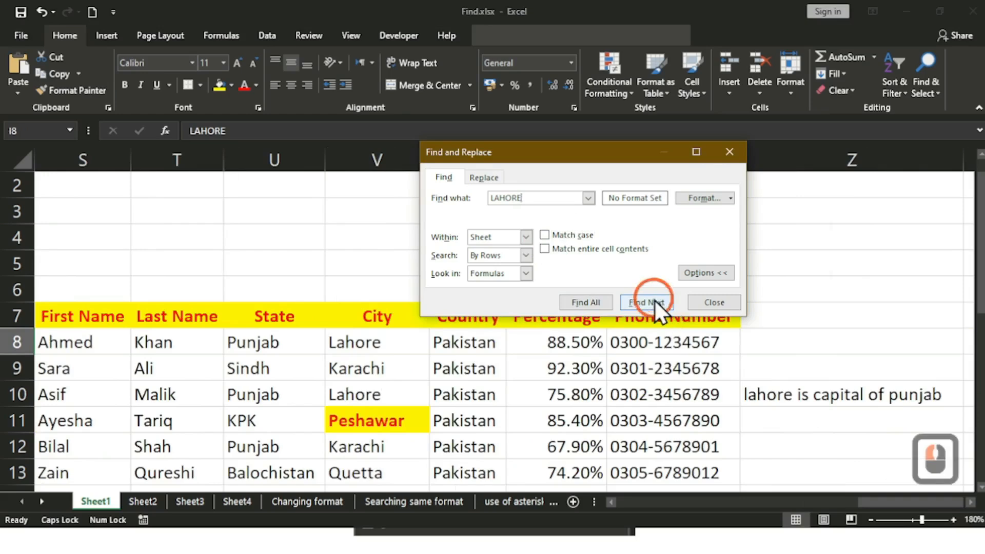
left_click(654, 300)
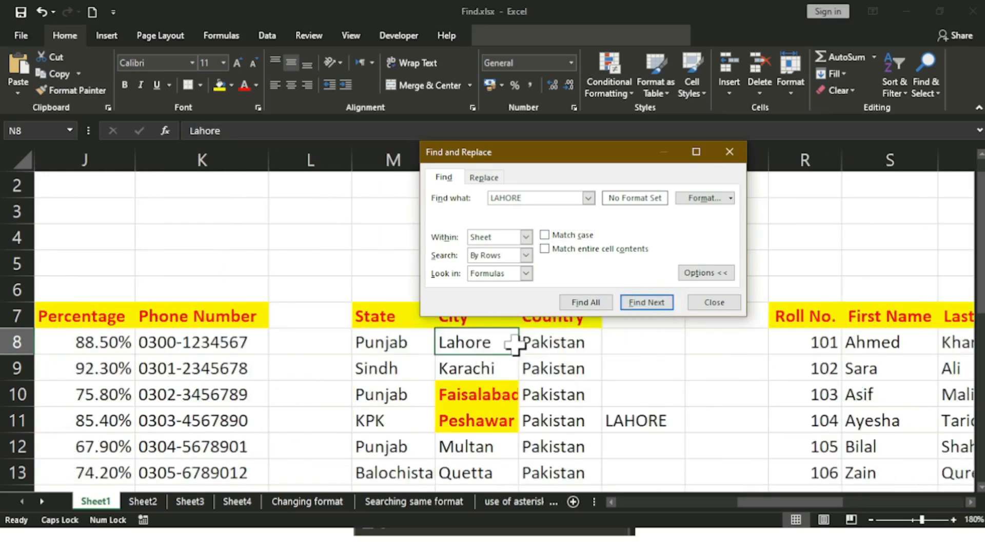
left_click(644, 304)
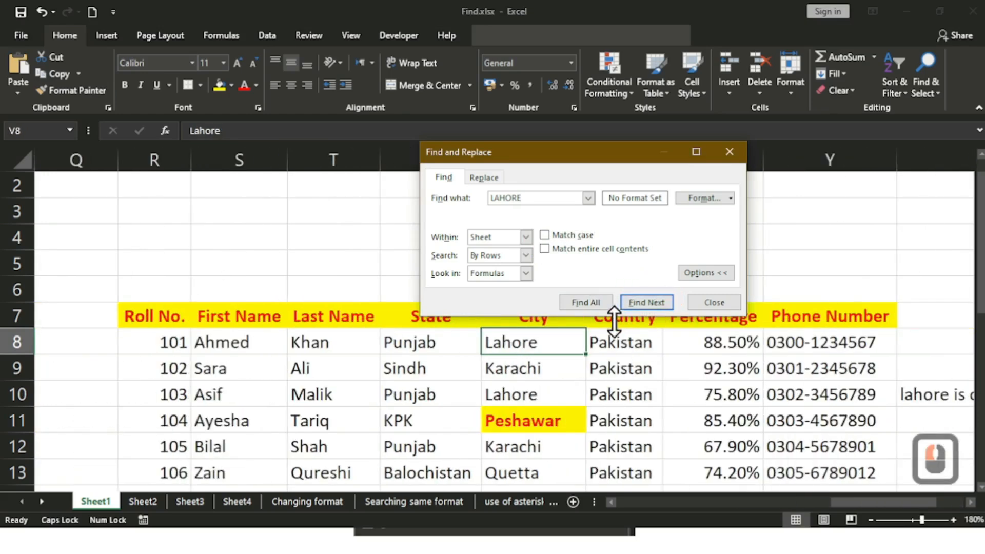
left_click(663, 303)
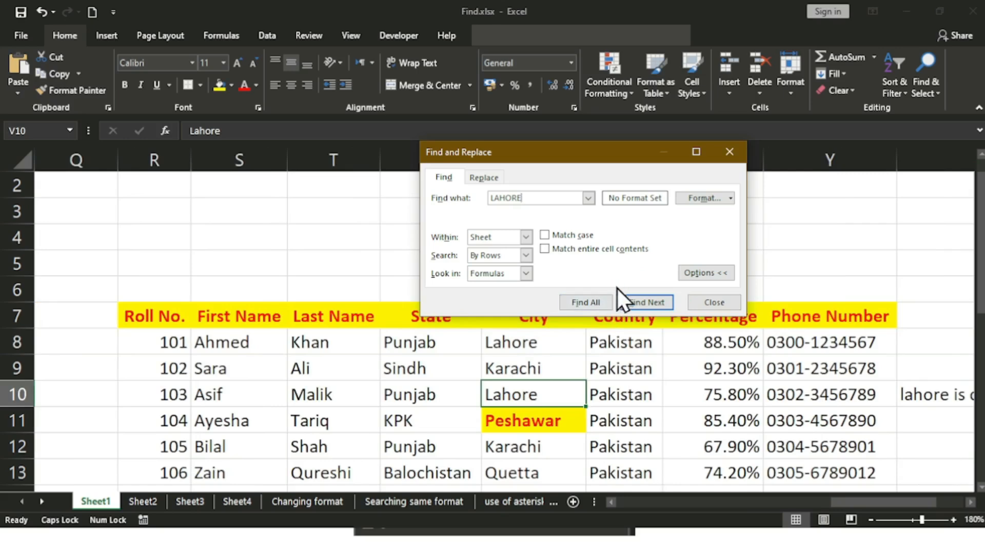
left_click(653, 301)
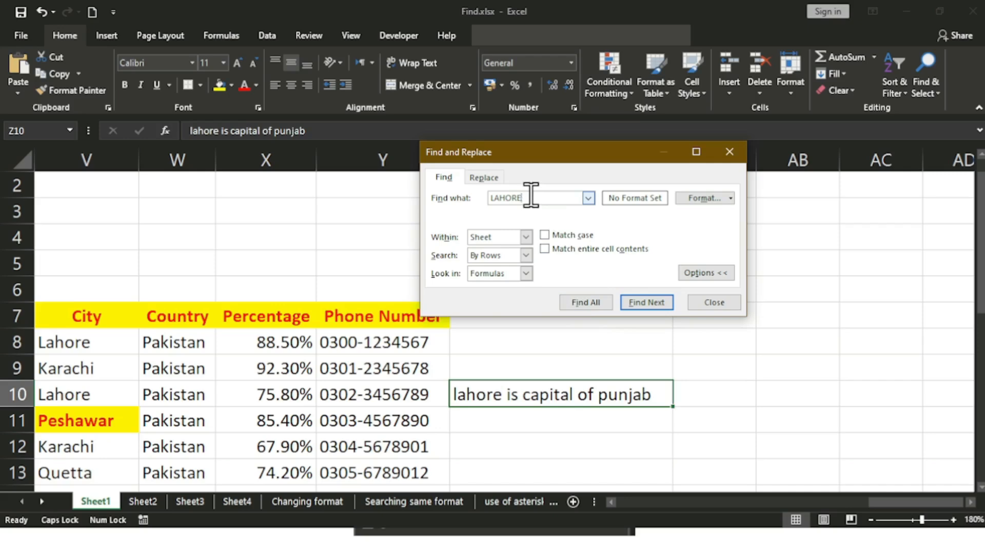
left_click(548, 254)
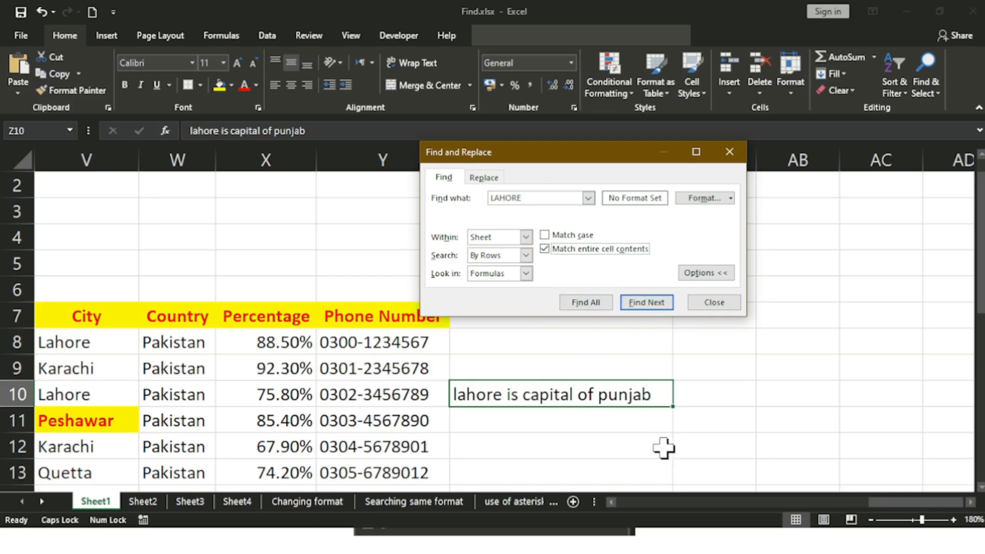
Step: Restart from C5 and step through whole-cell Lahore matches until reaching V18
triple_click(673, 501)
left_click(673, 501)
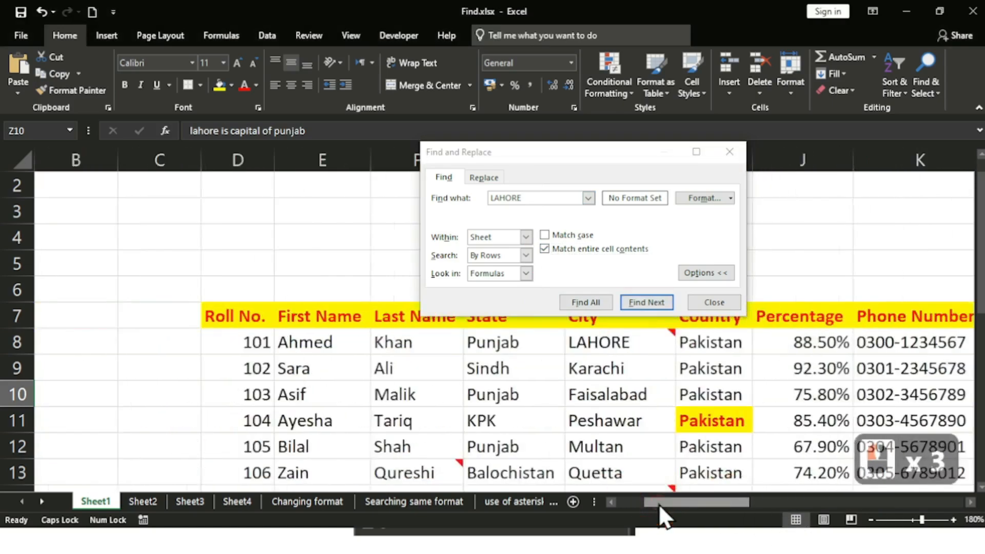
left_click(80, 258)
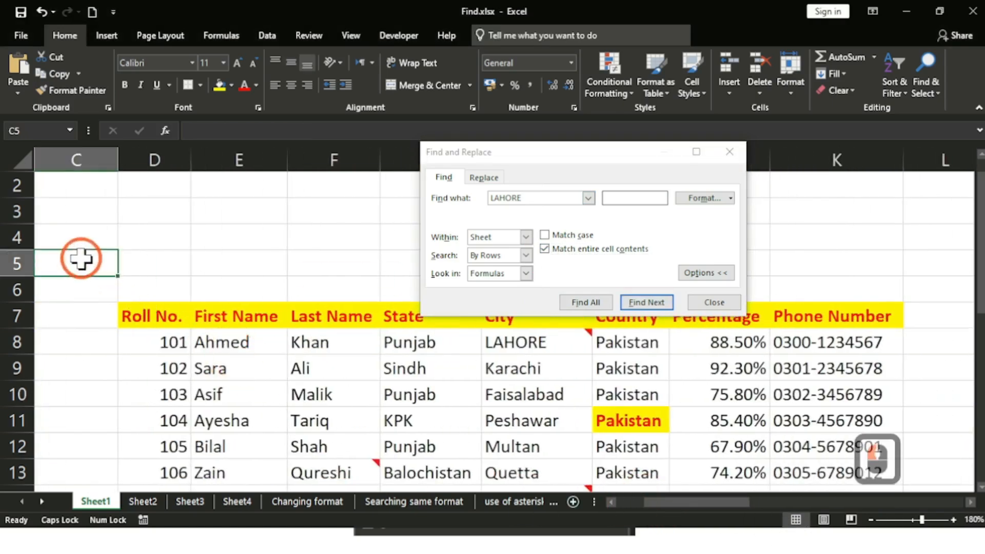
left_click(646, 302)
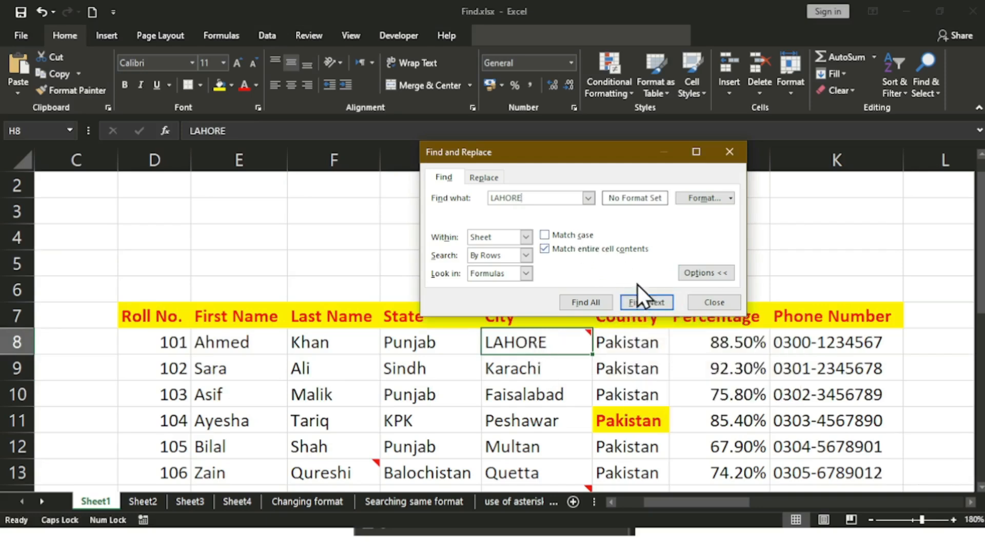
left_click(640, 303)
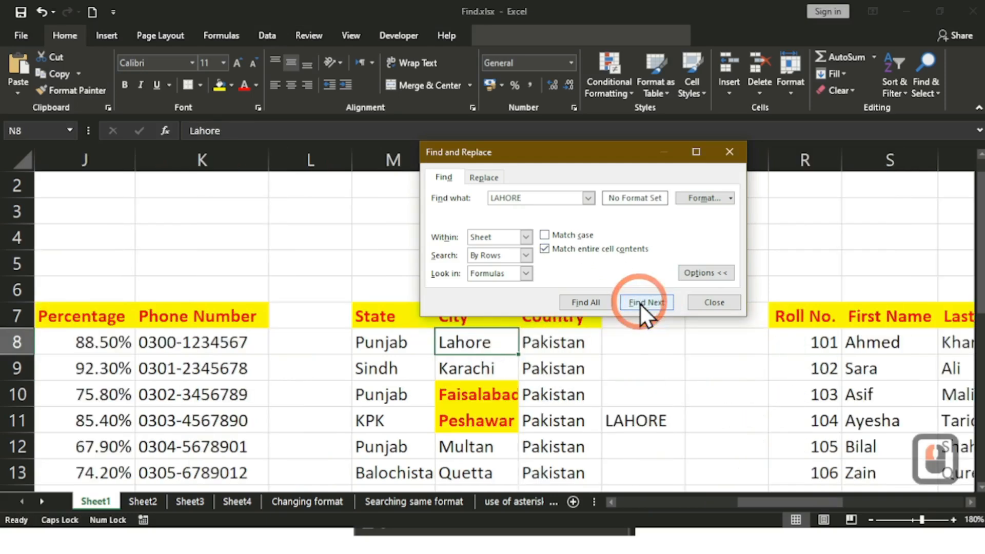
left_click(640, 303)
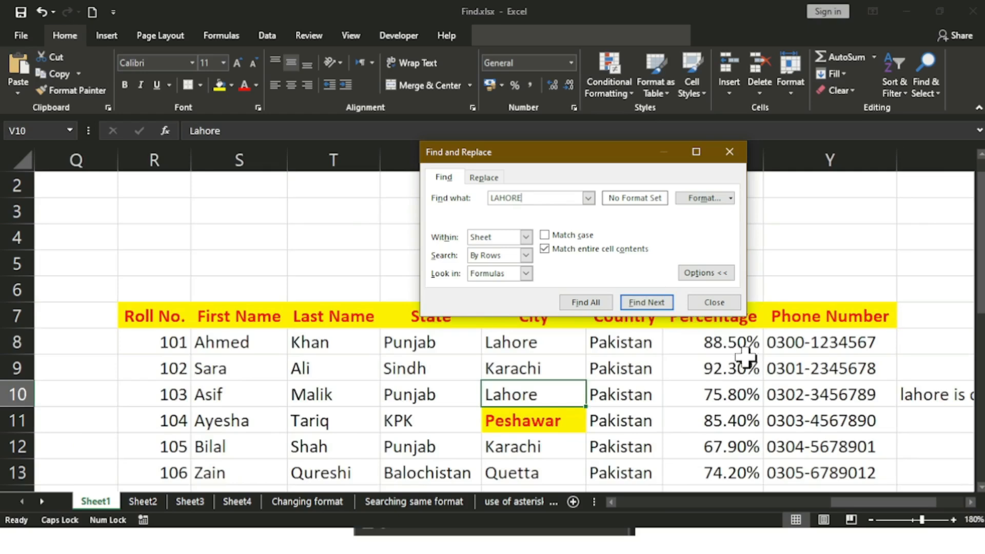
left_click(640, 303)
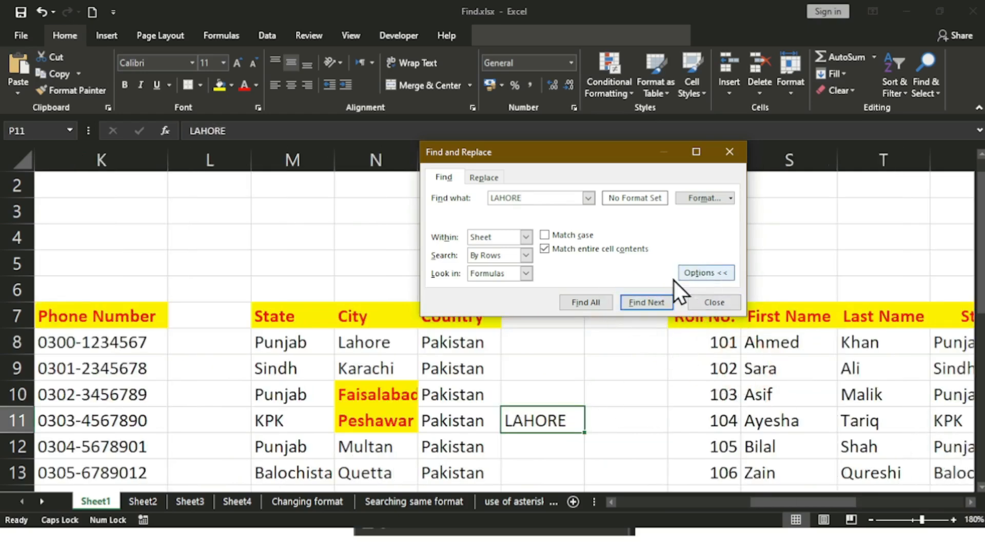
left_click(655, 300)
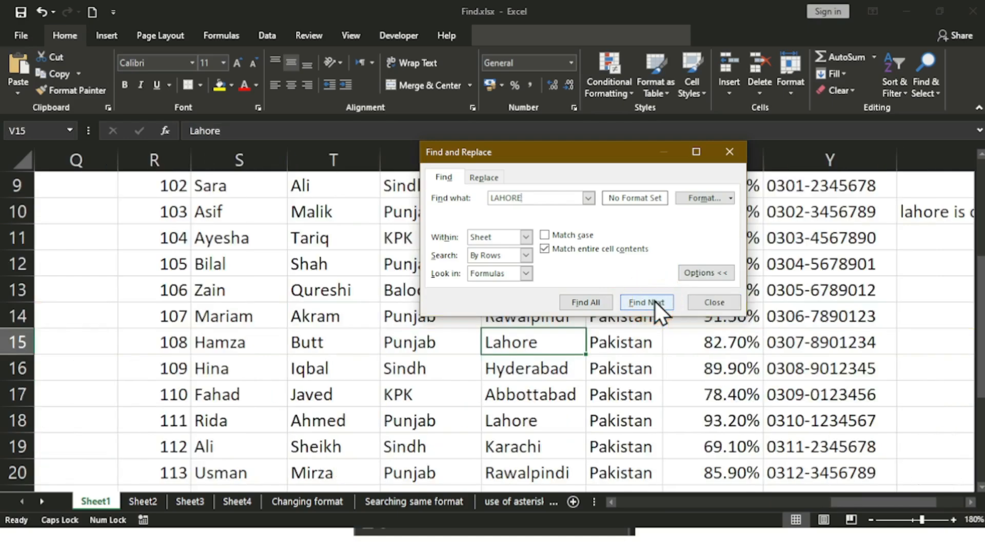
left_click(654, 301)
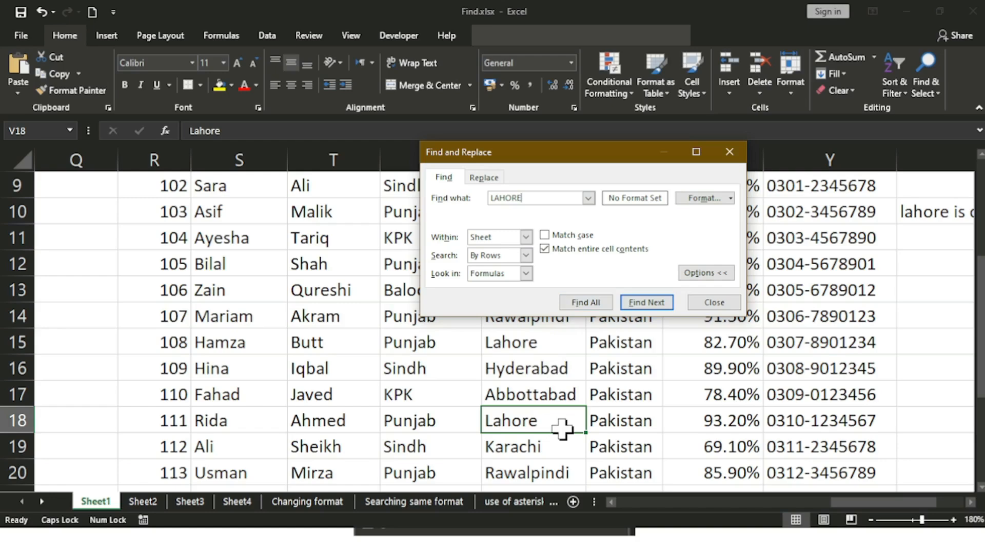
Step: Scroll back to show columns A–J and row 1 of the student table
left_click(632, 505)
left_click(632, 505)
left_click(632, 505)
left_click(632, 505)
scroll(670, 512, "up", 1)
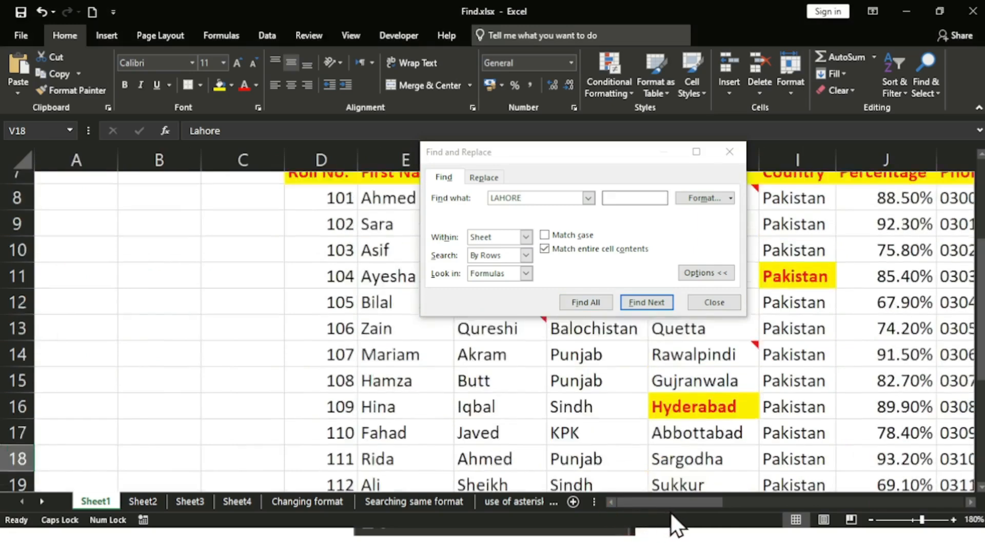
scroll(670, 512, "up", 2)
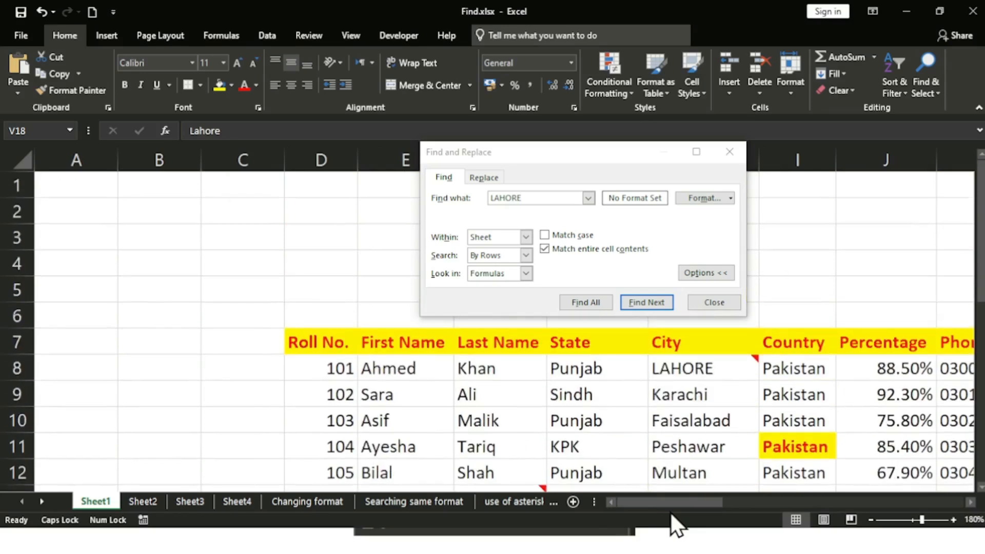
Step: Turn on Match case and whole-cell matching, then find the exact LAHORE cells H8 and Z21
left_click(546, 235)
left_click(569, 248)
key("Return")
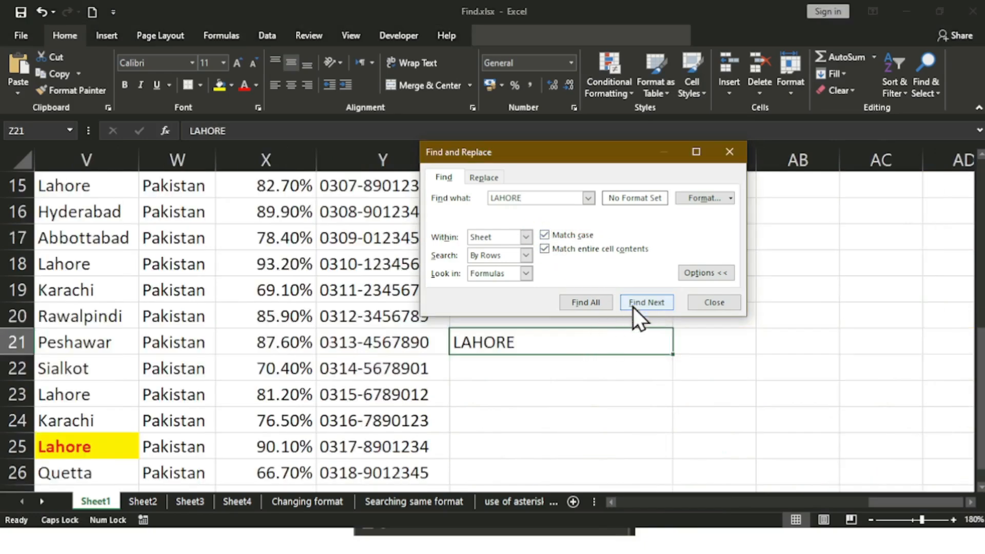
left_click(642, 302)
mouse_move(556, 340)
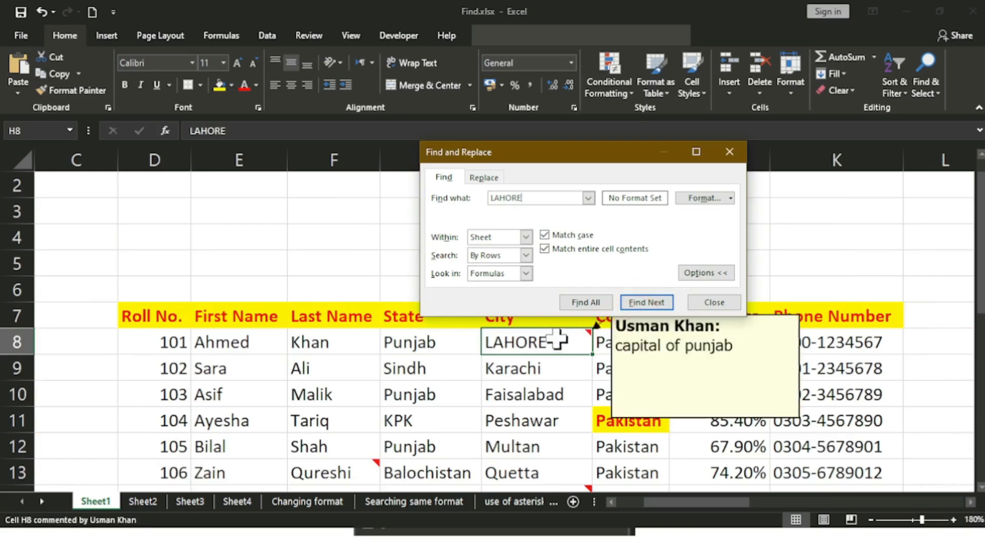
left_click(638, 306)
left_click(638, 306)
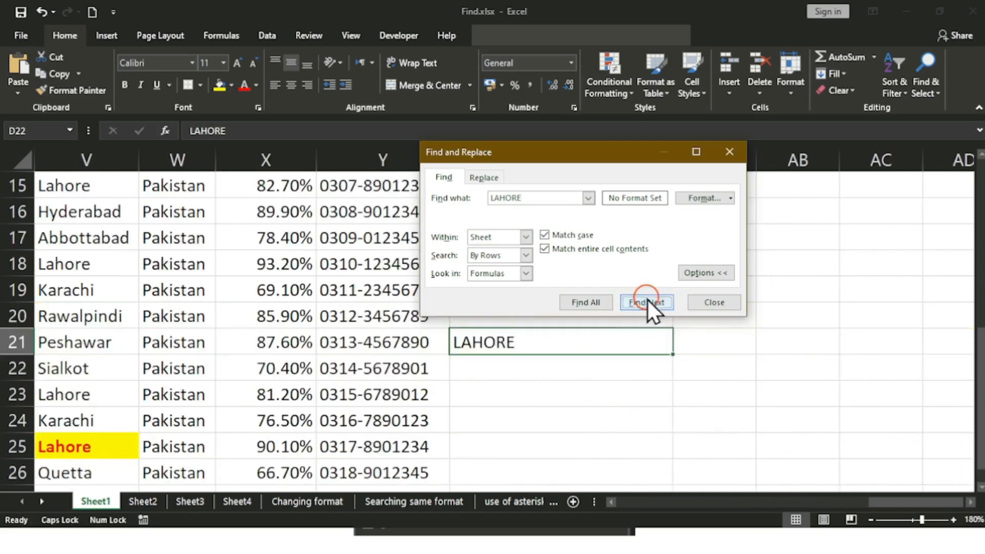
left_click(647, 300)
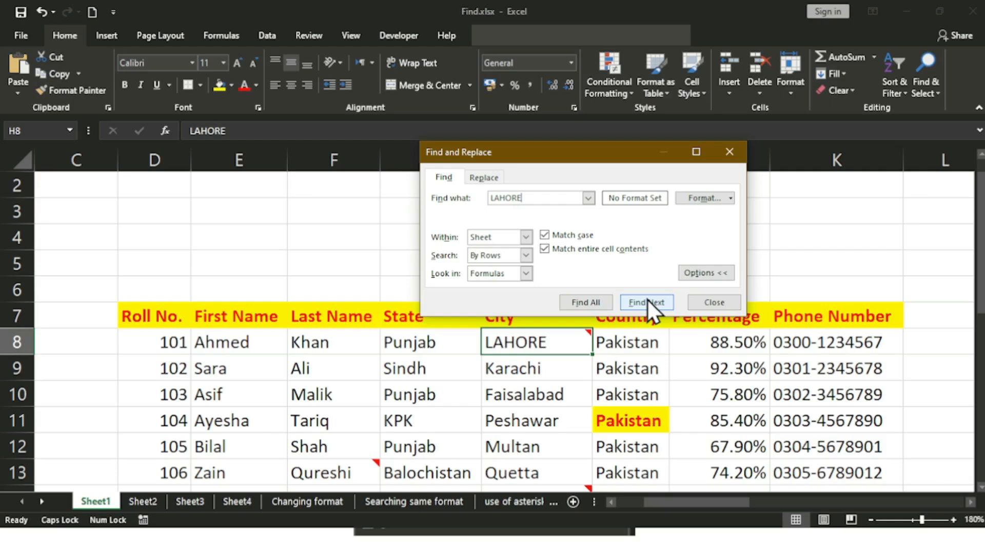
Step: Turn off Match case and whole-cell matching, then close Find and Replace
left_click(568, 237)
left_click(568, 249)
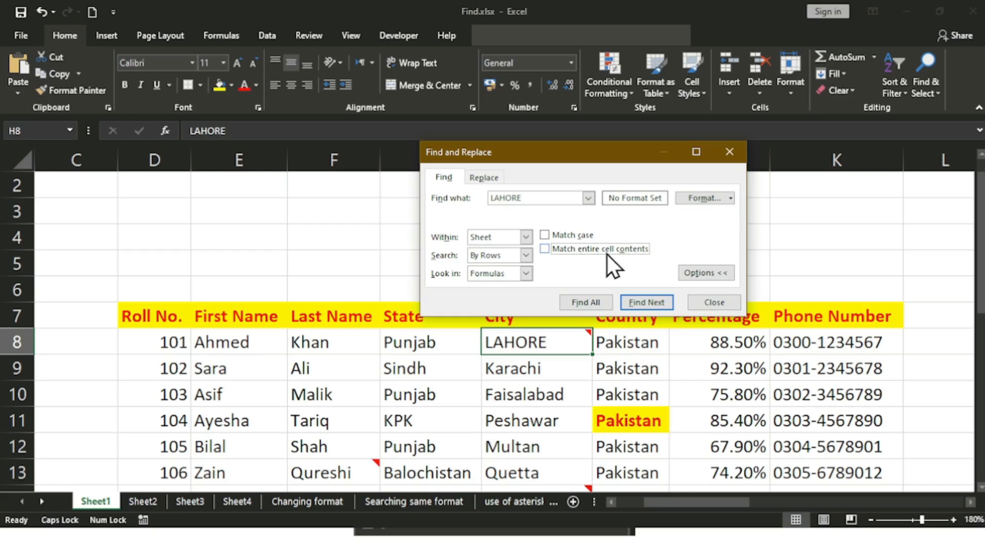
left_click(713, 308)
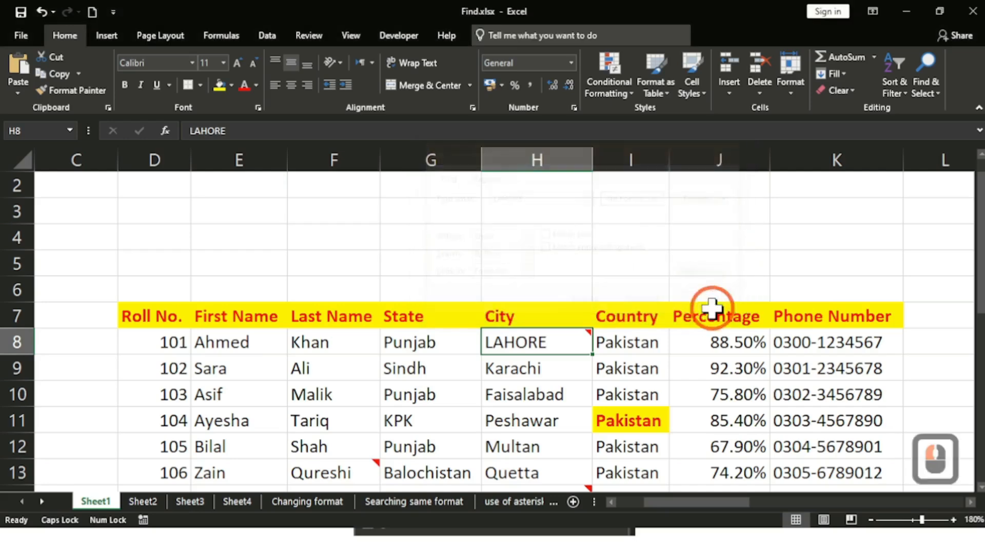
left_click(420, 505)
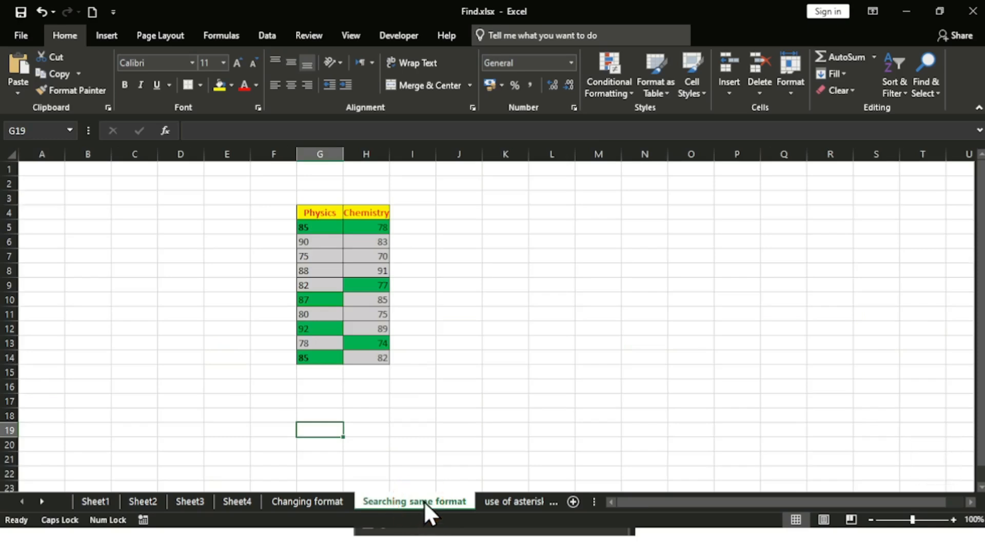
Step: Zoom the 'Searching same format' sheet to 170% and scroll its Physics and Chemistry table into view
double_click(437, 345)
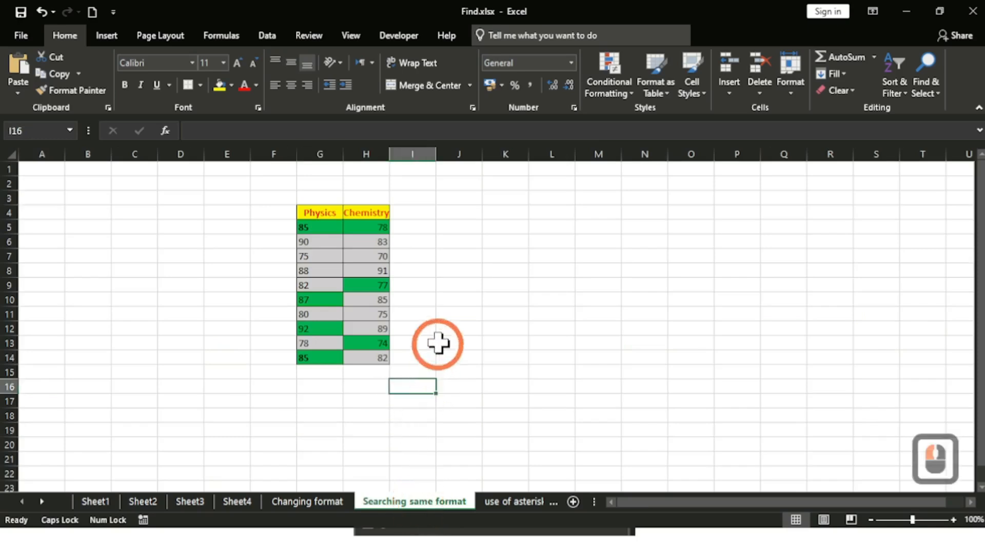
left_click(952, 520)
left_click(952, 520)
left_click(953, 520)
left_click(953, 520)
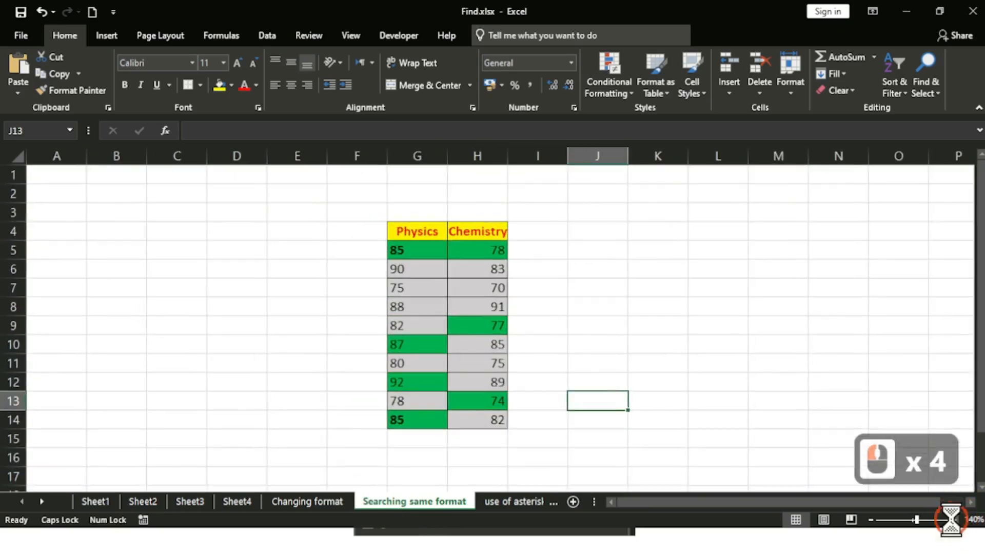
left_click(953, 520)
left_click(952, 520)
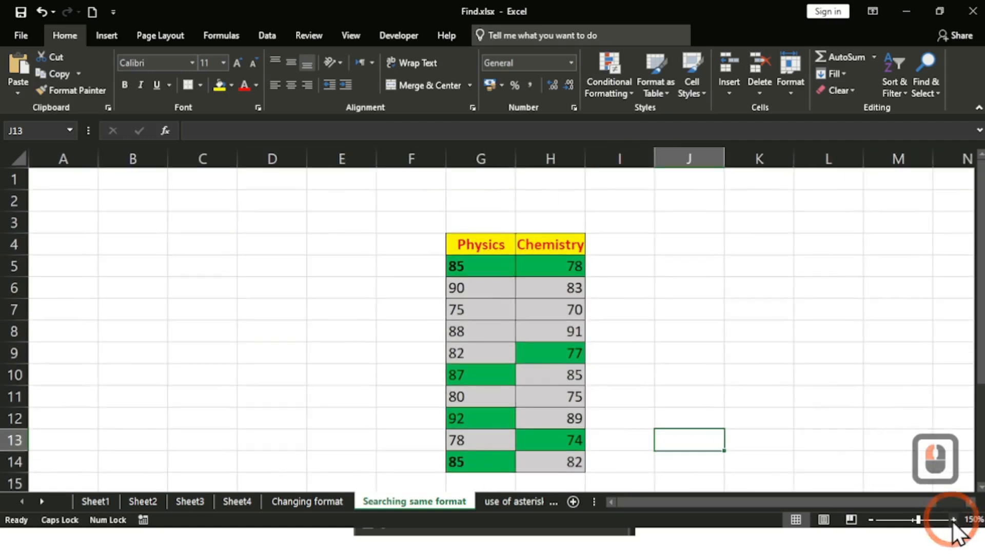
left_click(952, 520)
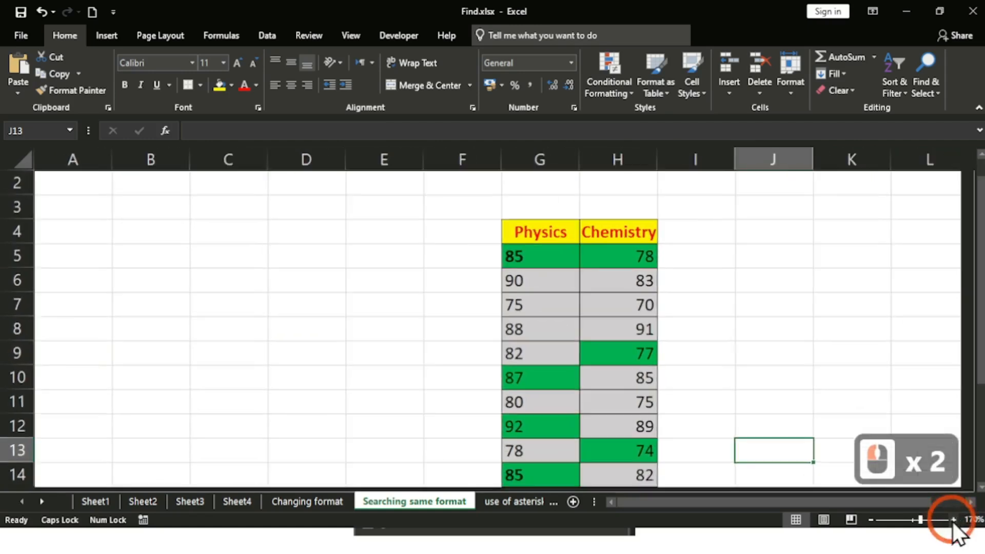
left_click_drag(981, 368, 980, 388)
left_click(970, 502)
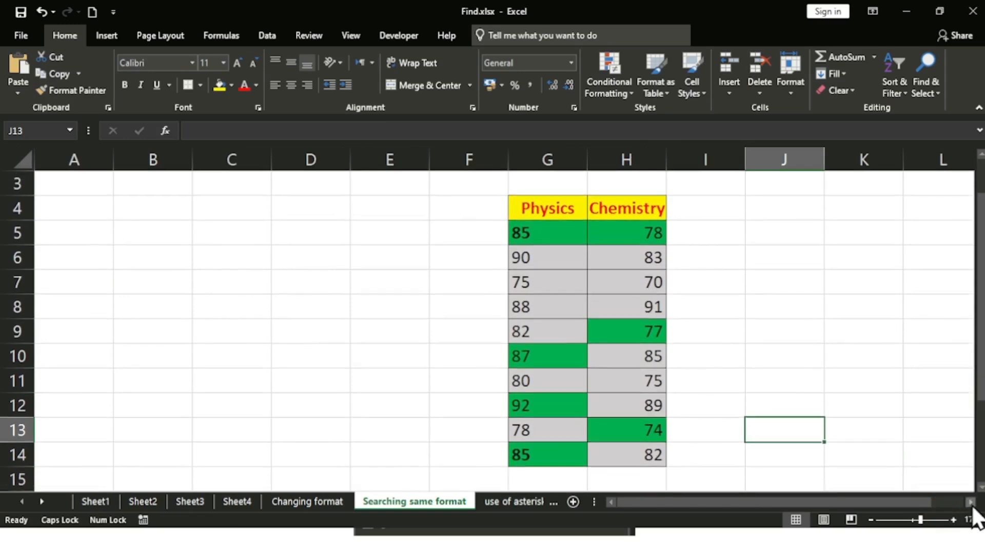
left_click(970, 502)
left_click(969, 502)
left_click(969, 502)
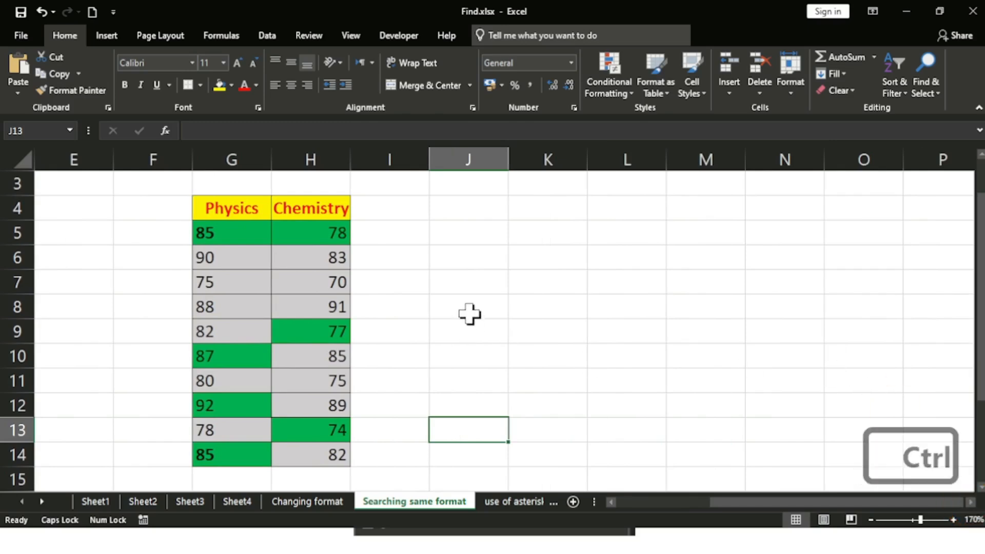
Step: Reopen Find and Replace with the old LAHORE text deleted and the Format choices listed
key("ctrl+f")
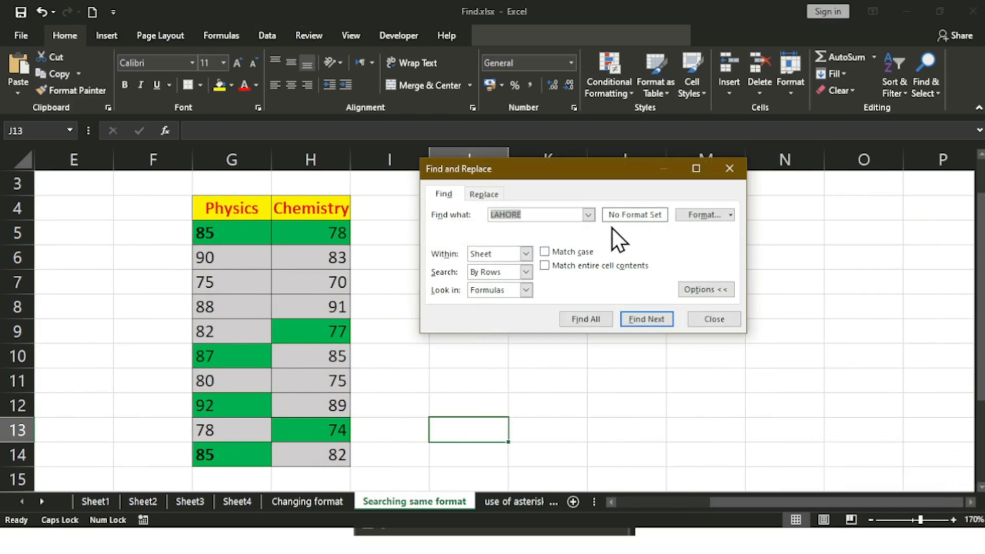
left_click(623, 215)
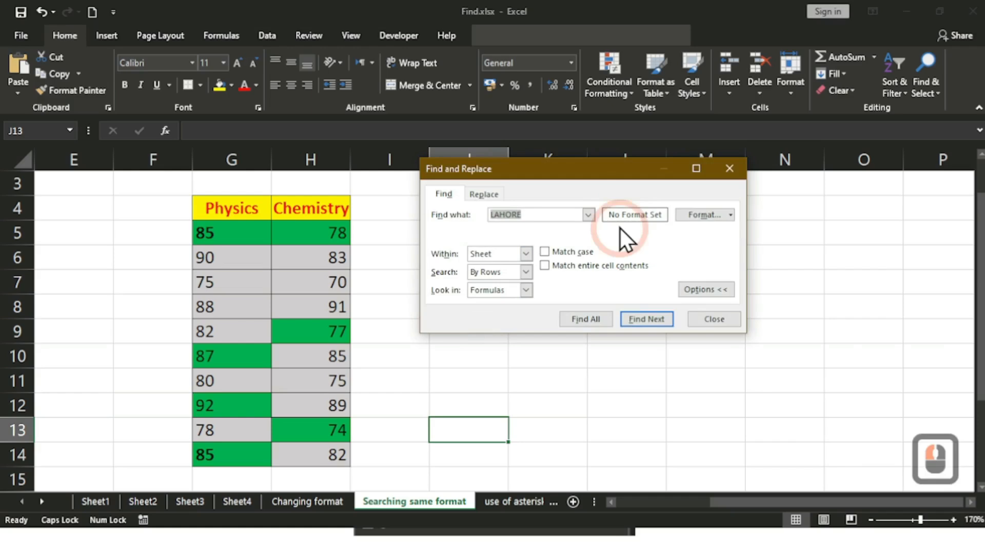
key("BackSpace")
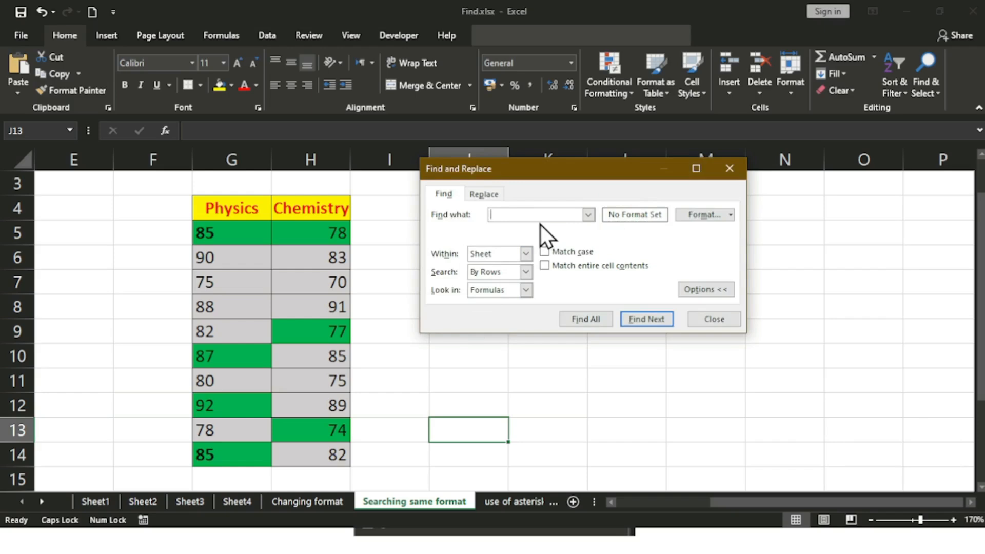
left_click(732, 217)
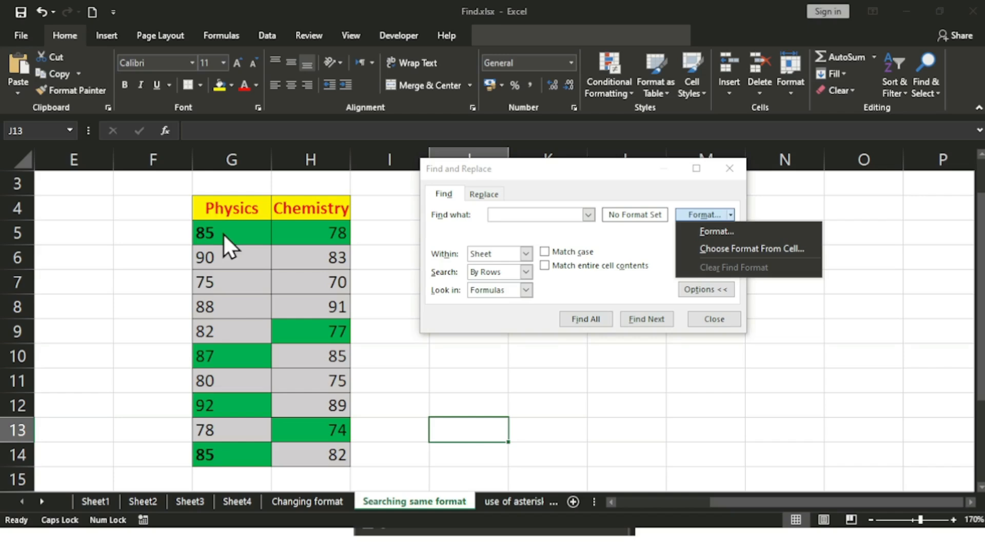
Step: Take the find format from green cell G5 and find the next match, G14
left_click(731, 245)
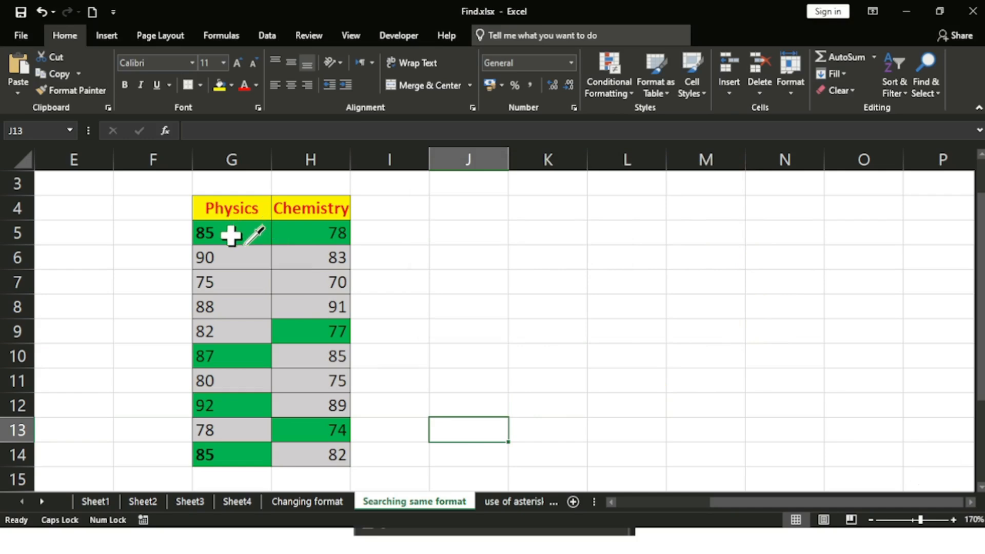
left_click(229, 235)
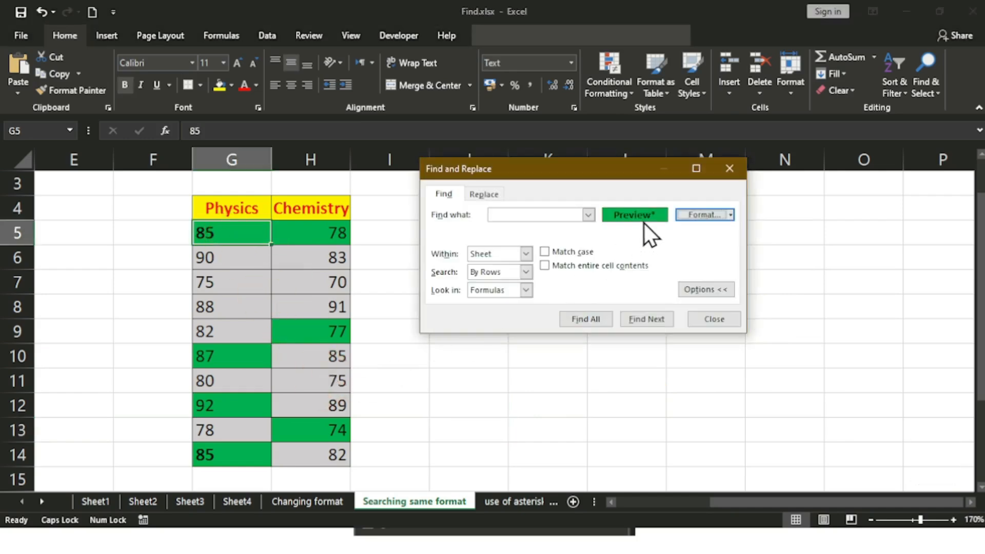
left_click_drag(630, 174, 645, 240)
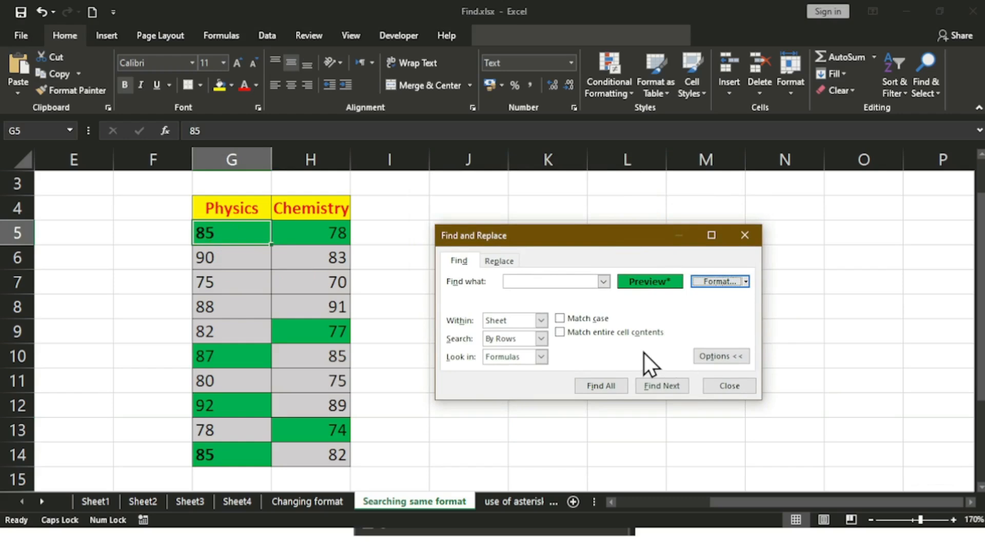
left_click(659, 386)
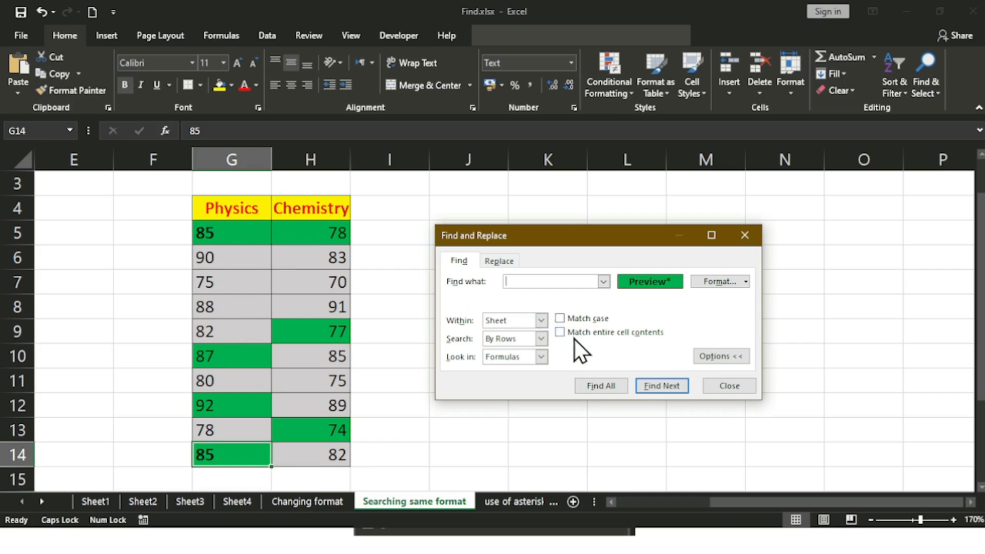
left_click(325, 233)
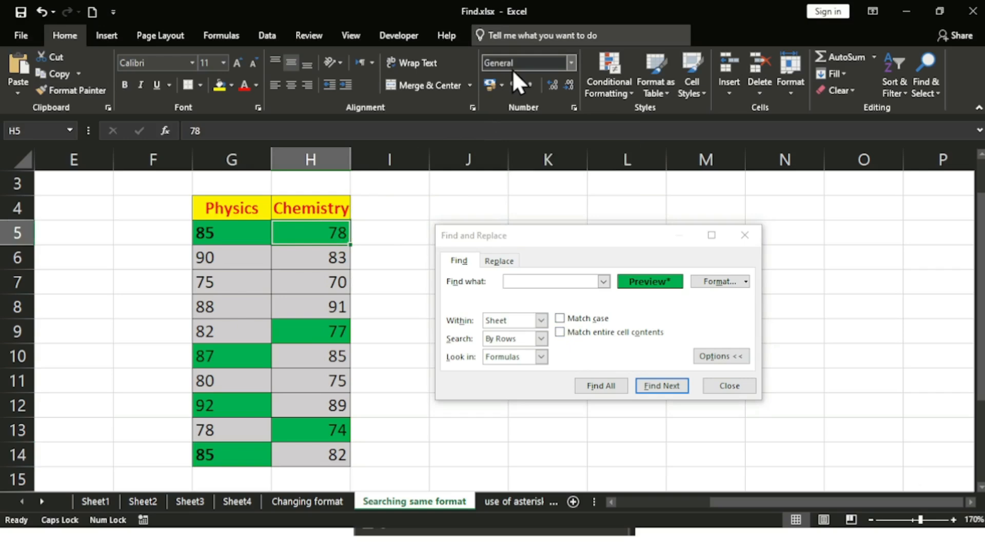
Step: Compare the formatting of Physics cells G5 and G14 with Chemistry cell H5
left_click(205, 232)
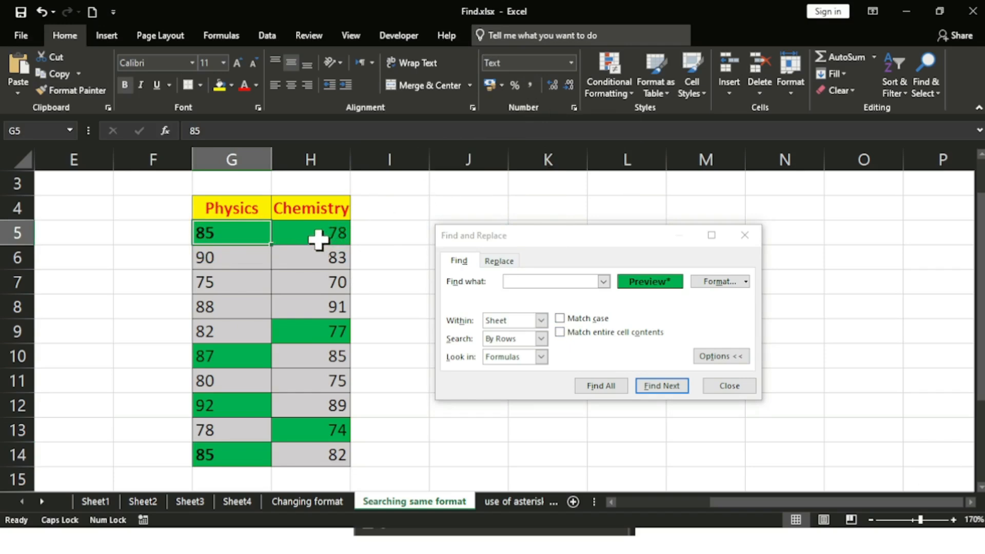
left_click(319, 238)
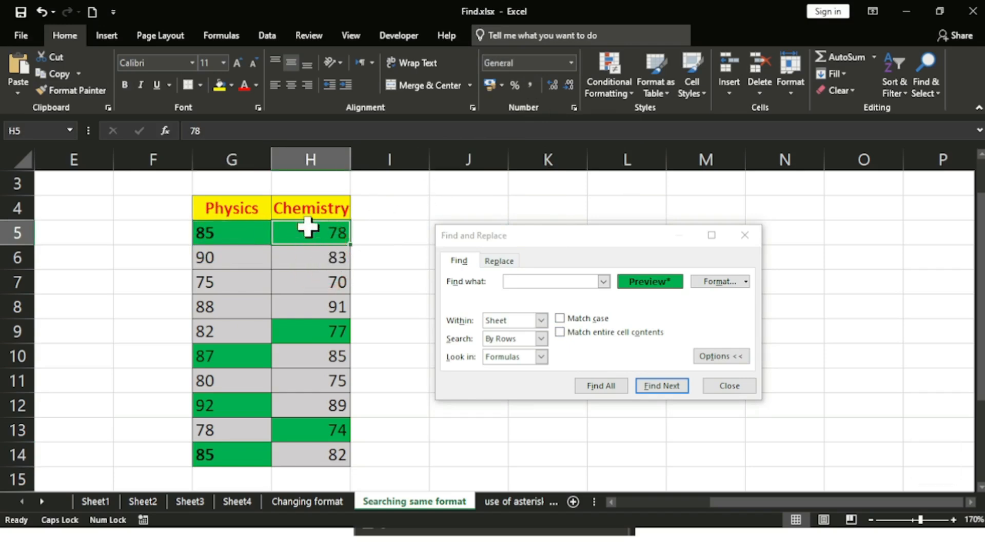
left_click(234, 239)
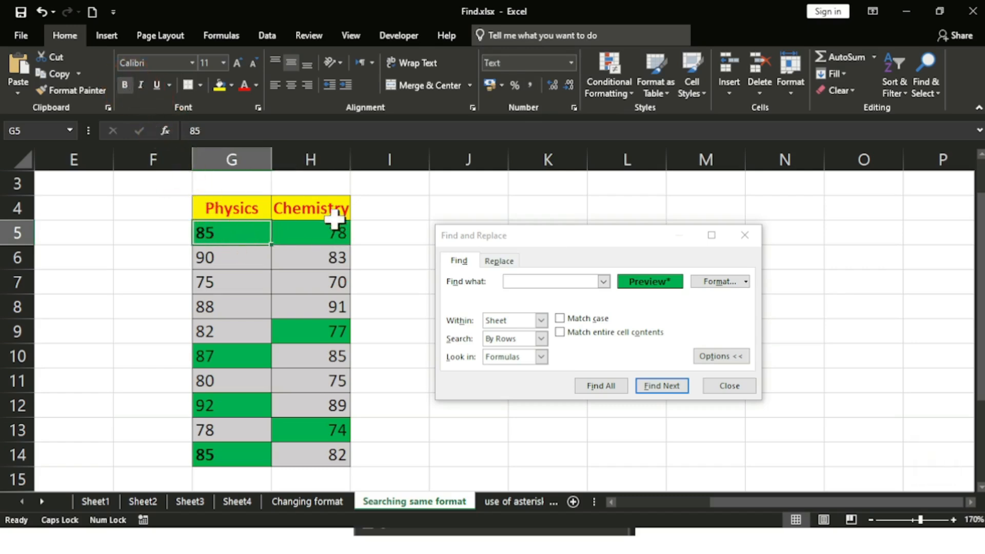
left_click(329, 235)
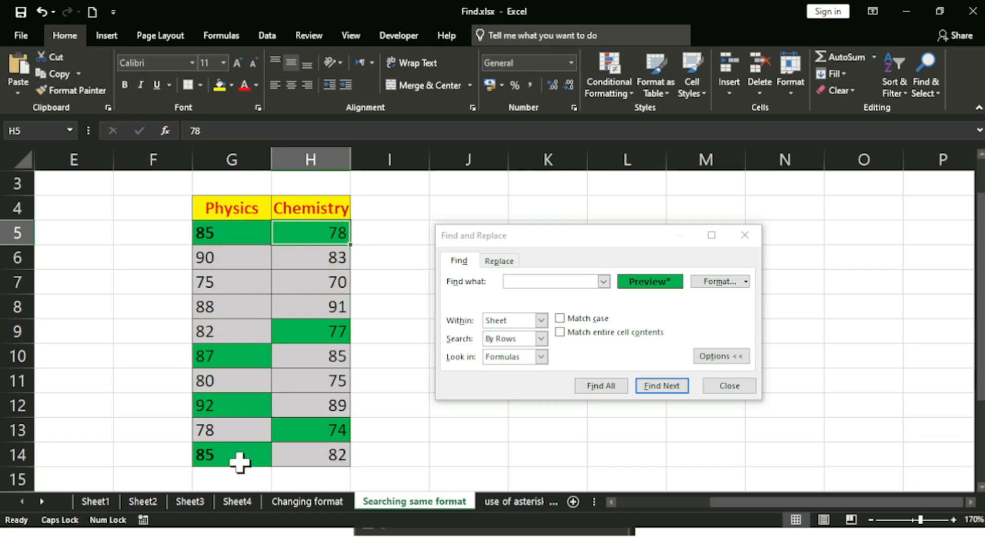
left_click(240, 463)
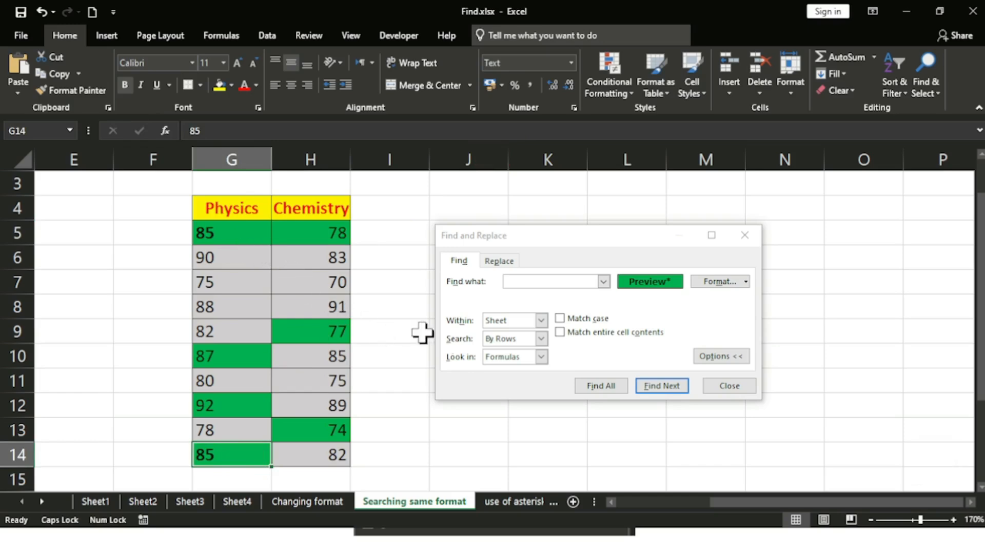
Step: Cycle through the green-format matches, then recheck Chemistry cell H5
left_click(654, 386)
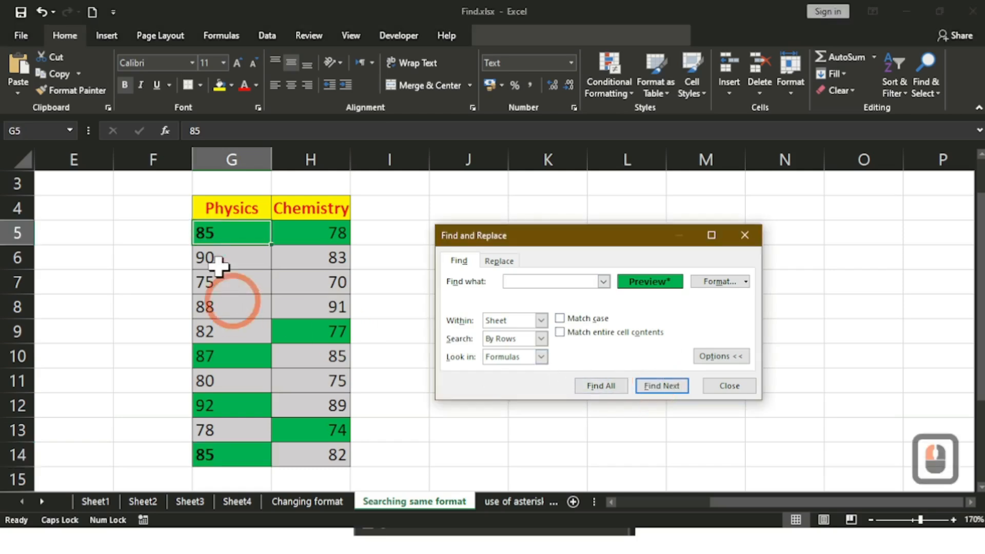
left_click(677, 391)
left_click(677, 391)
left_click(677, 391)
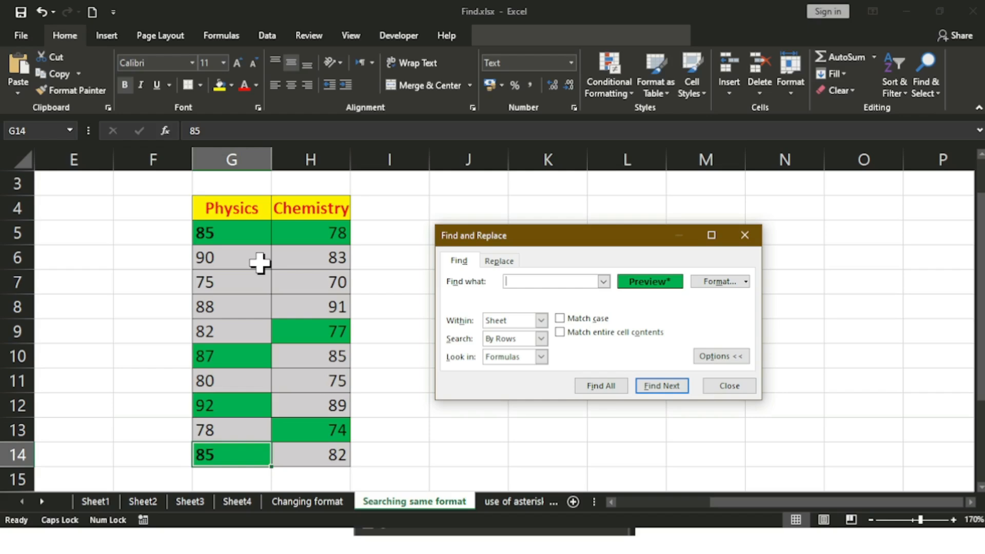
left_click(330, 233)
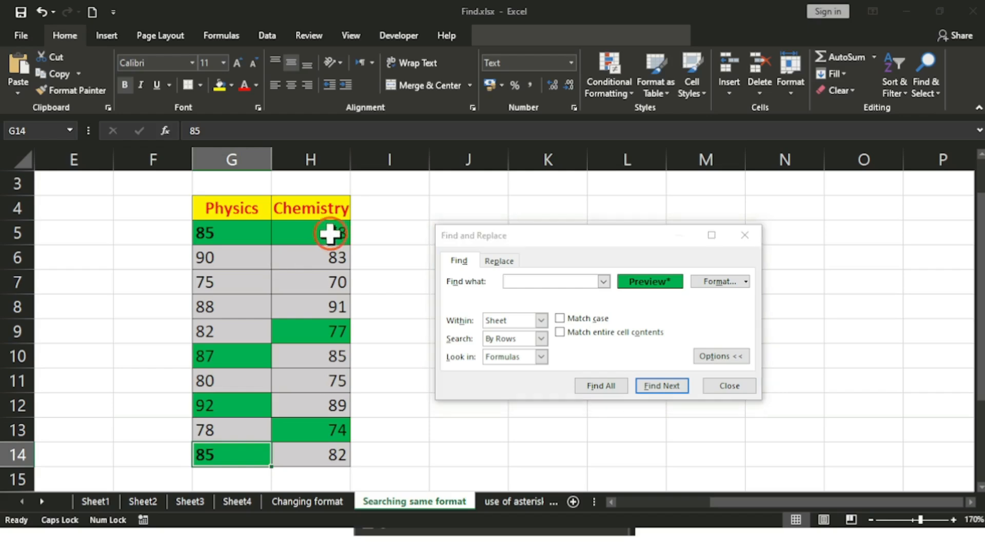
left_click(126, 91)
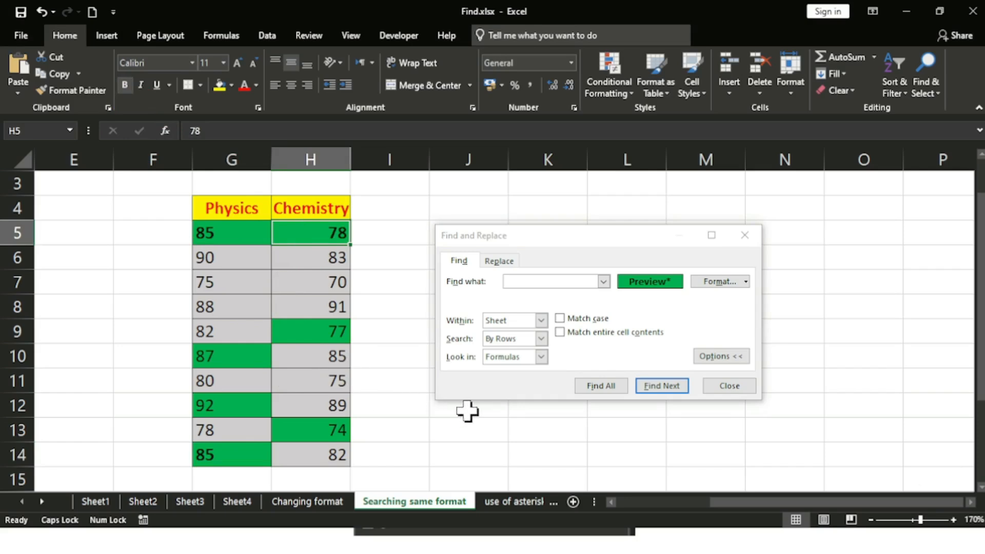
Step: Step through the format matches with Find Next until reaching G14
left_click(677, 385)
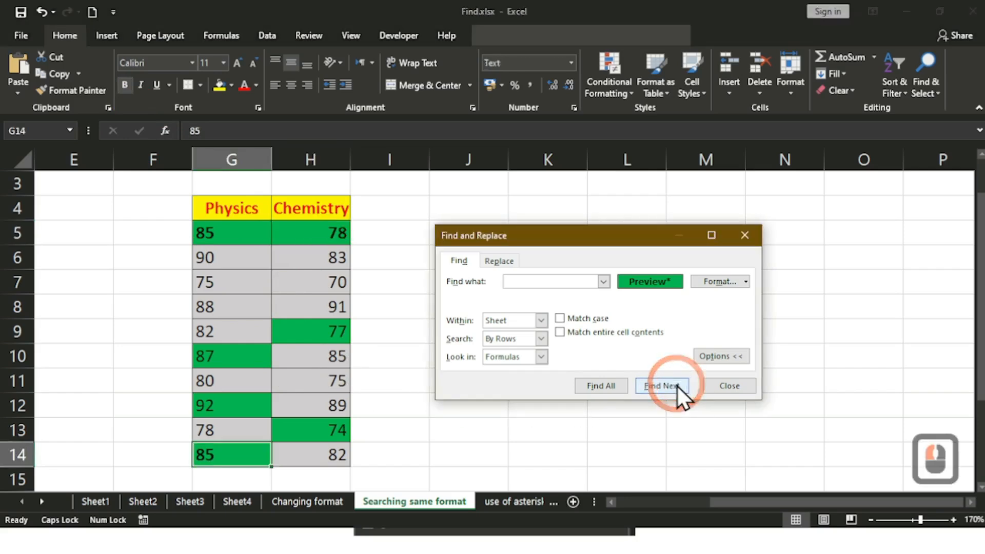
left_click(677, 386)
left_click(677, 386)
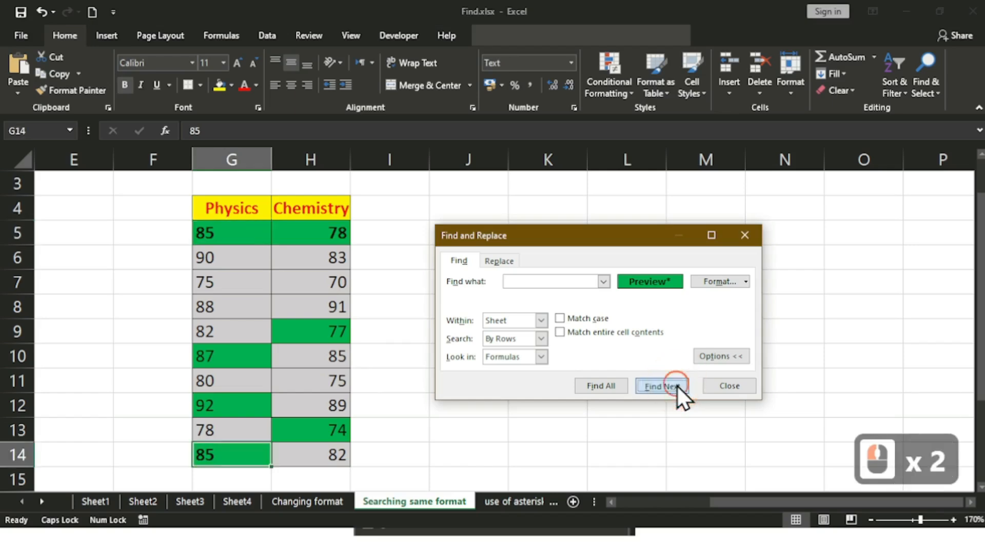
left_click(676, 386)
left_click(677, 386)
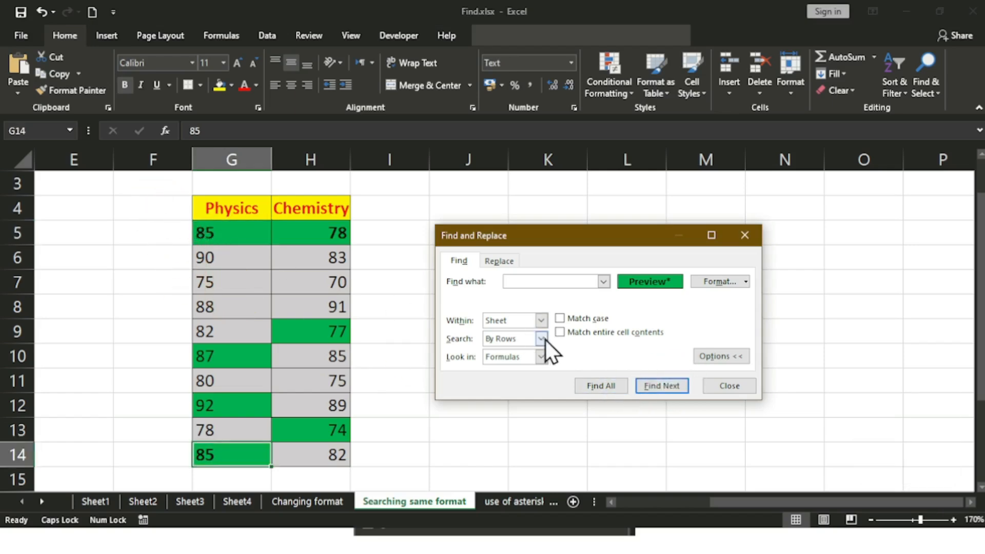
Step: List all matches, check the only two results ($G$5 and $G$14), and close the dialog
left_click(599, 385)
left_click_drag(593, 236, 598, 138)
left_click_drag(739, 372, 731, 457)
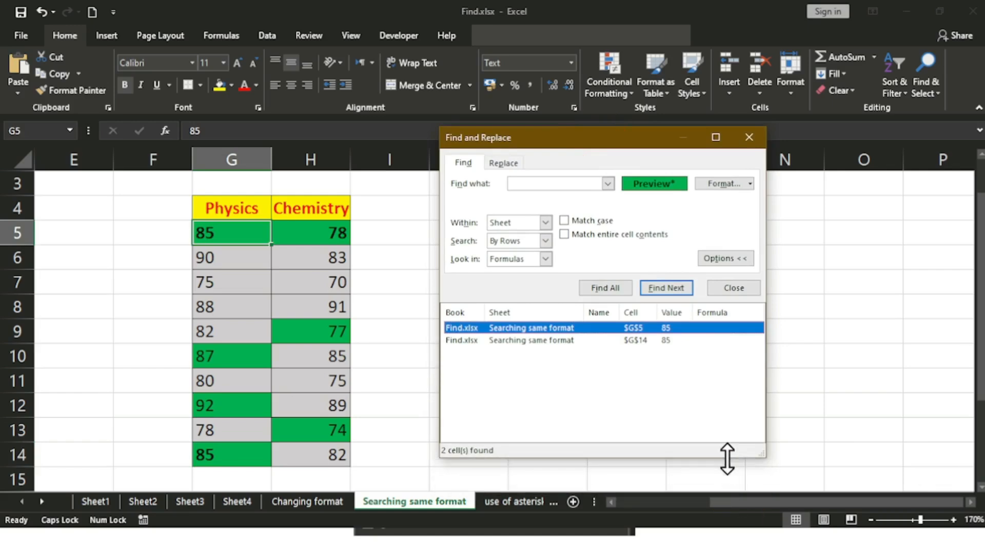
left_click(635, 340)
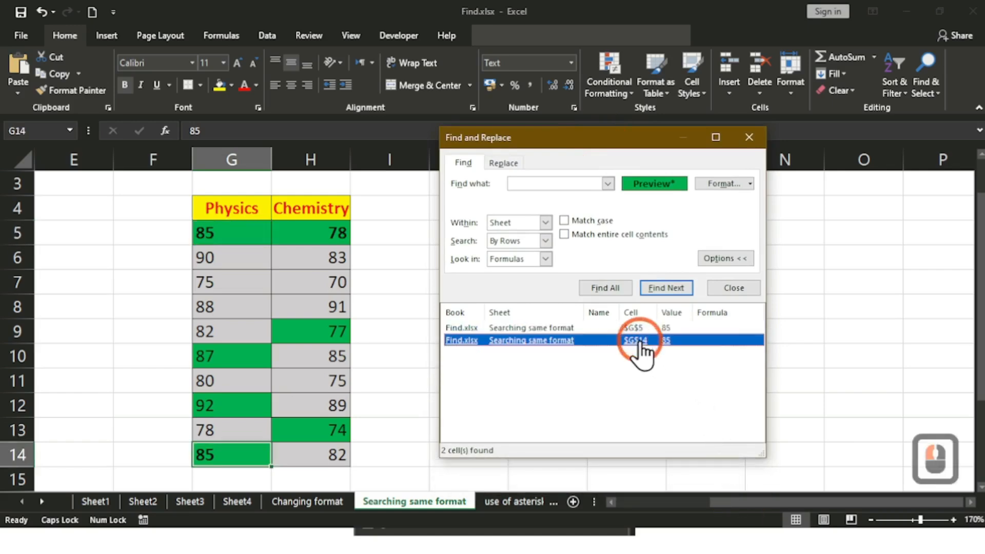
left_click(635, 328)
left_click(637, 340)
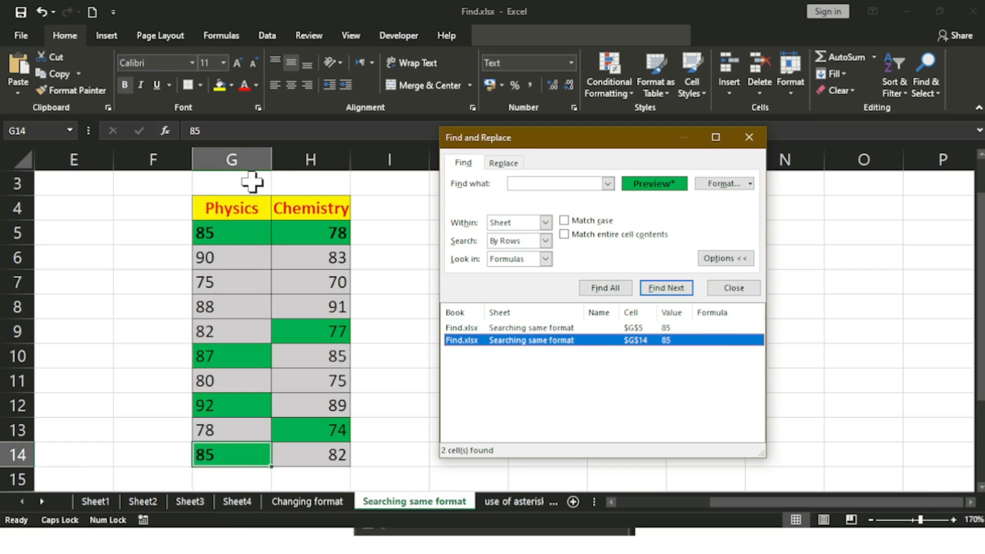
left_click(645, 327)
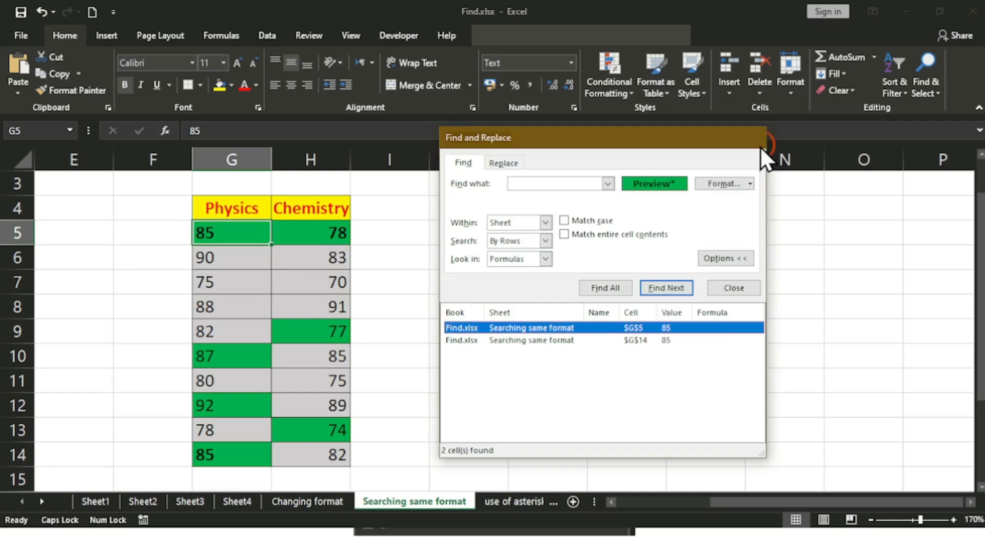
left_click(749, 137)
left_click(314, 236)
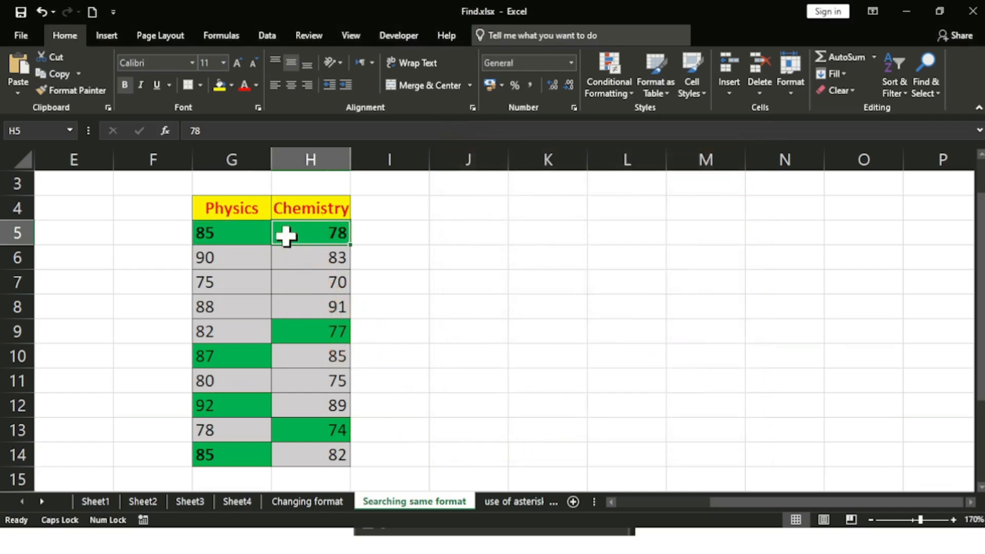
left_click(242, 237)
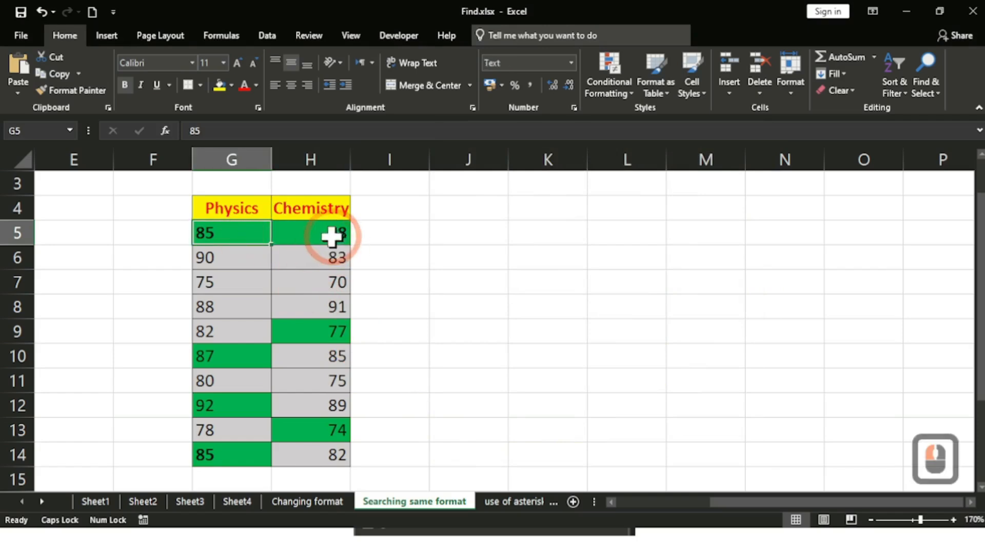
left_click(330, 235)
left_click(258, 231)
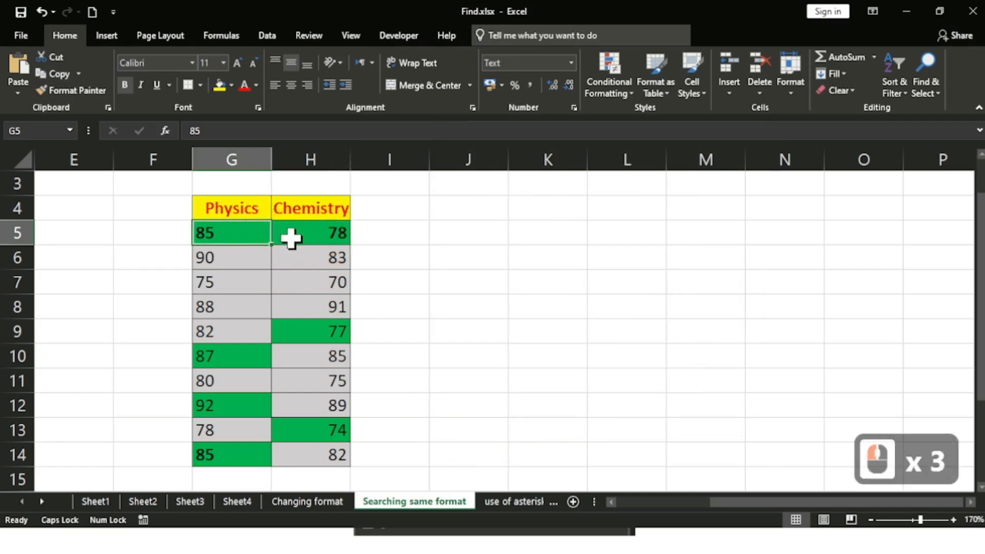
left_click(289, 237)
left_click(317, 335)
left_click(242, 353)
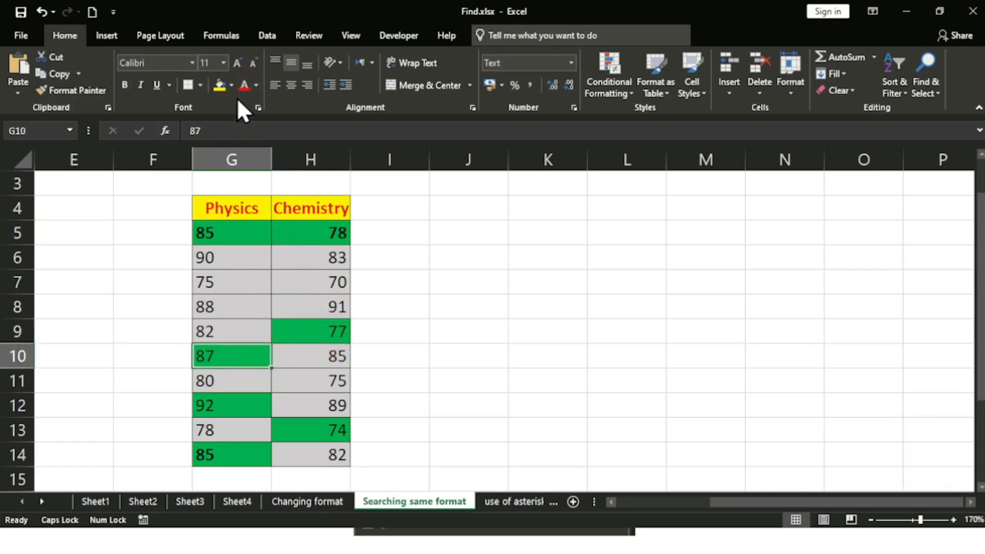
left_click(231, 86)
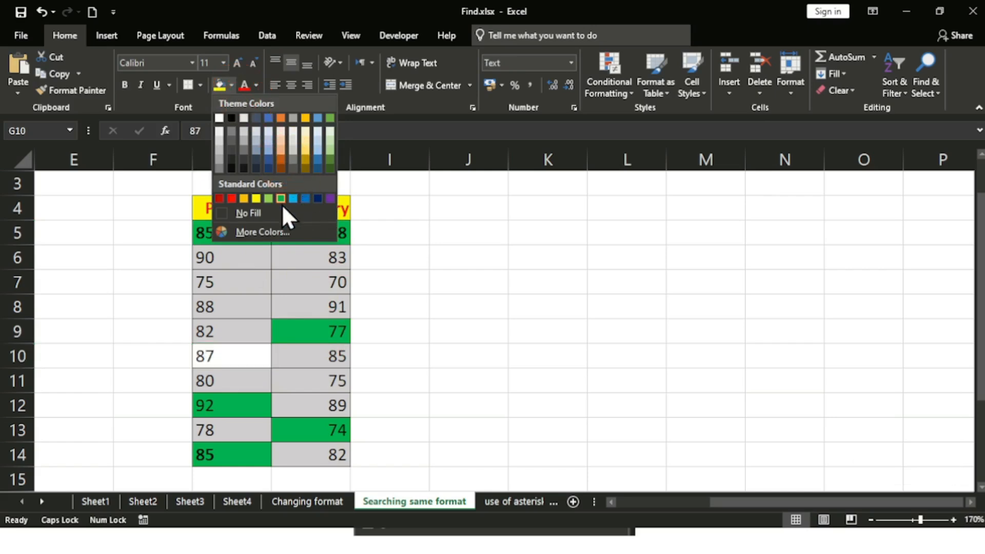
left_click(513, 306)
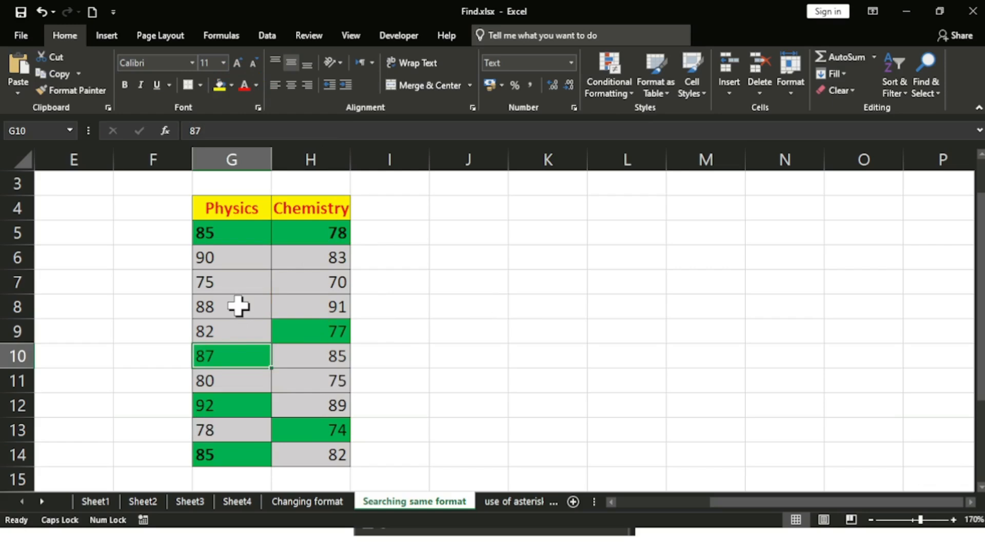
Step: Reopen Find and Replace and clear the previous find format
key("ctrl+f")
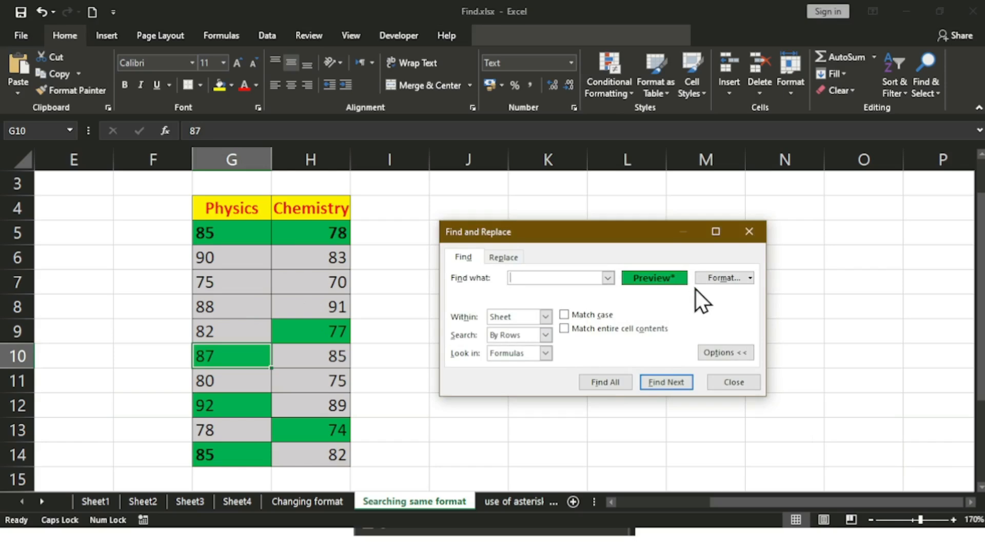
left_click(749, 278)
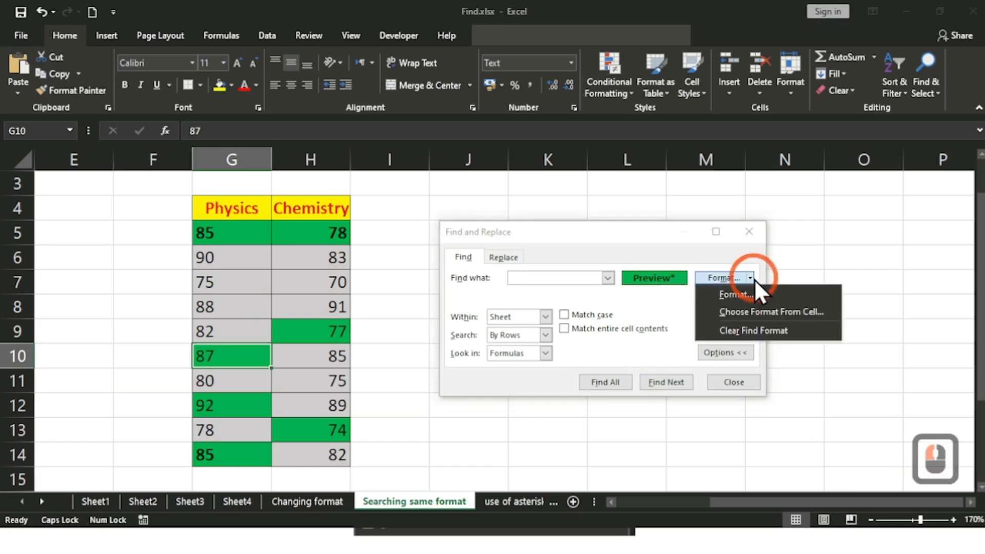
left_click(746, 330)
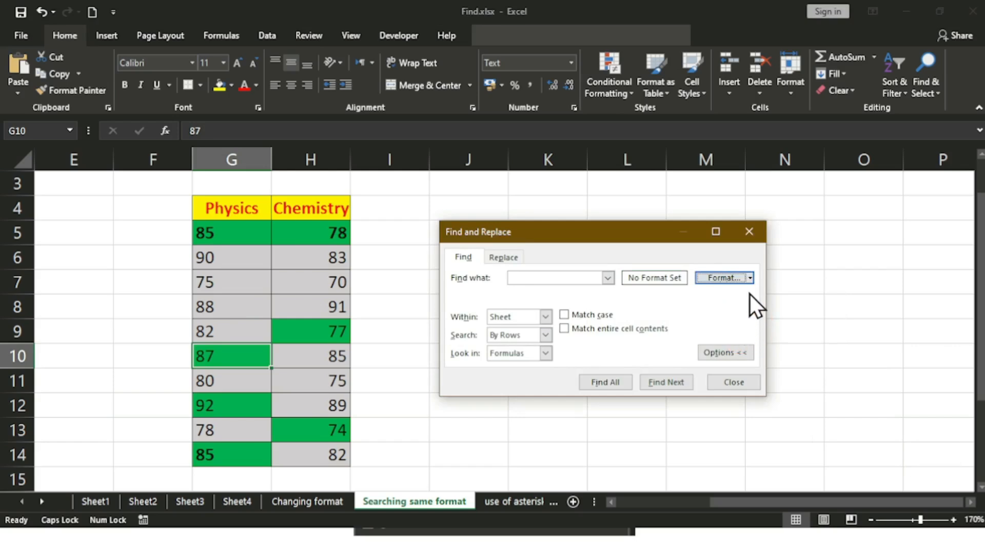
left_click(752, 280)
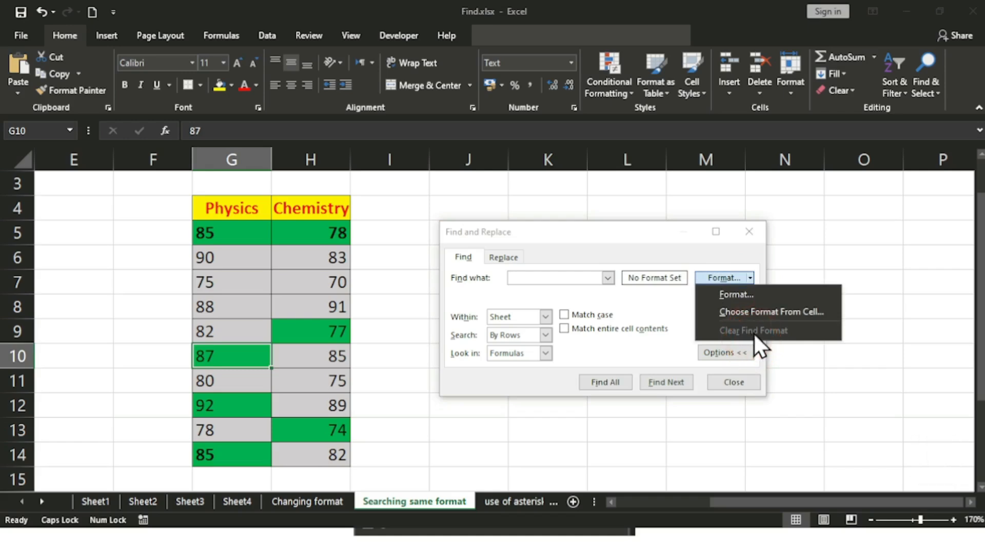
left_click(674, 289)
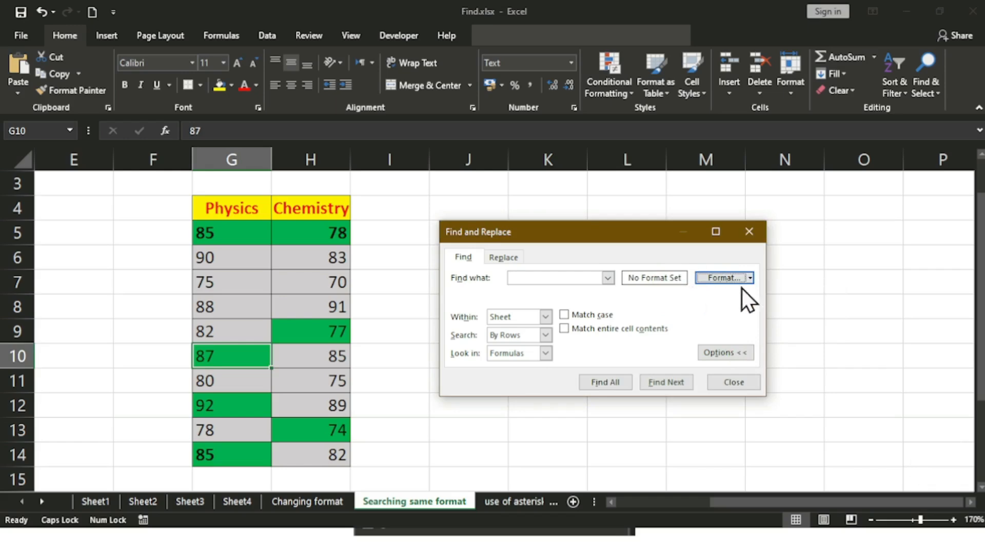
Step: Set the find format to a green fill on the Fill tab
left_click(753, 275)
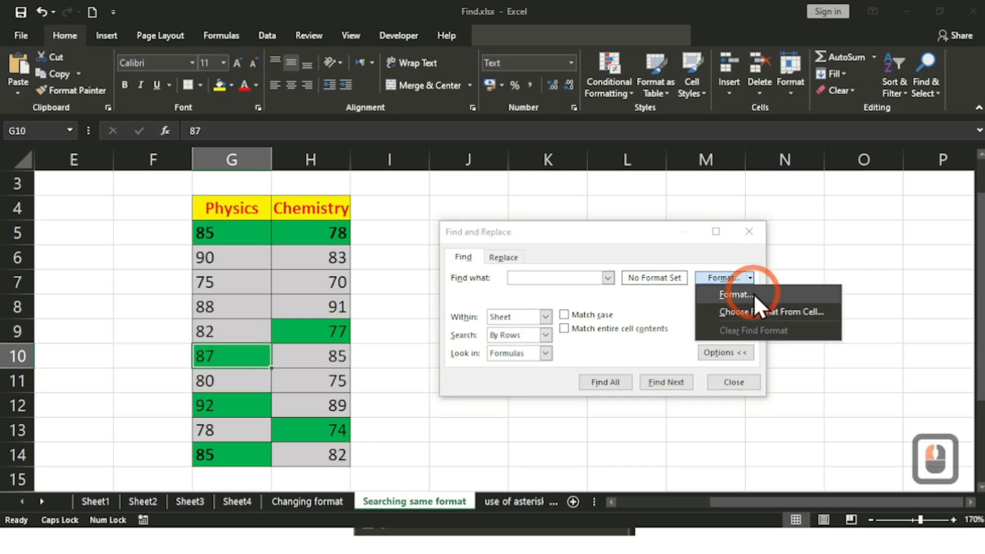
left_click(754, 295)
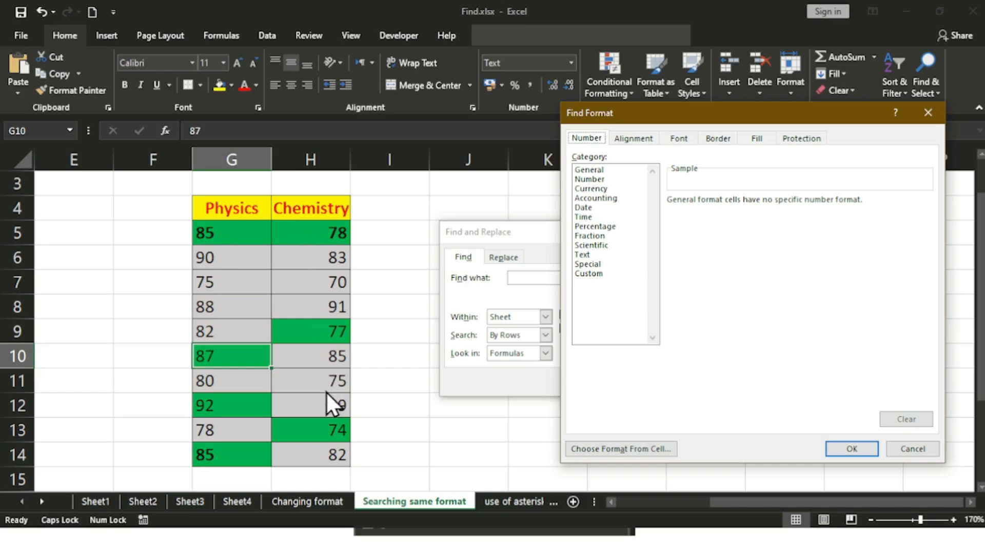
left_click(643, 145)
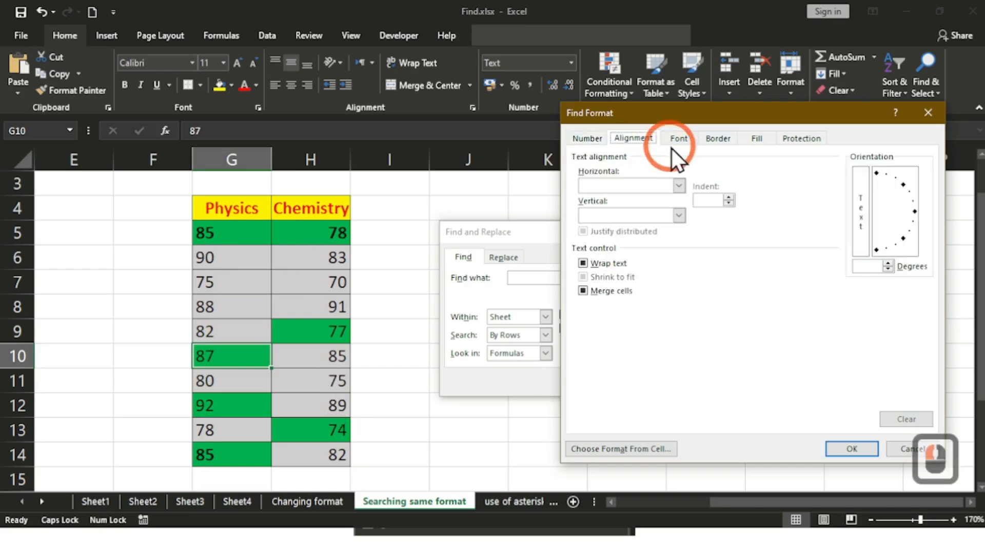
left_click(681, 145)
left_click(715, 137)
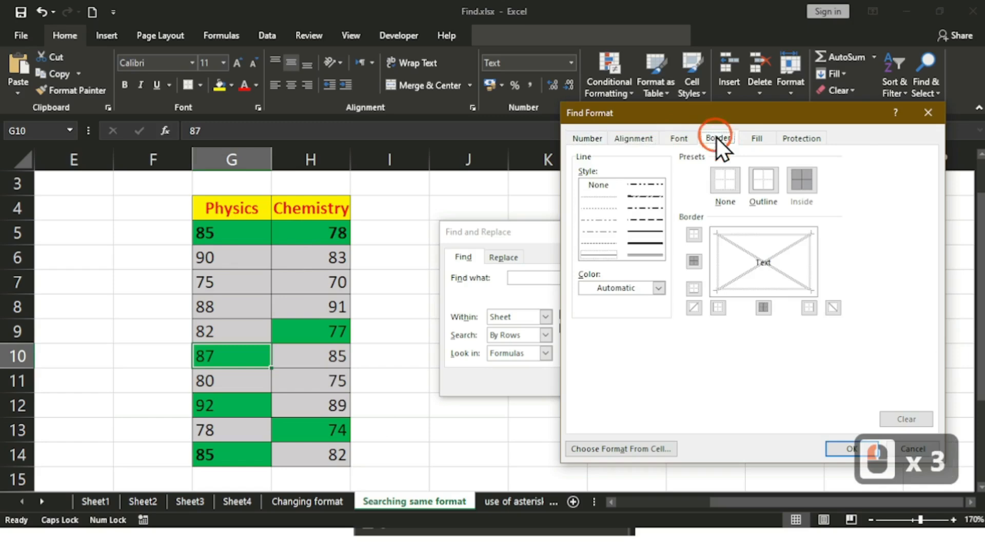
left_click(755, 139)
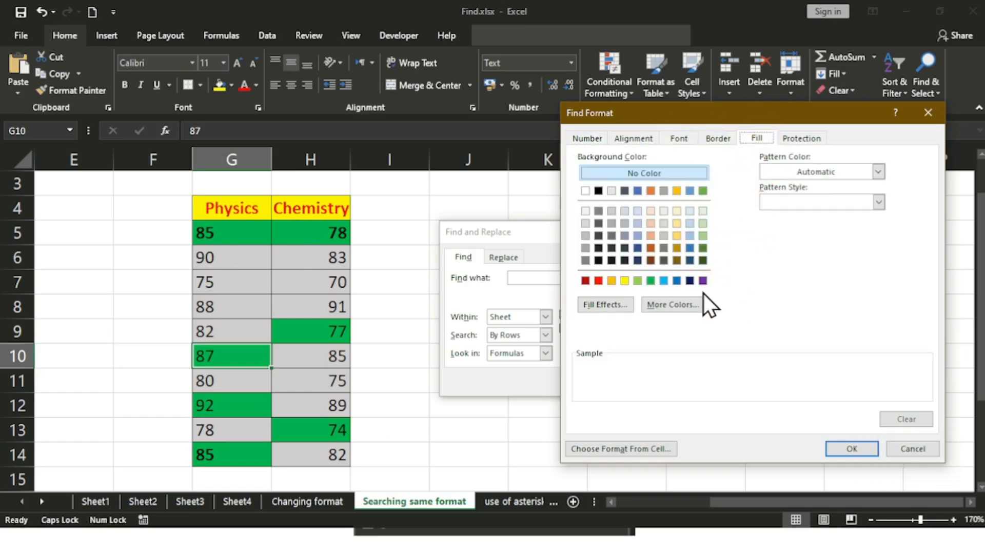
left_click(651, 281)
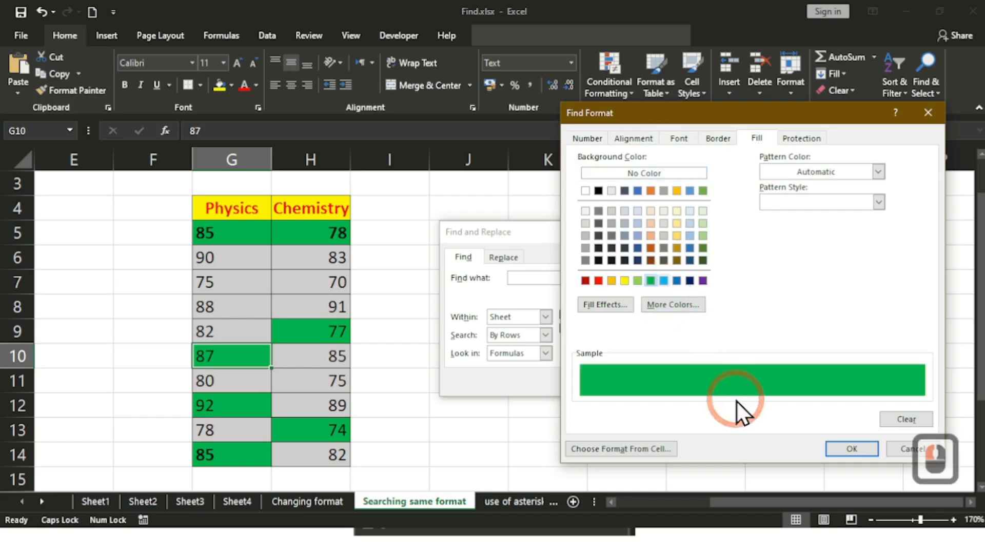
left_click(850, 449)
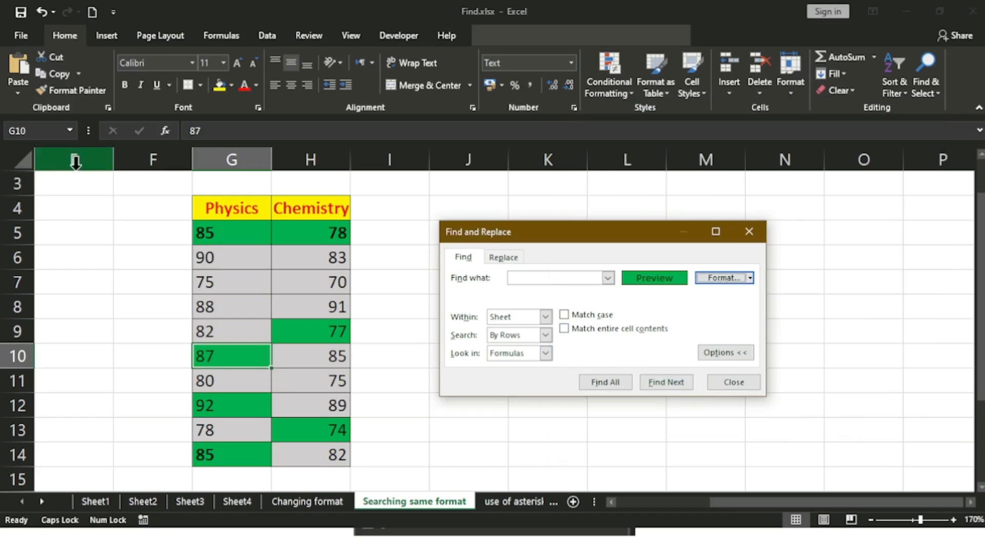
Step: Starting from F3, step through green cells G5, H5, H9, G10 and on to G14
left_click(116, 189)
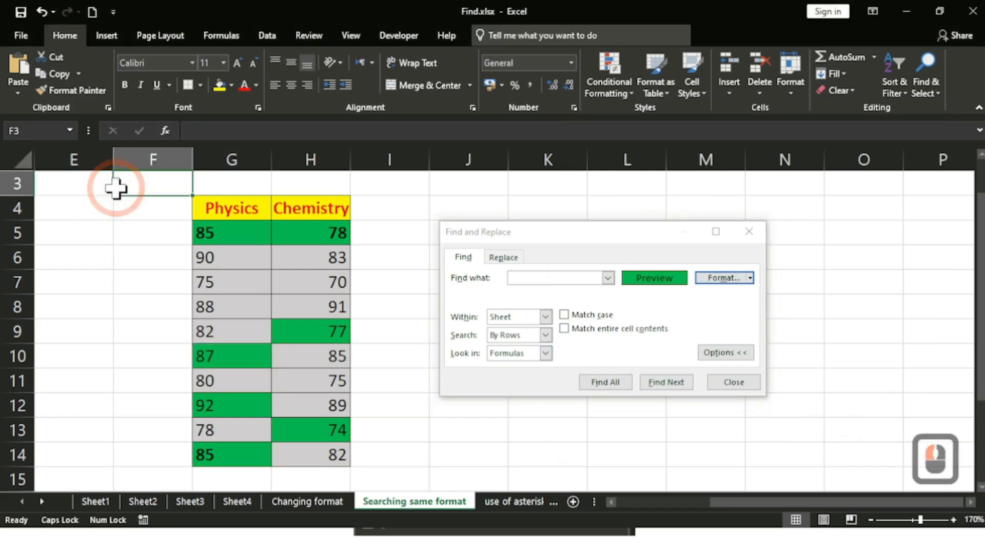
left_click(670, 382)
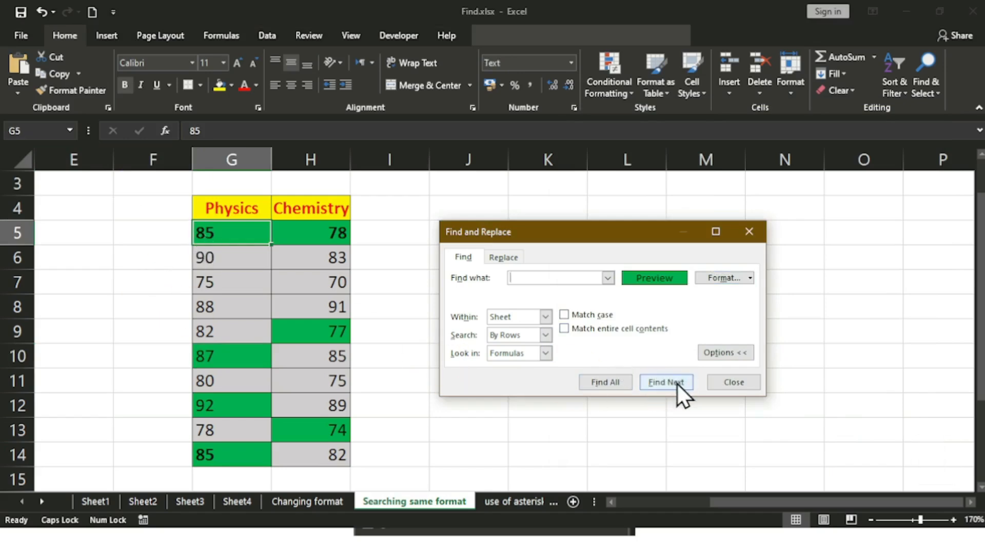
left_click(677, 383)
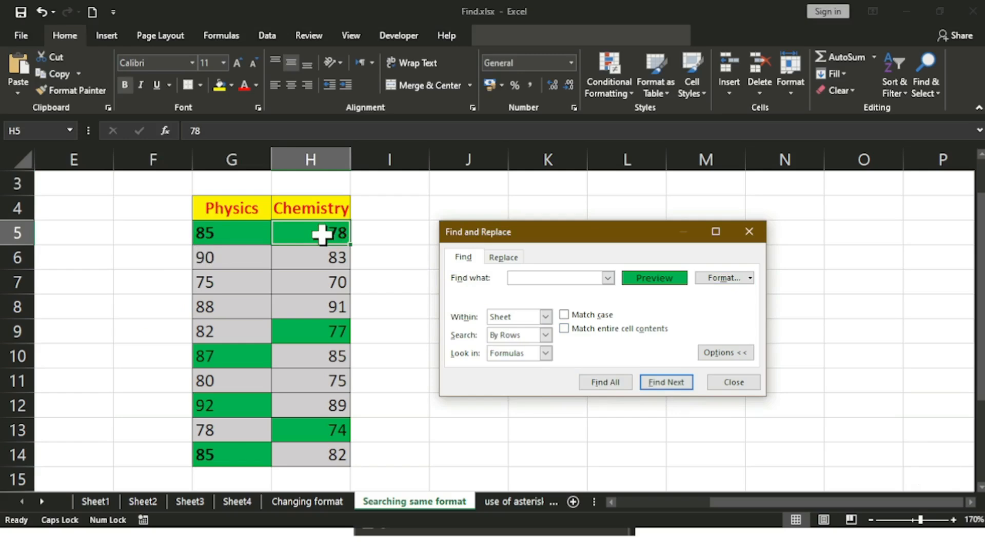
left_click(666, 385)
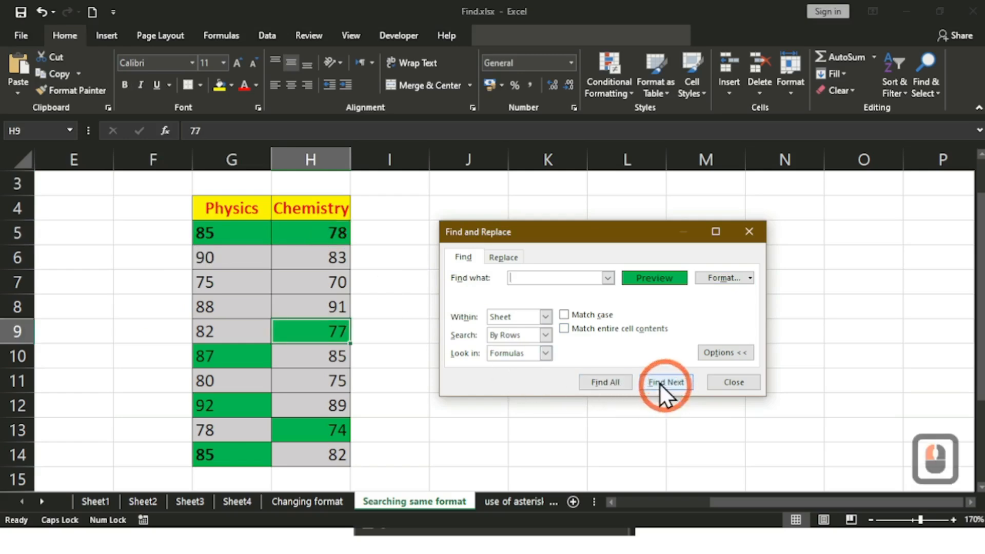
left_click(672, 382)
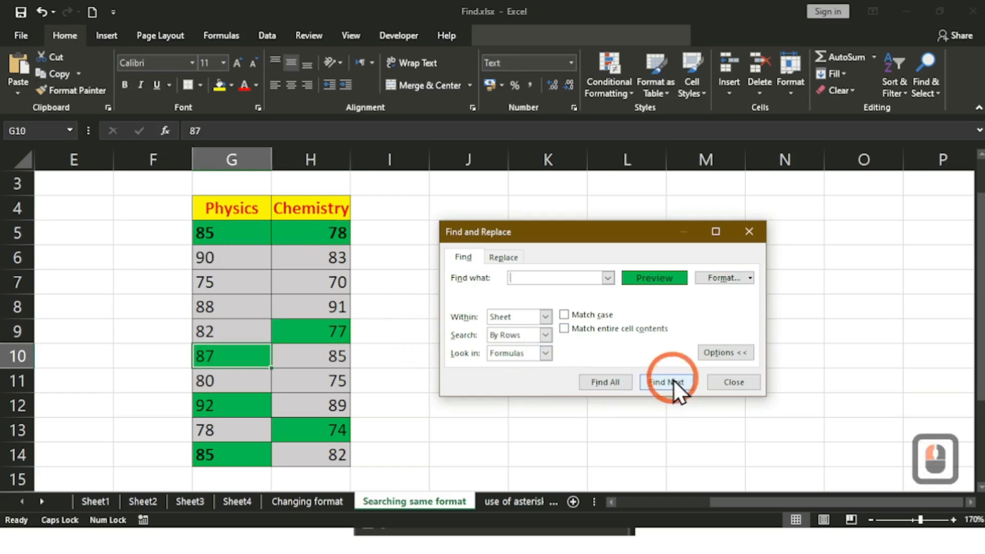
left_click(672, 380)
left_click(672, 380)
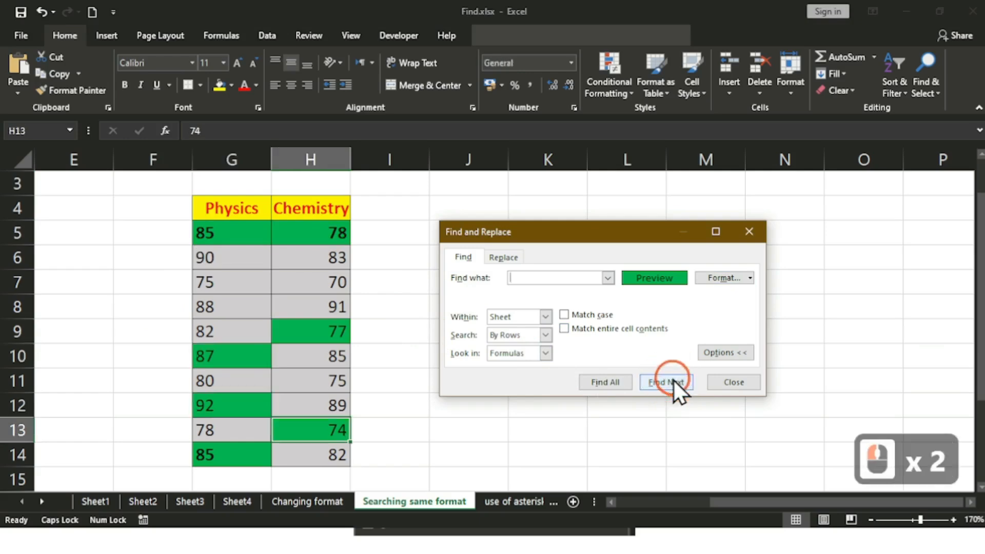
left_click(673, 380)
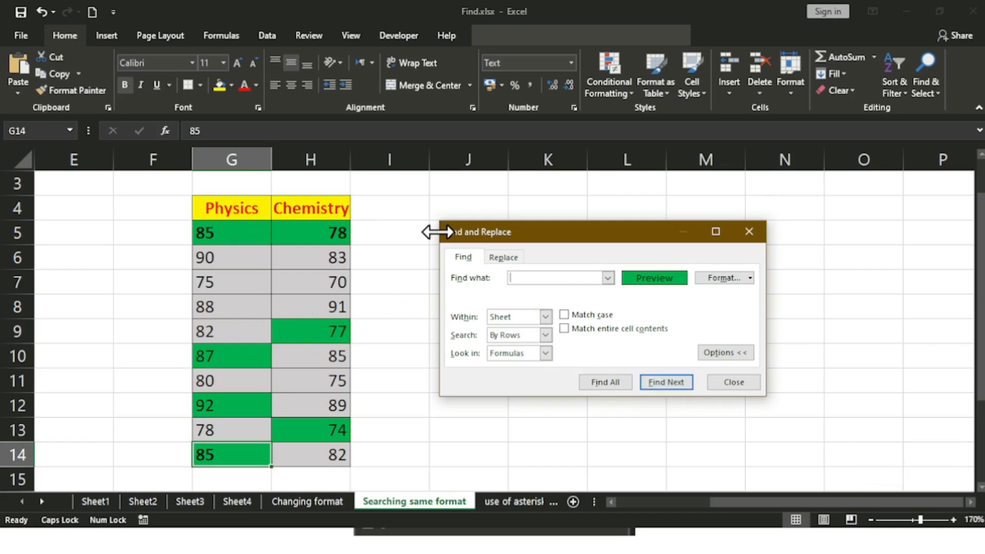
Step: Cycle again from G5 through H5, H9, G10, G12 and H13 back to G14
left_click(665, 389)
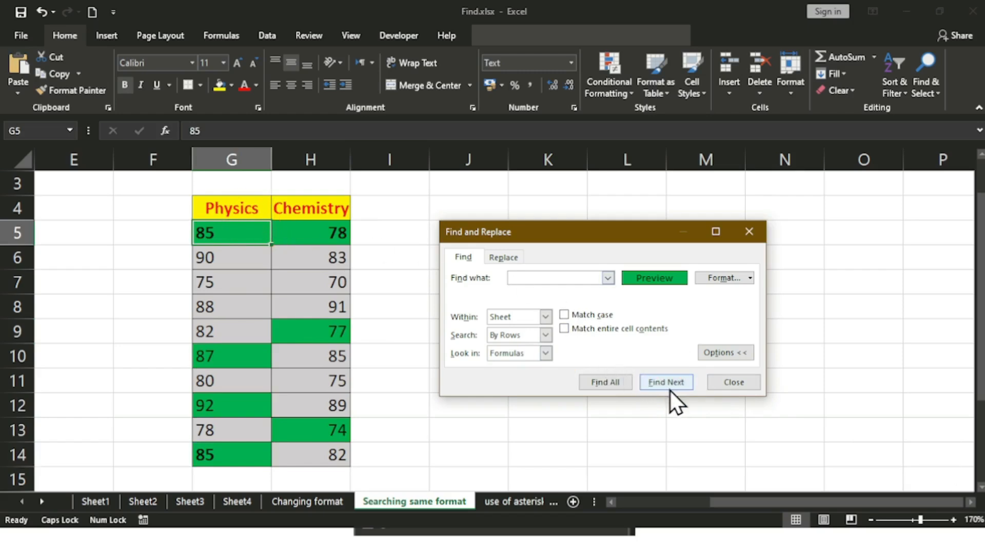
left_click(666, 388)
left_click(671, 389)
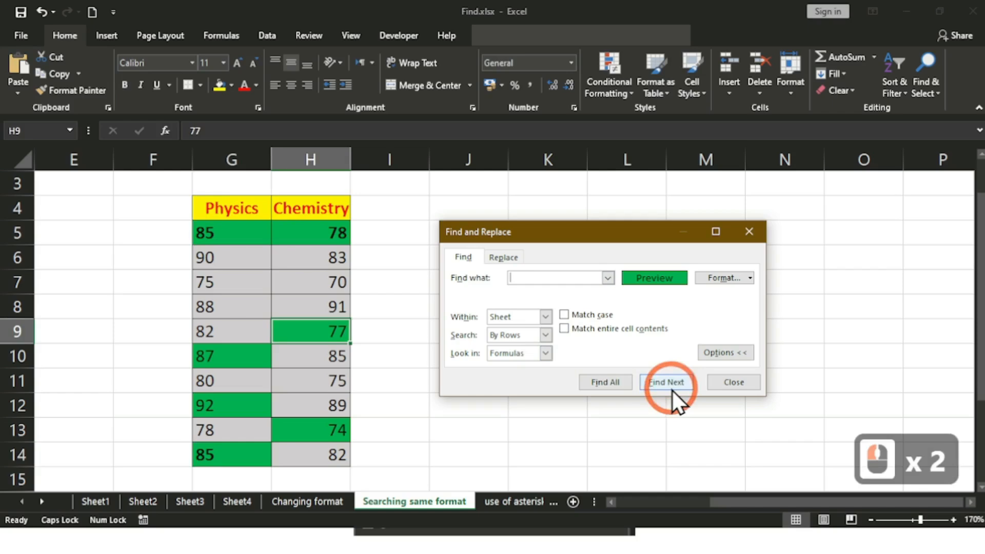
left_click(670, 388)
left_click(671, 388)
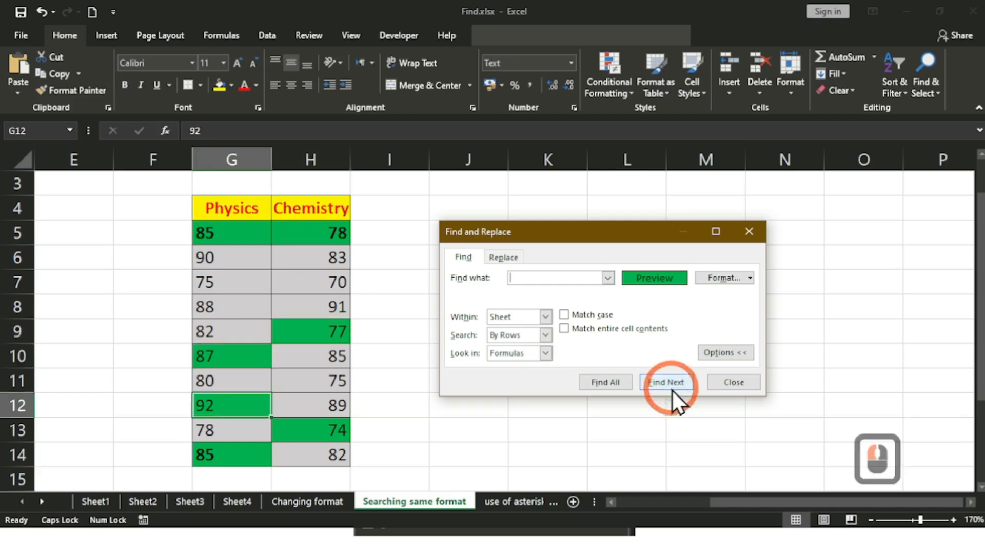
left_click(672, 389)
left_click(671, 390)
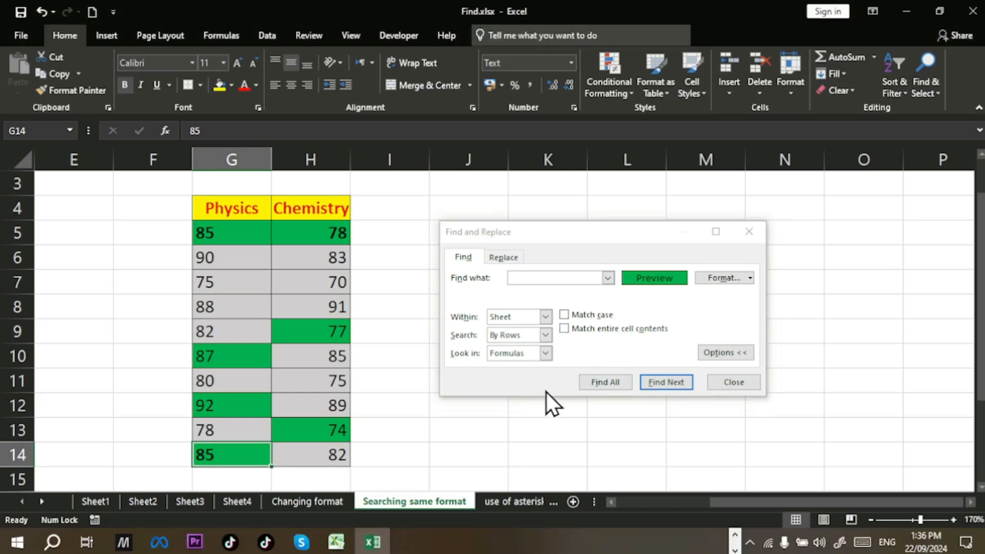
Step: Set green fill as the find format again
left_click(751, 277)
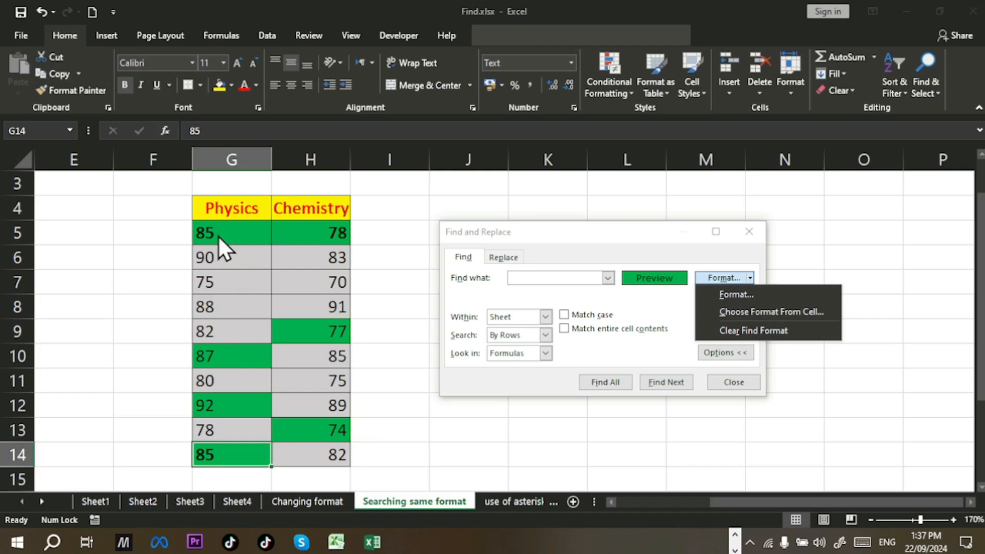
left_click(725, 294)
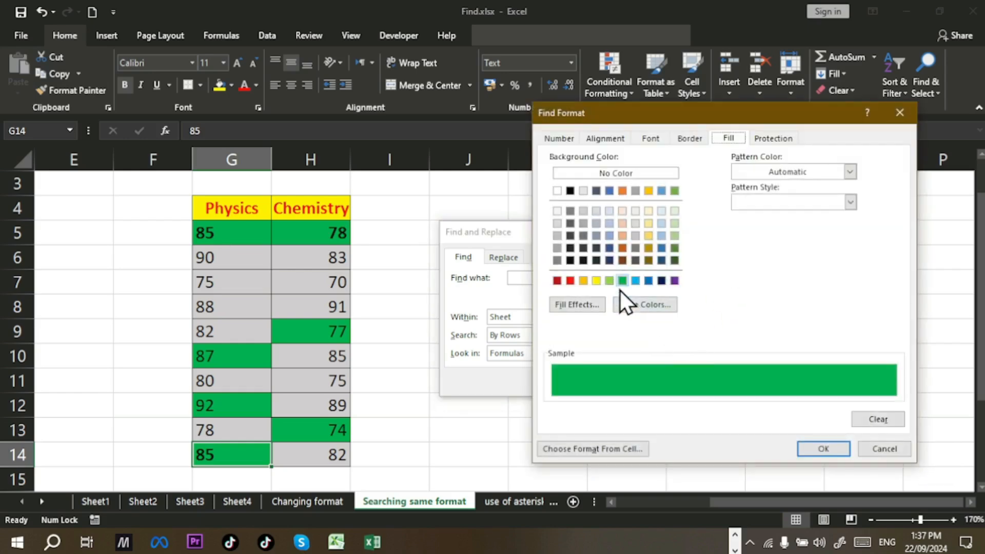
left_click(814, 449)
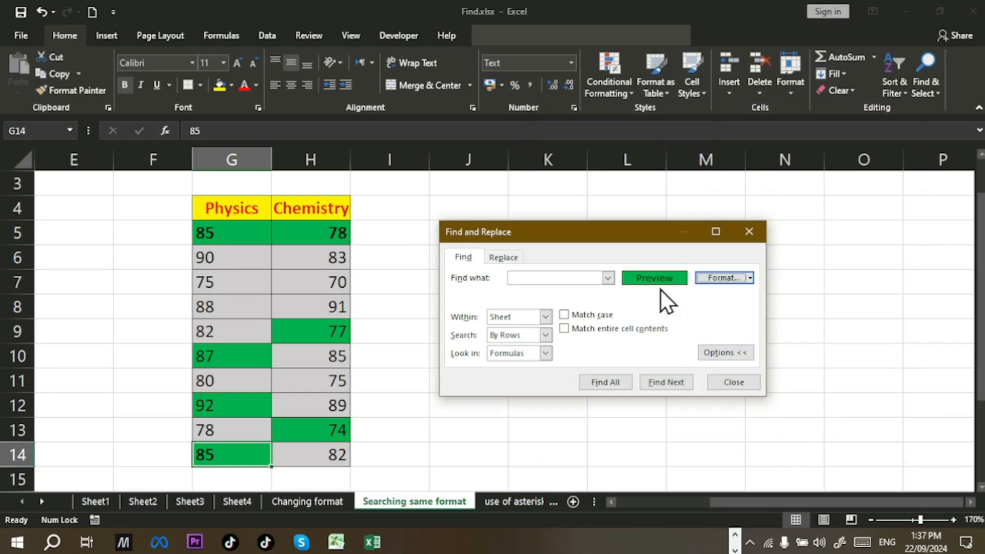
Step: Step through green cells G5, H5, H9, G10 and G12, then list all matches
left_click(675, 385)
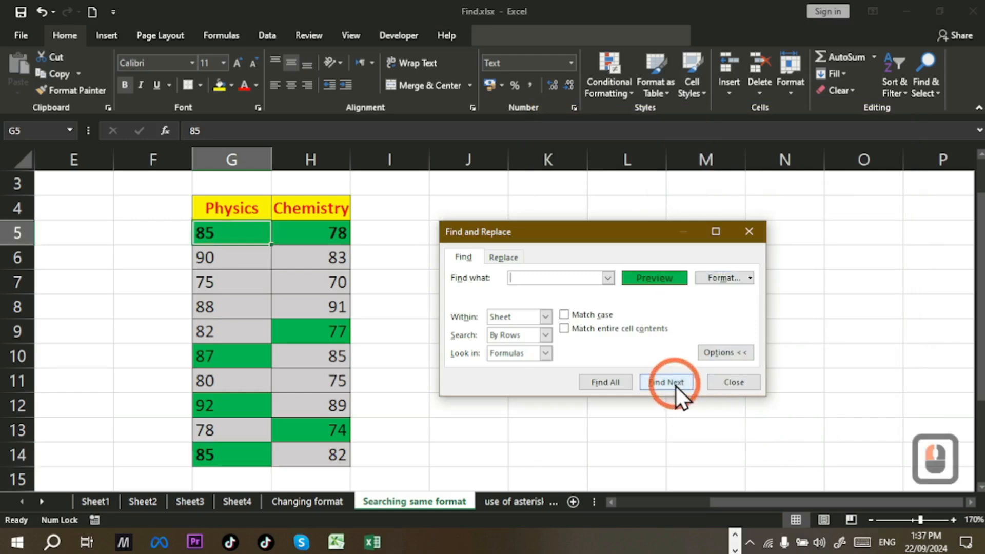
left_click(675, 385)
left_click(675, 384)
left_click(676, 384)
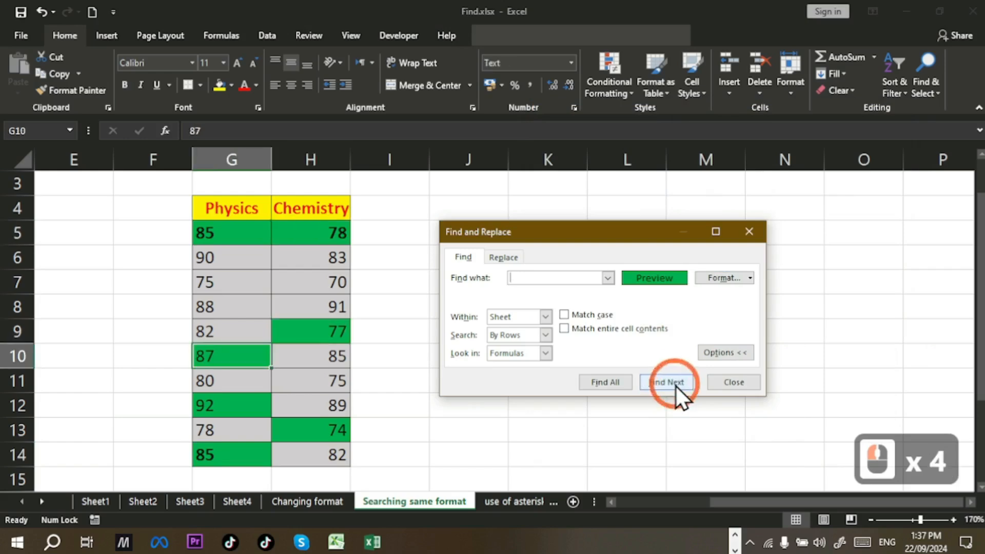
left_click(675, 384)
left_click(628, 379)
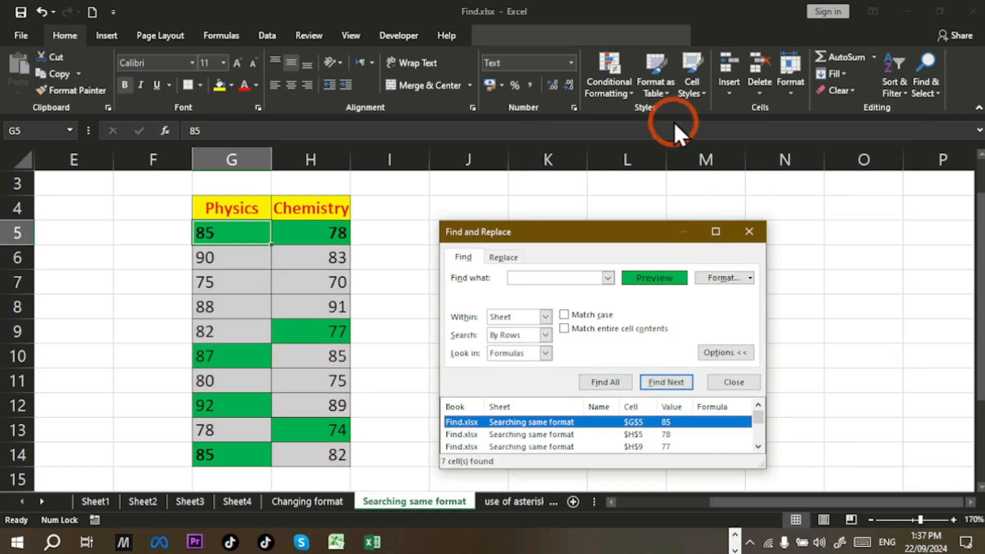
Step: Move the Find and Replace dialog up and enlarge it to show all 7 results
left_click_drag(654, 230, 641, 67)
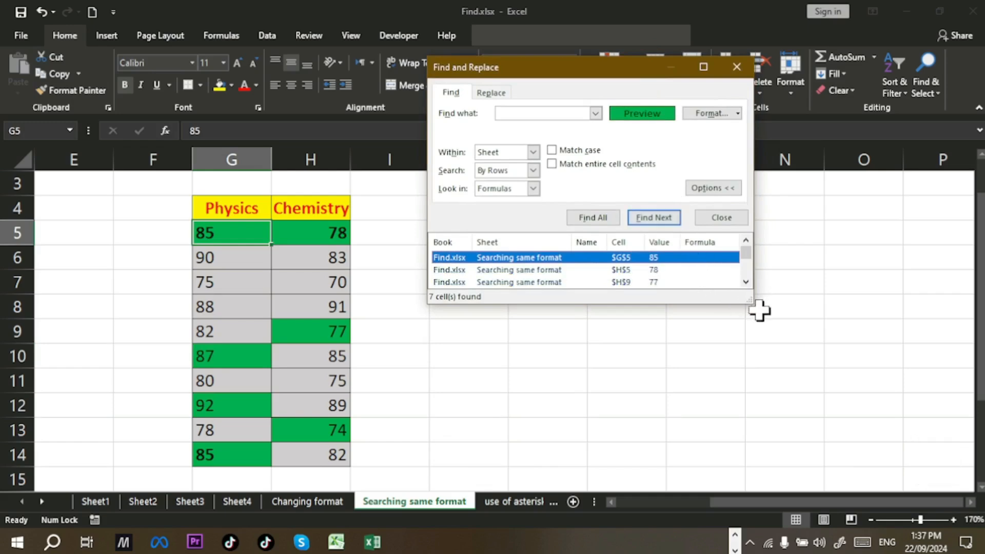
left_click_drag(735, 305, 725, 432)
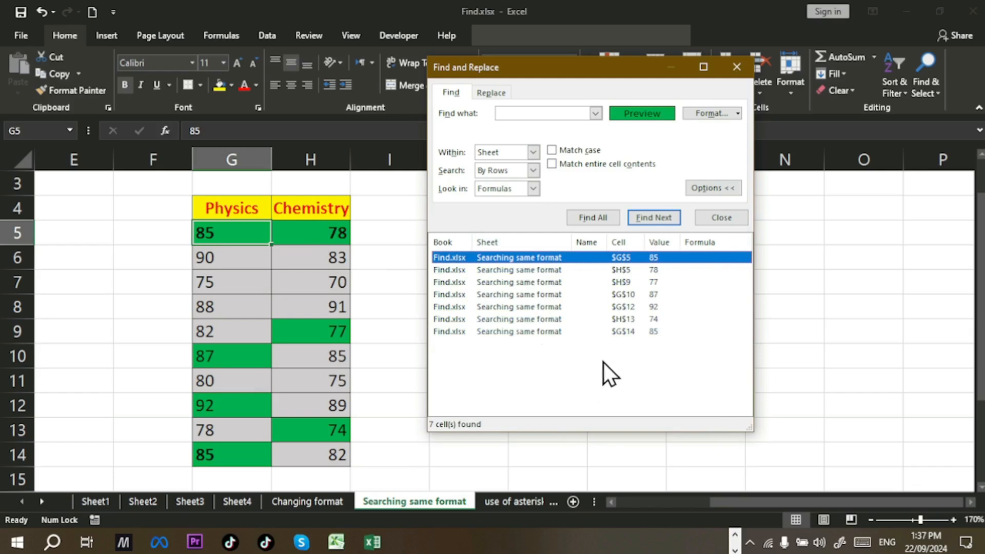
Step: Take the find format from cell G5 and list matches, returning only G5 and G14
left_click(737, 113)
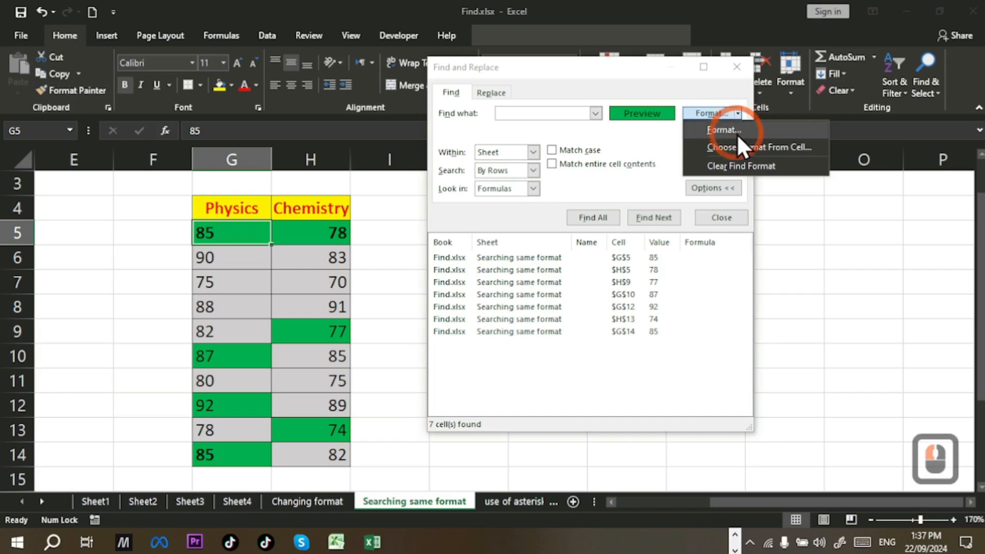
left_click(738, 147)
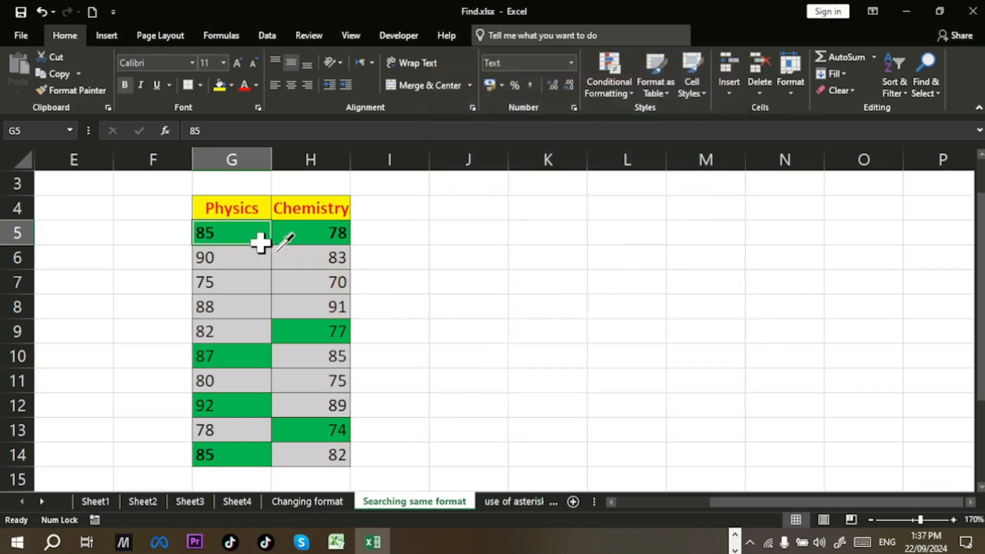
left_click(259, 244)
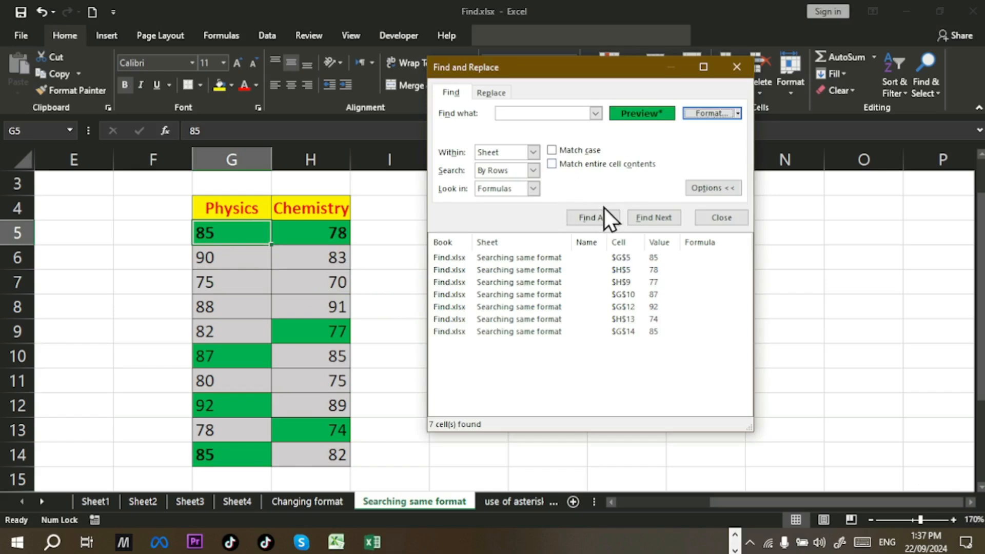
left_click(615, 222)
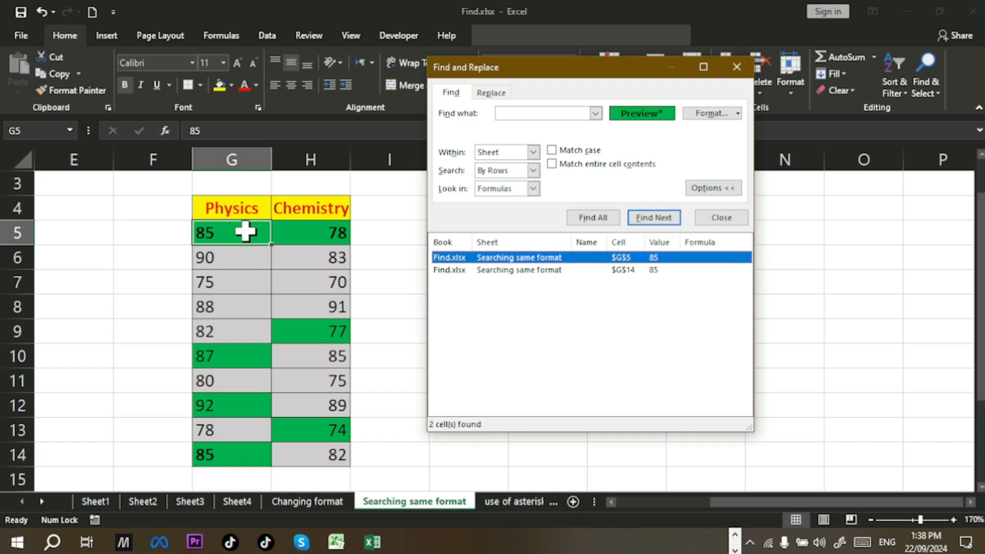
Step: Apply a green fill to the find format copied from G5
left_click(738, 113)
left_click(730, 132)
left_click(640, 138)
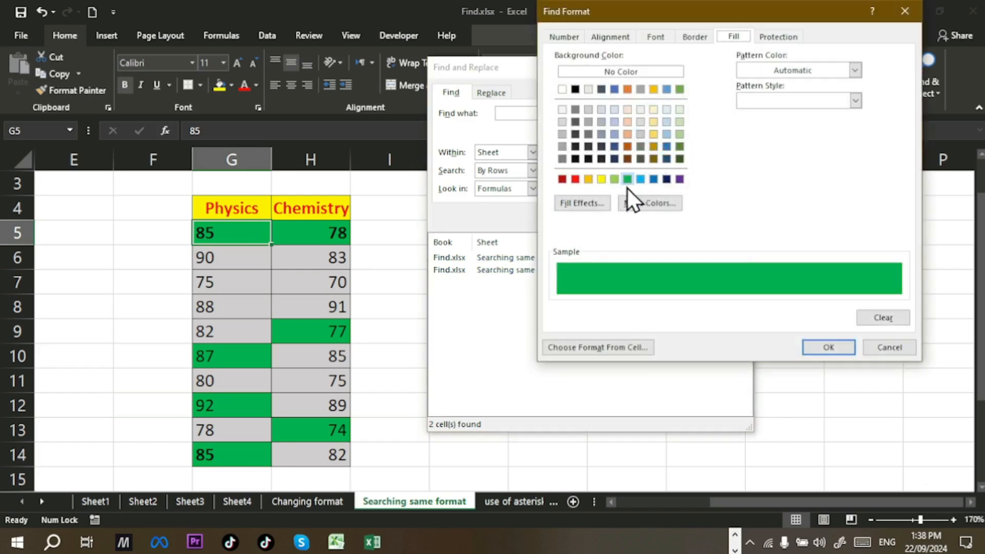
left_click(627, 181)
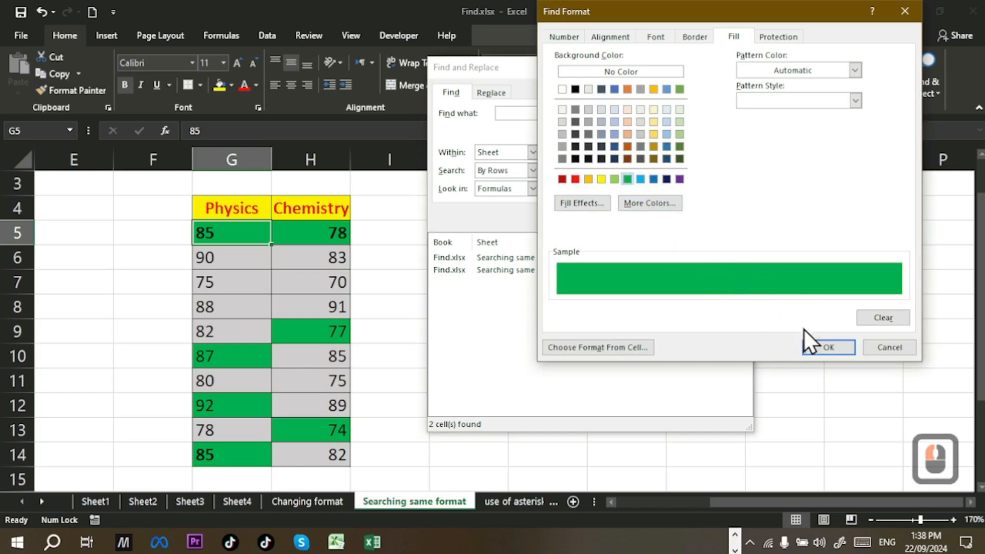
left_click(814, 347)
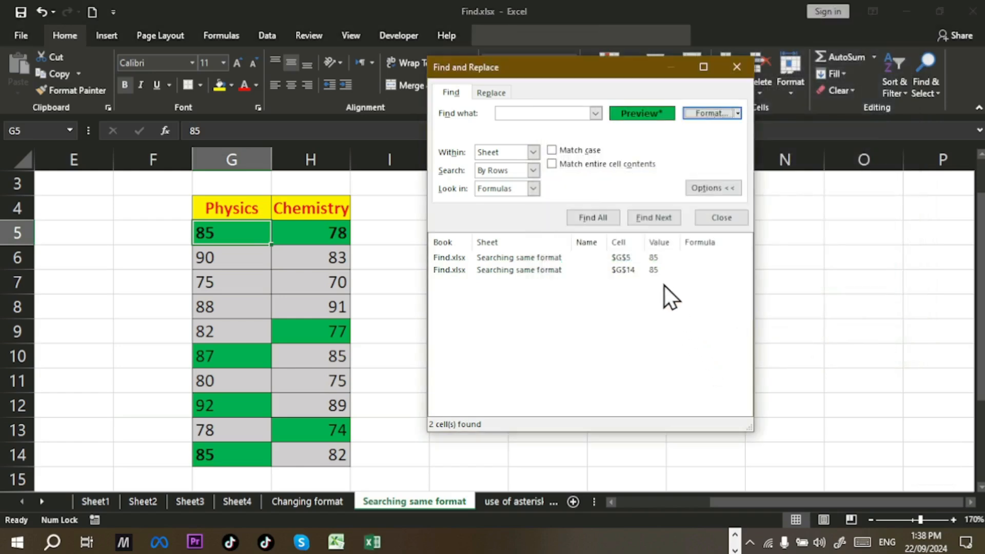
Step: Rerun Find All, which still returns only G5 and G14
left_click(607, 222)
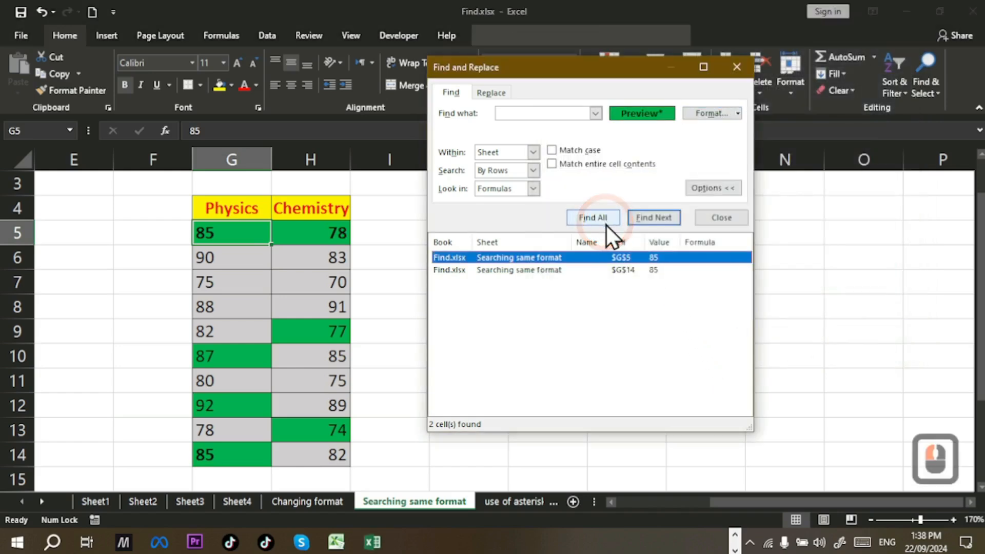
left_click(606, 219)
left_click(722, 109)
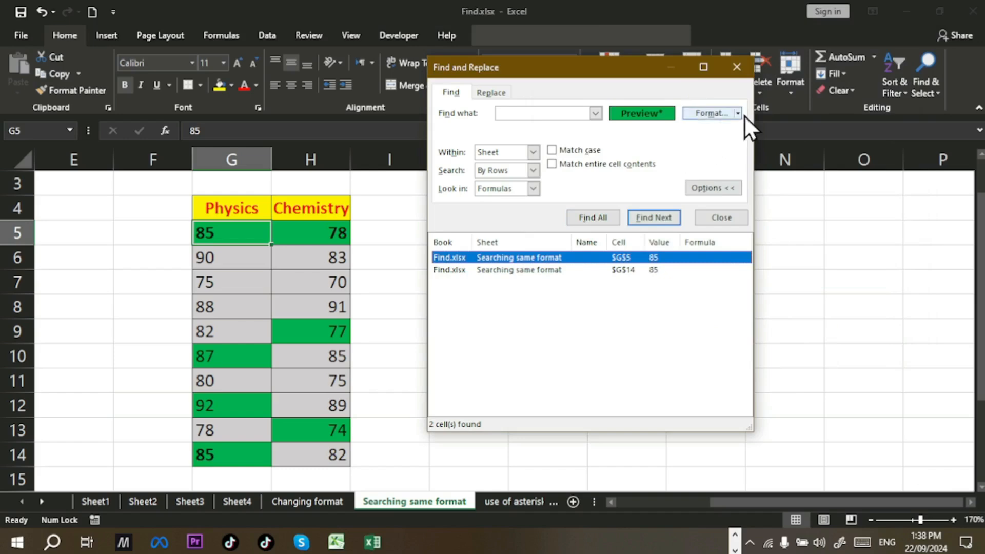
left_click(737, 113)
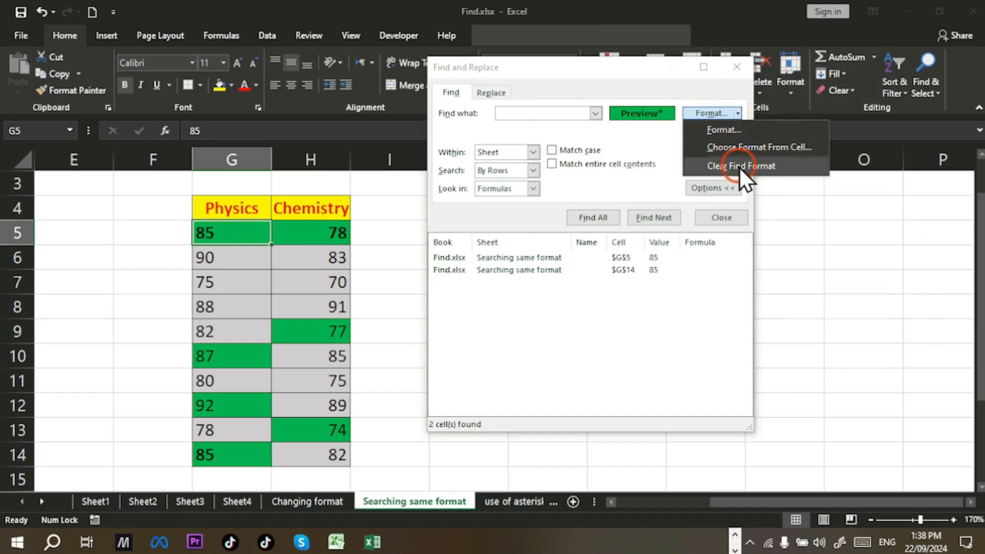
Step: Replace the old search format with green fill only and Find All, listing 7 cells G5–G14
left_click(740, 167)
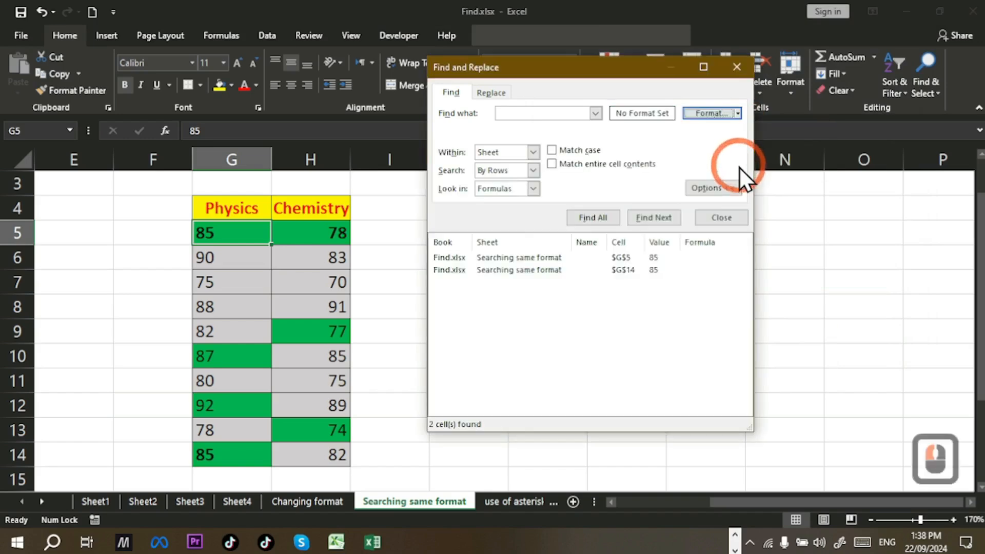
left_click(739, 112)
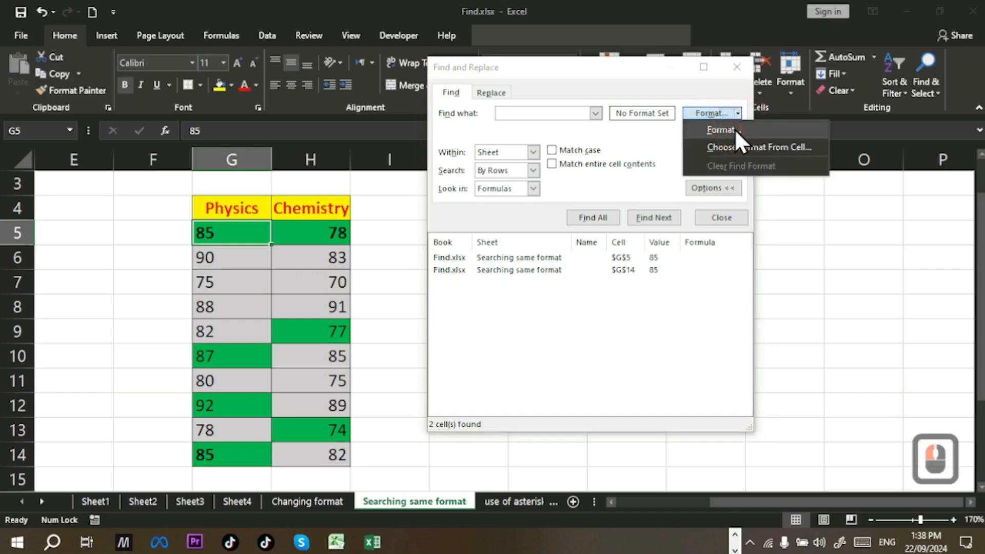
left_click(719, 162)
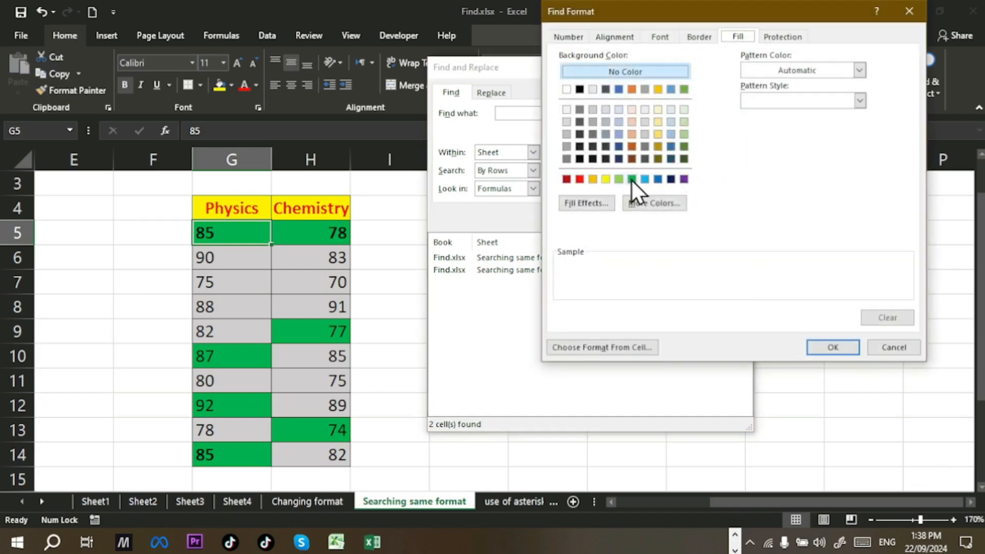
left_click(632, 179)
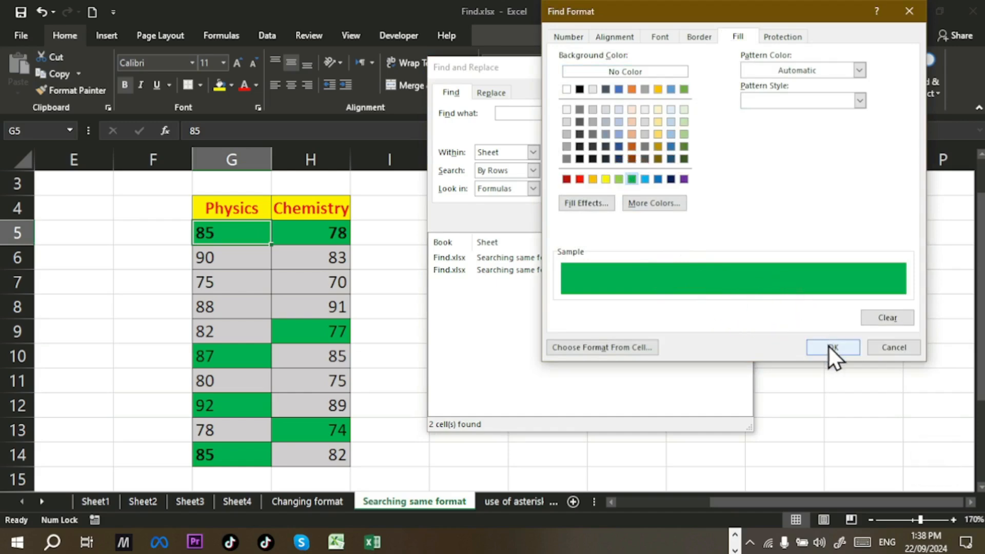
left_click(810, 349)
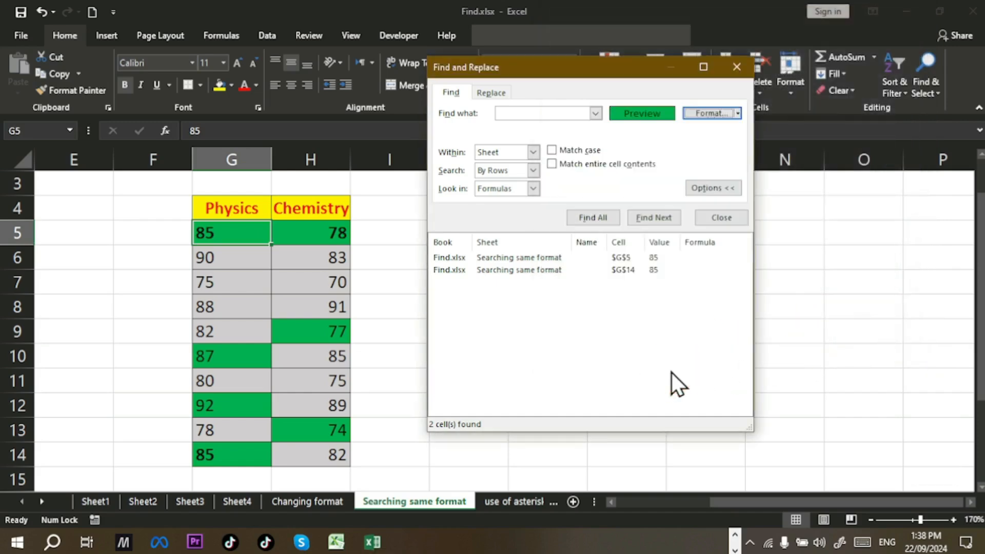
left_click(597, 220)
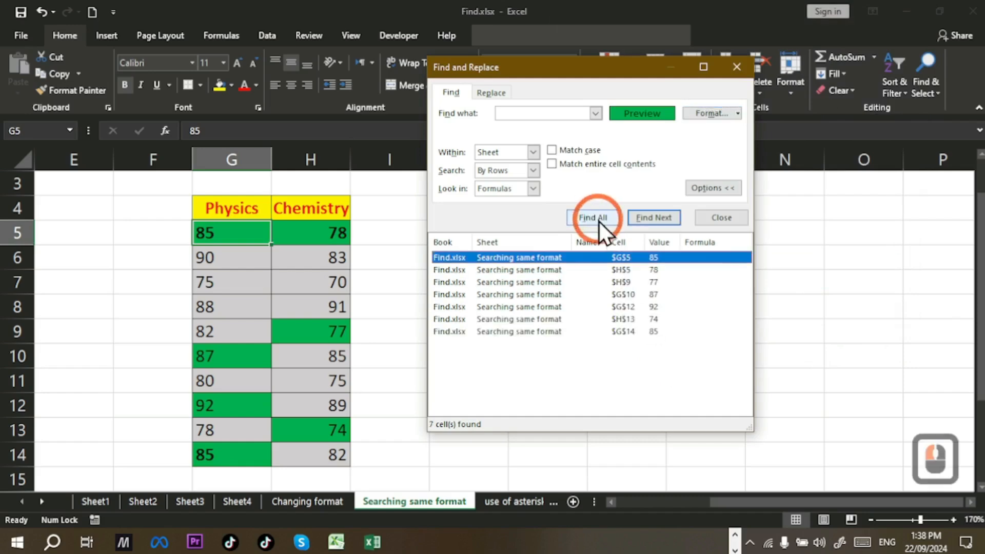
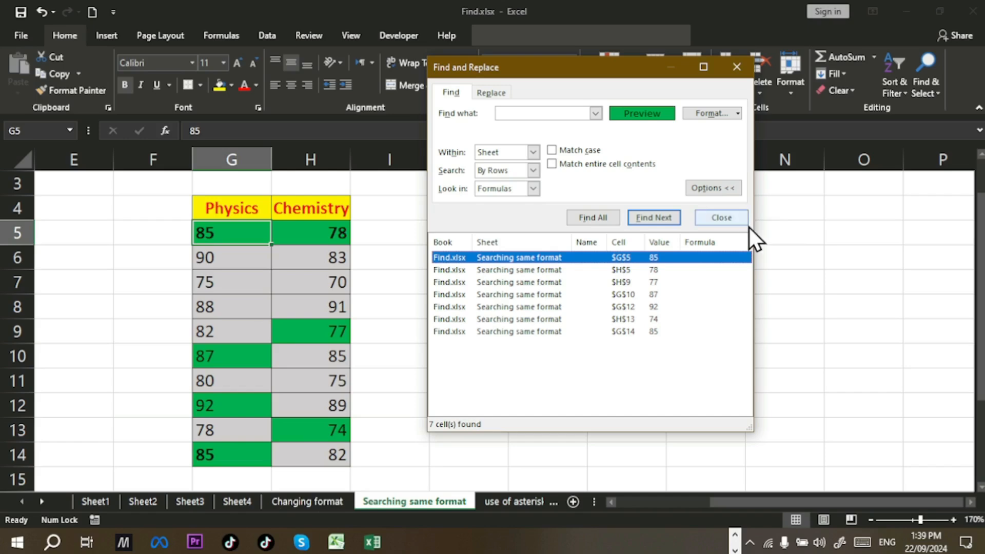
Step: Close the Find and Replace results listing the 7 green-filled cells
left_click(745, 222)
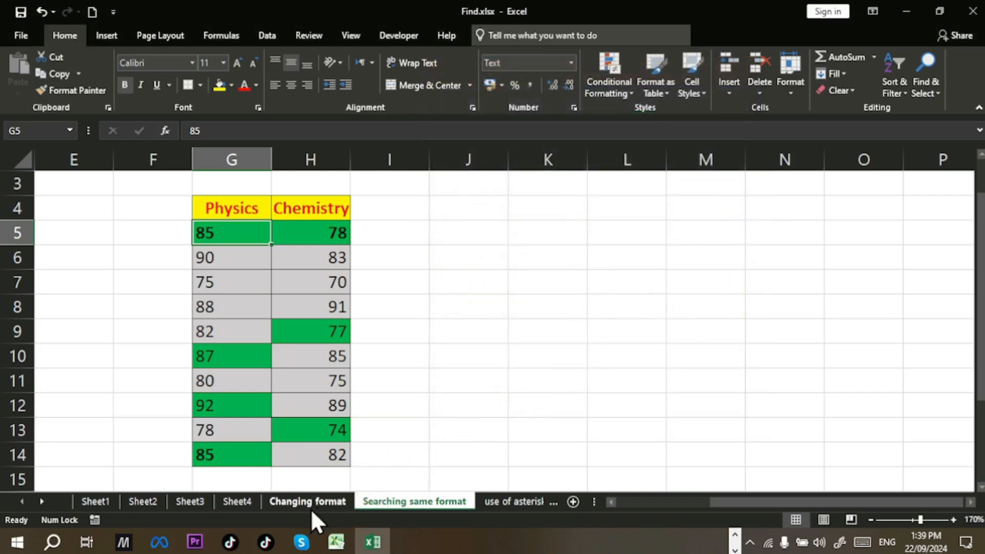
Step: Open the Changing format sheet at 150% custom zoom and deselect by clicking an empty cell
left_click(310, 508)
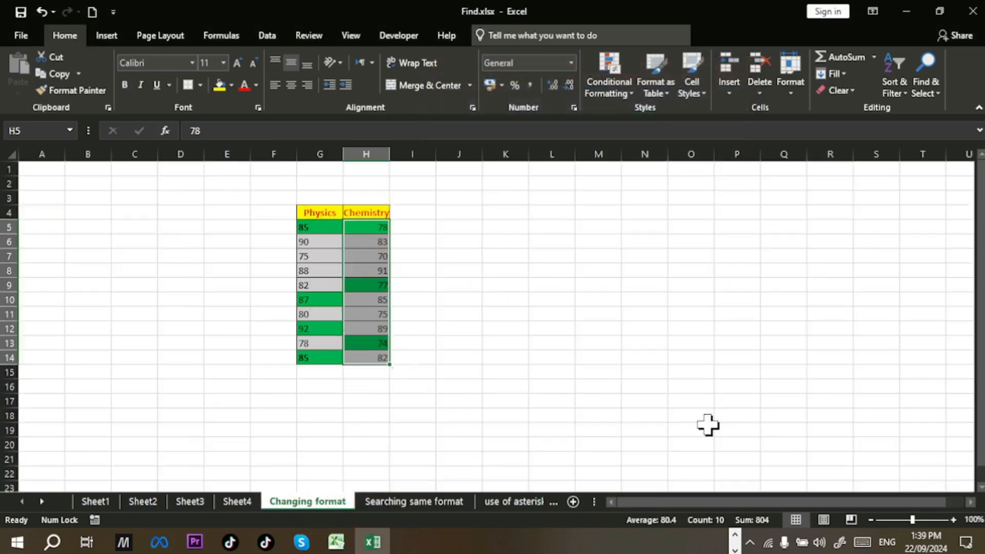
left_click(971, 519)
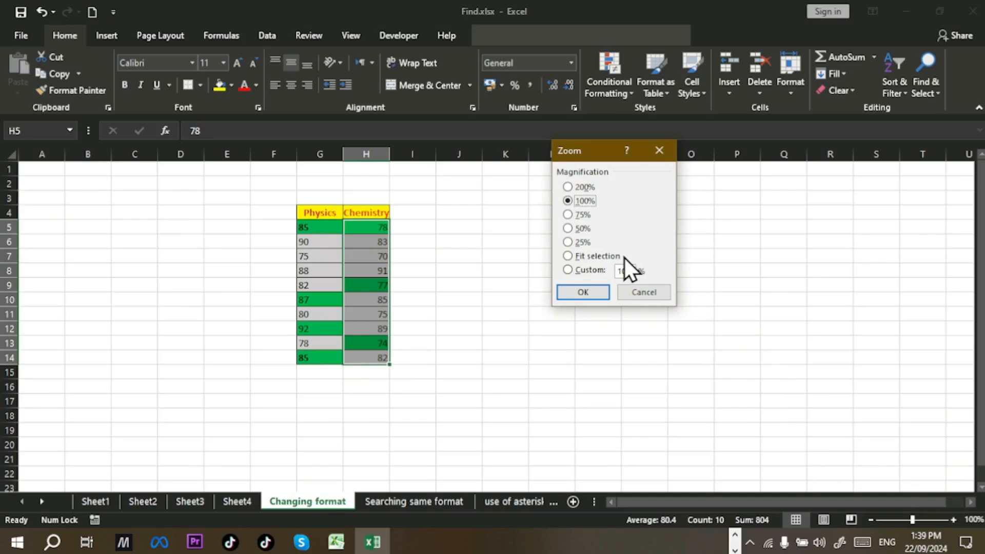
left_click(631, 271)
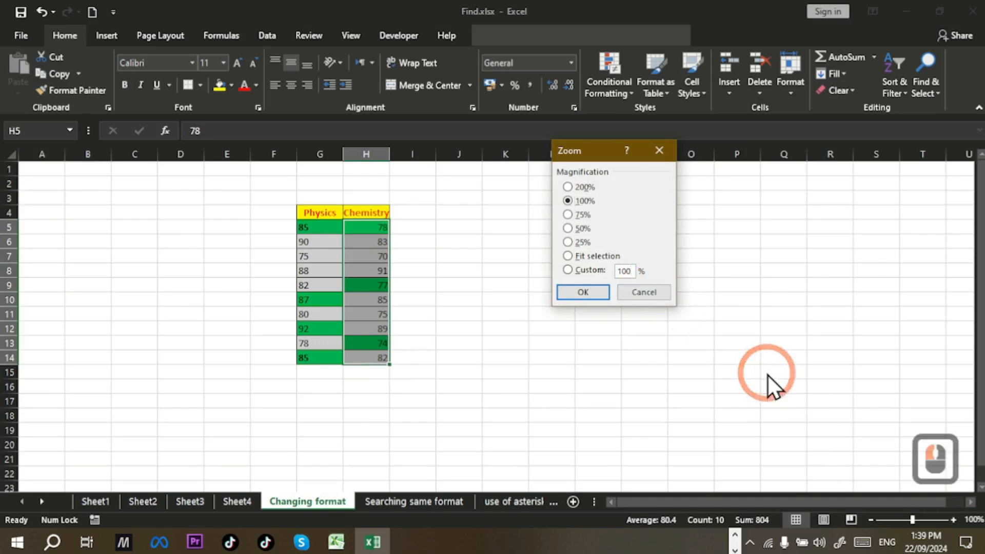
key("BackSpace")
key("BackSpace")
type("2")
key("BackSpace")
type("50")
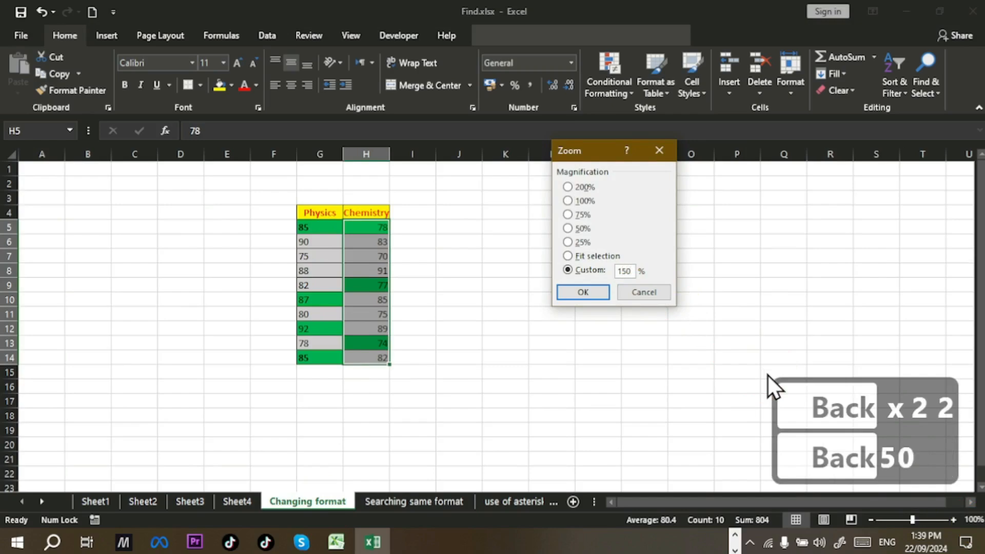
left_click(583, 293)
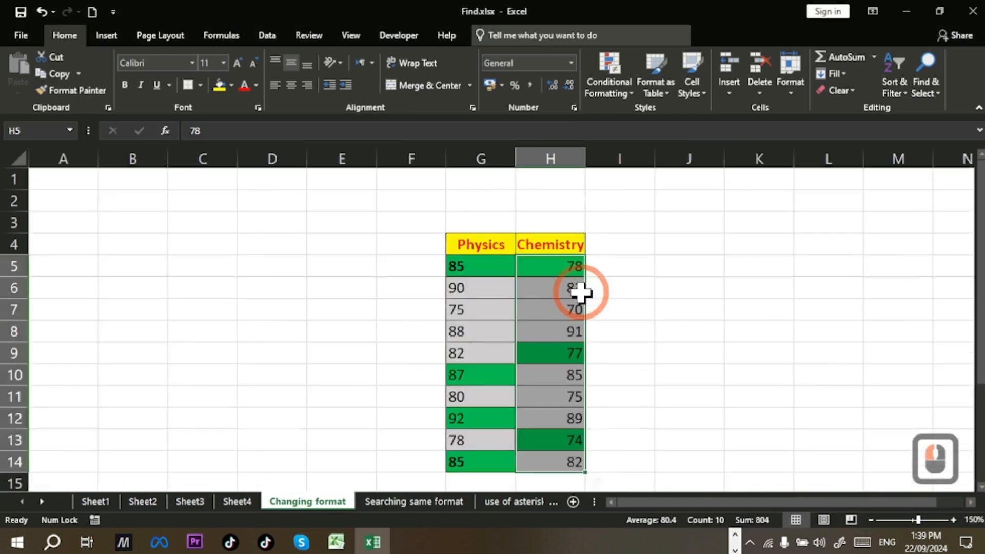
scroll(610, 331, "down", 1)
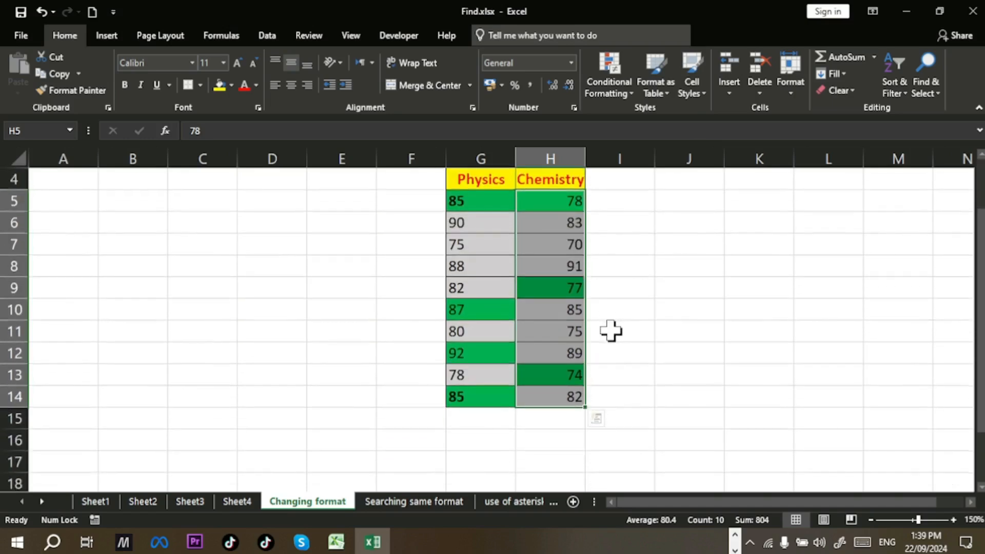
scroll(610, 331, "up", 1)
left_click(611, 331)
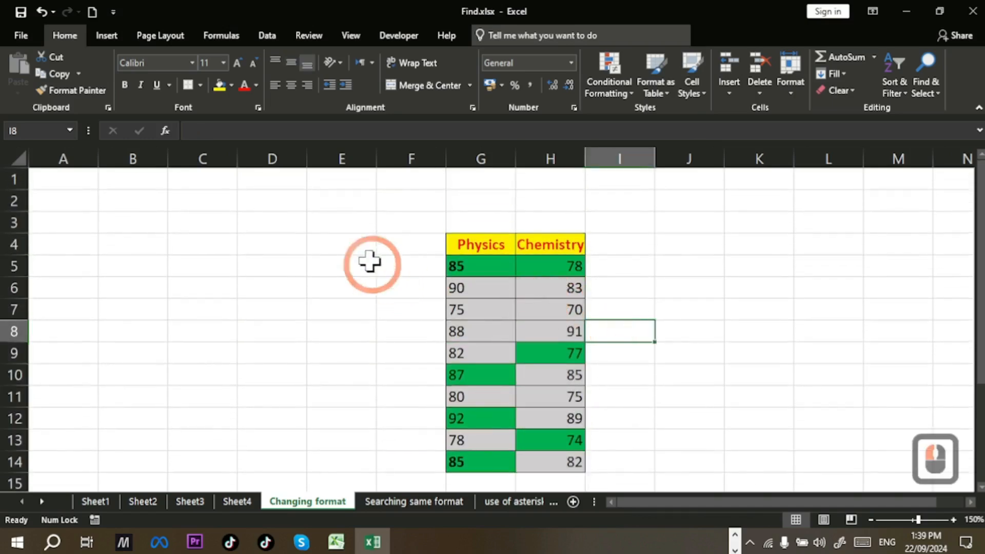
left_click(363, 220)
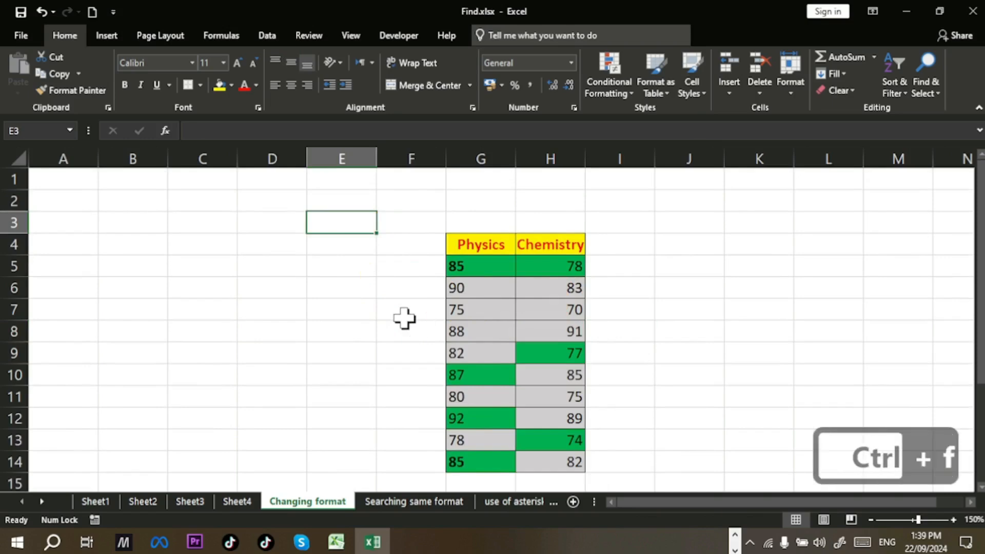
Step: Set green fill as the Find format
key("ctrl+f")
left_click(736, 229)
left_click(737, 248)
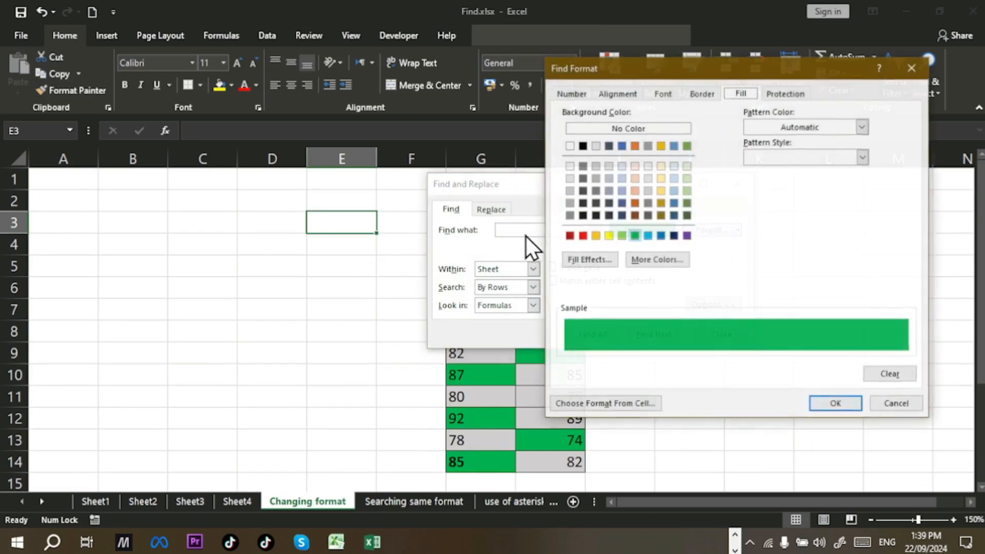
left_click(634, 236)
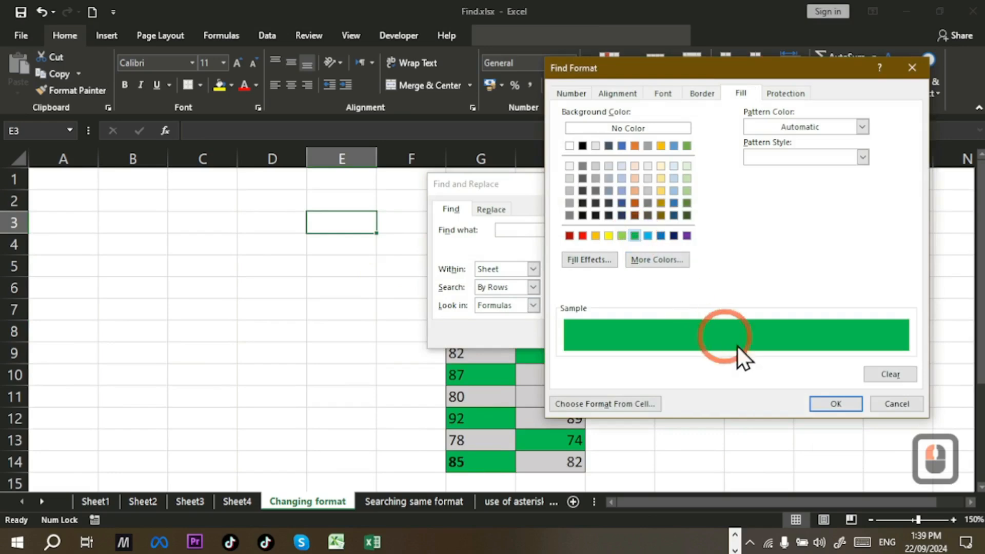
left_click(841, 409)
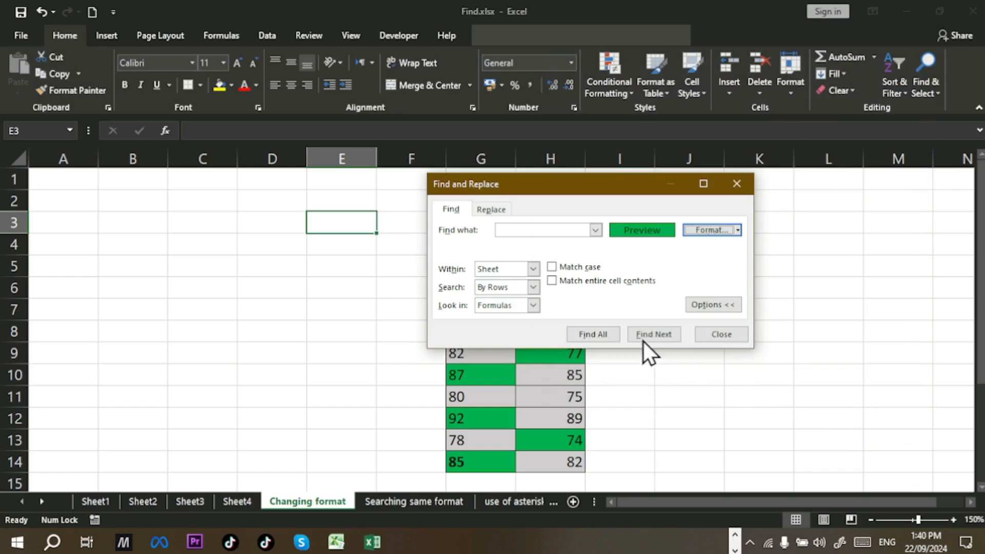
Step: Find All green cells (G5, H5, H9, G10, G12, H13, G14), select all seven, and close
left_click_drag(628, 180, 639, 37)
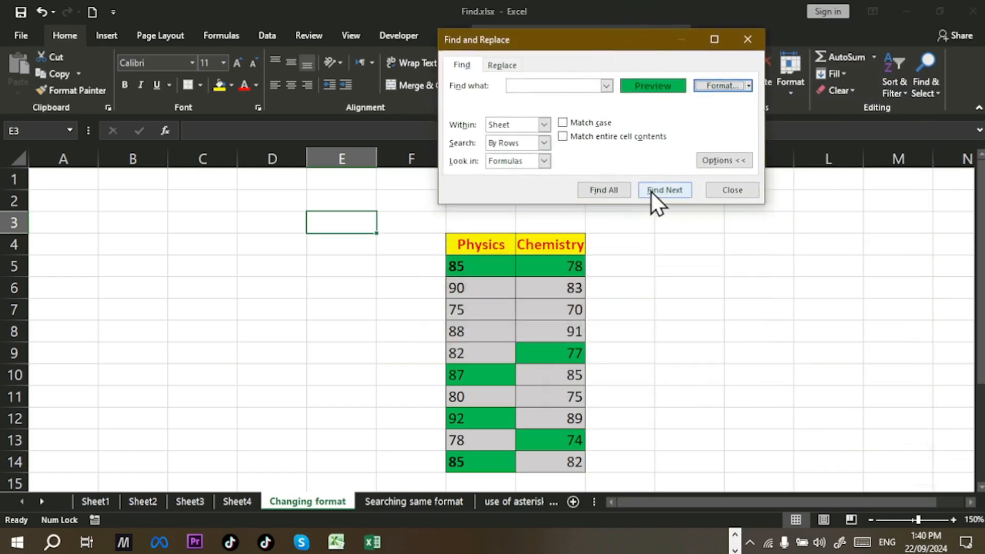
left_click(627, 188)
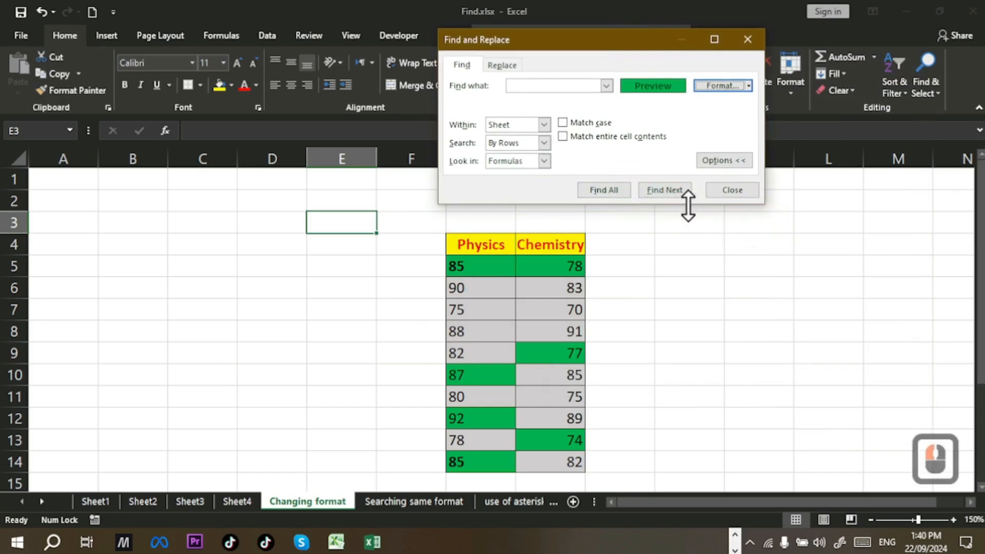
left_click(606, 193)
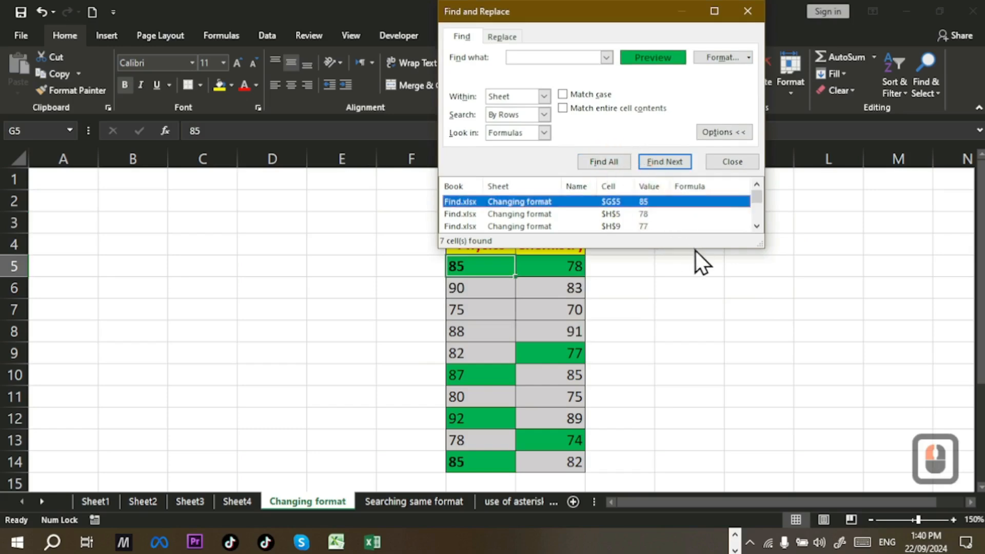
left_click_drag(695, 249, 685, 429)
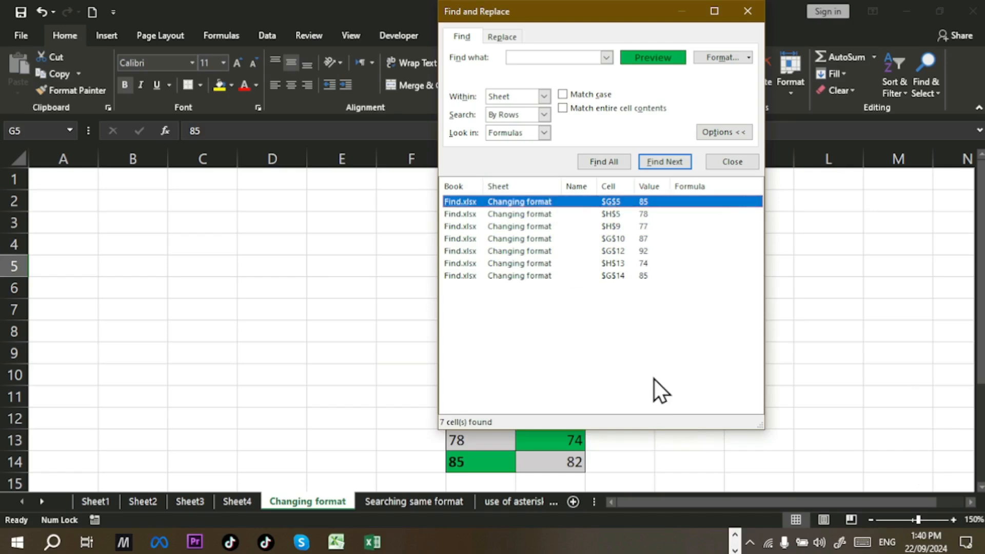
left_click(546, 277, "shift")
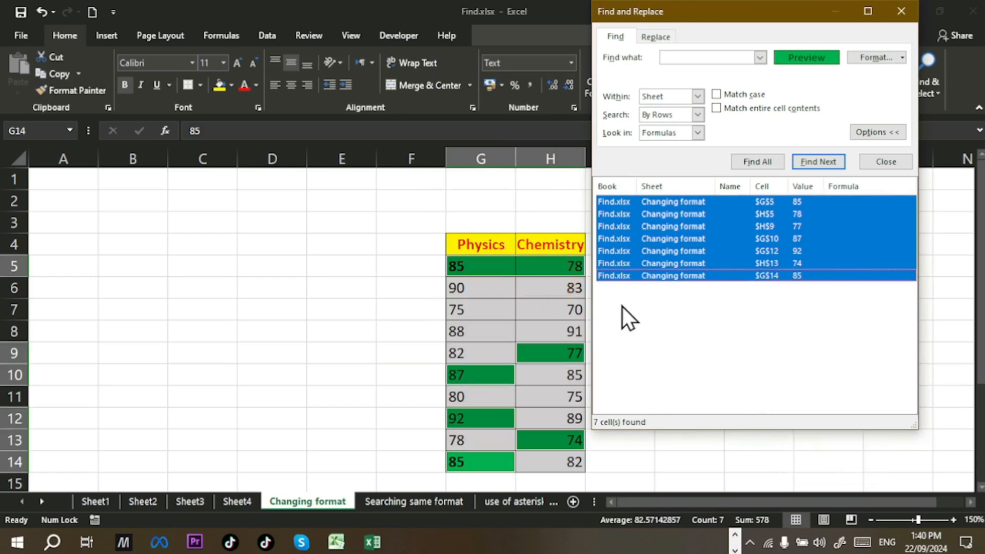
left_click(878, 160)
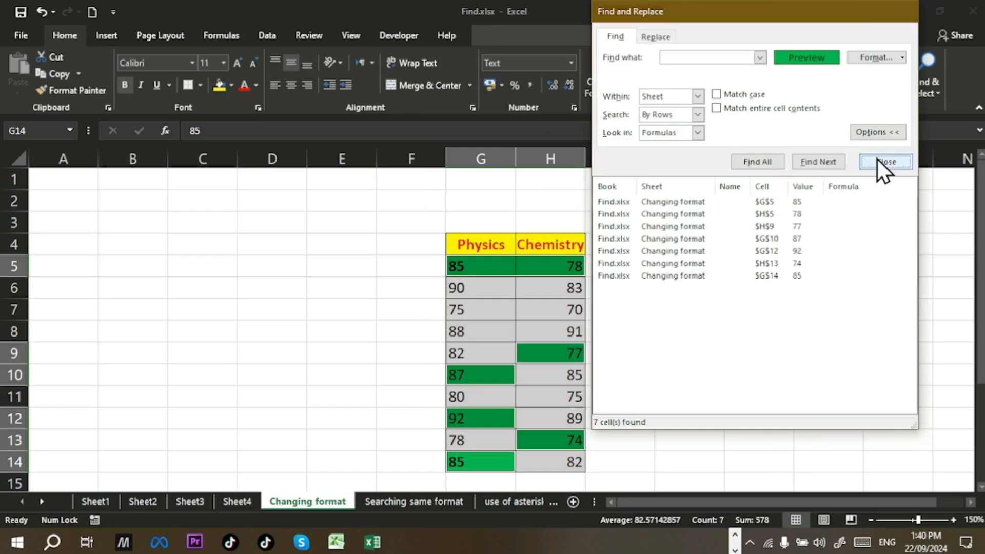
Step: Fill the seven selected cells with gold, then return to the Searching same format sheet
left_click(220, 85)
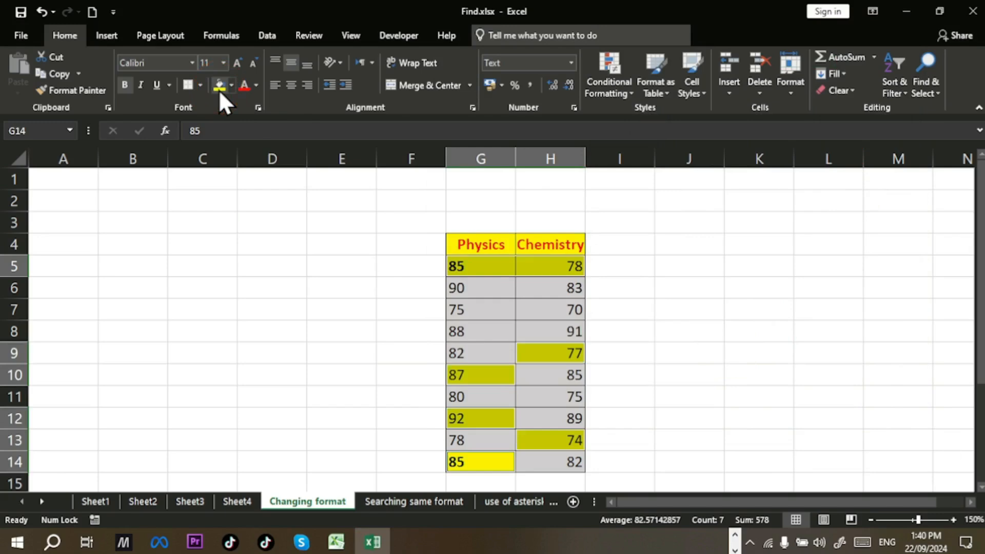
left_click(227, 91)
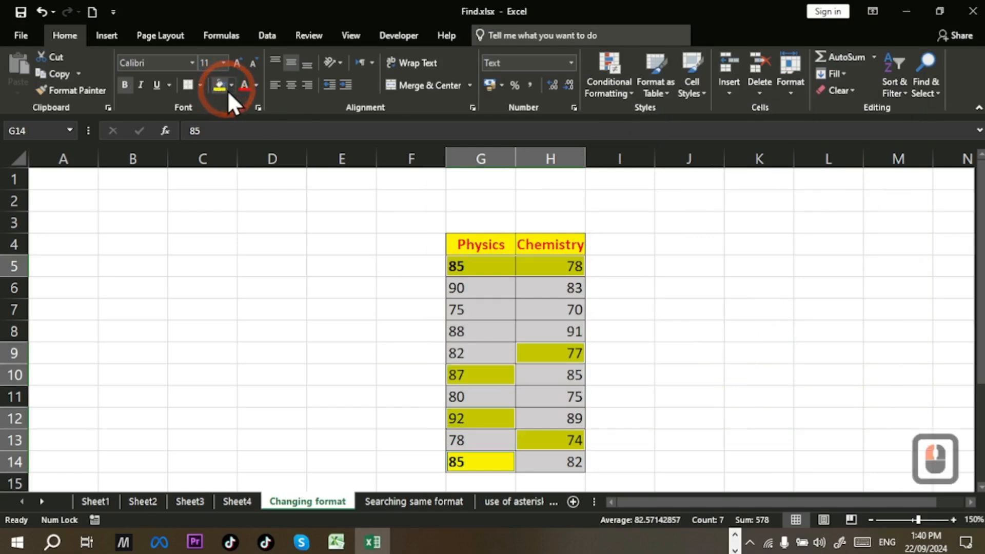
left_click(232, 86)
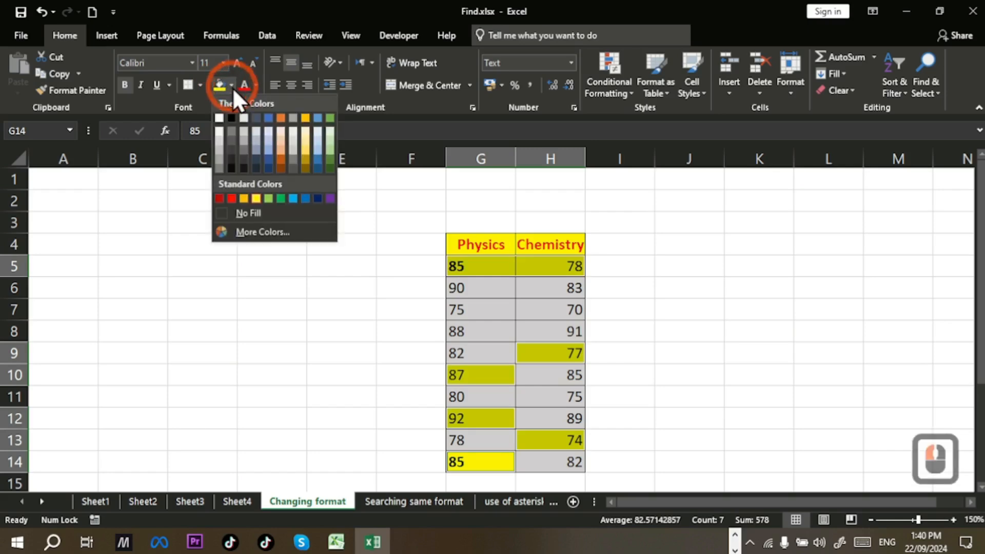
left_click(304, 118)
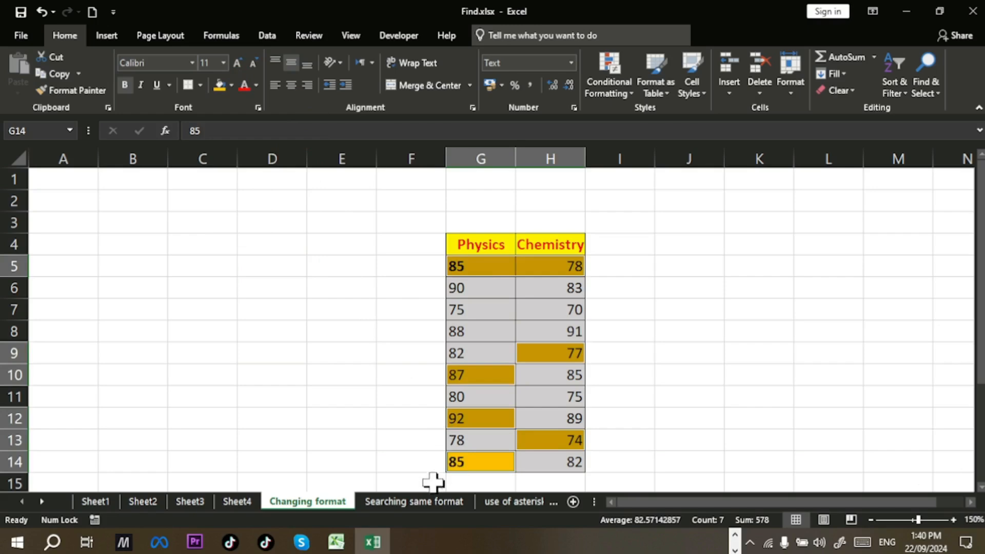
left_click(429, 499)
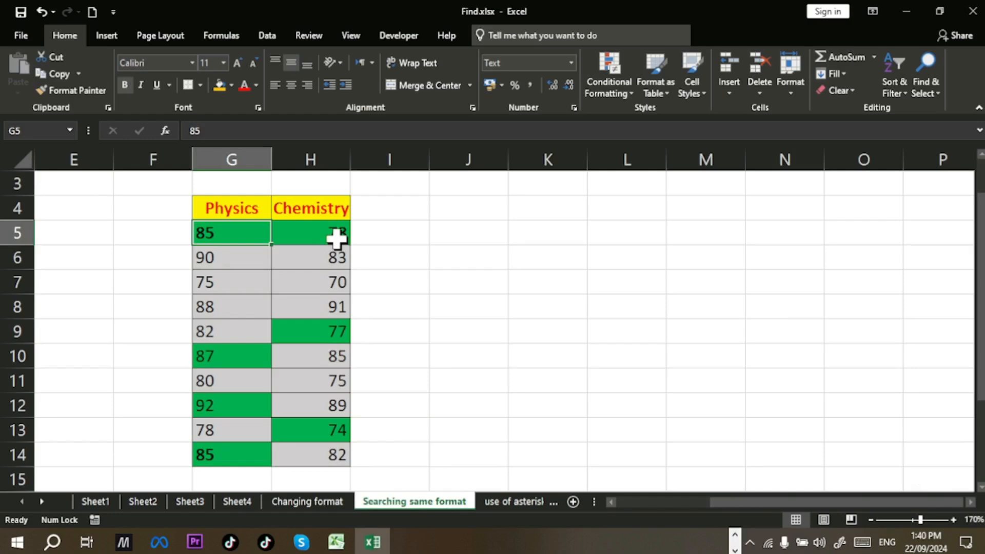
Step: Run the PowerPoint slide show through the Find, Find & Select and Replace slides
key("alt+Tab")
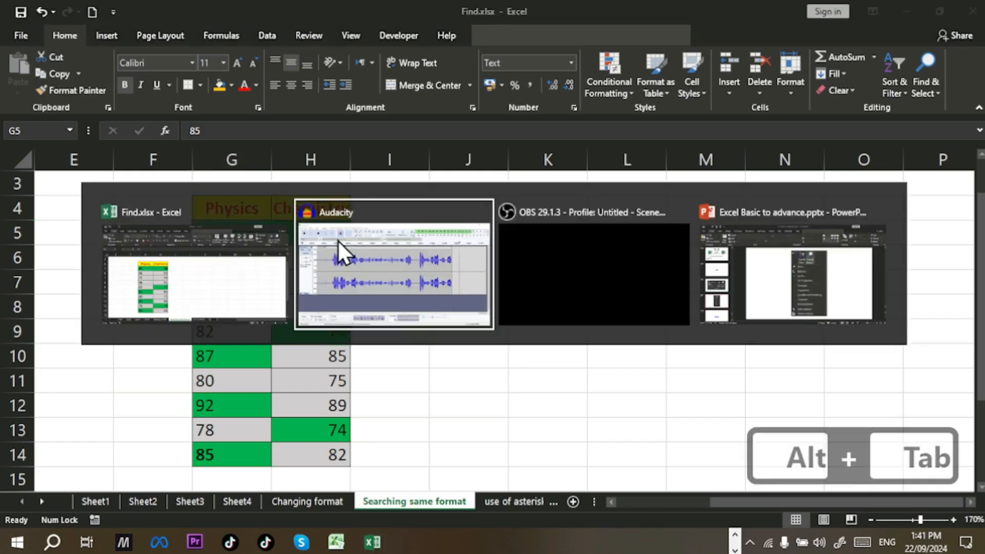
key("alt+Tab")
key("alt+Tab")
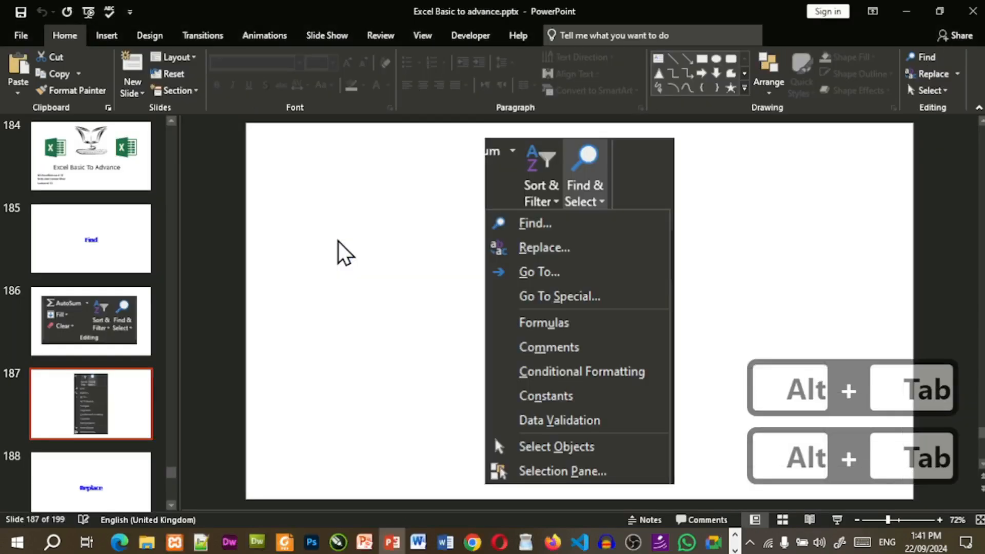
key("shift")
key("shift+F5")
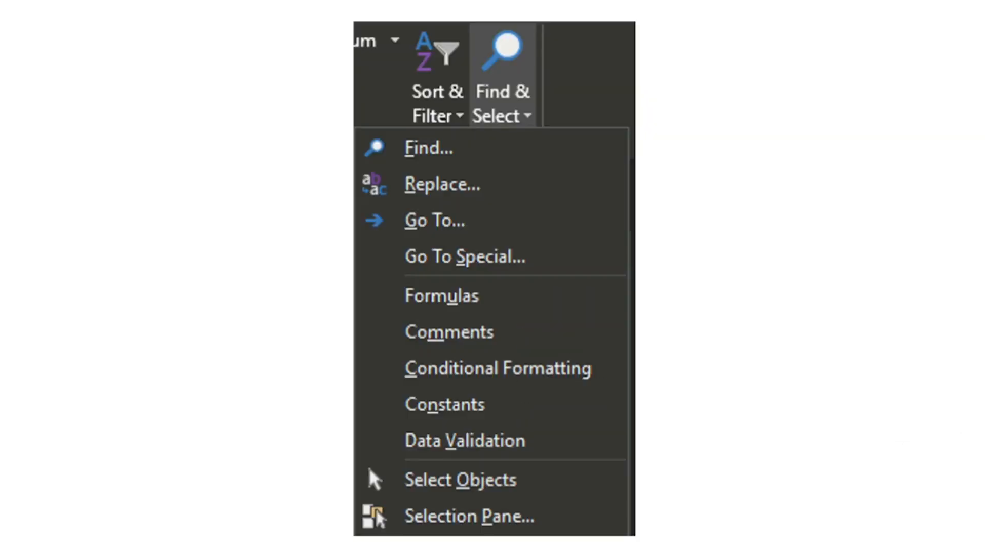
key("Down")
key("Down")
key("Up")
key("Up")
key("Up")
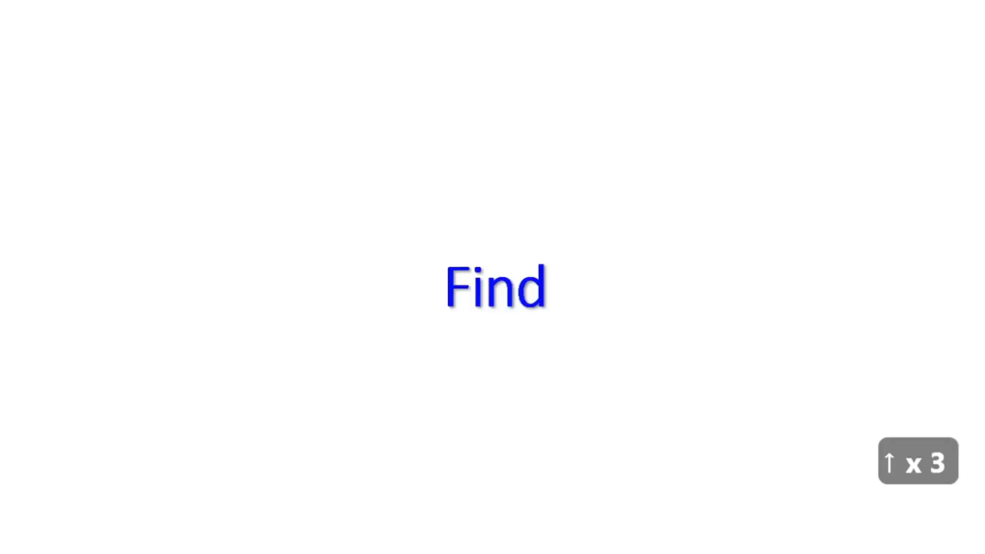
key("Down")
key("Down")
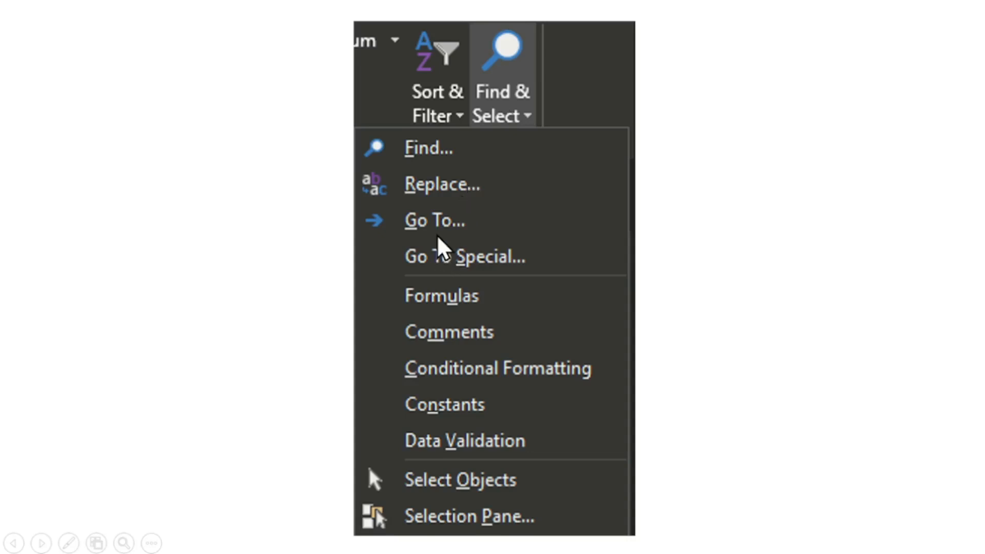
key("Down")
key("Down")
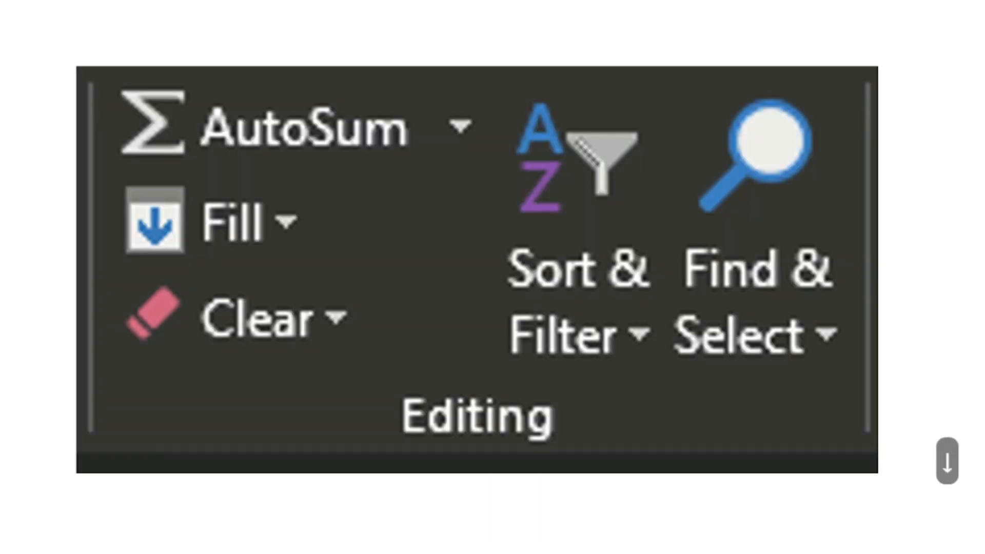
key("Up")
key("Down")
key("Down")
key("Up")
key("Up")
key("Up")
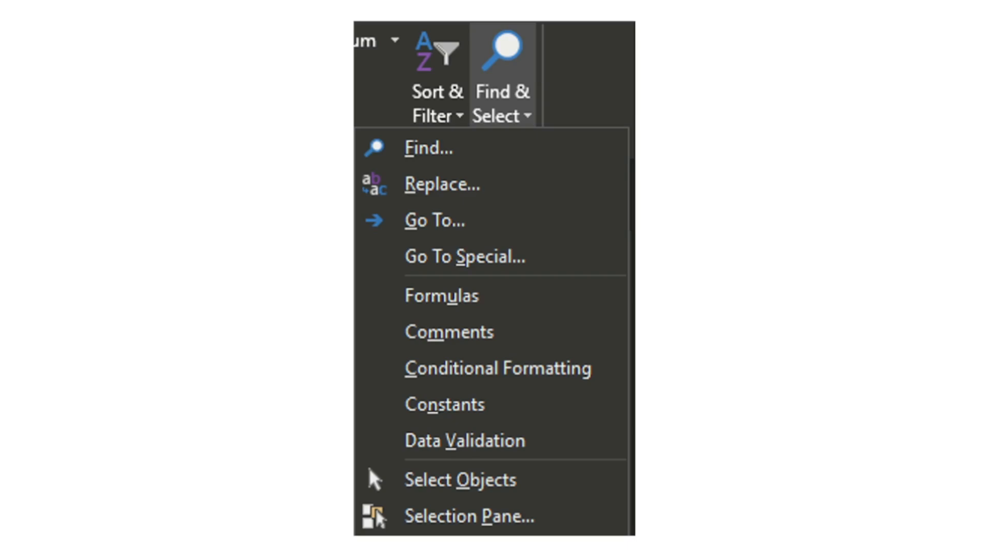
Step: Exit the slide show and return to the Find.xlsx workbook in Excel
key("alt+Tab")
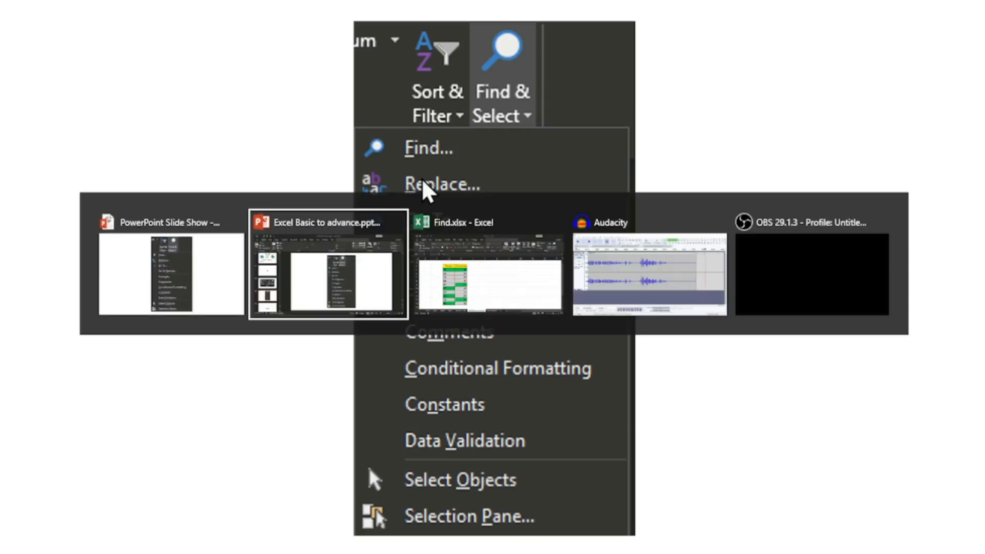
key("alt+Tab")
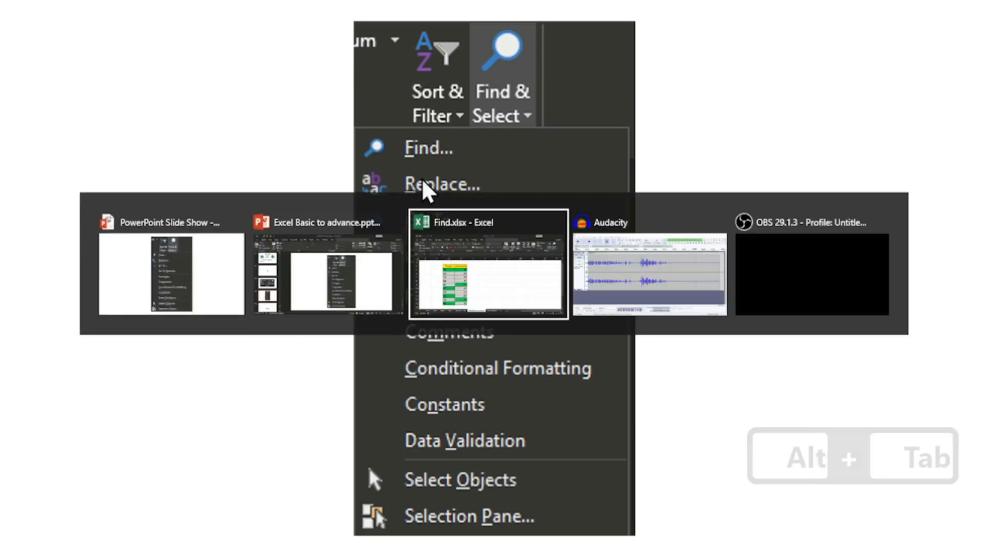
key("alt+shift+Tab")
key("alt+shift+Tab")
key("Escape")
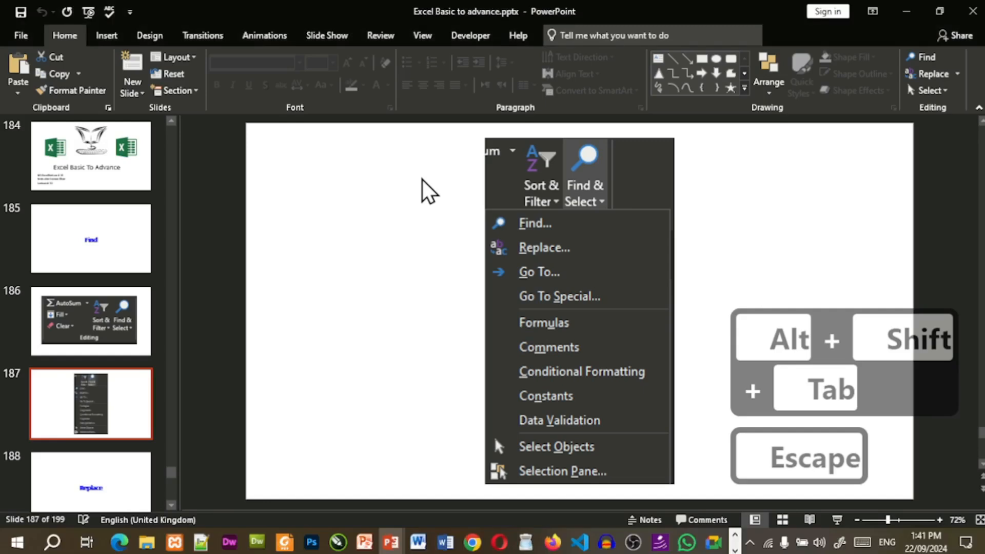
key("alt+Tab")
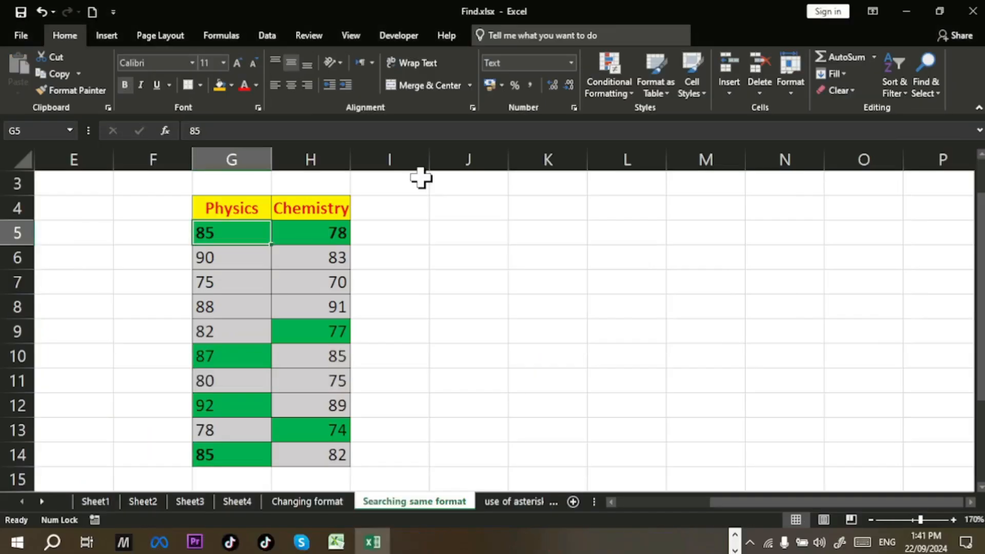
Step: Go to Sheet1's student table and open the Find & Select menu
left_click(96, 503)
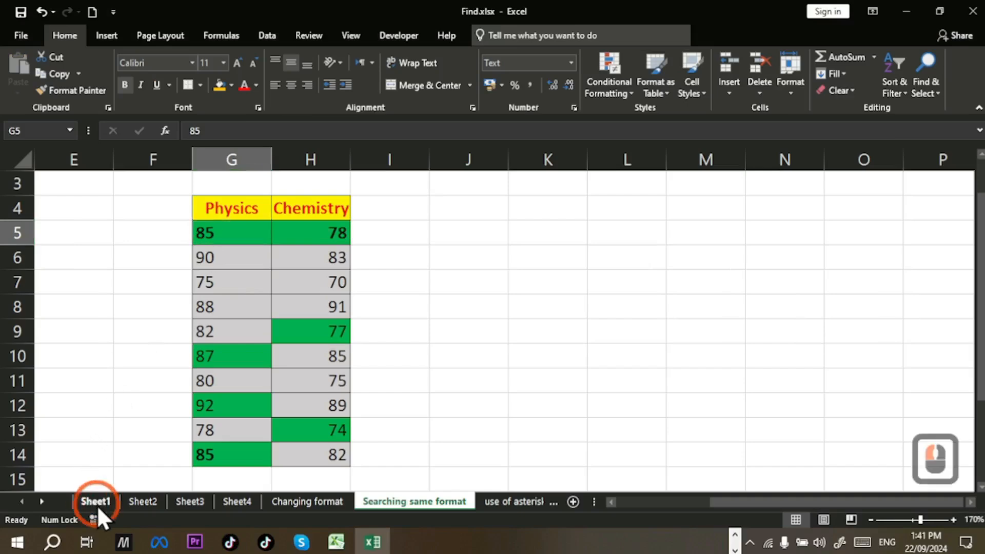
scroll(384, 338, "down", 3)
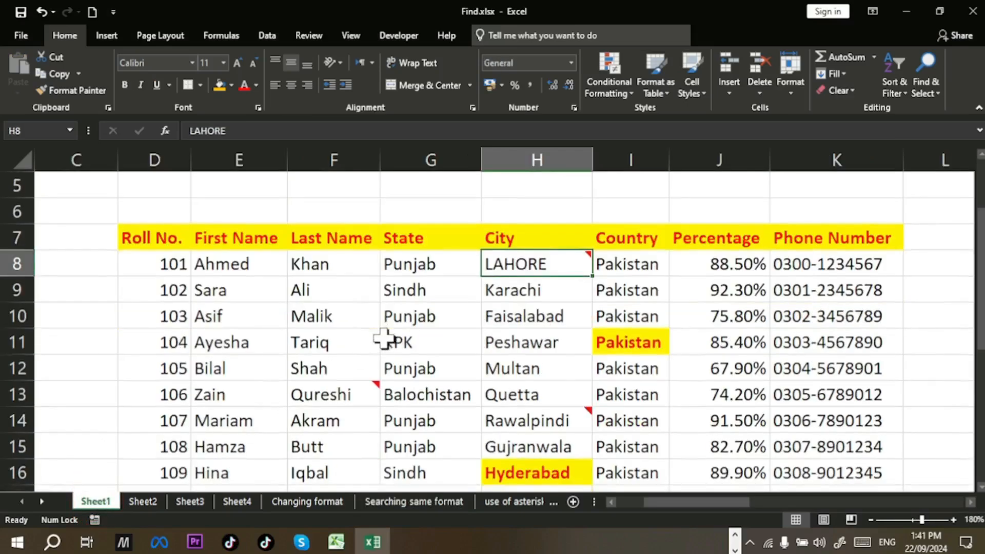
scroll(384, 338, "up", 3)
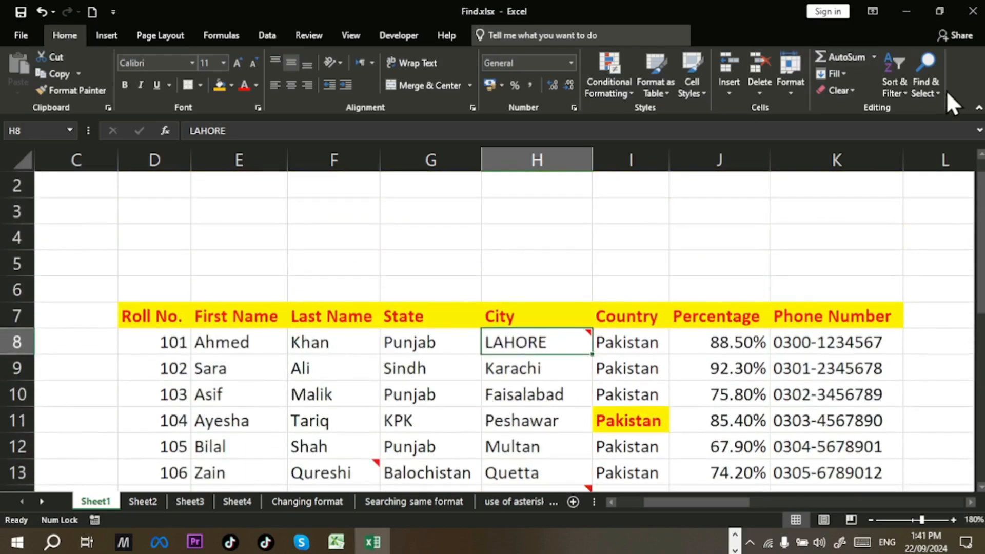
left_click(923, 82)
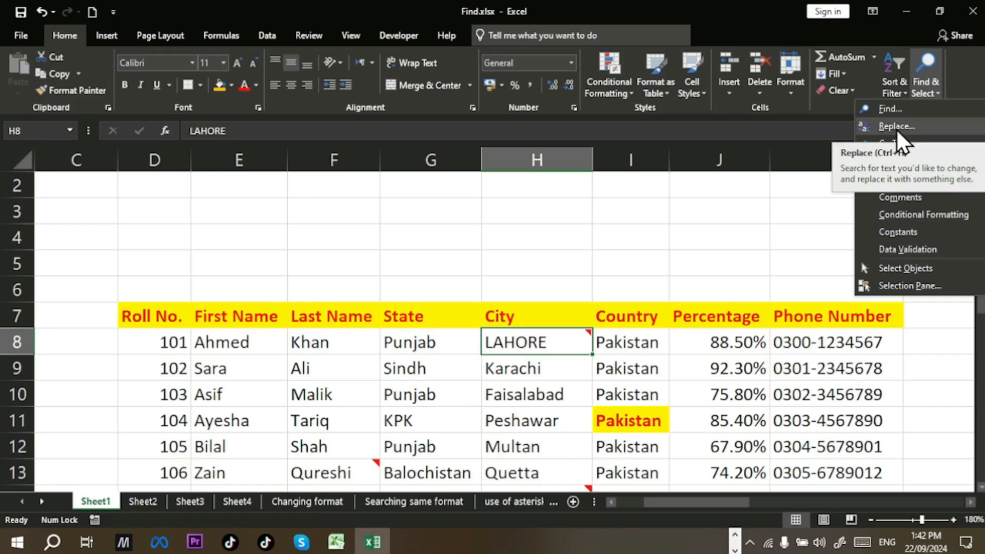
Step: Clear the green-fill format criterion from Find and Replace, then close the dialog
left_click(933, 130)
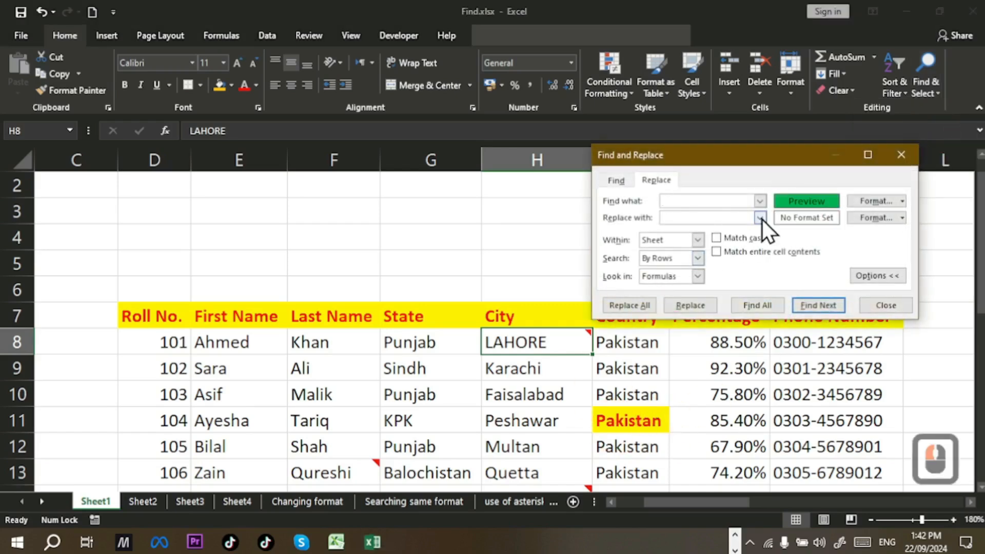
left_click(904, 201)
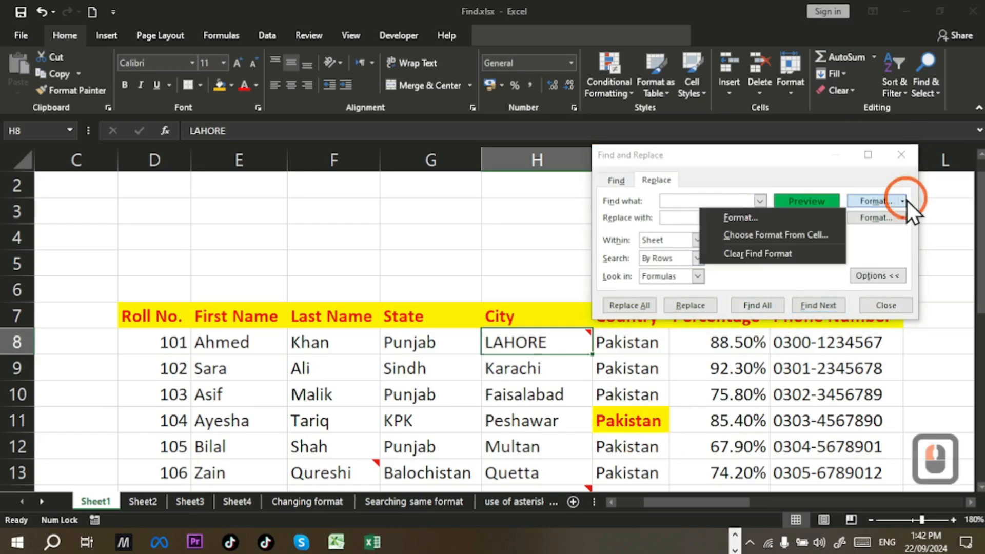
left_click(765, 257)
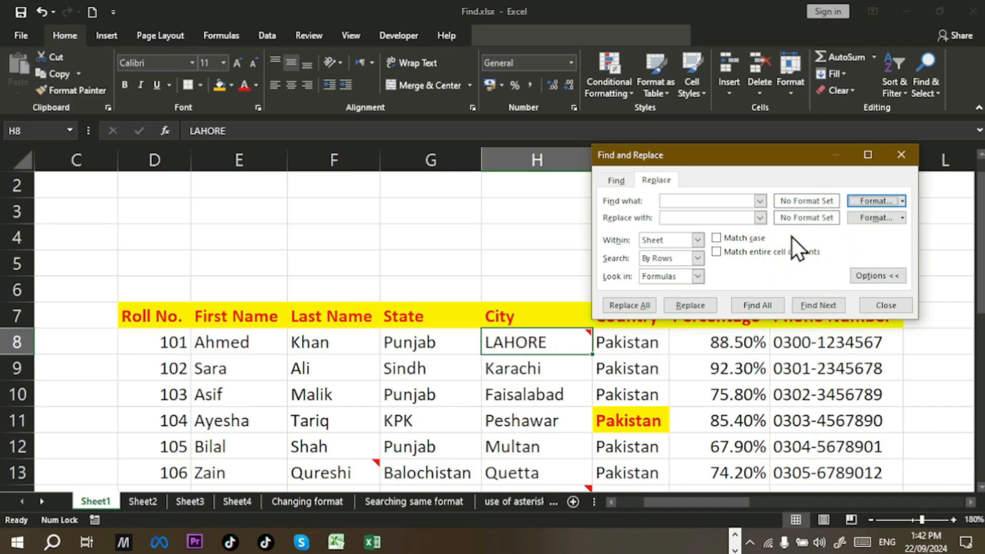
left_click(901, 154)
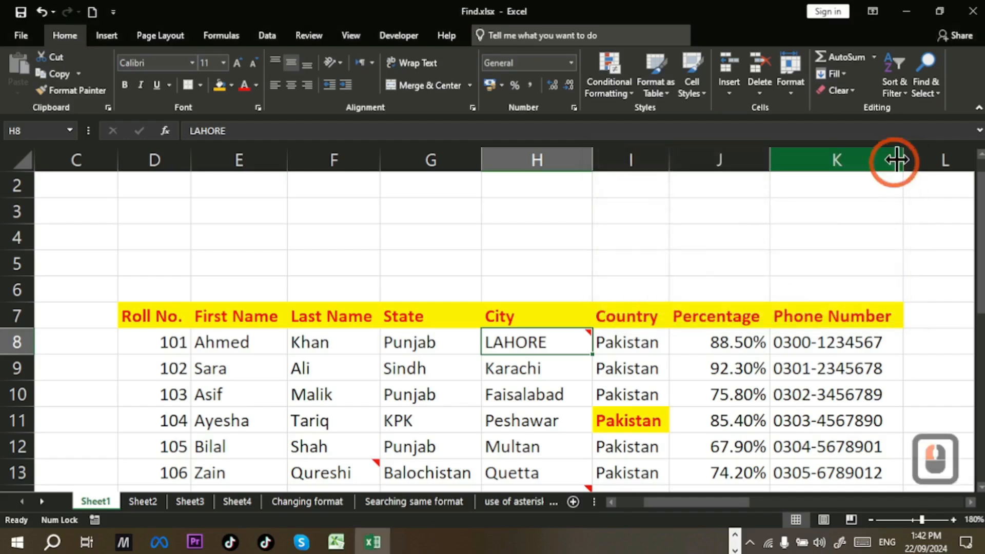
Step: Reopen Find and Replace with Options collapsed, move it over columns G–I, and close it
left_click(938, 90)
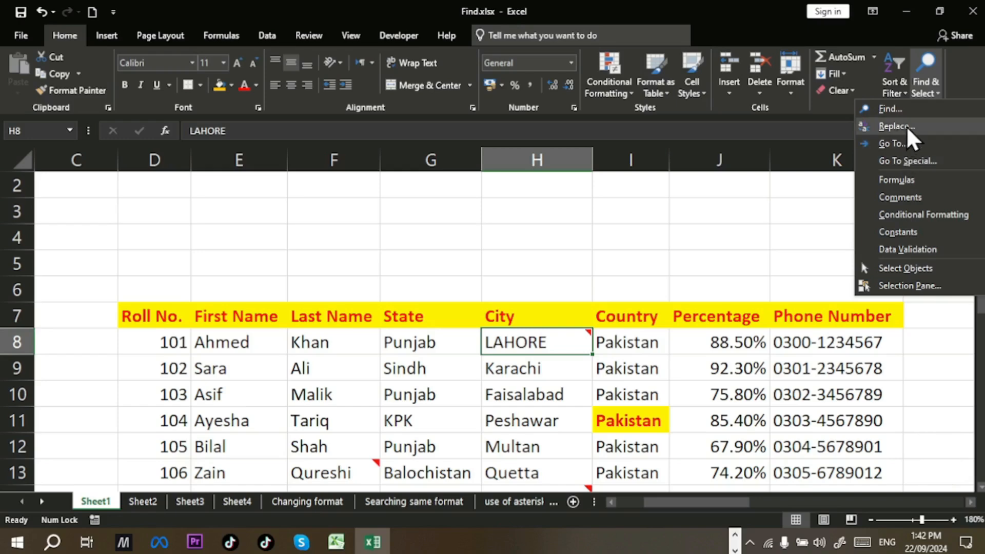
left_click(906, 125)
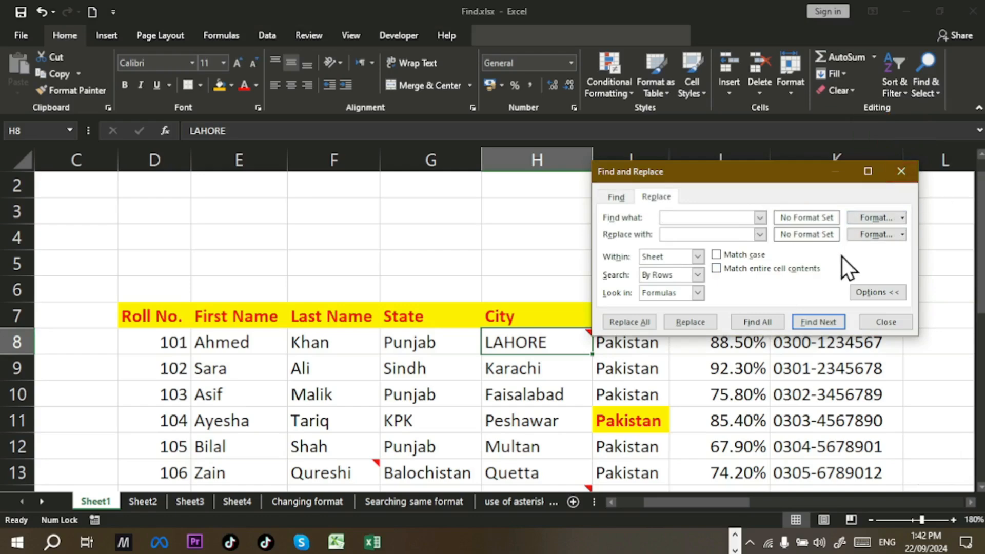
left_click(861, 291)
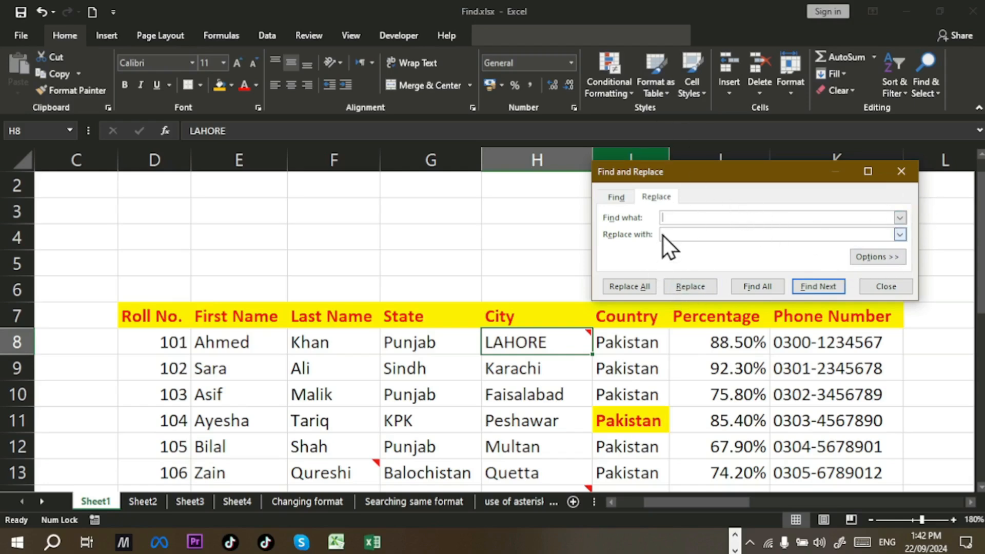
left_click(906, 172)
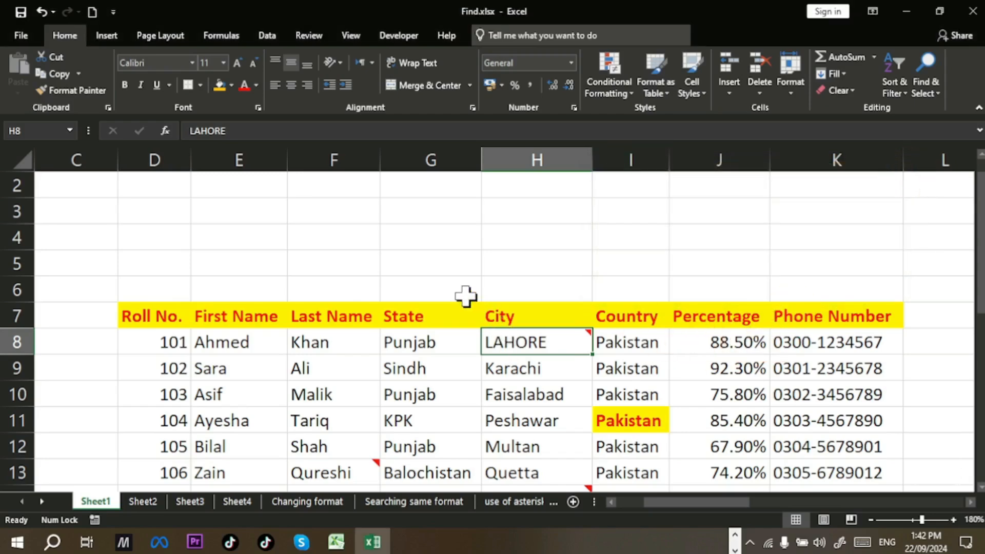
key("ctrl+h")
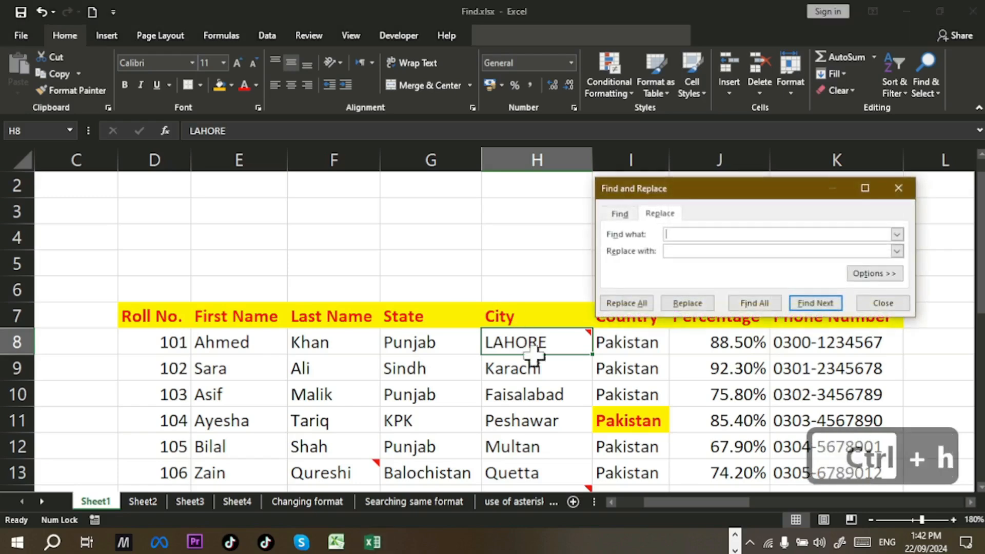
left_click_drag(749, 192, 539, 186)
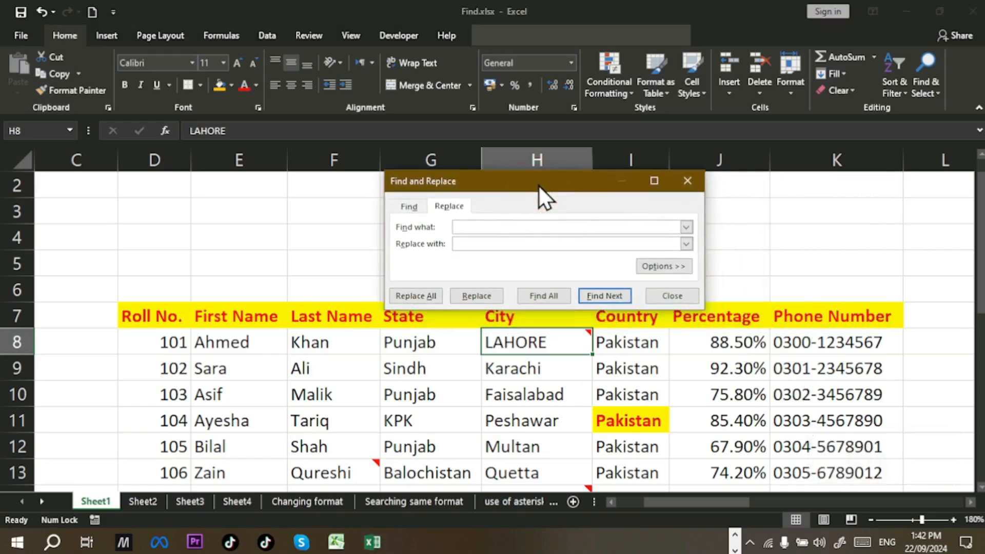
left_click(693, 184)
Step: Reopen with Ctrl+F, compare the Find and Replace tabs, and settle in Replace's Find what field
key("ctrl+f")
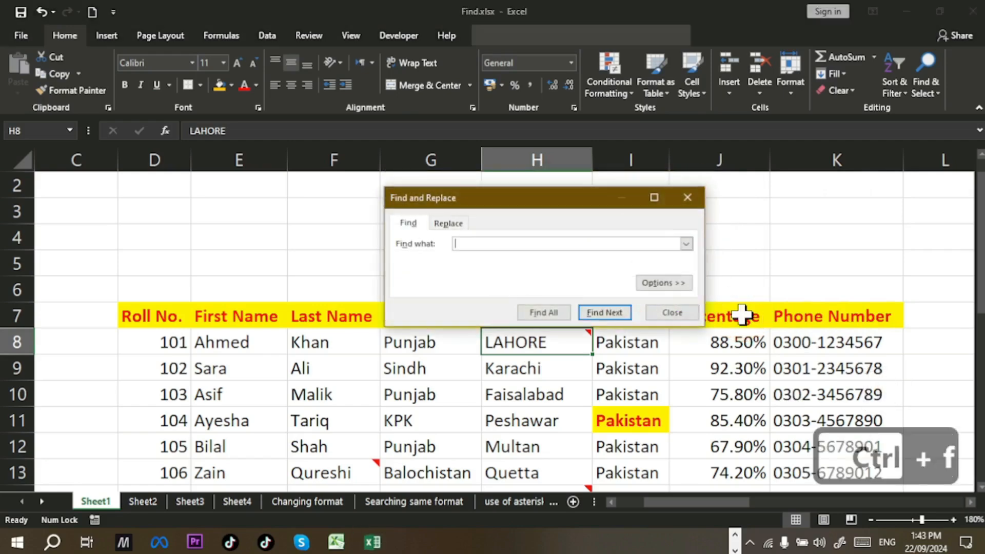
left_click(461, 223)
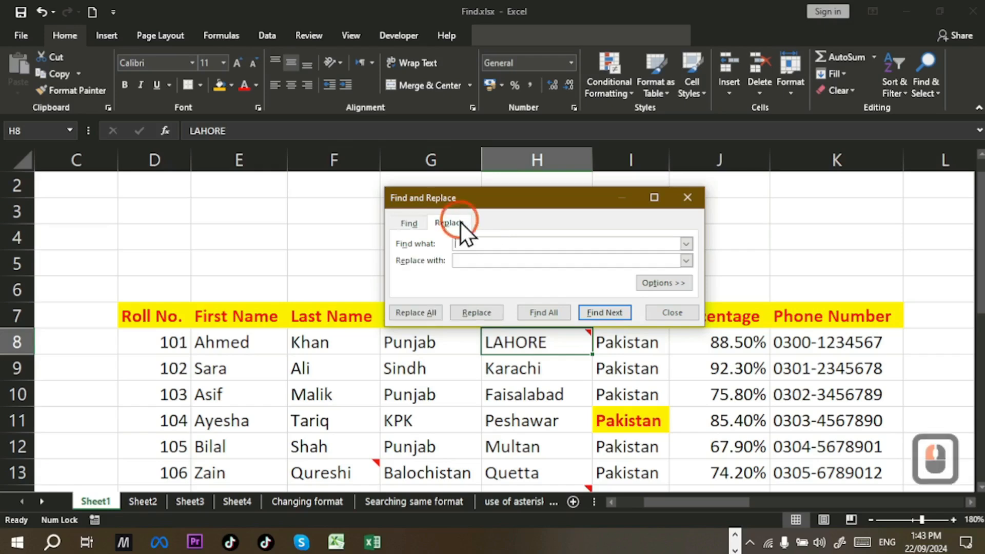
left_click(424, 224)
left_click(455, 229)
left_click(411, 223)
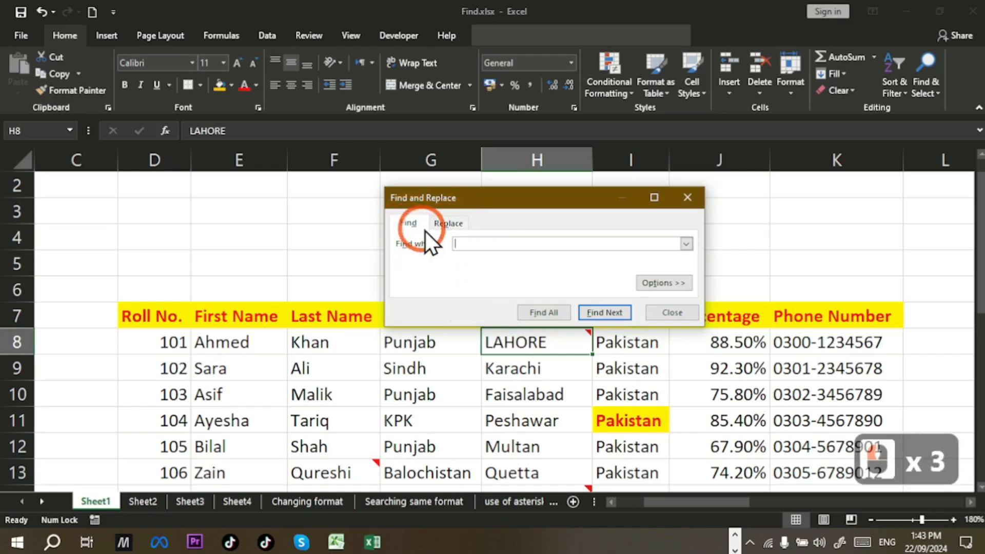
left_click(451, 226)
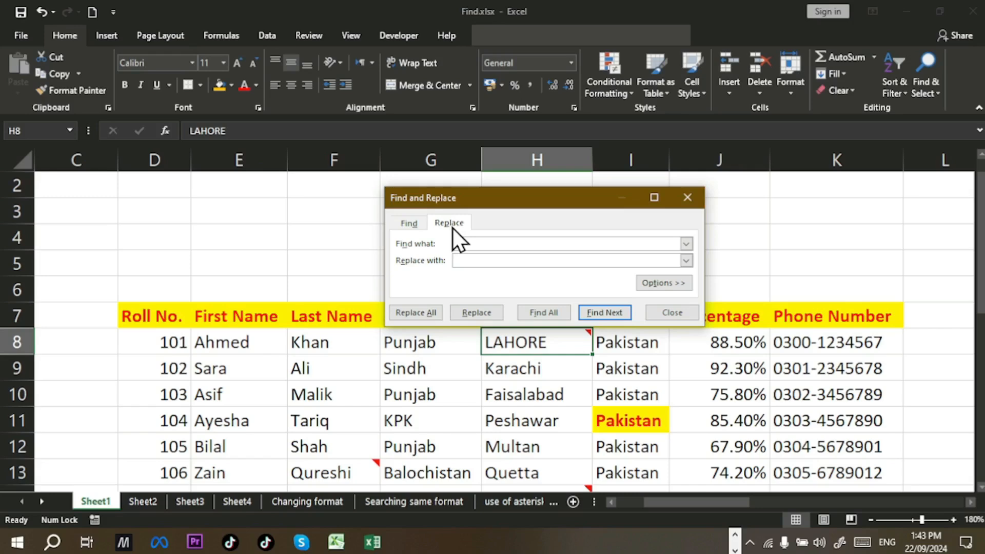
left_click(502, 246)
left_click(480, 242)
mouse_move(542, 354)
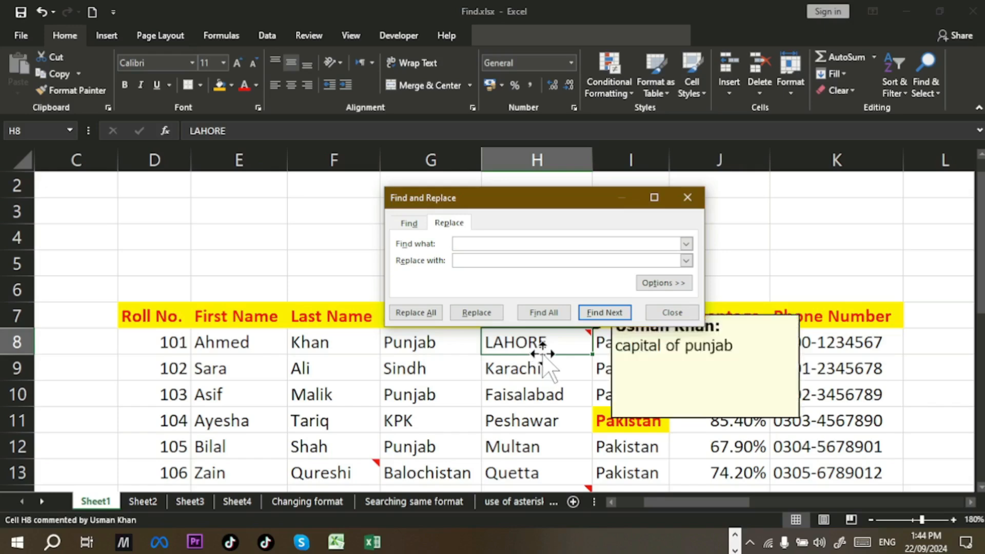
left_click(504, 243)
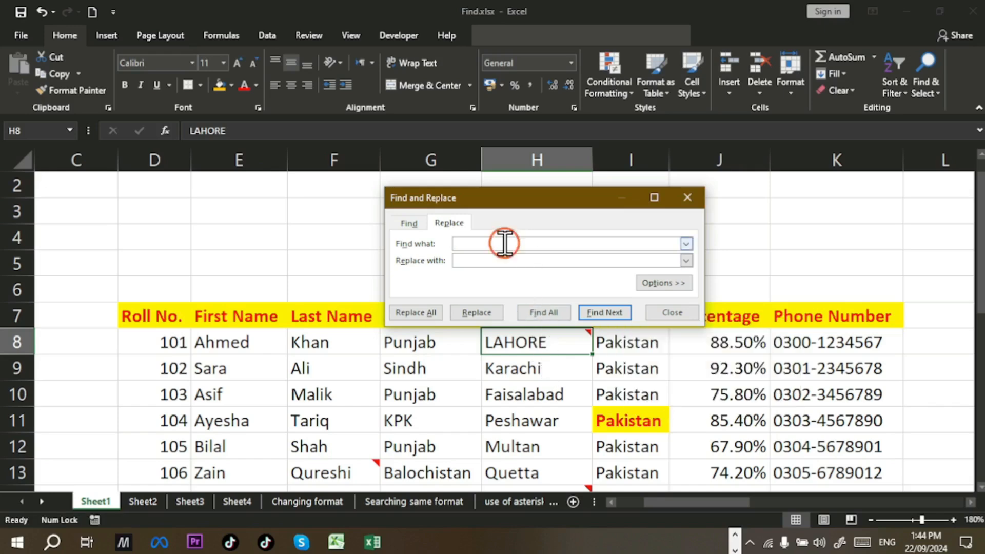
Step: Enter Lahore in Find what and Lahore Pakistan in Replace with, fixing a typo
type("Lah")
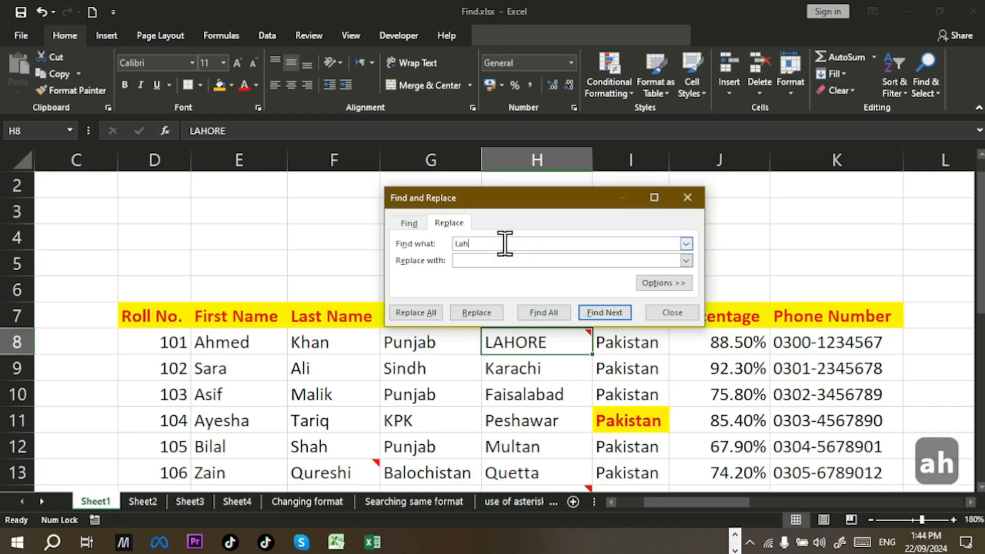
type("re")
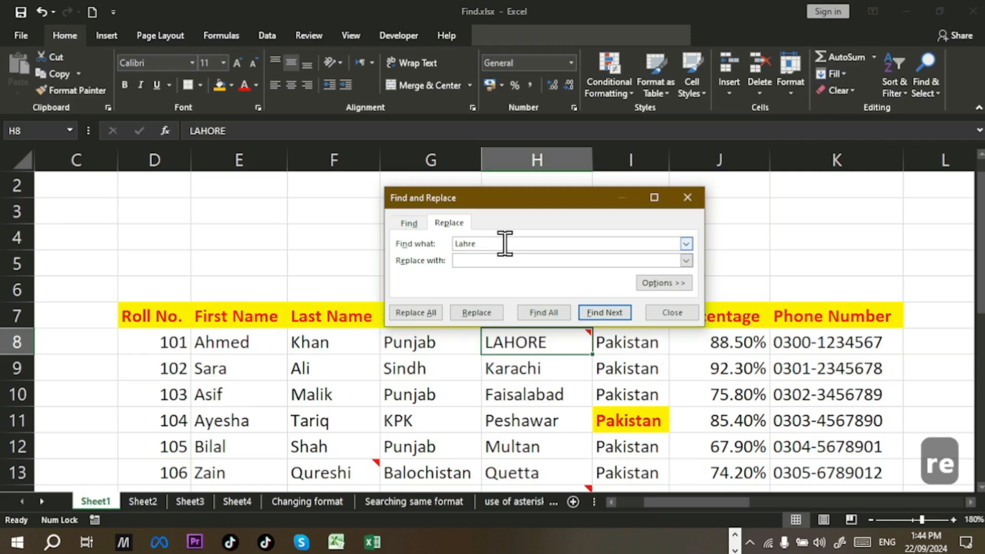
key("BackSpace")
key("BackSpace")
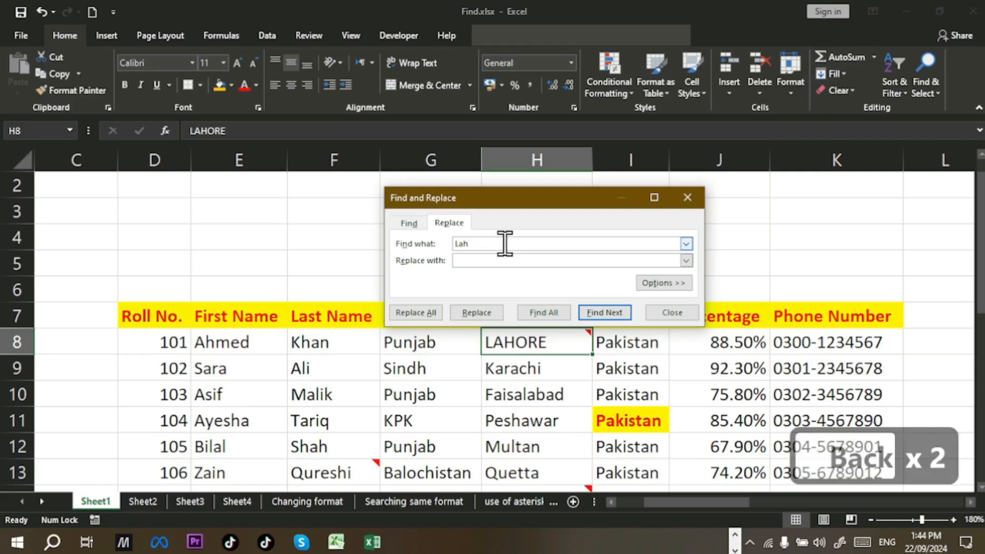
type("ore")
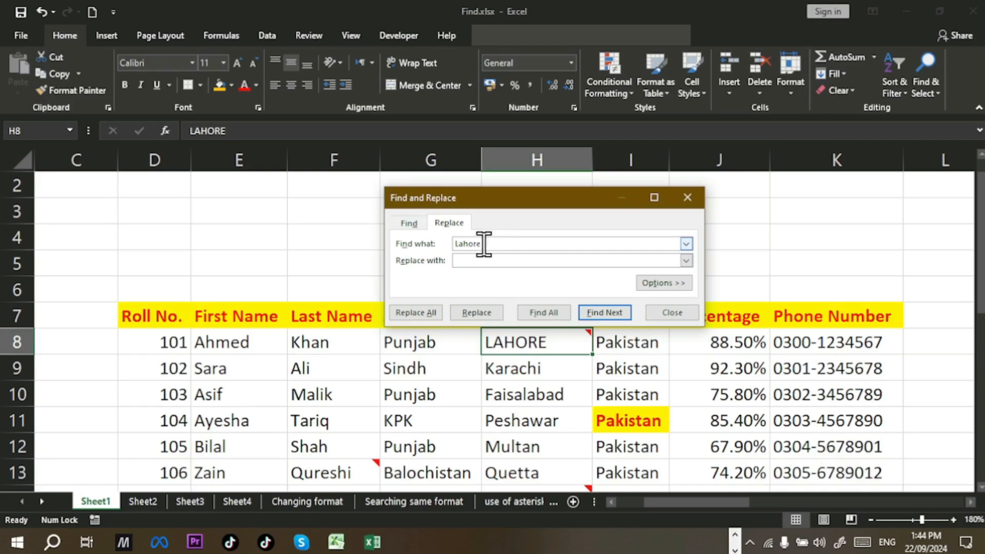
left_click(474, 260)
key("shift")
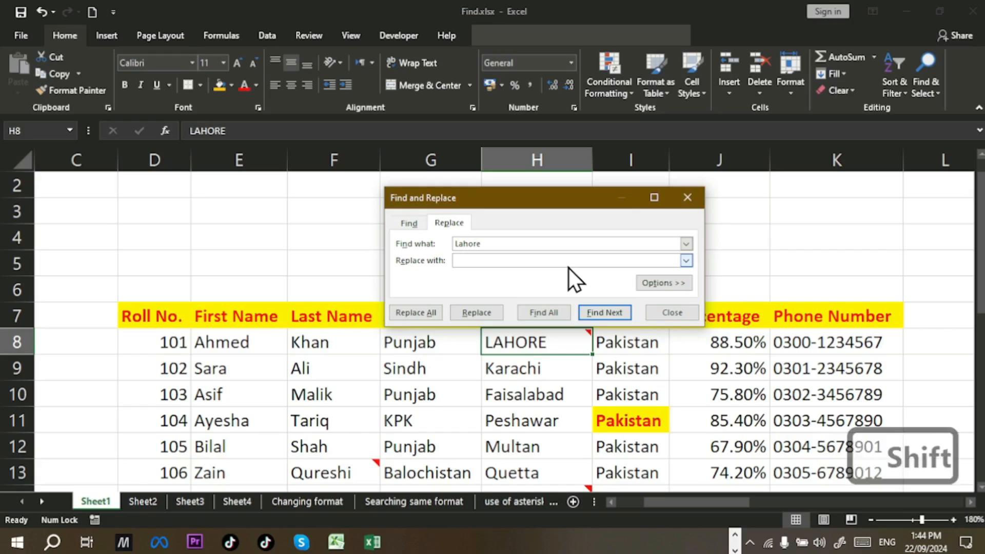
type("Lah")
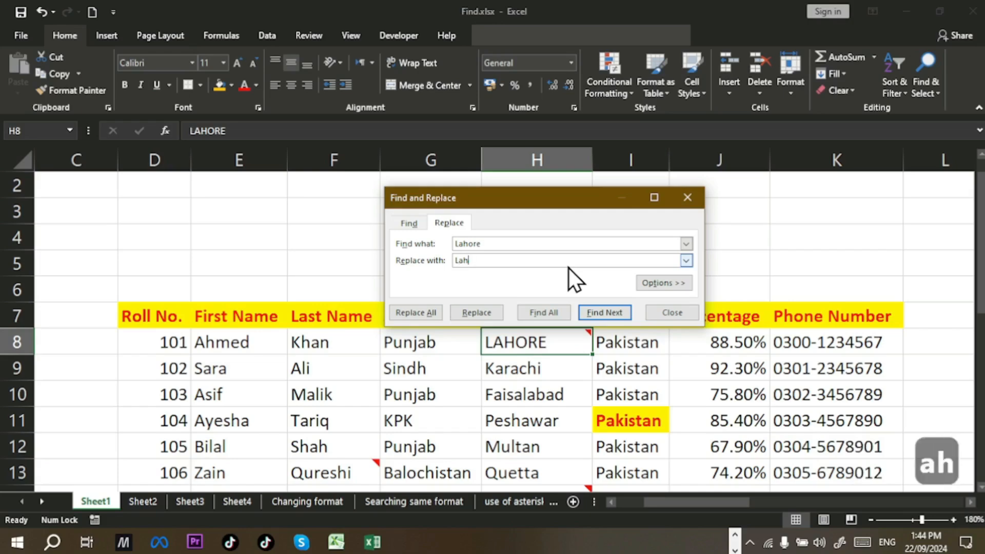
type("ore")
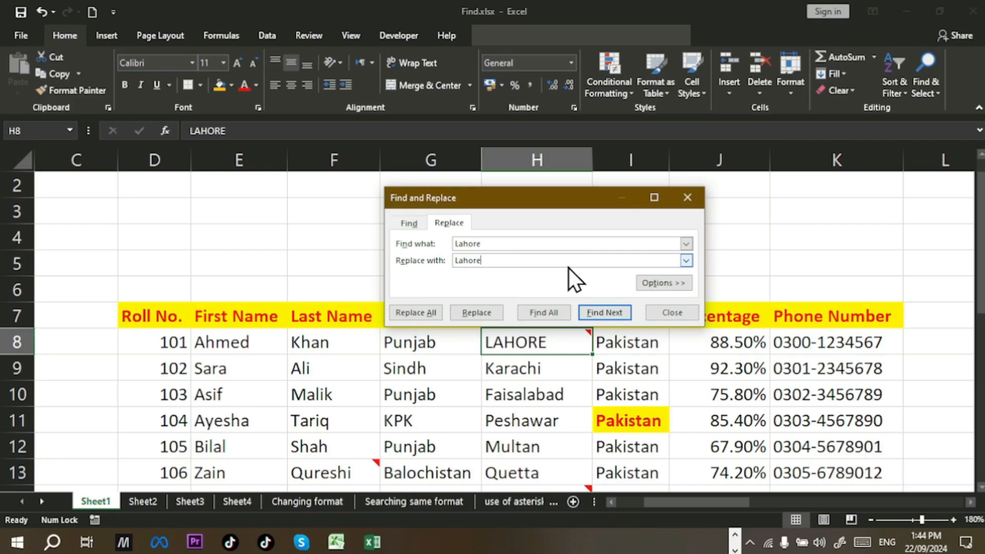
type(" Pakistan")
left_click(516, 241)
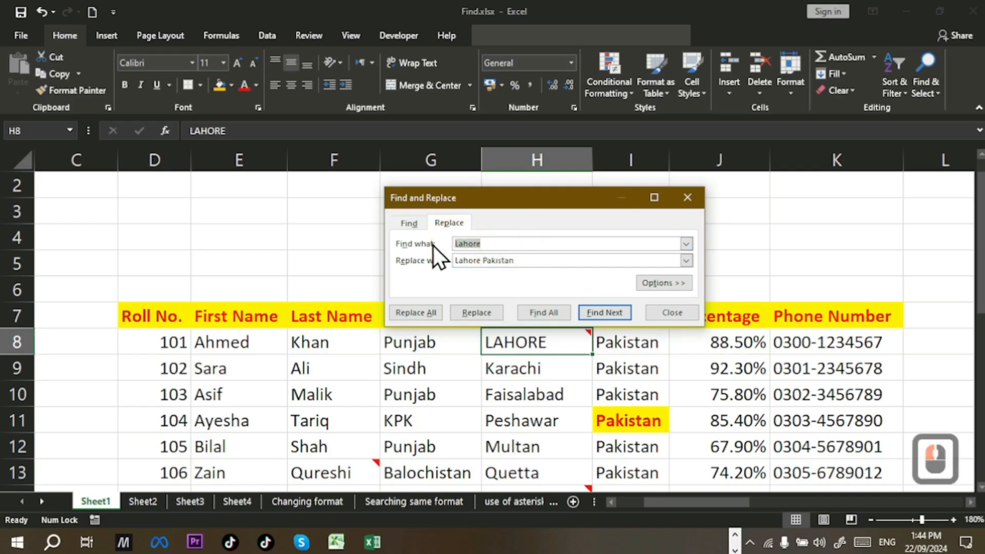
left_click(496, 243)
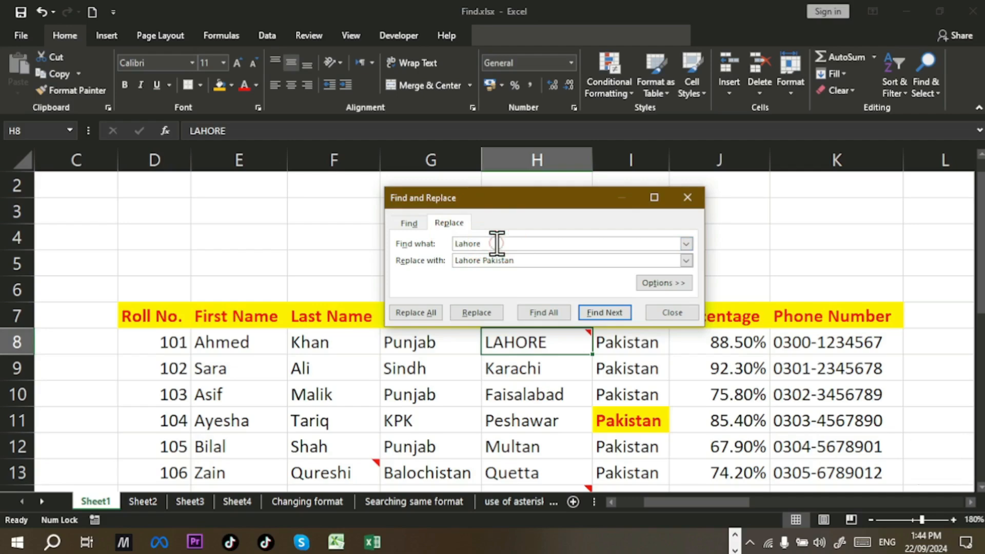
left_click(497, 244)
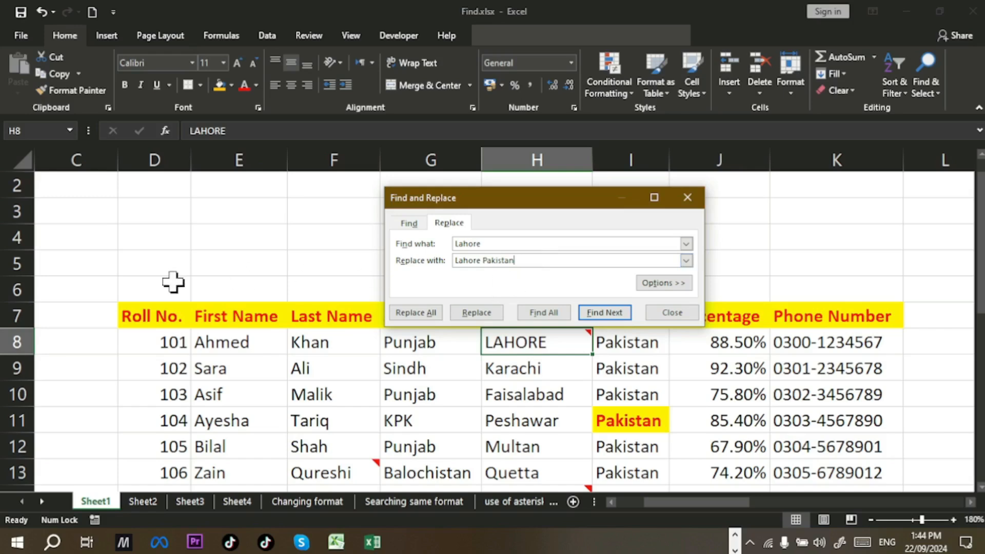
Step: Find the first Lahore match in H8 and replace it with Lahore Pakistan
left_click(79, 266)
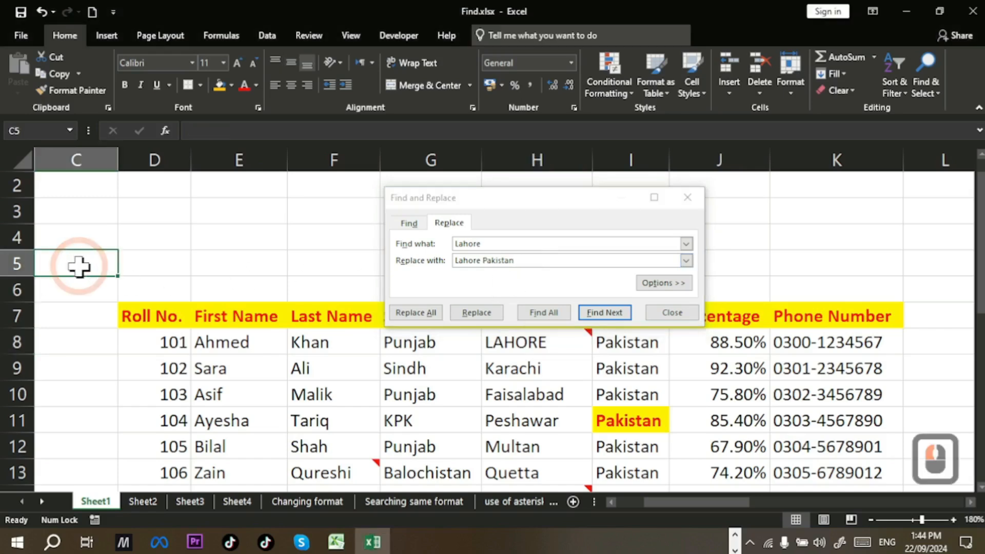
left_click(586, 284)
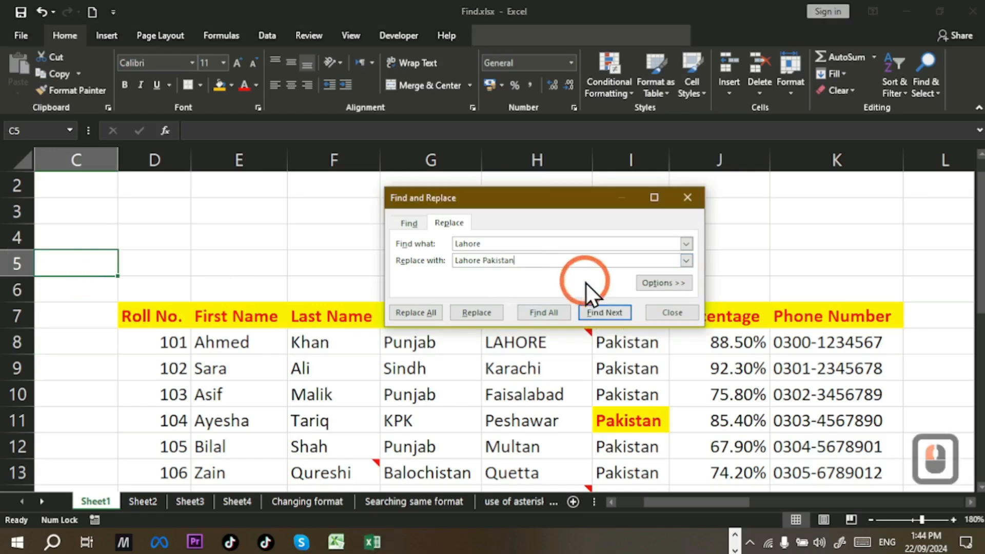
left_click(600, 312)
mouse_move(554, 353)
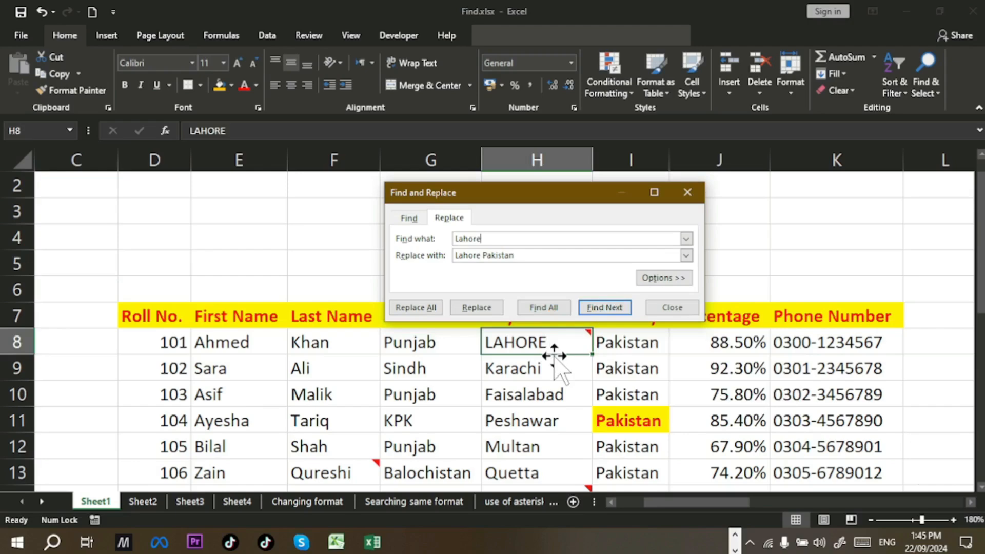
left_click(486, 310)
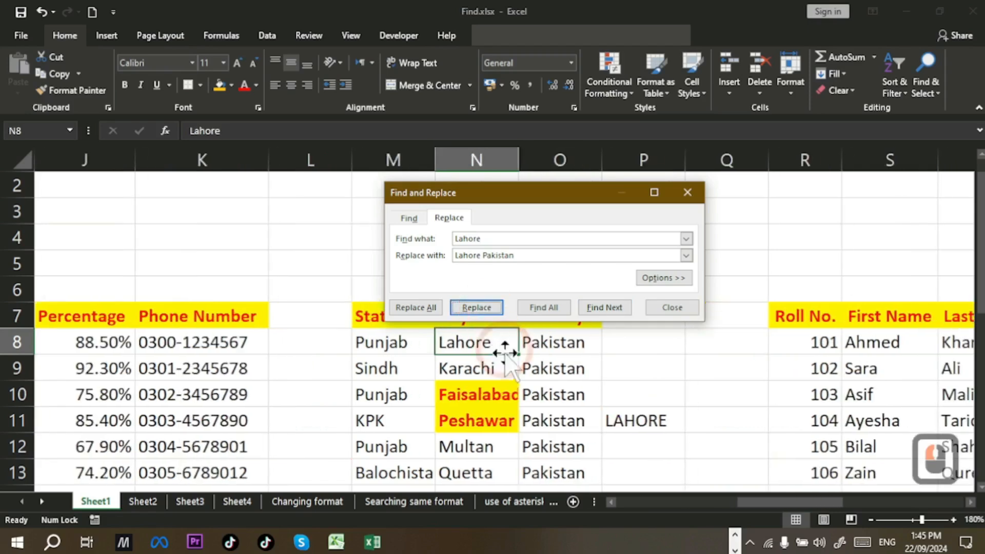
Step: Auto-fit column H to show Lahore Pakistan, then scroll right toward column N
left_click(609, 505)
left_click(610, 503)
left_click(610, 502)
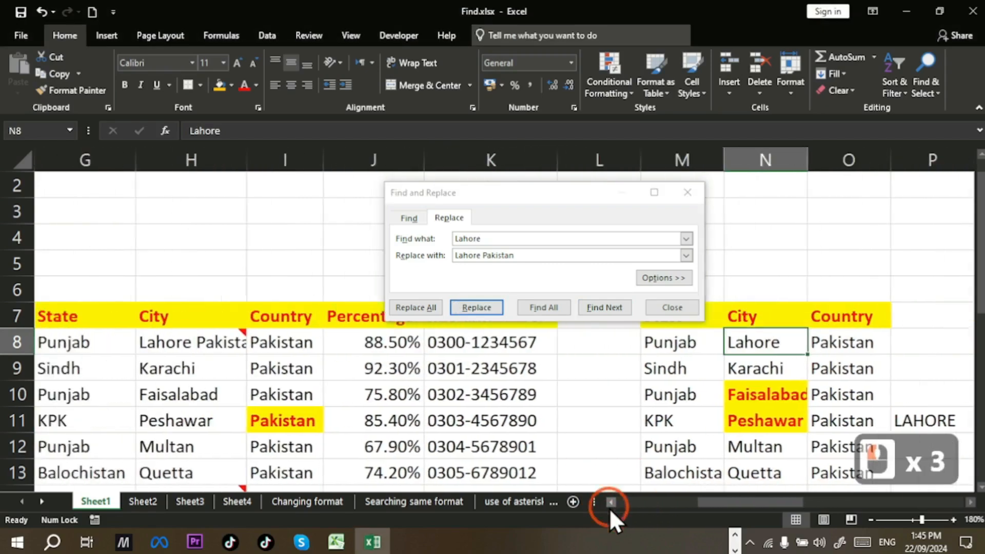
left_click(609, 502)
left_click(610, 503)
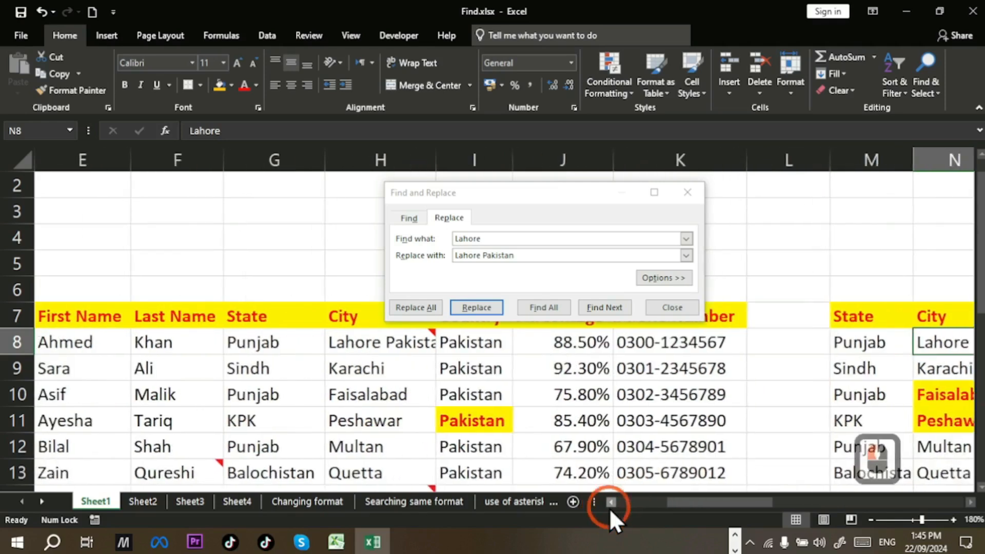
left_click(610, 503)
left_click(610, 502)
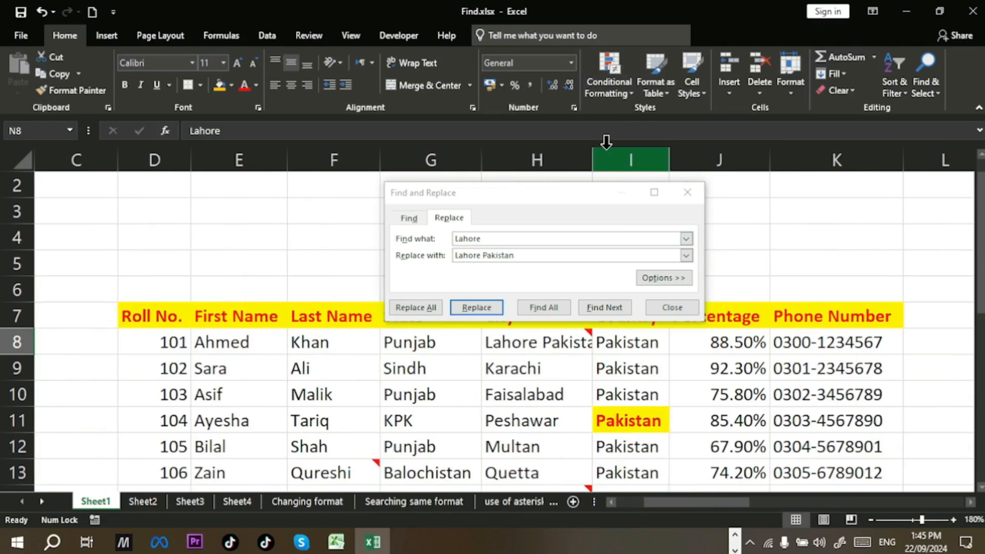
double_click(594, 163)
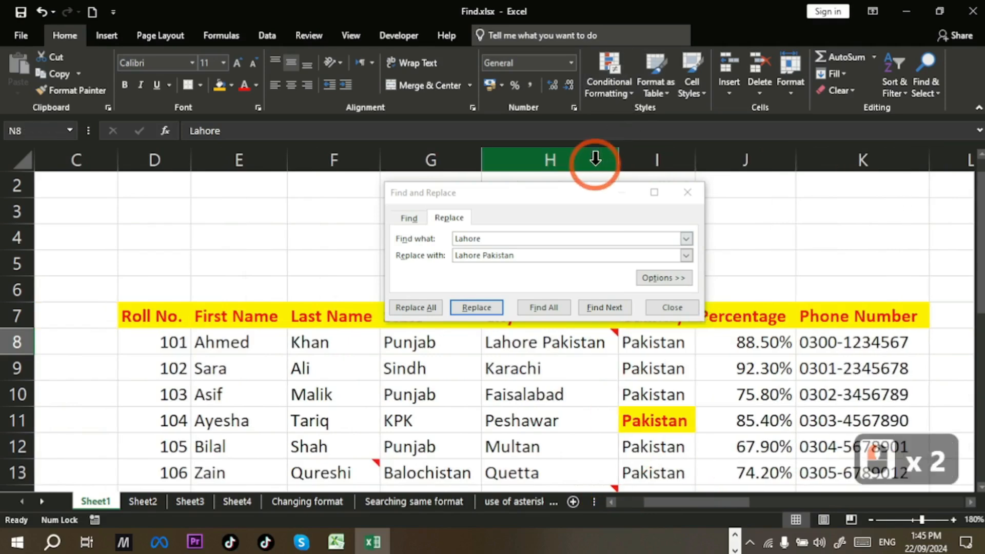
mouse_move(592, 348)
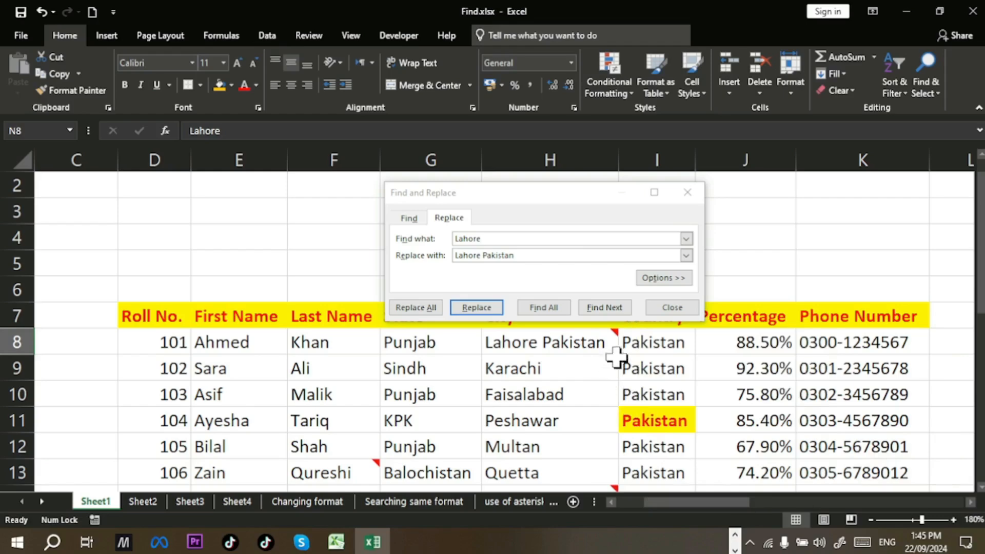
left_click_drag(734, 500, 800, 500)
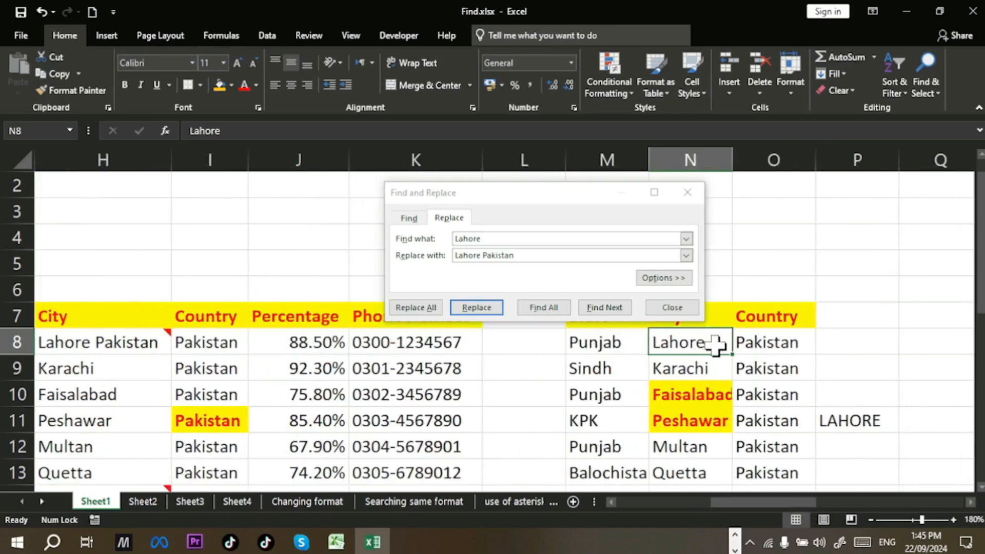
Step: Replace Lahore in N8 with Lahore Pakistan, auto-fit column N, and close the dialog
left_click(476, 307)
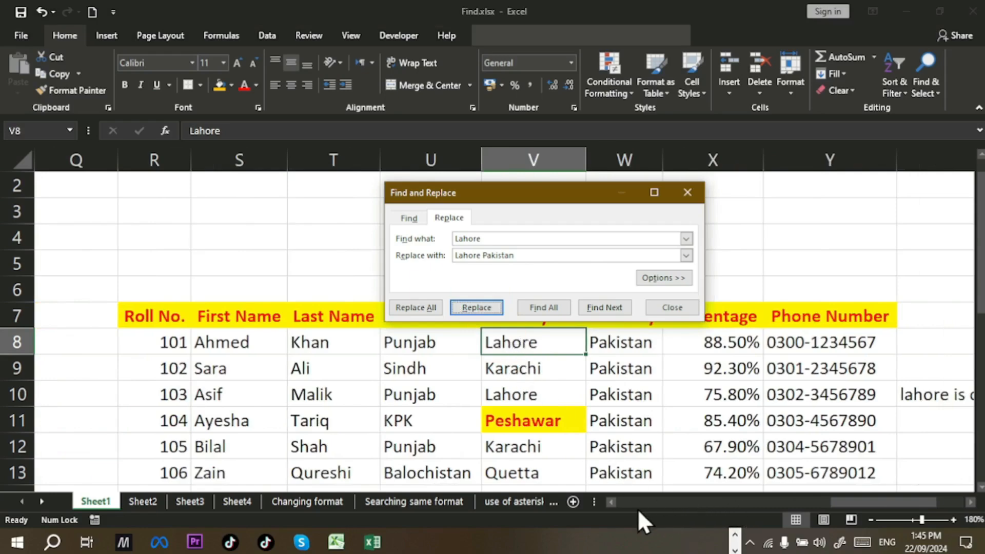
left_click(614, 503)
left_click(613, 503)
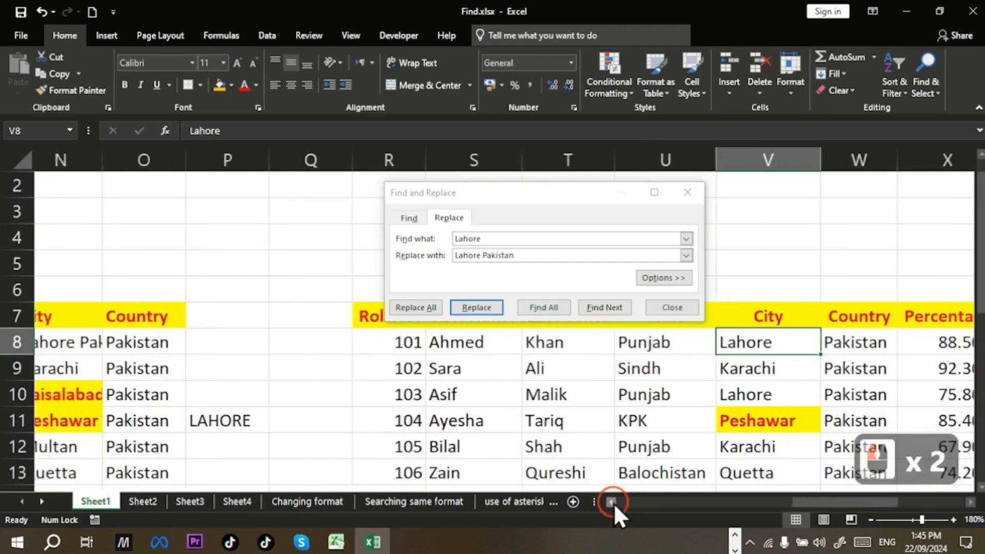
left_click(614, 503)
left_click(611, 502)
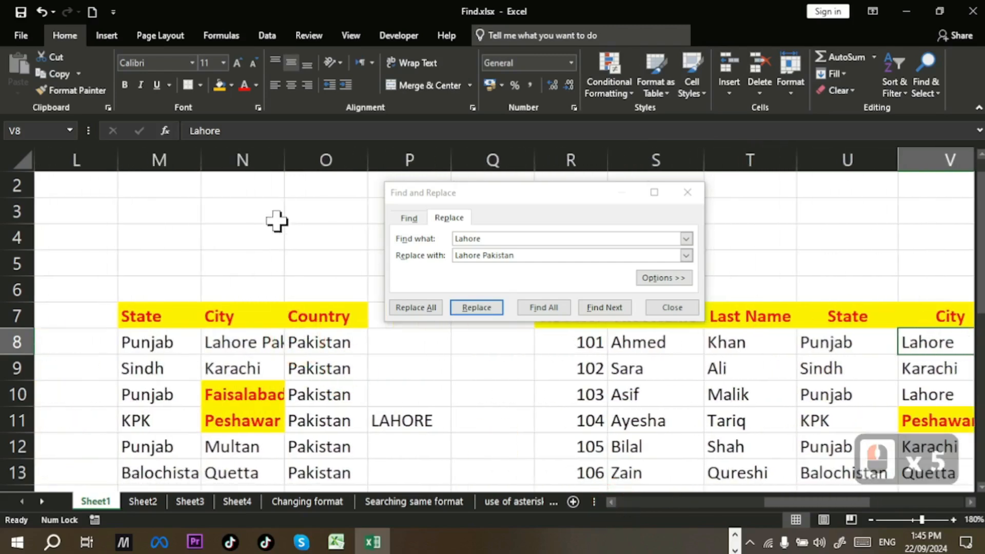
double_click(284, 160)
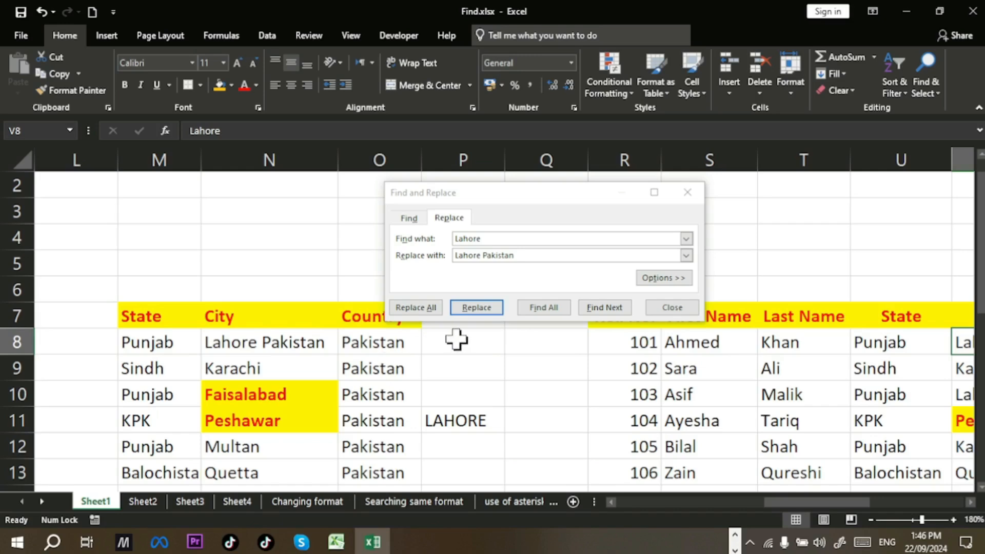
left_click(686, 307)
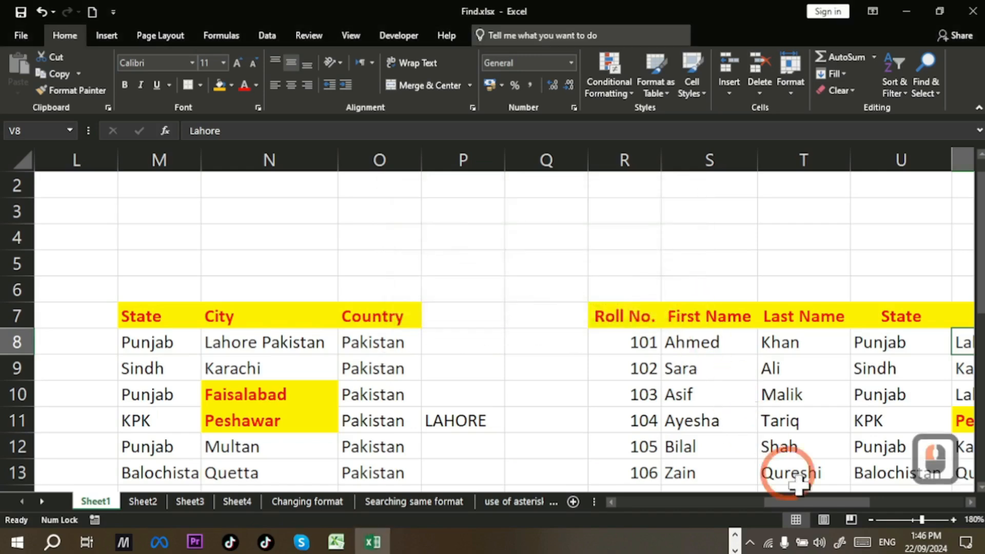
Step: Undo the N8 and H8 replacements and column widths, then reopen Find with Ctrl+F
left_click_drag(831, 501, 695, 503)
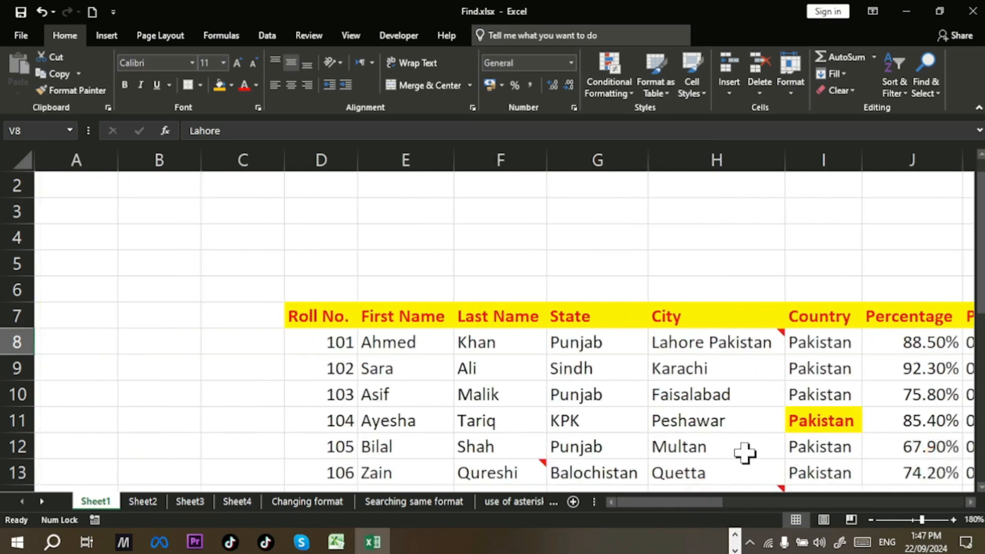
key("ctrl+z")
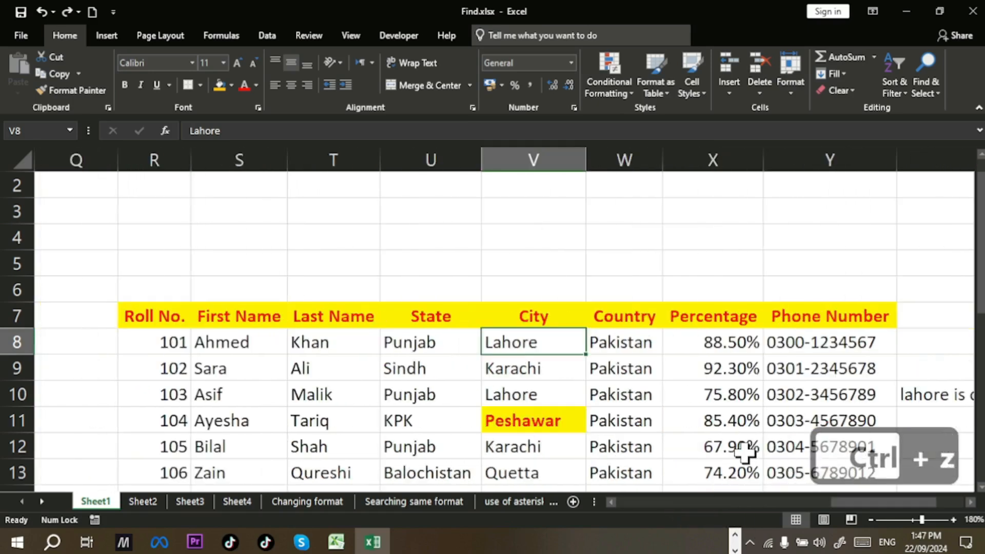
key("ctrl+z")
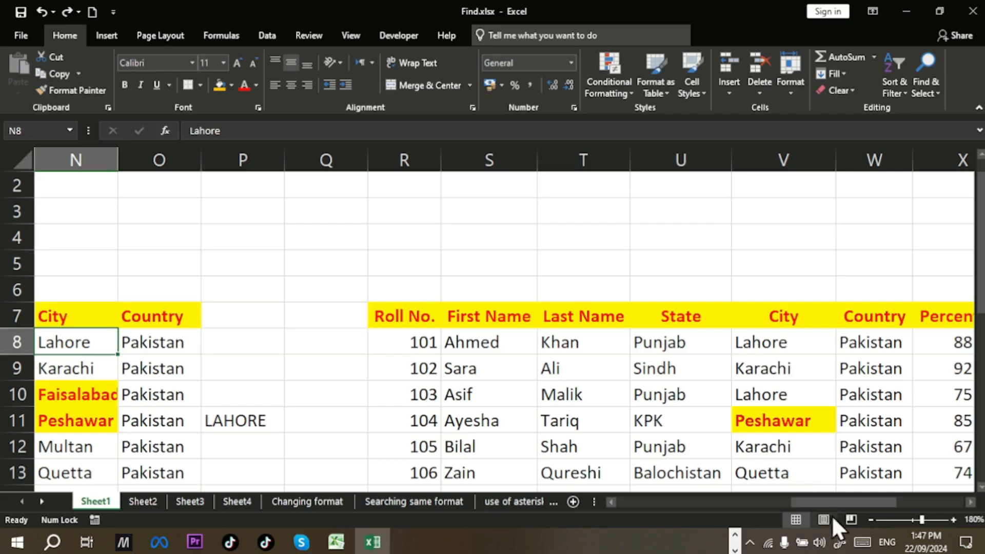
left_click_drag(828, 505, 735, 536)
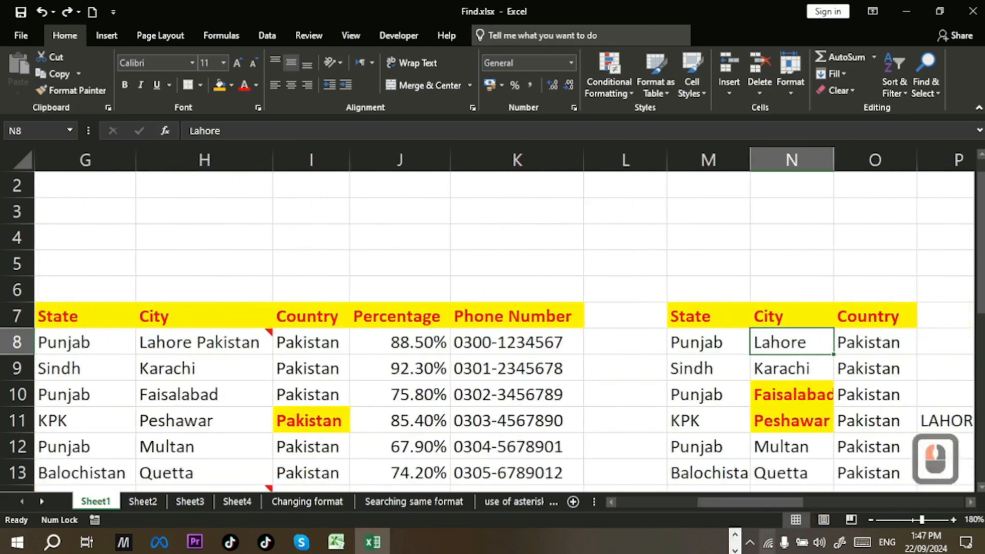
key("ctrl+z")
key("ctrl+z")
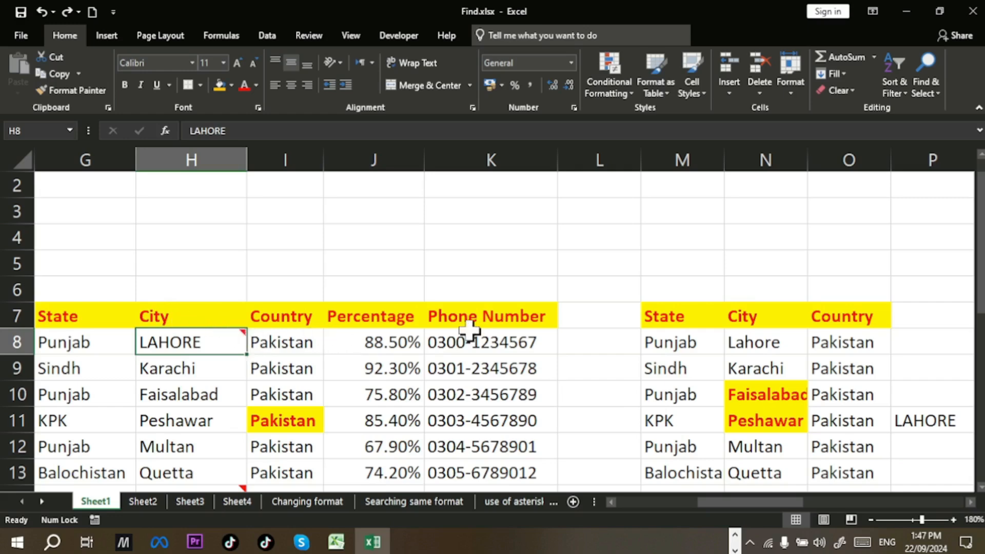
key("ctrl+f")
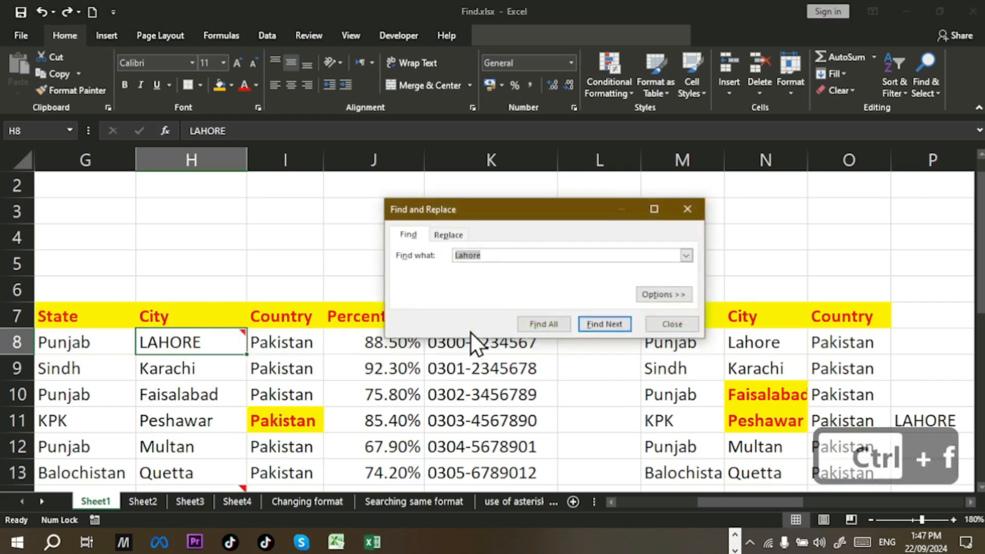
Step: Change the replacement text from 'Lahore Pakistan' to 'Lahore is capital of Punjab'
left_click(449, 234)
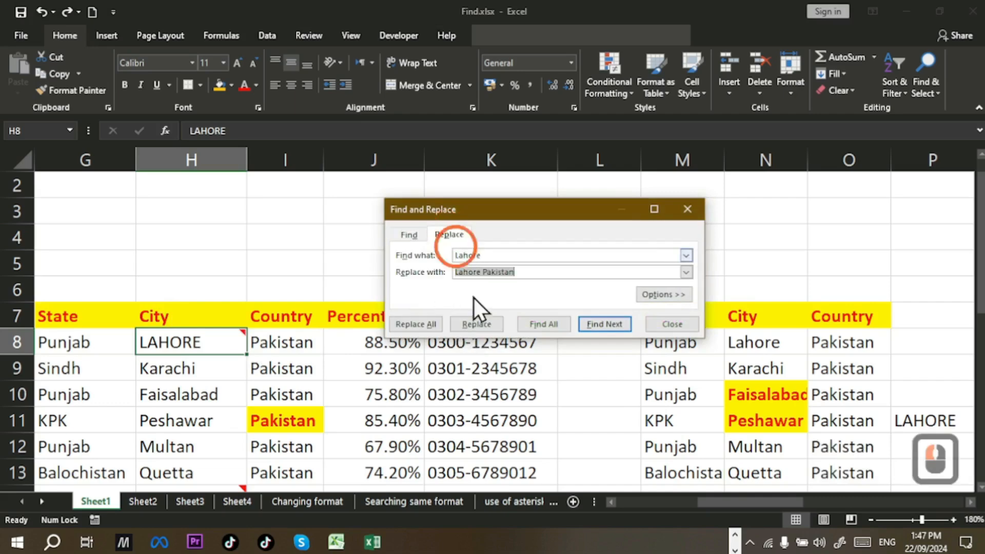
left_click(689, 324)
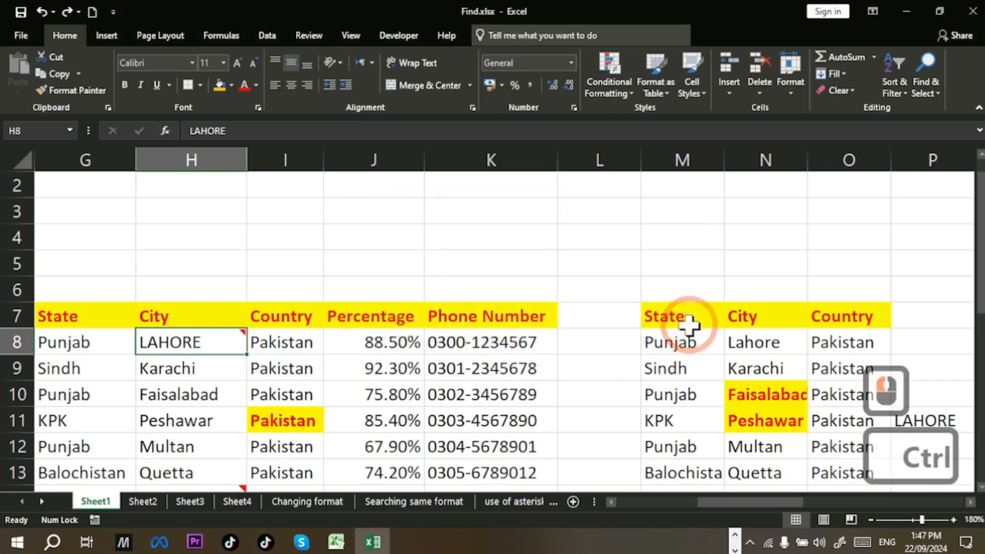
key("ctrl+h")
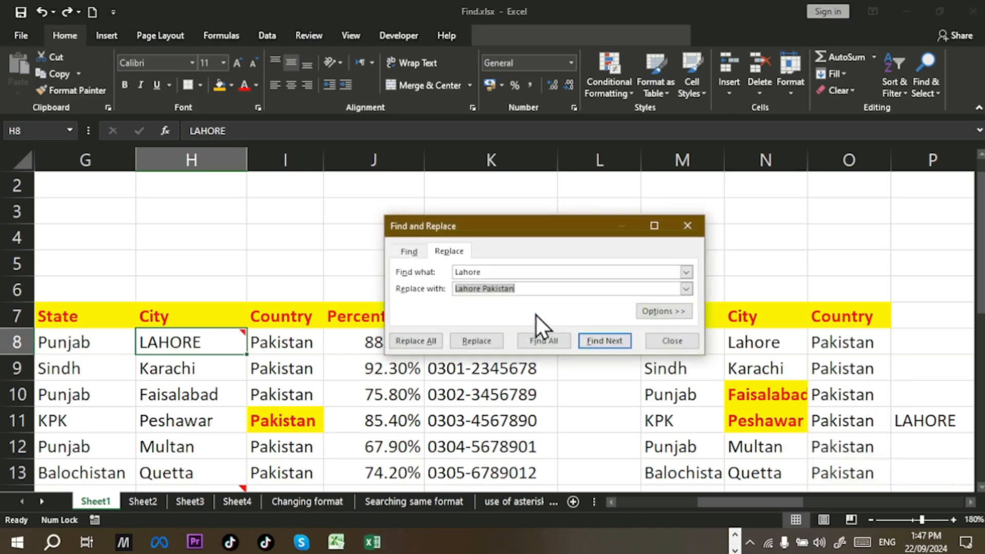
left_click(534, 288)
left_click(568, 348)
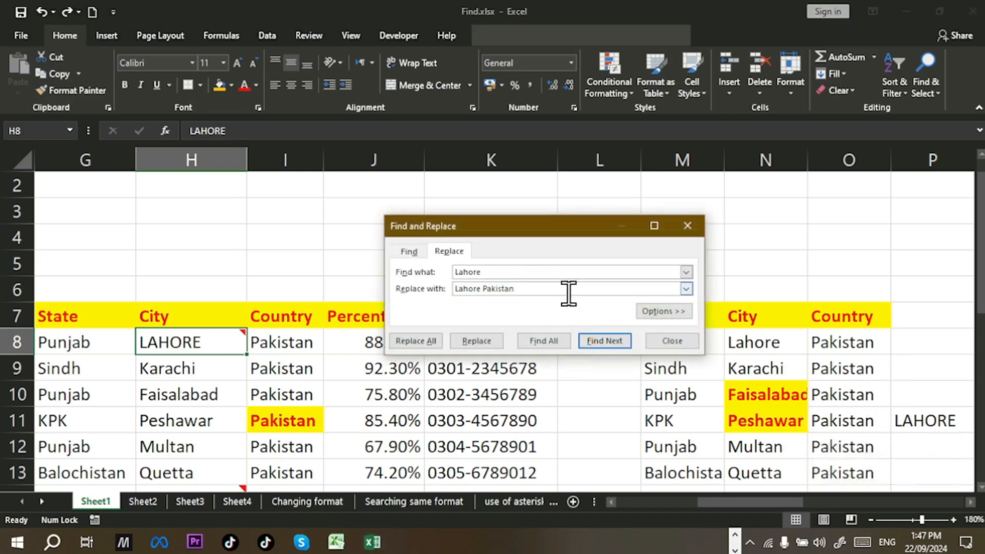
key("BackSpace")
key("BackSpace")
key("BackSpace")
key("BackSpace")
key("BackSpace")
key("BackSpace")
key("BackSpace")
key("BackSpace")
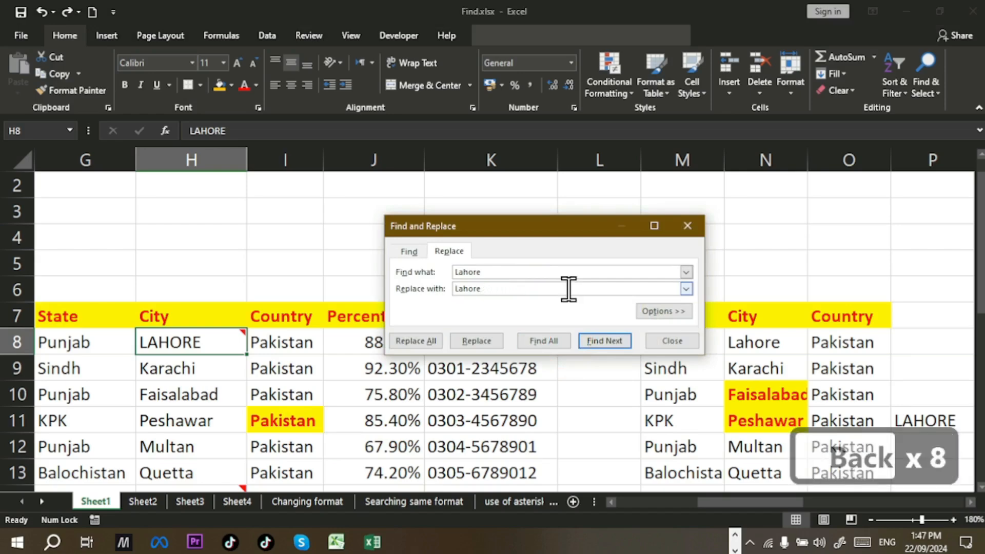
type("is capita")
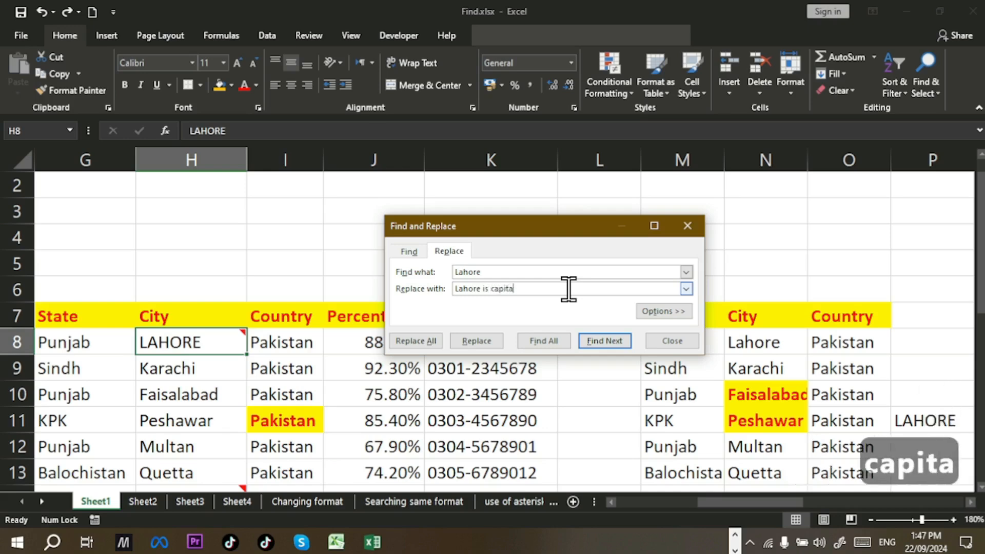
type("l of Punja")
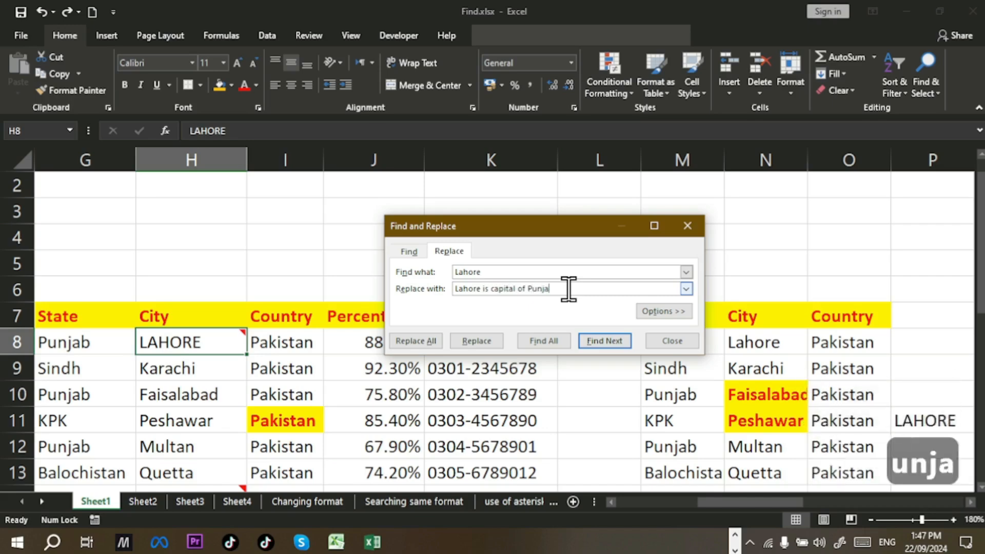
type("b")
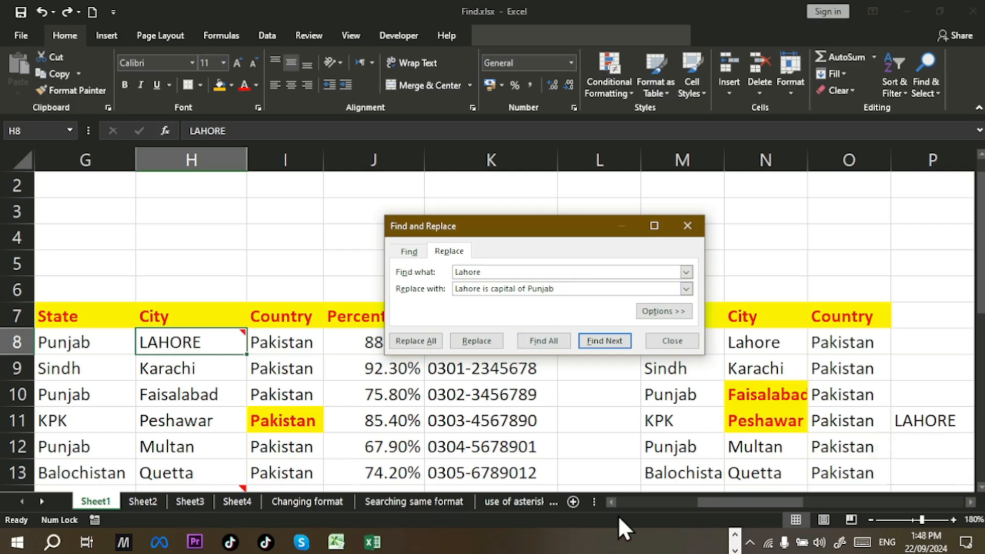
left_click(609, 504)
left_click(609, 504)
left_click(609, 504)
left_click(609, 503)
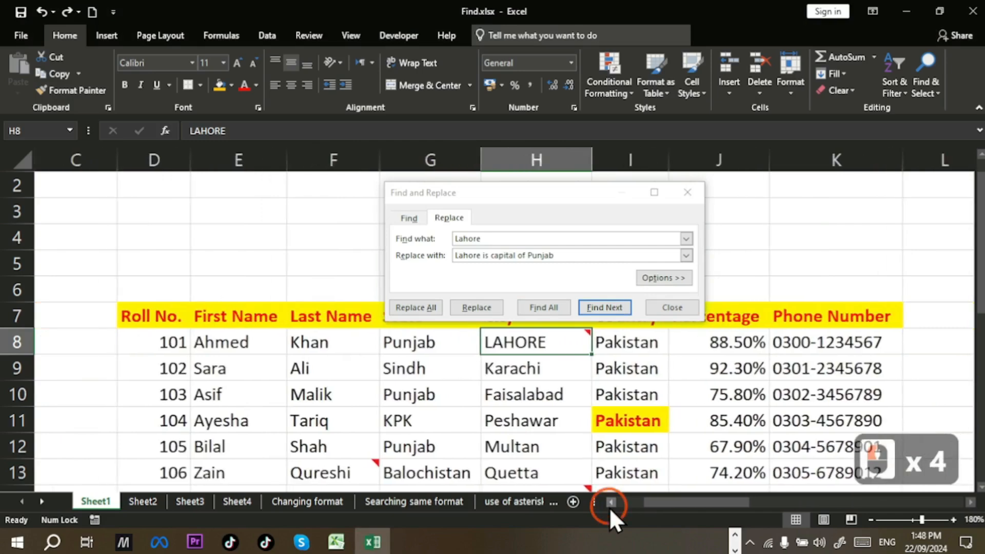
left_click(610, 503)
Step: Replace Lahore one at a time in N8, V8, V10, Z10 and P11
left_click(109, 272)
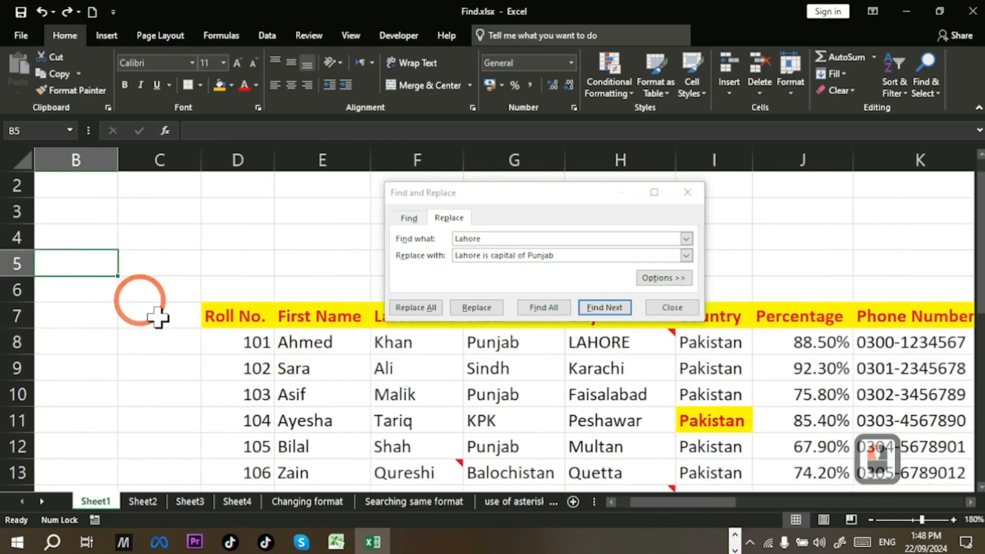
left_click(610, 306)
mouse_move(593, 340)
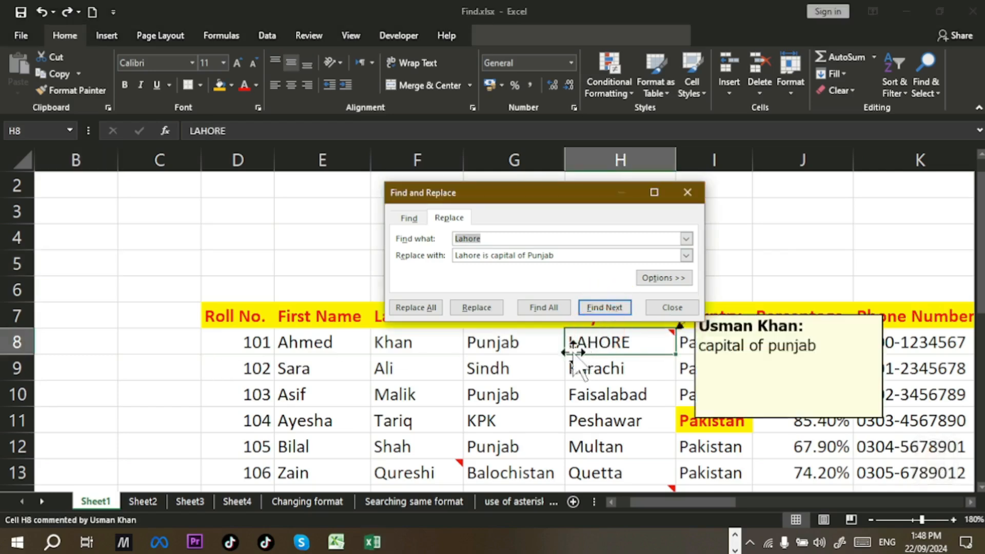
left_click(488, 313)
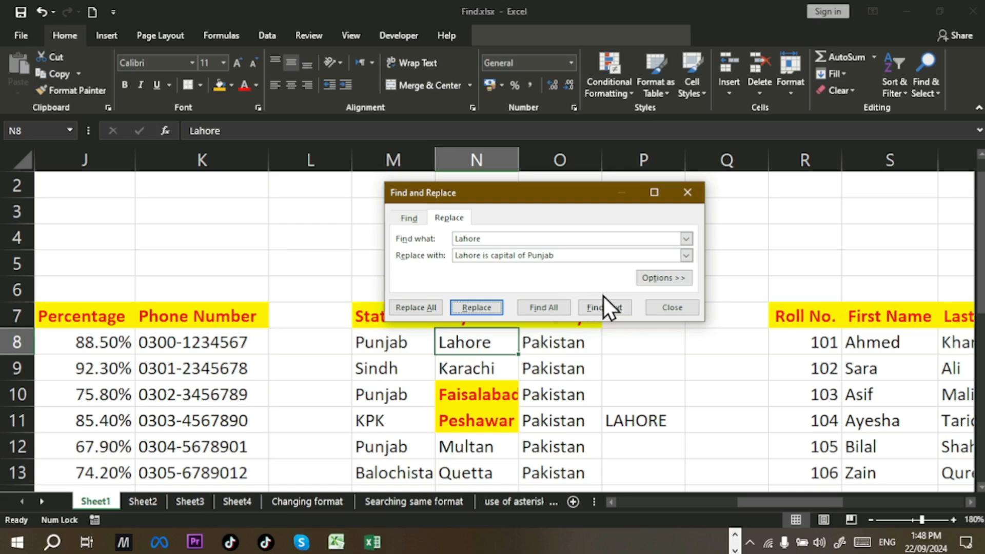
left_click(497, 311)
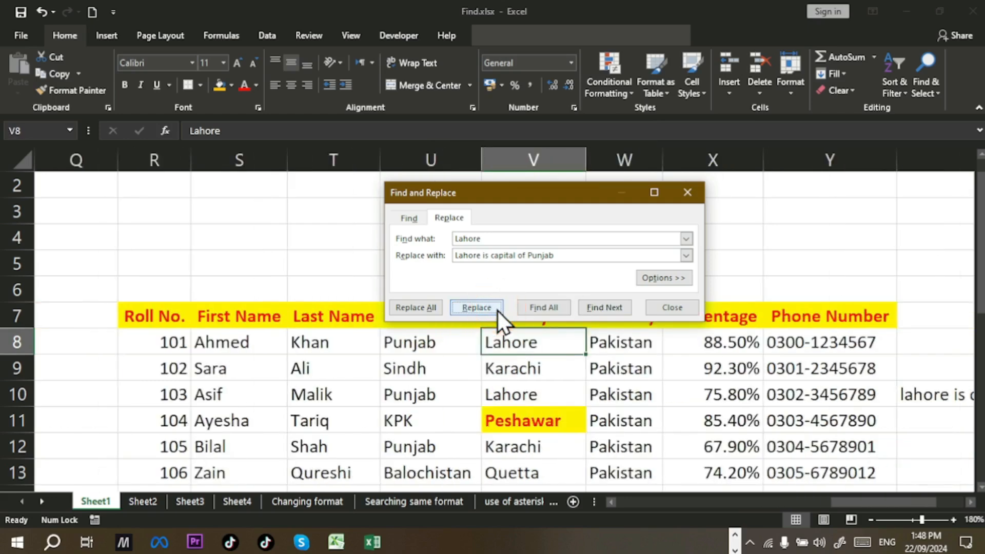
left_click(477, 307)
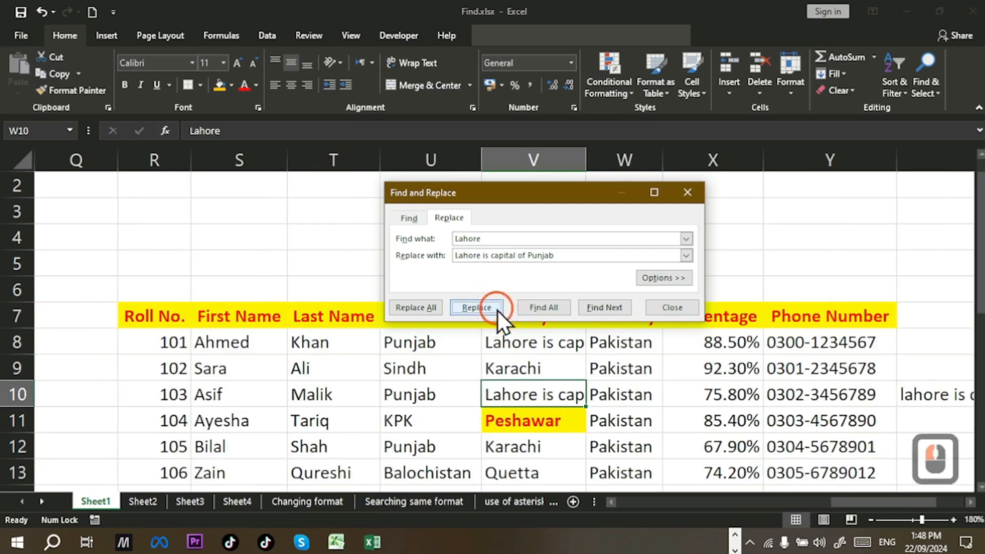
left_click(498, 309)
left_click(498, 309)
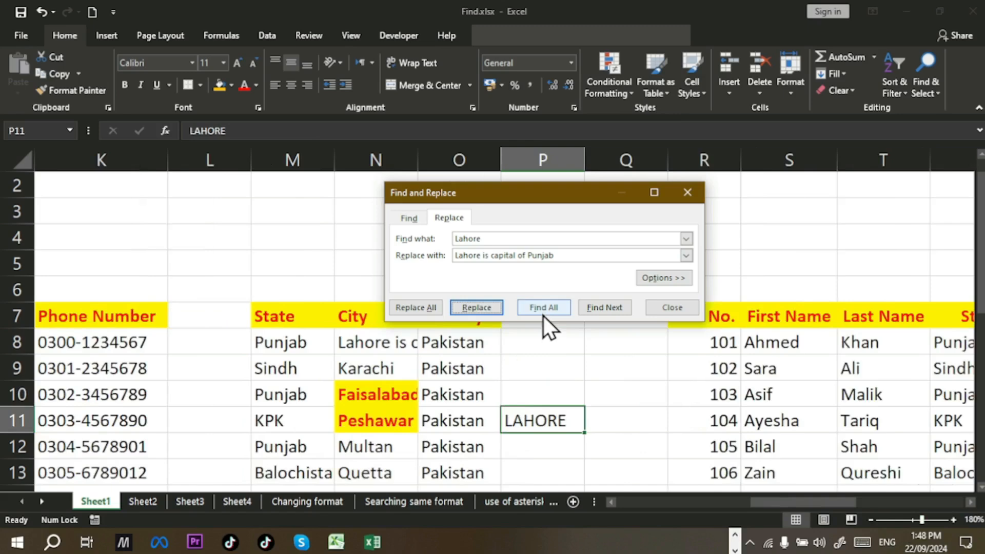
left_click(482, 308)
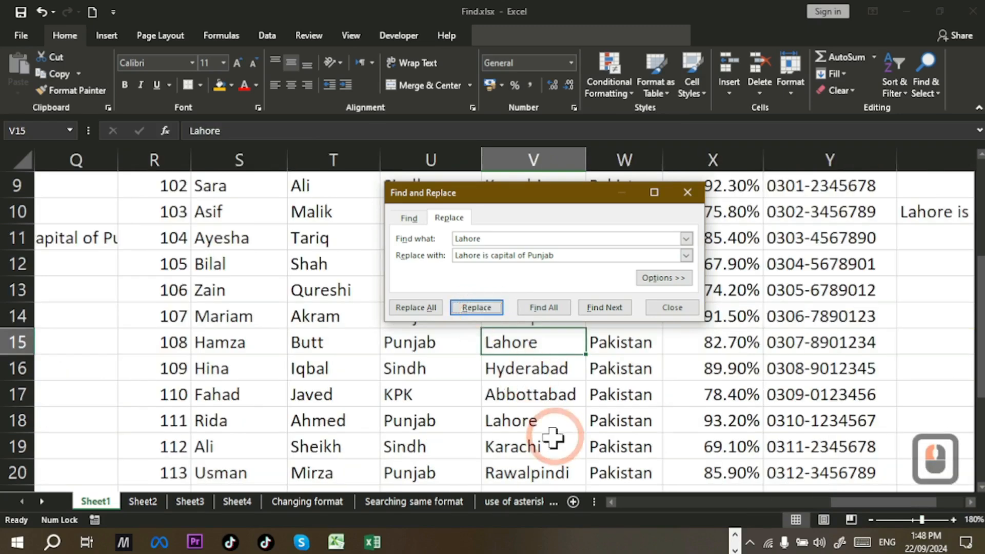
Step: Auto-fit column Z to its long text and close Find and Replace
left_click_drag(872, 503, 934, 500)
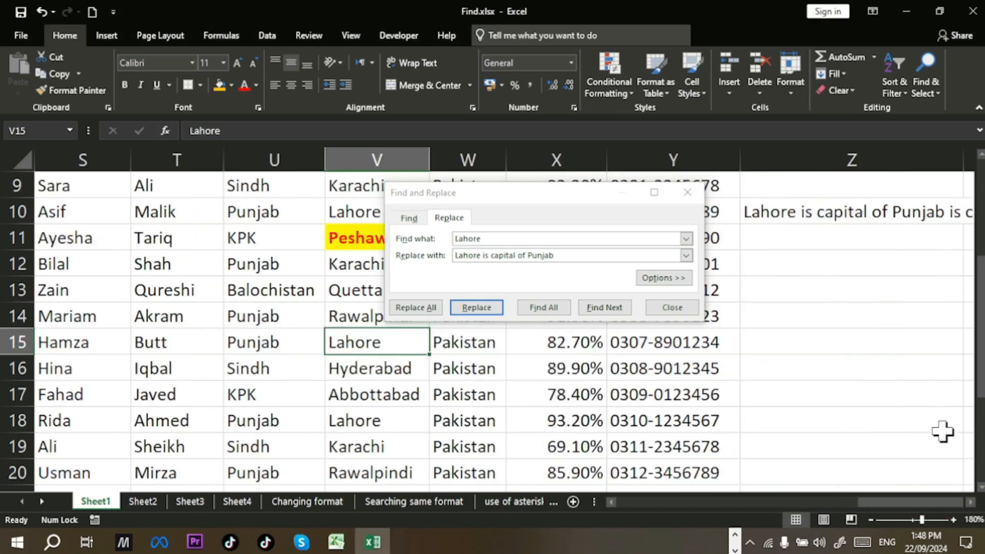
left_click(970, 502)
left_click(970, 502)
left_click_drag(774, 160, 771, 158)
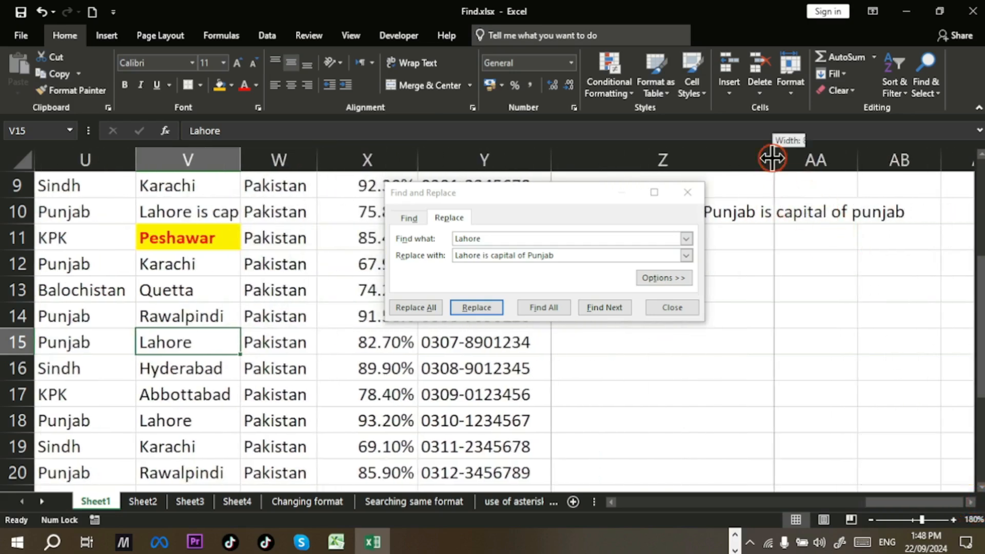
double_click(772, 159)
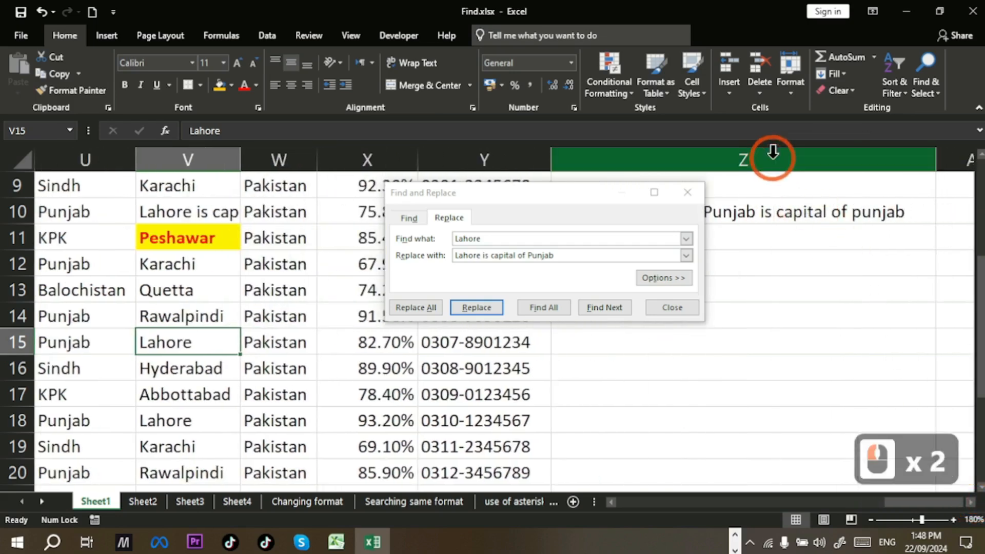
left_click(687, 303)
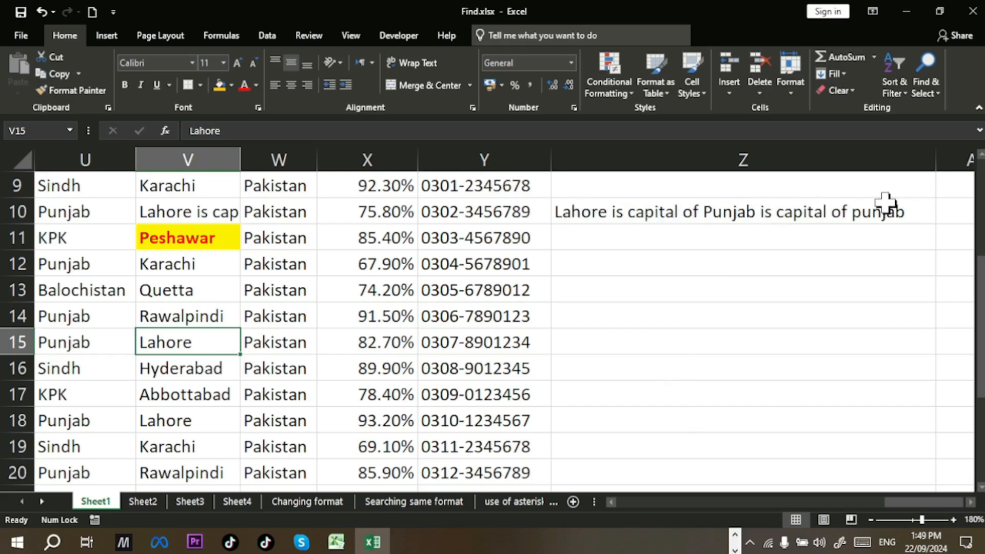
Step: Undo the recent replacements three times, then redo the last undone change once
key("ctrl+z")
key("ctrl+z")
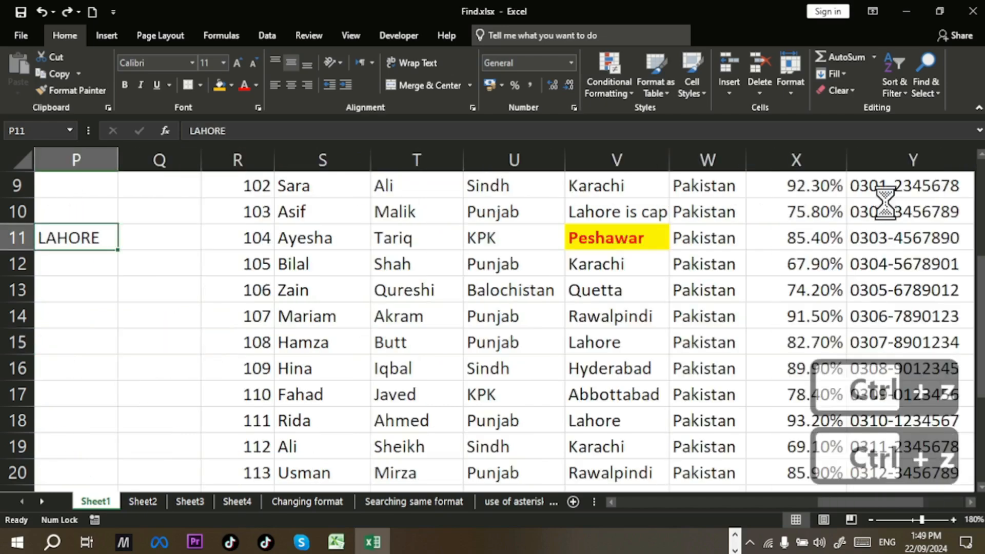
key("ctrl+z")
key("ctrl+z")
key("ctrl+z")
key("ctrl+z")
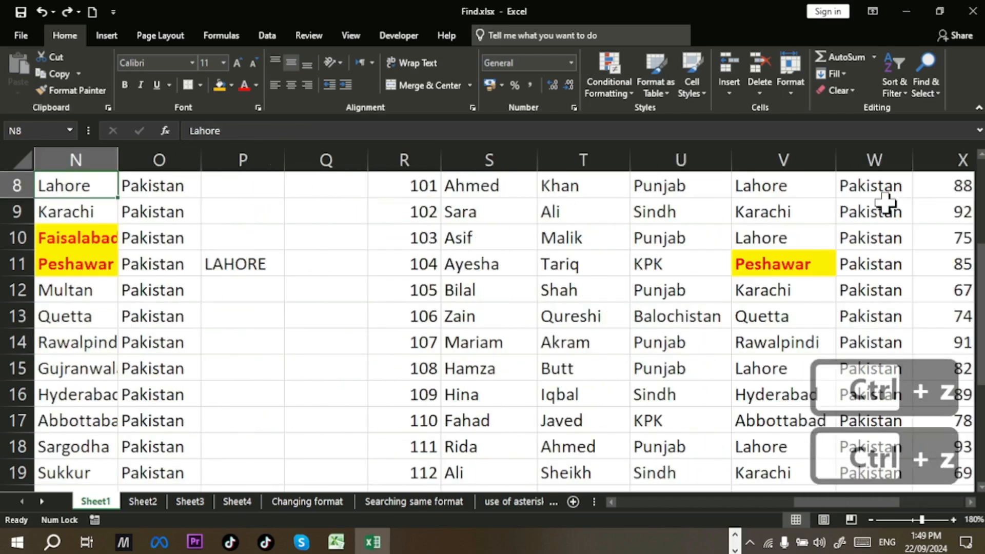
key("ctrl+z")
key("ctrl+z")
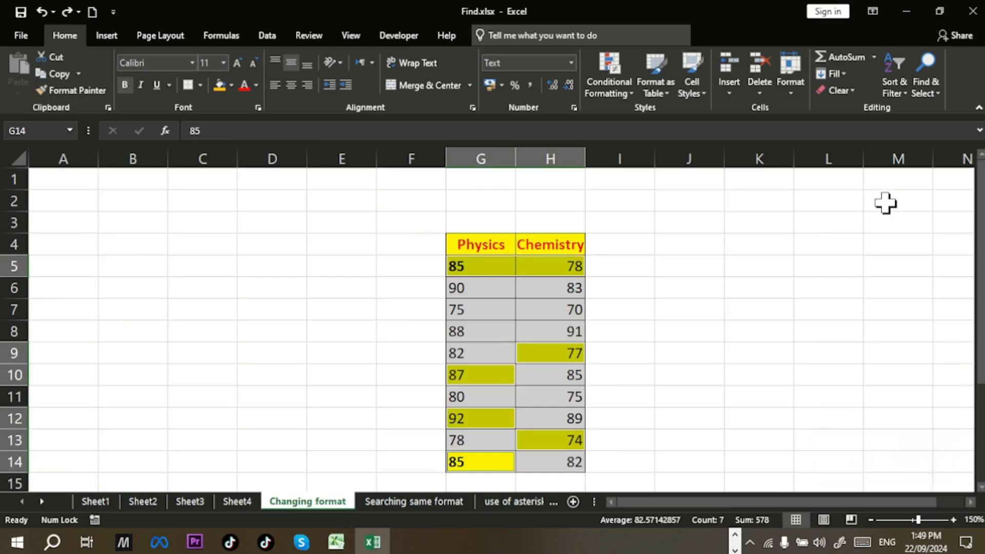
key("ctrl+y")
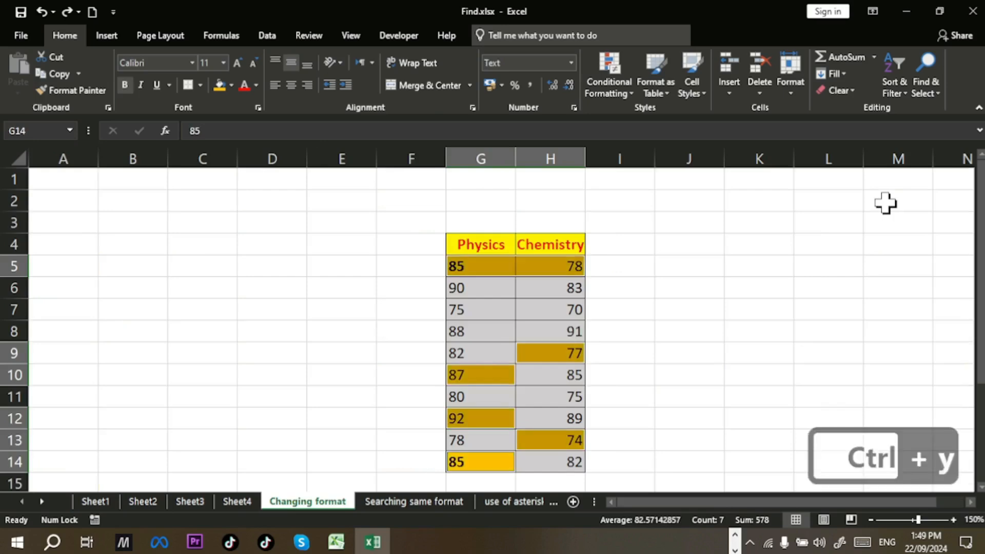
Step: Return to Sheet1 and scroll back to column A
left_click(90, 501)
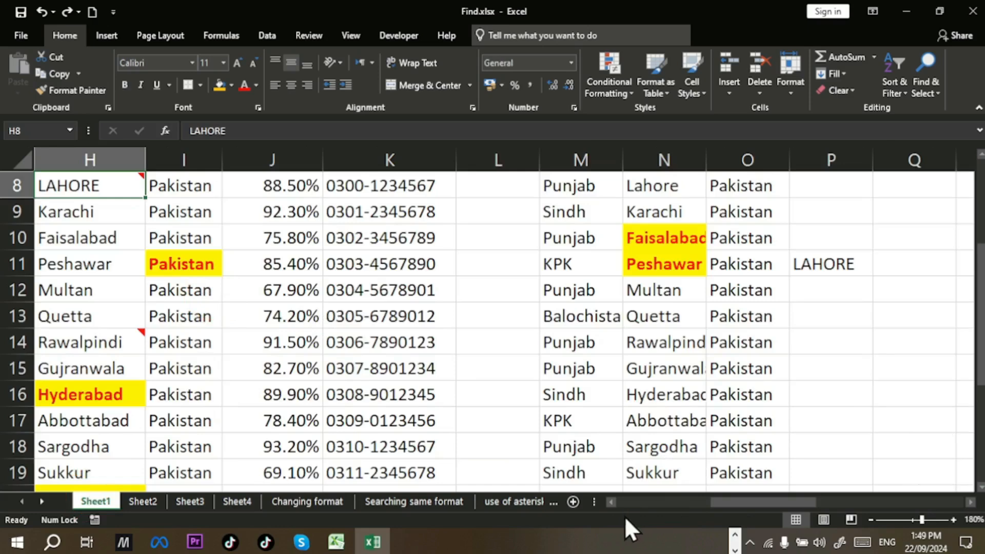
left_click(610, 501)
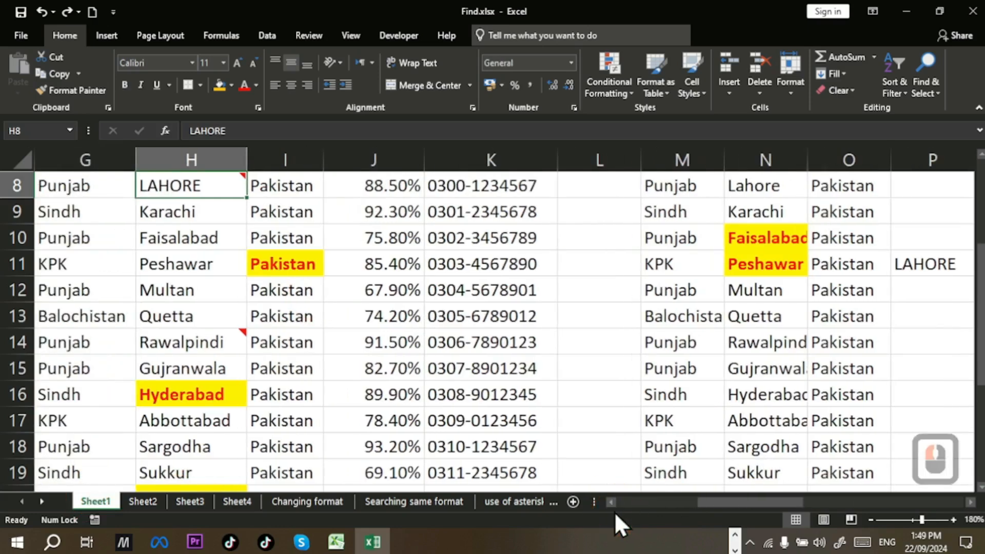
left_click(611, 507)
left_click(611, 507)
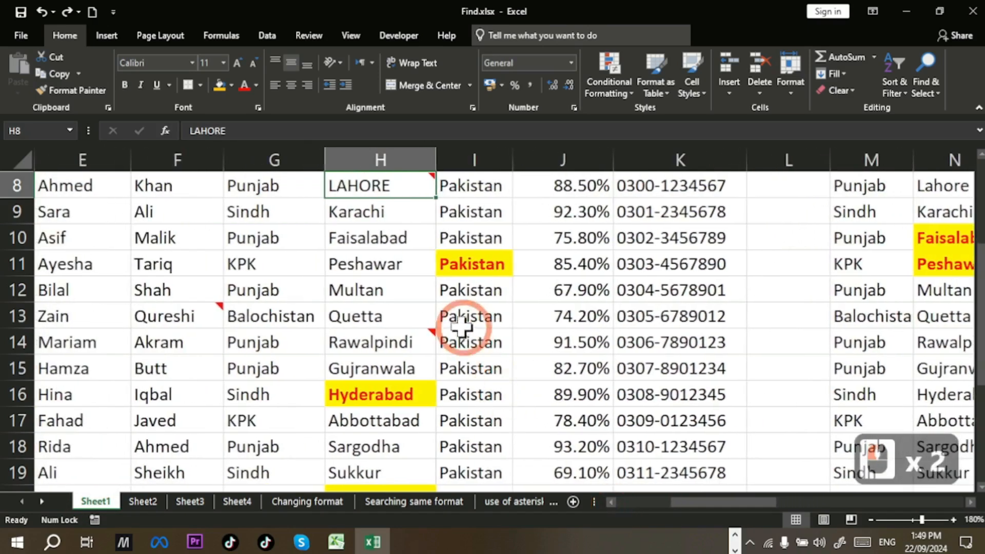
scroll(463, 328, "up", 3)
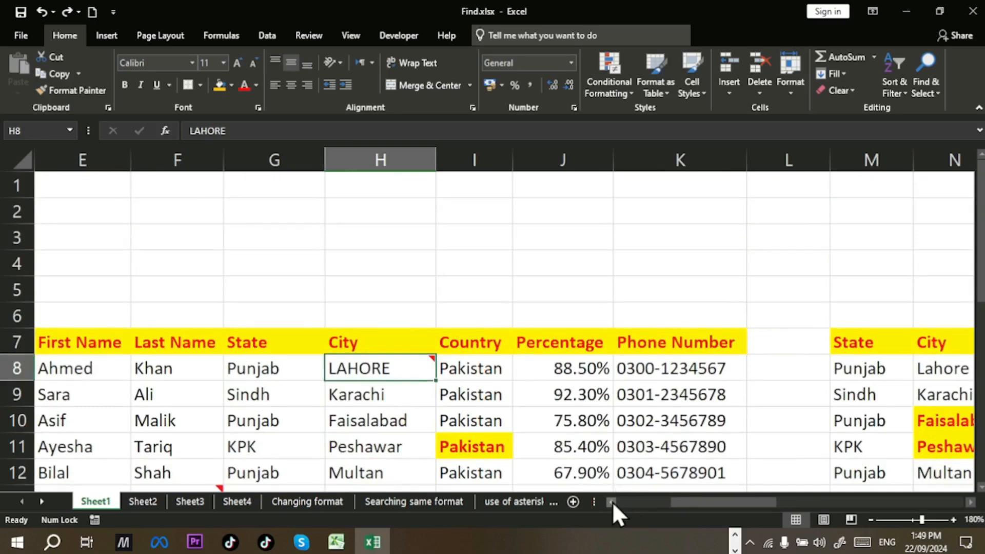
left_click(610, 503)
left_click(610, 502)
left_click(610, 503)
left_click(610, 502)
Step: From cell C5, find Lahore and Replace All, confirming 14 replacements, then close the dialog
left_click(229, 293)
key("ctrl+h")
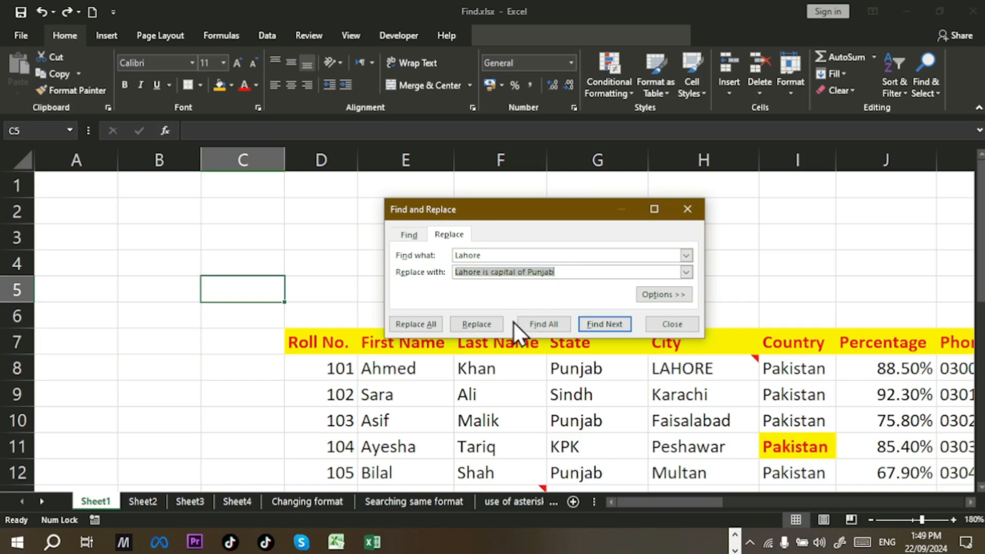
left_click(476, 324)
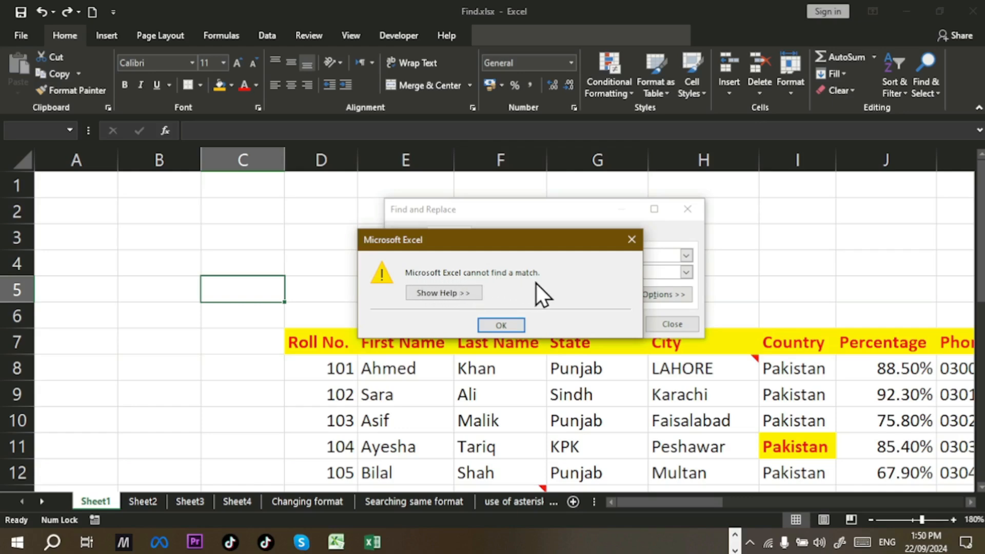
left_click(513, 322)
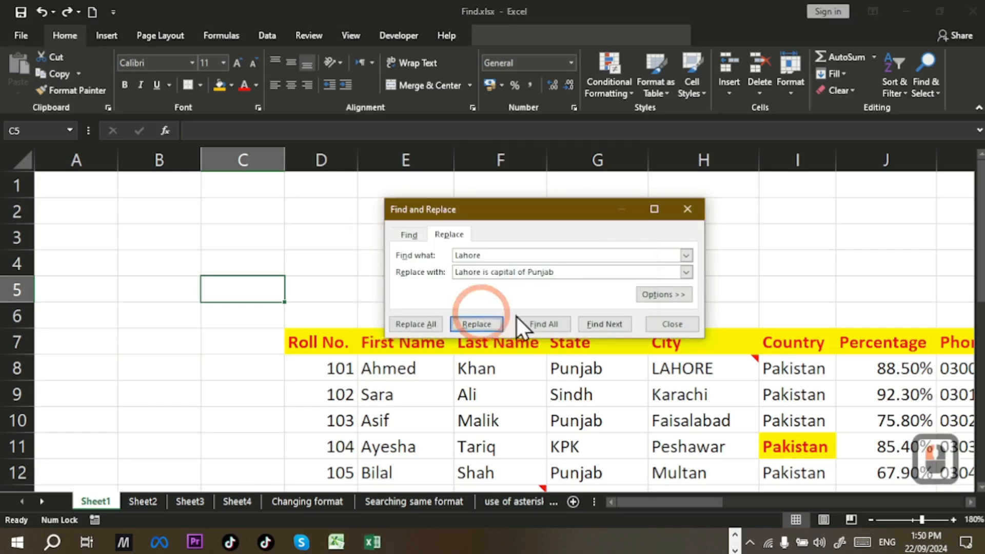
left_click(591, 331)
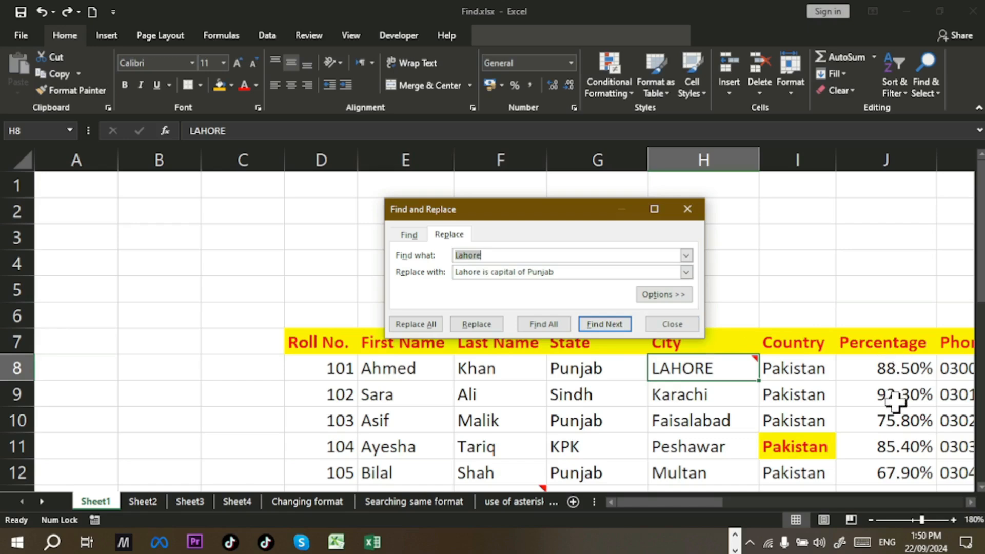
left_click(420, 323)
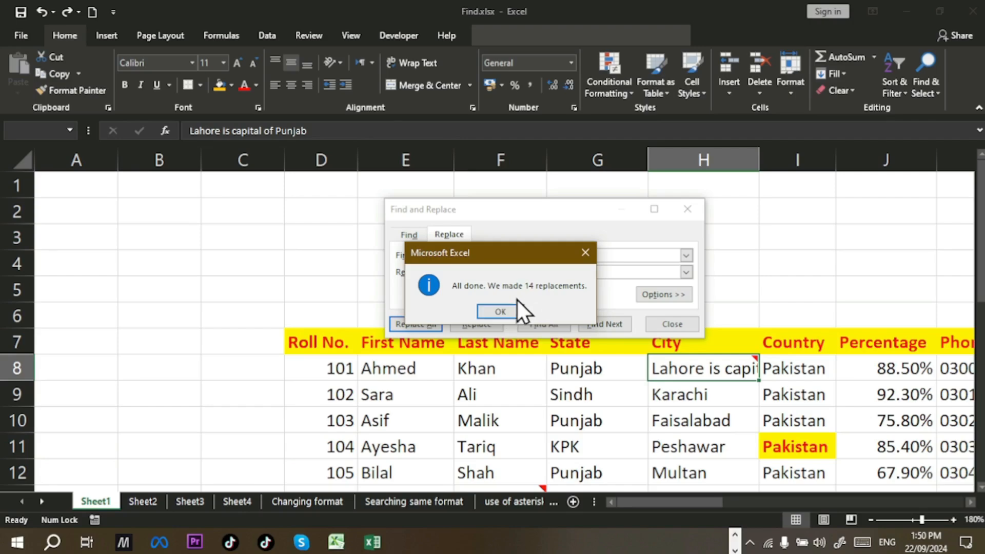
left_click(501, 311)
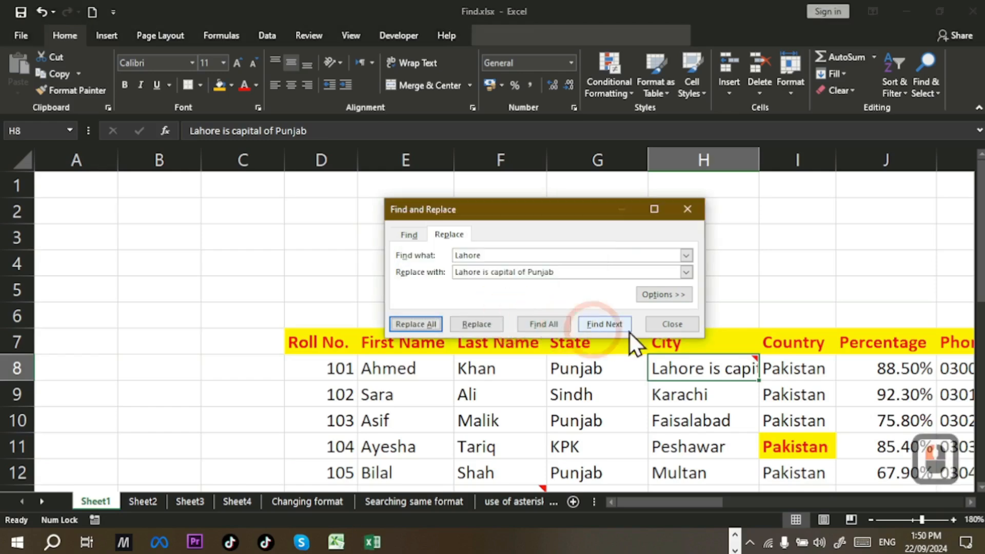
left_click(693, 325)
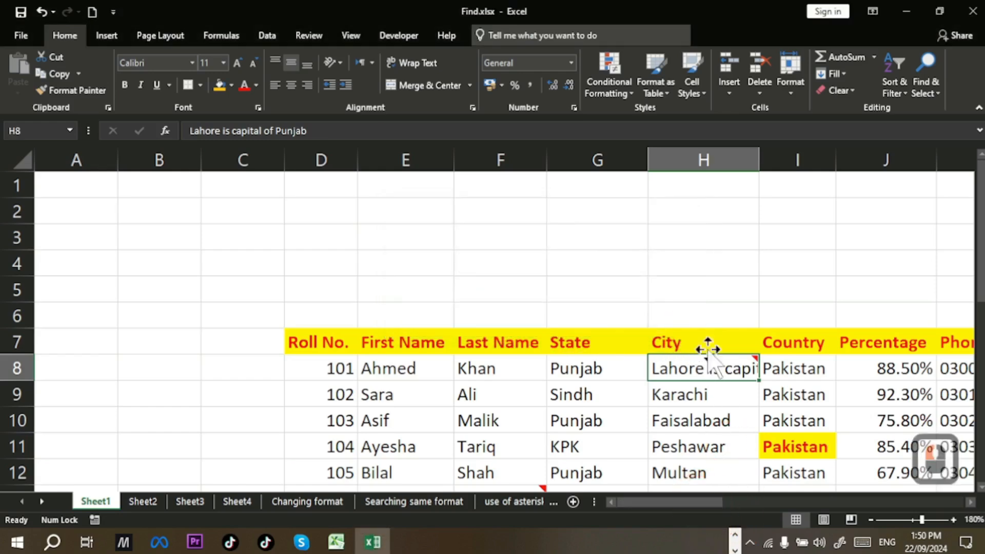
Step: Auto-fit columns H, P and N, then check that V8 and V10 read the new text
double_click(758, 166)
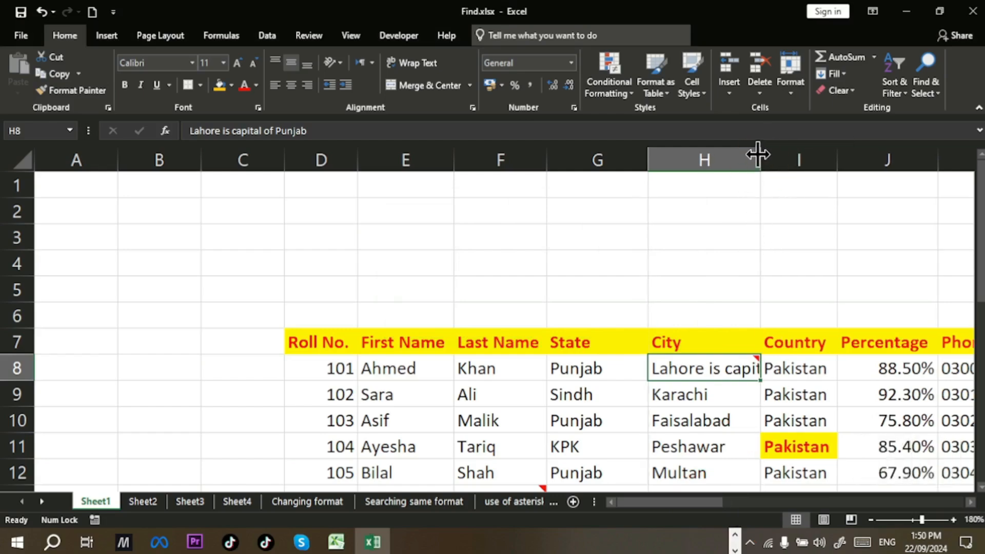
triple_click(762, 162)
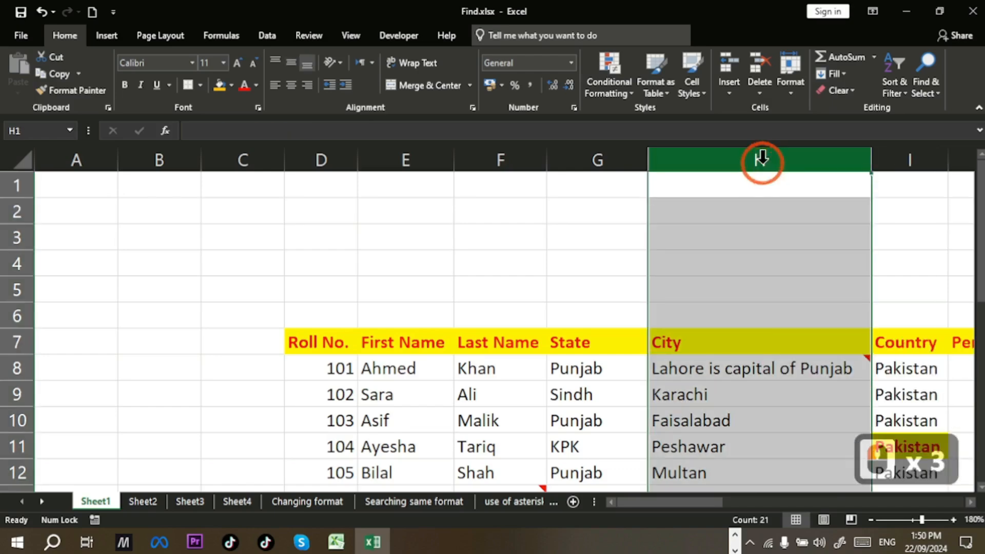
left_click_drag(696, 498, 821, 464)
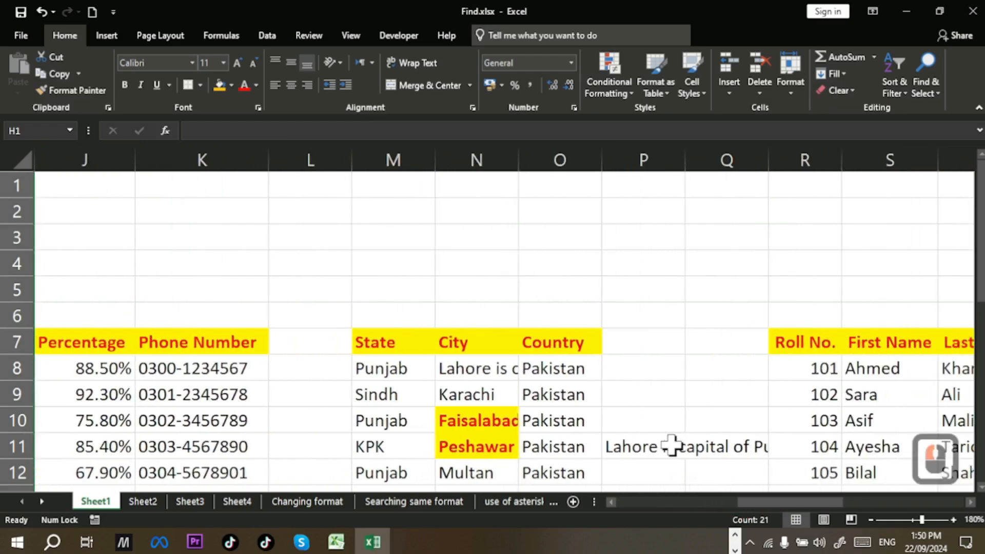
left_click(683, 156)
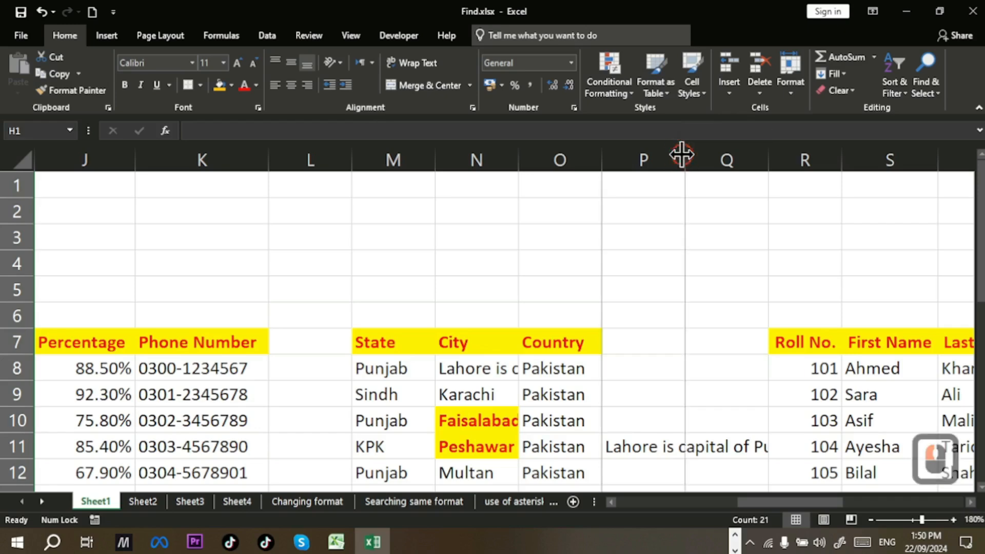
double_click(683, 157)
left_click_drag(811, 507, 811, 503)
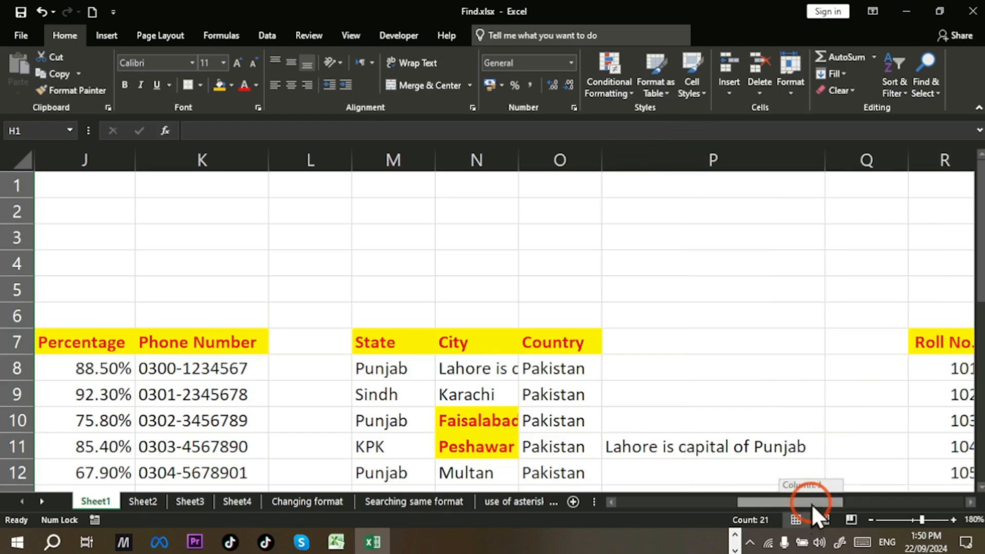
left_click(493, 367)
double_click(519, 154)
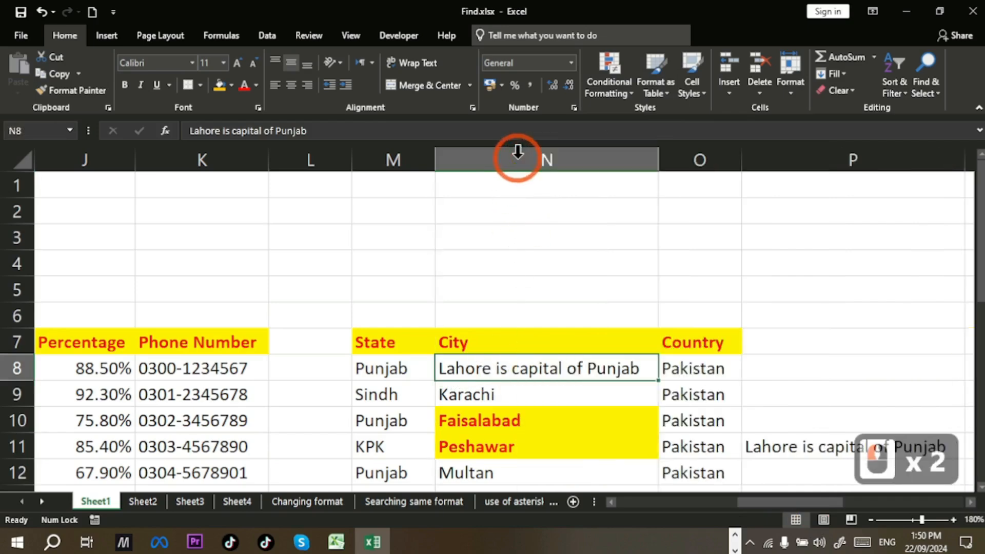
left_click_drag(739, 505, 931, 482)
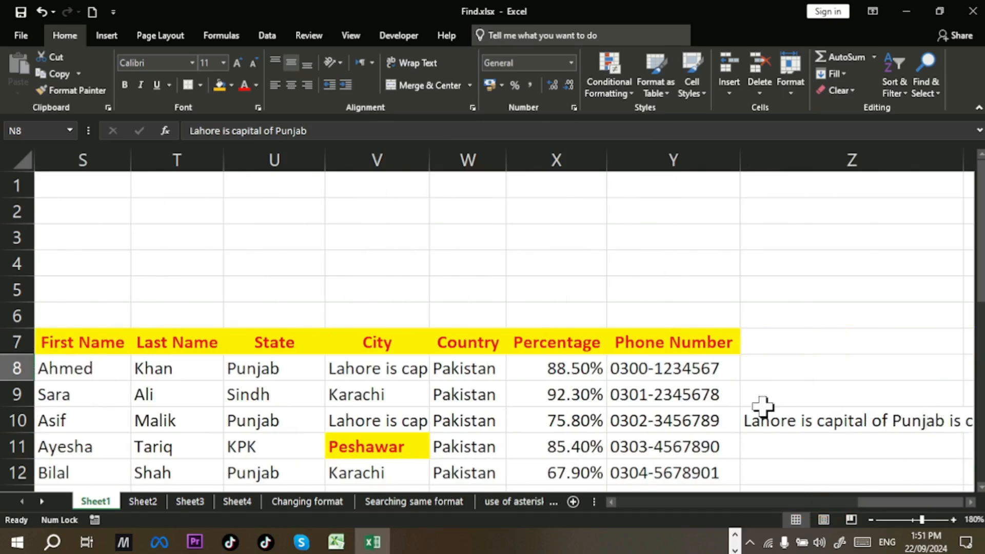
left_click(413, 369)
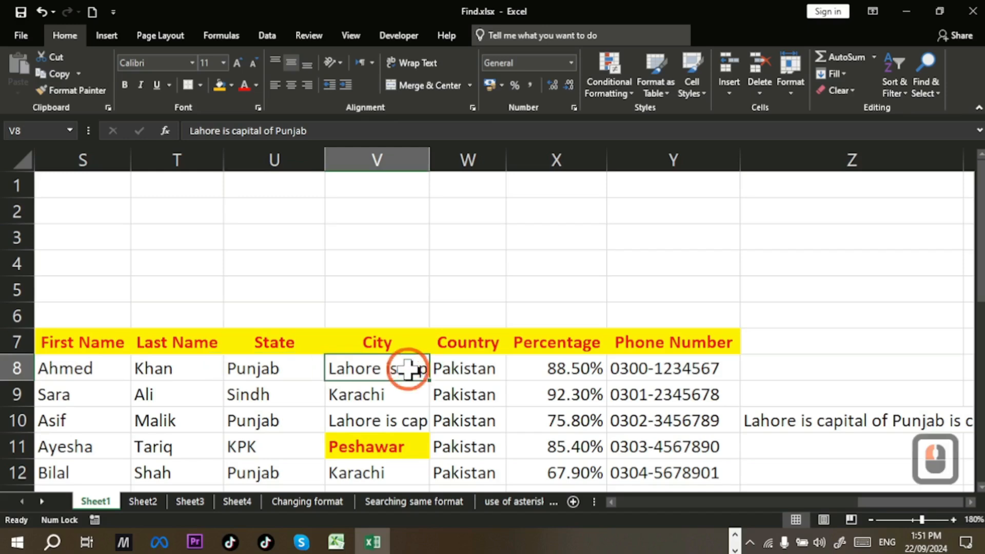
left_click(413, 424)
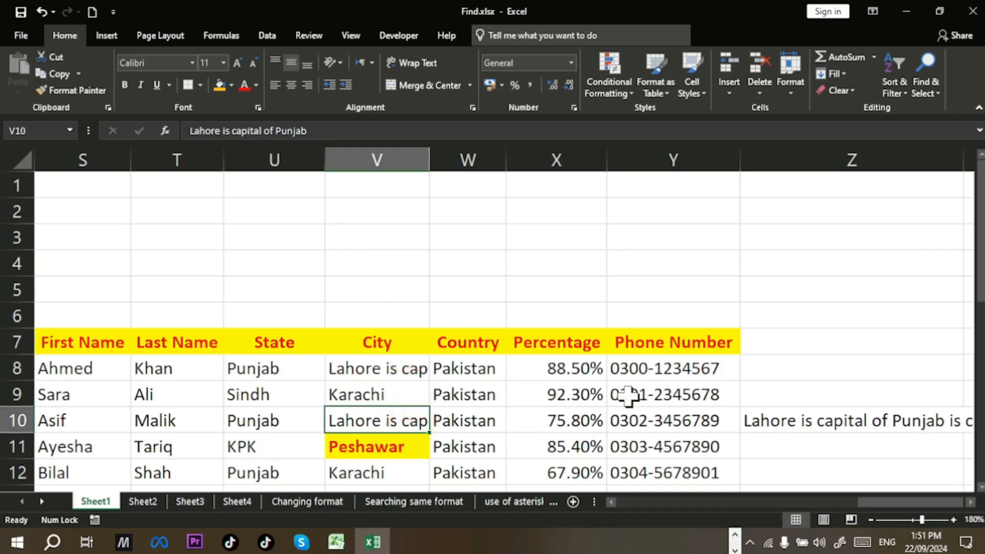
Step: Undo three times to restore LAHORE in H8, N8 and P11, then reopen Find and Replace
key("ctrl")
key("ctrl+z")
key("ctrl+z")
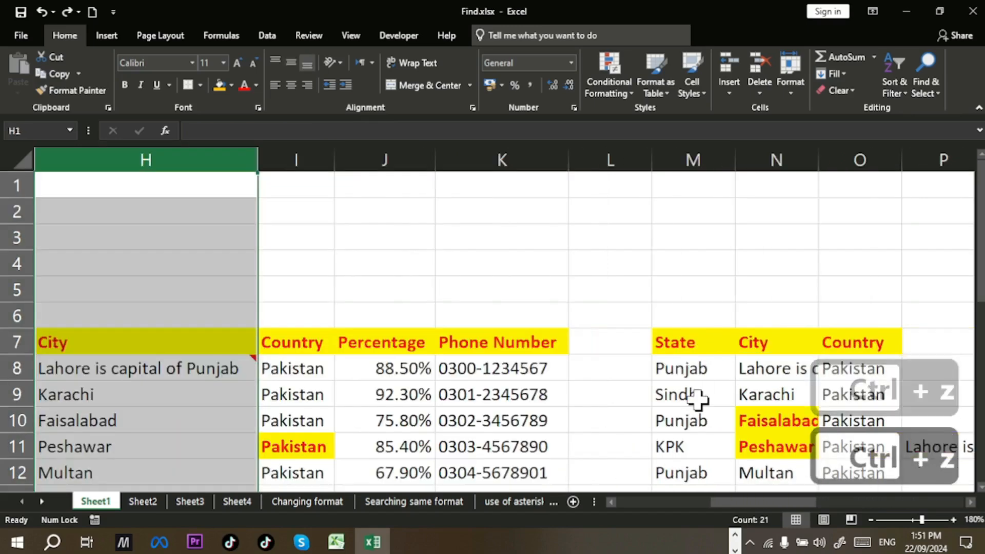
key("ctrl+z")
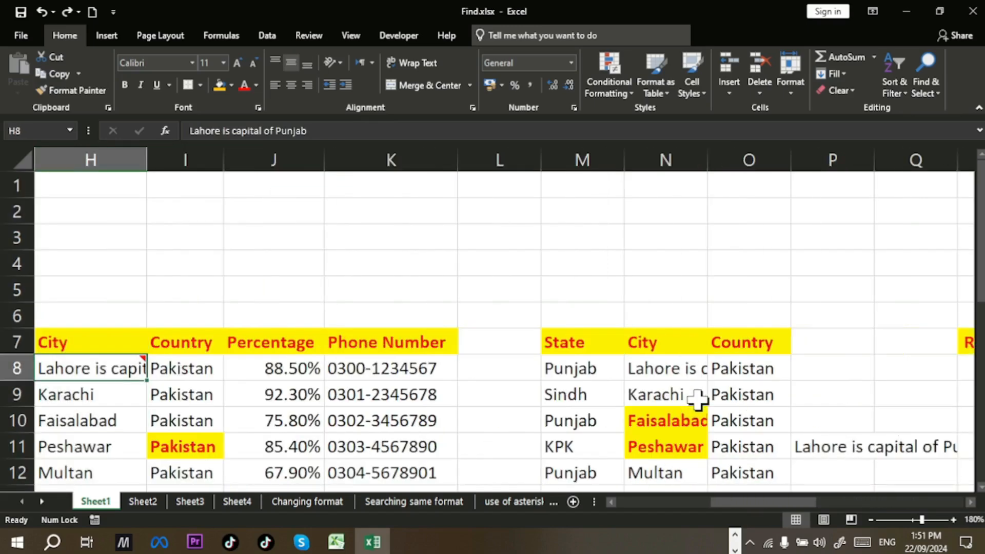
key("ctrl+z")
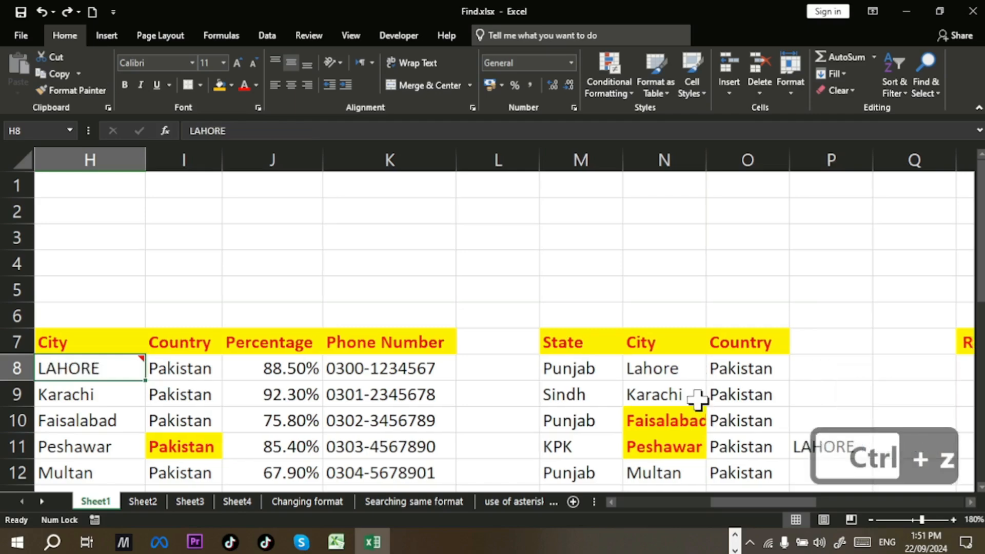
left_click_drag(736, 503, 636, 507)
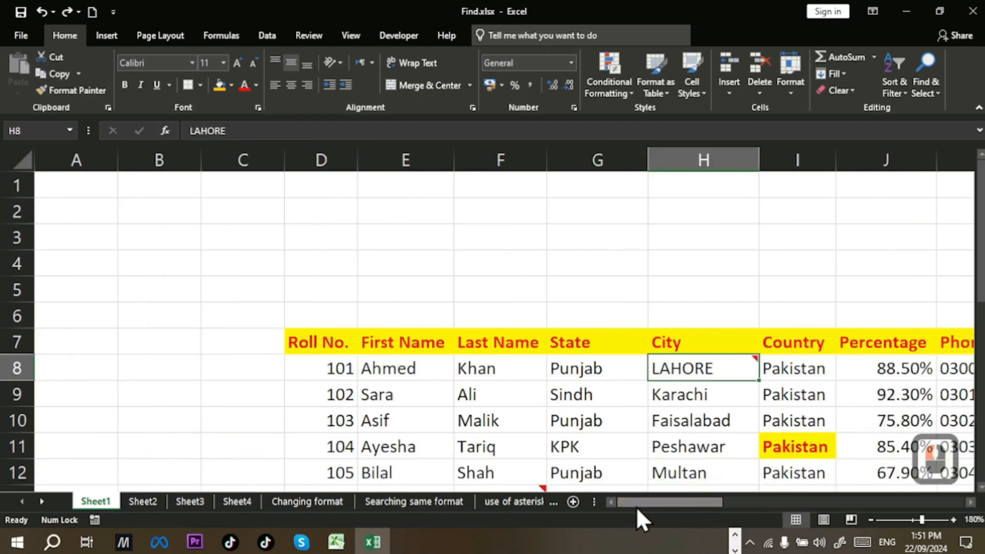
left_click(189, 312)
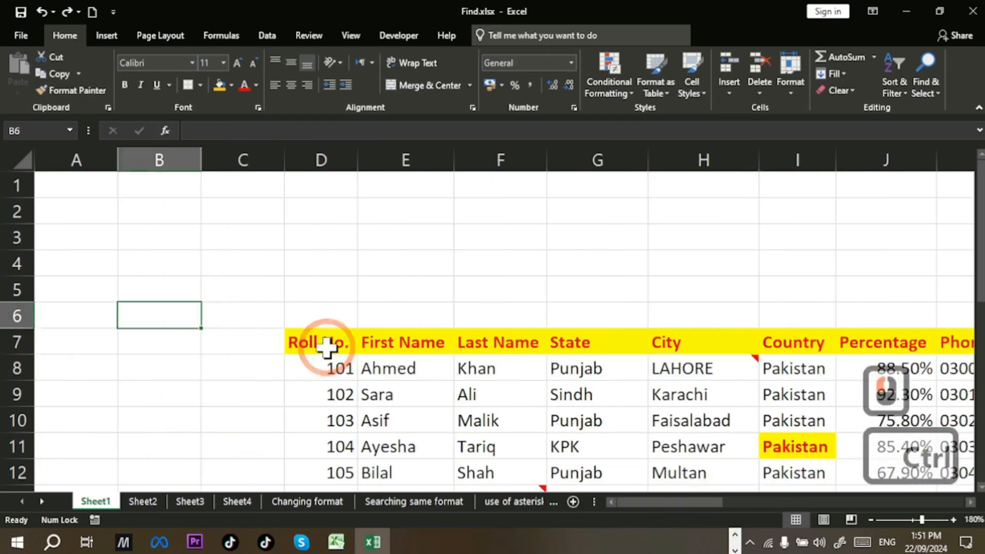
key("ctrl+h")
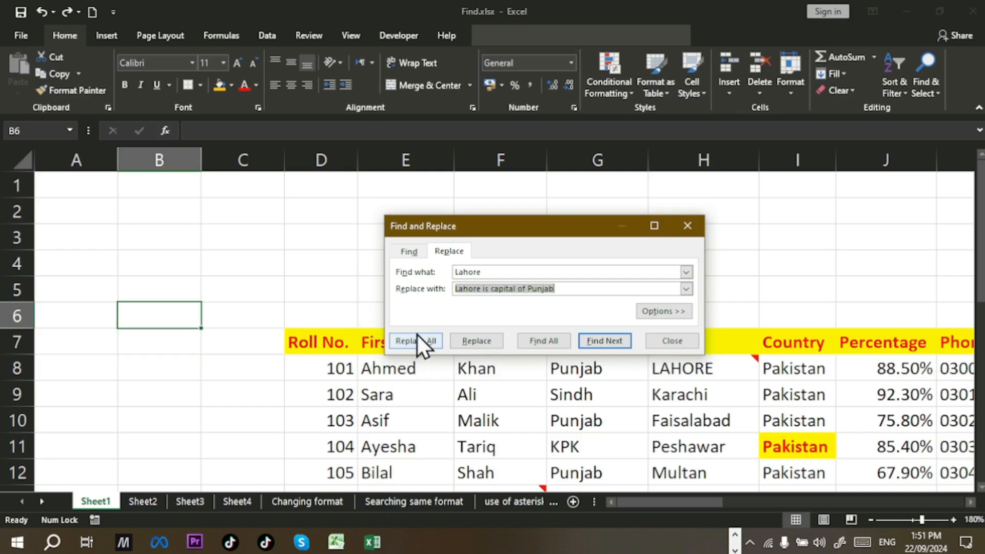
Step: List all Lahore matches with Find All, jump to the $Z$10 result, then close and select B5
left_click(553, 341)
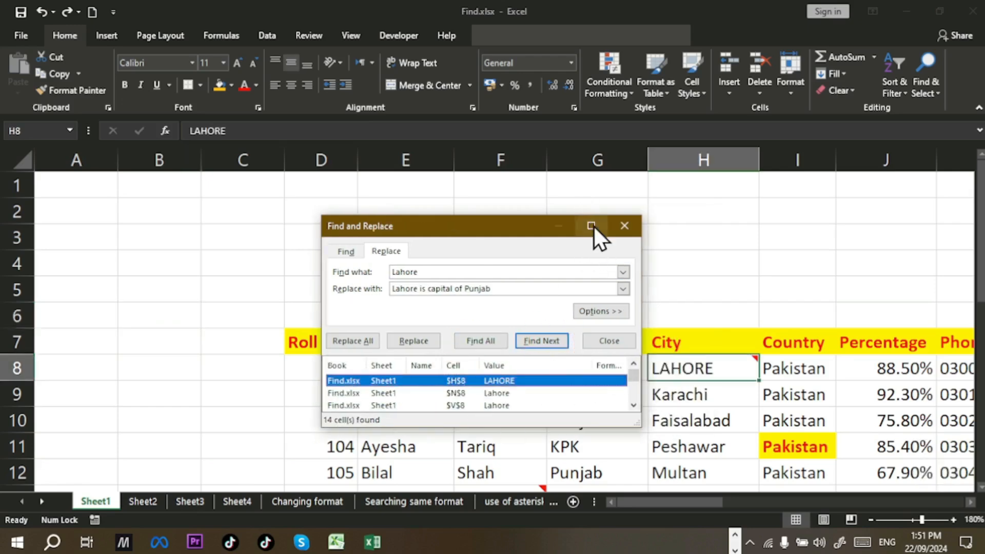
left_click_drag(590, 426, 590, 484)
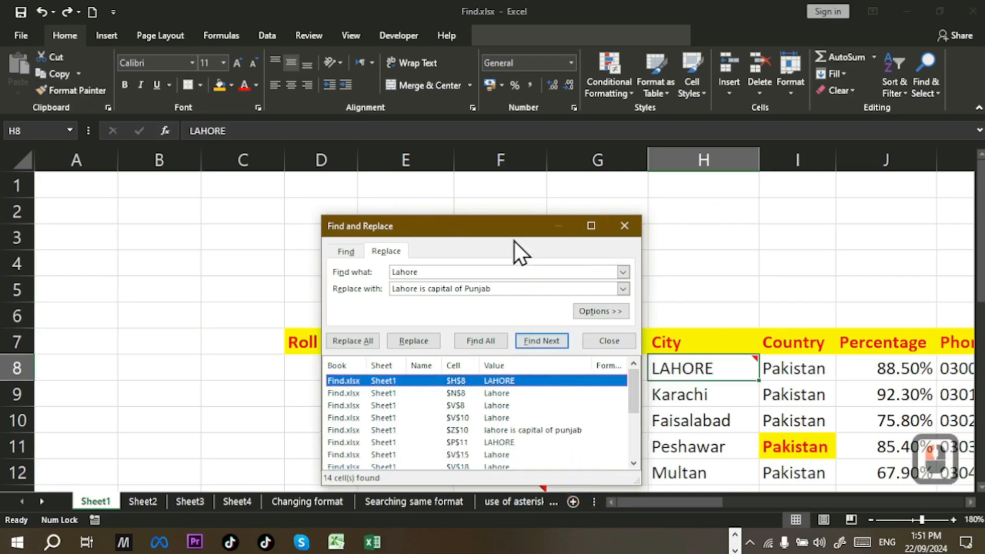
left_click_drag(512, 226, 530, 81)
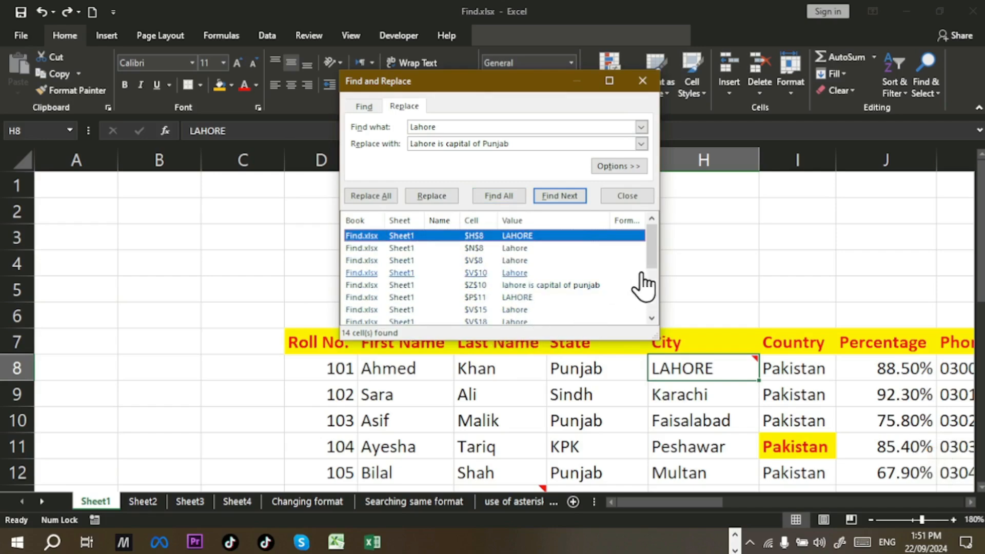
mouse_move(653, 258)
left_mouse_down()
mouse_move(653, 290)
mouse_move(659, 256)
left_mouse_up()
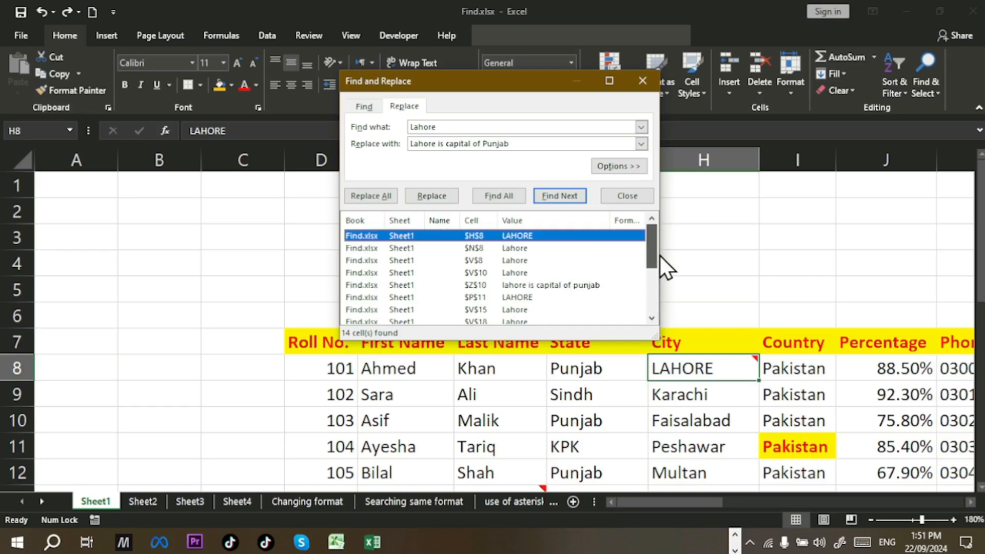
left_click(598, 288)
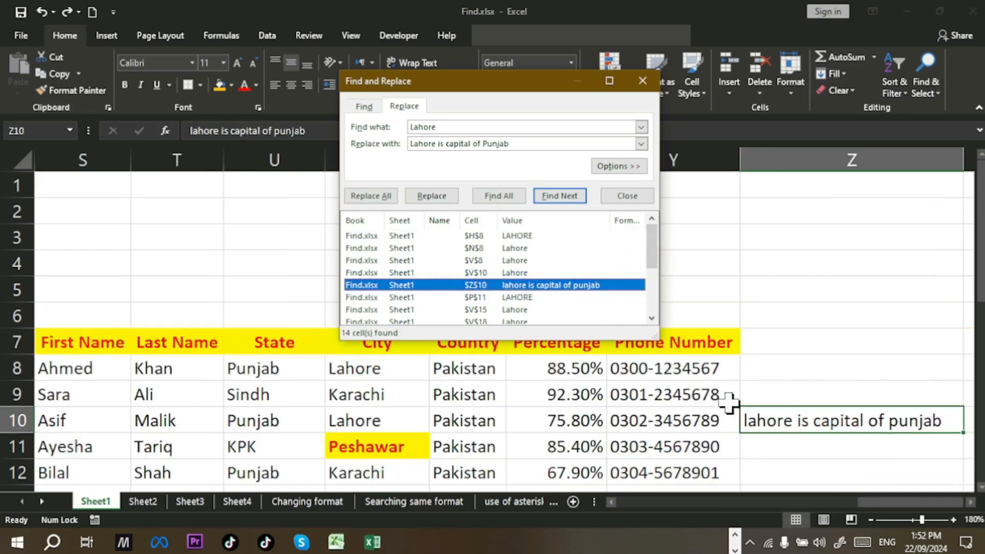
left_click_drag(652, 245, 651, 247)
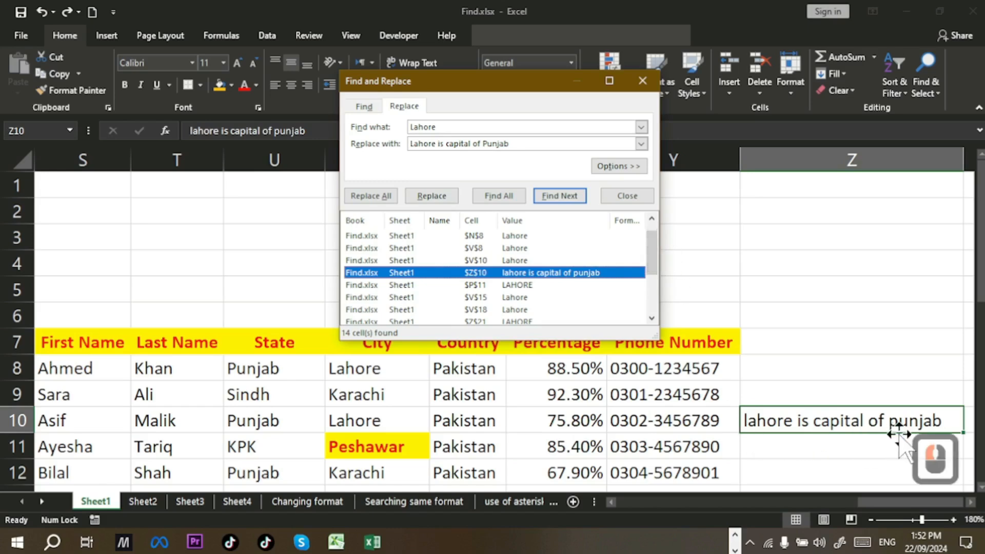
left_click_drag(652, 257, 661, 239)
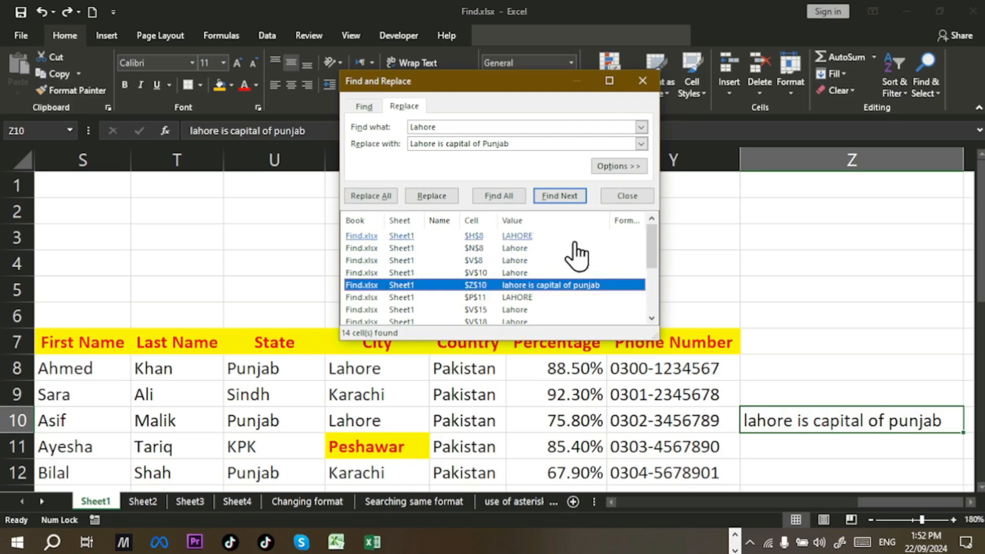
left_click(630, 196)
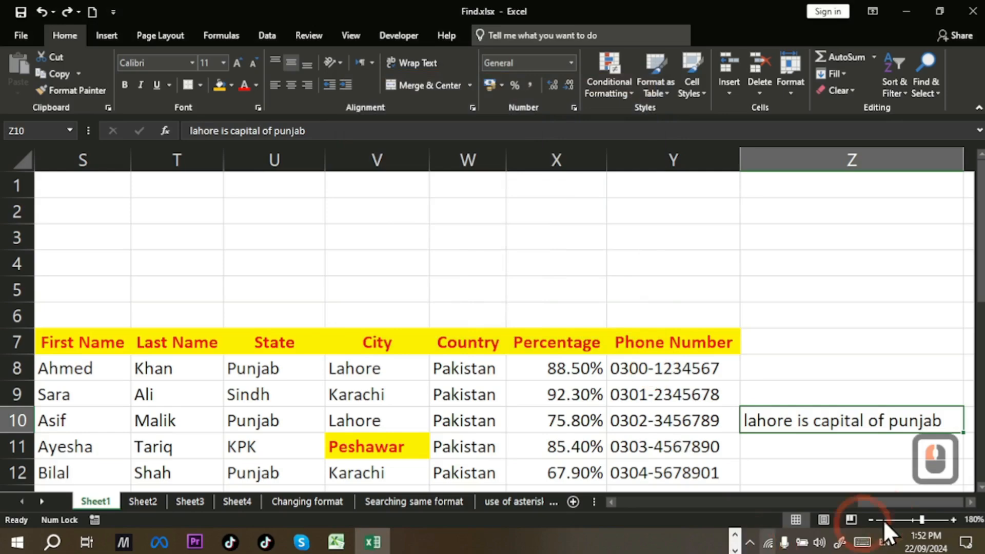
left_click_drag(887, 503, 595, 513)
left_click(156, 300)
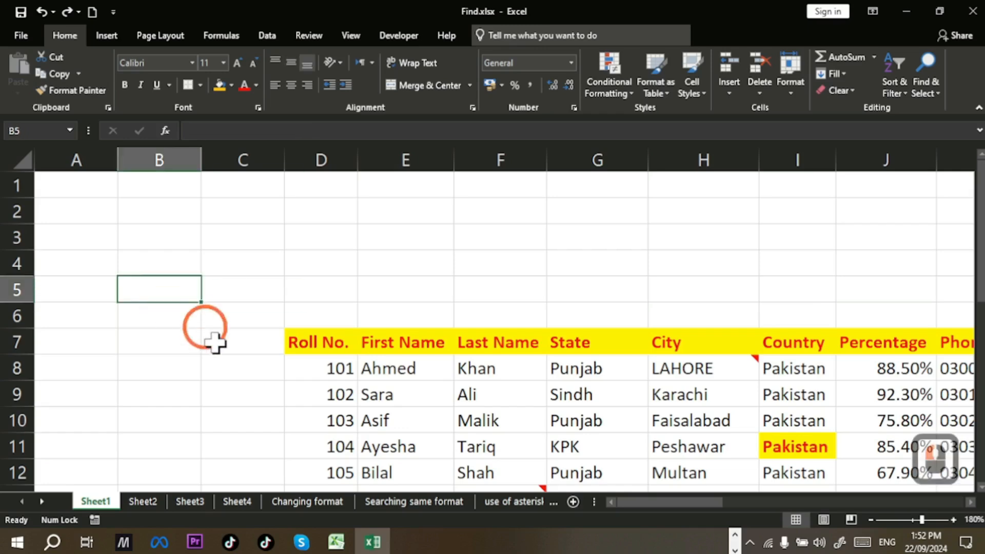
Step: Reopen Find and Replace, expand Options, and set Within to Workbook
key("ctrl+h")
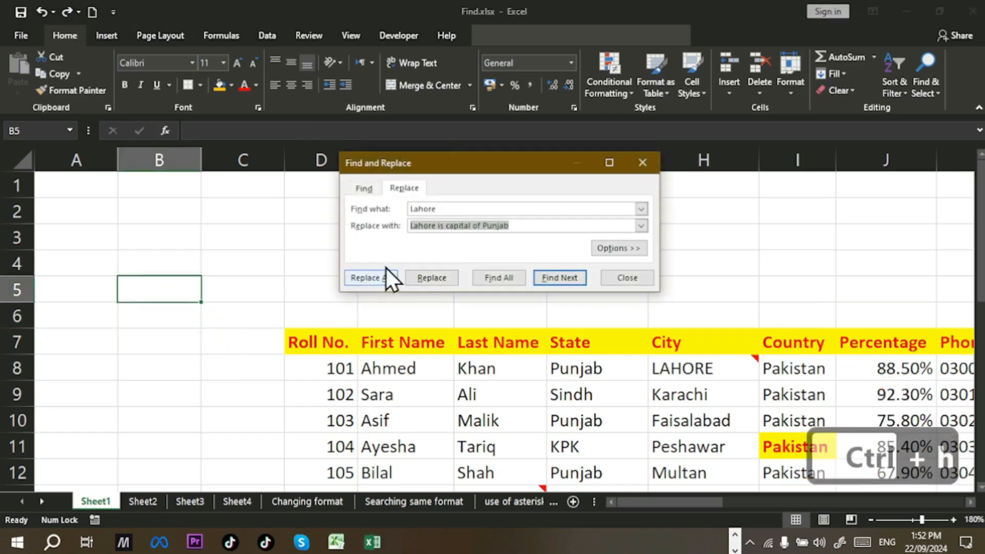
left_click(626, 249)
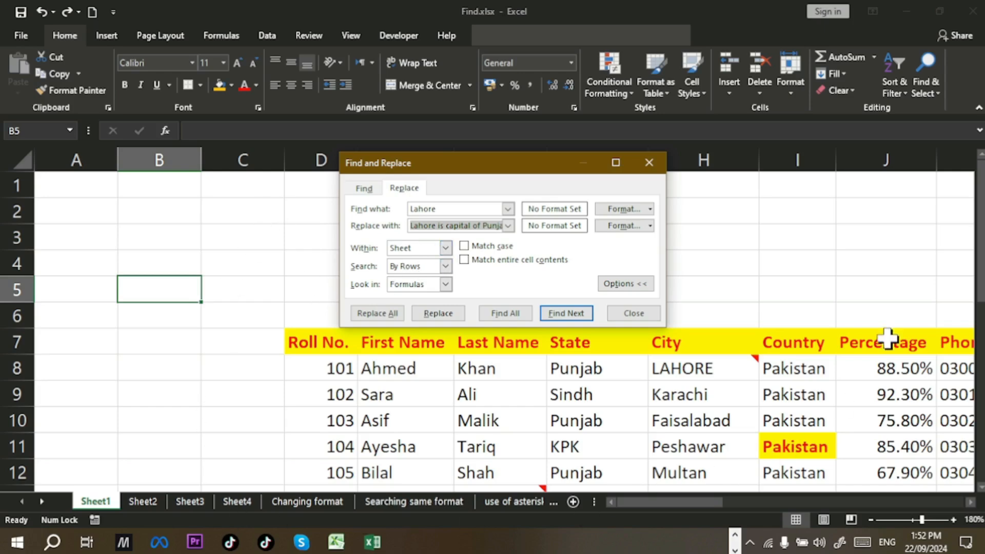
left_click(446, 248)
left_click(441, 267)
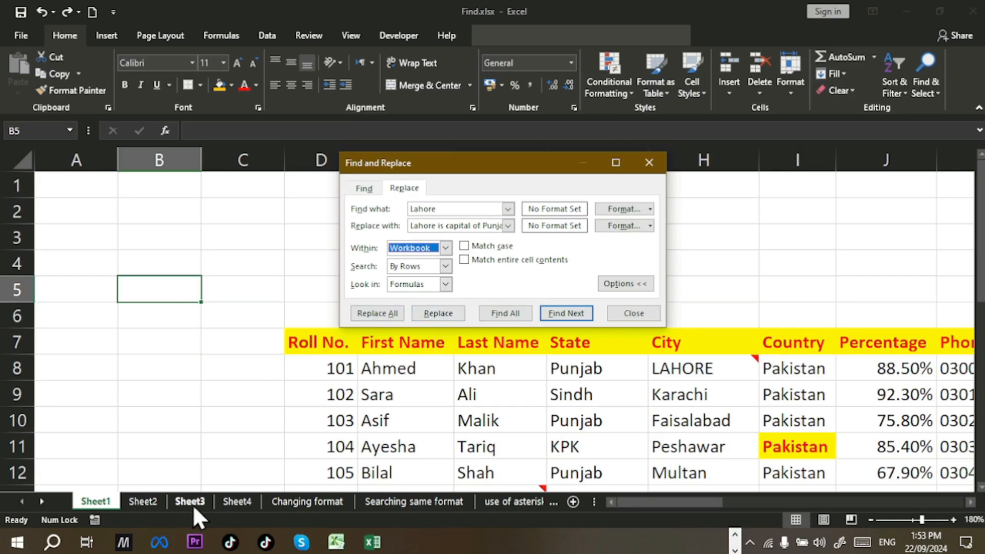
Step: Replace Lahore one by one starting at H8, through V8, V10, P11, V18, Z21, V25, H27 and V27
left_click(450, 317)
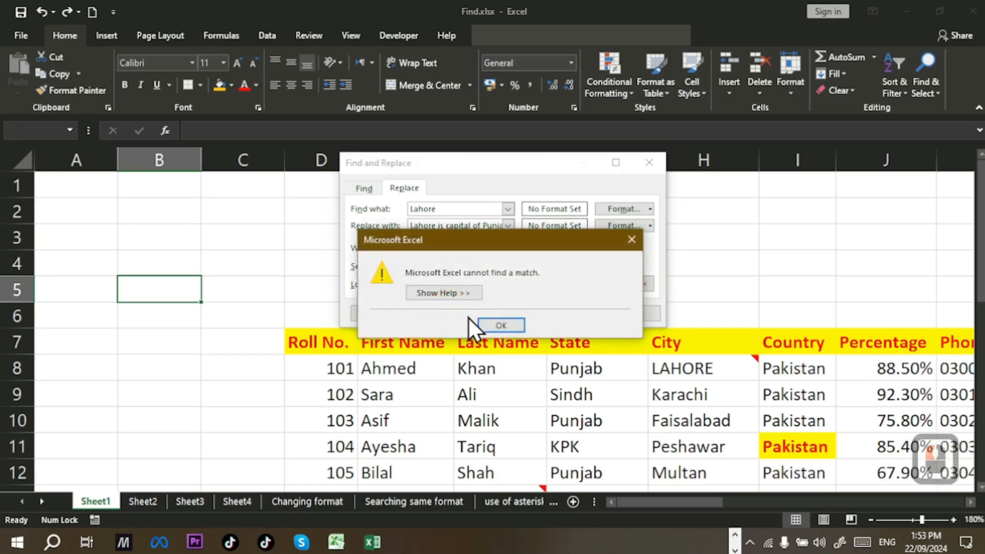
left_click(496, 324)
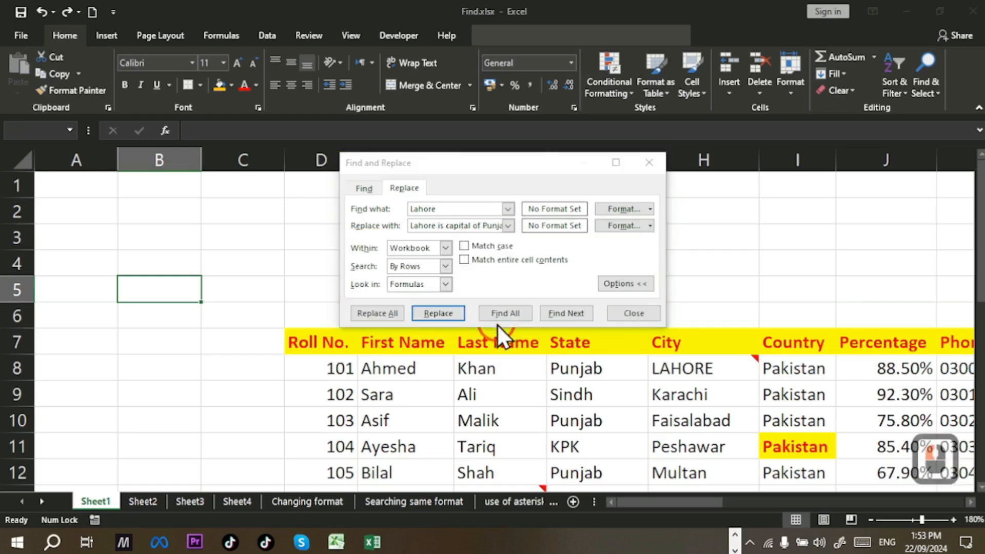
left_click(557, 309)
left_click(433, 313)
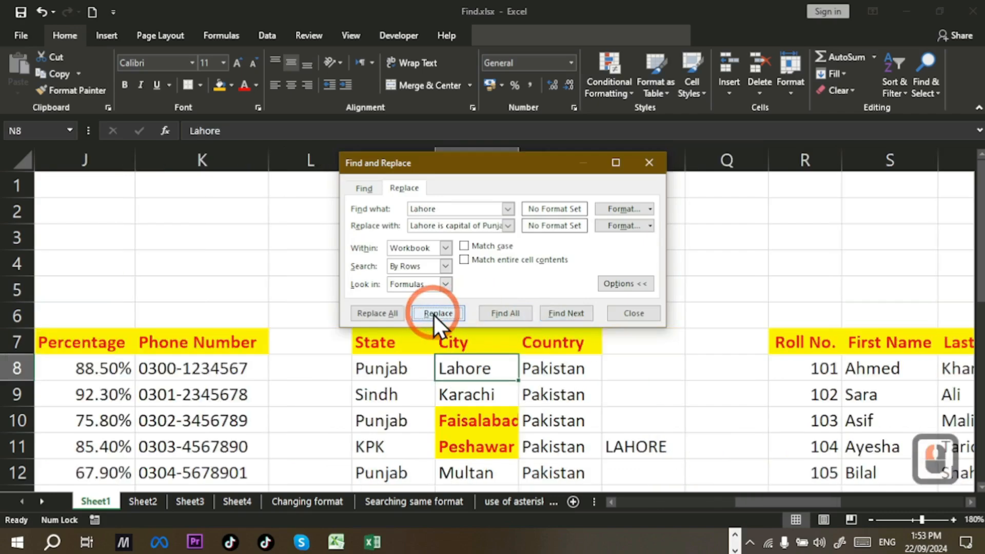
left_click(432, 313)
left_click(433, 313)
left_click(433, 313)
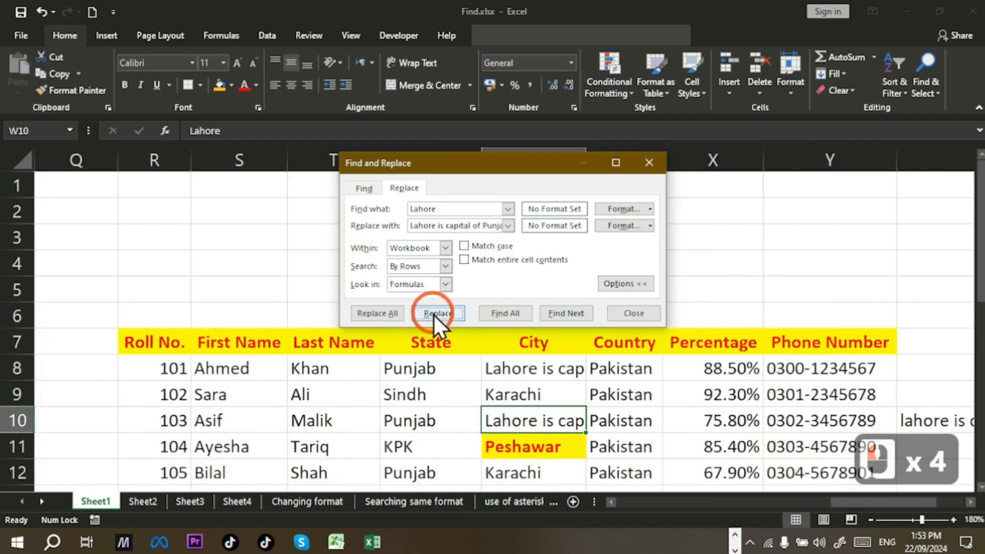
left_click(433, 313)
left_click(433, 313)
left_click(433, 309)
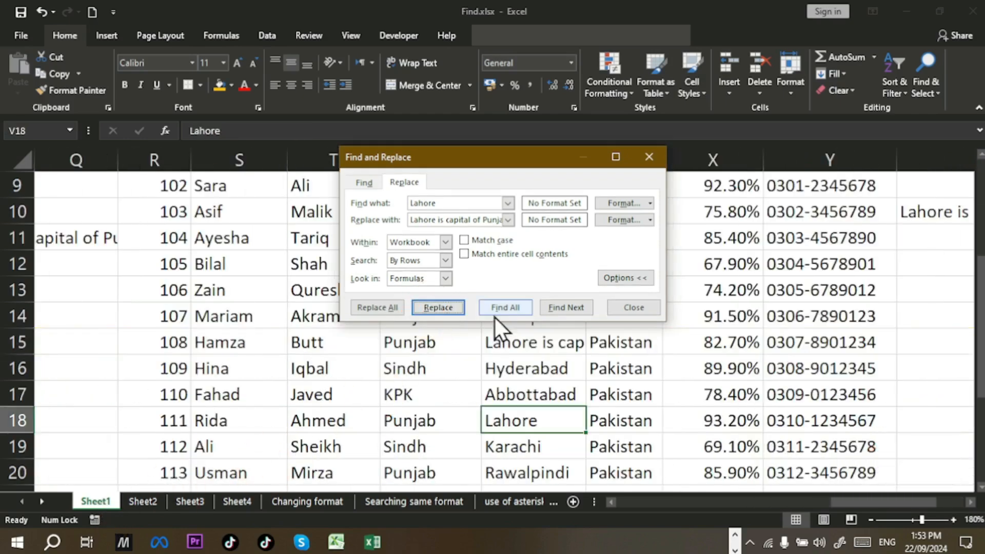
left_click(450, 312)
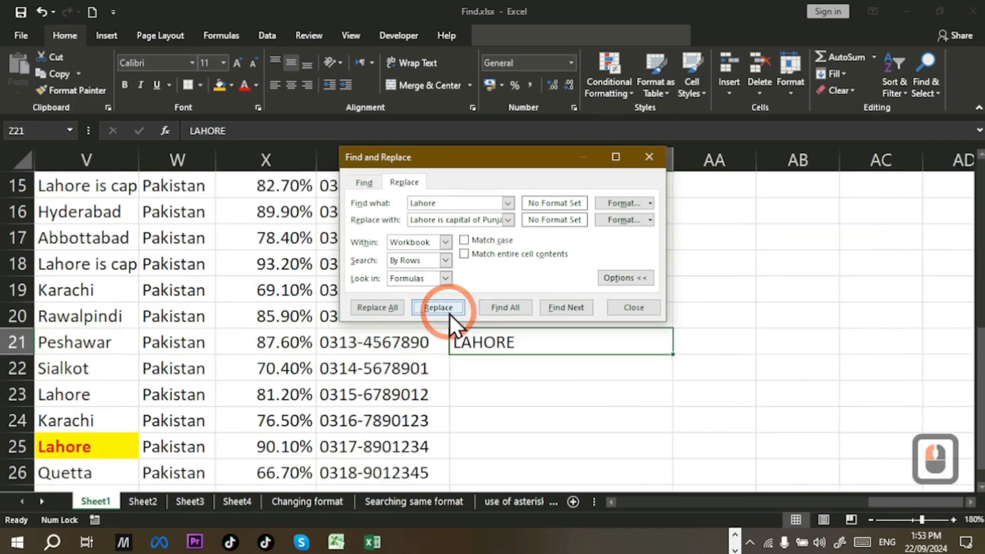
left_click(449, 313)
left_click(450, 312)
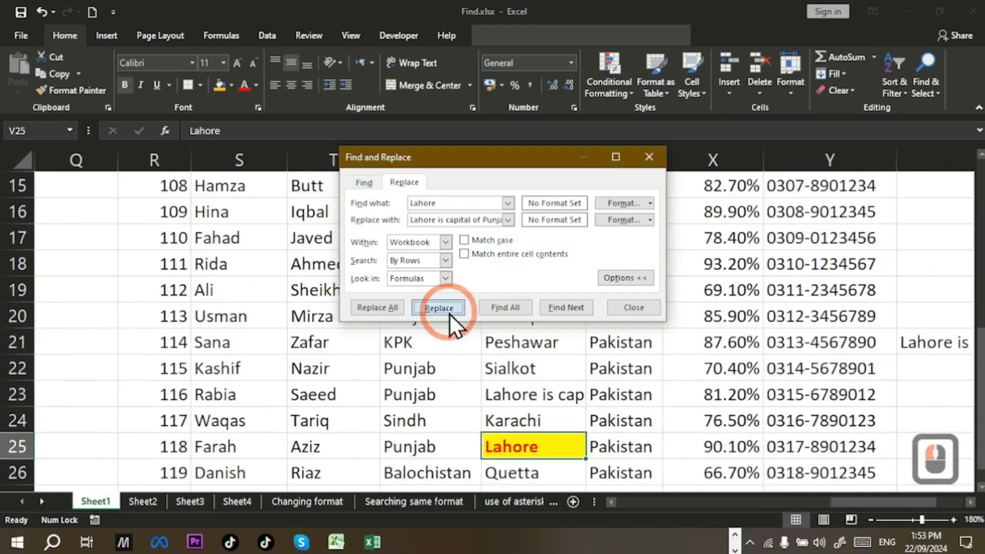
left_click(449, 313)
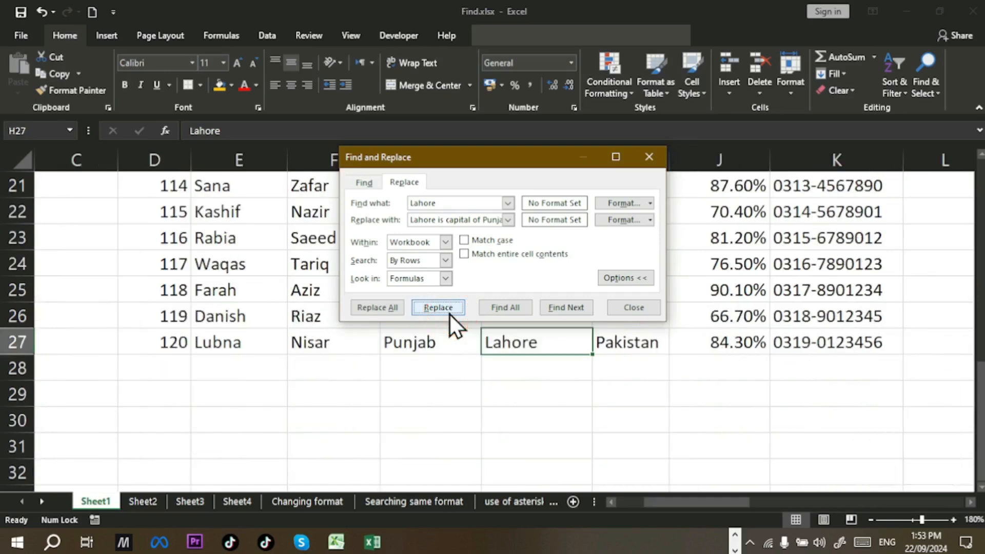
left_click(449, 313)
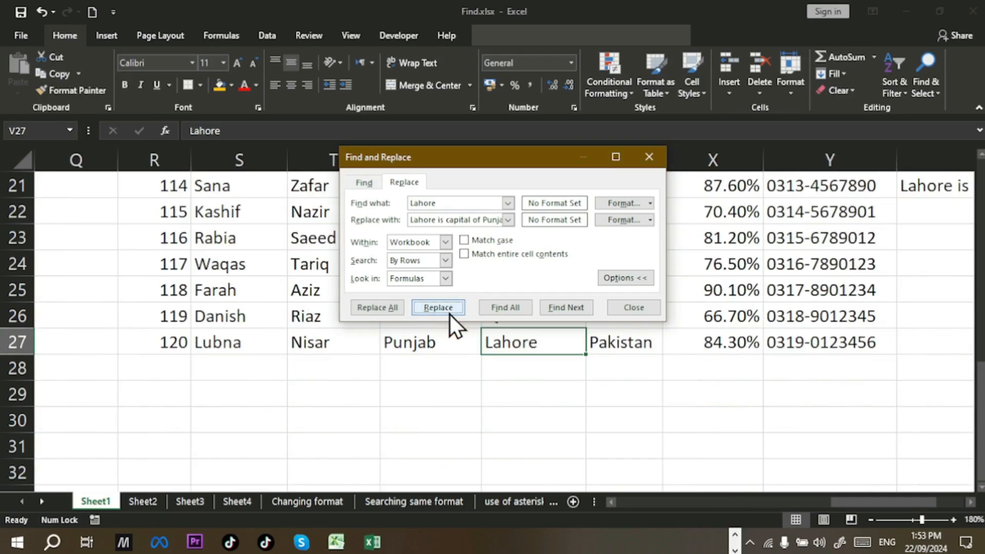
left_click(450, 313)
Step: Keep replacing matches individually (H8, N8, V8, V10, Z10 onward) until the search wraps back to H8
left_click(449, 313)
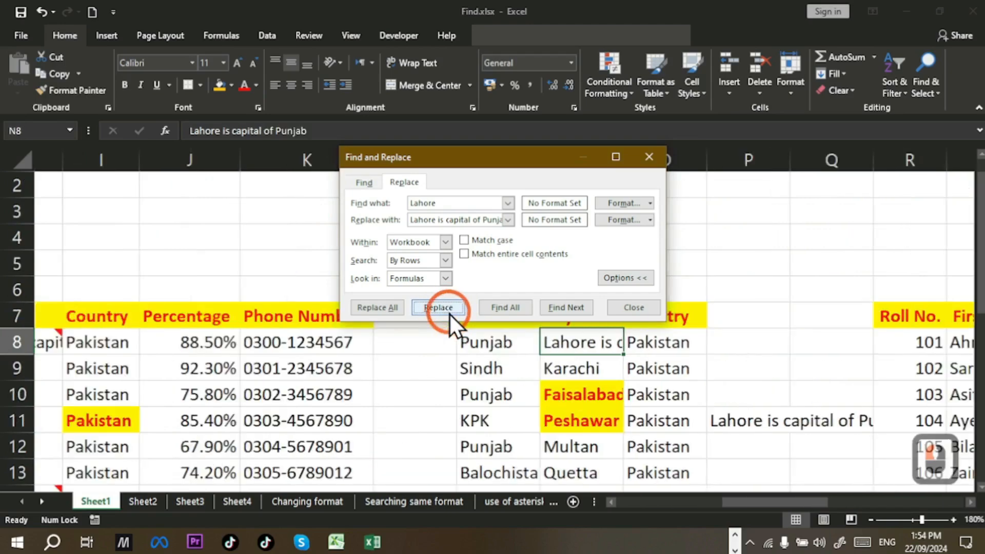
left_click(449, 313)
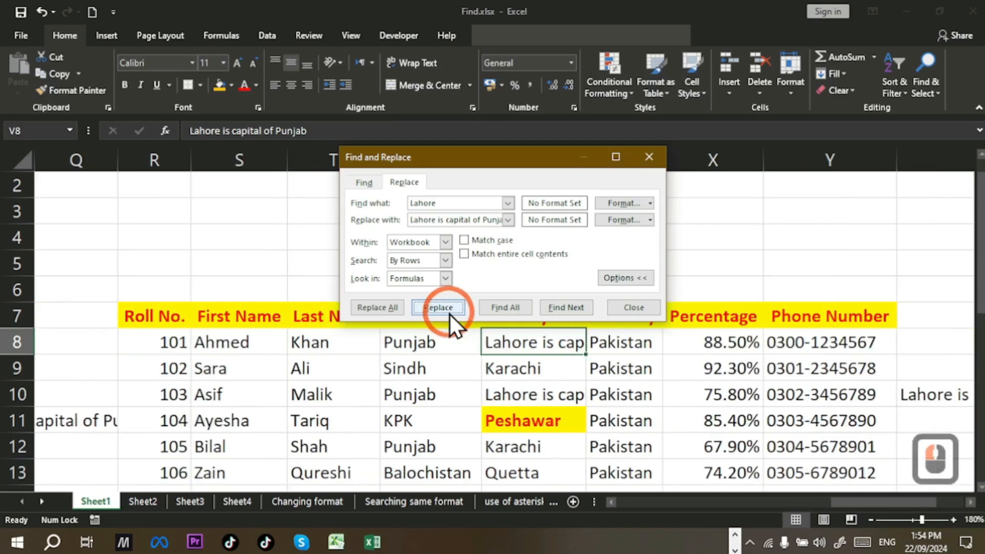
left_click(449, 313)
left_click(450, 313)
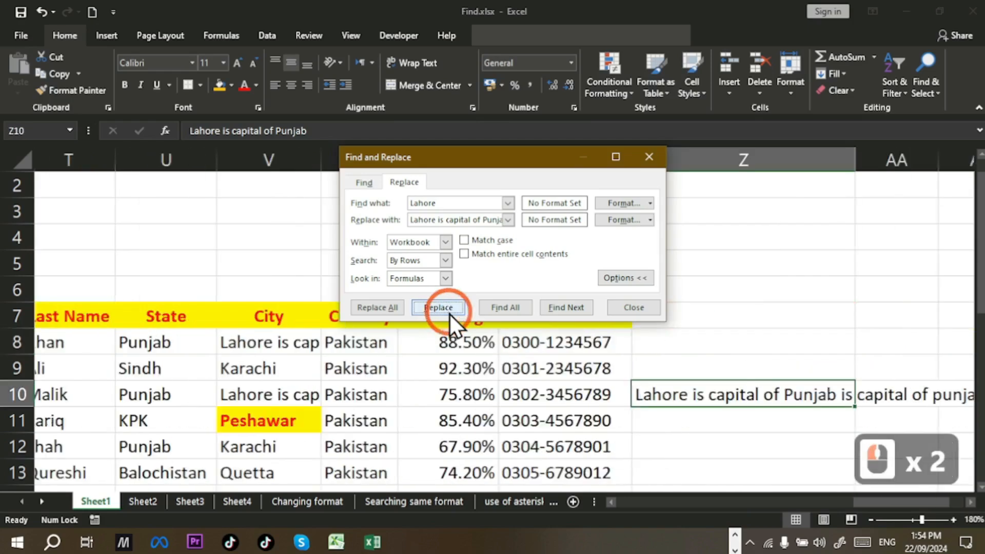
left_click(449, 313)
left_click(449, 313)
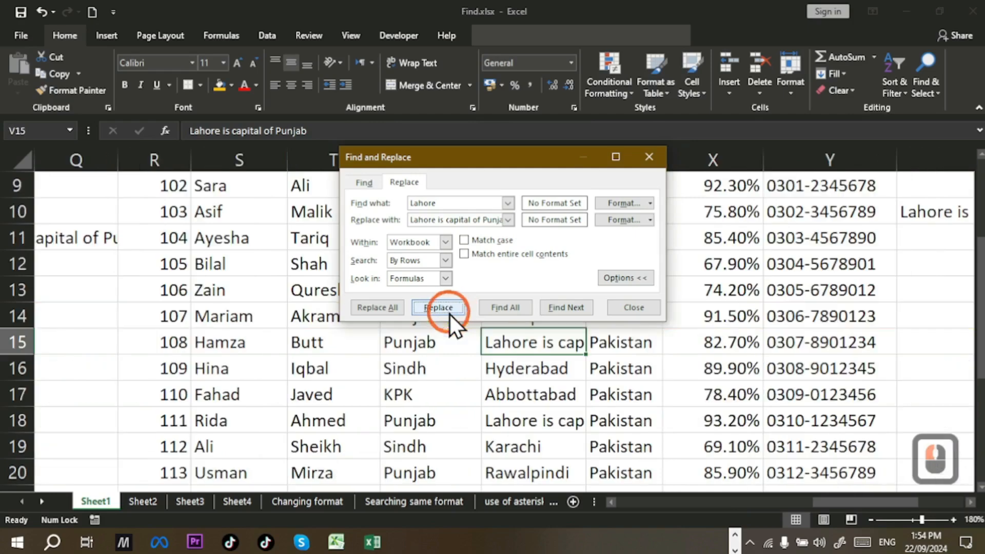
left_click(449, 313)
left_click(450, 312)
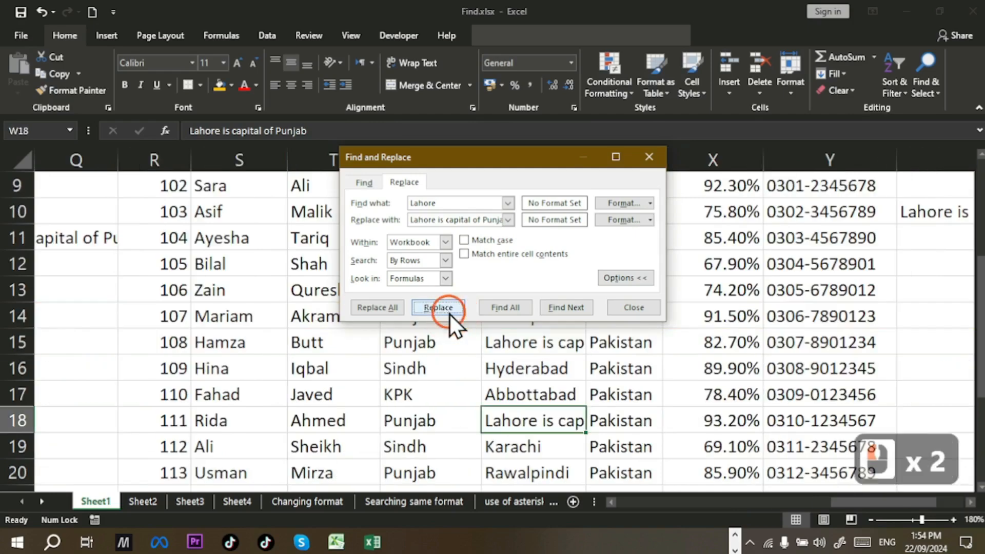
left_click(449, 313)
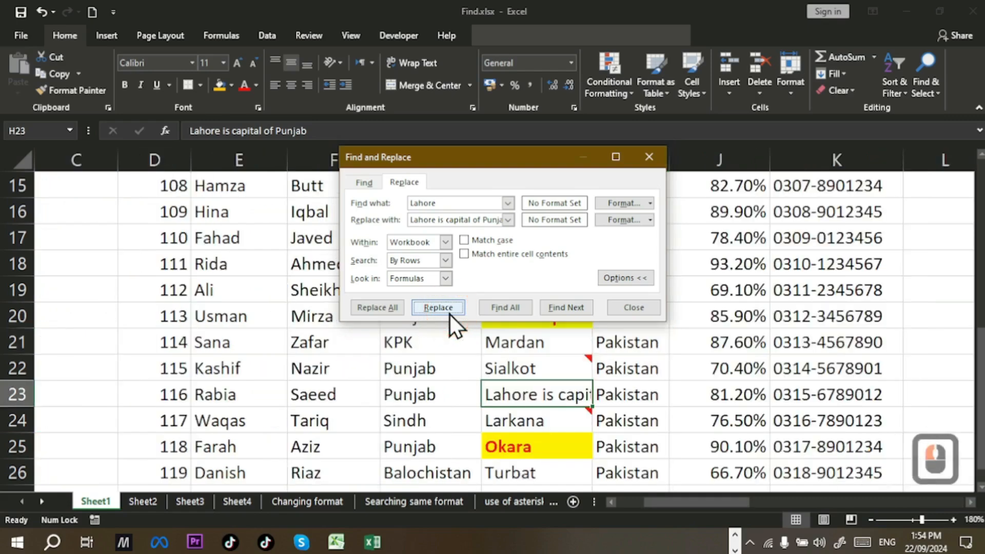
left_click(449, 313)
left_click(449, 313)
left_click(450, 313)
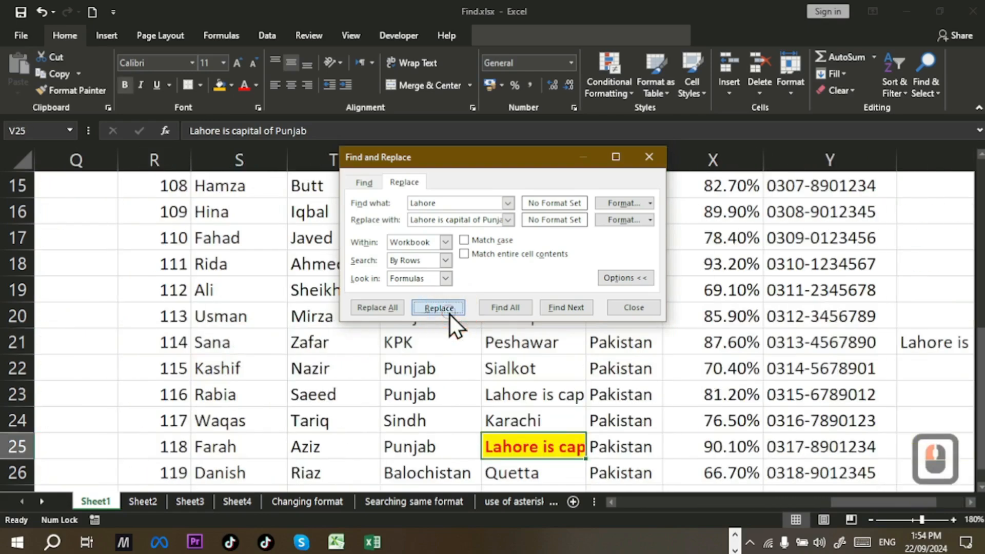
left_click(449, 313)
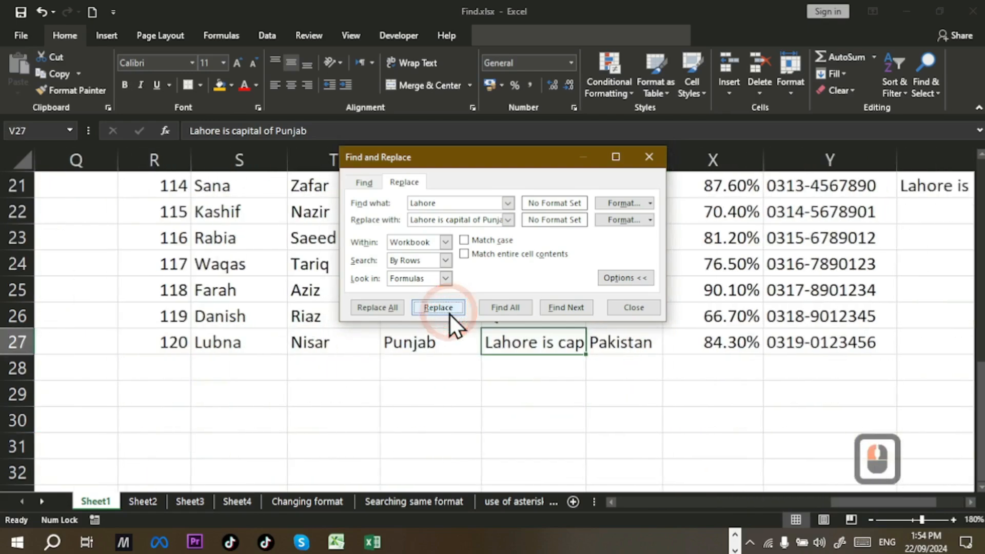
left_click(449, 312)
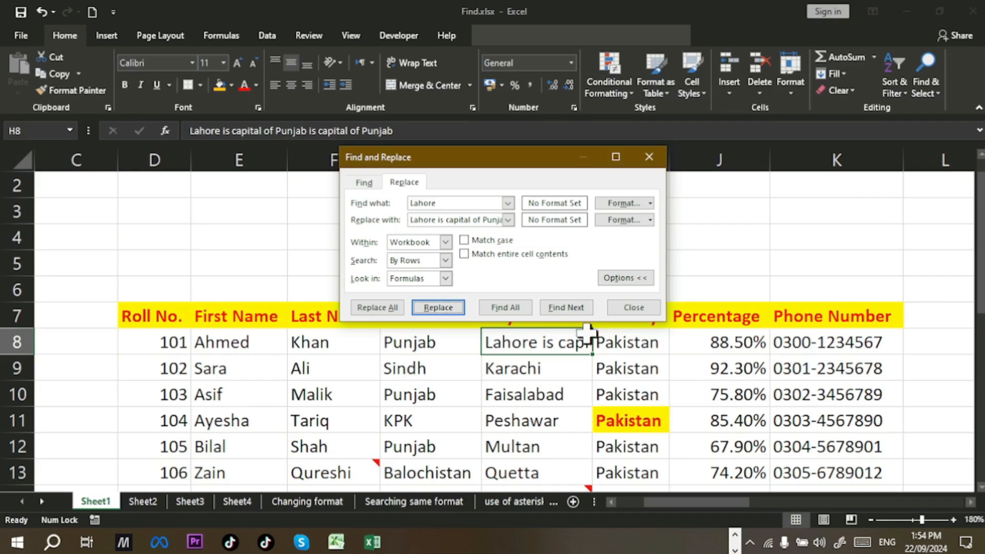
Step: Close Find and Replace and undo the replacements until H8 reads LAHORE
left_click(655, 312)
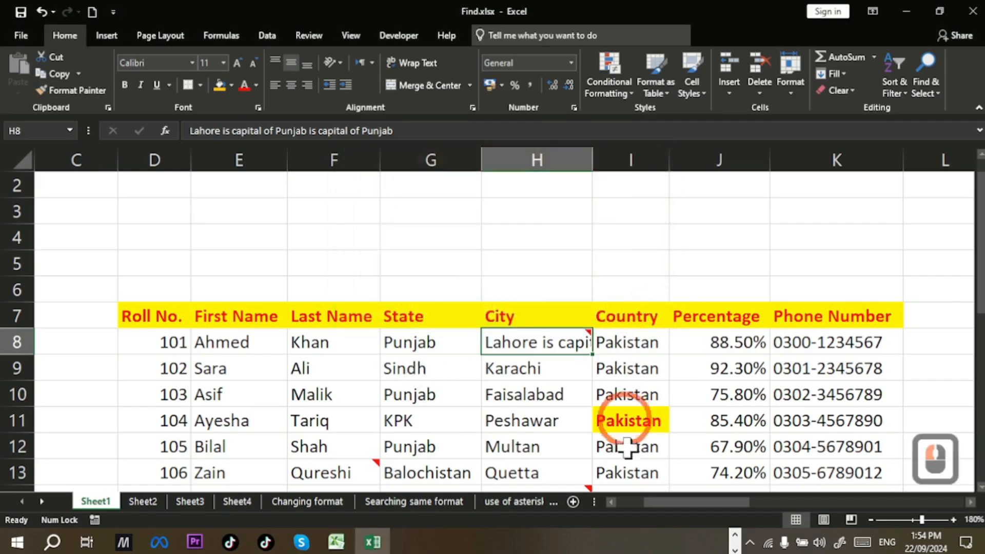
key("ctrl+z")
key("ctrl+z")
key("ctrl+z")
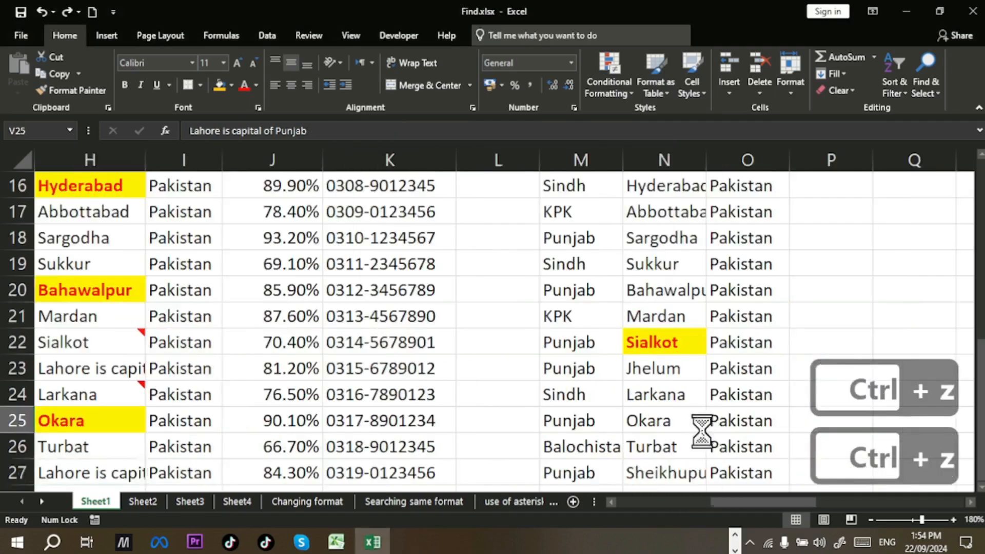
key("ctrl+z")
key("ctrl+z")
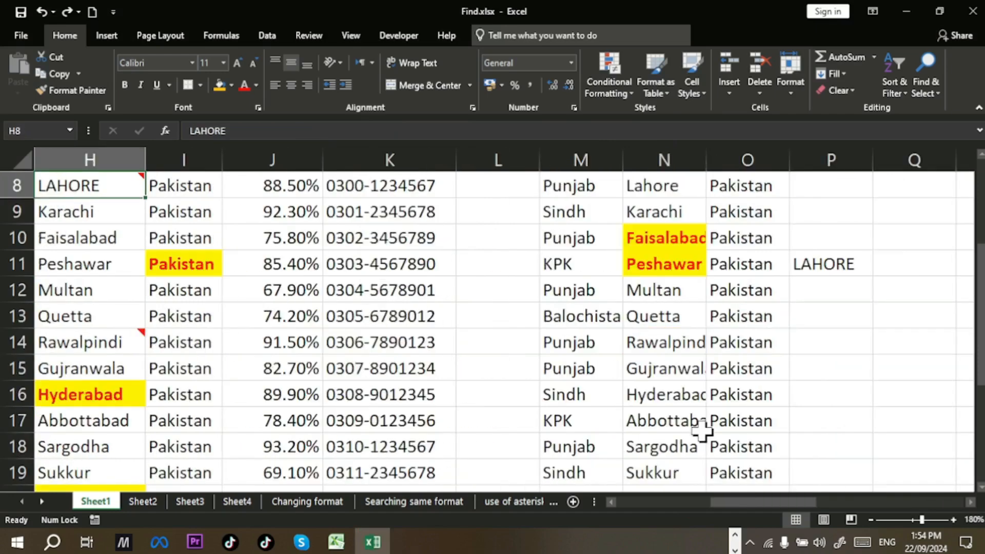
key("ctrl+z")
key("ctrl+z")
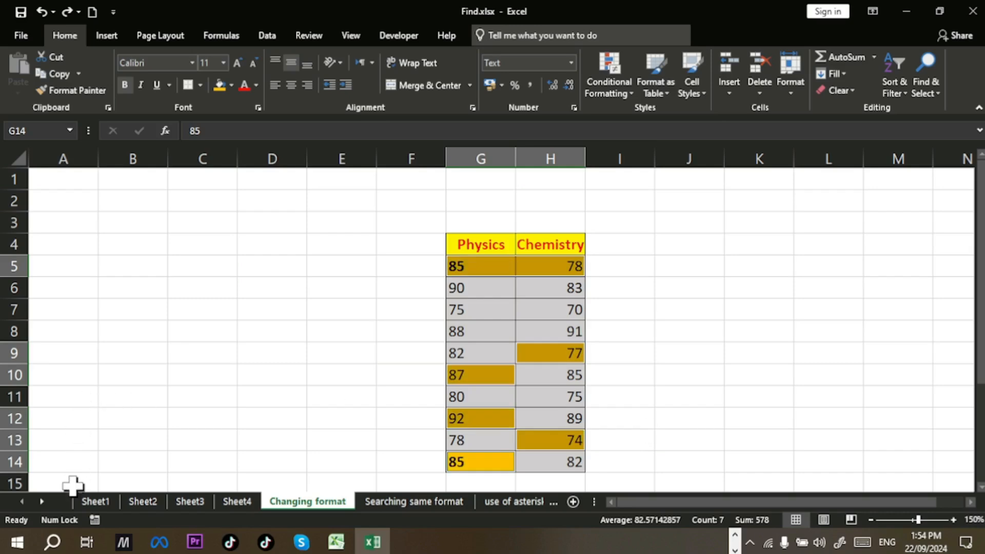
Step: Return to Sheet1, scroll to the top and select B3
left_click(96, 500)
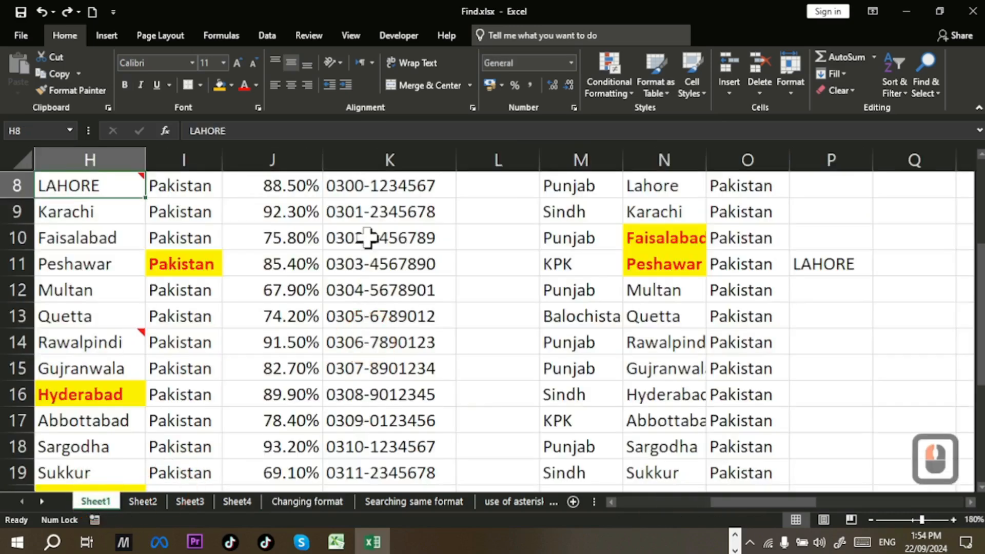
left_click_drag(741, 500, 637, 500)
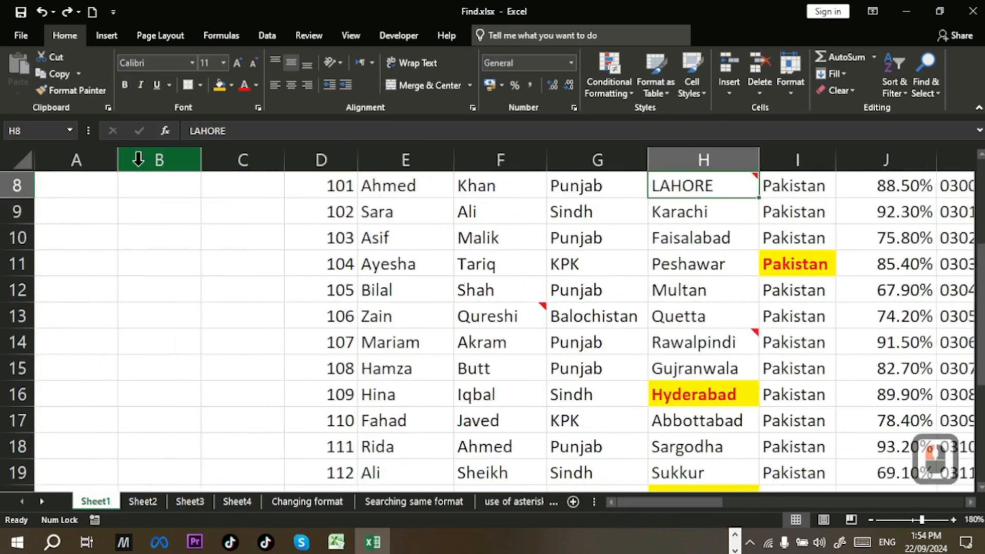
scroll(144, 200, "up", 2)
scroll(144, 200, "up", 1)
left_click(159, 238)
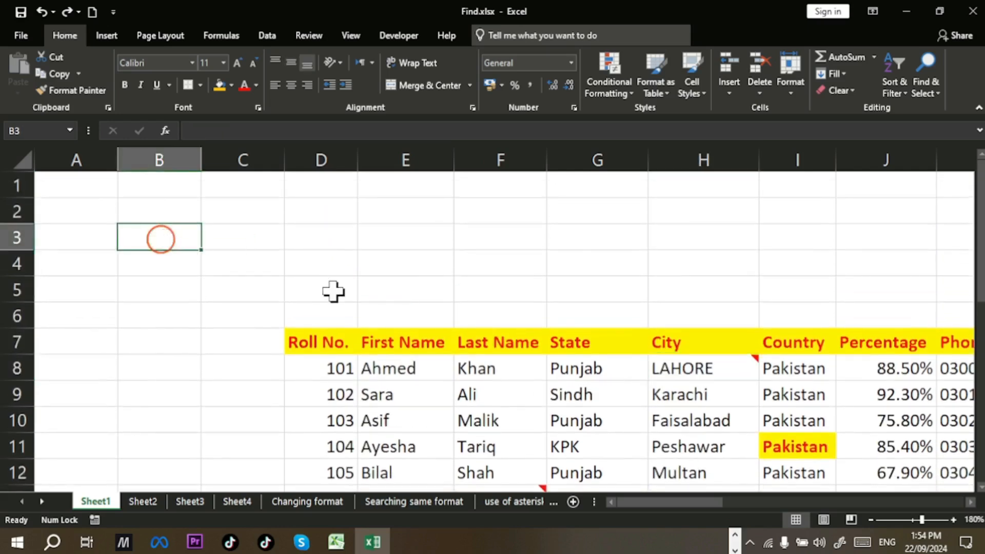
key("ctrl+h")
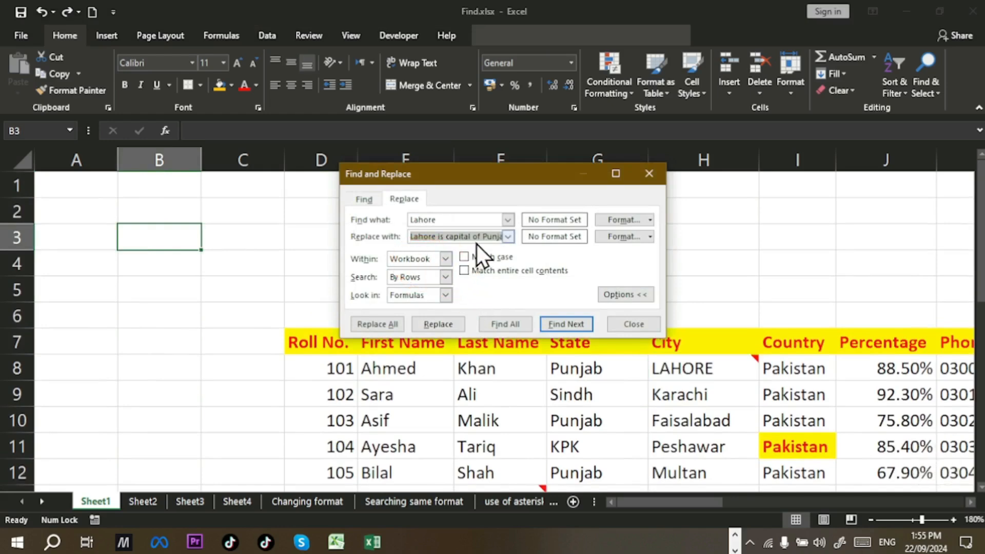
left_click(396, 328)
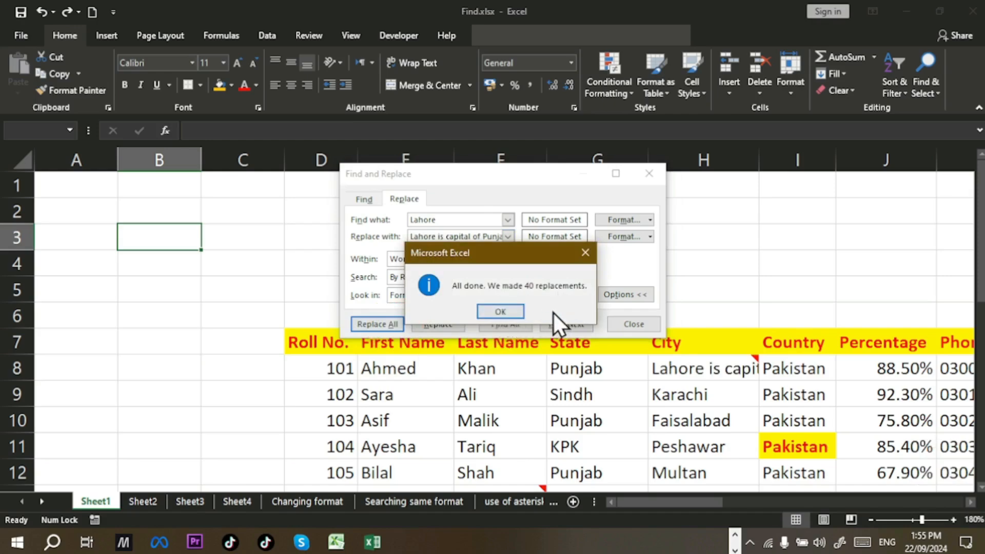
left_click(513, 312)
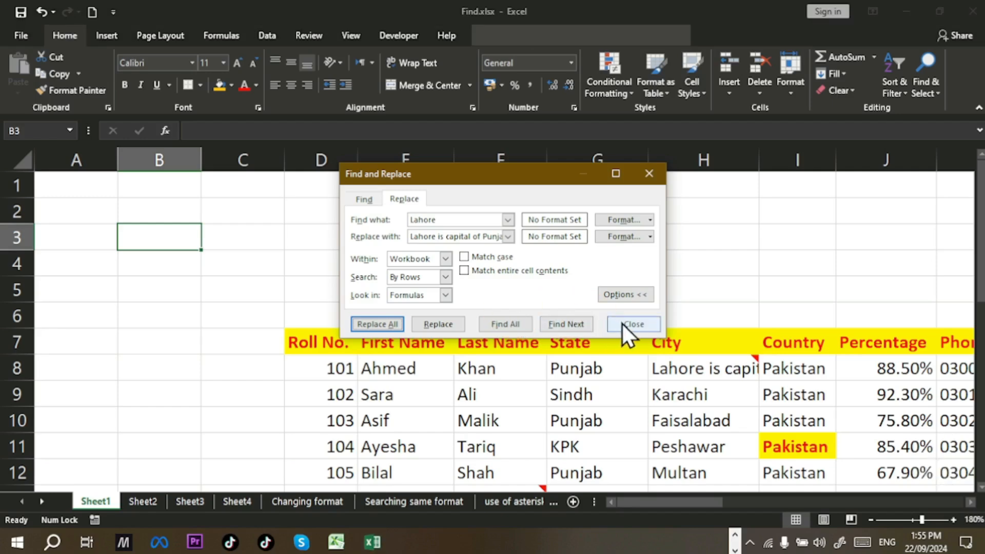
left_click(622, 324)
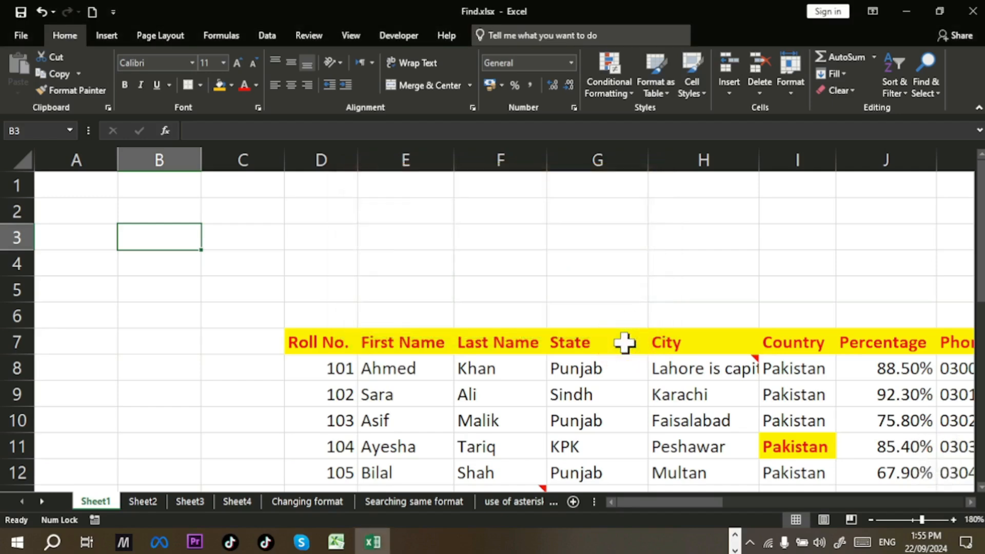
key("ctrl+z")
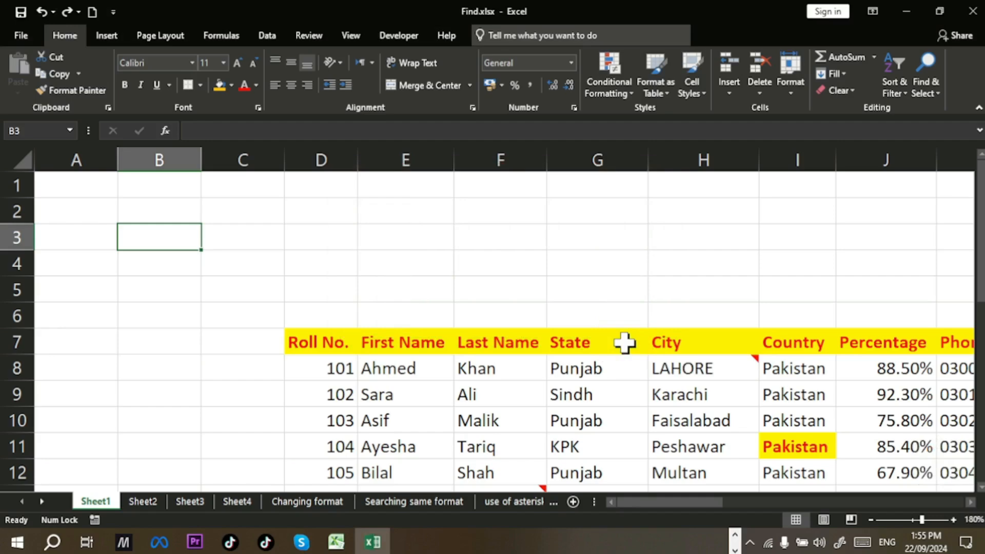
Step: Replace All Lahore within Sheet only (14 replacements), undo it, then reopen Find and Replace
key("ctrl+h")
left_click(444, 275)
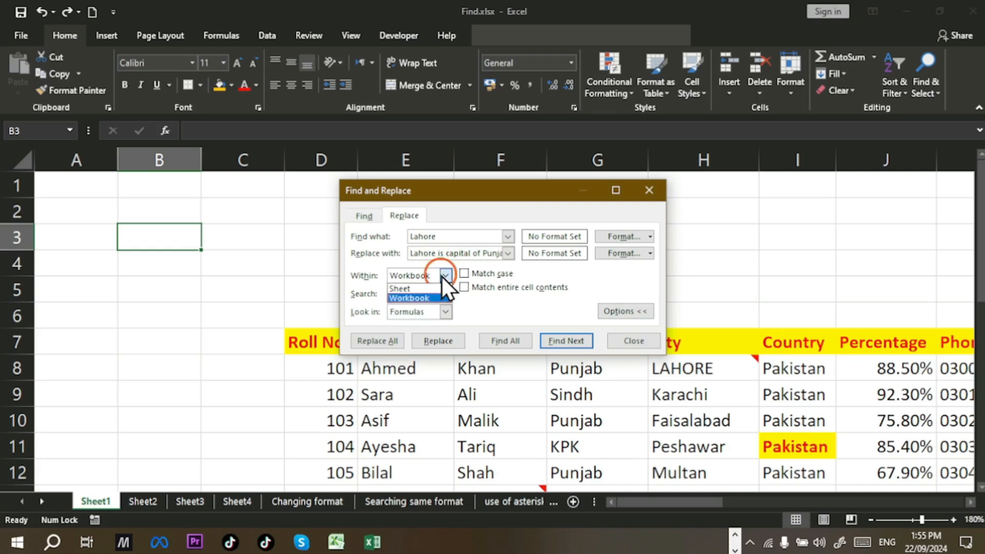
left_click(429, 288)
left_click(395, 339)
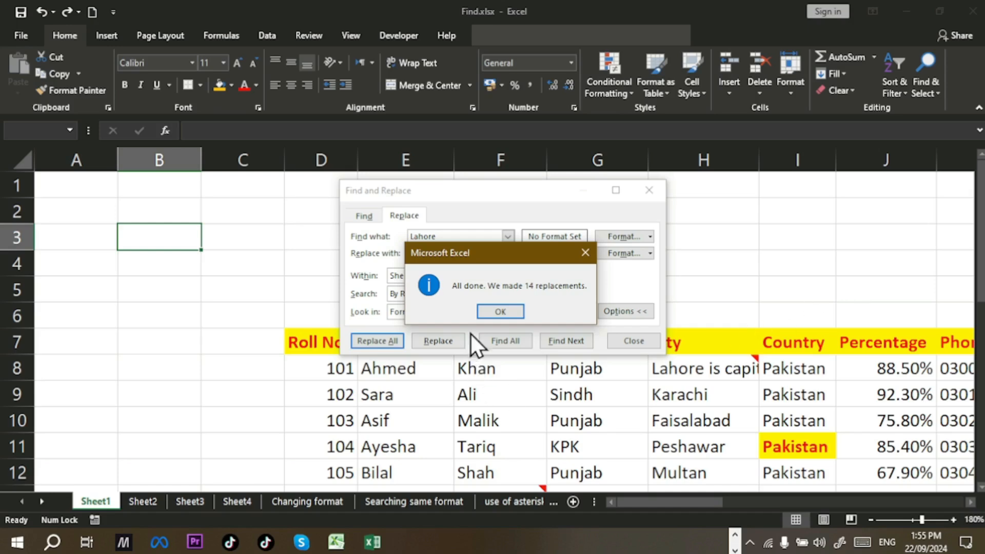
left_click(492, 313)
left_click(630, 342)
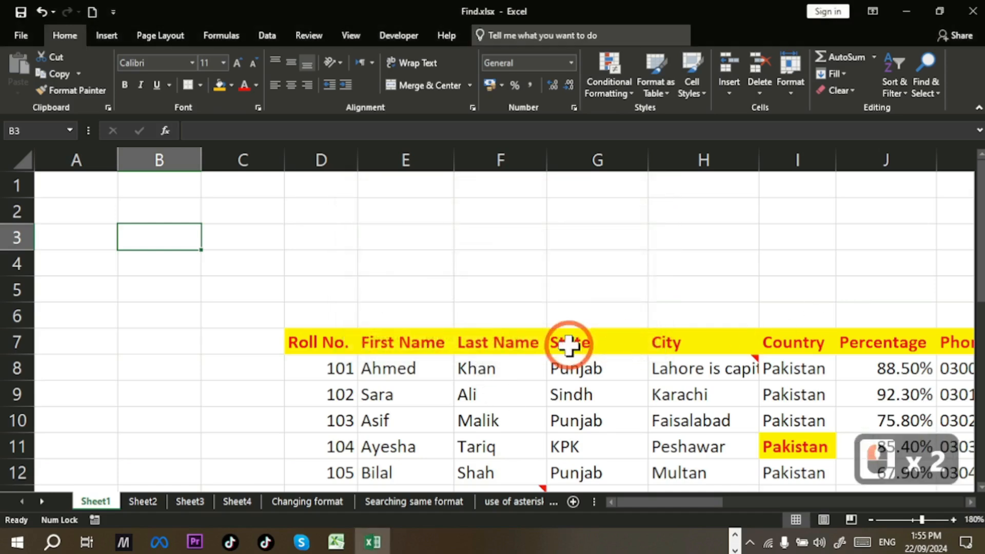
key("ctrl+z")
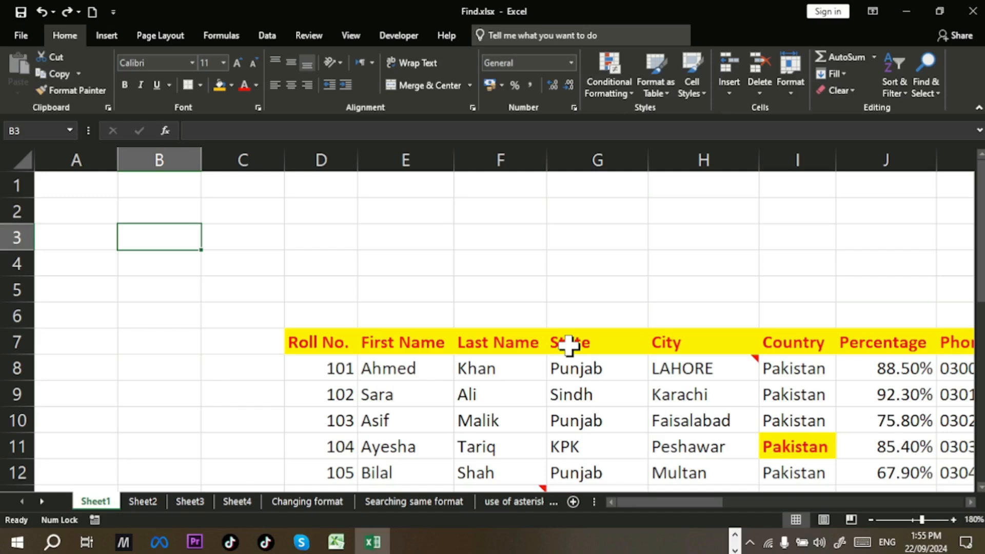
key("ctrl+h")
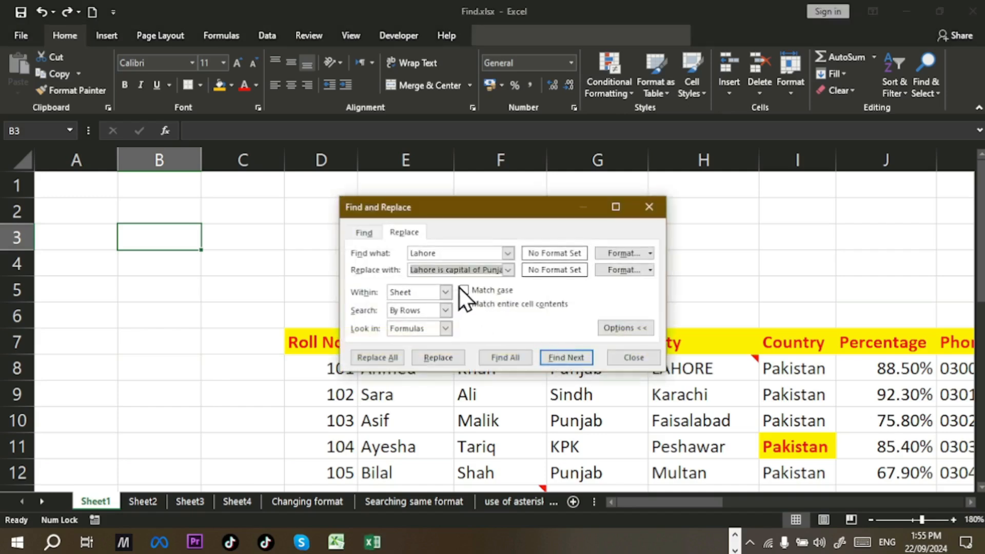
Step: Replace all 40 Lahore entries workbook-wide with 'Lahore is capital of Punjab', then check H8 and Sheet2
left_click(446, 292)
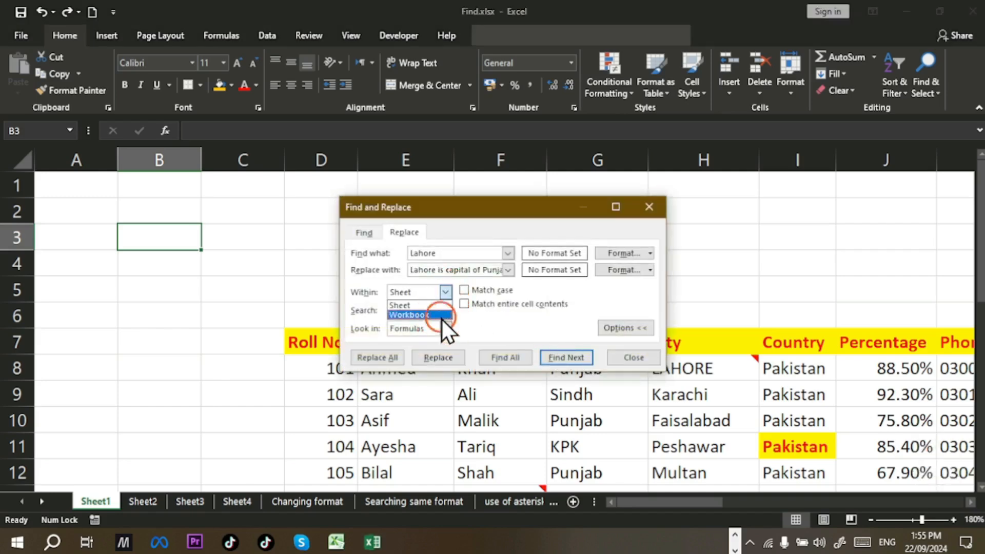
left_click(441, 316)
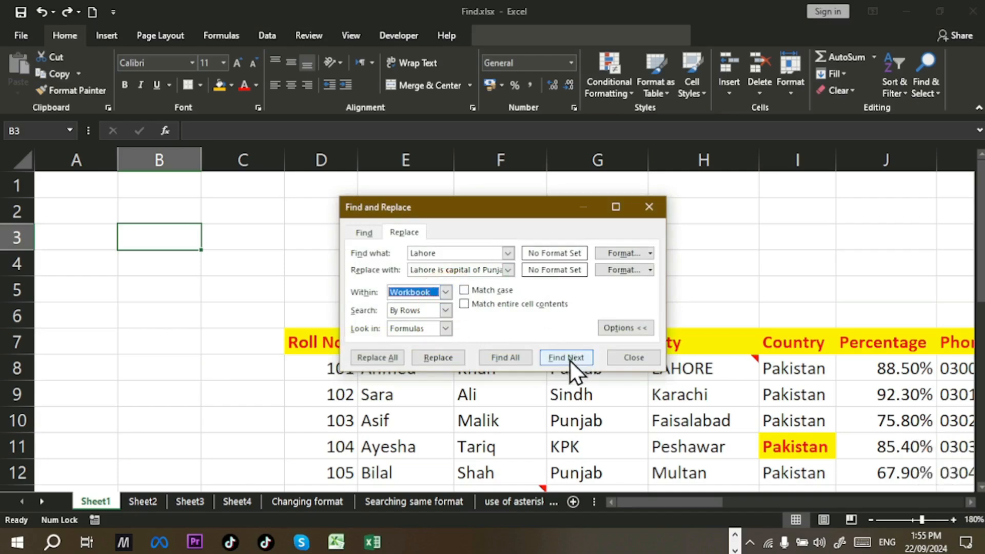
left_click(371, 359)
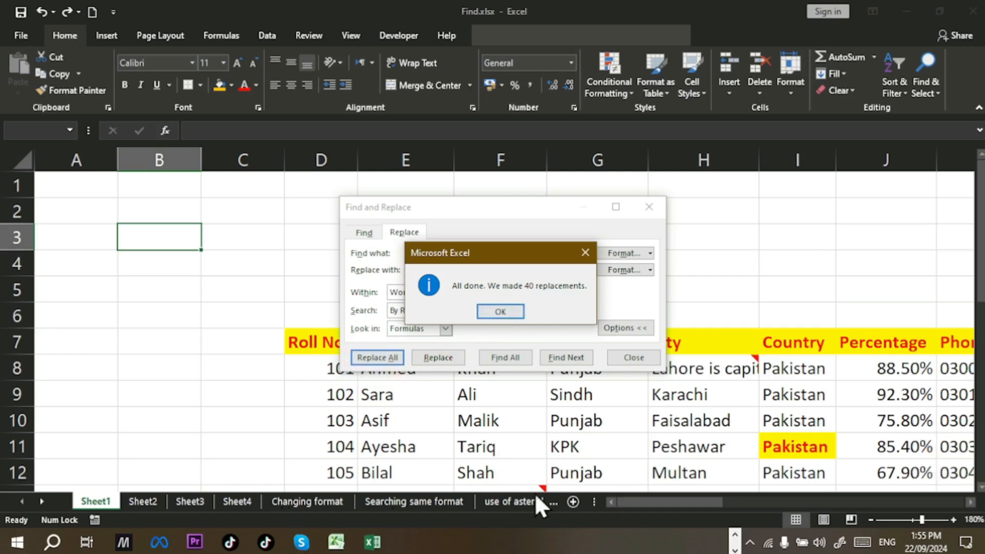
left_click(513, 311)
left_click(623, 358)
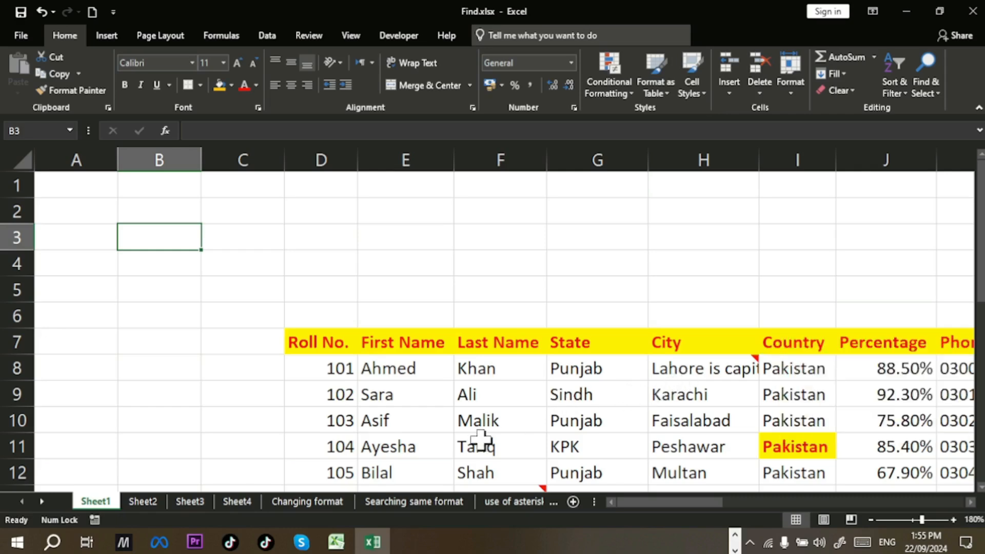
left_click(717, 367)
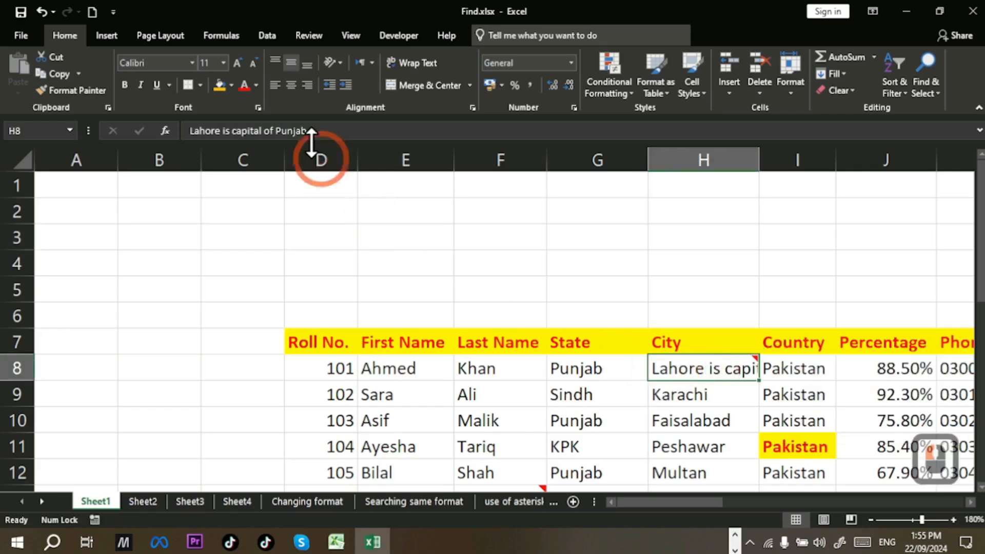
left_click(141, 497)
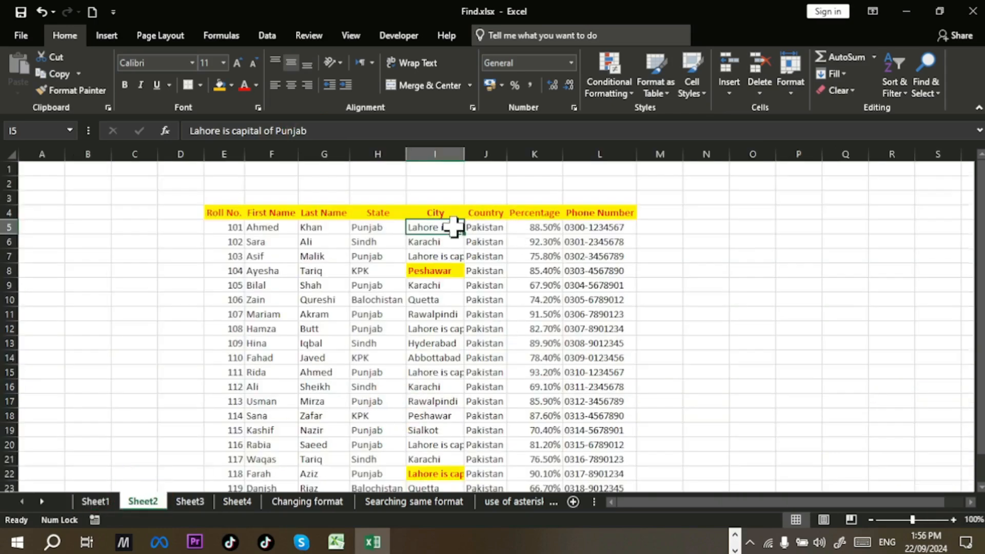
Step: Verify I5 and I7, look through Sheet3, Sheet4 and the other sheets, then return to Sheet1
left_click(450, 226)
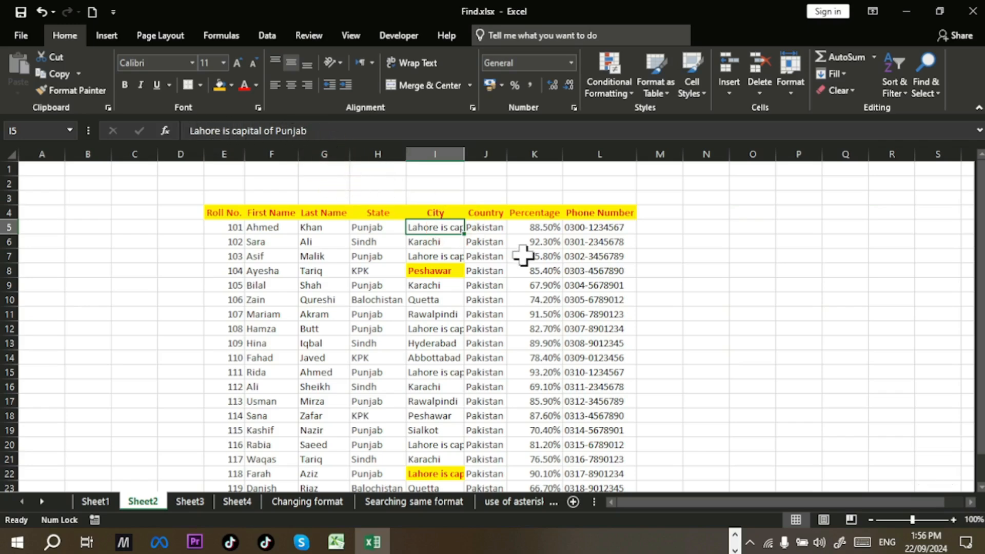
left_click(458, 254)
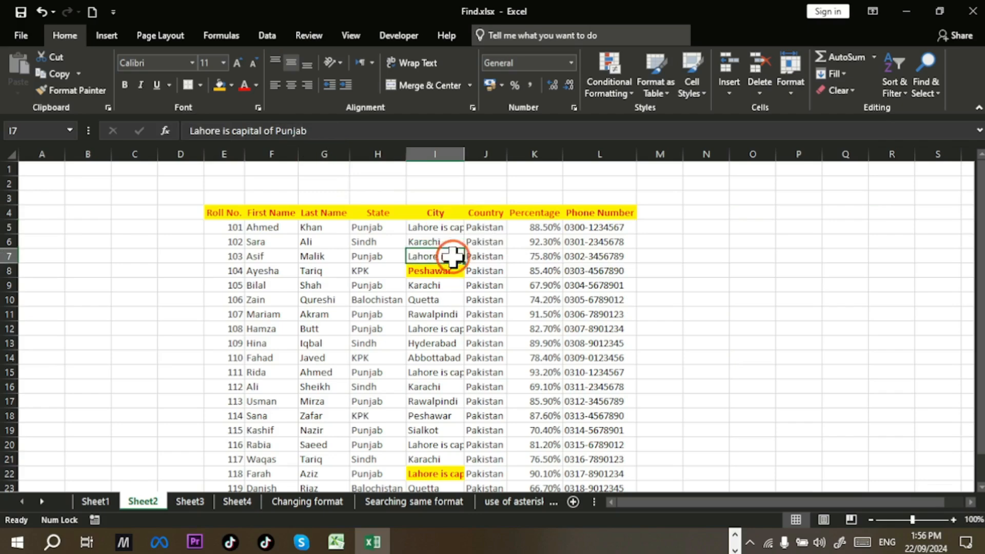
left_click(197, 501)
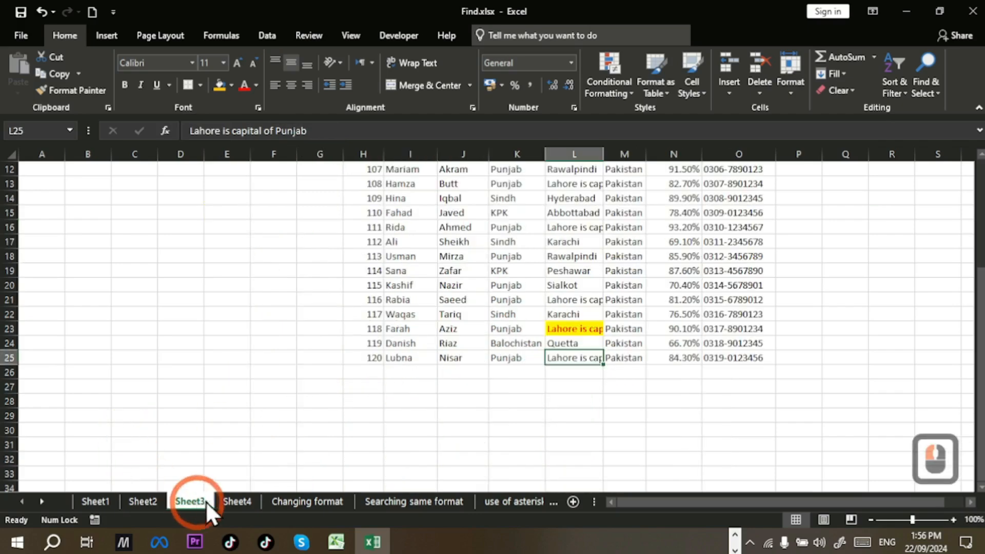
left_click(247, 500)
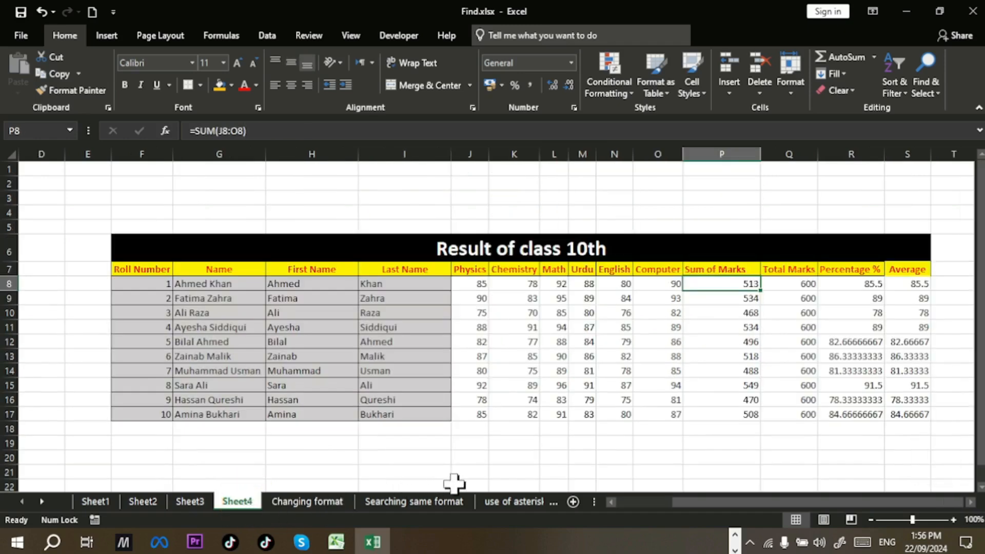
left_click(438, 501)
left_click(509, 508)
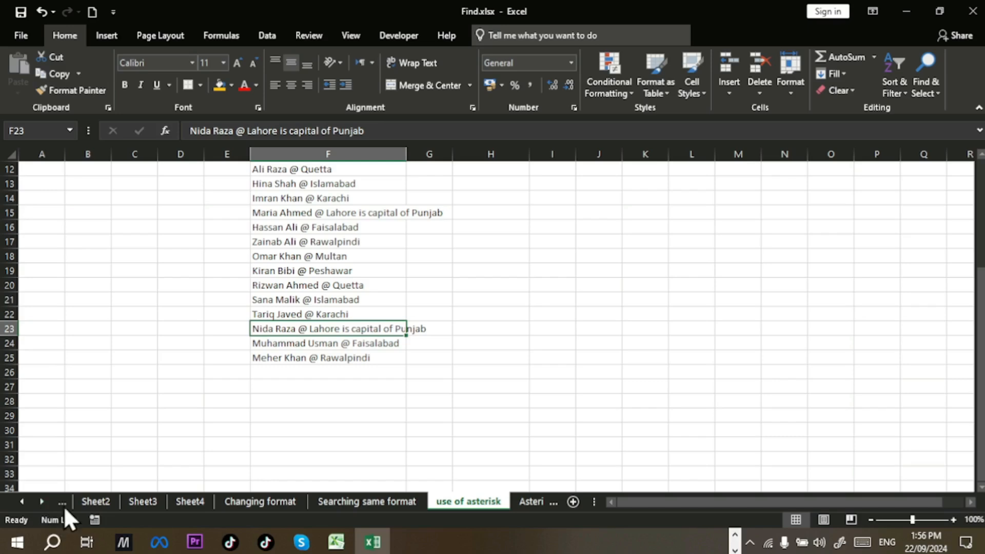
left_click(21, 501)
left_click(21, 501)
left_click(21, 502)
left_click(22, 502)
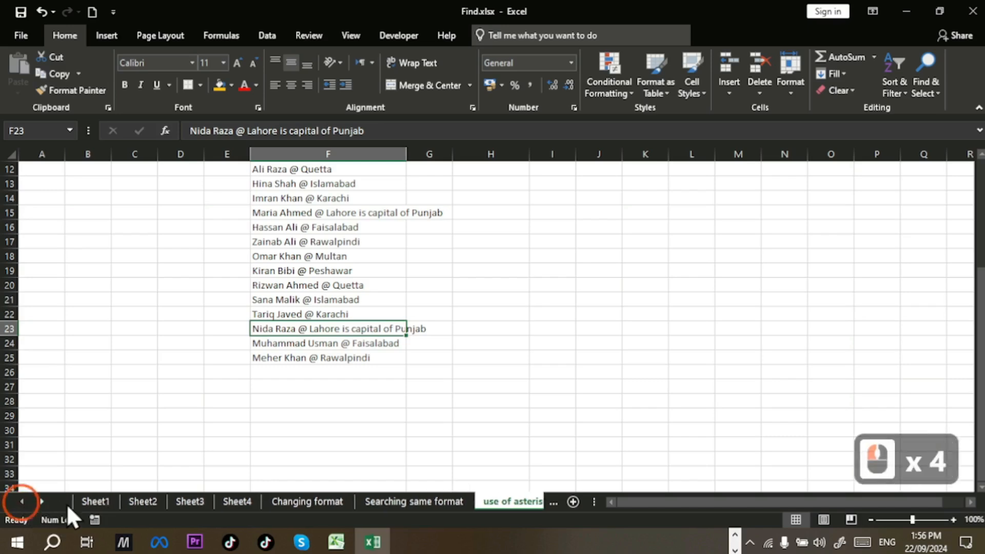
left_click(100, 500)
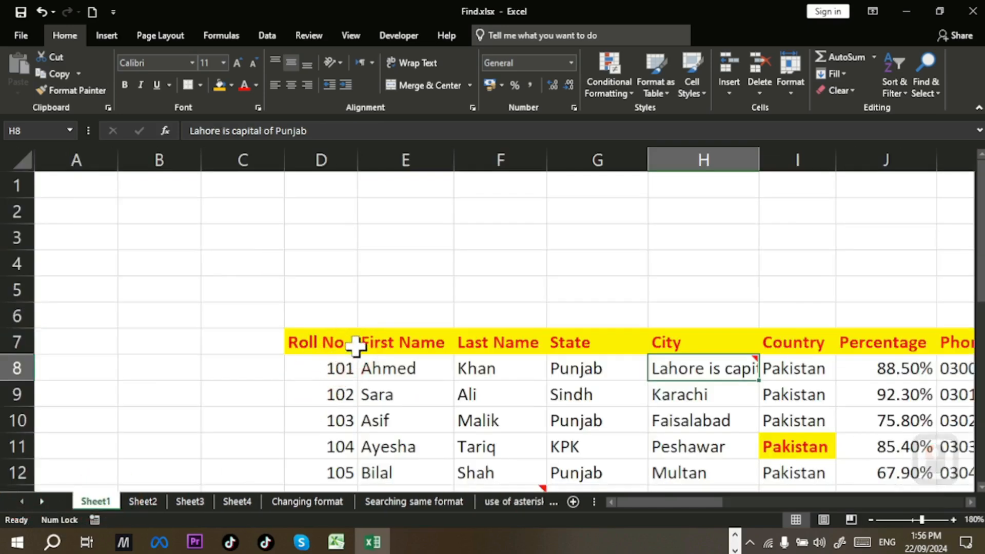
Step: Undo the H8 change and set Find and Replace to search Within: Sheet
key("ctrl+z")
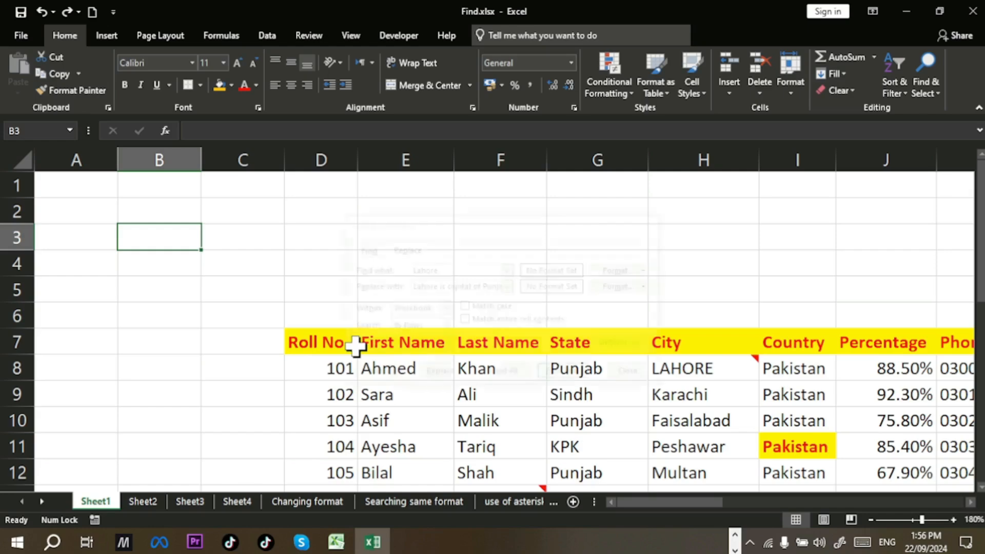
key("ctrl+h")
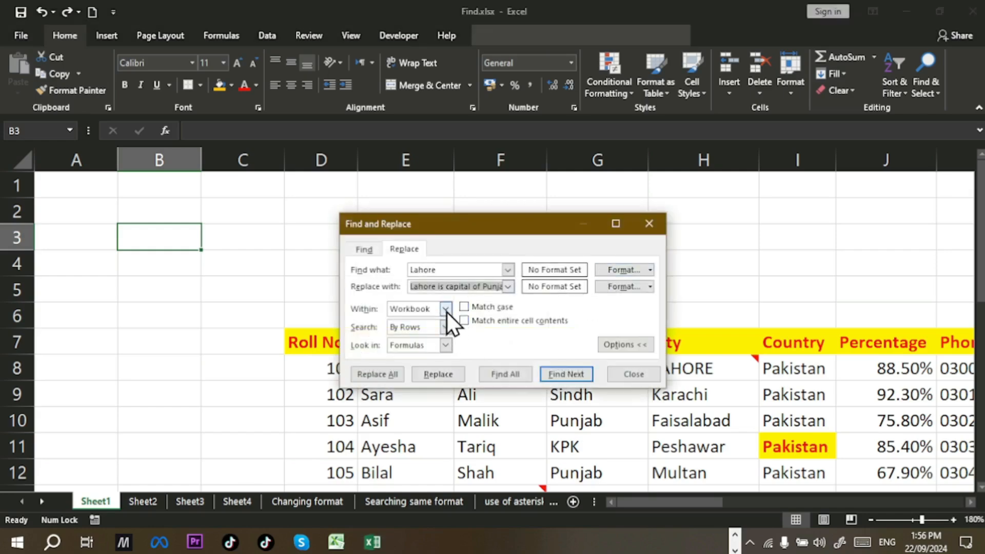
left_click(446, 309)
left_click(441, 322)
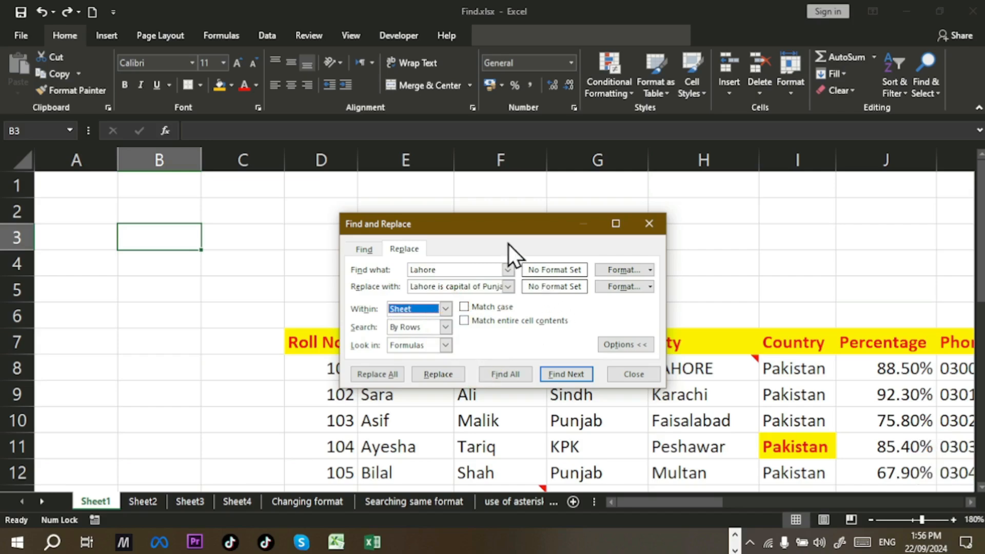
left_click_drag(500, 233, 496, 126)
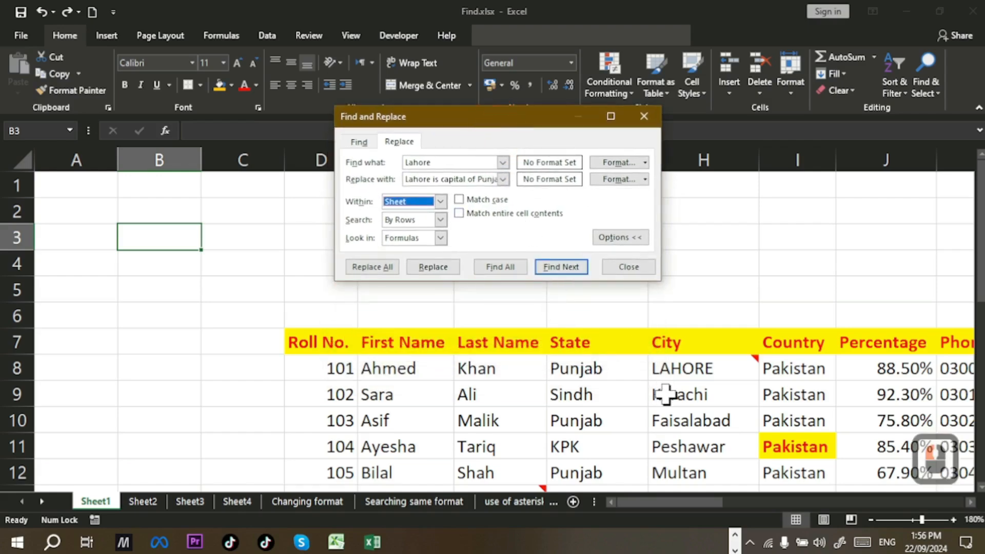
left_click_drag(711, 503, 959, 510)
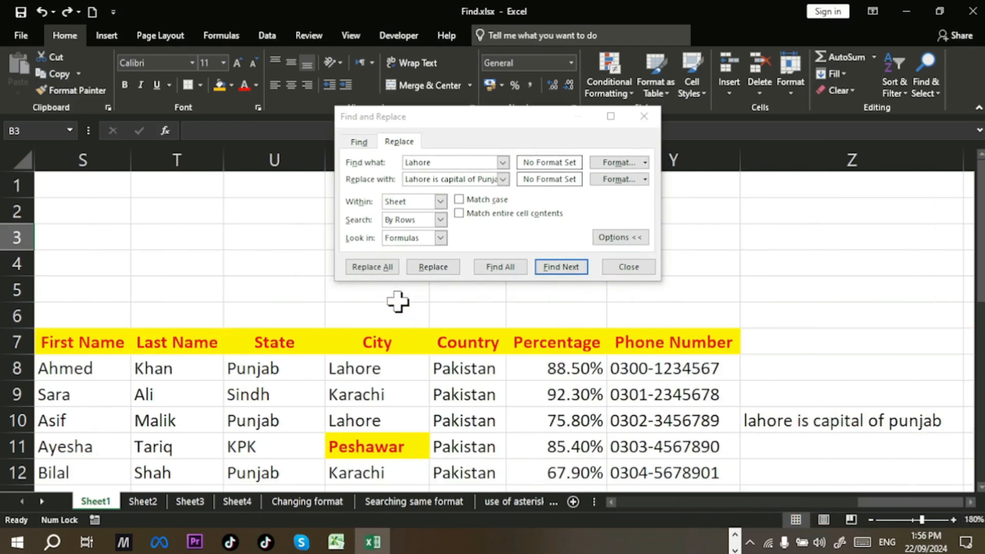
Step: Replace all 14 Lahore entries on Sheet1, autofit column Z, then close and undo the width change
left_click(375, 266)
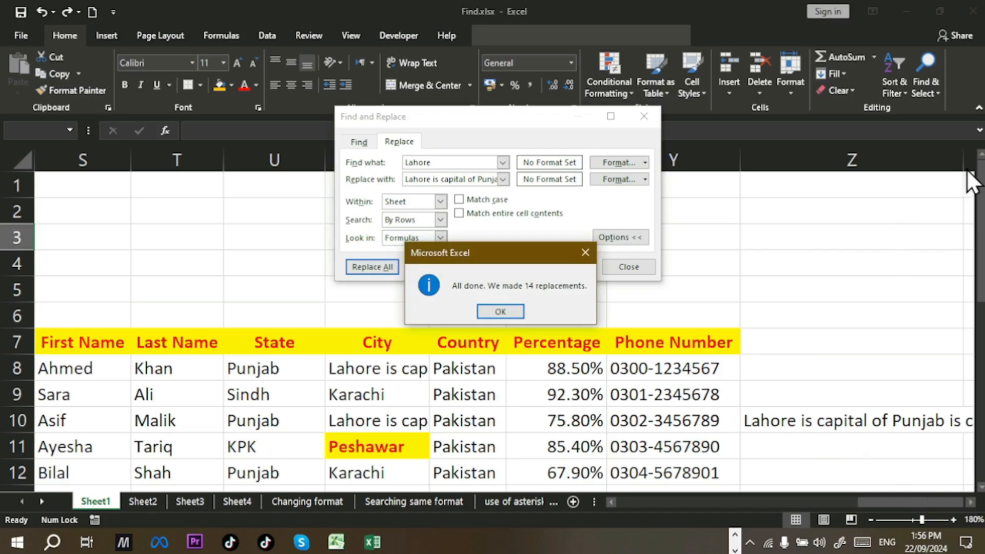
left_click(521, 310)
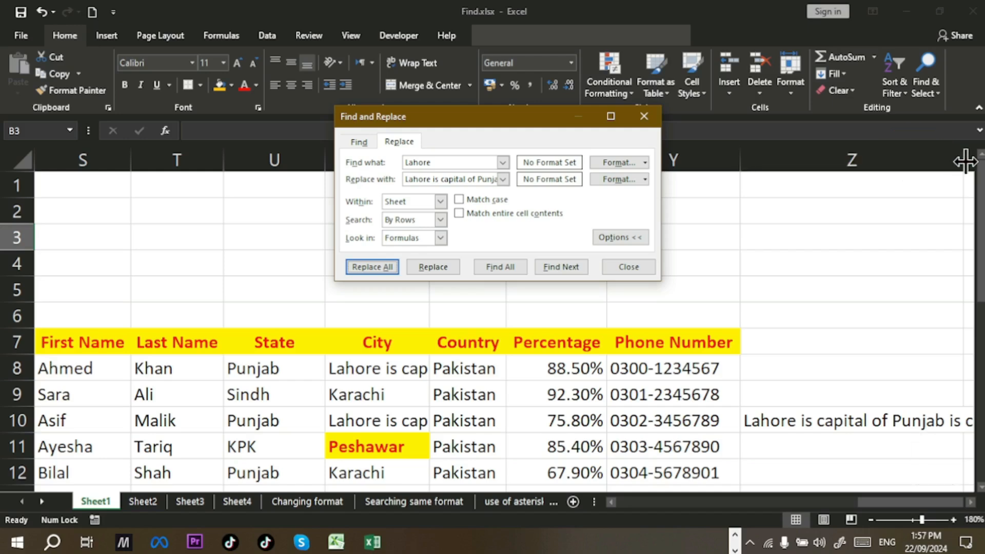
double_click(964, 161)
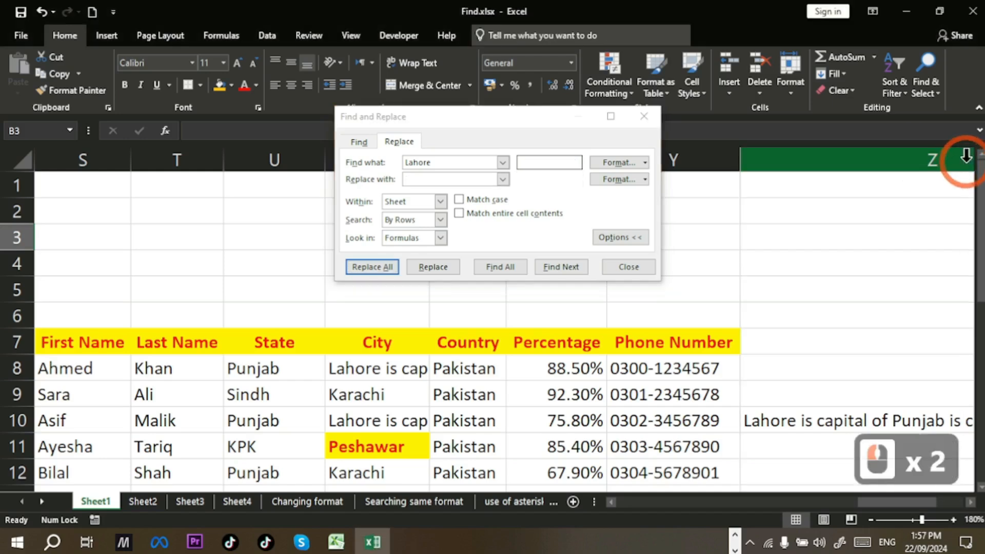
left_click(970, 502)
left_click(970, 502)
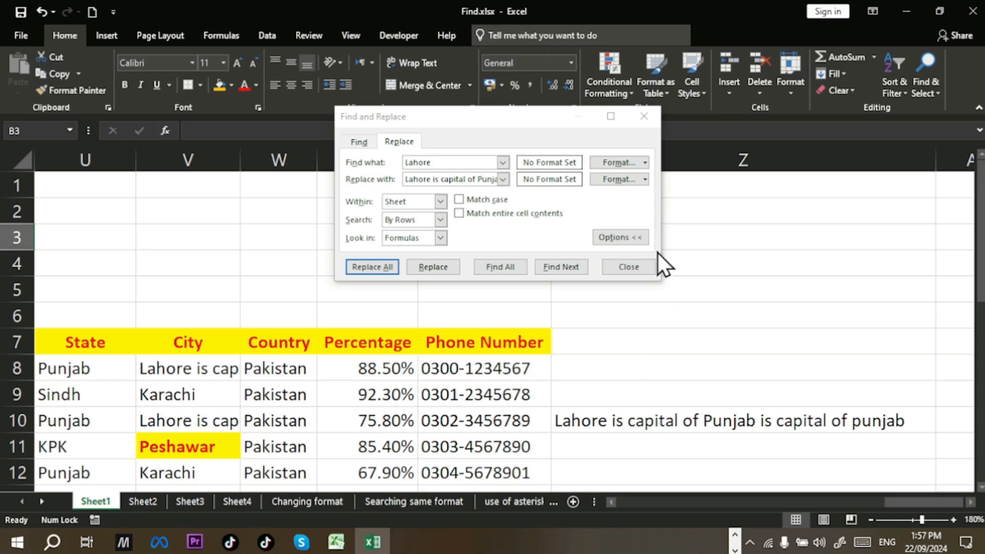
left_click(647, 267)
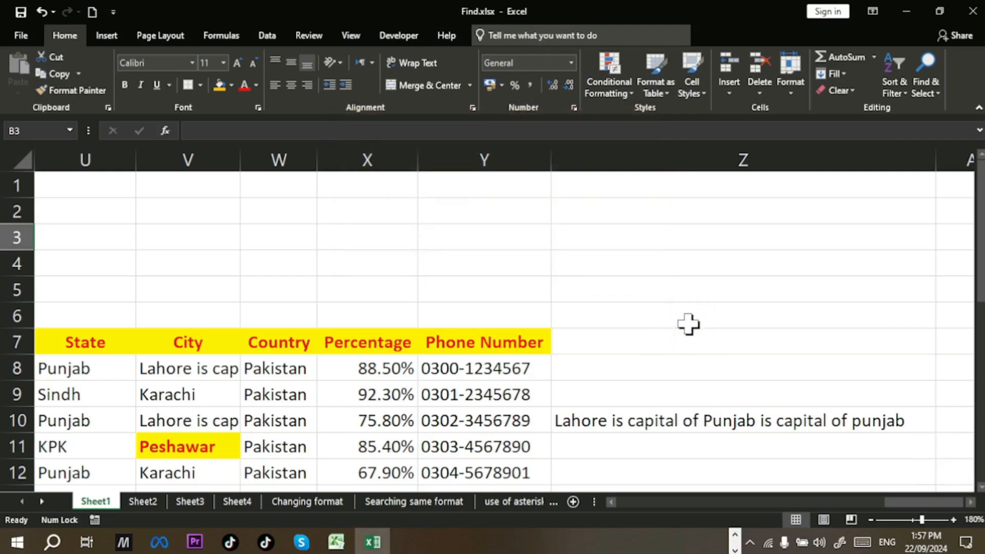
key("ctrl+z")
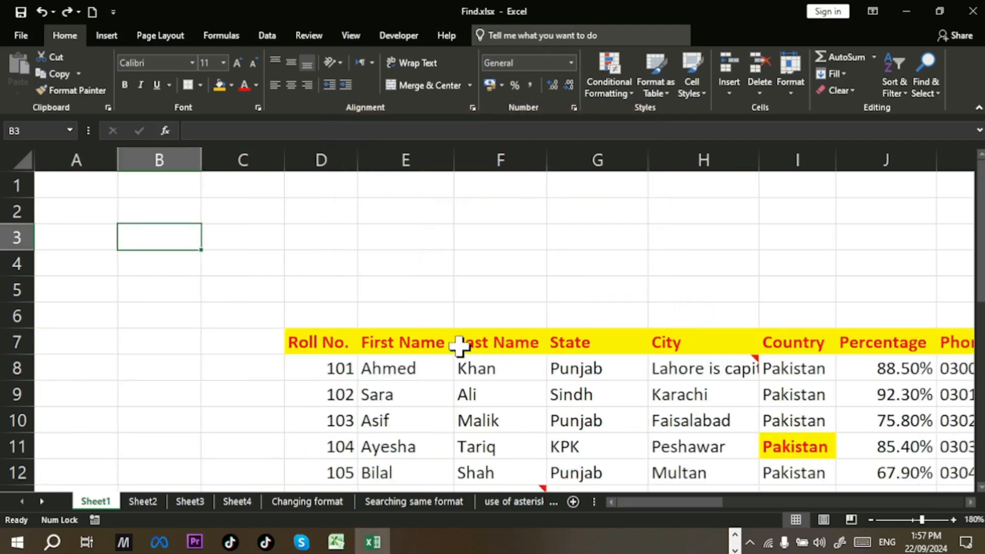
Step: Undo the Replace All, select B3 and set the Find and Replace search order to By Columns
key("ctrl+z")
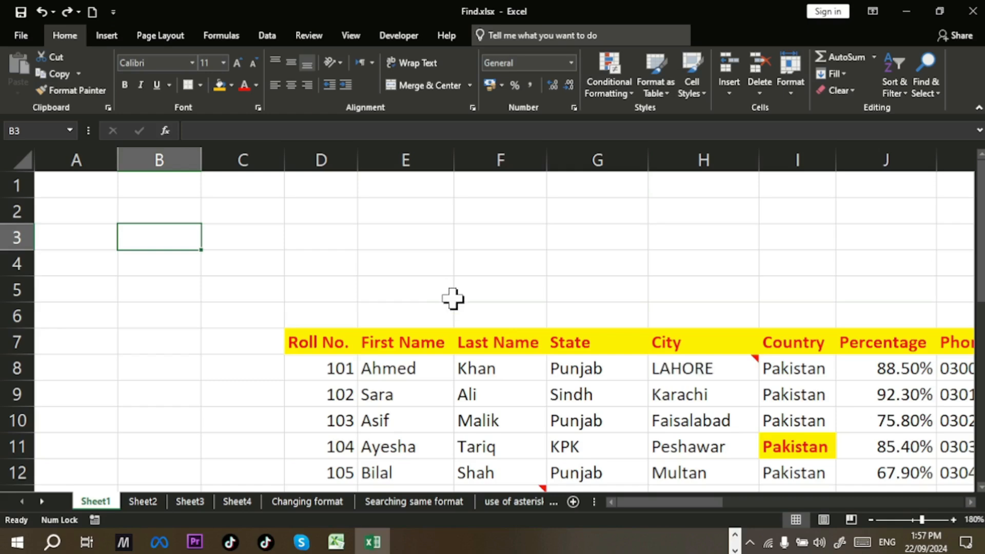
left_click(149, 241)
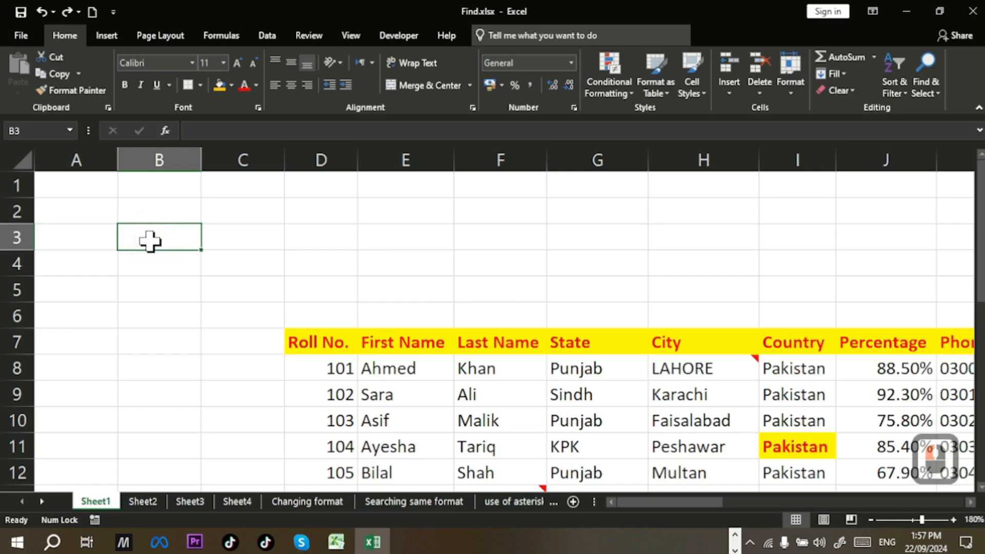
key("ctrl+h")
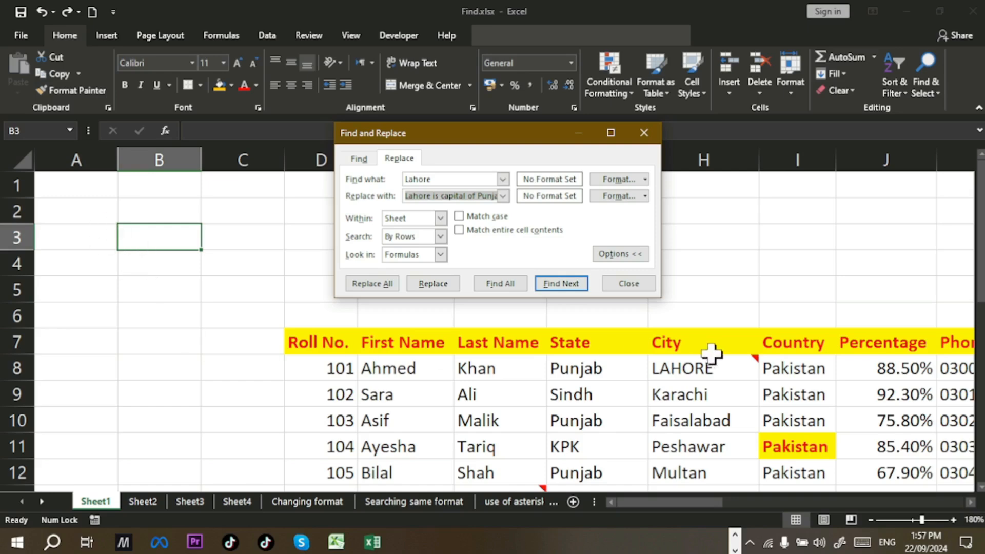
left_click(439, 237)
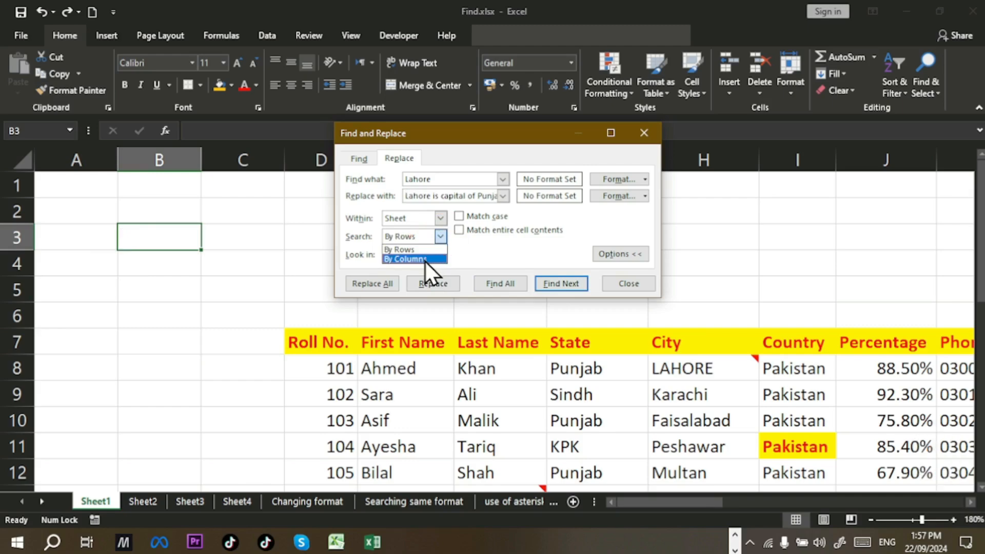
left_click(424, 259)
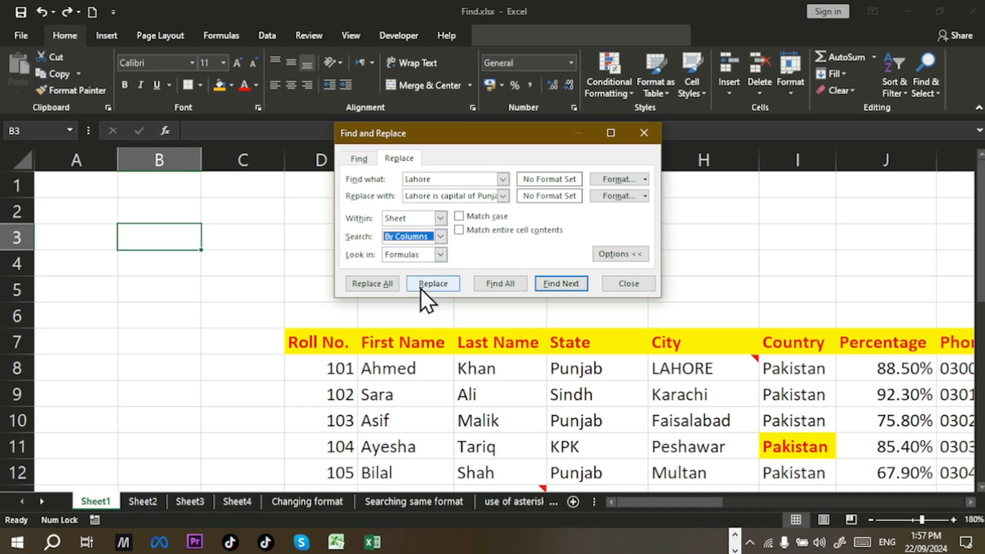
Step: Replace Lahore one at a time in H8 and H23, close the dialog and undo
left_click(574, 300)
left_click(568, 289)
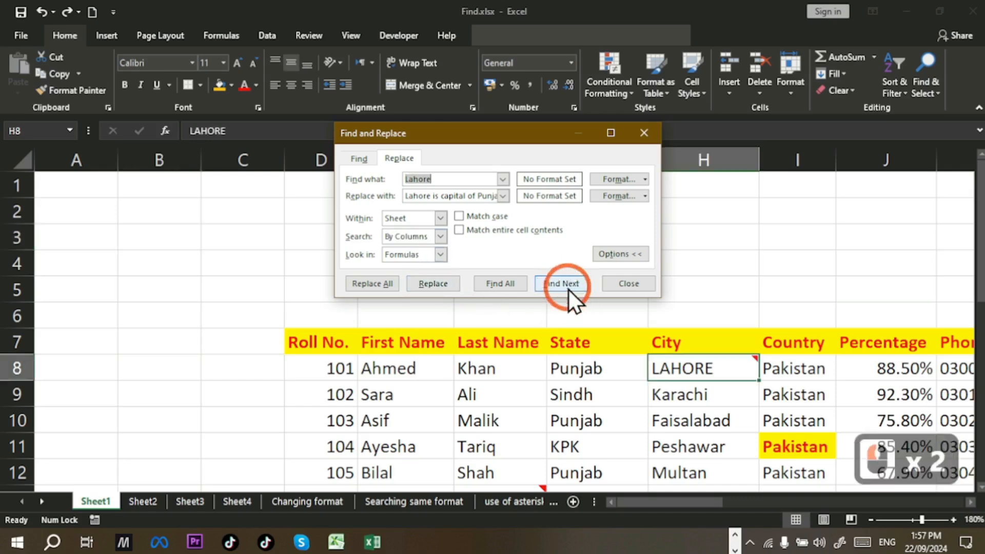
mouse_move(691, 380)
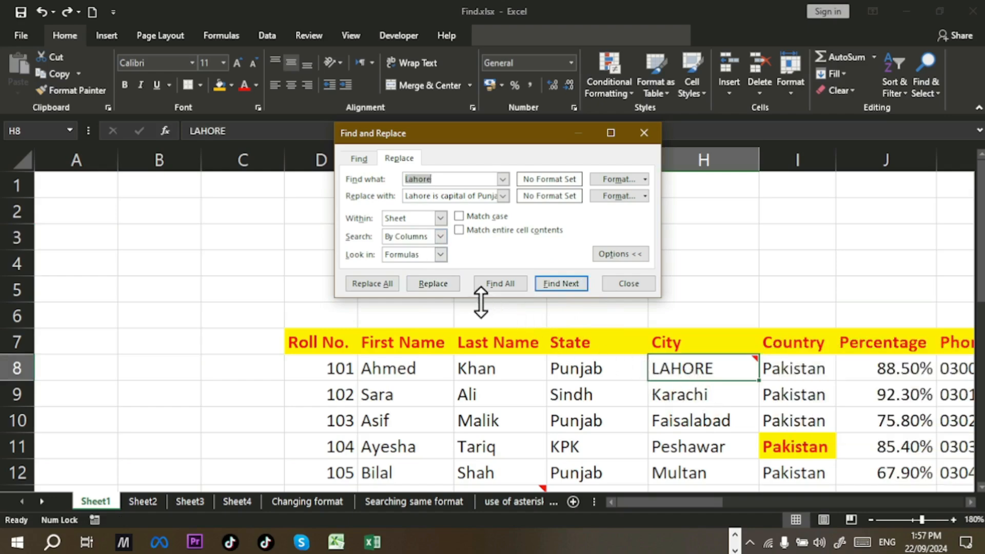
left_click(446, 287)
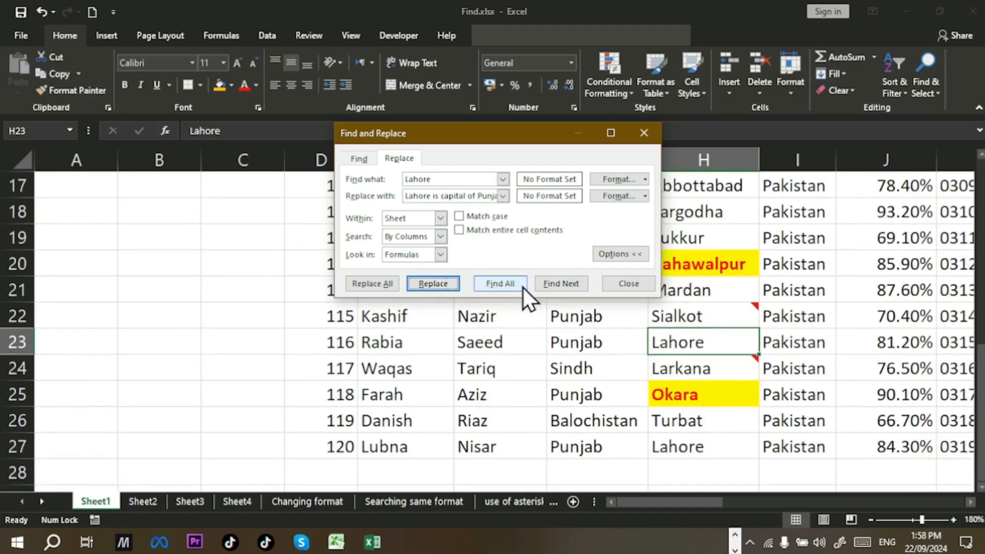
left_click(438, 281)
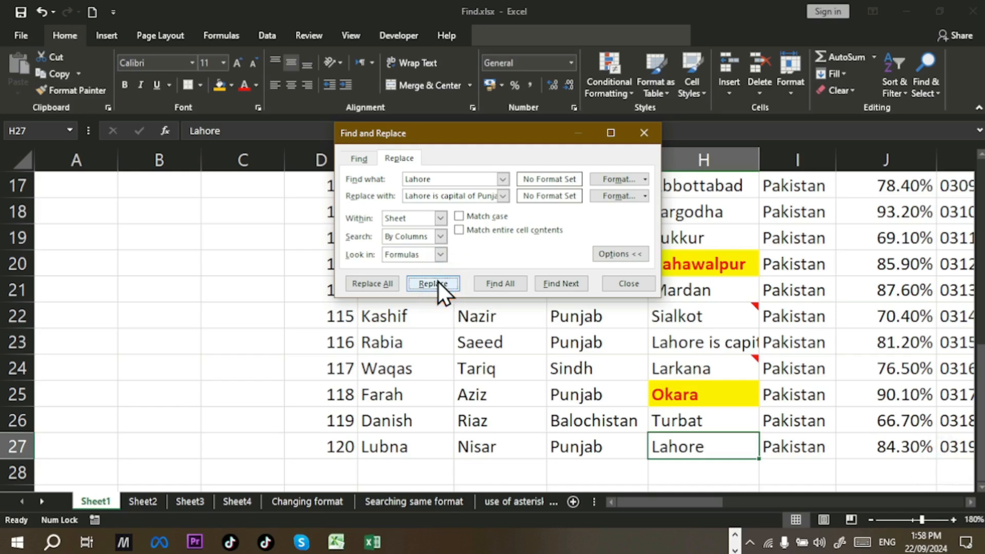
left_click(628, 283)
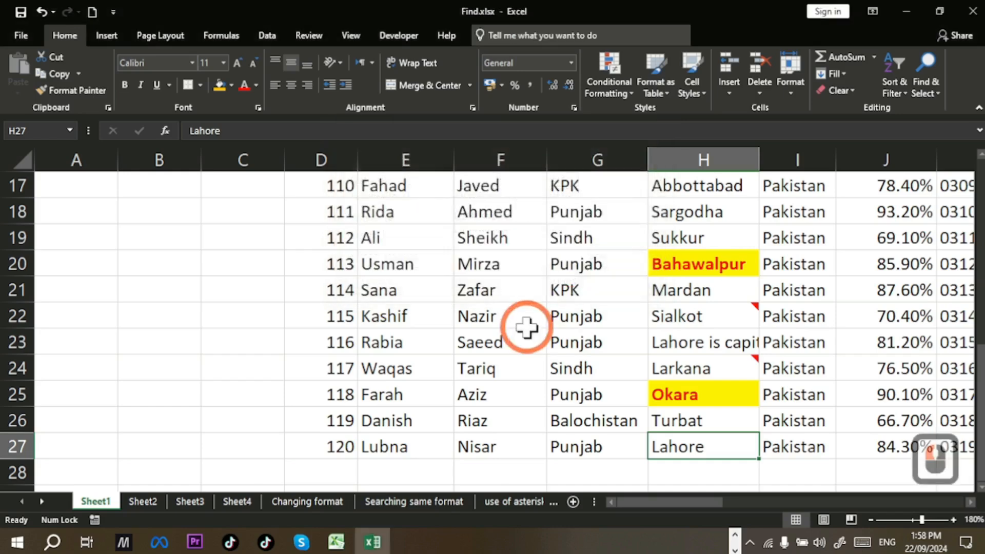
key("ctrl+z")
key("ctrl+z")
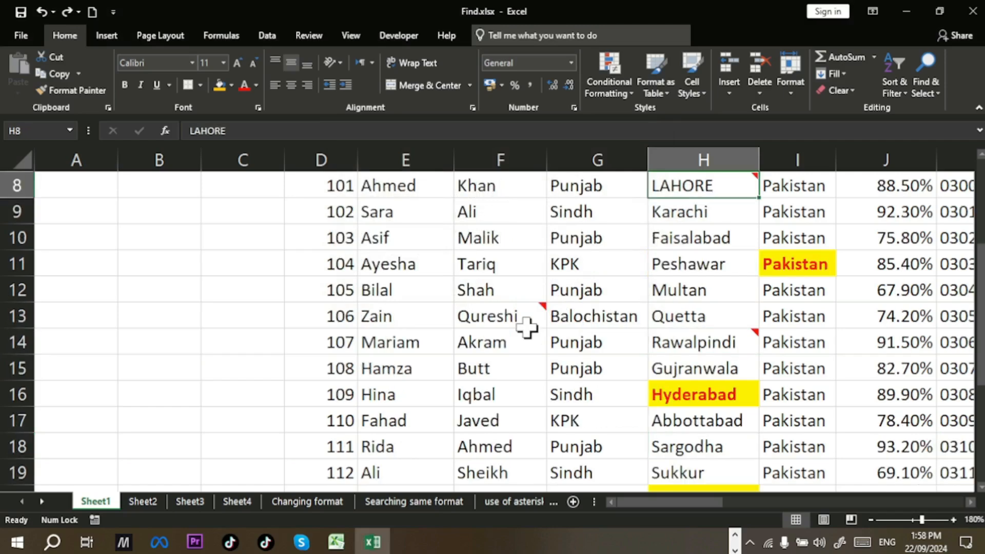
Step: Revert the yellow fills to orange, return to Sheet1 and set the search order back to By Rows
mouse_move(527, 327)
key("ctrl+z")
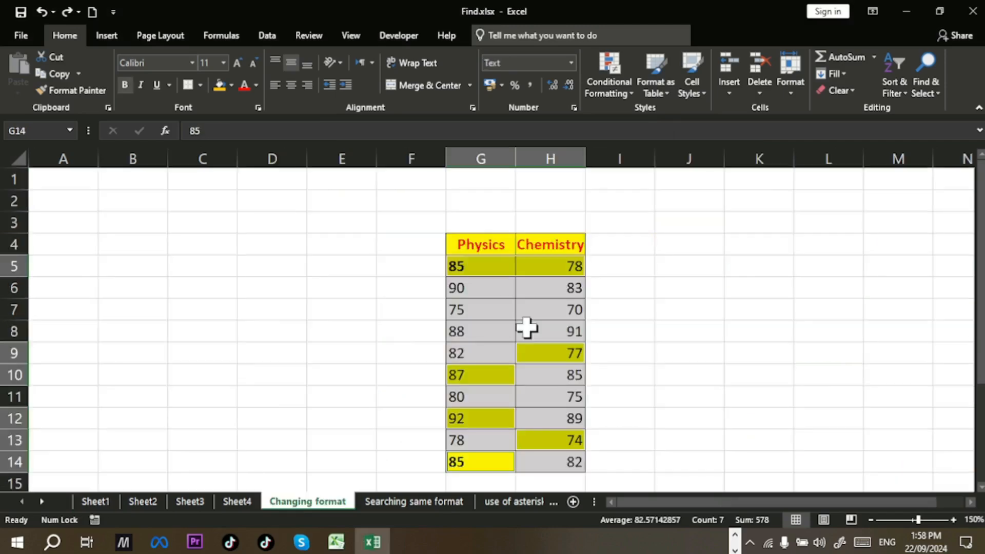
key("ctrl+z")
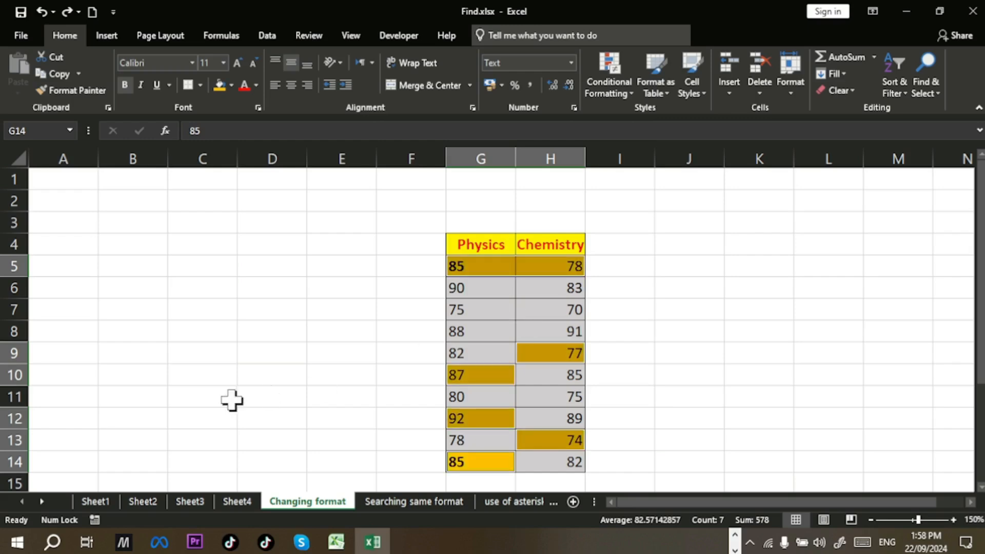
left_click(94, 500)
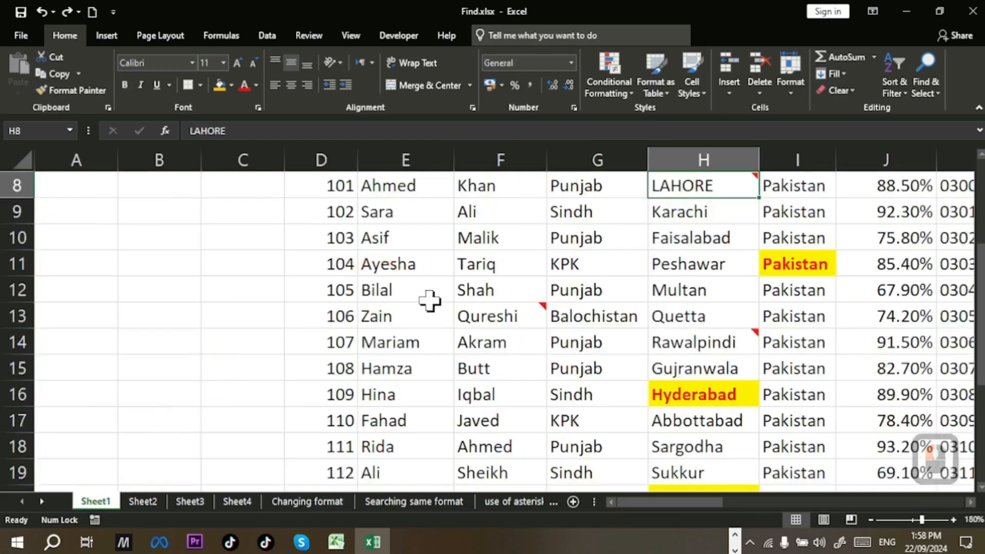
scroll(431, 299, "up", 1)
left_click(220, 210)
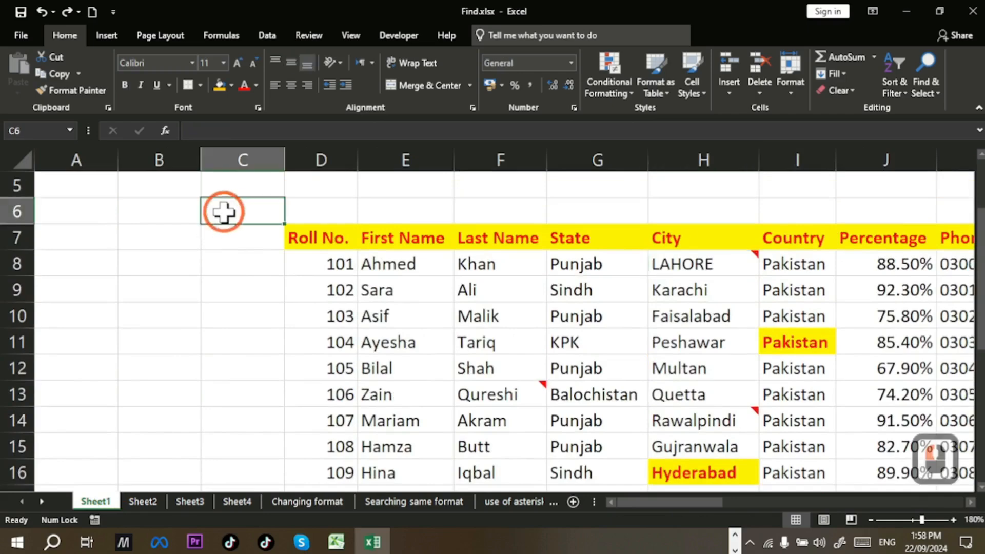
key("ctrl+h")
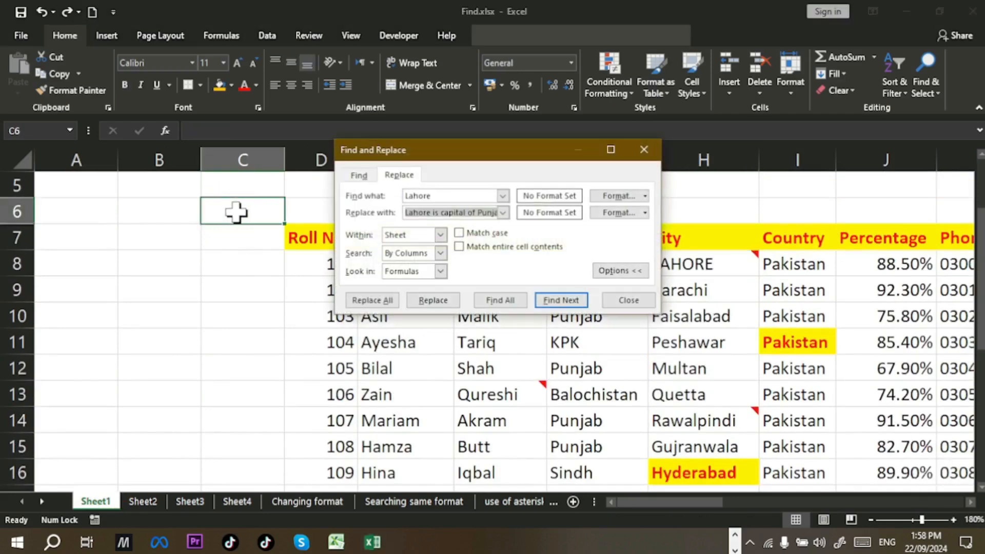
left_click(439, 252)
left_click(424, 263)
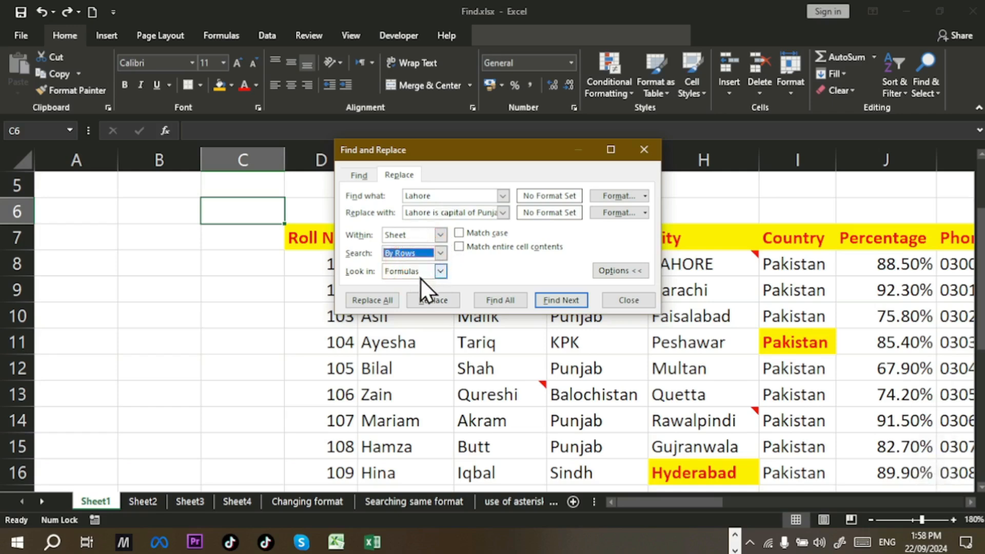
Step: Replace the Lahore in H8 with 'Lahore is capital of Punjab' and zoom out to show all tables
left_click(557, 300)
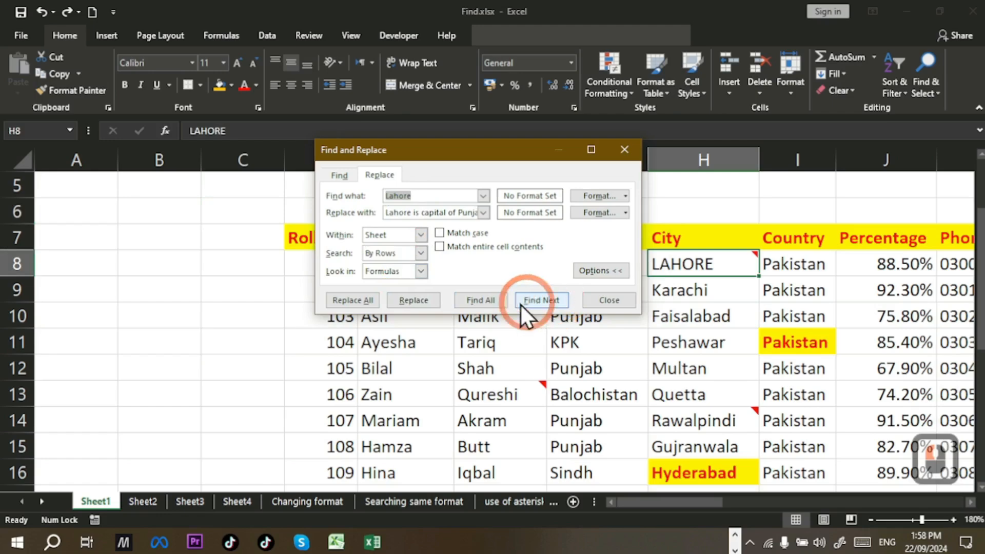
left_click(419, 298)
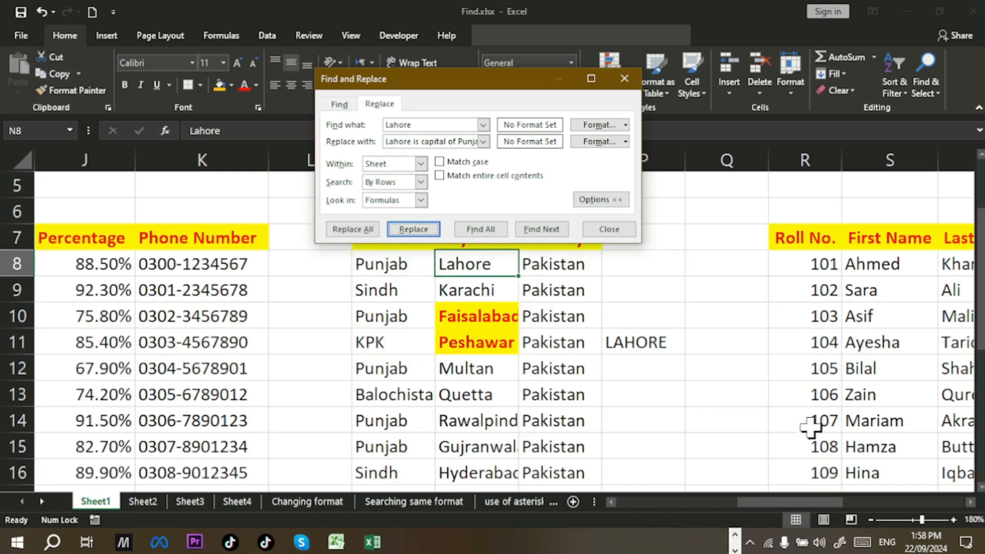
left_click(870, 520)
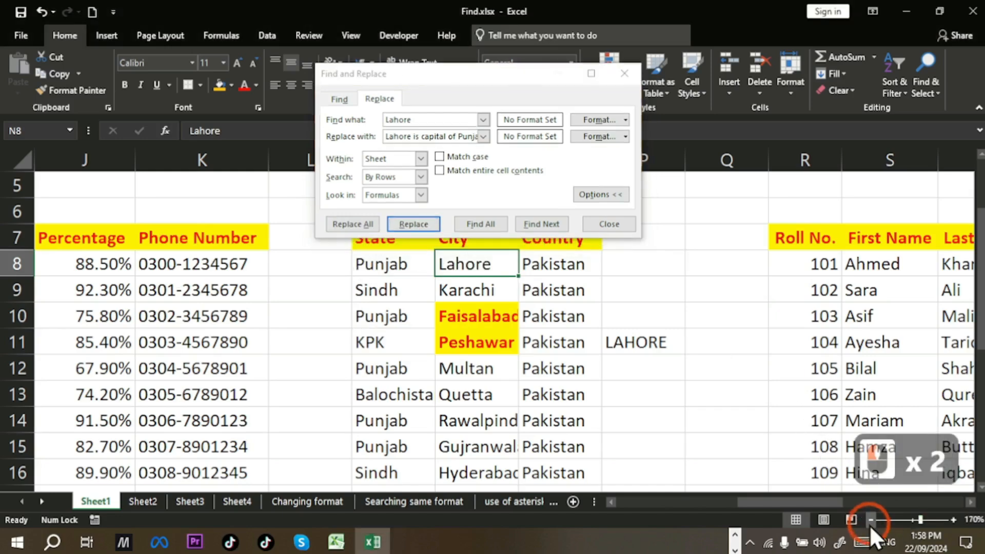
left_click(870, 520)
left_click(870, 520)
left_click(870, 520)
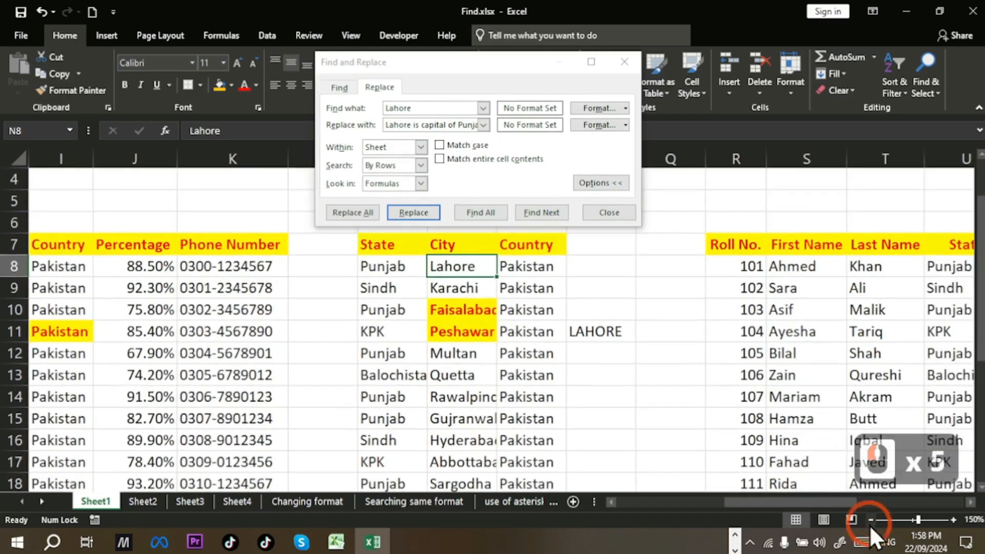
left_click(870, 520)
left_click(870, 520)
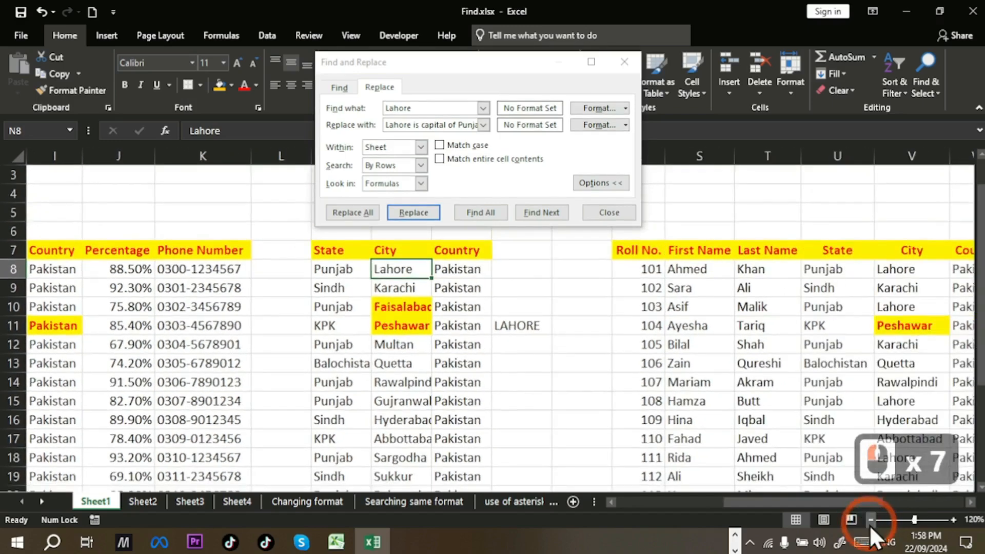
left_click(871, 520)
left_click(870, 520)
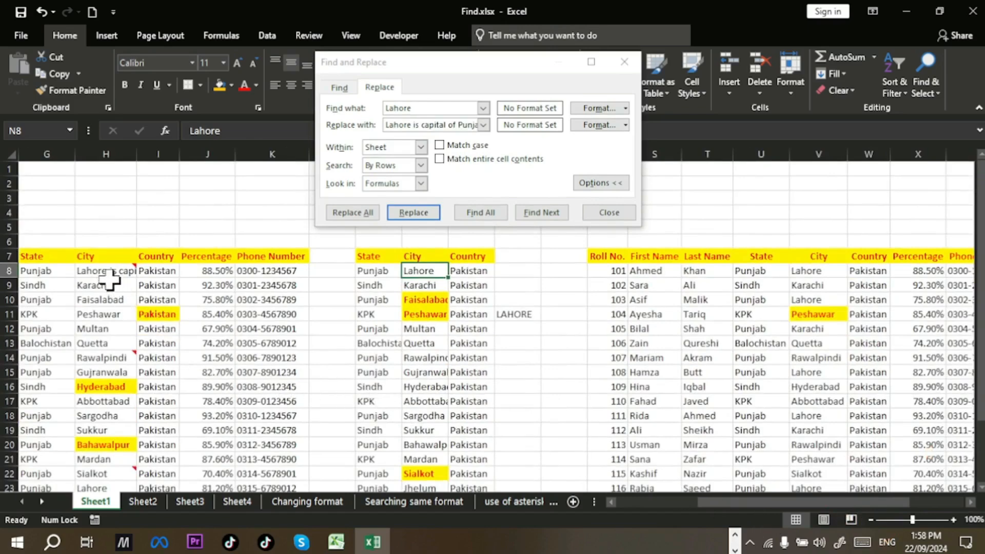
Step: Replace the Lahore in N8, close the dialog, then undo both the N8 and H8 replacements
mouse_move(109, 277)
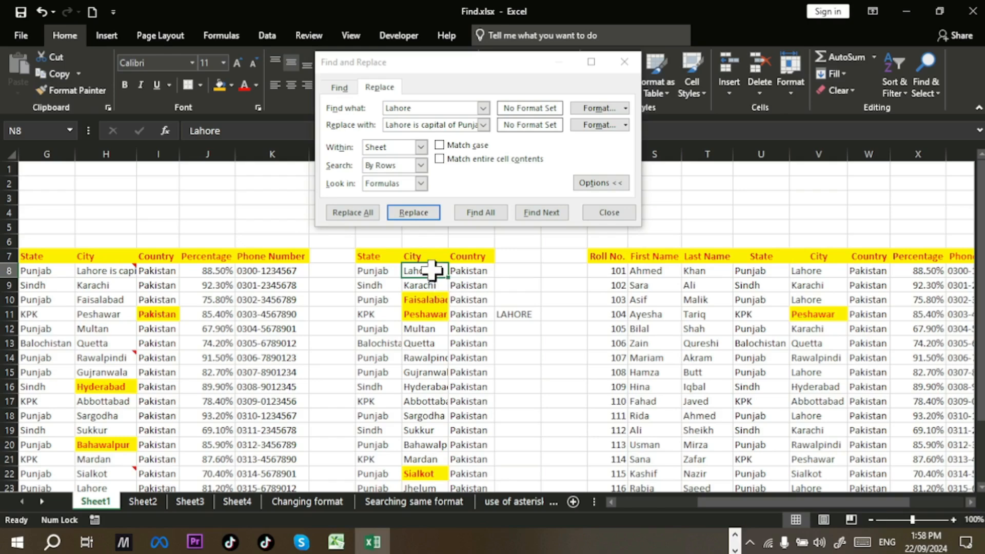
left_click(428, 212)
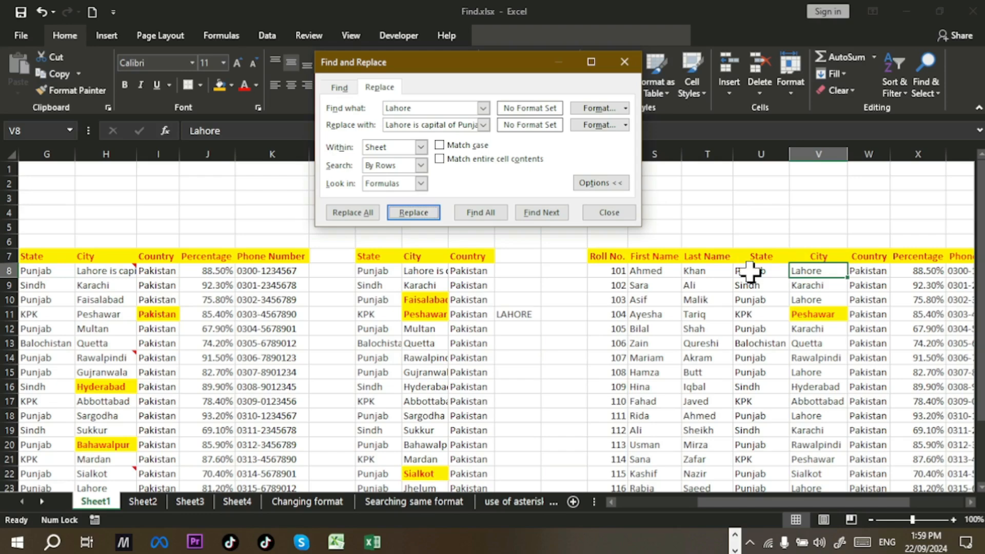
left_click(633, 217)
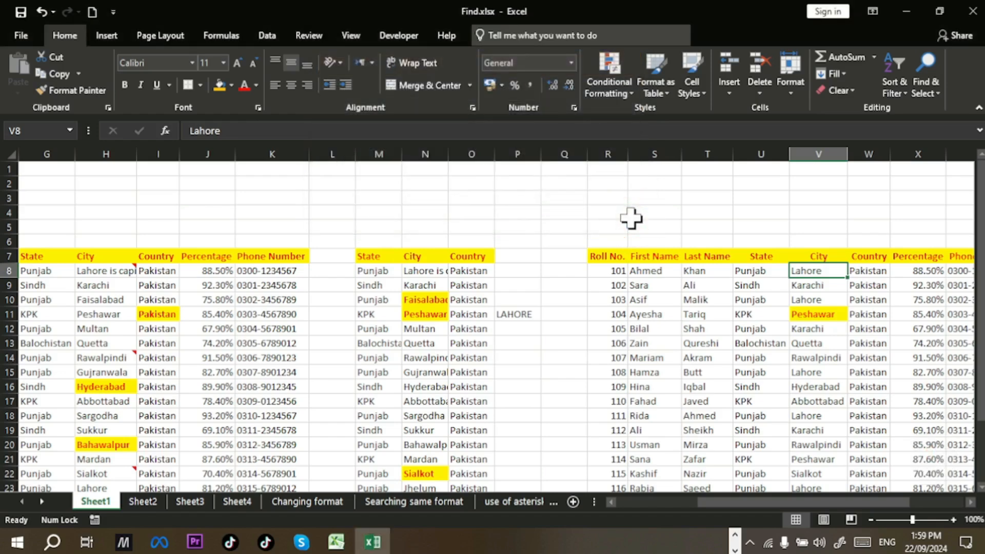
key("ctrl+z")
scroll(631, 218, "up", 1)
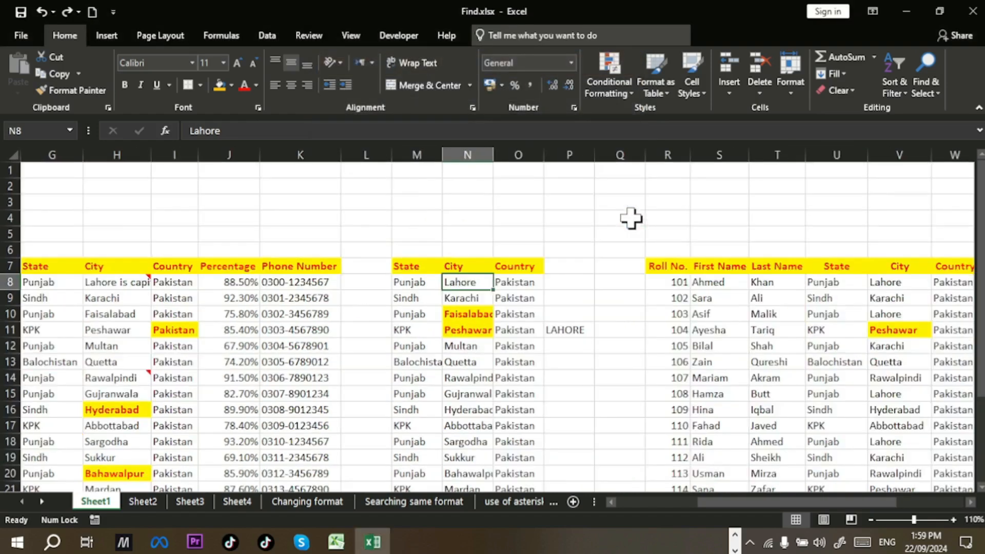
scroll(631, 218, "up", 1)
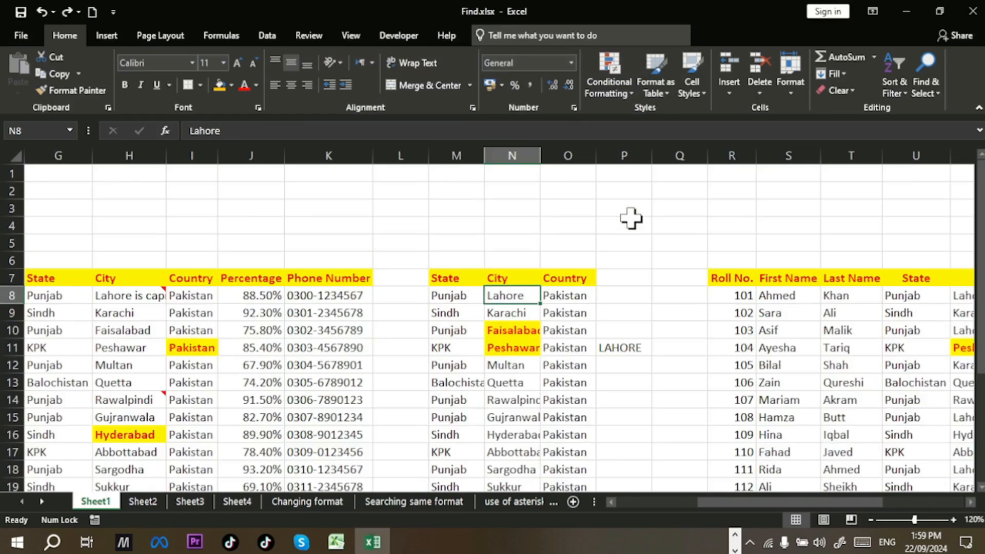
scroll(630, 218, "up", 1)
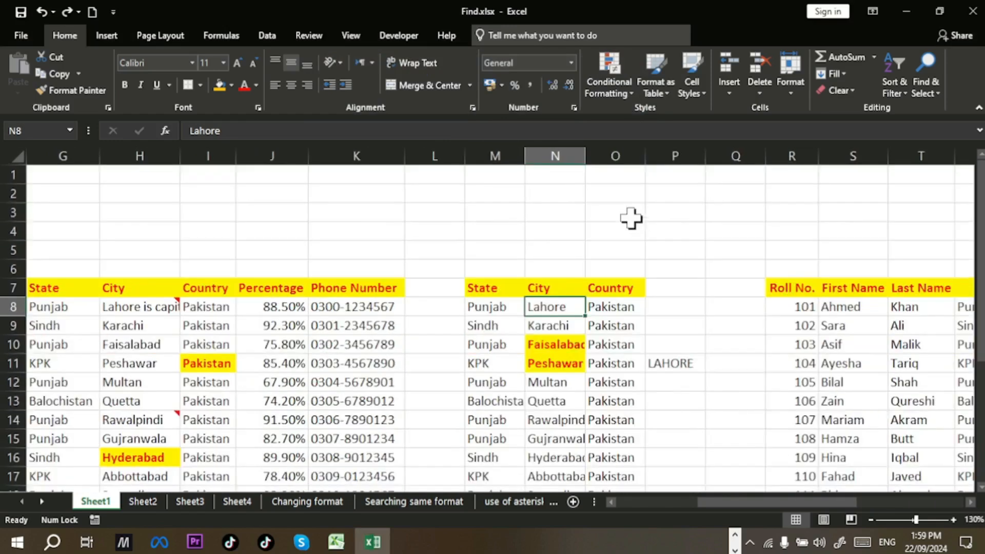
scroll(631, 218, "up", 1)
scroll(630, 218, "up", 3)
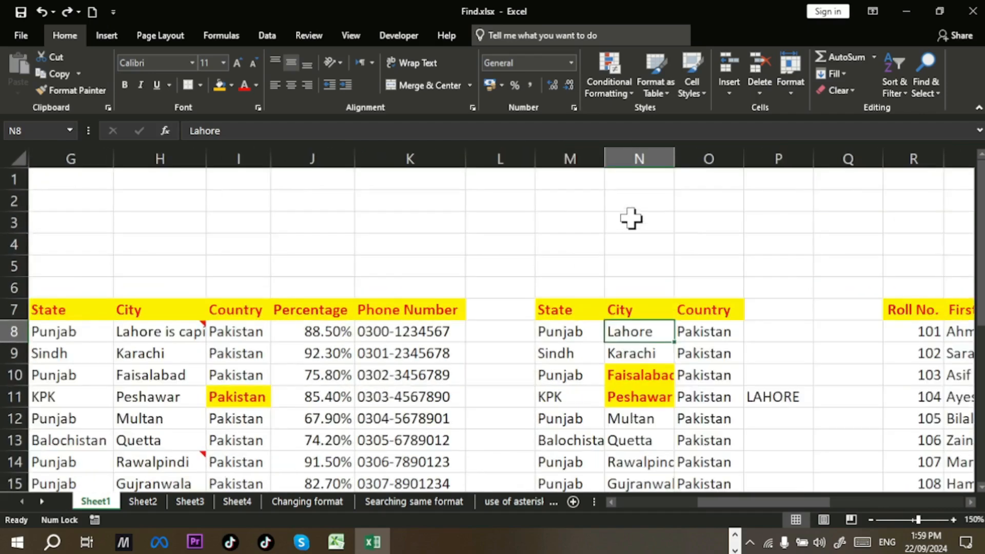
scroll(630, 218, "up", 1)
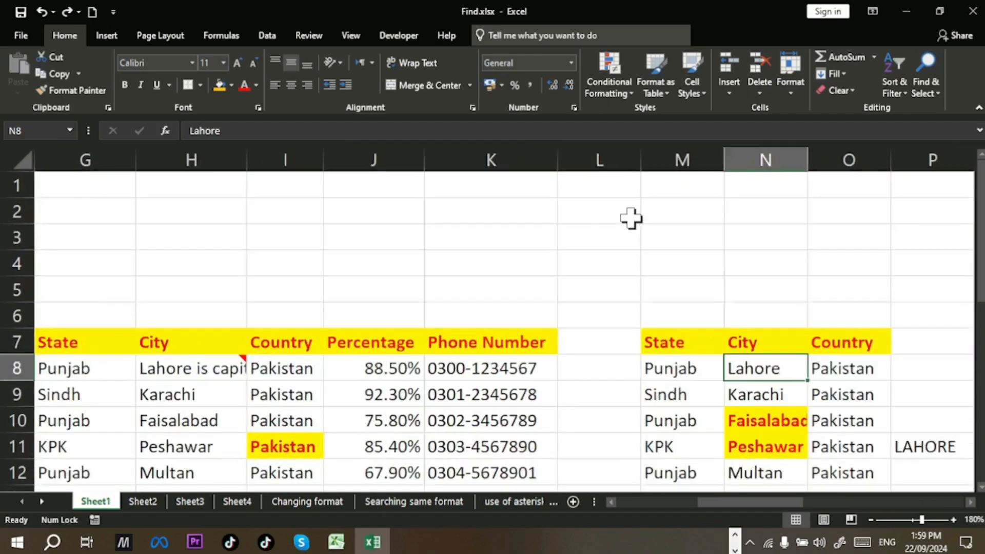
key("ctrl+z")
Step: Bring Sheet1's table back into view, select C5, and open and close Find and Replace unchanged
key("ctrl+Page_Down")
key("ctrl+Page_Down")
key("ctrl+Page_Down")
key("ctrl+Page_Down")
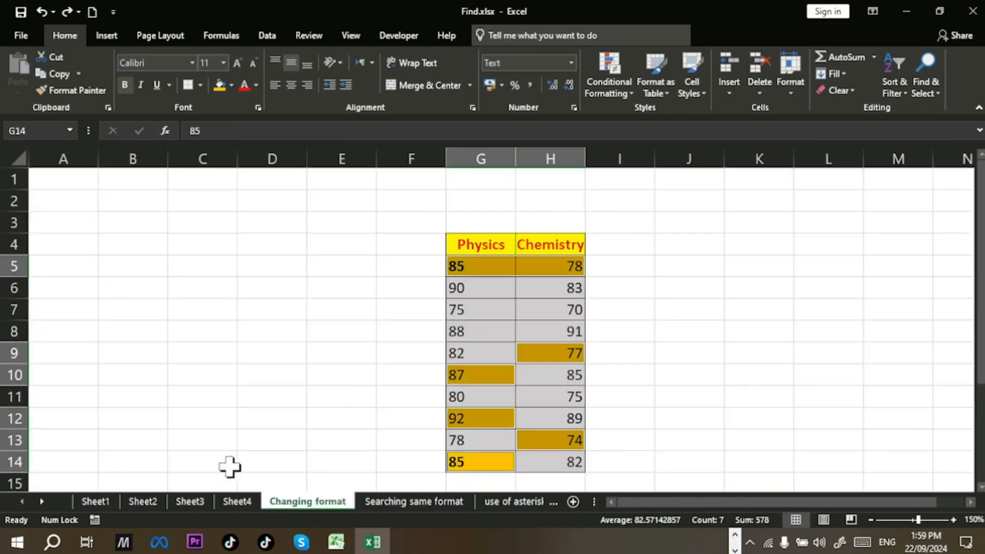
left_click(105, 499)
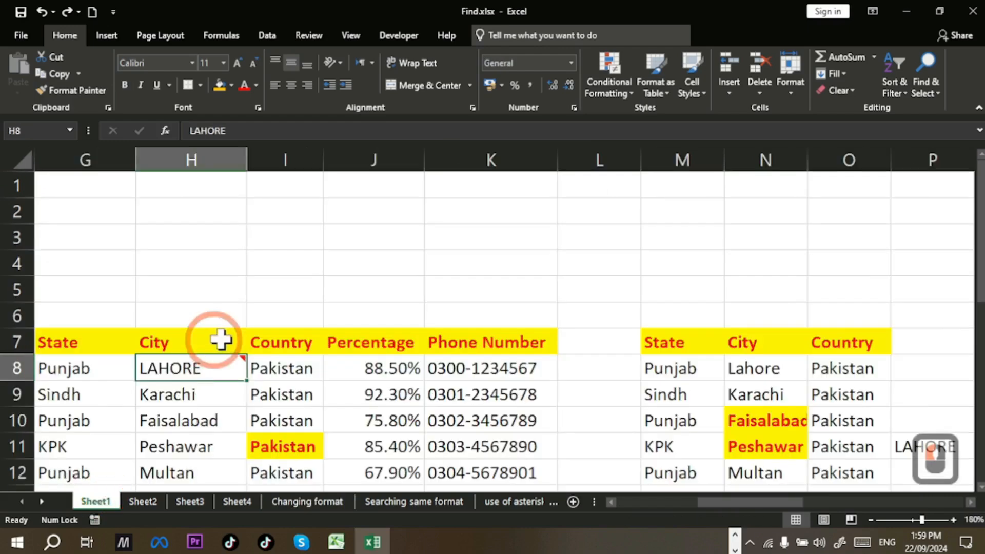
left_click(614, 503)
left_click(614, 503)
left_click(613, 502)
left_click(614, 503)
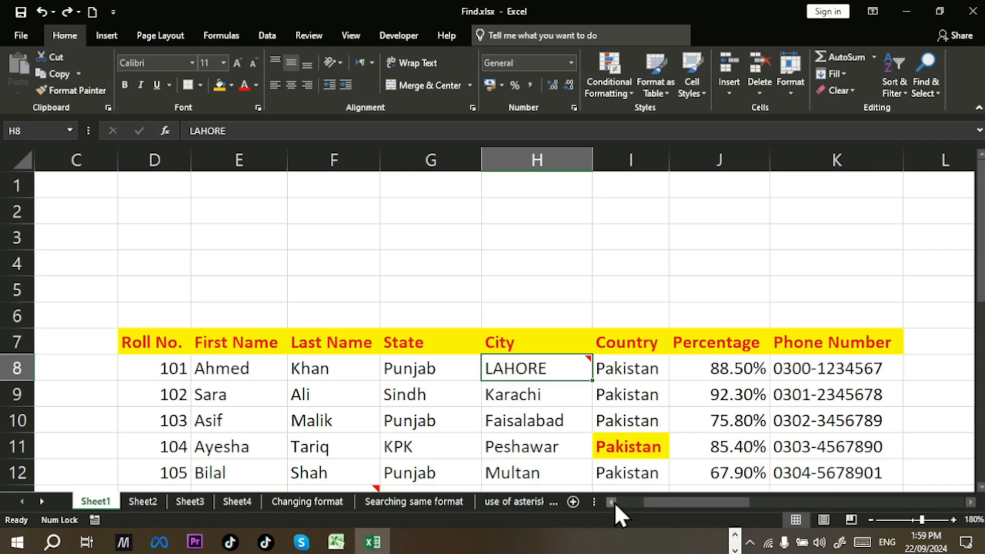
left_click(63, 285)
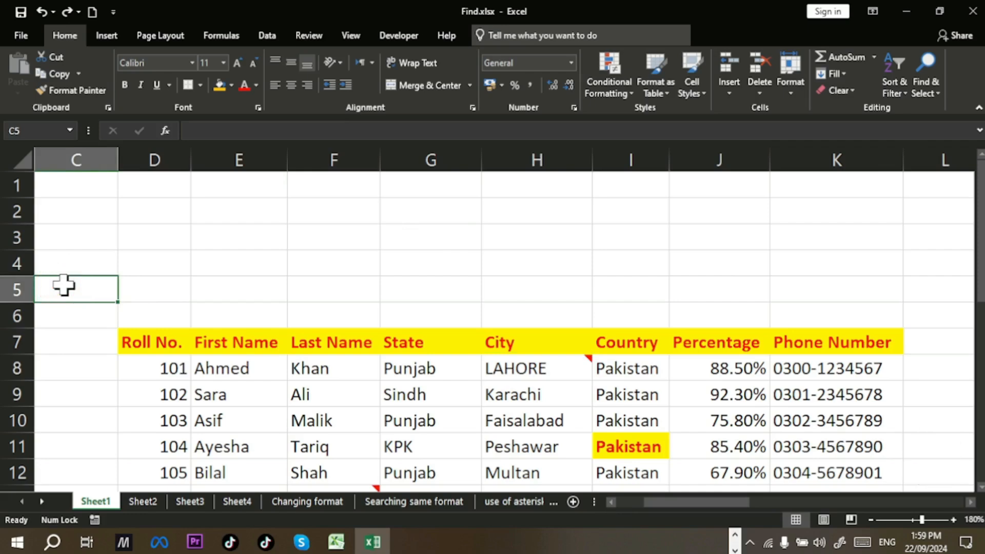
key("ctrl+h")
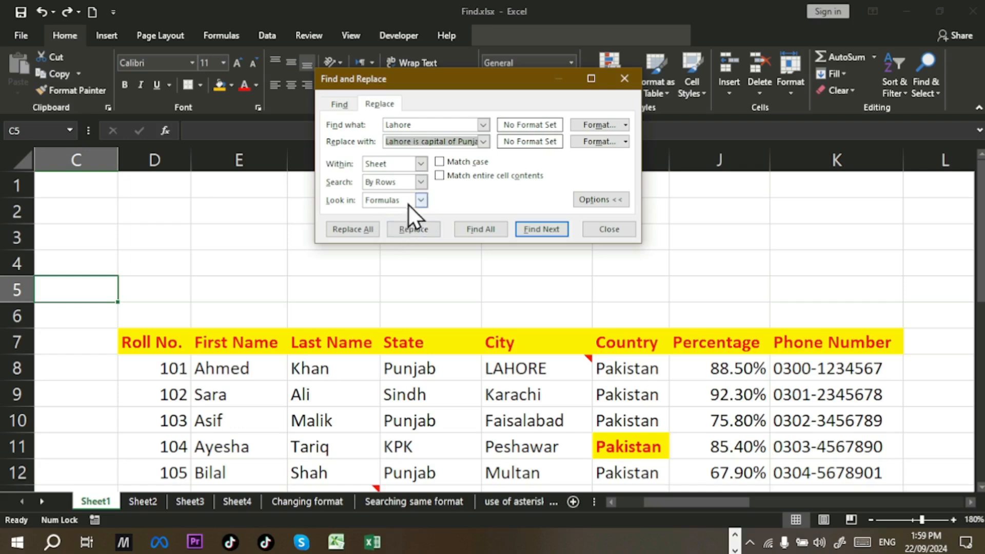
left_click(620, 229)
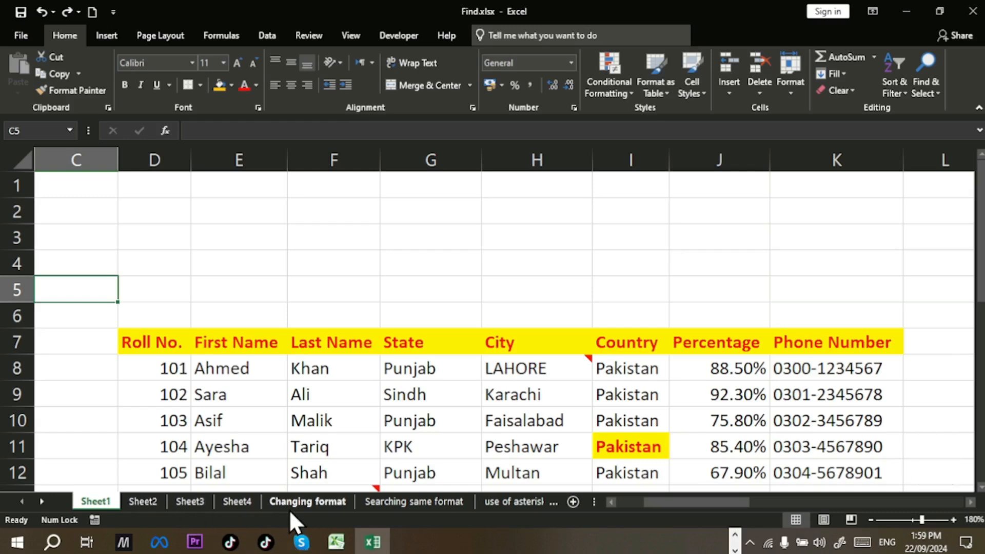
Step: On Sheet4, inspect the SUM formulas in P8:P11 and the AVERAGE formula in S8, then open Find and Replace
left_click(251, 501)
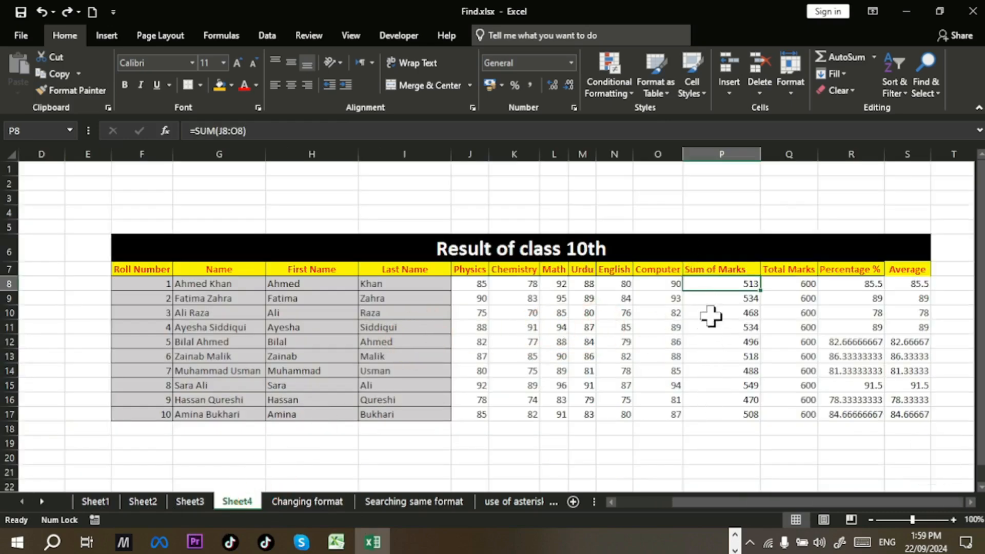
left_click(716, 290)
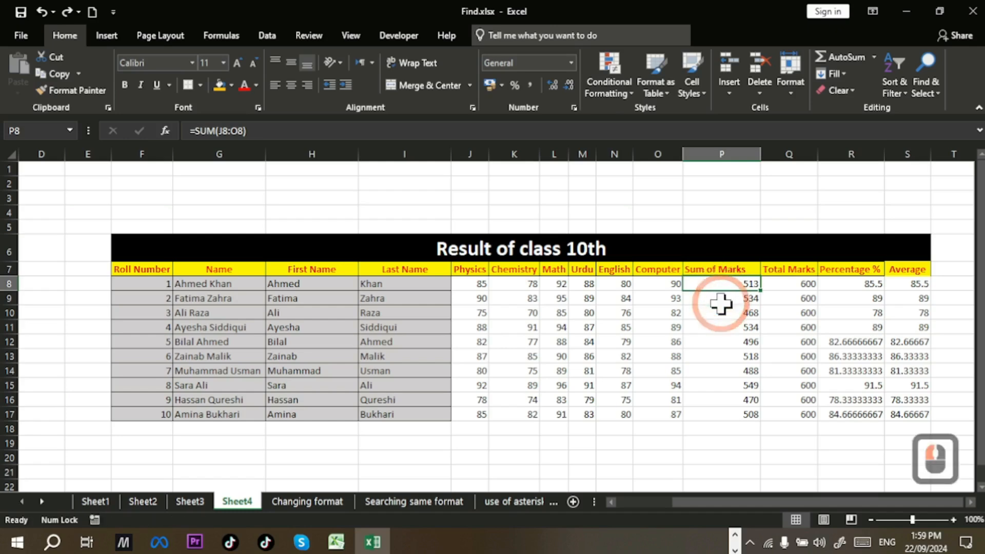
left_click(717, 301)
left_click(720, 324)
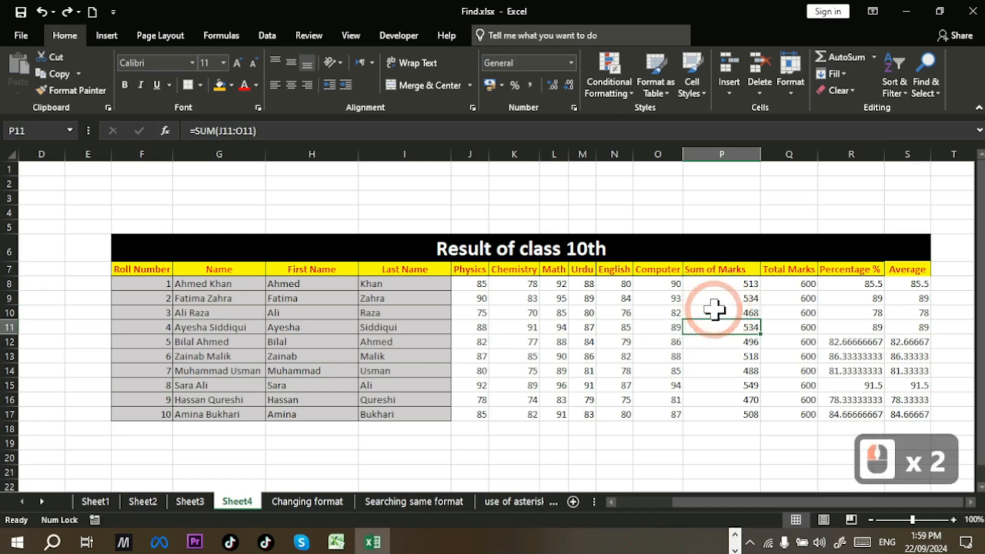
left_click(718, 309)
left_click(720, 281)
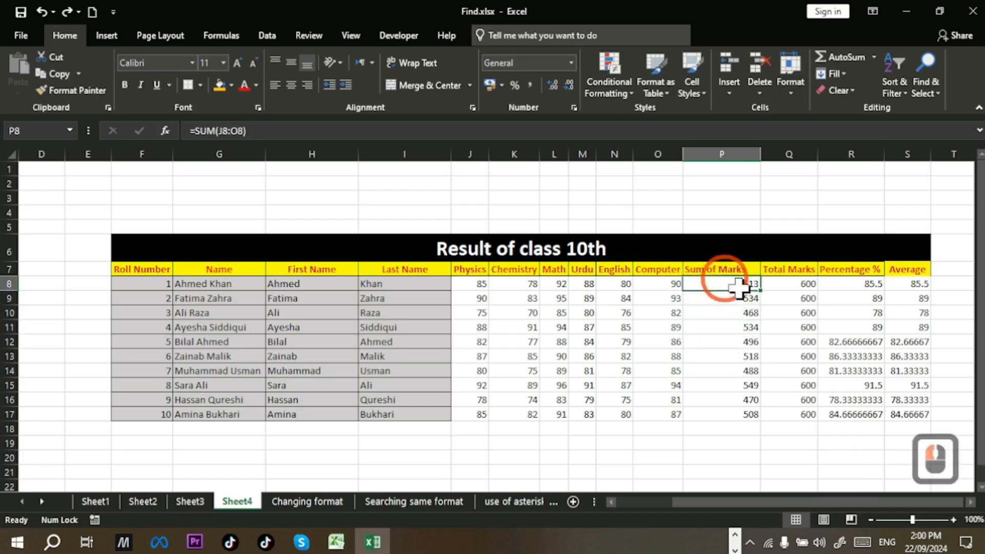
left_click(922, 287)
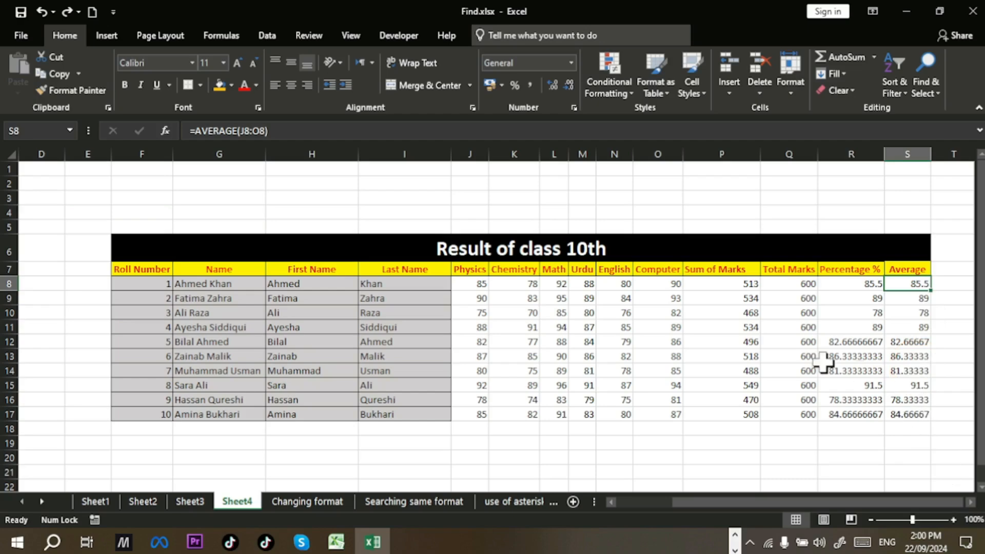
left_click(91, 214)
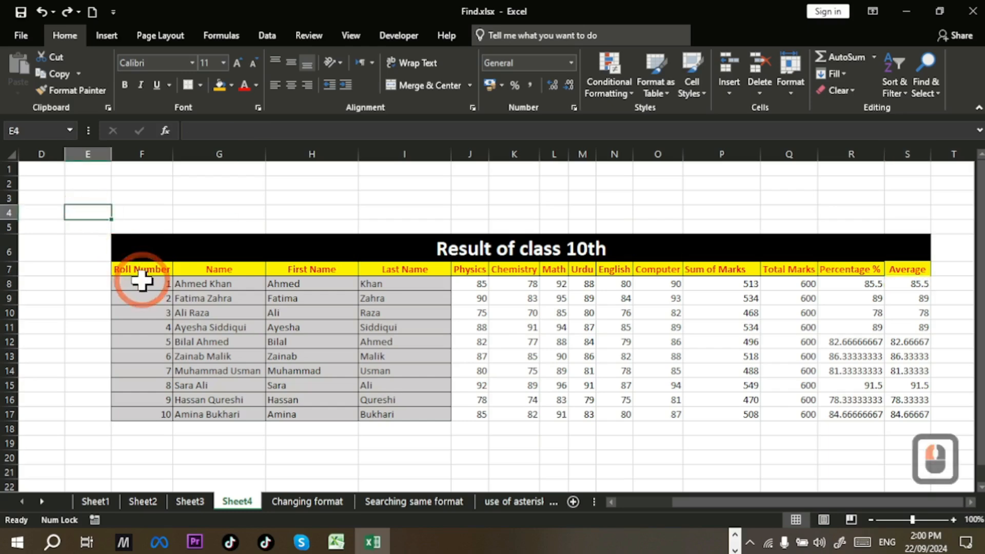
key("ctrl+h")
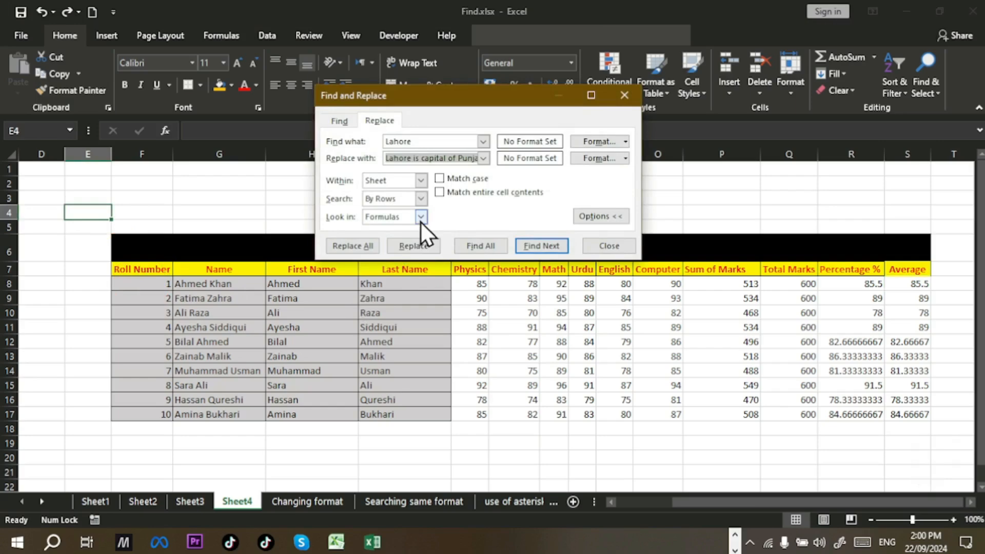
Step: Clear the leftover text from the Find what and Replace with fields
left_click(438, 141)
type("S")
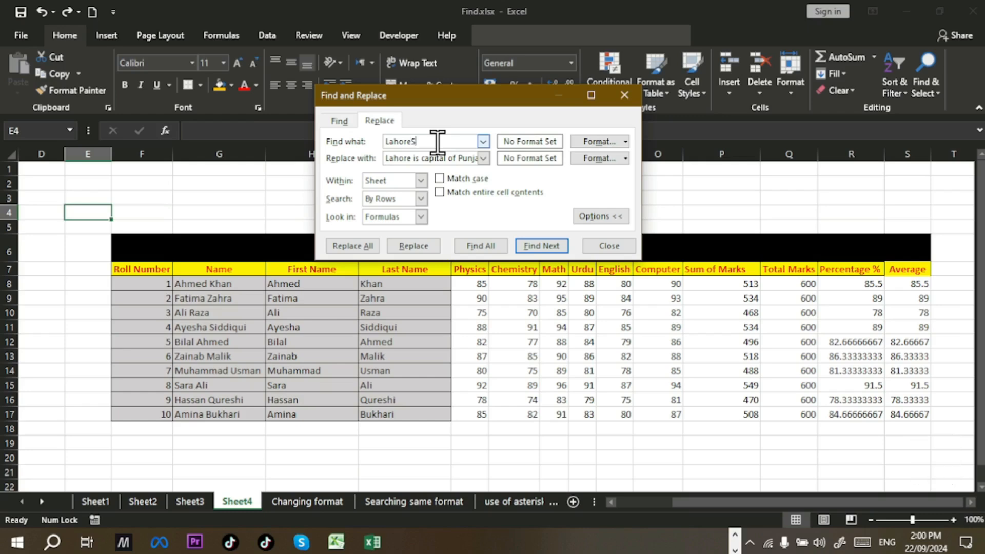
type("UM")
key("BackSpace")
key("BackSpace")
key("BackSpace")
key("BackSpace")
key("BackSpace")
key("BackSpace")
key("BackSpace")
key("BackSpace")
key("BackSpace")
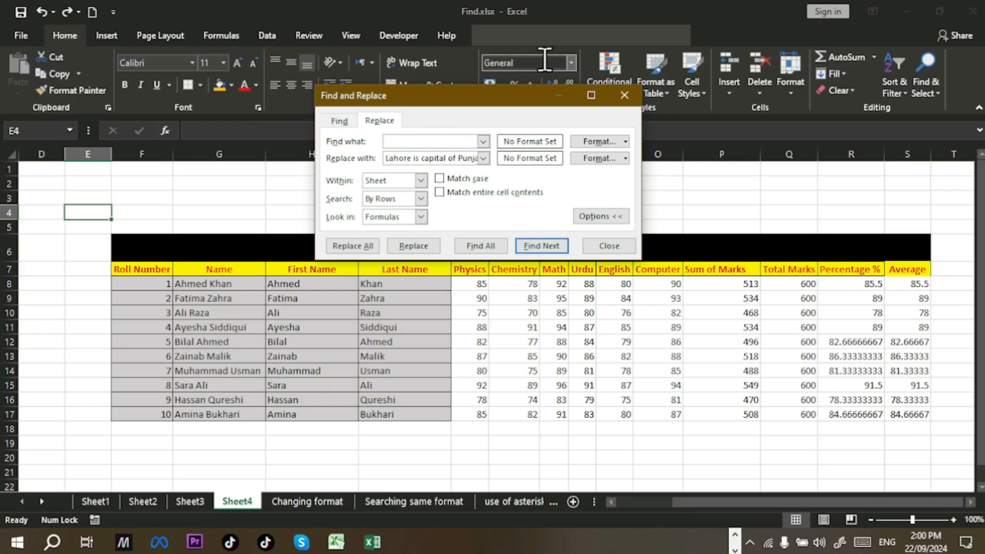
left_click(456, 158)
left_click(466, 231)
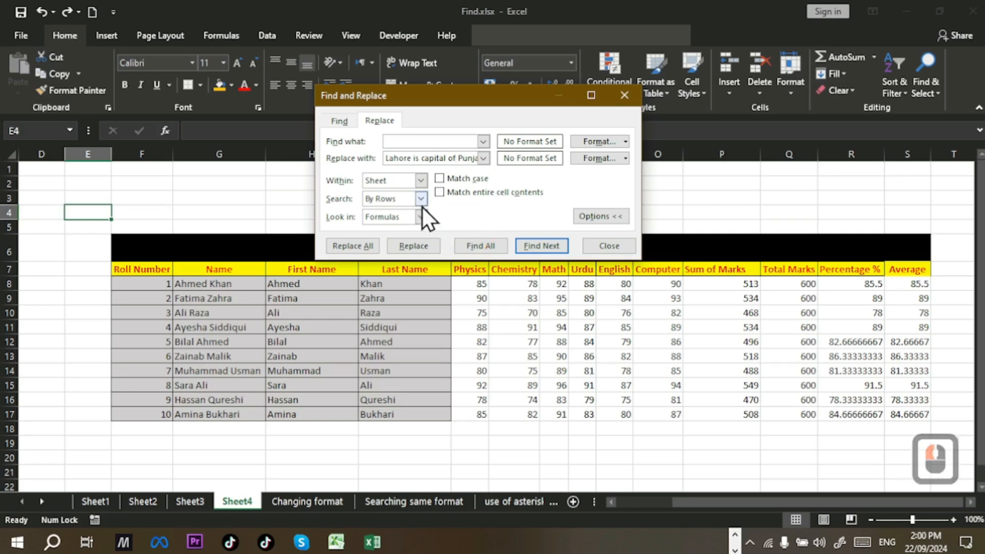
type("b")
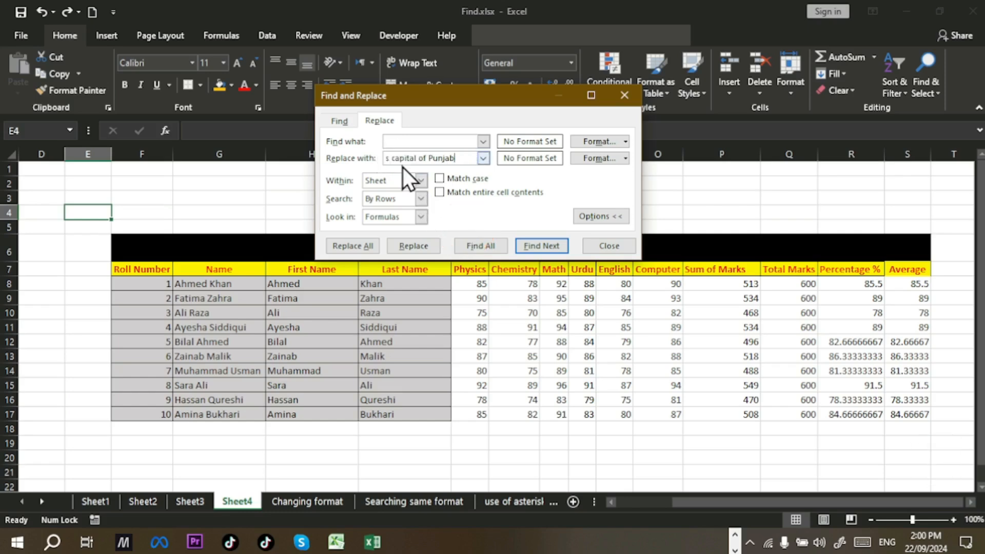
key("ctrl+a")
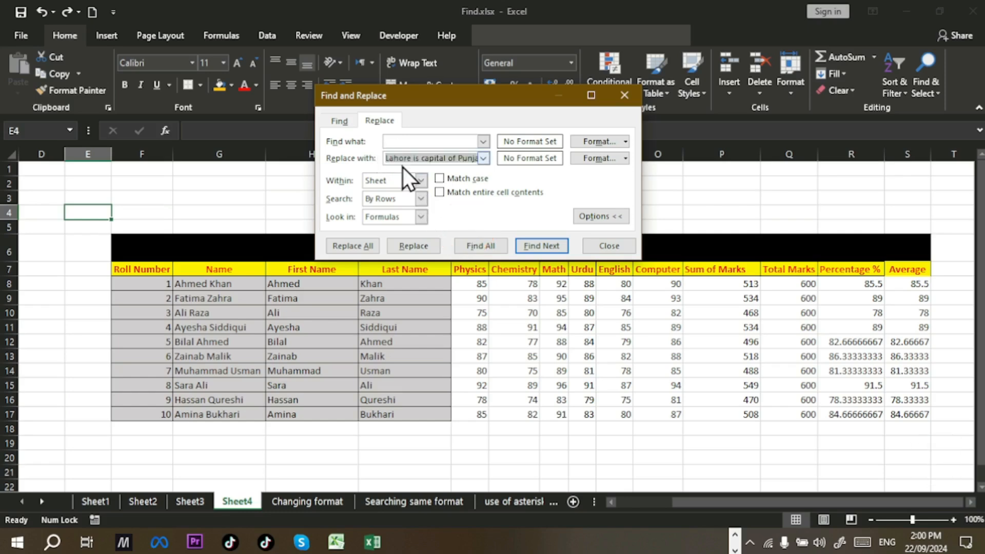
key("BackSpace")
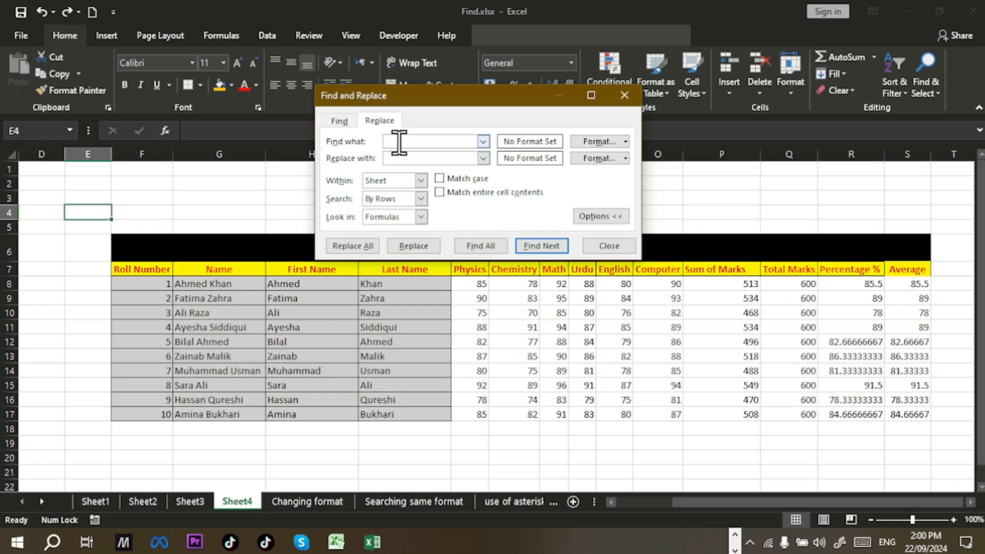
Step: Enter Average as the search text and SUM as the replacement, then find the first match
left_click(399, 143)
type("Ave")
key("BackSpace")
type("AVERAGE")
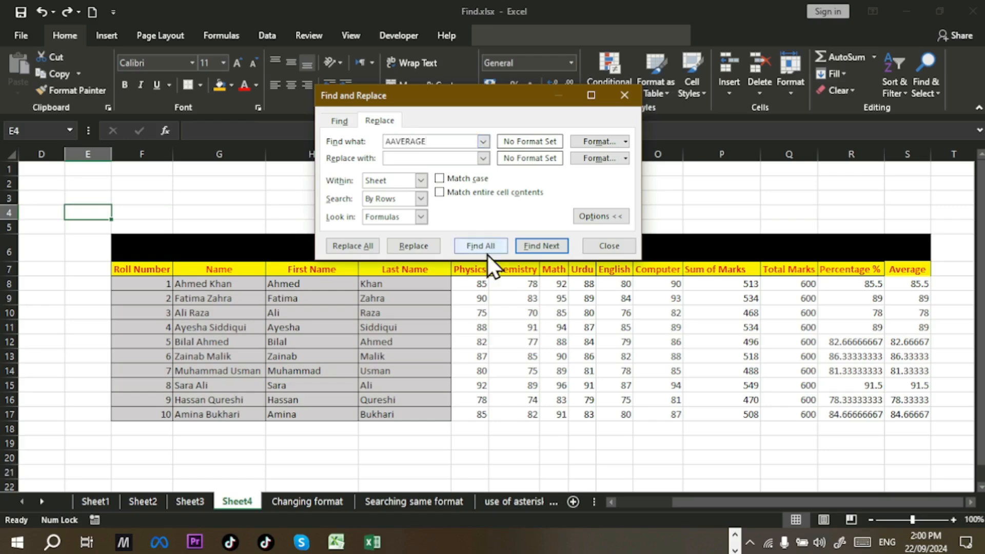
key("BackSpace")
key("BackSpace")
key("BackSpace")
key("BackSpace")
key("BackSpace")
key("BackSpace")
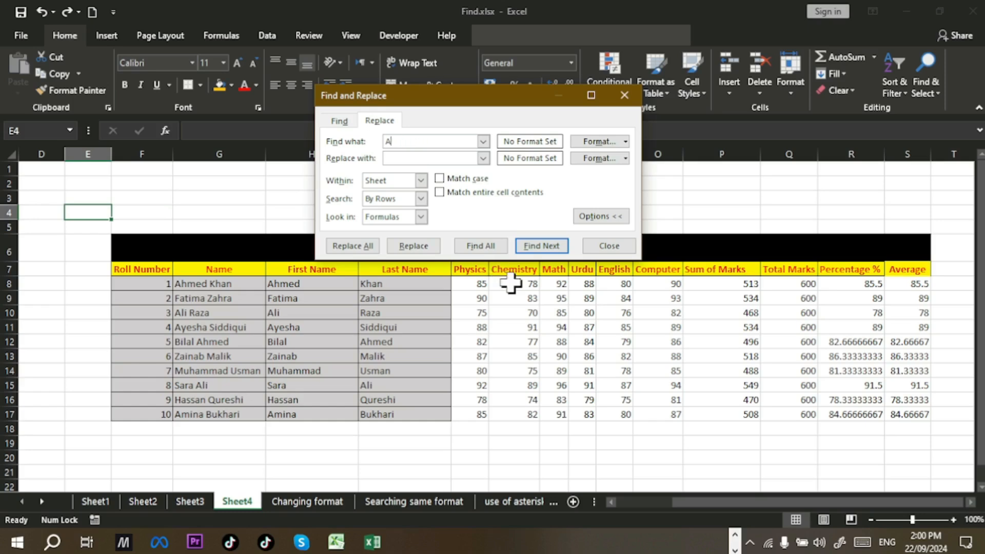
type("verage")
left_click(413, 157)
type("SU")
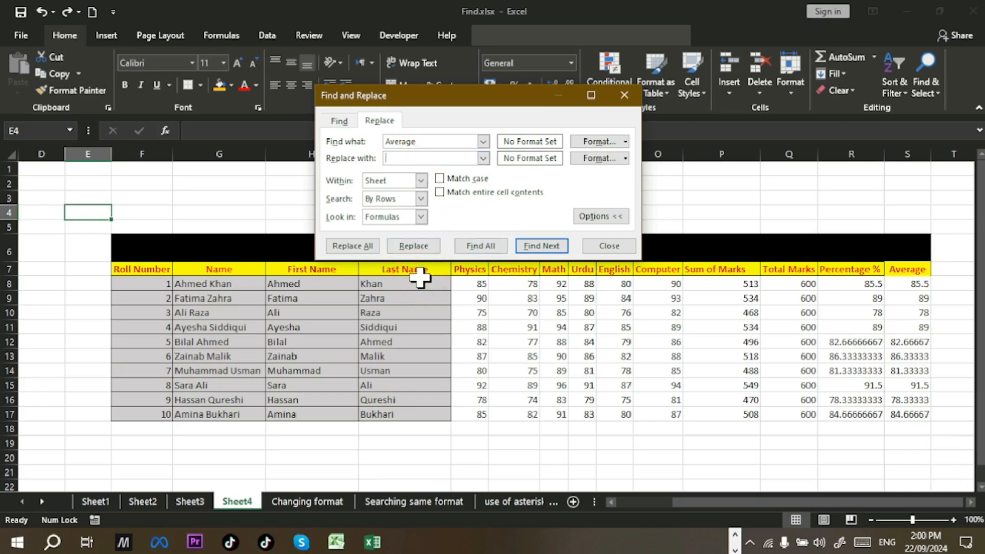
type("M")
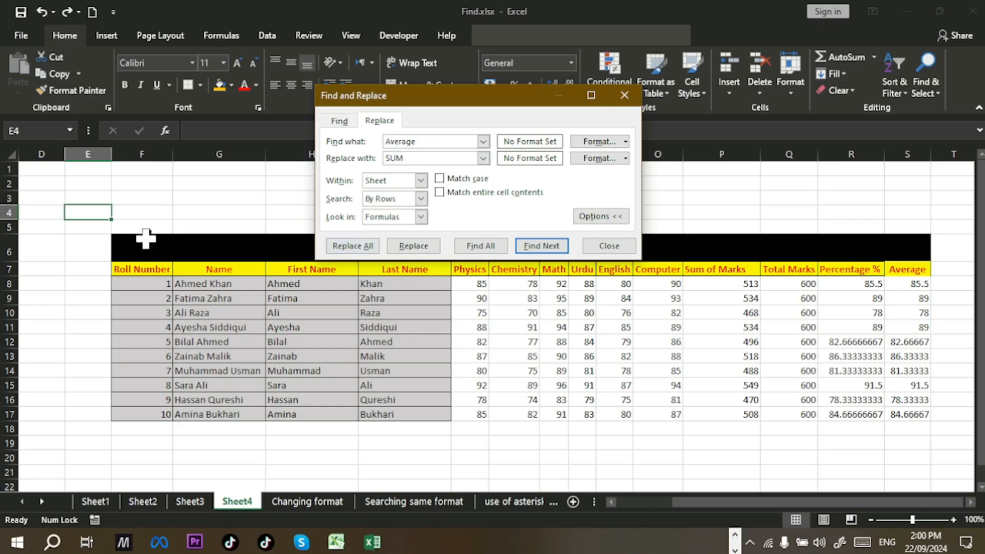
left_click(562, 248)
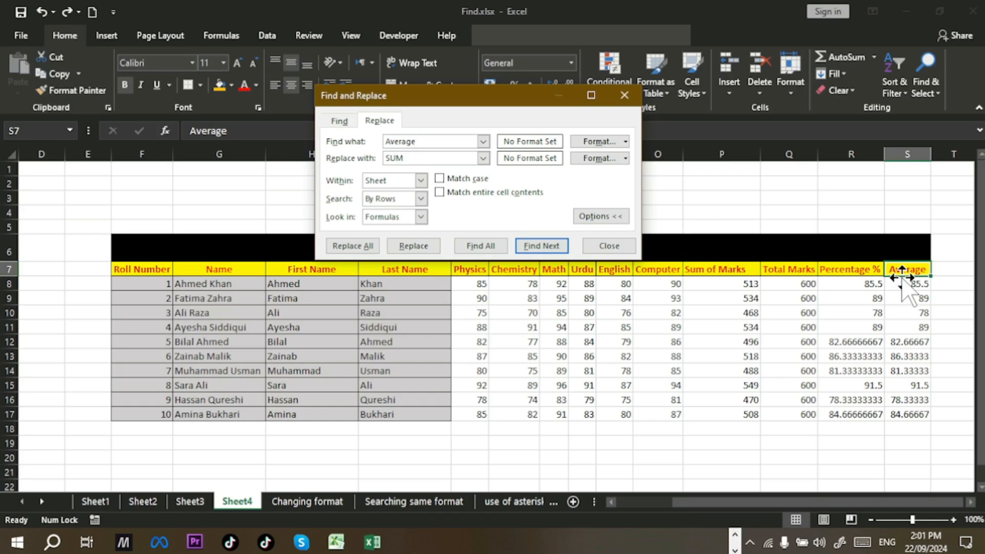
Step: Replace the Average heading in S7 and each AVERAGE formula in S8 through S17 with SUM
left_click(416, 246)
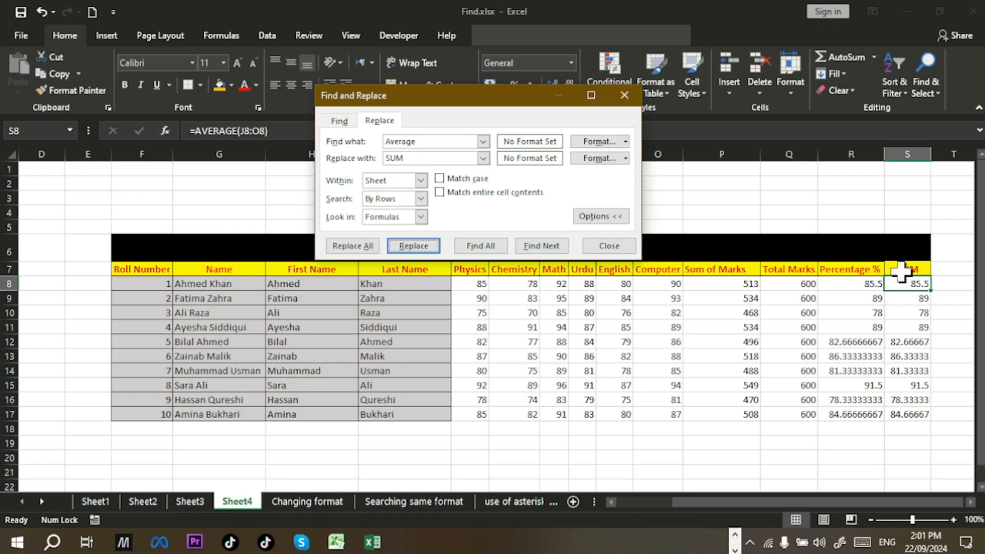
left_click(424, 248)
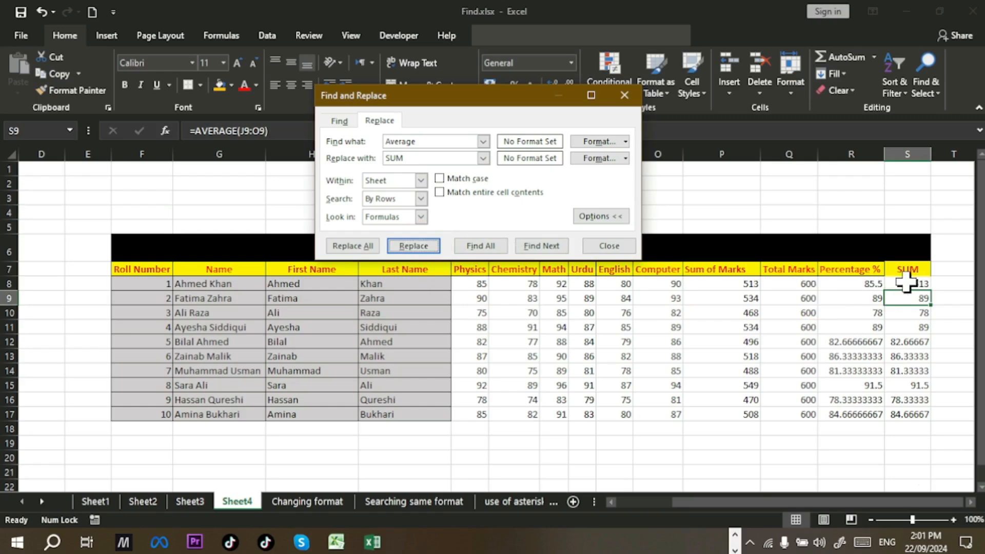
left_click(424, 246)
left_click(424, 247)
left_click(424, 248)
left_click(425, 247)
left_click(425, 247)
left_click(425, 247)
left_click(425, 247)
left_click(425, 247)
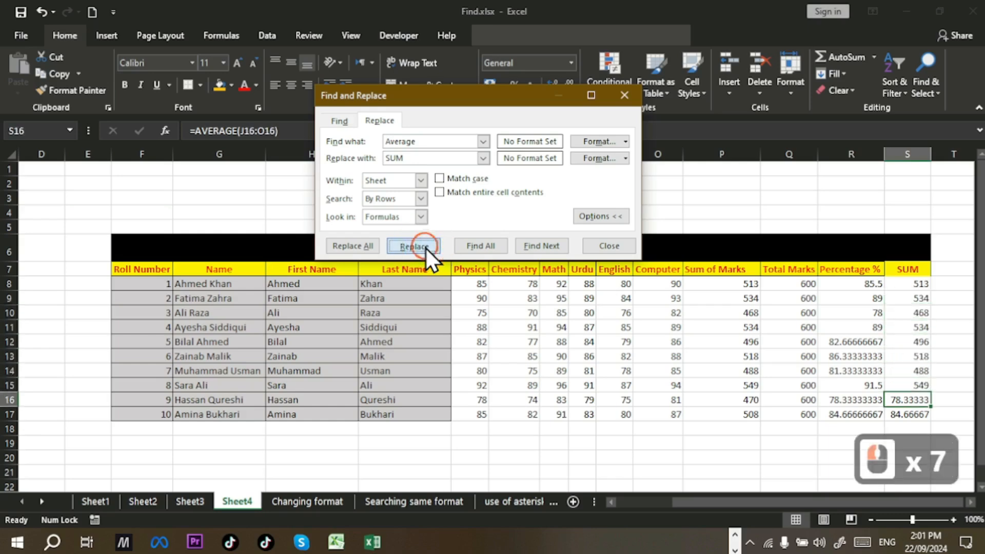
left_click(424, 247)
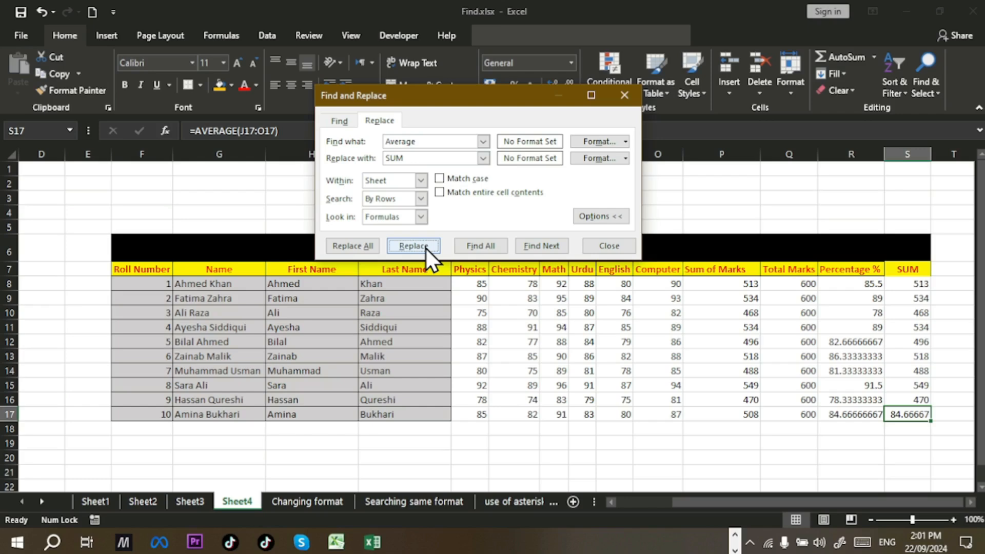
left_click(425, 247)
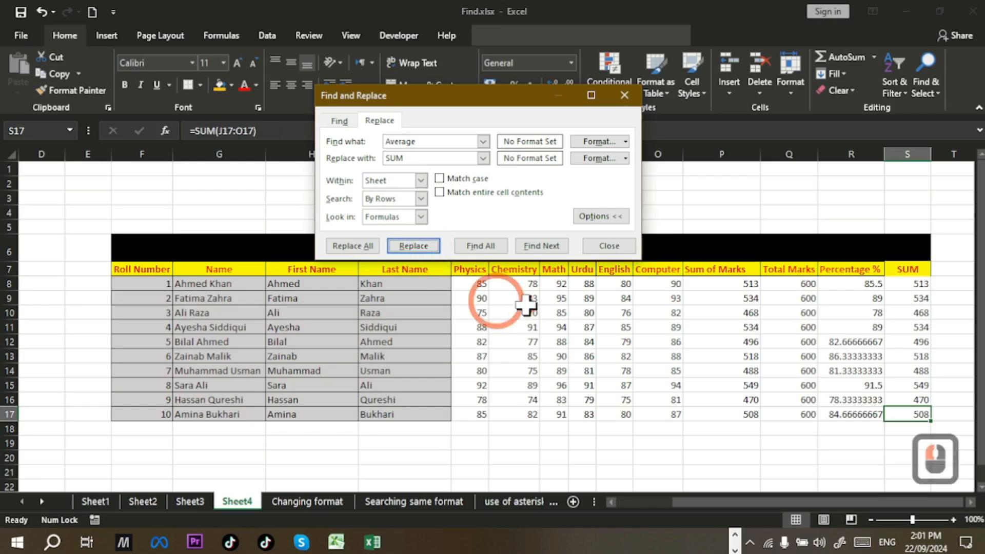
left_click(609, 246)
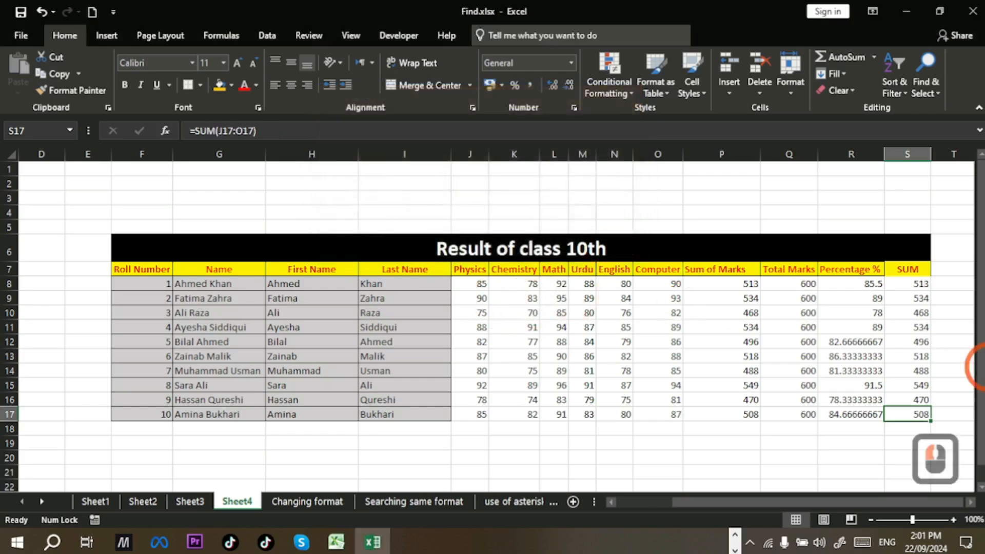
Step: Verify the converted =SUM formulas from S16 up to the SUM heading in S7
left_click(915, 399)
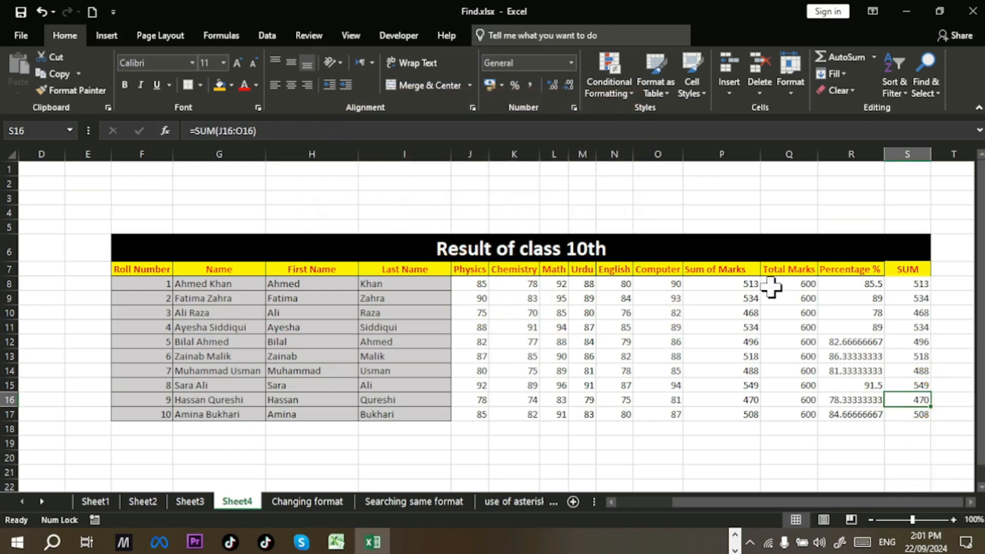
left_click(900, 356)
left_click(918, 342)
left_click(920, 324)
left_click(918, 312)
left_click(918, 297)
left_click(918, 282)
left_click(916, 268)
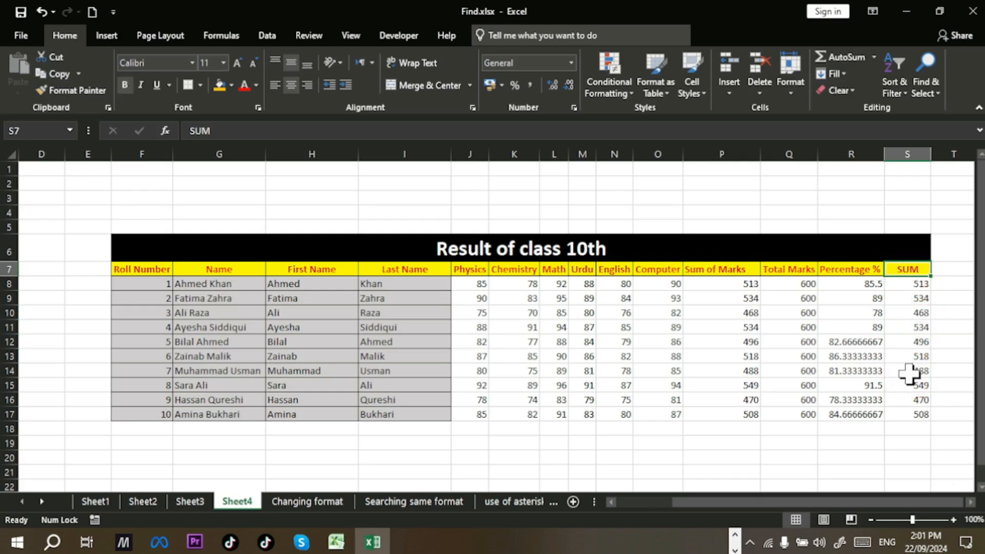
Step: Undo the SUM replacements to restore the AVERAGE formulas, select E3 and reopen Find and Replace
key("ctrl+z")
key("ctrl+z")
key("ctrl+z")
key("ctrl+z")
key("ctrl+z")
key("ctrl+z")
key("ctrl+z")
key("ctrl+z")
key("ctrl+z")
key("ctrl+z")
key("ctrl+z")
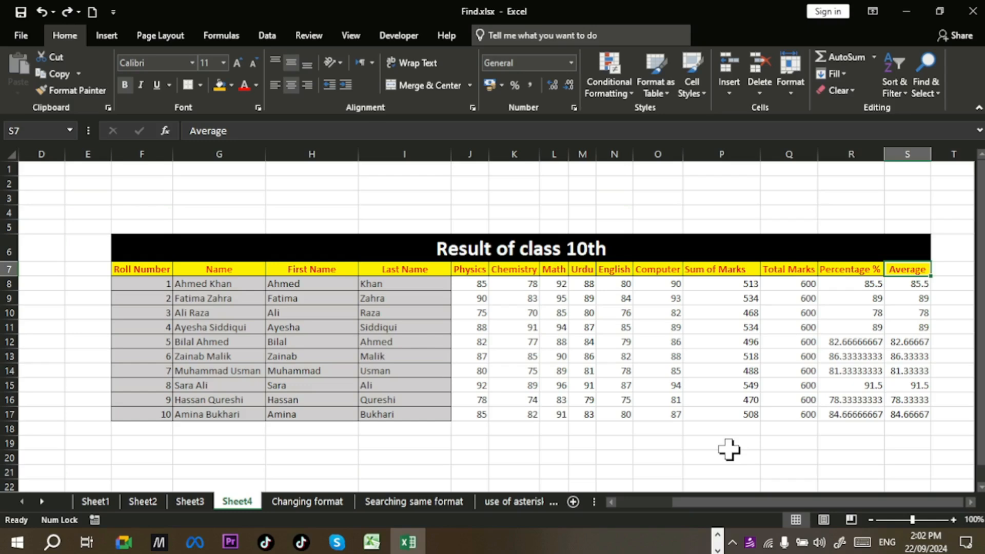
key("ctrl")
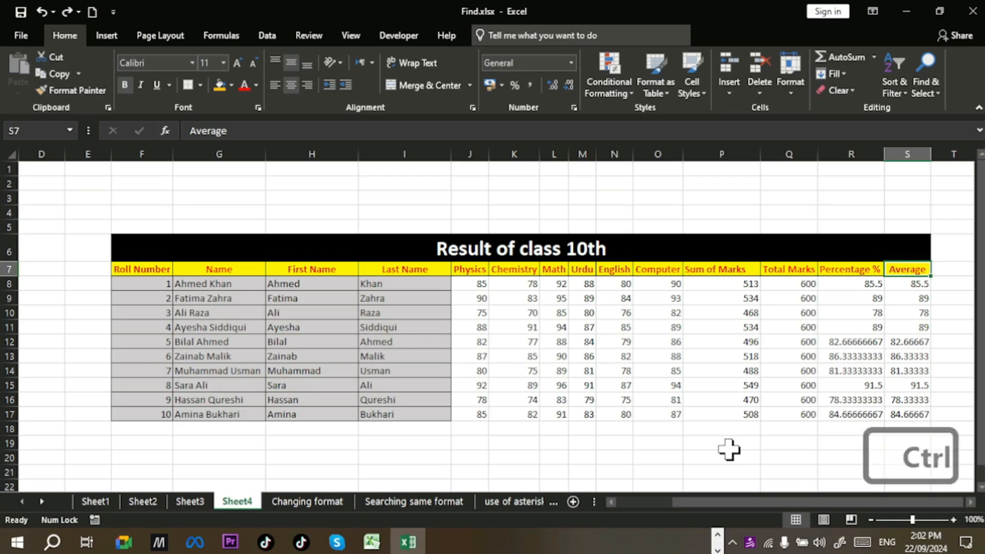
left_click(97, 204)
key("ctrl+h")
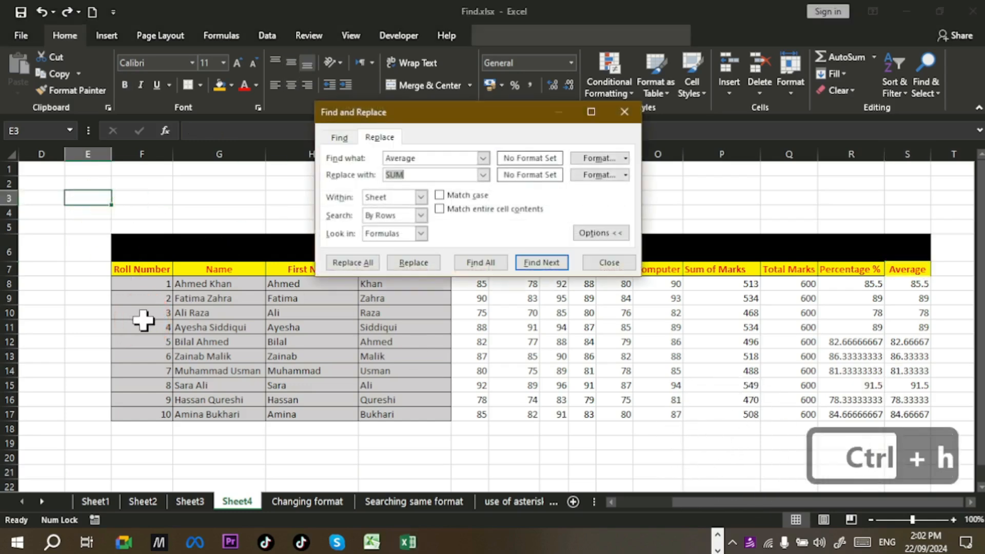
Step: Inspect the Replace tab's Look in list, showing only Formulas, and keep Formulas selected
left_click(420, 233)
left_click(423, 237)
left_click(422, 237)
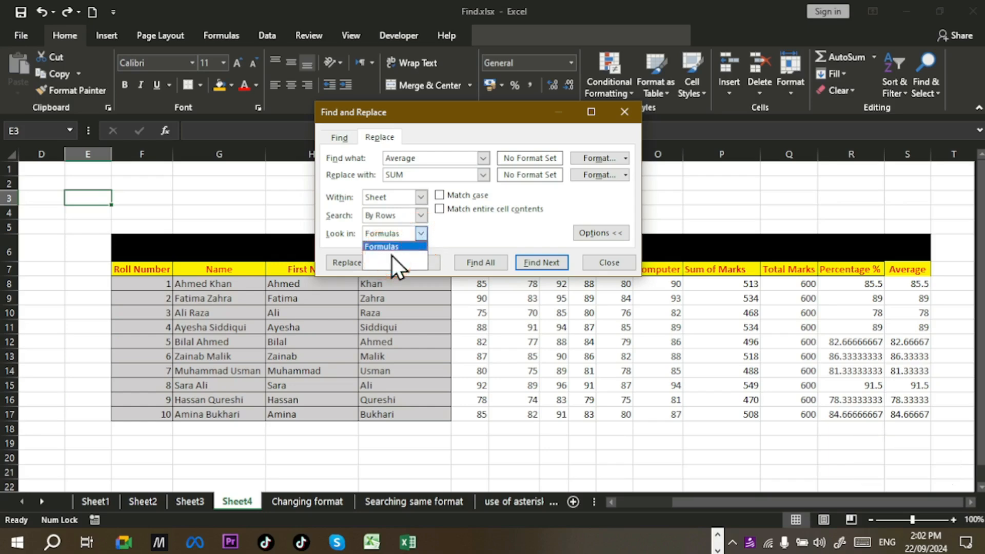
left_click(470, 236)
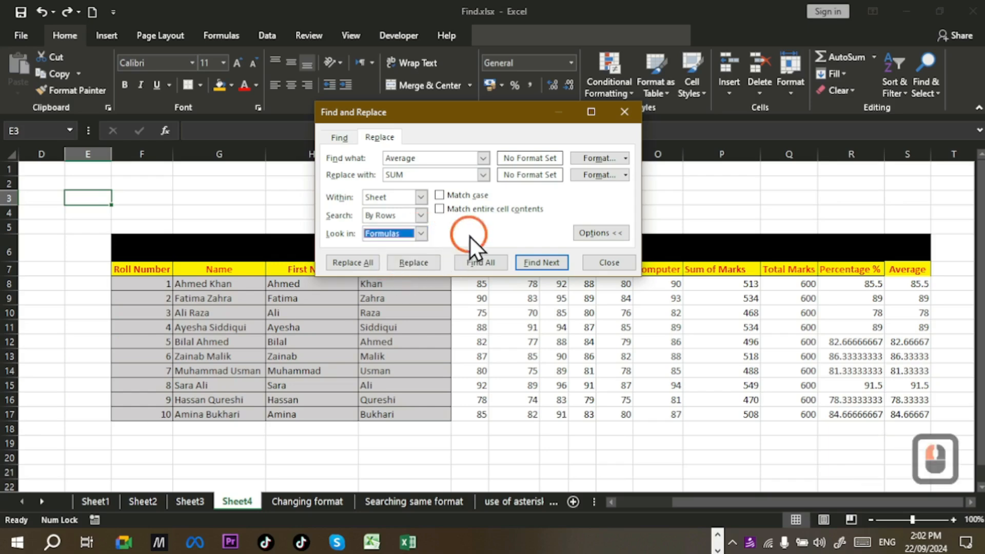
left_click(424, 234)
left_click(424, 235)
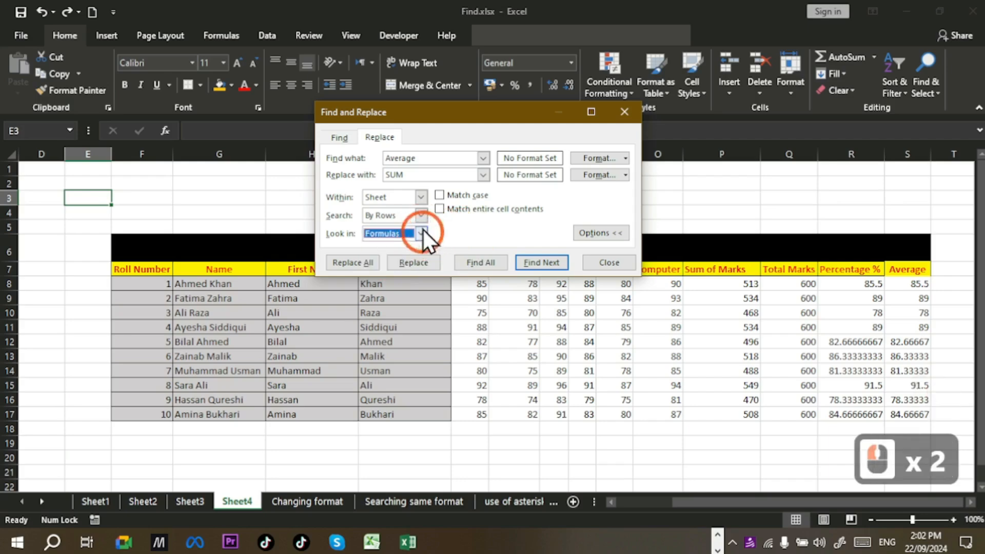
Step: Compare the Find tab's Look in choices (Formulas, Values, Comments) with the Replace tab's Formulas-only list
left_click(350, 143)
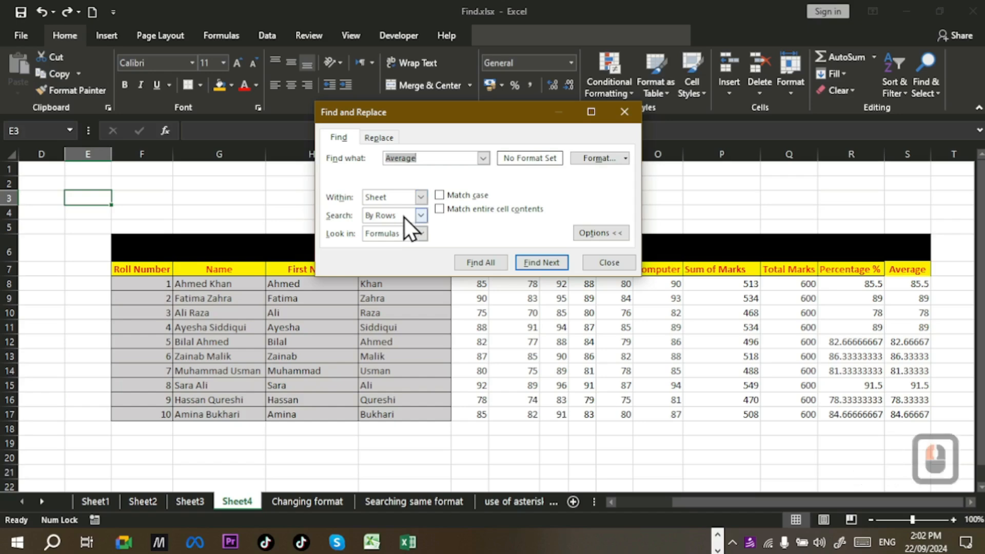
left_click(423, 235)
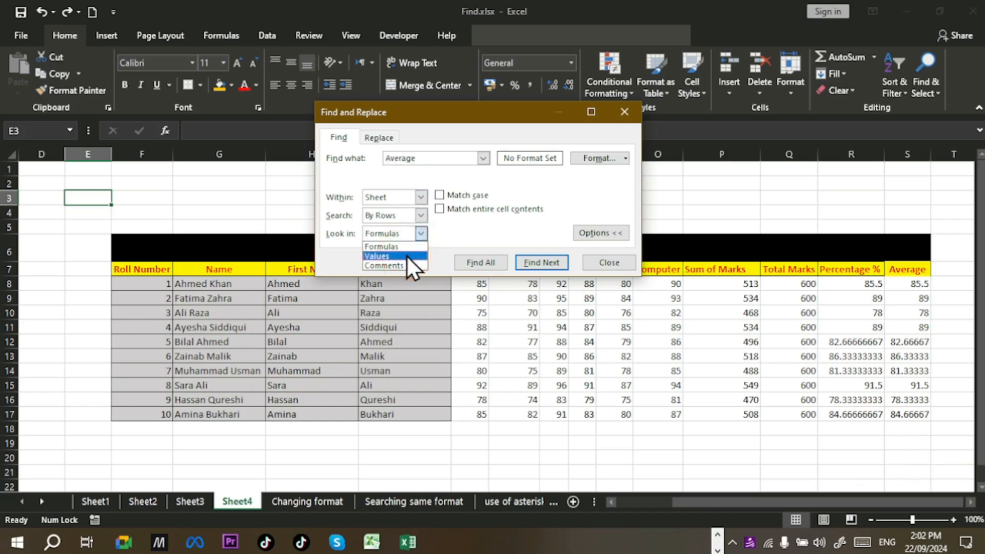
left_click(454, 225)
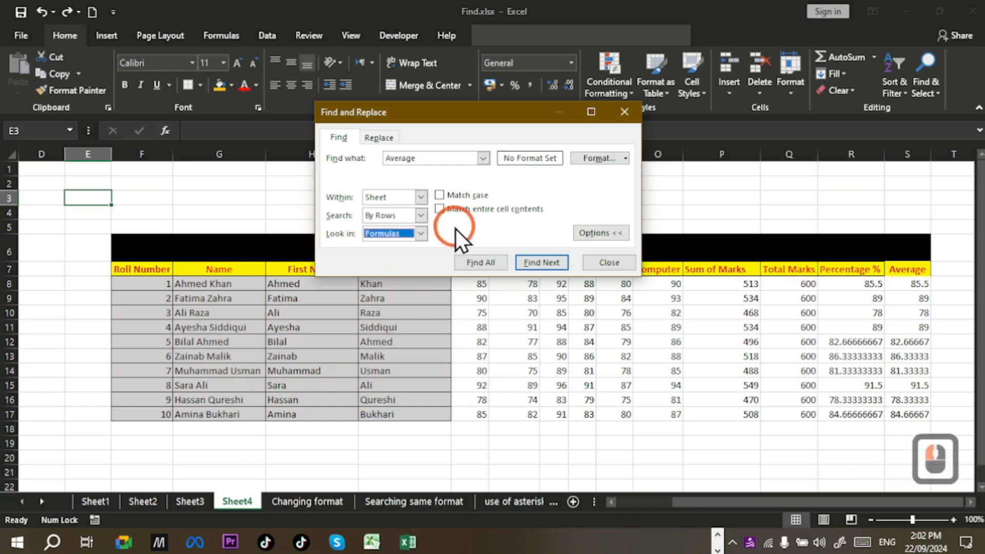
left_click(381, 138)
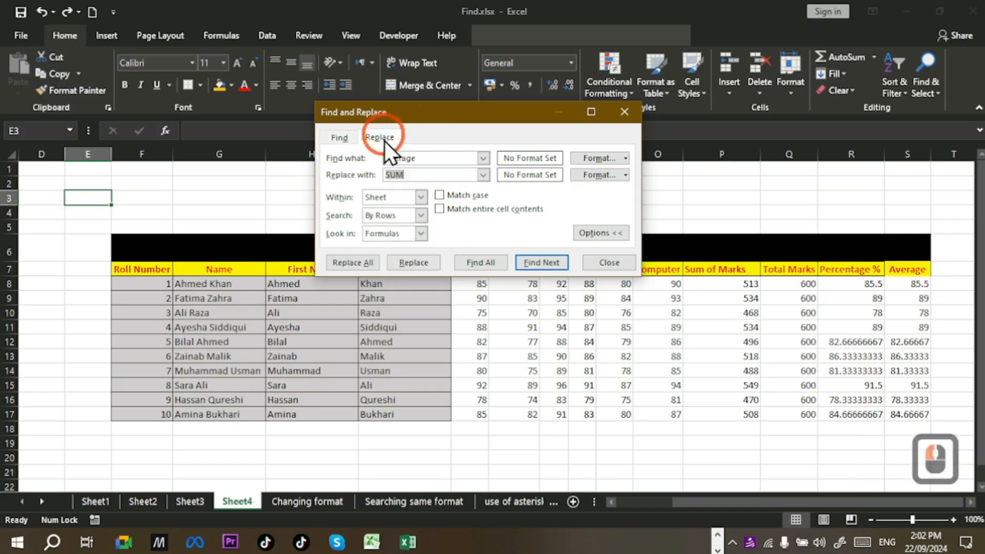
left_click(423, 233)
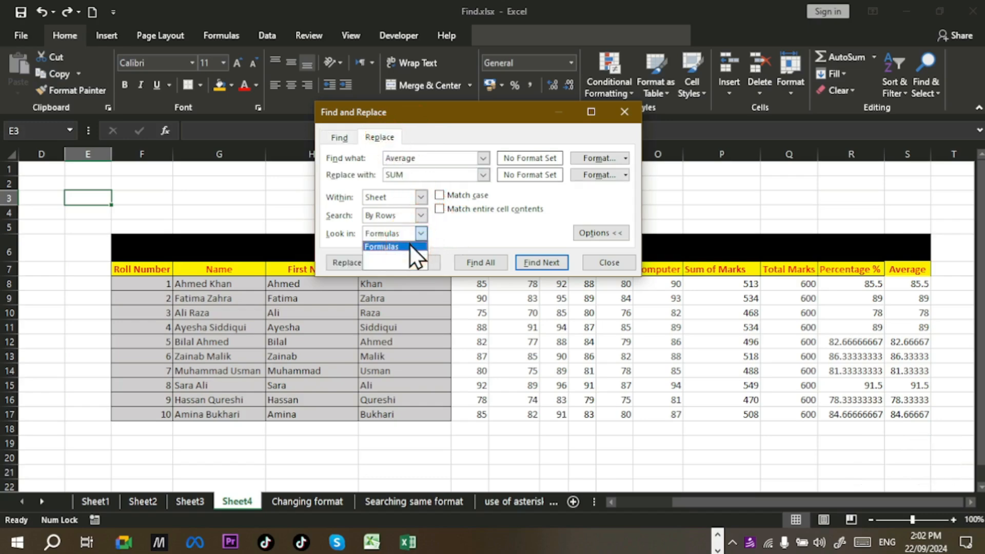
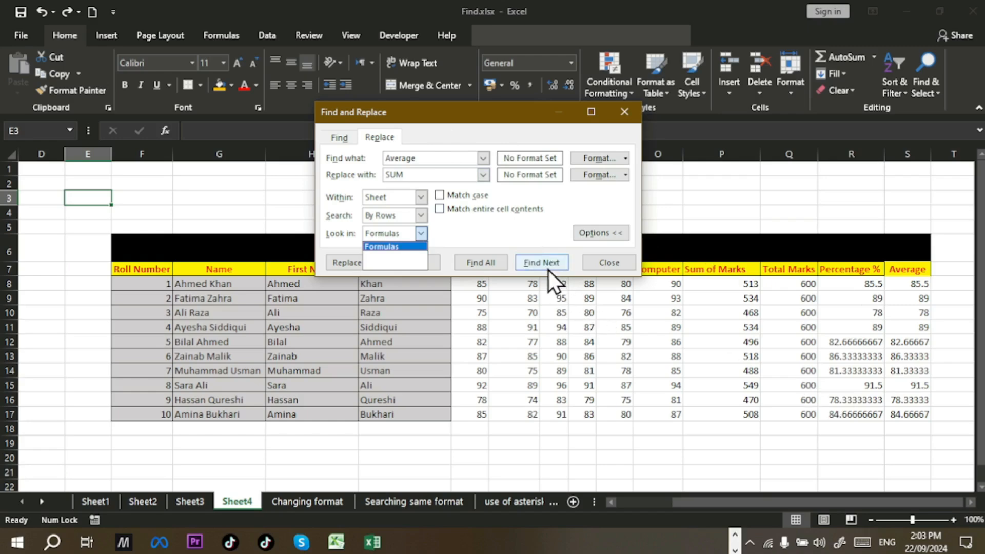
Step: Keep Formulas in the Look in list and close the Find and Replace dialog
left_click(539, 229)
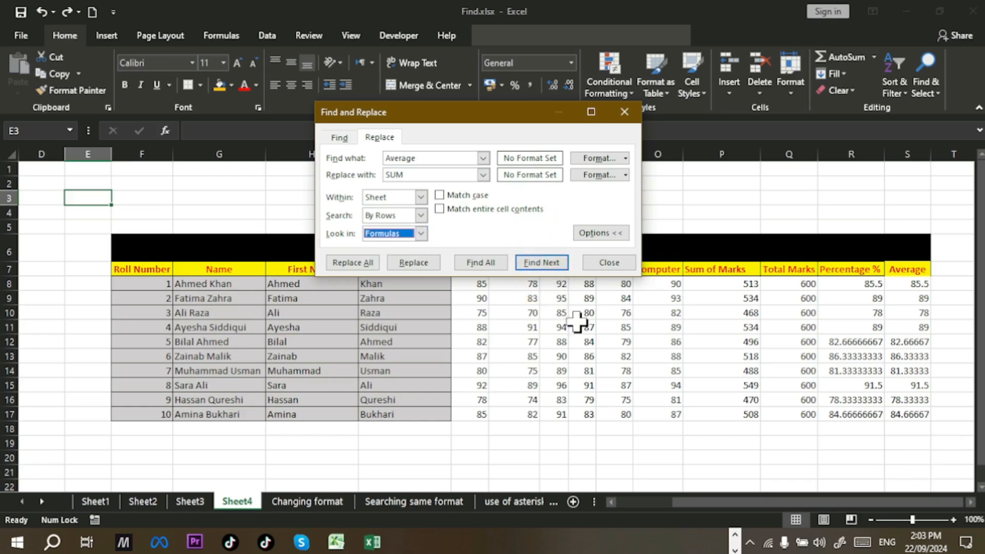
left_click(620, 267)
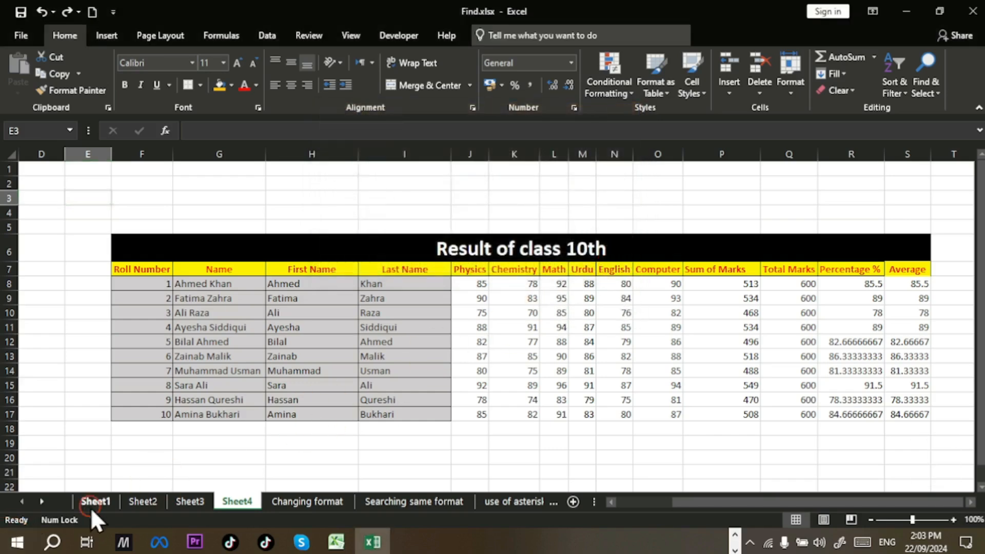
Step: On Sheet1, inspect the LAHORE city entries in V8 and H8, then select C5
left_click(91, 507)
scroll(396, 440, "down", 2)
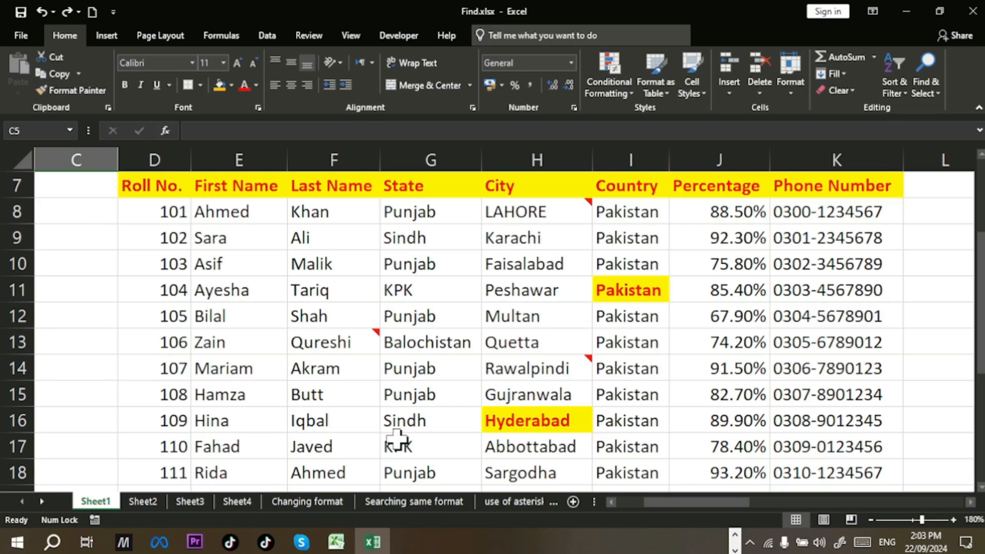
left_click_drag(719, 502, 946, 503)
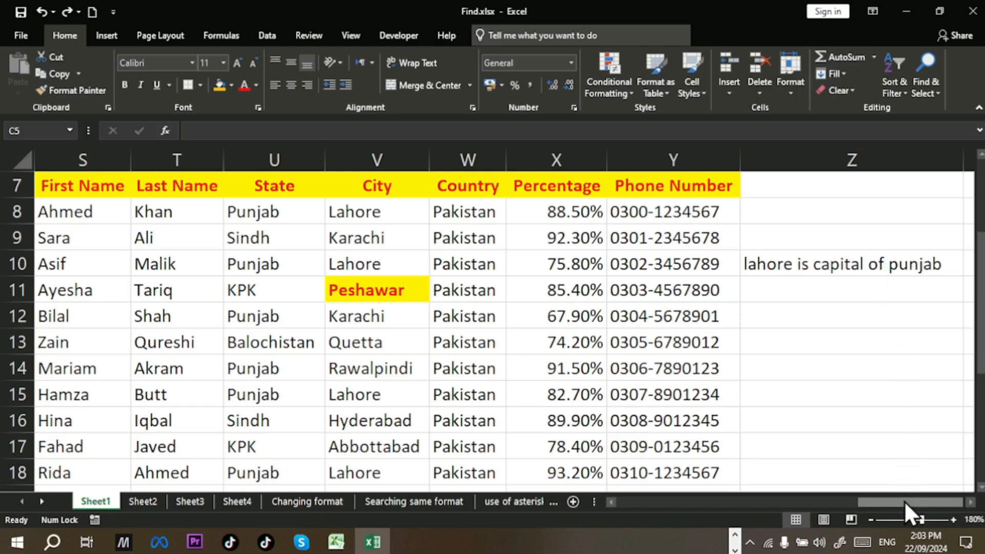
left_click_drag(903, 501, 903, 500)
left_click(360, 205)
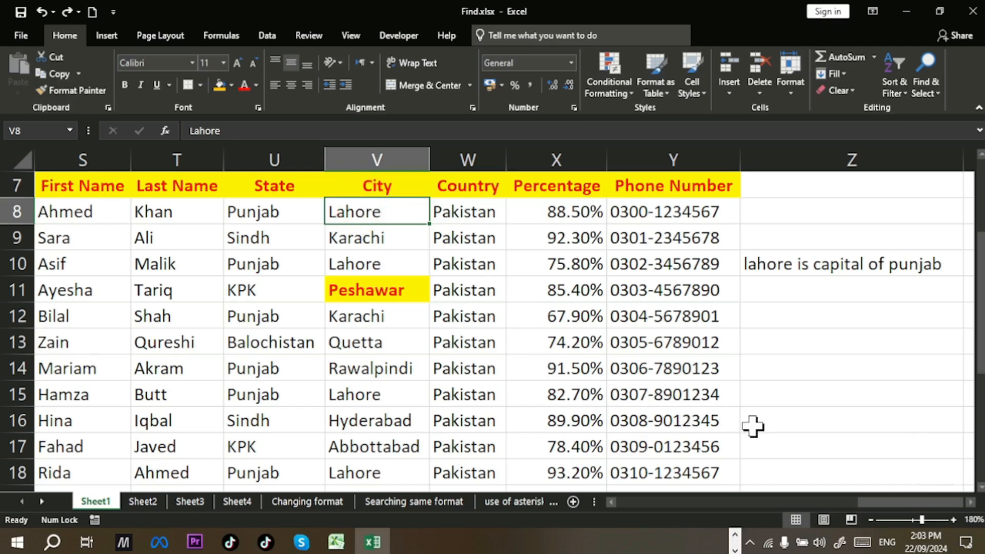
left_click_drag(909, 500, 660, 501)
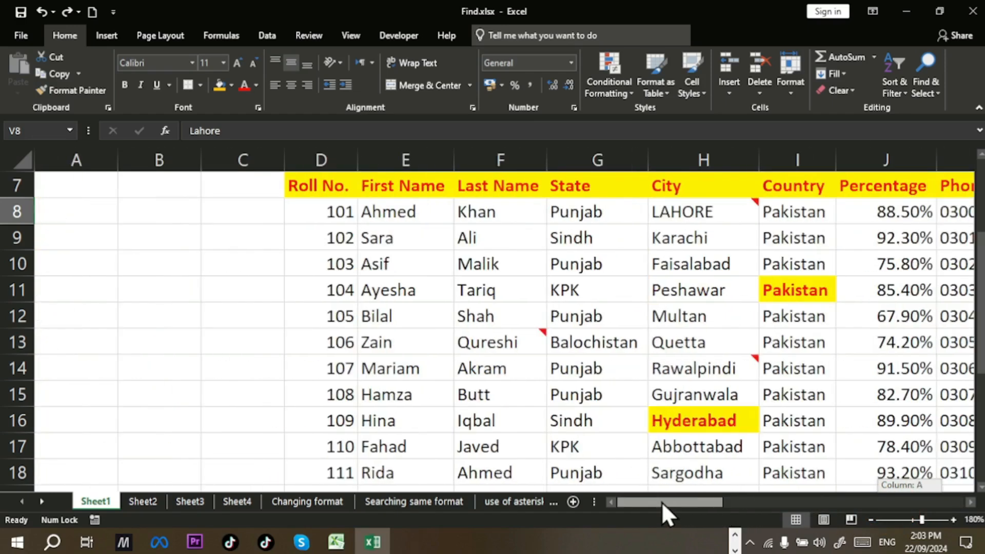
left_click(680, 212)
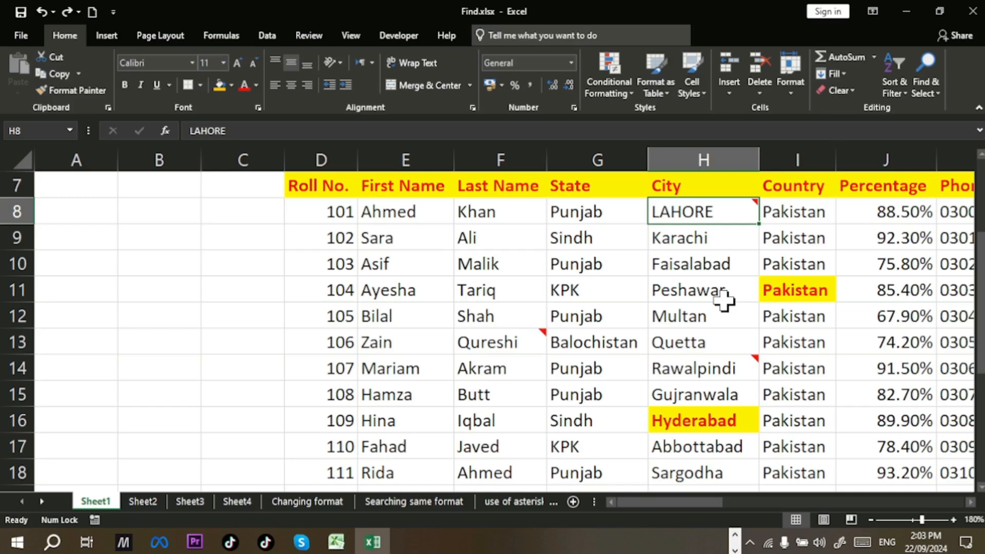
scroll(540, 321, "up", 1)
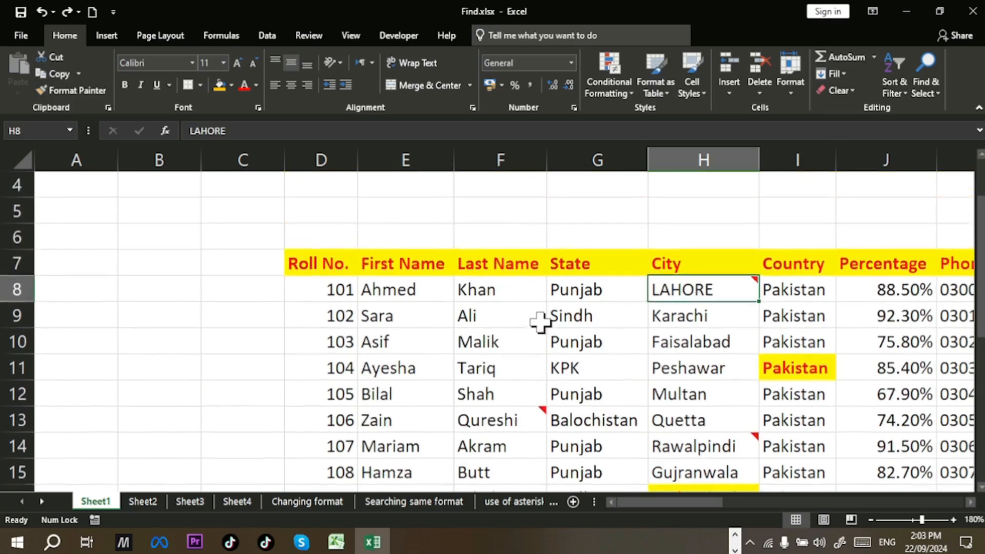
left_click(205, 213)
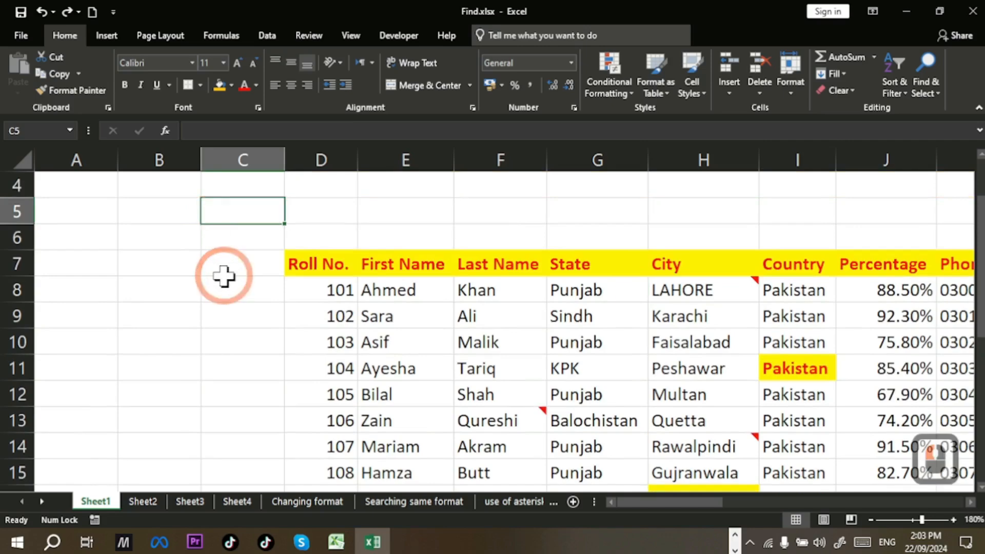
Step: Reopen Replace and clear the old Average and SUM text from both fields
key("ctrl+h")
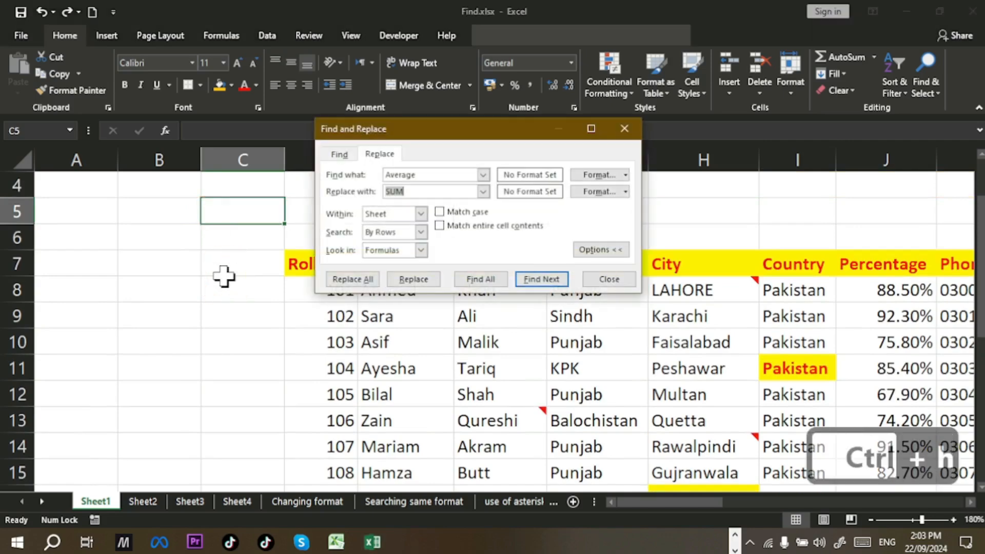
left_click(438, 176)
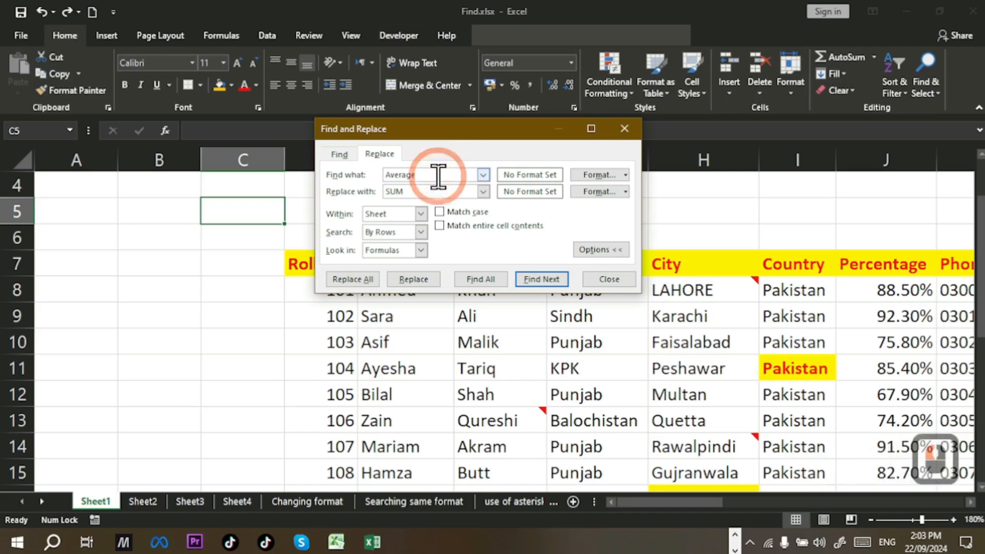
key("shift+Home")
key("BackSpace")
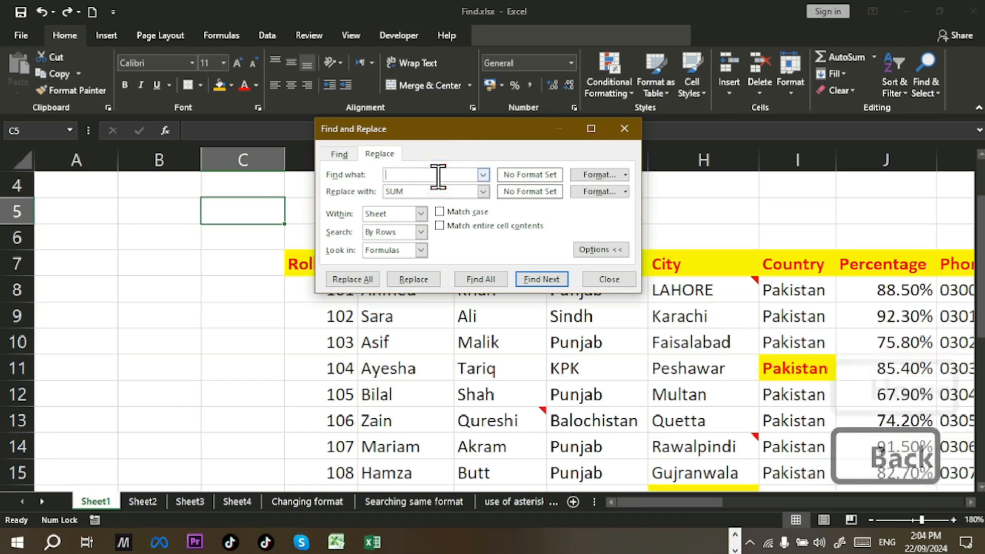
key("Tab")
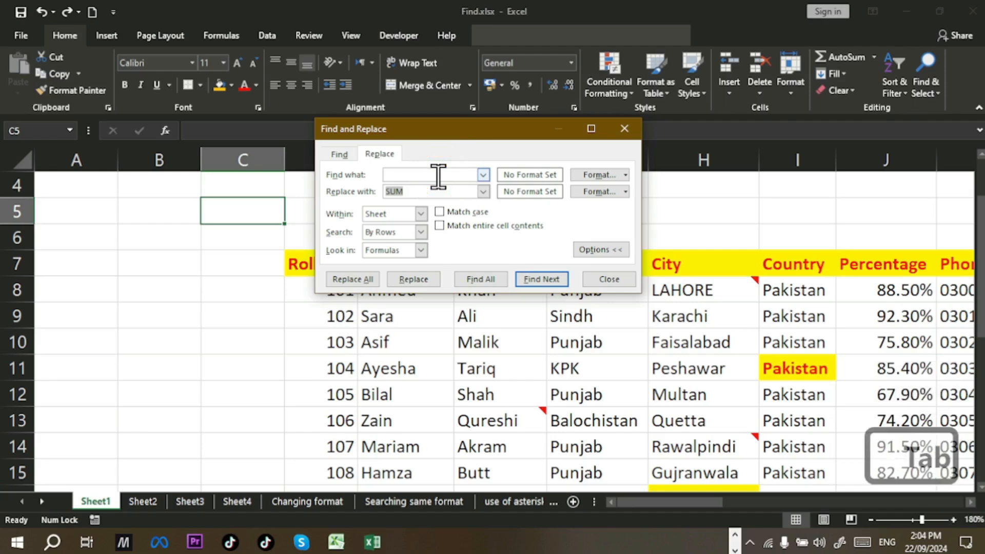
key("BackSpace")
left_click(430, 173)
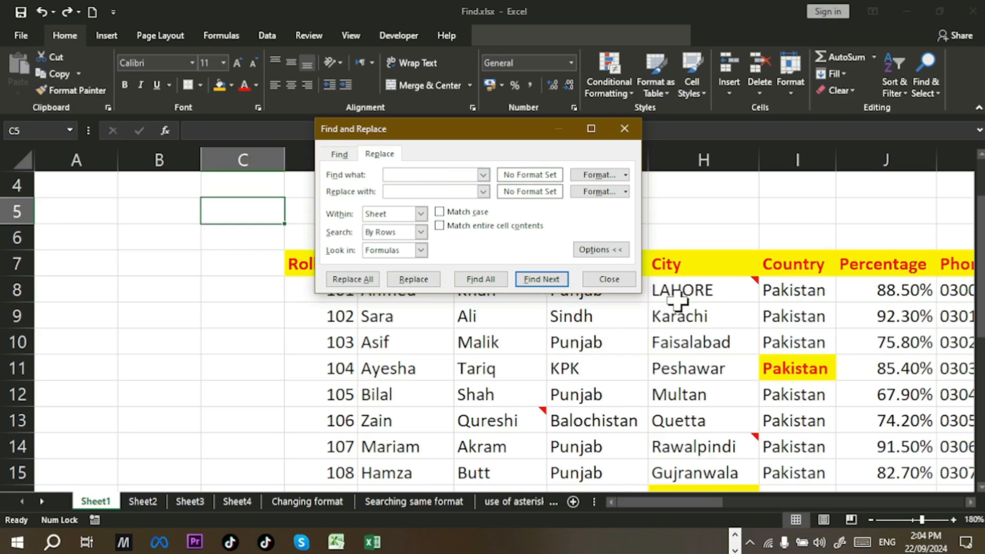
Step: Enter LAHORE as the search term and 'Lahore is capital of Punjab' as the replacement
mouse_move(678, 303)
key("Caps_Lock")
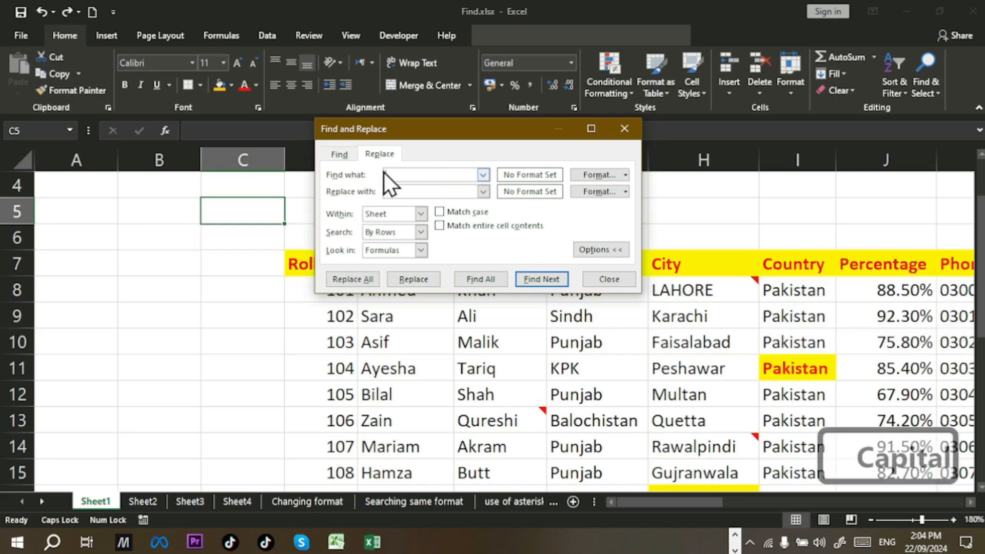
type("AHORE")
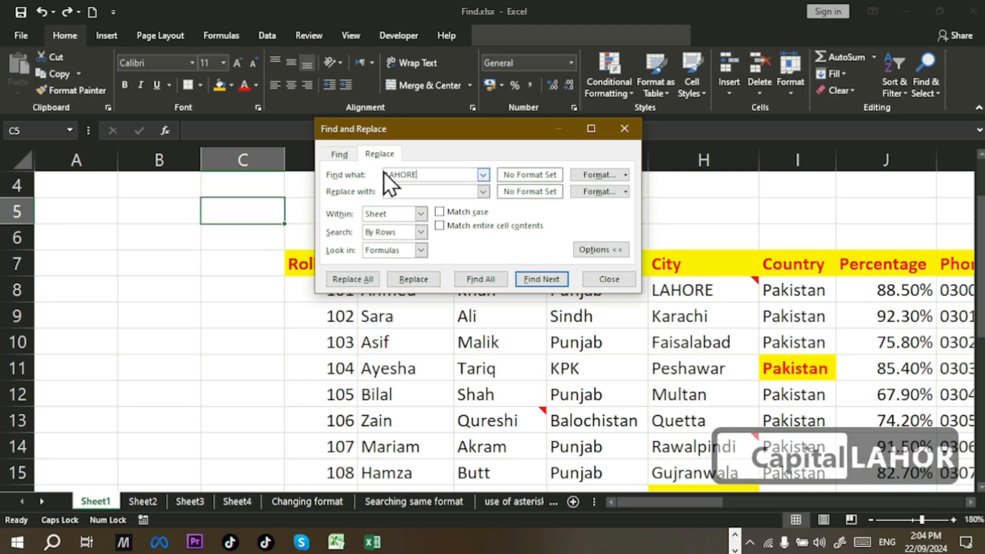
left_click(434, 192)
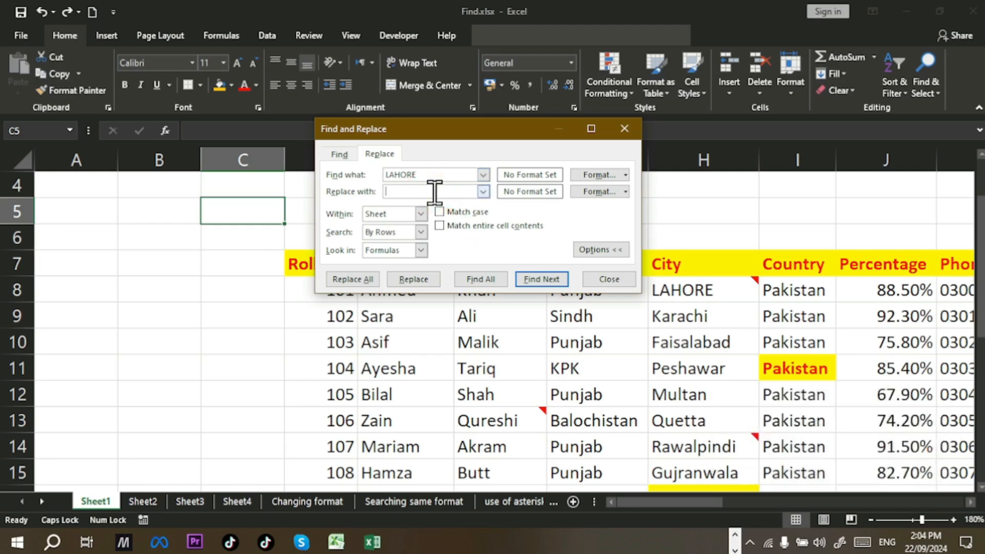
key("Caps_Lock")
type("Laho")
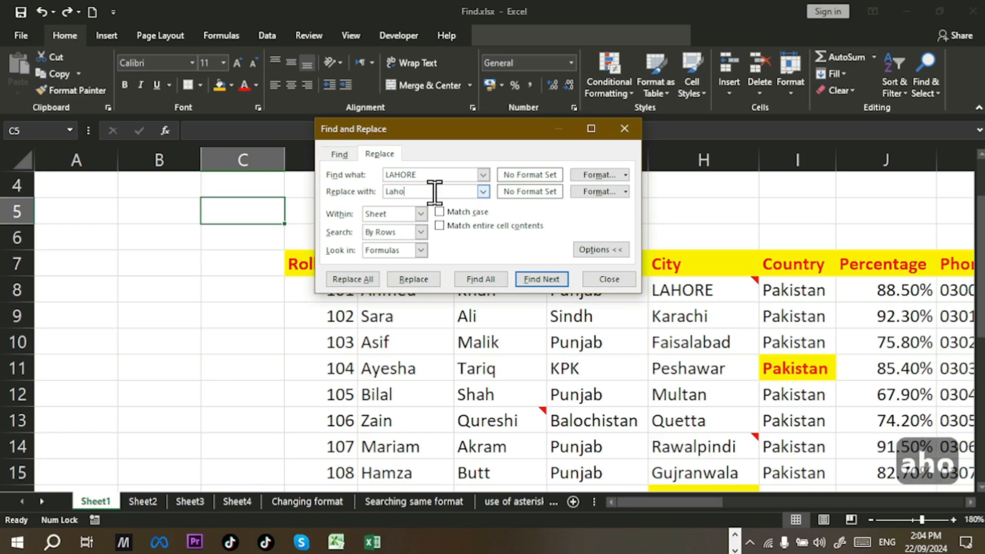
type("re is ")
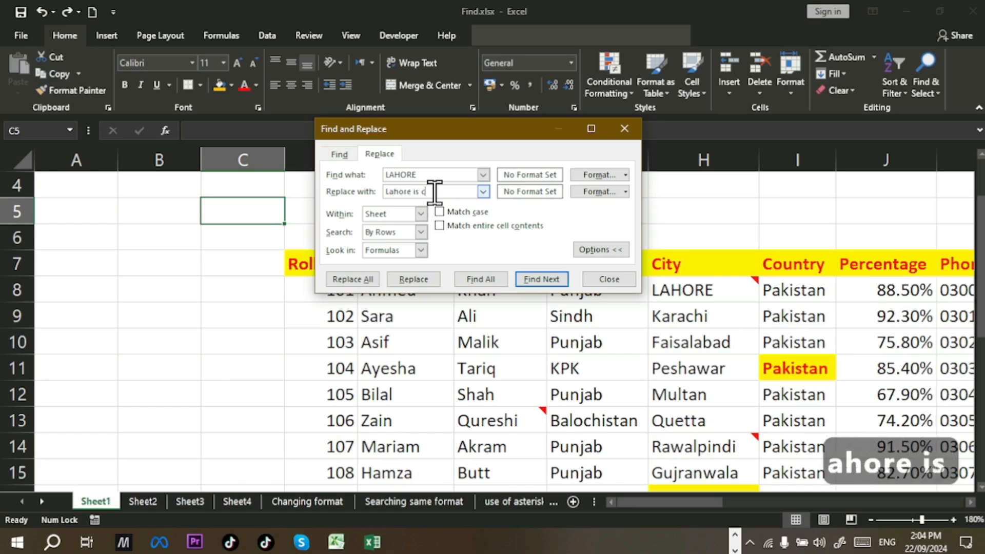
type("capital")
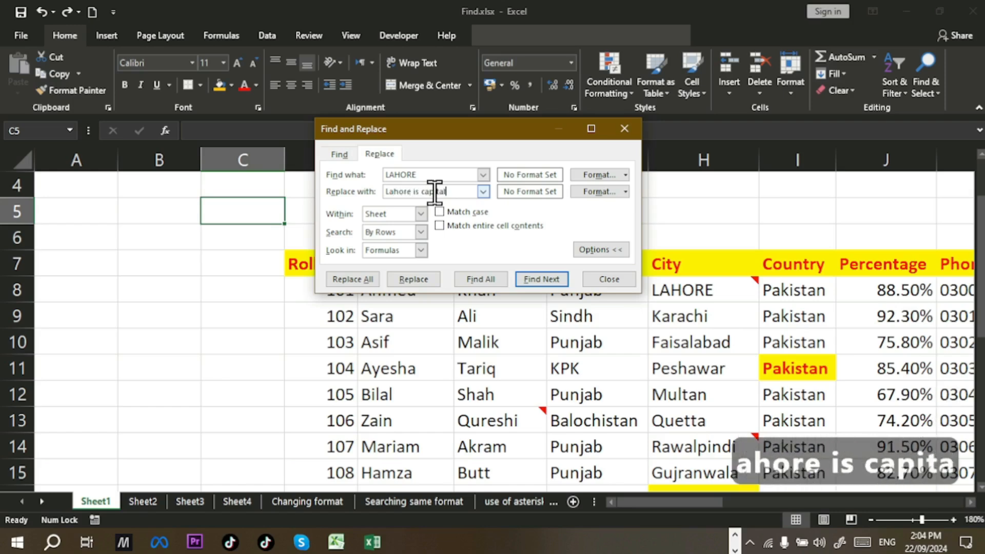
type(" of ")
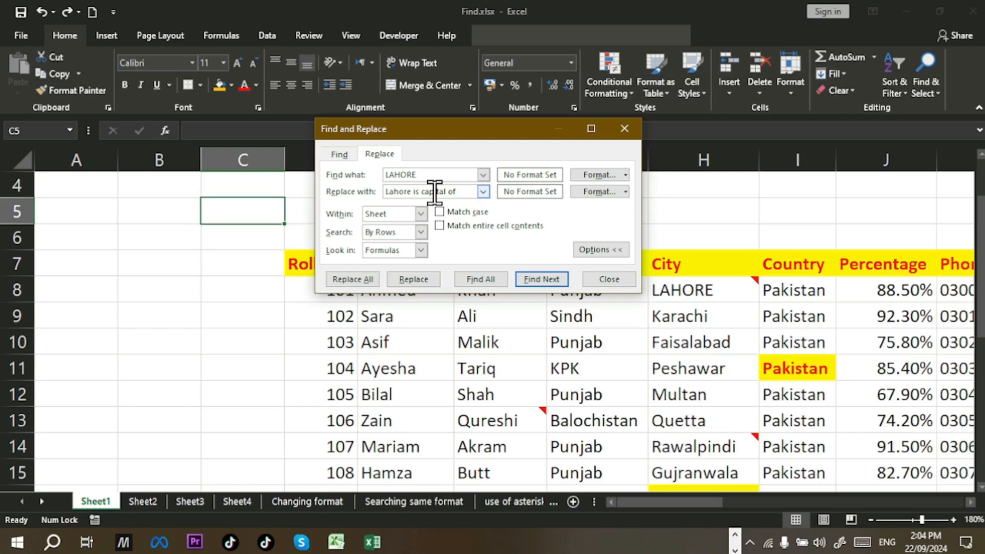
type("Punjab")
Step: Find the first LAHORE and replace it in H8 with the capital sentence
left_click(528, 277)
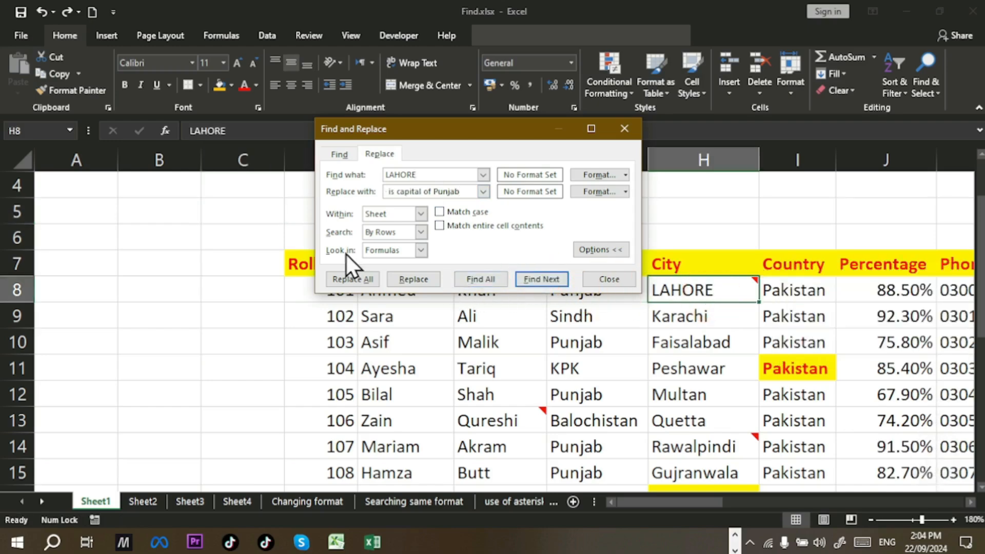
left_click(430, 282)
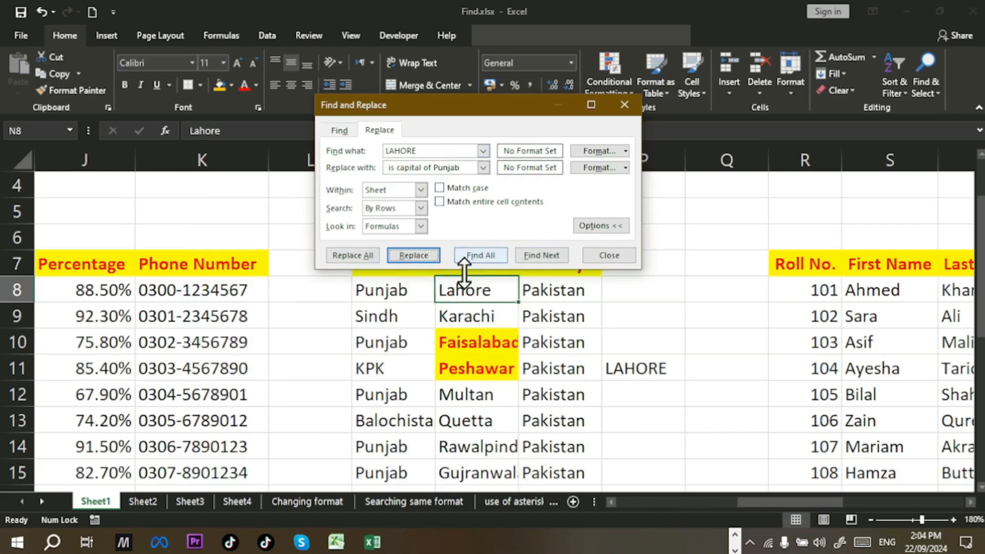
left_click(623, 254)
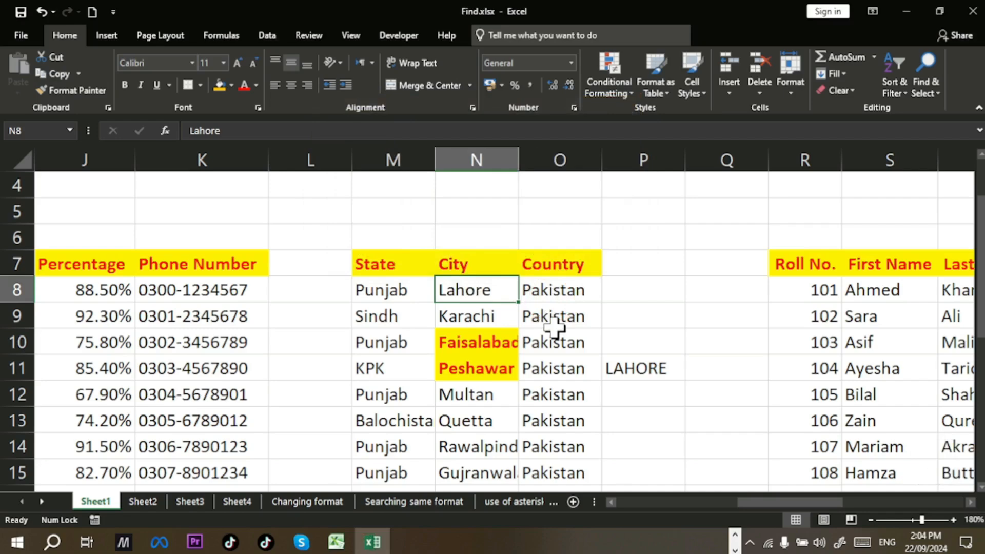
Step: Undo the H8 replacement so it reads LAHORE again, and select C5
key("ctrl+z")
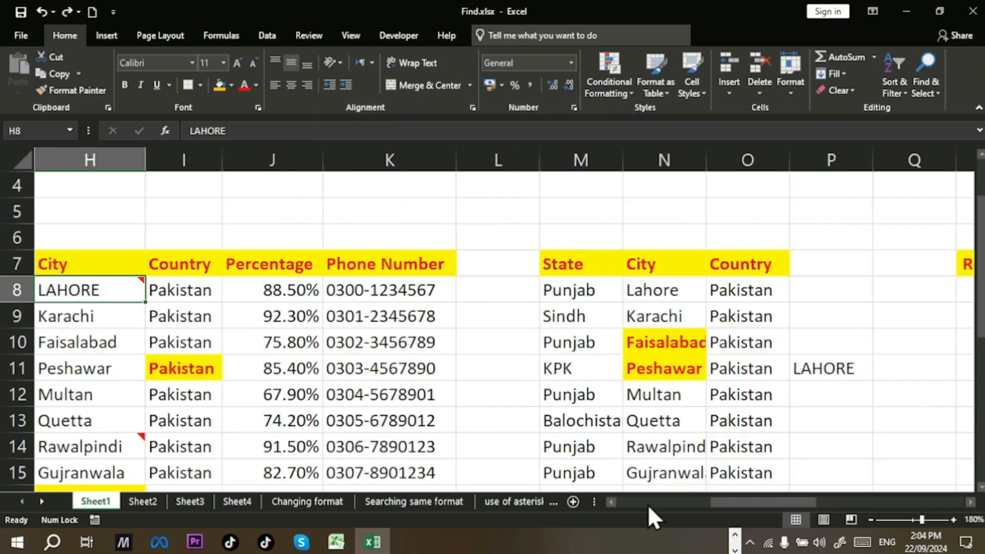
left_click(612, 502)
left_click(612, 502)
left_click(611, 502)
left_click(612, 502)
left_click(611, 502)
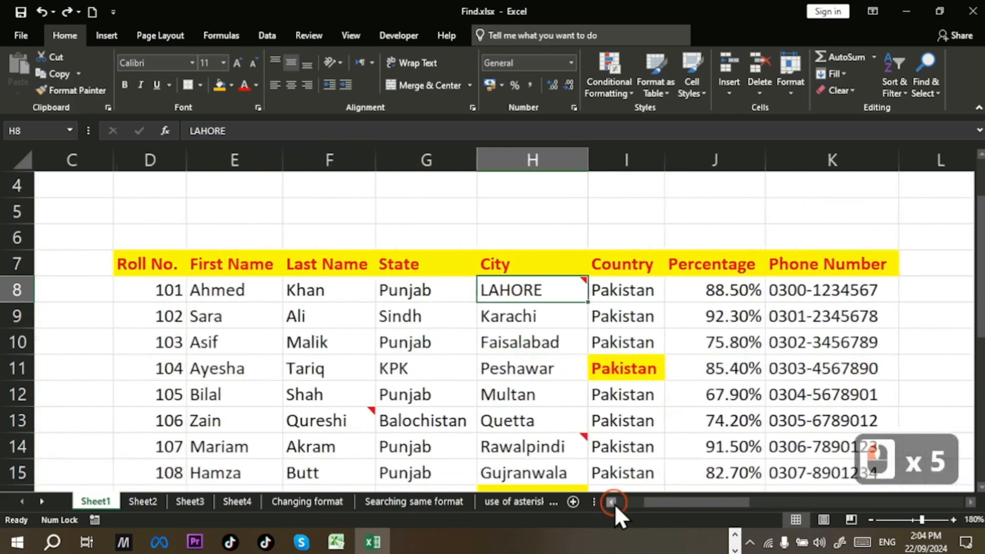
left_click(612, 502)
left_click(249, 218)
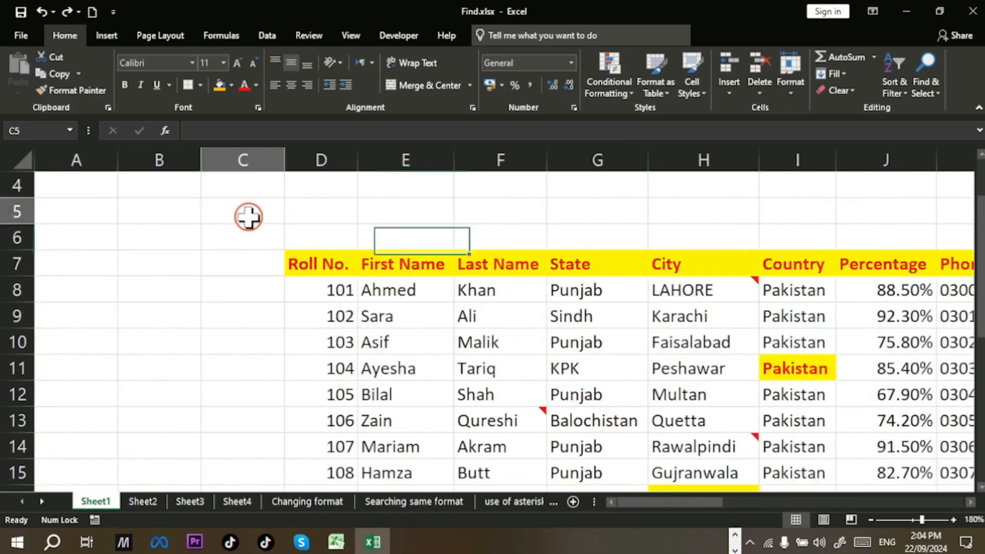
Step: With Match case on, replace LAHORE one at a time in H8, P11 and Z21
key("ctrl+h")
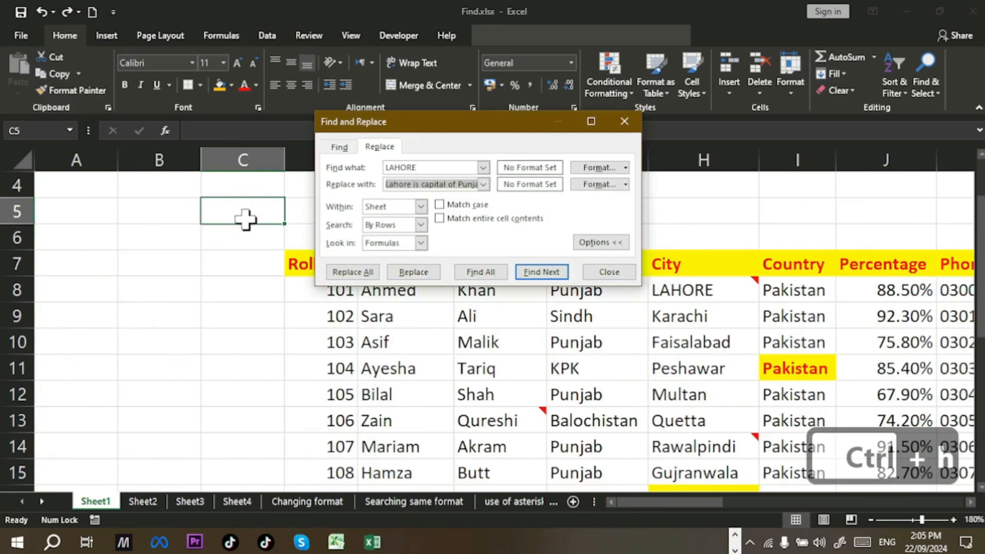
left_click(439, 204)
left_click(481, 277)
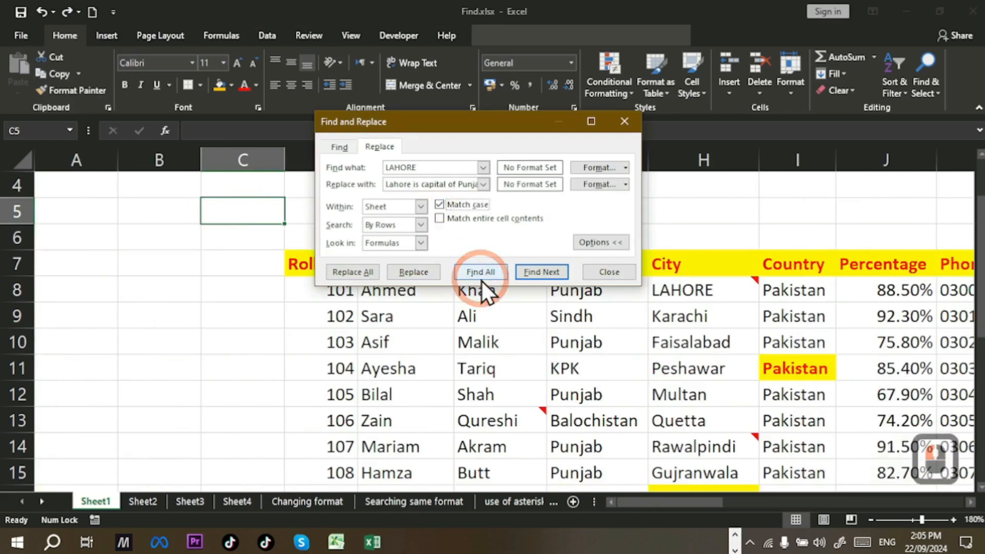
left_click(537, 273)
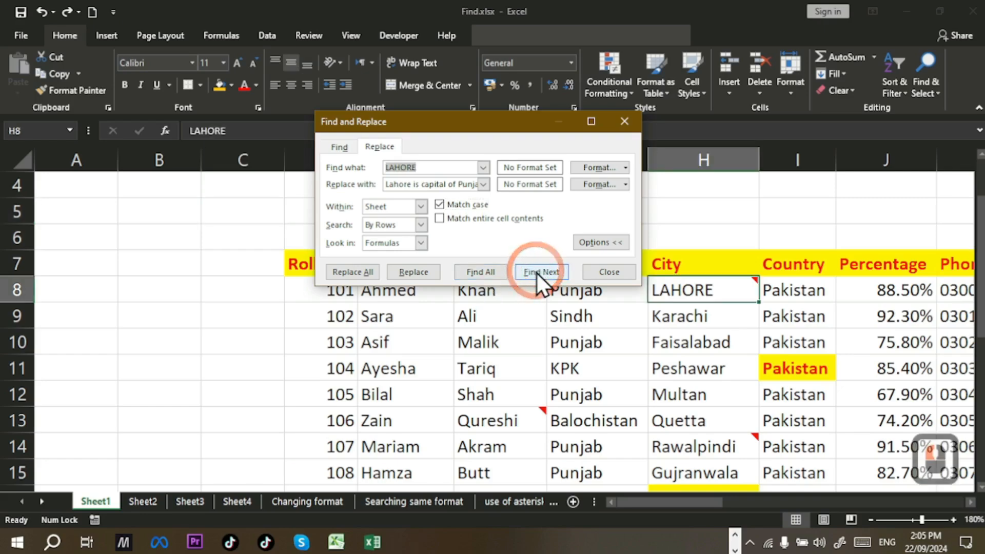
left_click(423, 277)
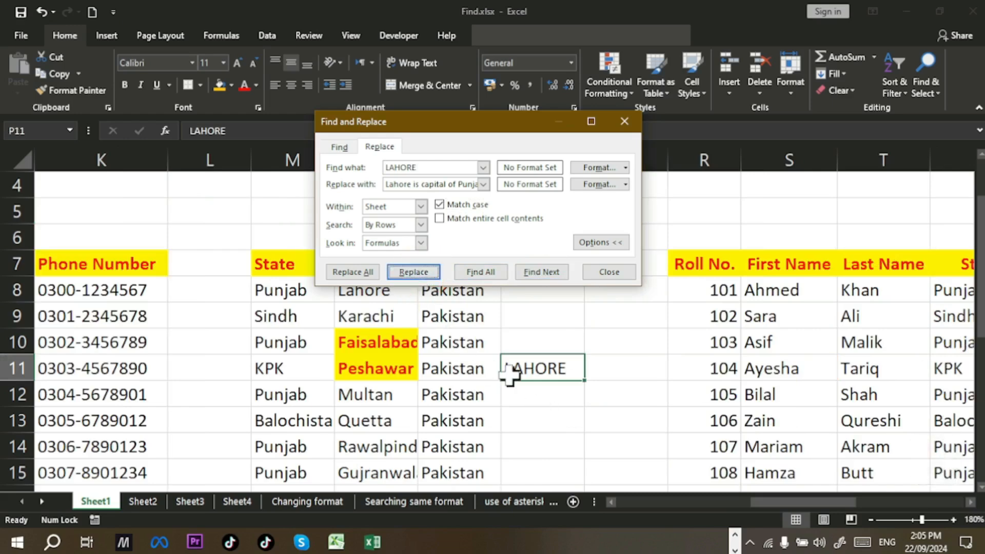
left_click(412, 273)
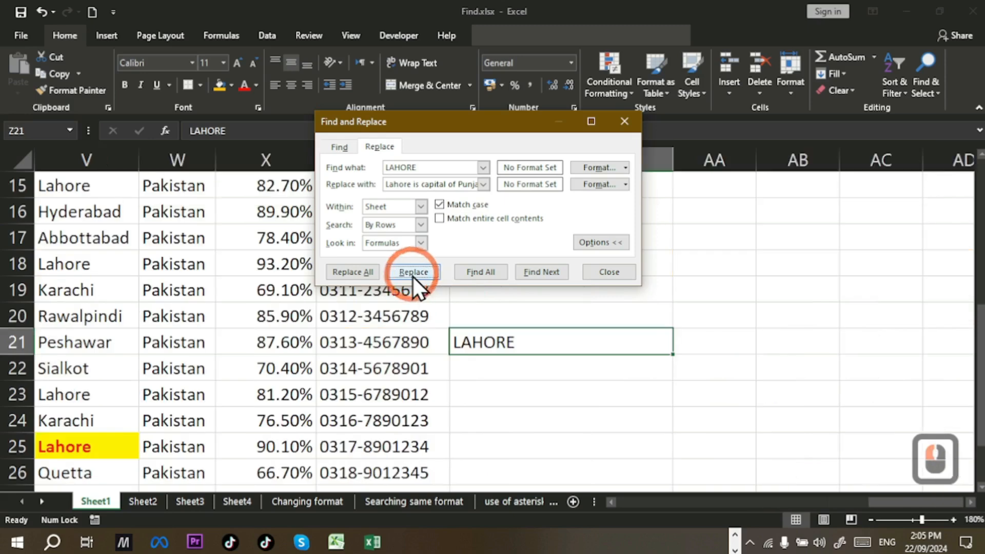
left_click(435, 275)
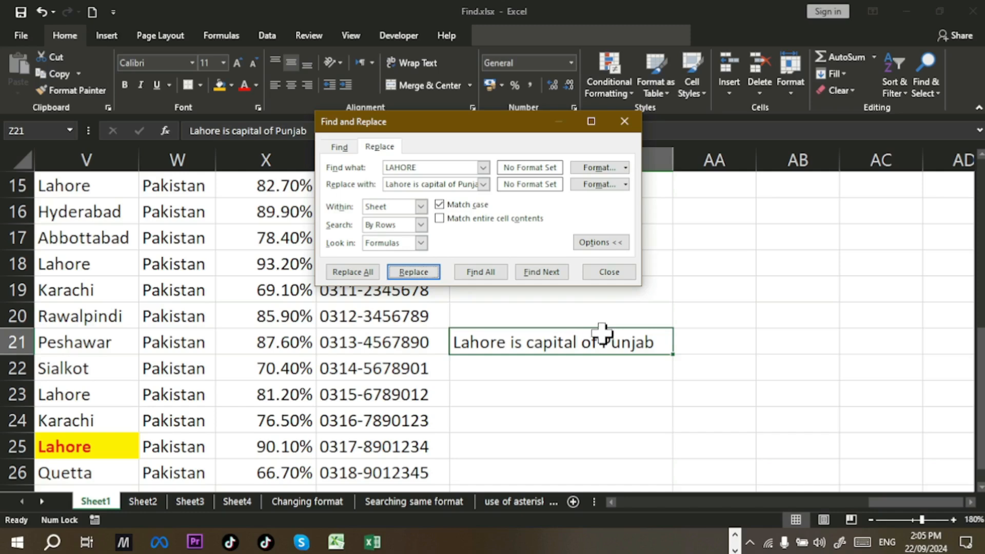
left_click(617, 279)
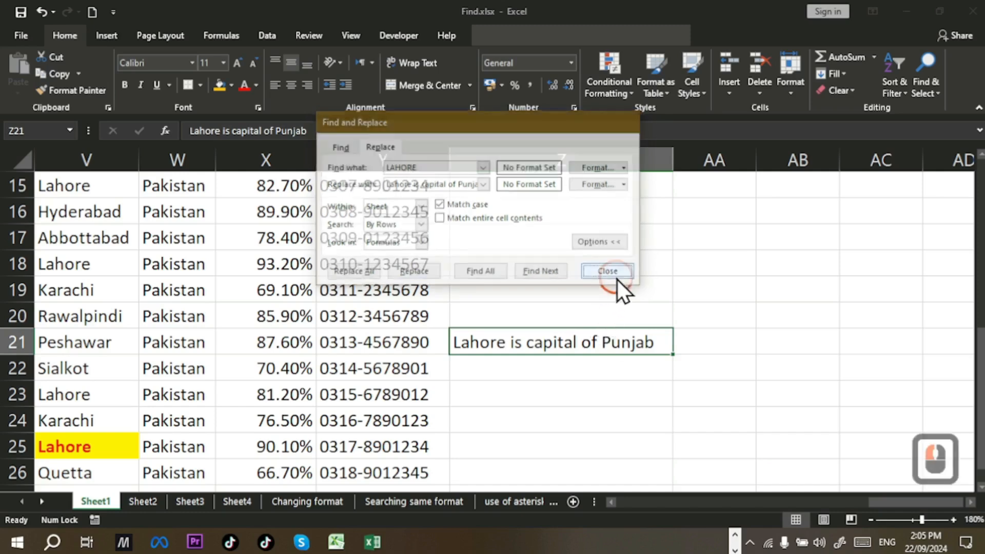
Step: Undo the LAHORE replacements and return to column A, selecting C4
key("ctrl+z")
key("ctrl+z")
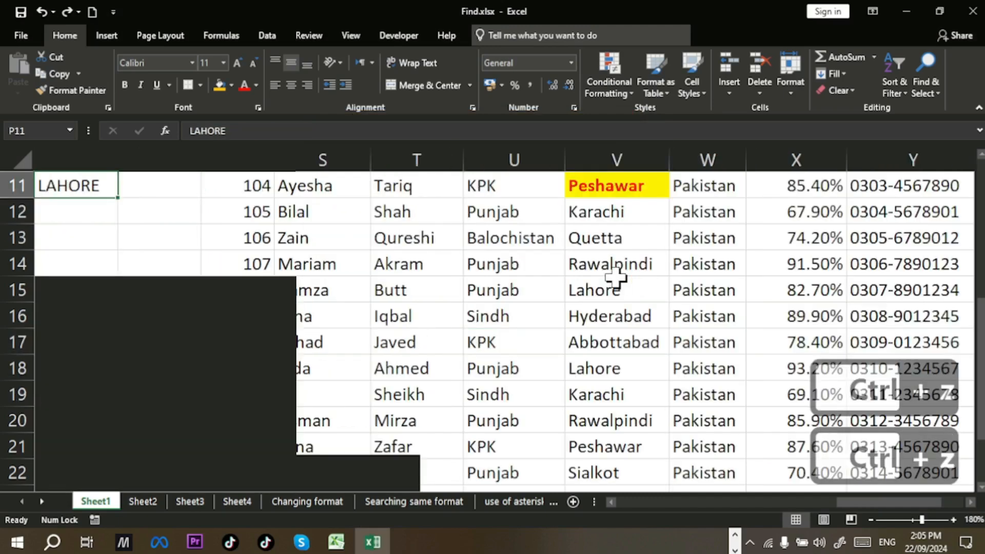
key("ctrl+z")
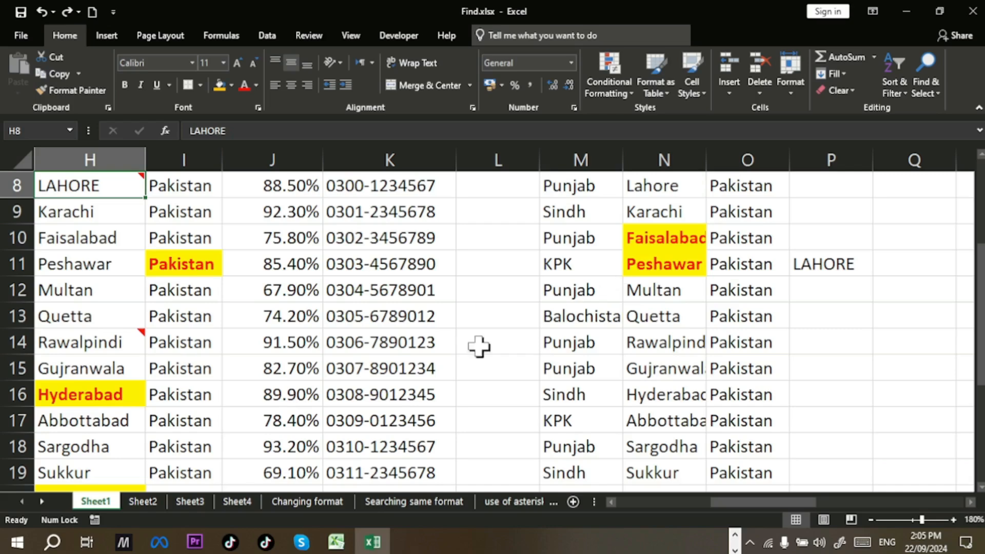
left_click(611, 508)
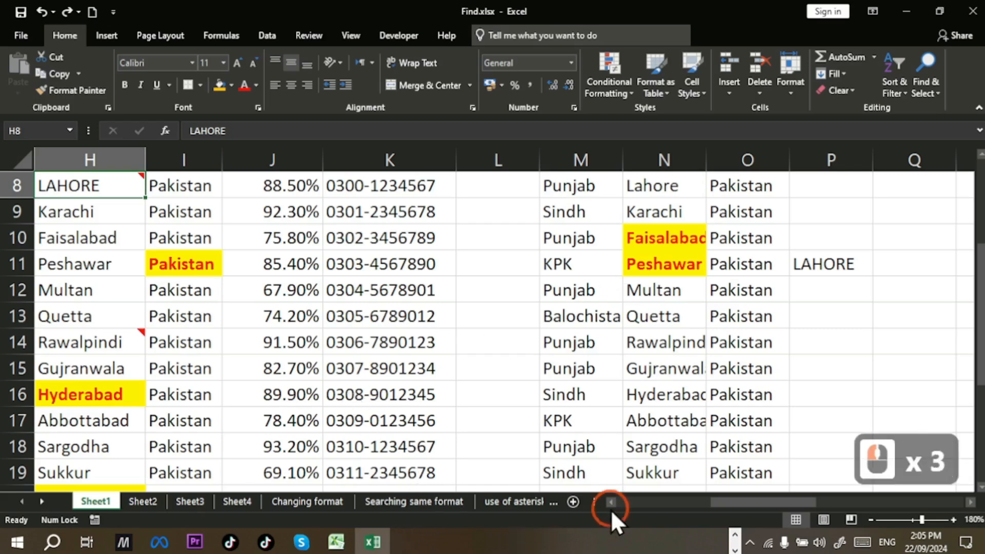
left_click(610, 503)
left_click(611, 502)
left_click(611, 503)
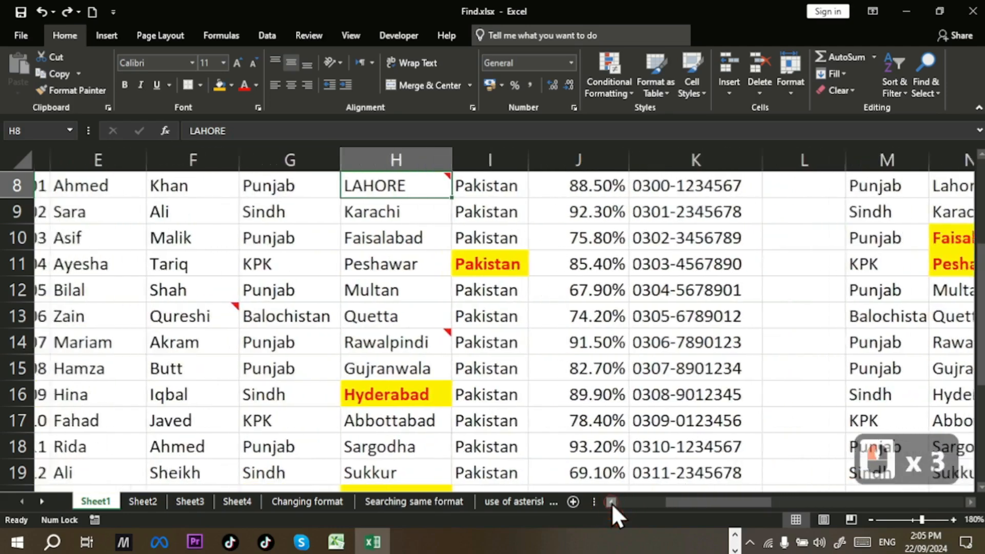
left_click(611, 503)
left_click(611, 502)
left_click(611, 502)
left_click(611, 503)
scroll(340, 402, "down", 1)
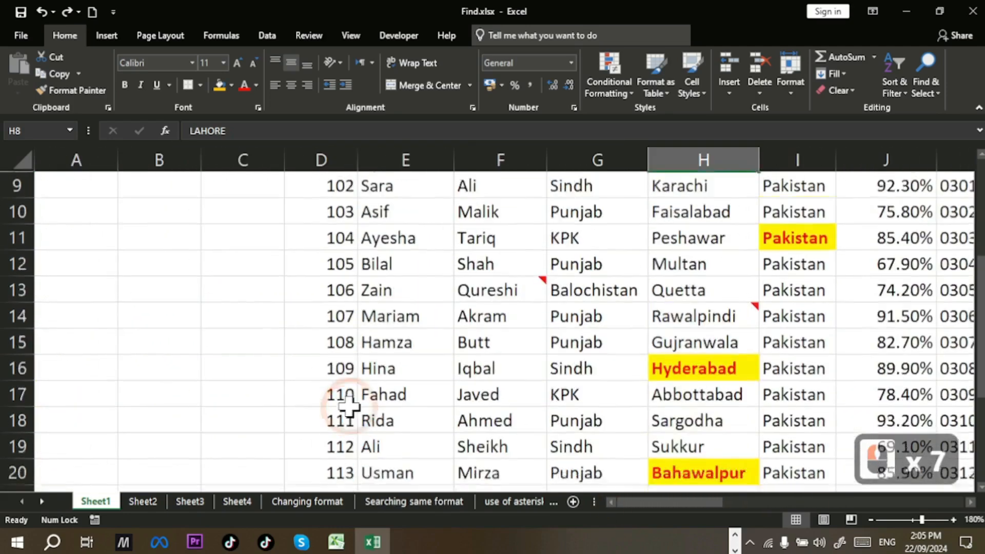
scroll(352, 406, "up", 3)
left_click(235, 254)
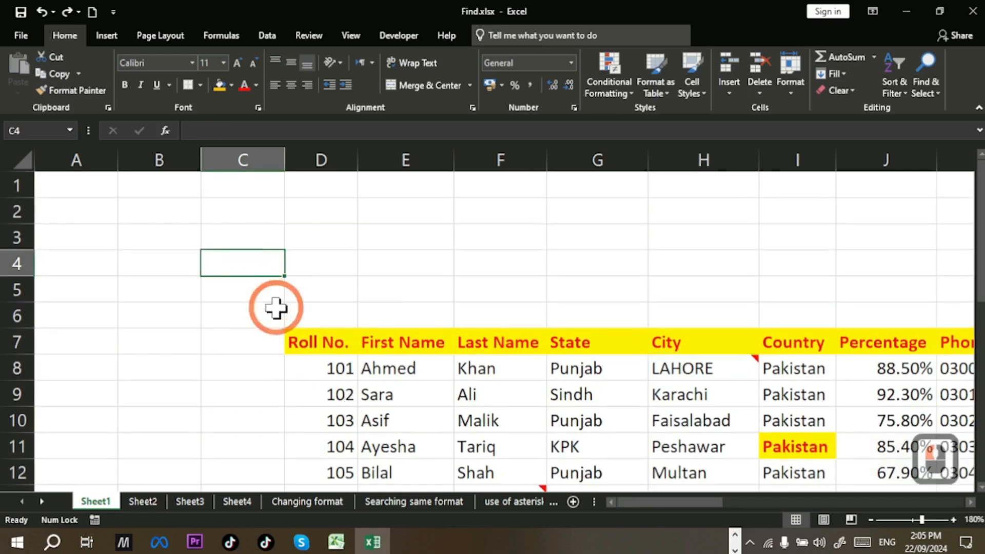
key("ctrl")
key("ctrl+h")
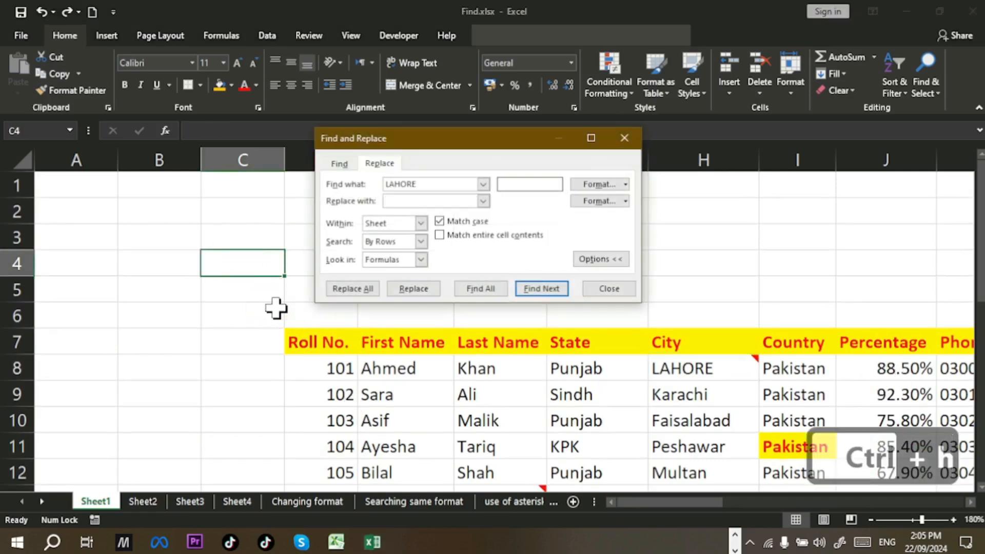
left_click(368, 289)
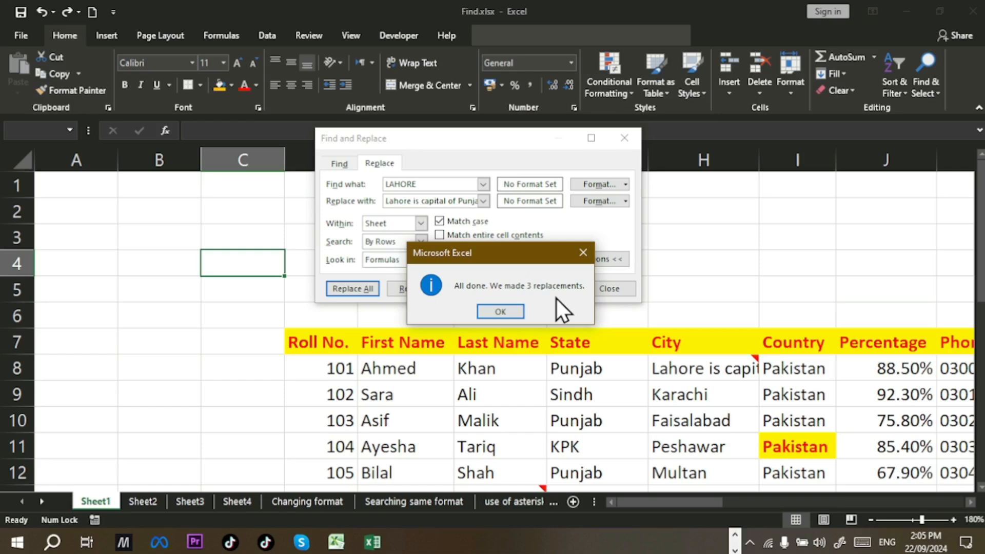
left_click(500, 312)
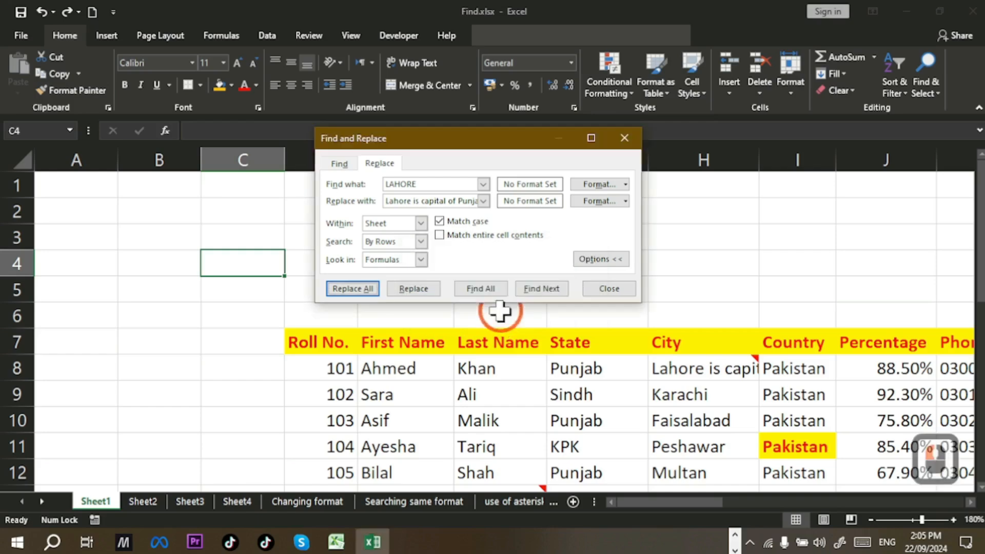
left_click(448, 227)
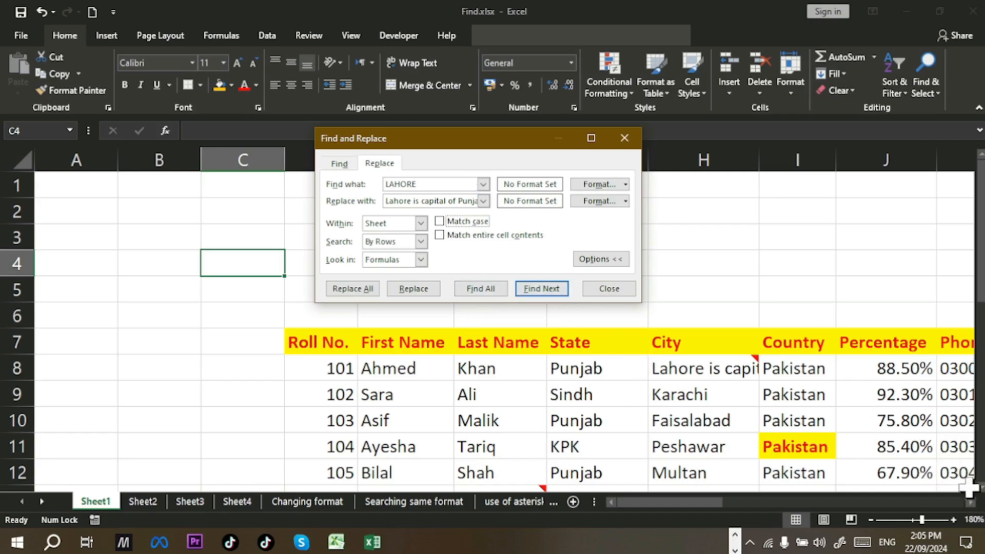
left_click(949, 503)
left_click(949, 502)
left_click(949, 502)
left_click(949, 503)
left_click(949, 502)
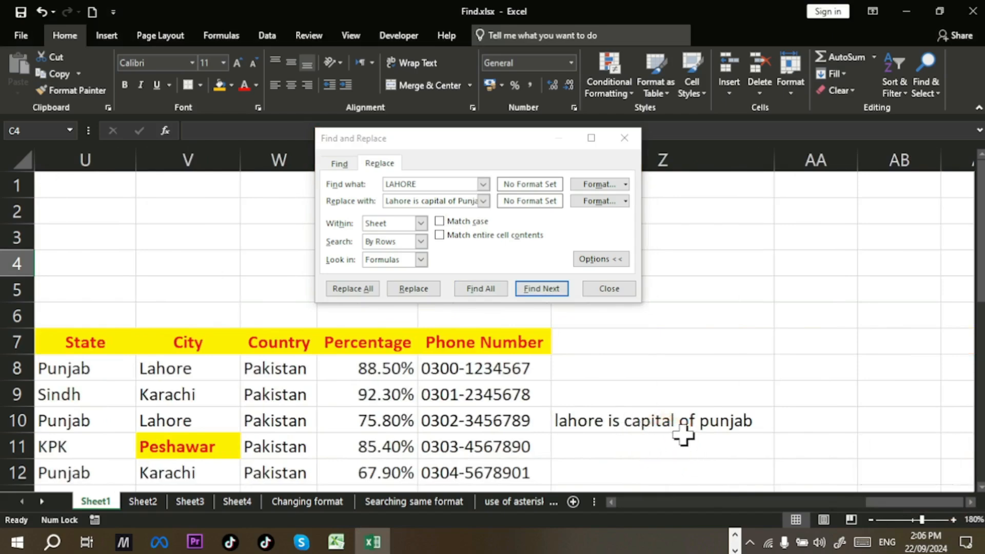
left_click(376, 290)
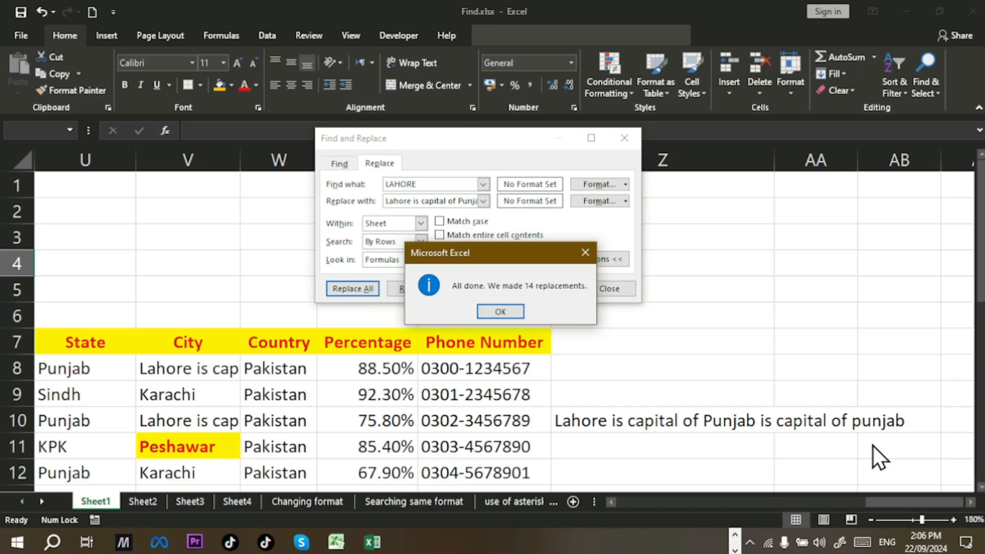
left_click(483, 310)
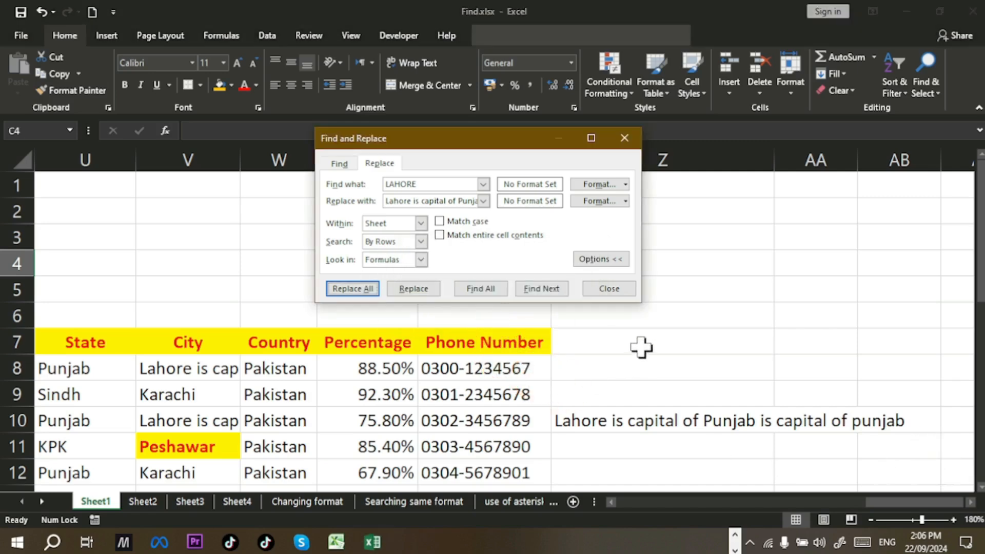
left_click(610, 290)
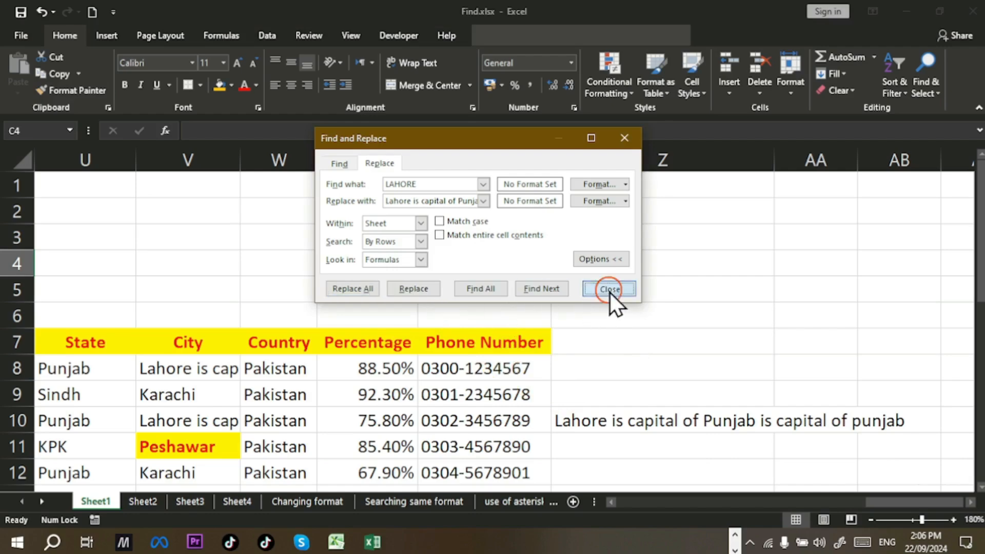
key("ctrl+z")
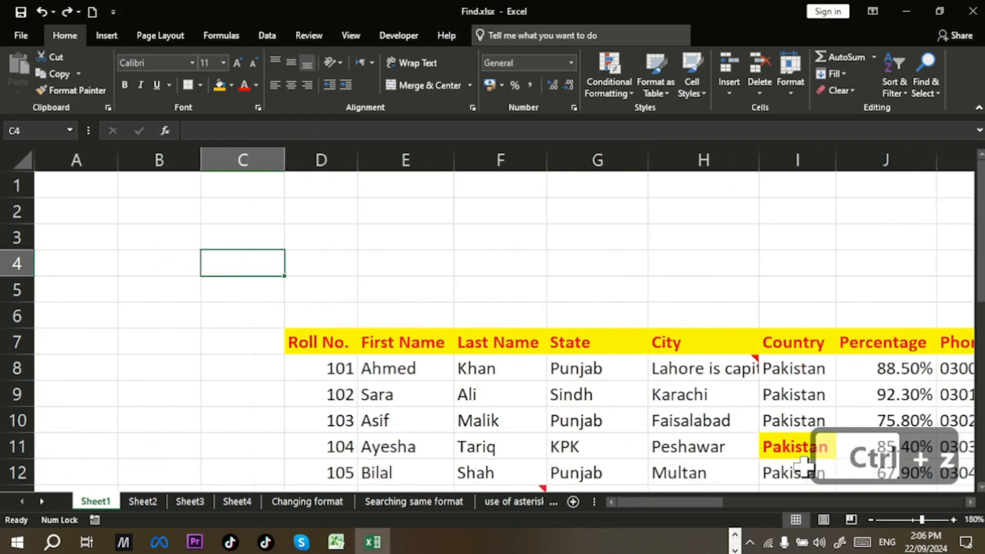
mouse_move(675, 499)
left_mouse_down()
mouse_move(698, 500)
mouse_move(672, 492)
left_mouse_up()
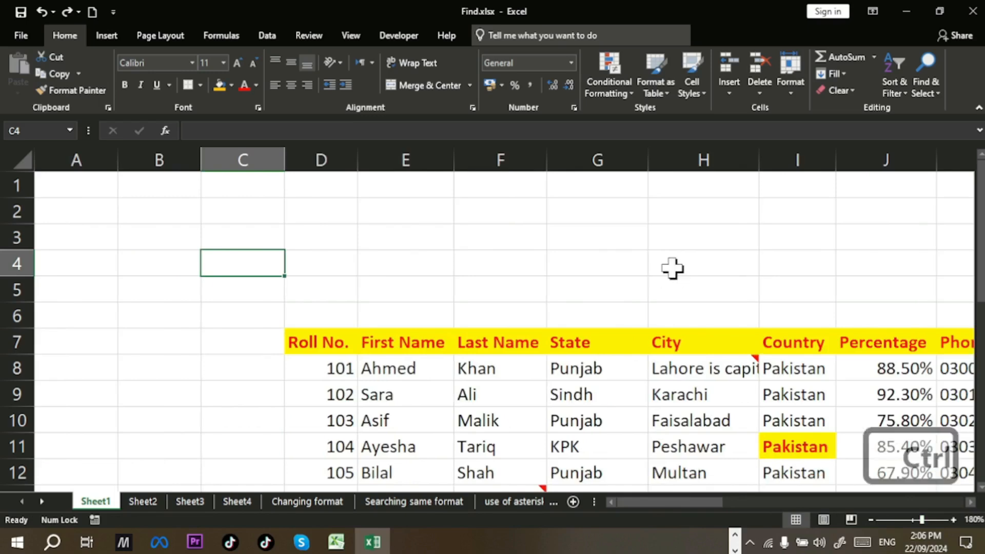
key("ctrl+z")
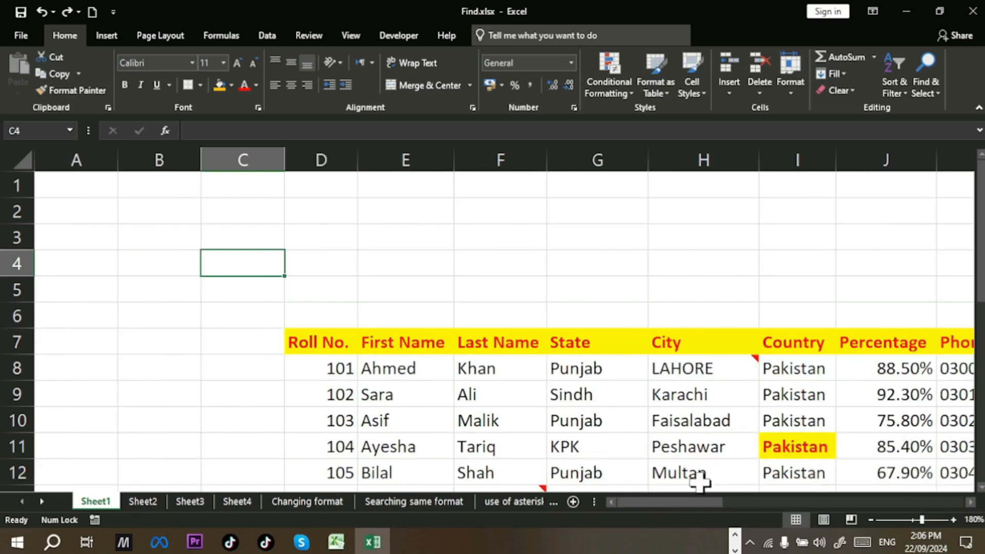
left_click_drag(696, 502, 578, 485)
left_click(229, 253)
key("ctrl+h")
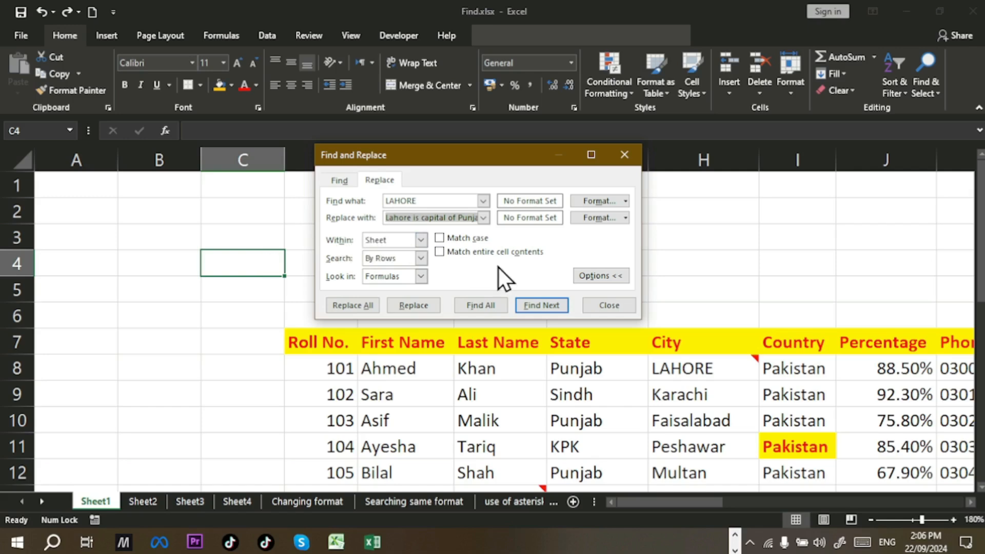
left_click(440, 252)
left_click(490, 303)
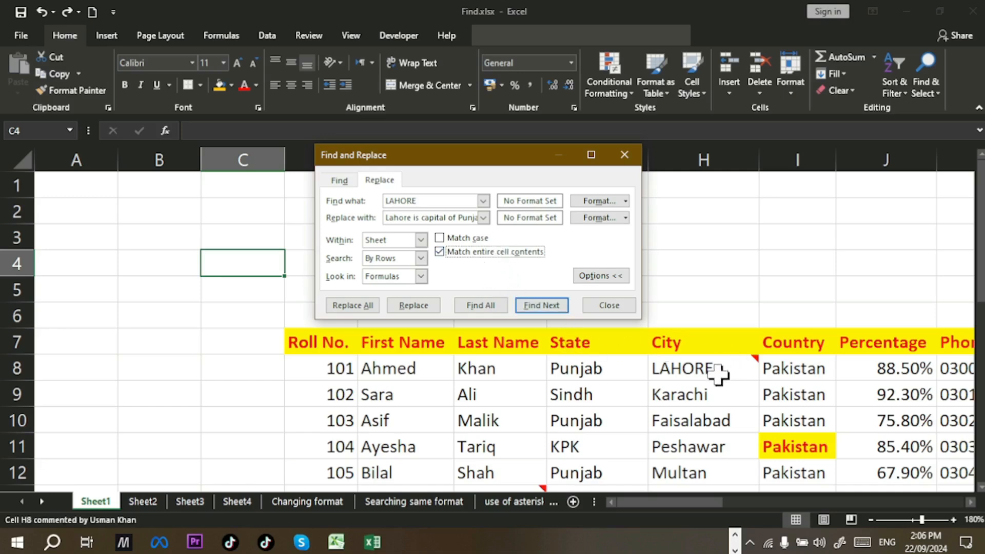
left_click_drag(683, 507, 954, 495)
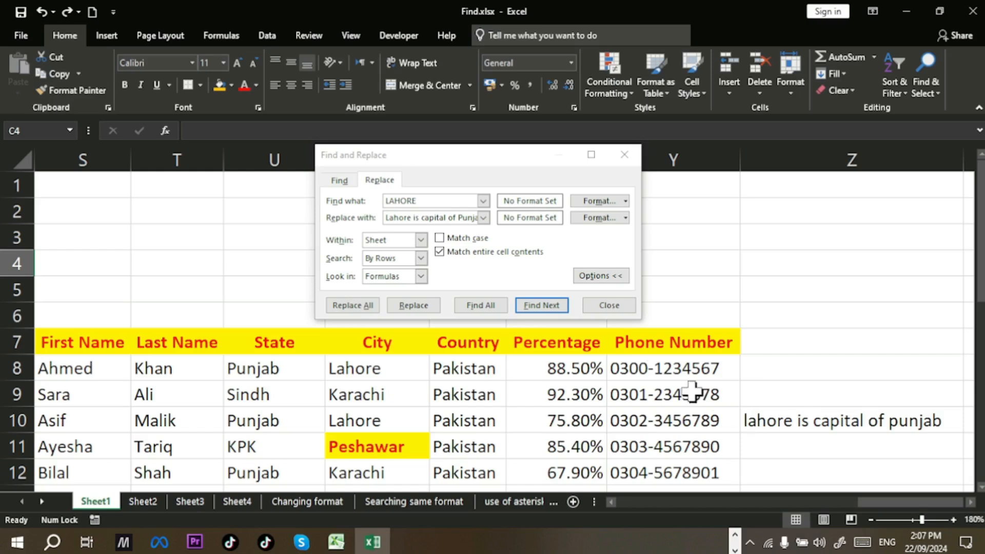
left_click(368, 306)
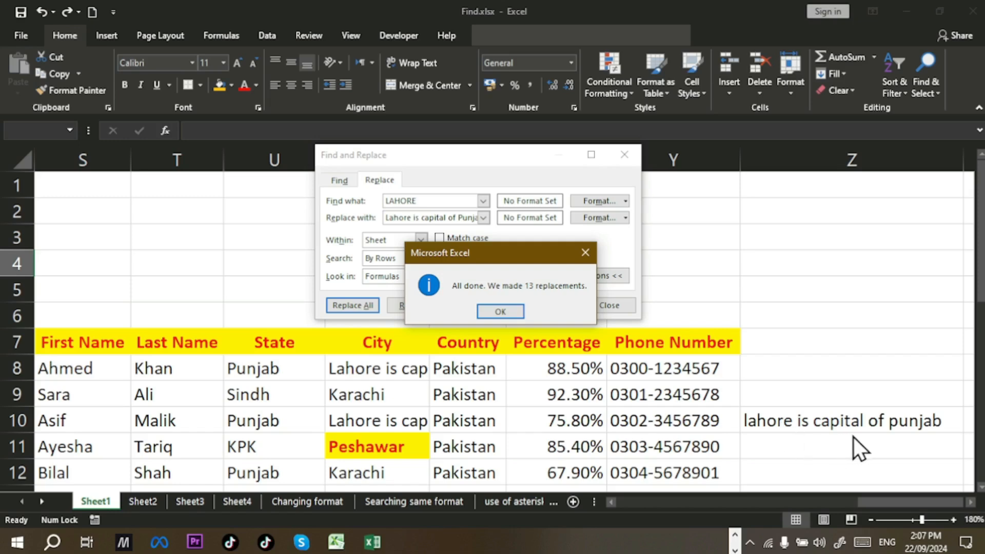
left_click(524, 313)
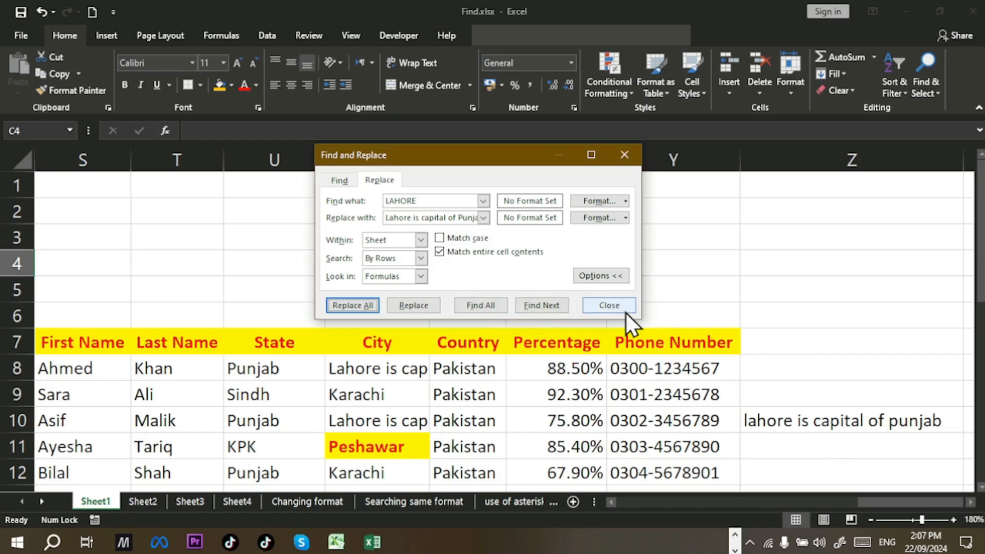
left_click(625, 308)
key("ctrl+z")
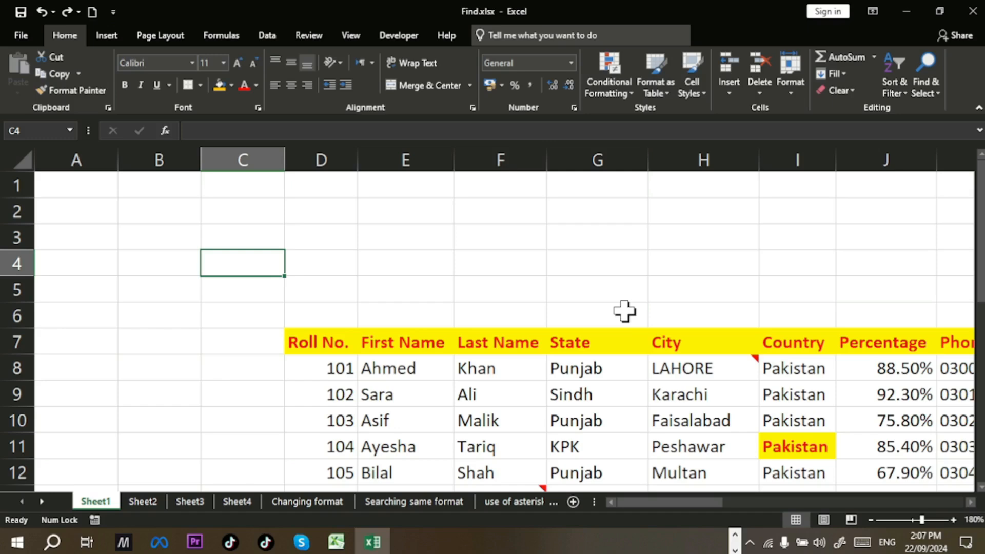
key("ctrl")
key("ctrl+h")
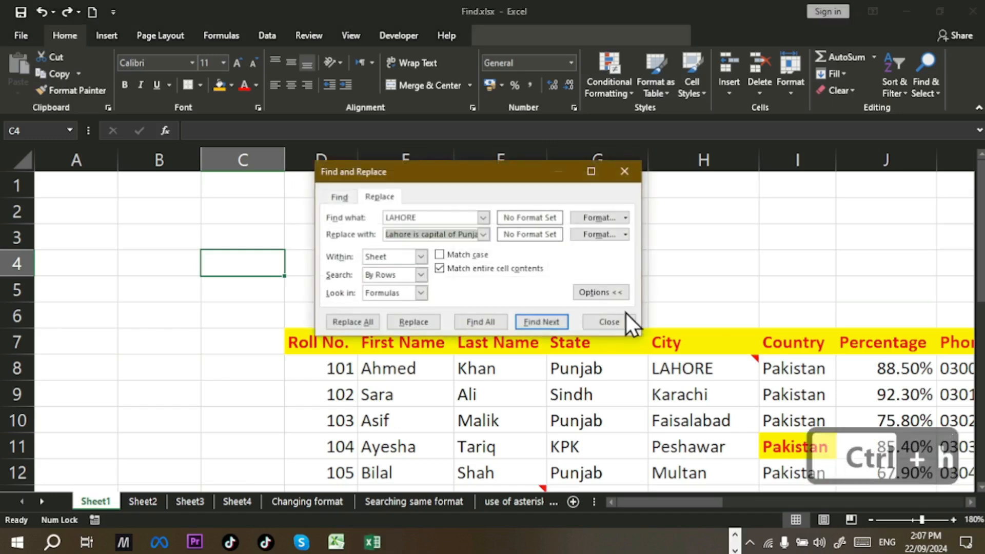
left_click(484, 257)
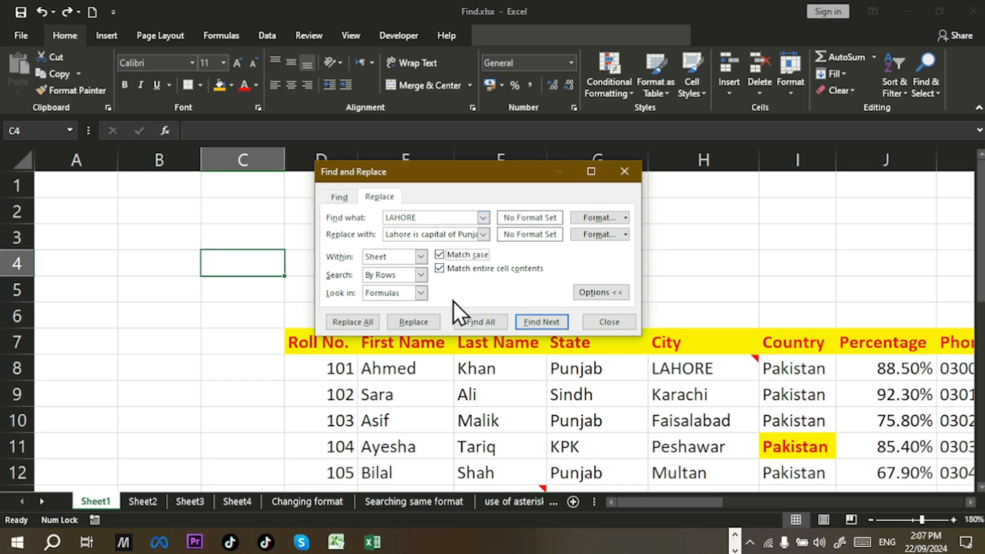
left_click(357, 318)
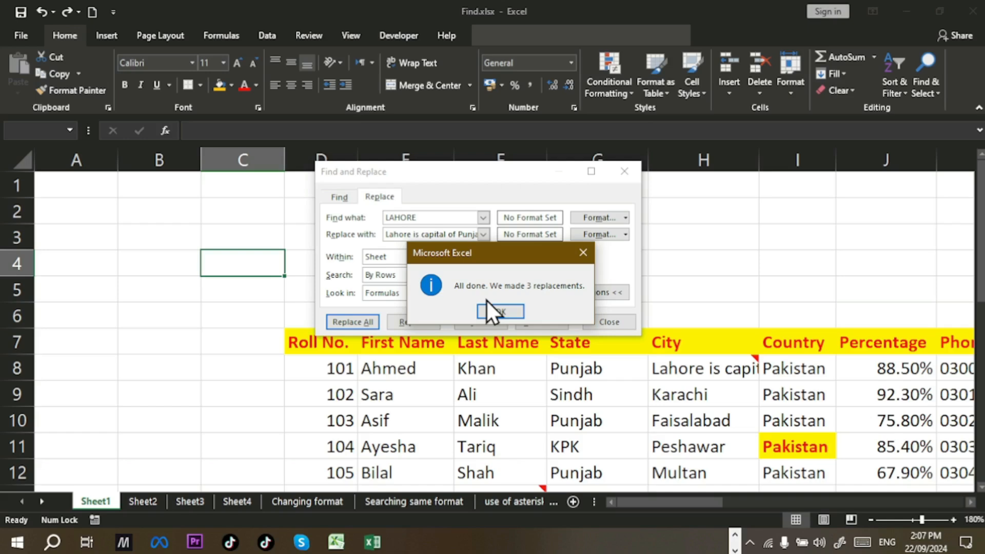
left_click(519, 311)
left_click(602, 326)
left_click_drag(711, 501, 776, 493)
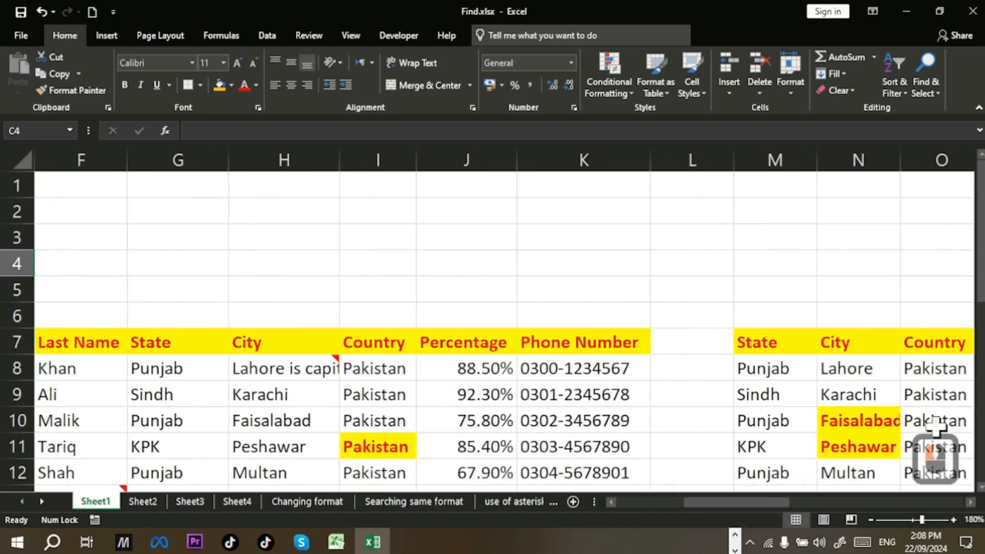
left_click_drag(981, 285, 980, 312)
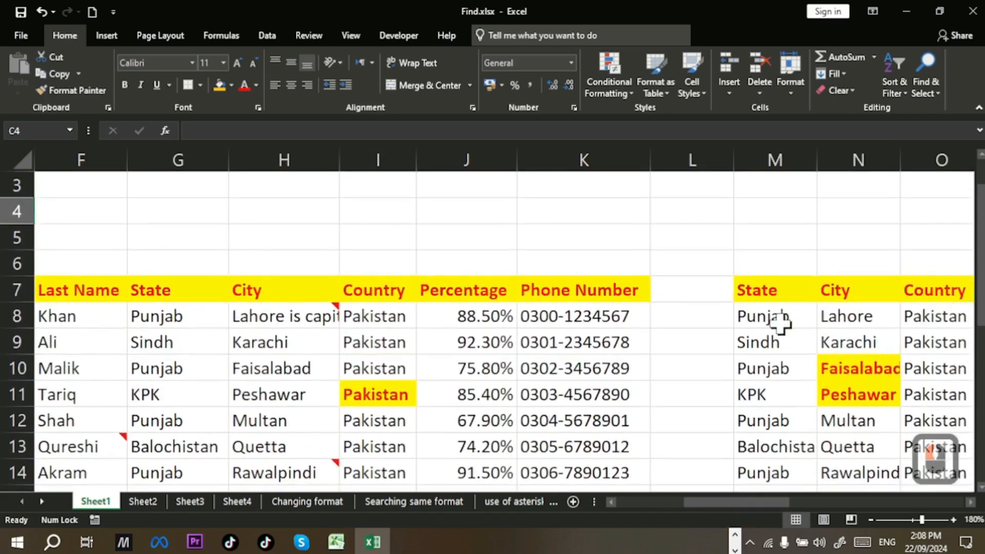
left_click_drag(755, 506, 931, 507)
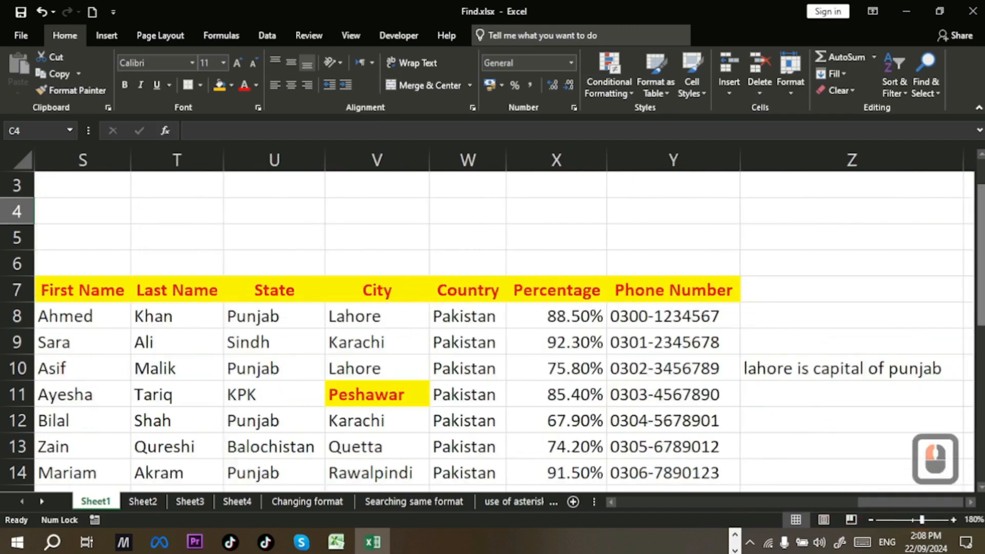
left_click_drag(979, 231, 974, 370)
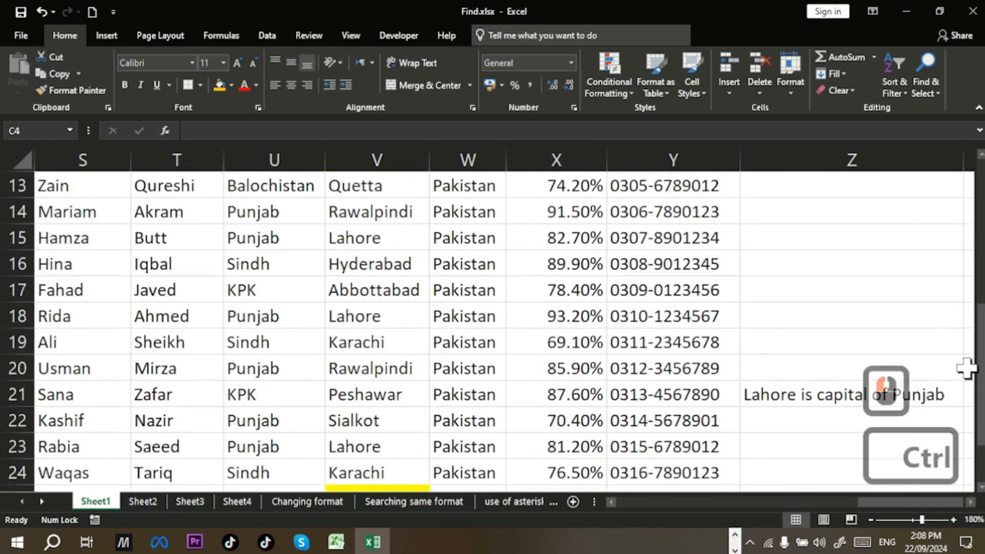
key("ctrl+BackSpace")
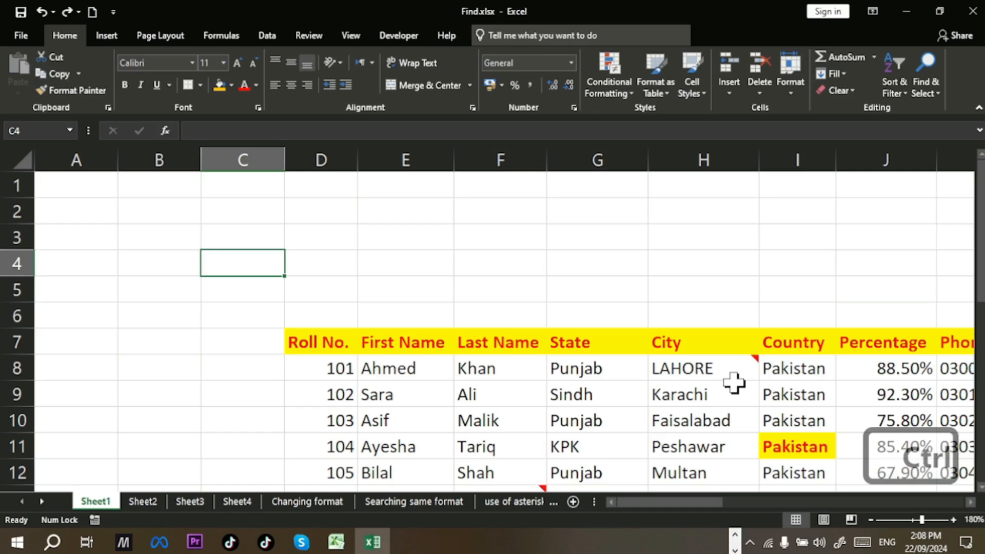
Step: Turn off Match case and Match entire cell contents in the Replace dialog
key("ctrl+h")
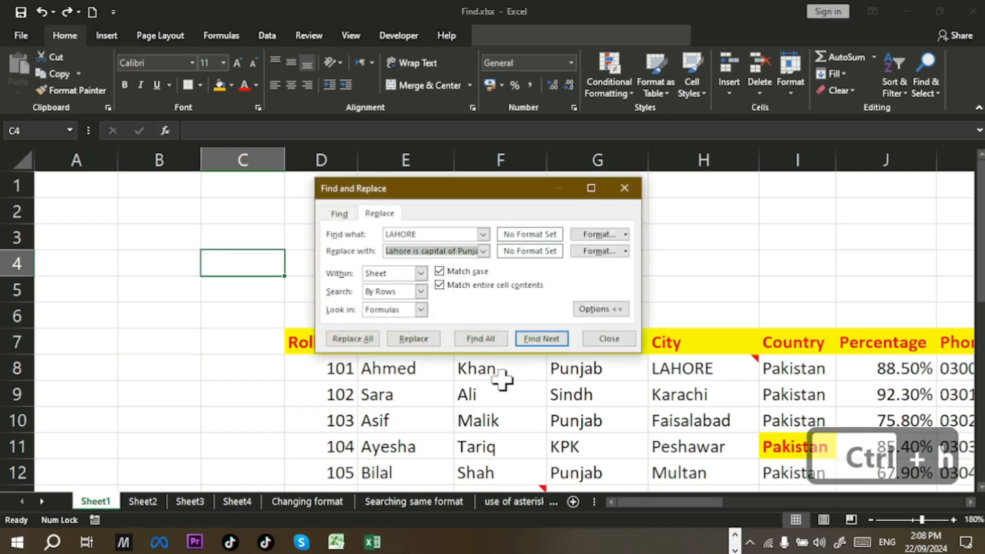
left_click(440, 272)
left_click(439, 289)
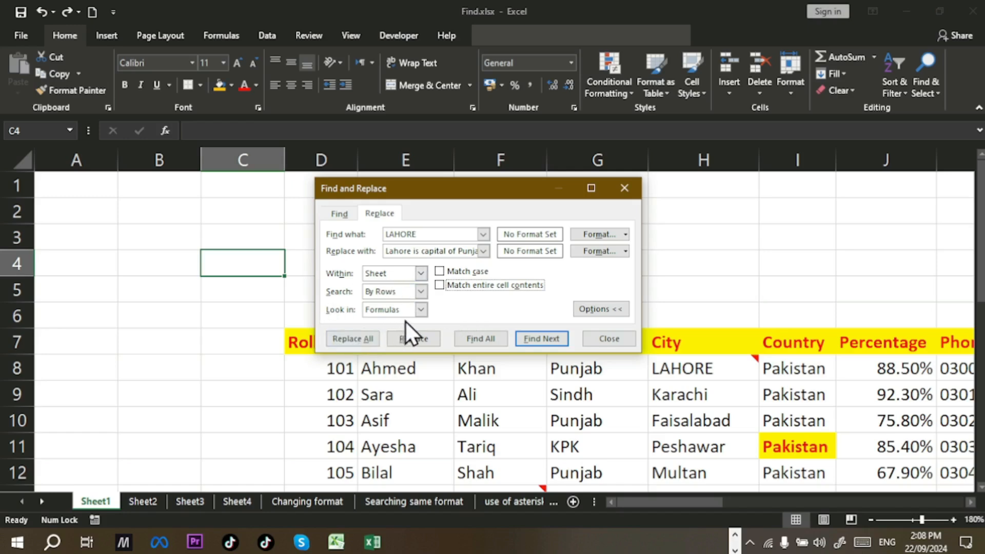
double_click(423, 312)
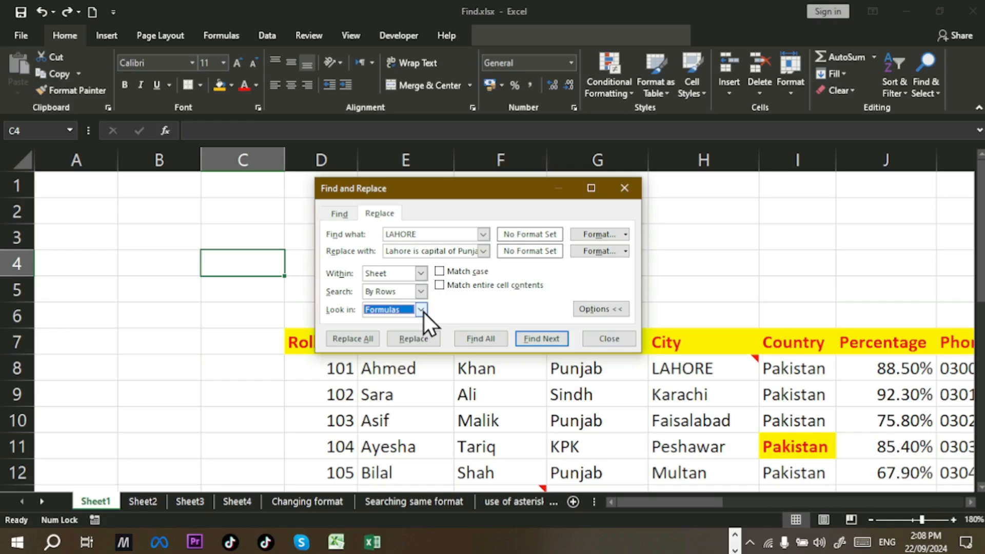
Step: Empty the LAHORE search term and the replacement text, then close the dialog
left_click(453, 232)
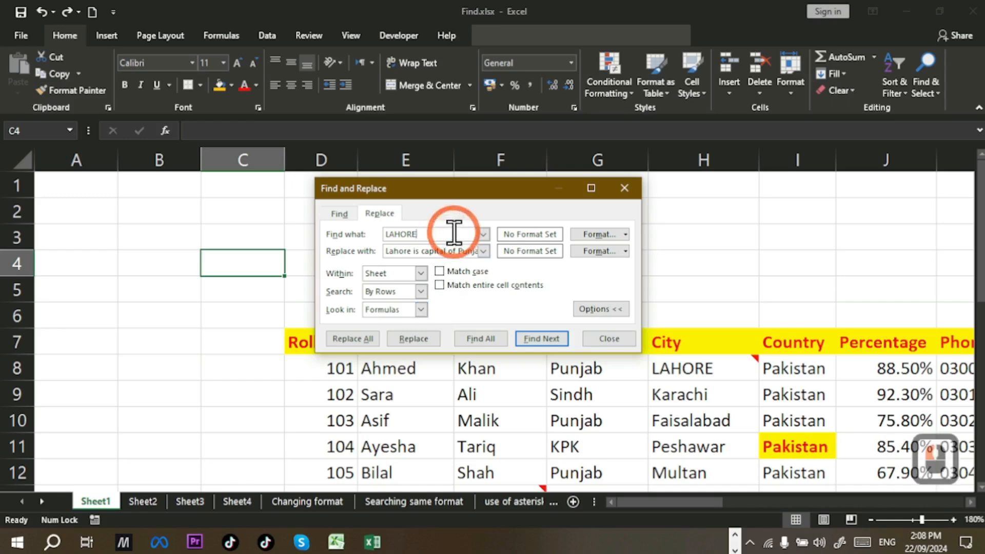
key("BackSpace")
key("BackSpace")
key("BackSpace")
key("BackSpace")
key("BackSpace")
key("BackSpace")
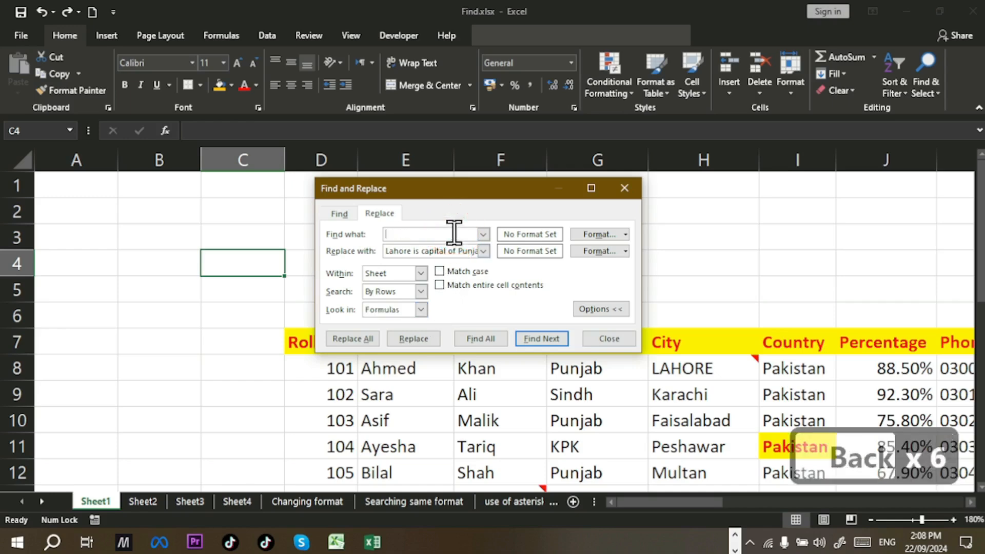
left_click(447, 251)
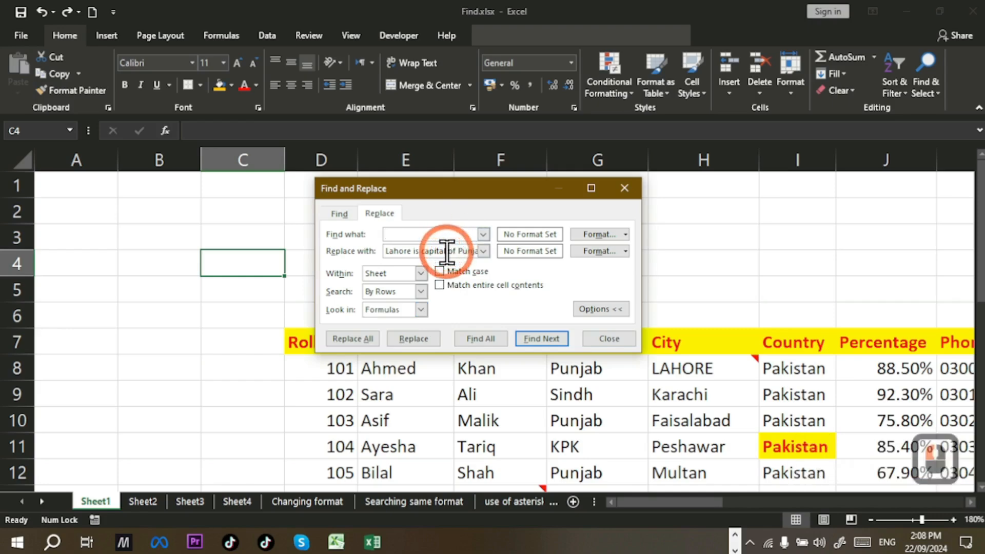
key("End")
key("shift+Home")
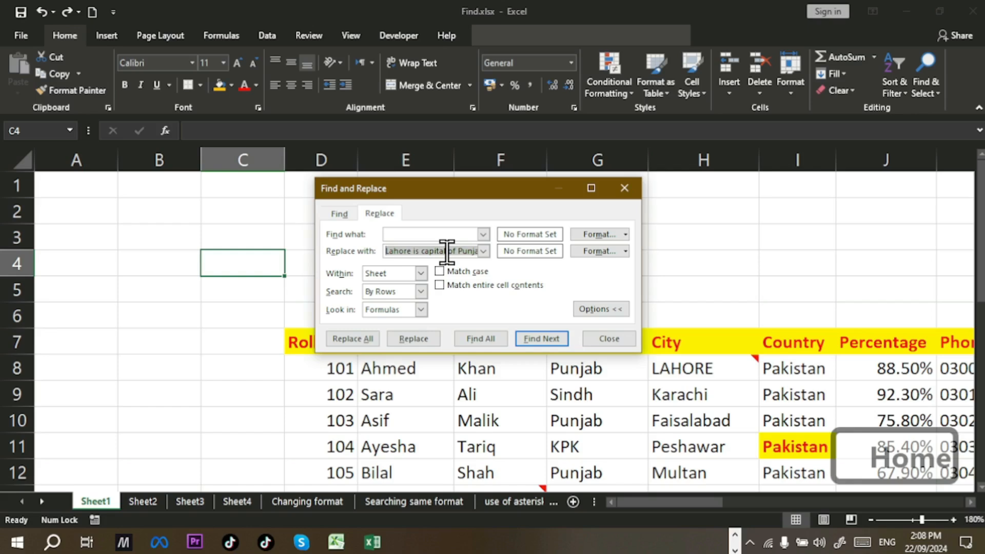
key("BackSpace")
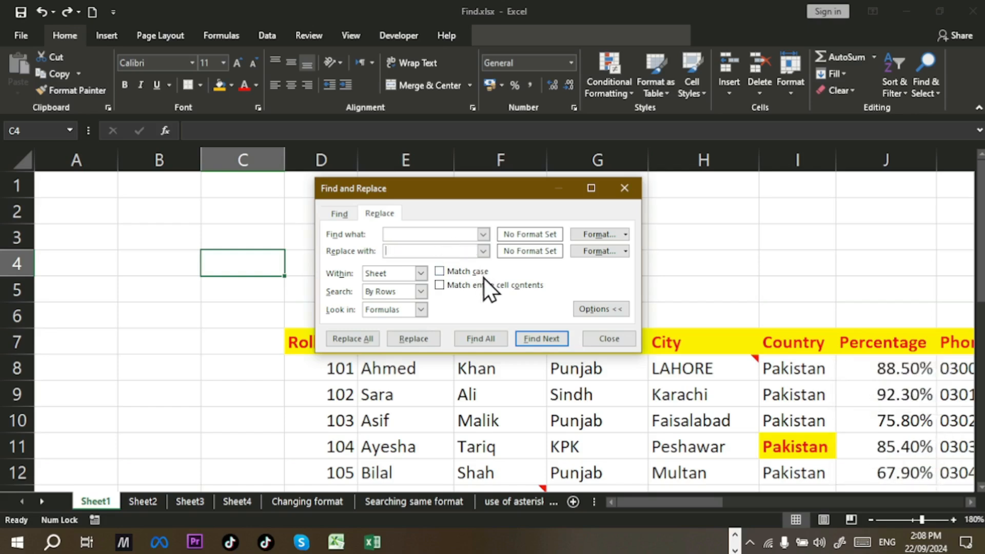
key("Escape")
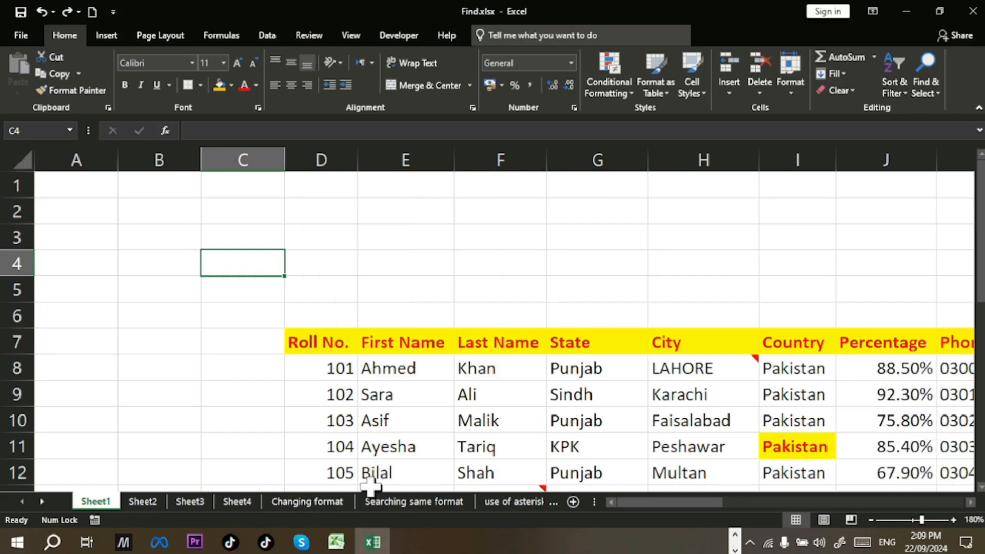
Step: On the Searching same format sheet, inspect the green marks in G5, H5, H9, G10 and G14
left_click(438, 503)
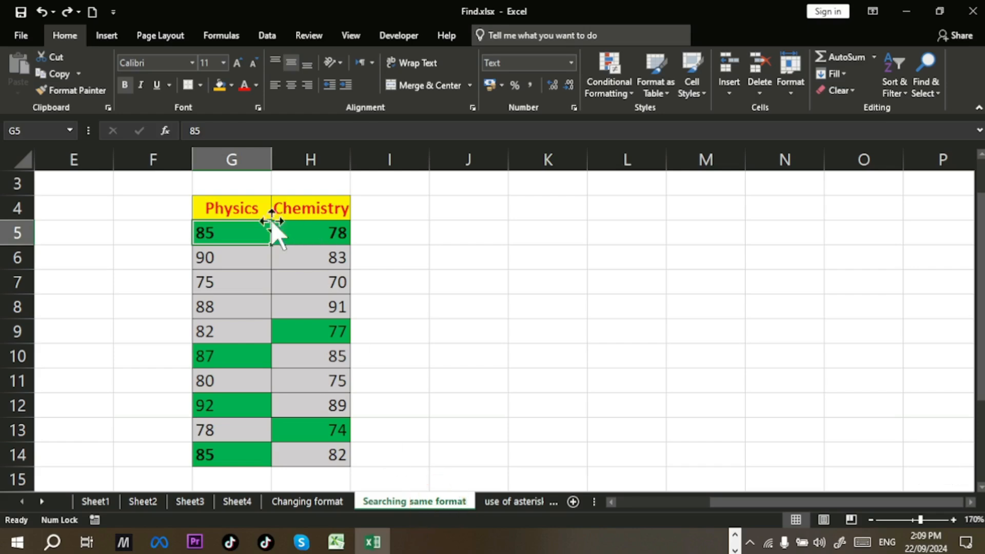
left_click(305, 238)
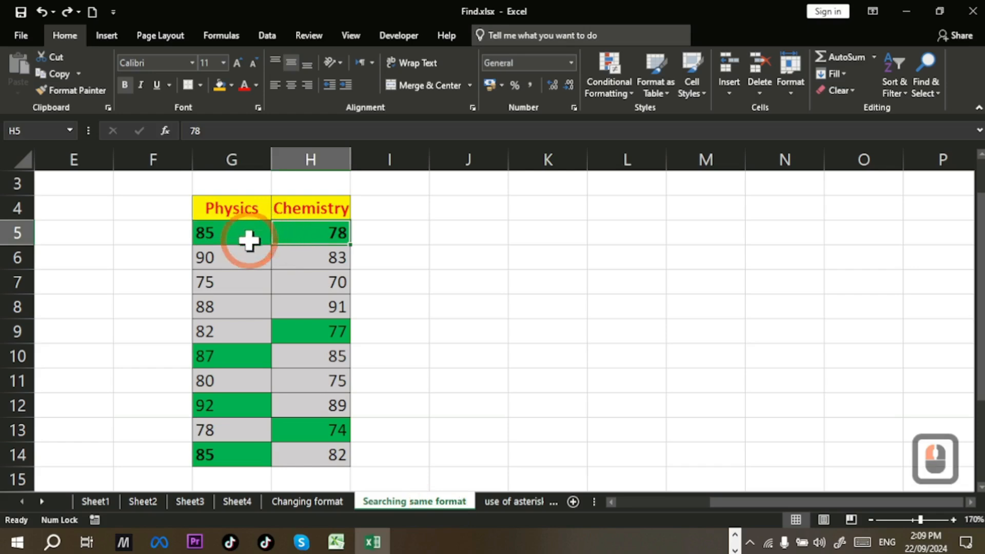
left_click(249, 241)
left_click_drag(330, 223, 334, 288)
left_click(255, 228)
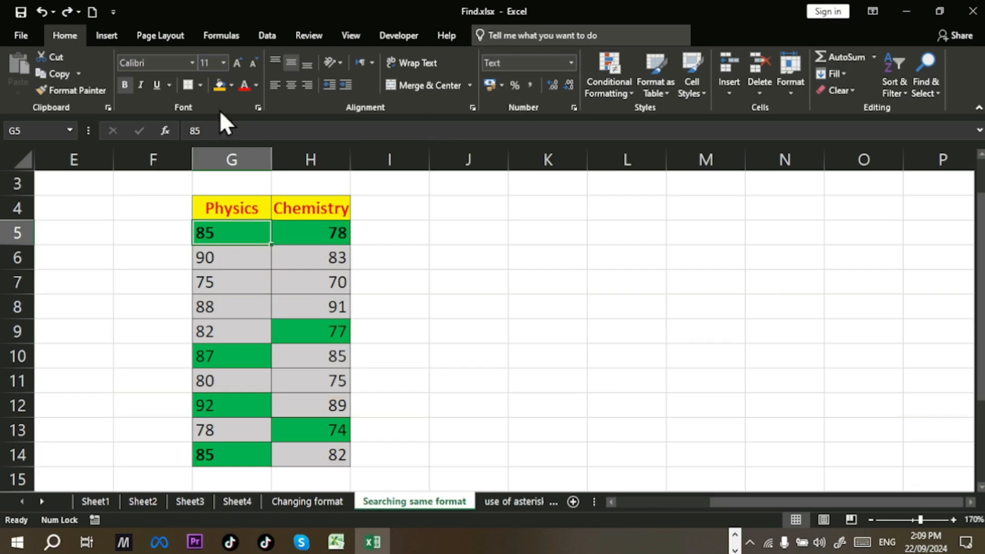
left_click(219, 259)
left_click(222, 355)
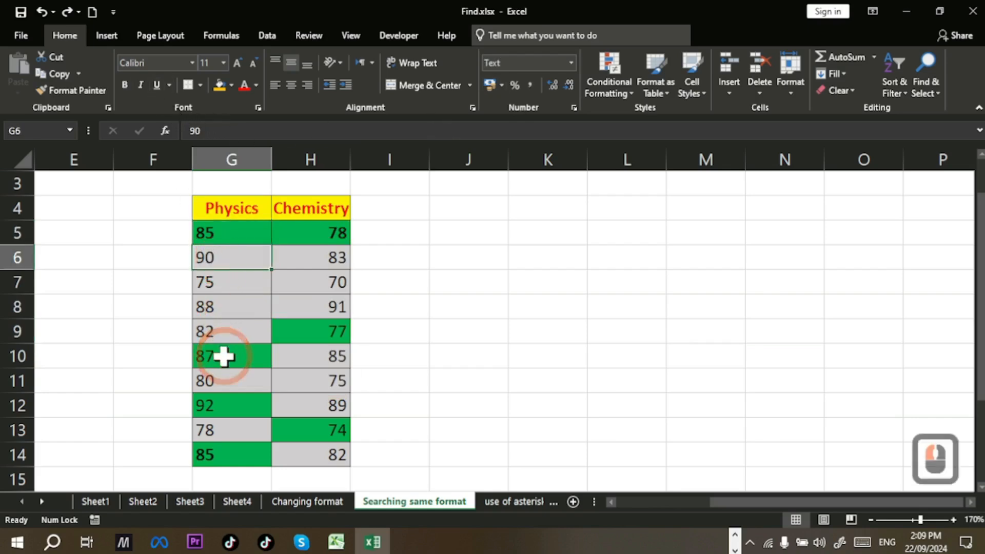
left_click(293, 323)
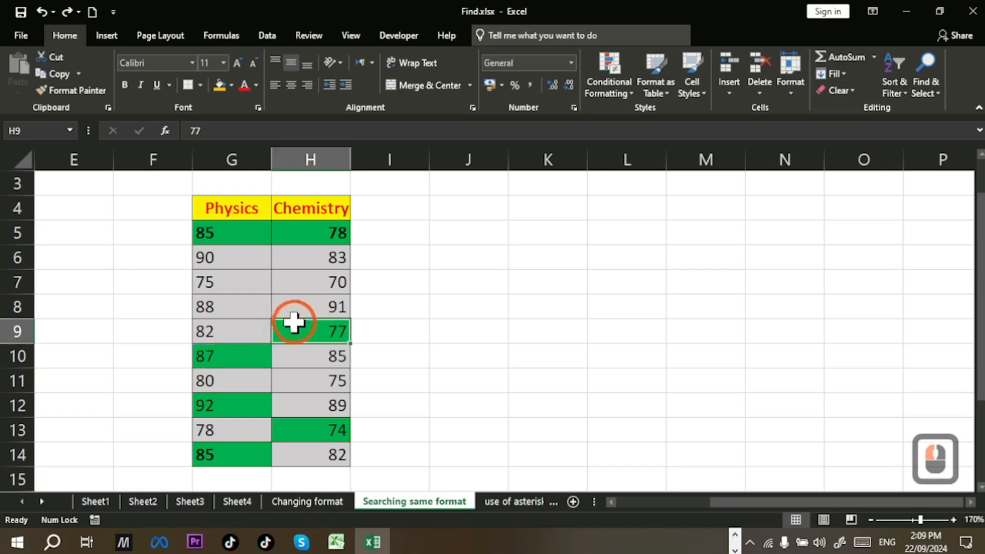
left_click(340, 237)
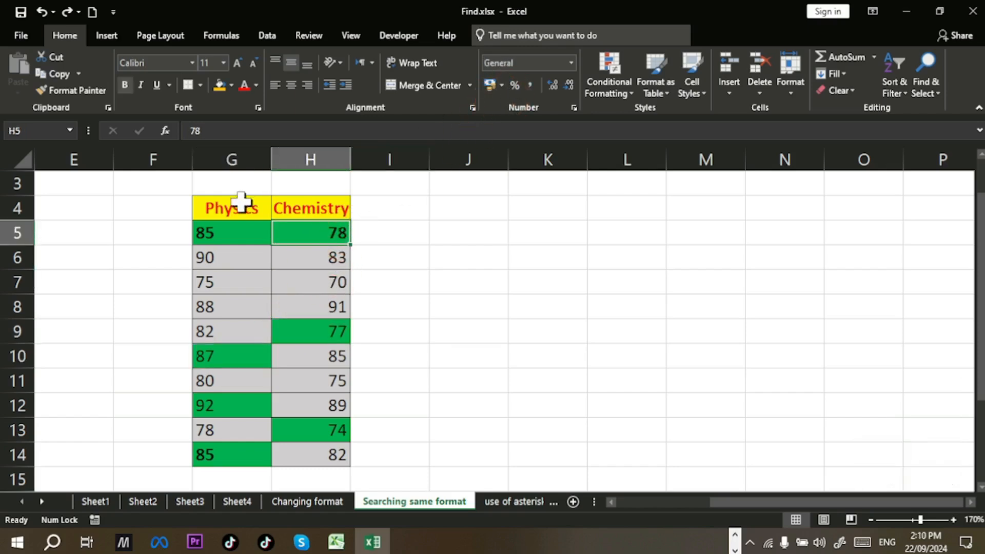
left_click(231, 450)
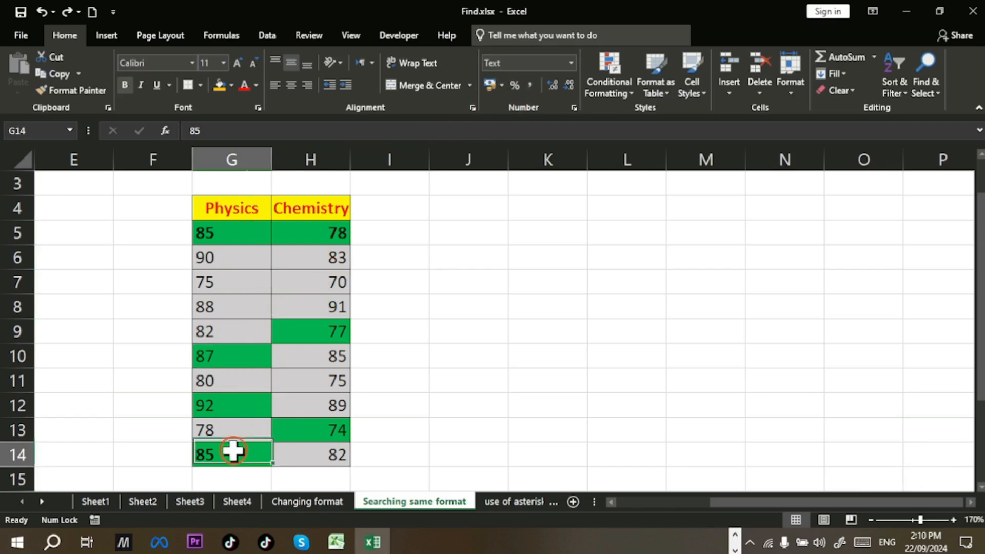
left_click(235, 248)
left_click(236, 237)
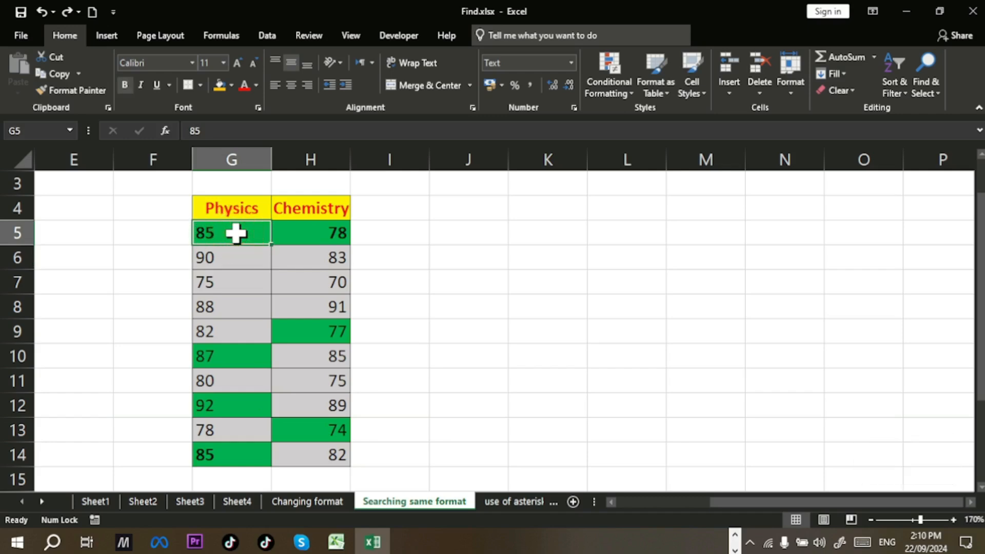
Step: Set the Replace search format to G5's green-filled format
key("ctrl+h")
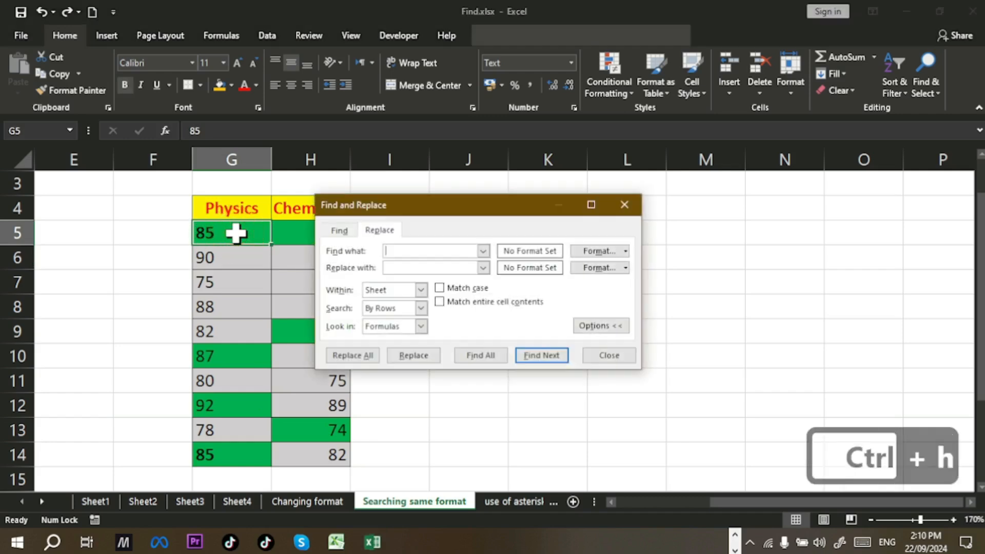
left_click_drag(494, 210, 593, 212)
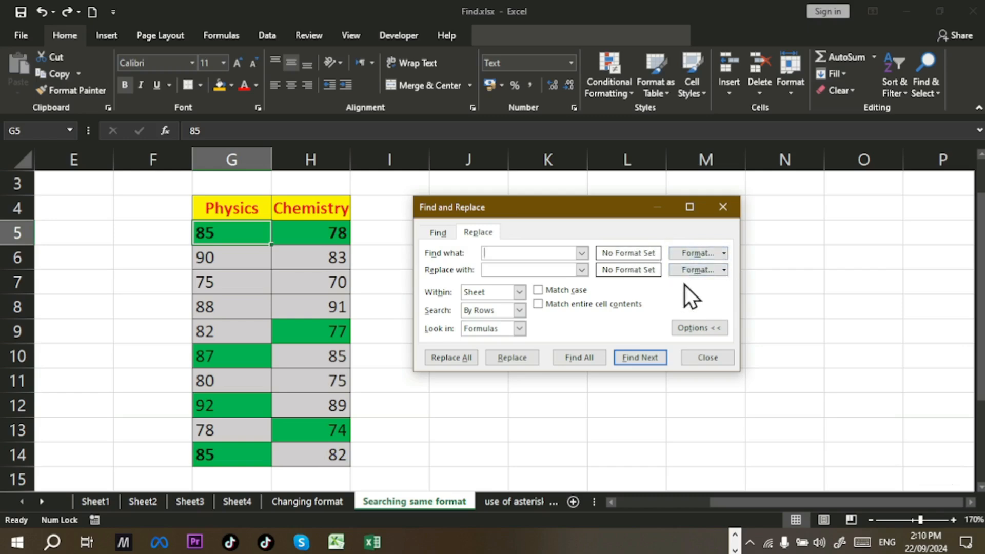
left_click(724, 253)
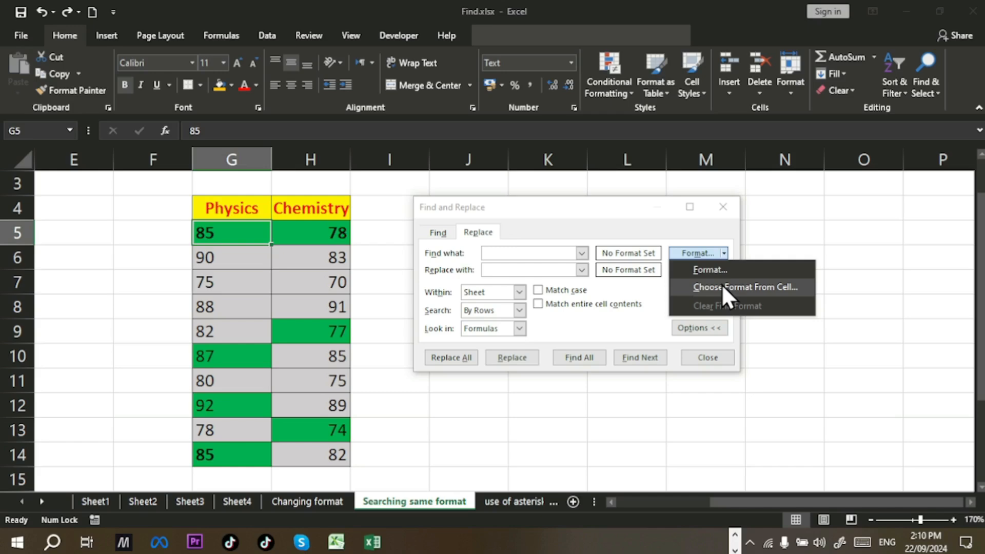
left_click(719, 286)
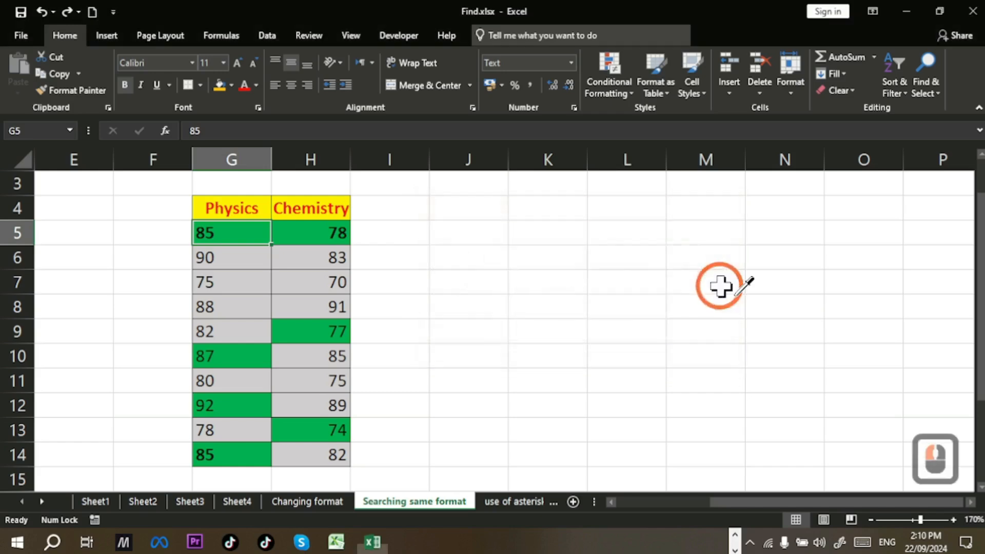
left_click(229, 230)
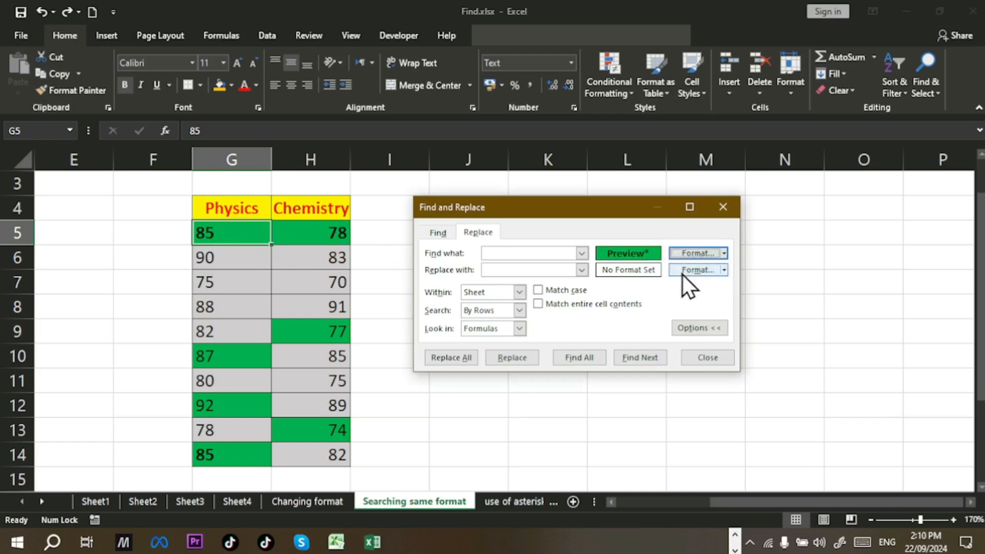
Step: Make the replacement format a yellow fill with red bold italic text
left_click(723, 270)
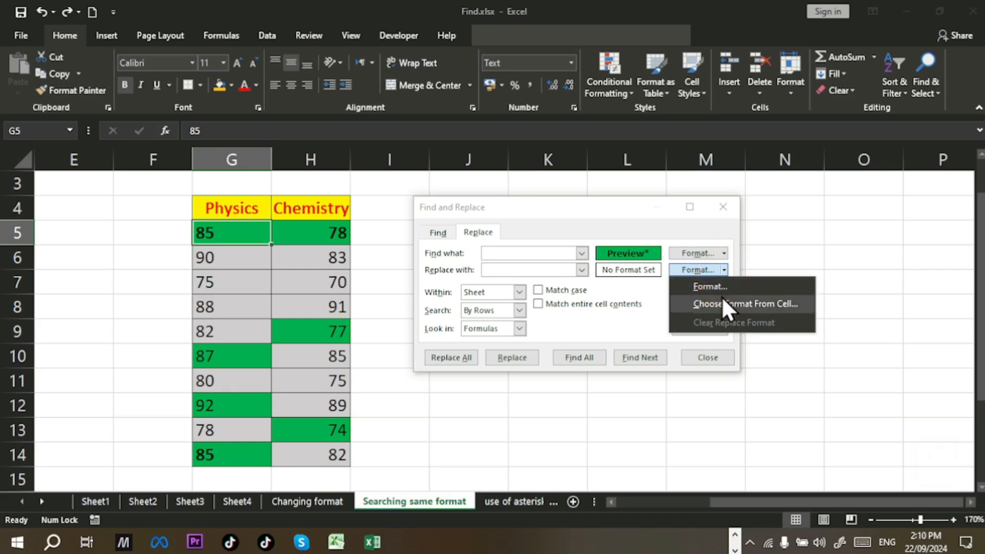
left_click(721, 283)
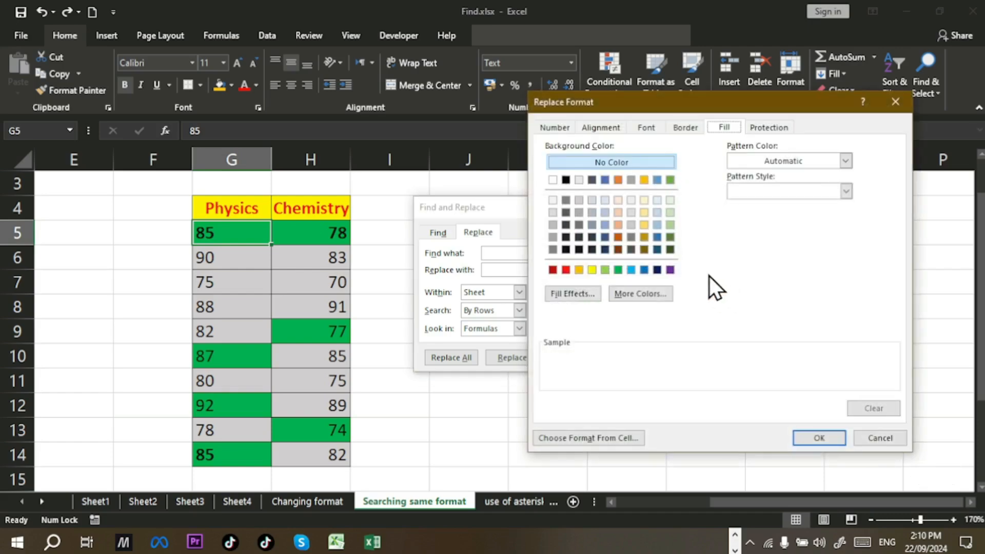
left_click(592, 270)
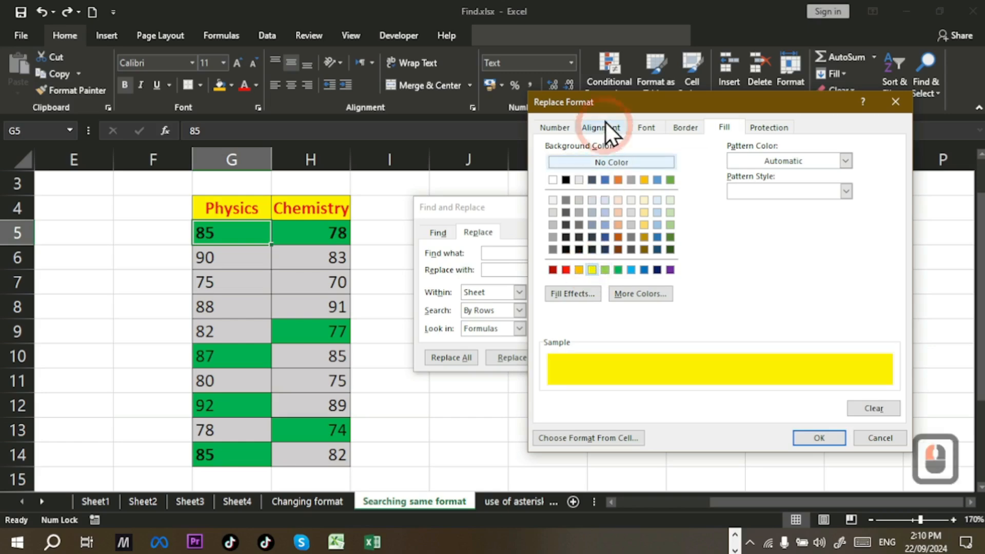
left_click(641, 128)
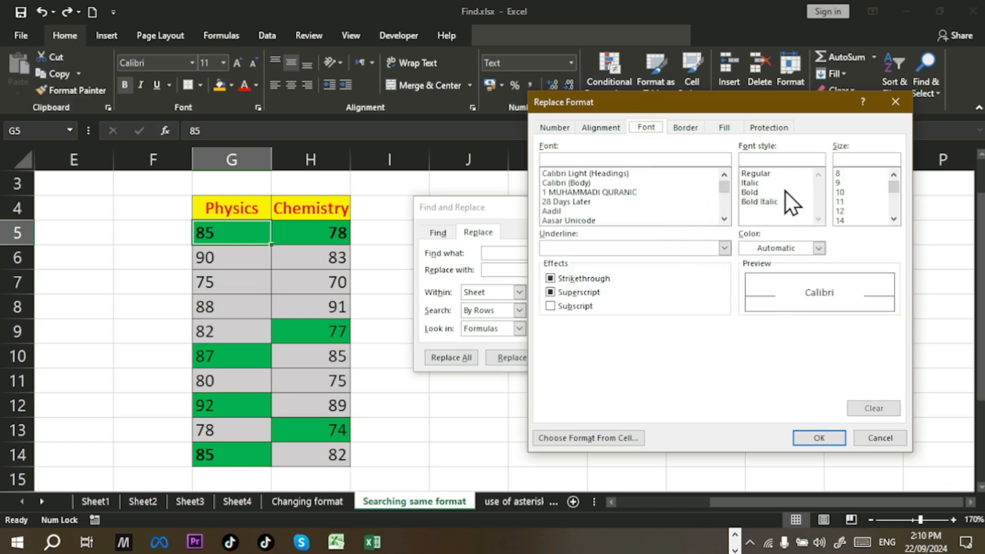
left_click(755, 194)
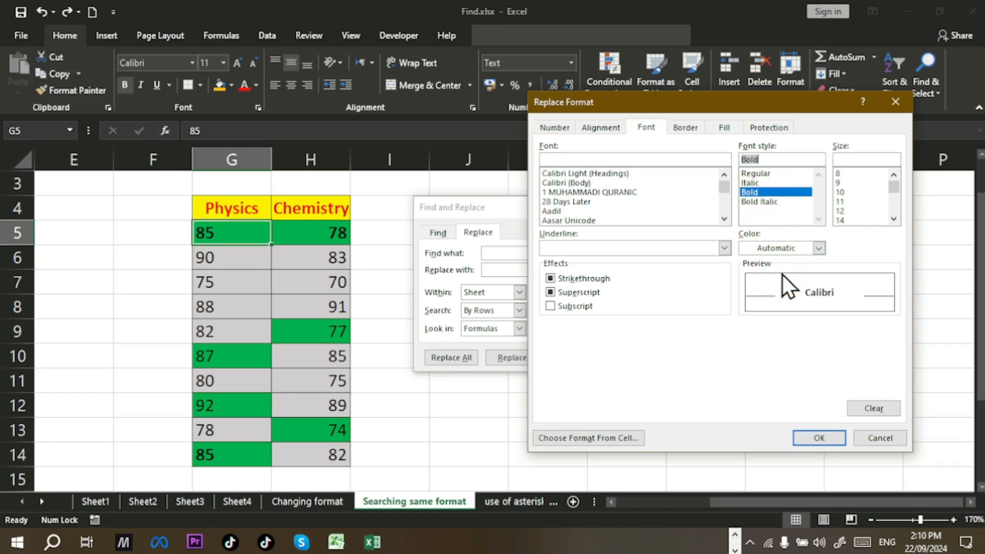
left_click(761, 202)
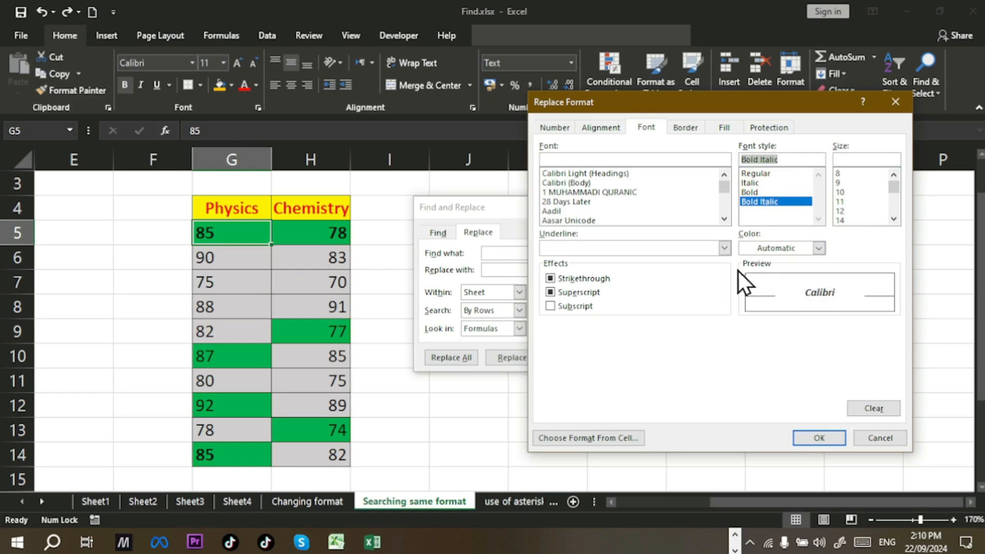
left_click(819, 248)
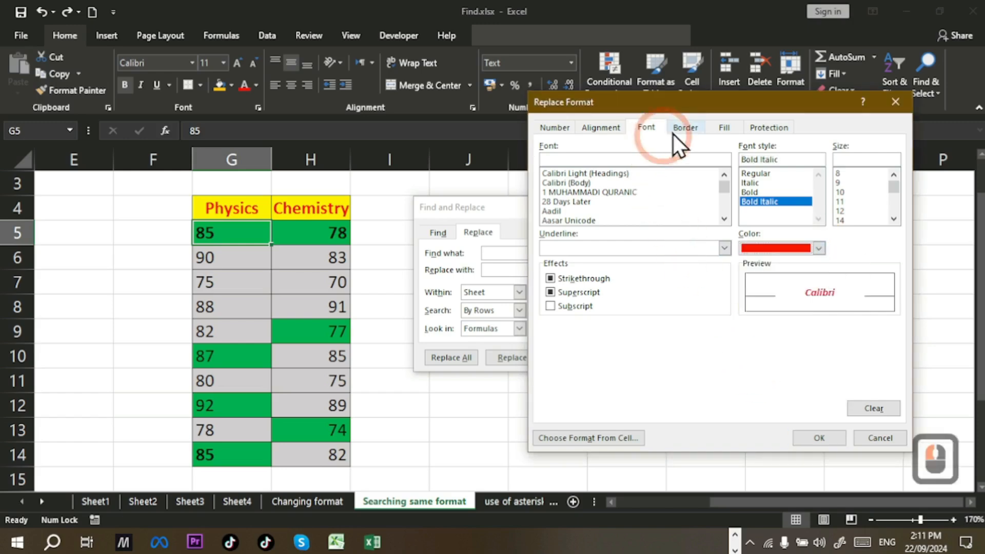
left_click(729, 128)
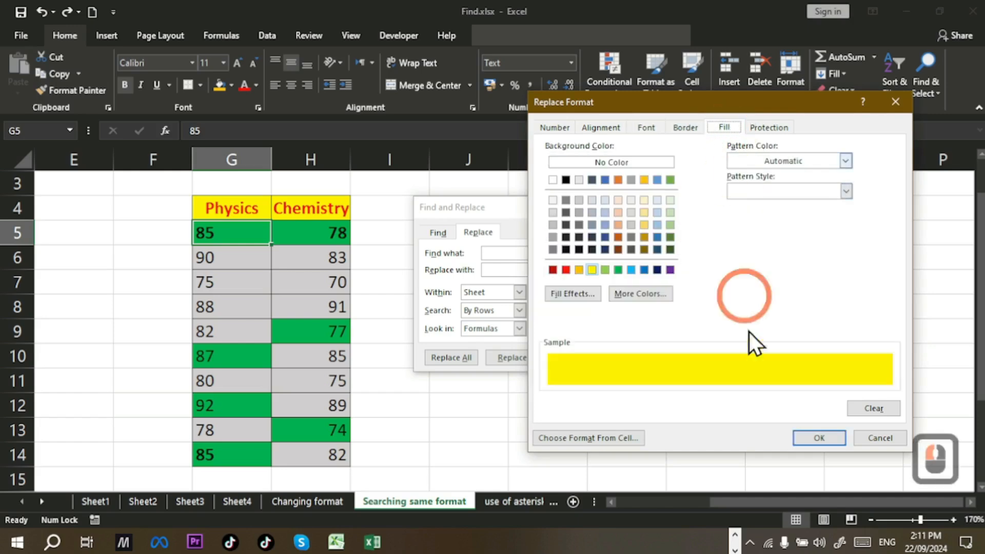
left_click(641, 128)
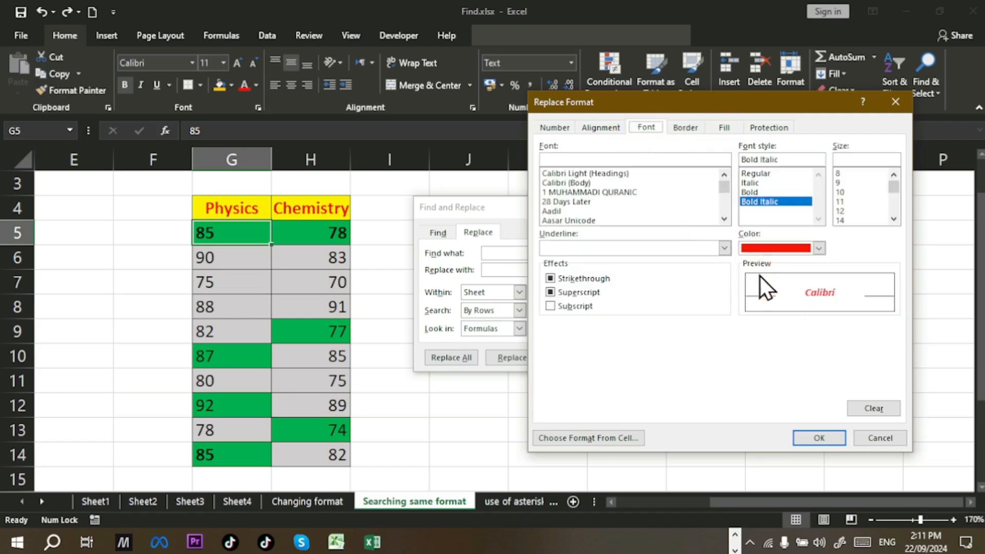
Step: Add the #,##0.00 number format to the replacement and restyle all matching cells
left_click(560, 128)
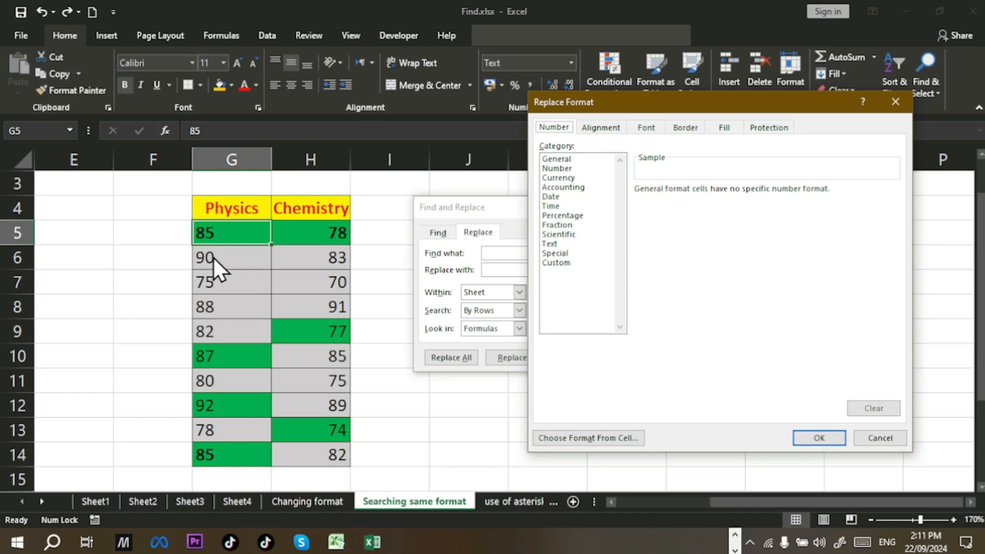
left_click(546, 264)
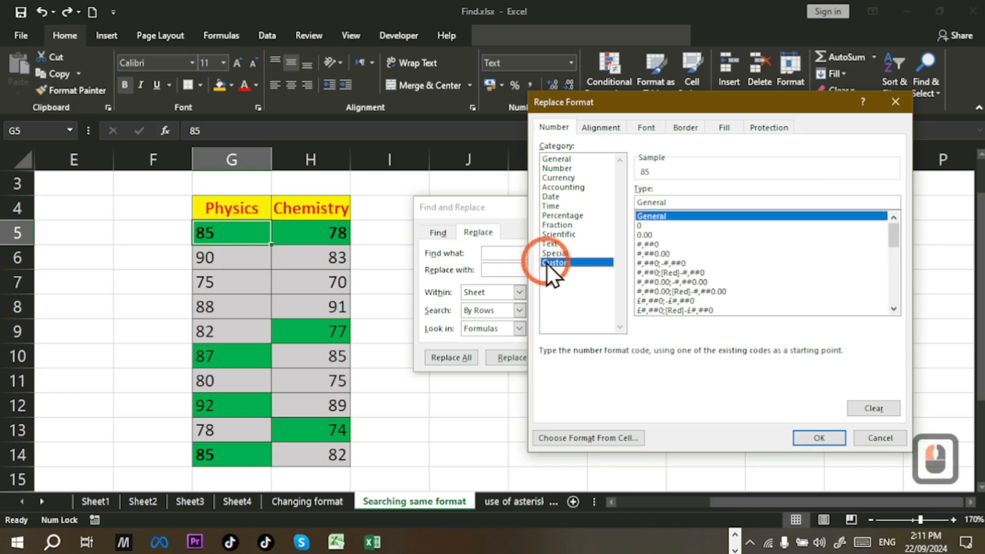
left_click(690, 204)
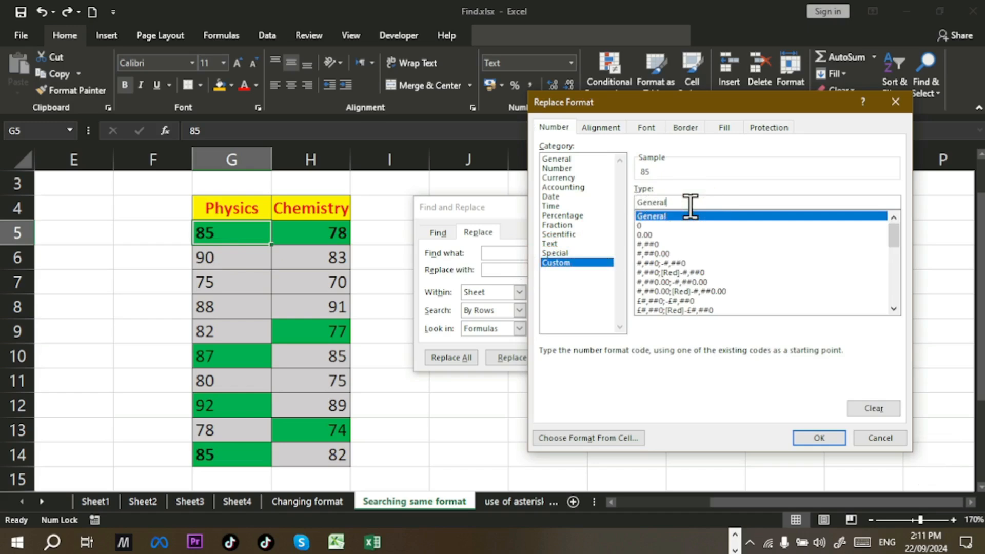
left_click(661, 253)
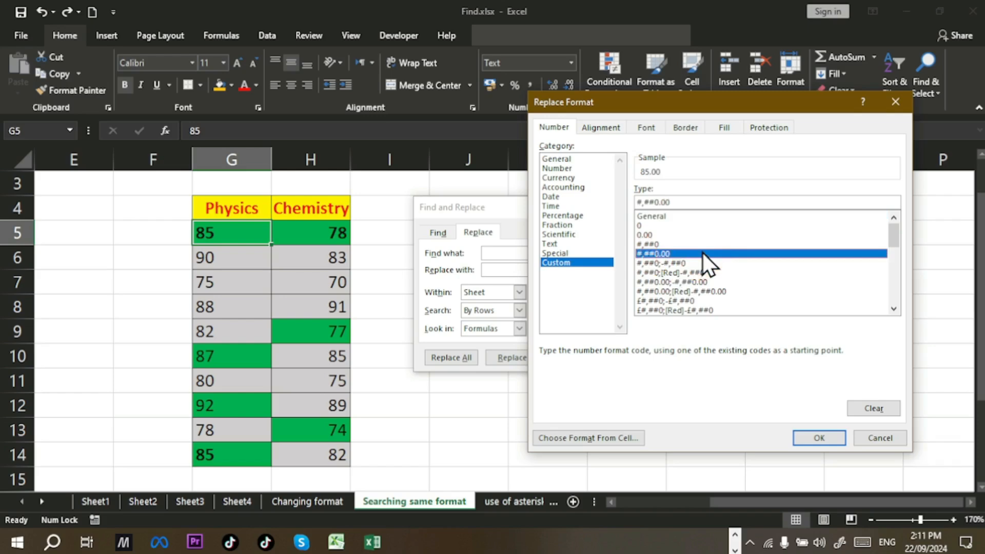
left_click(815, 438)
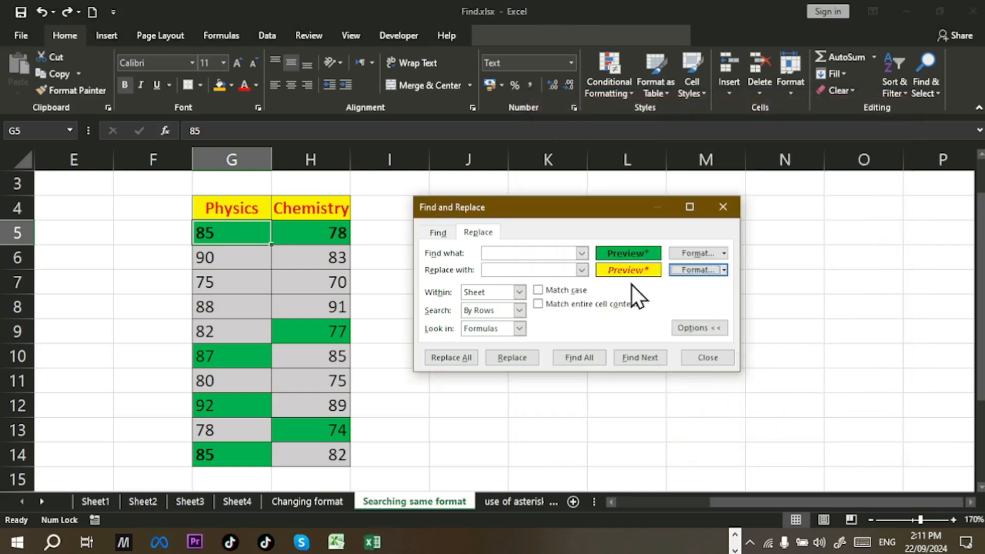
left_click(448, 360)
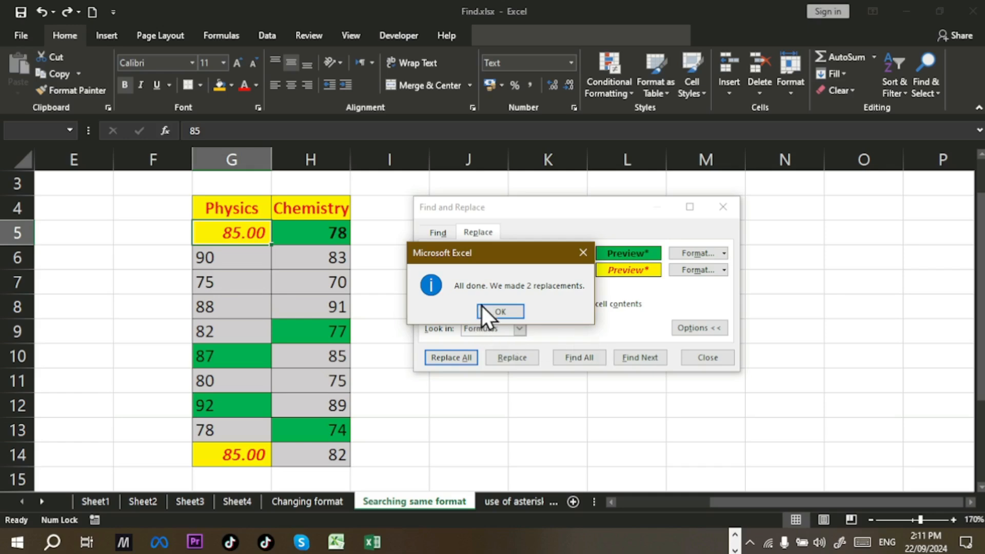
Step: Acknowledge the 2-replacements message, leaving G5 and G14 as yellow 85.00
left_click(501, 313)
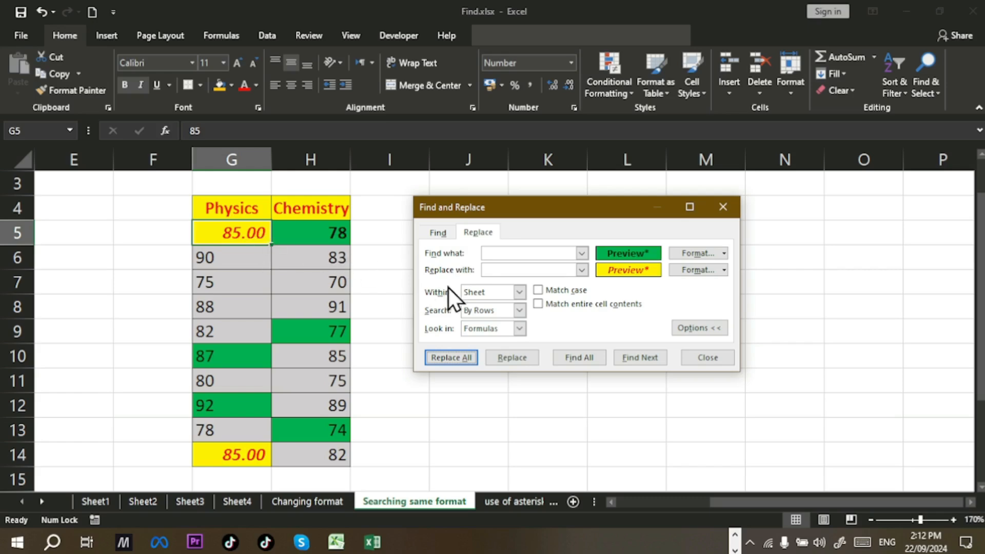
Step: Clear both the replacement and search formats and close Find and Replace
left_click(726, 272)
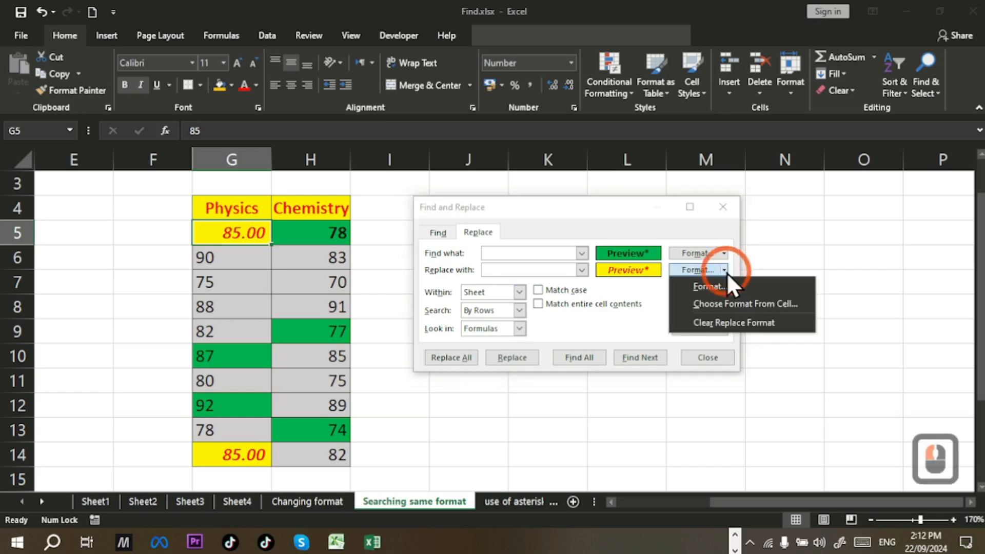
left_click(752, 330)
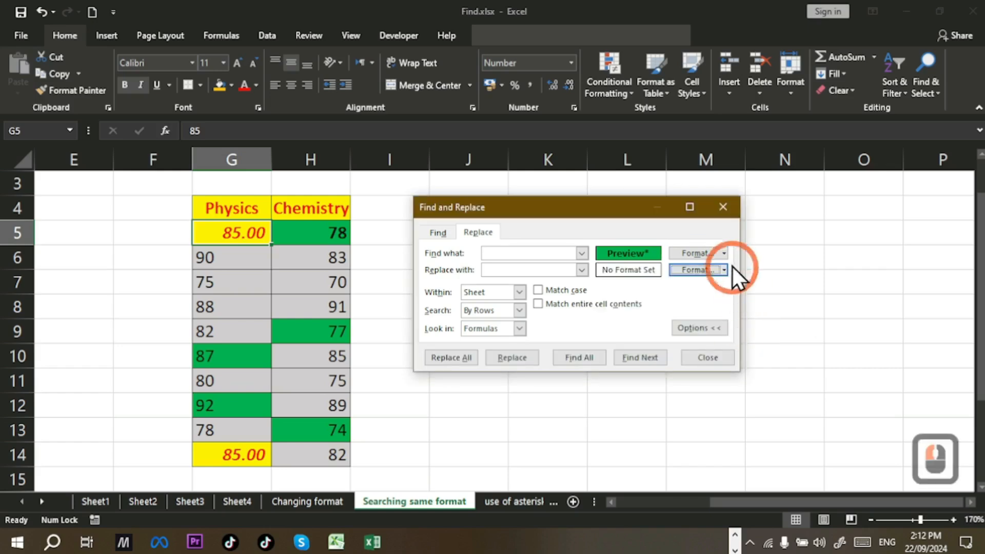
left_click(725, 254)
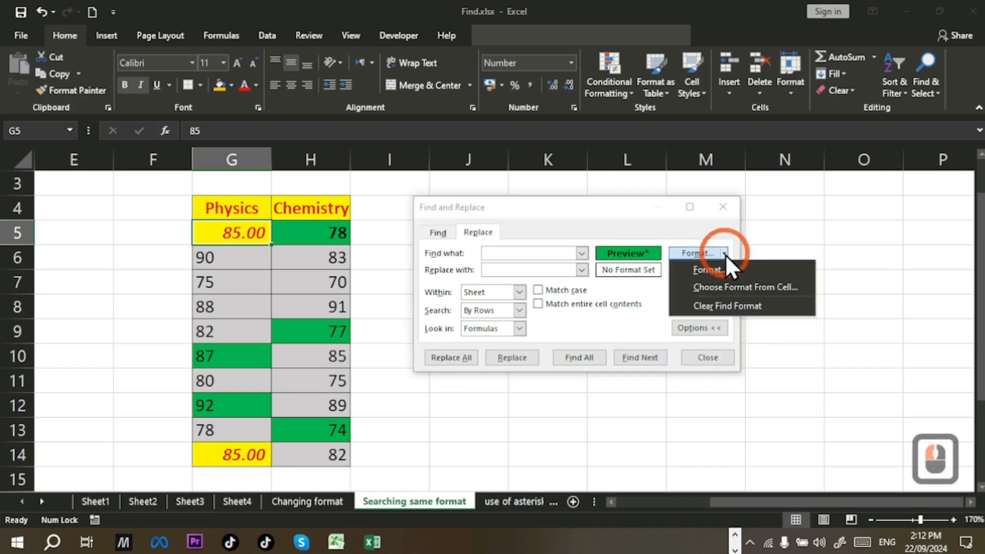
left_click(734, 308)
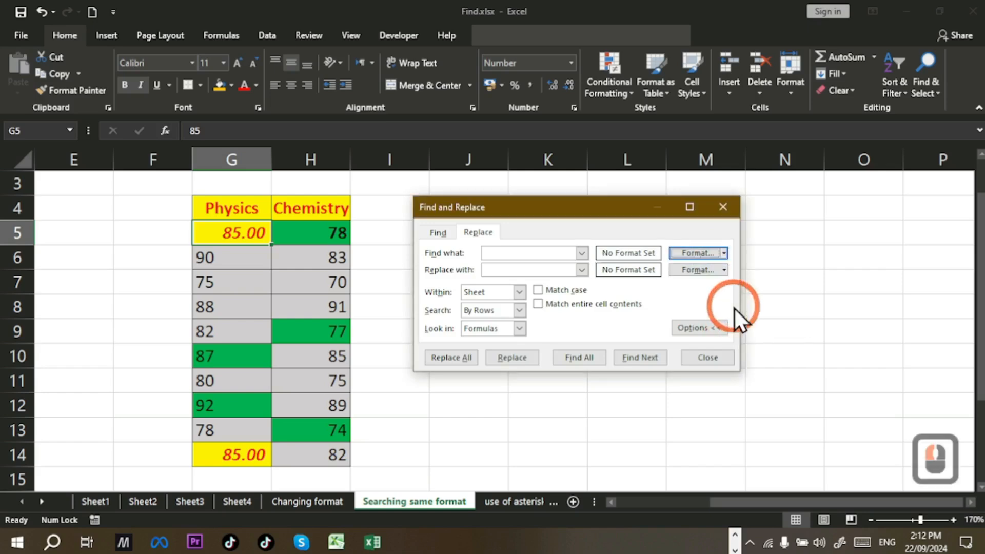
left_click(728, 358)
Step: Undo the format replacement so G5 and G14 show green-filled 85 again
double_click(517, 363)
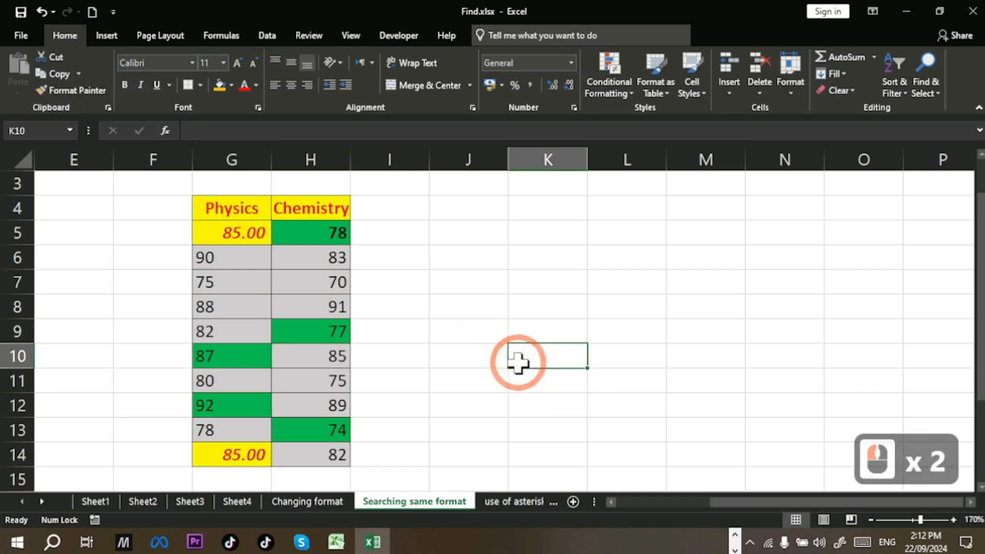
key("ctrl+z")
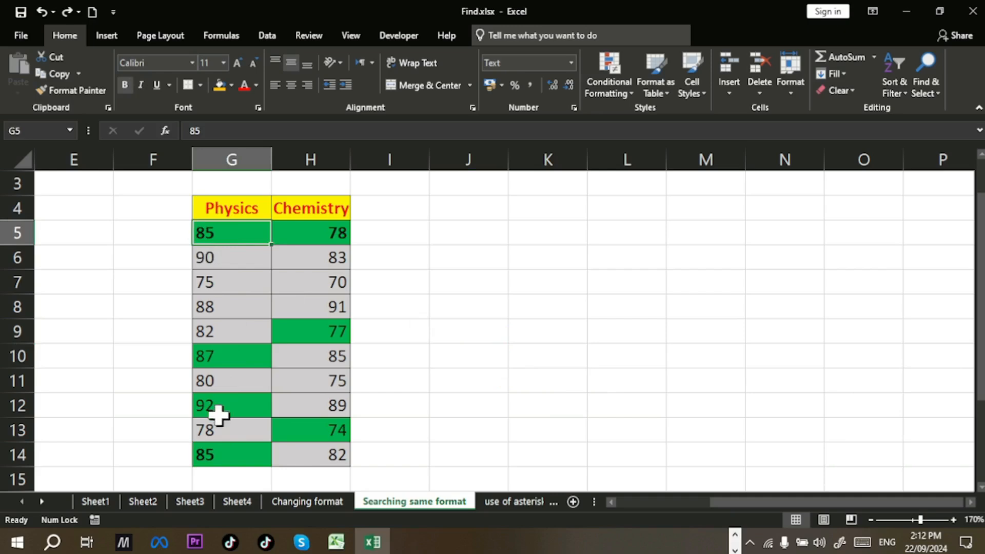
key("ctrl")
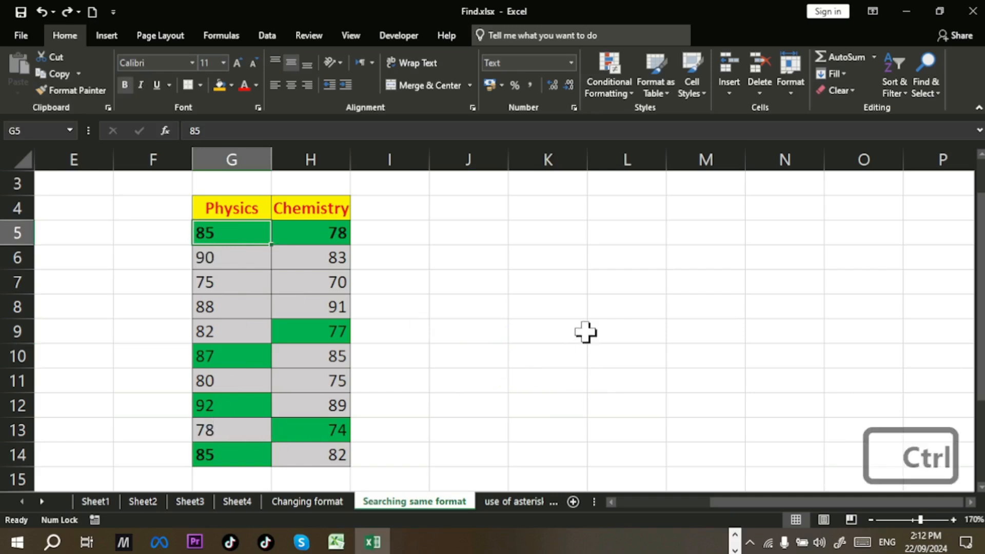
key("ctrl+y")
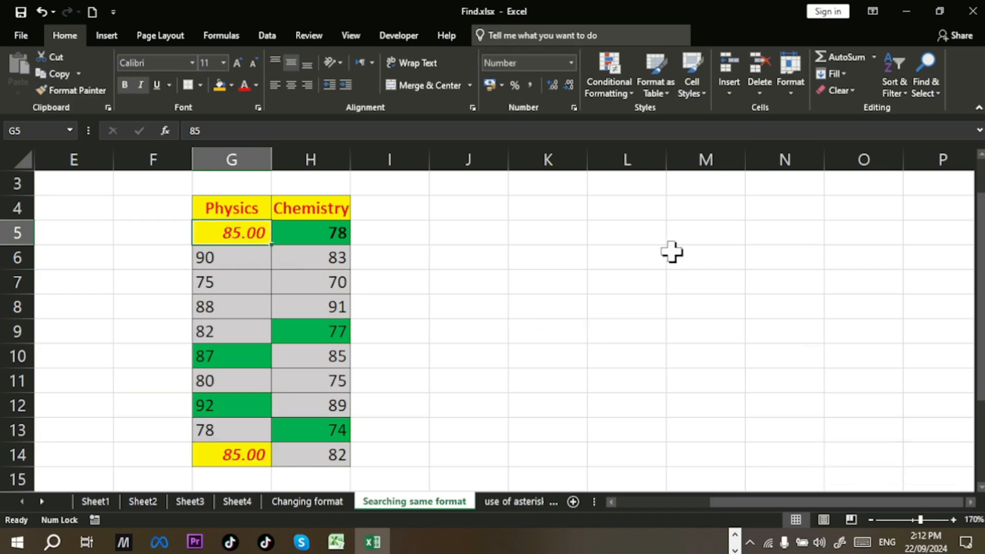
key("ctrl+z")
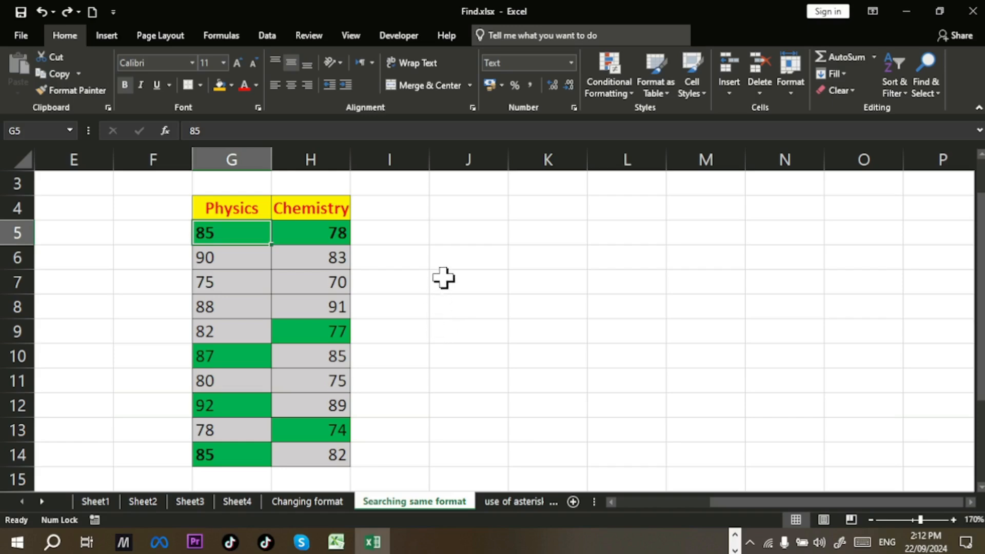
key("ctrl")
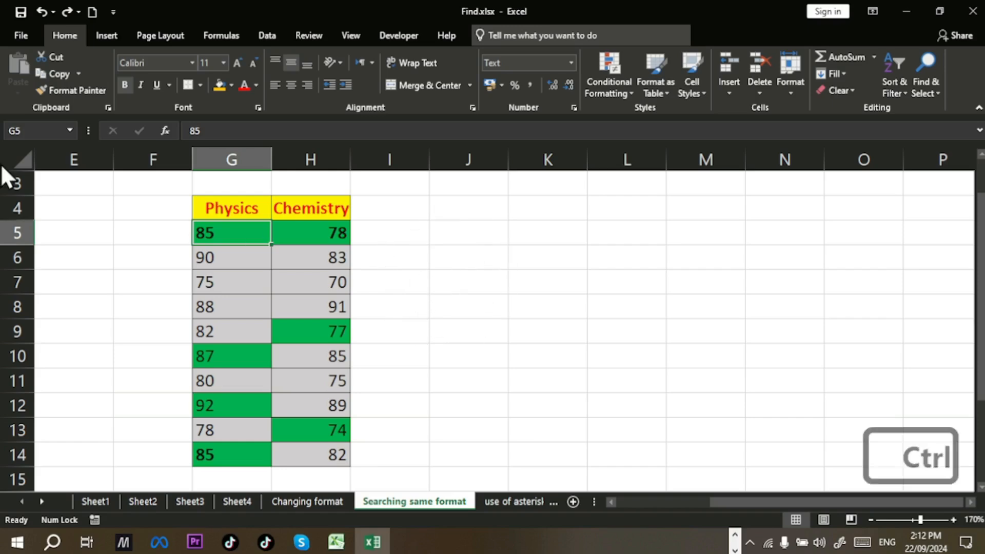
Step: Set the Find and Replace search format to a green cell fill
left_click(121, 180)
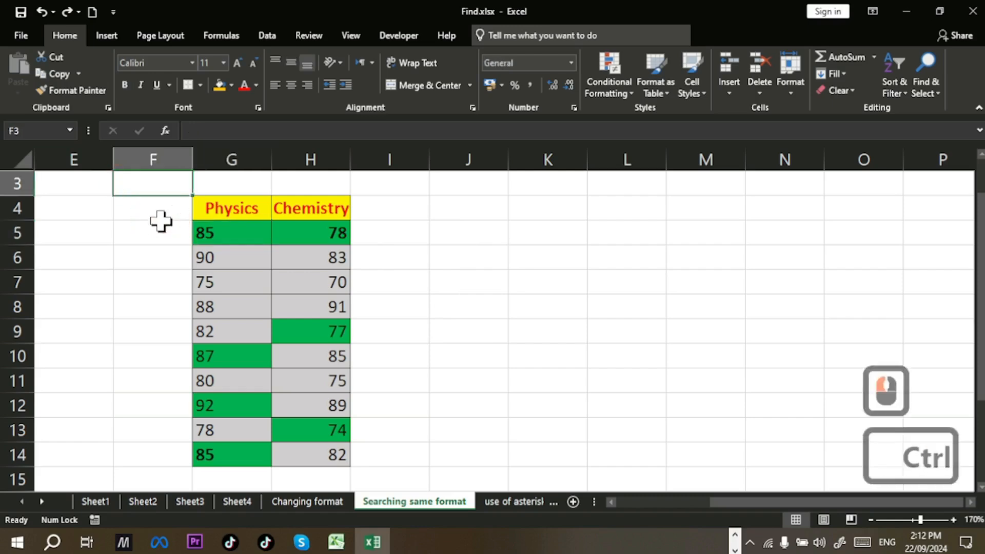
key("ctrl+h")
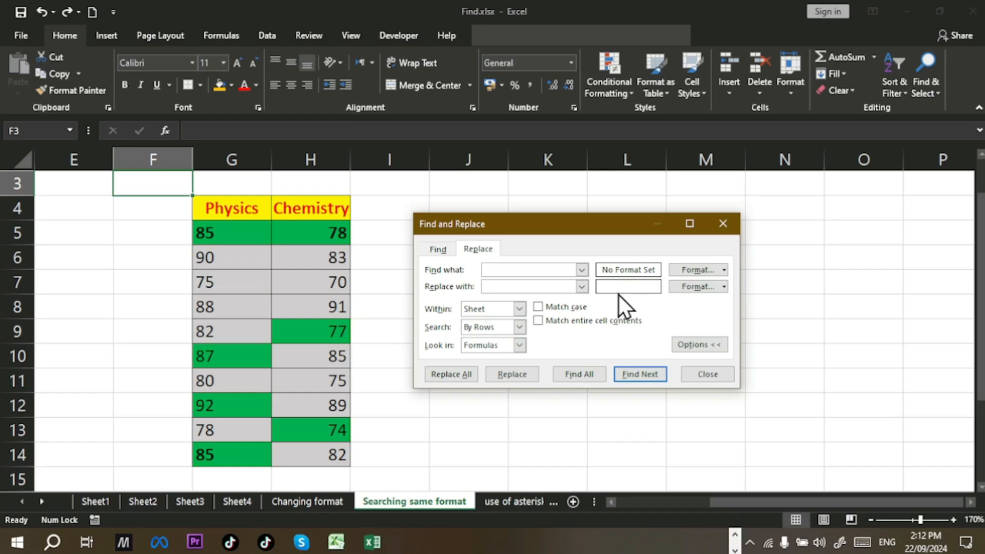
left_click(725, 270)
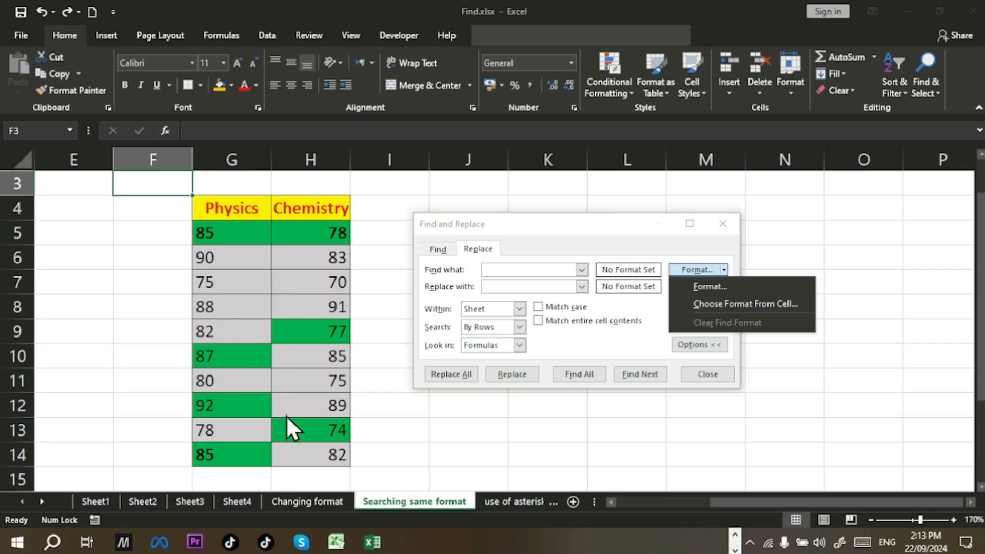
left_click(694, 285)
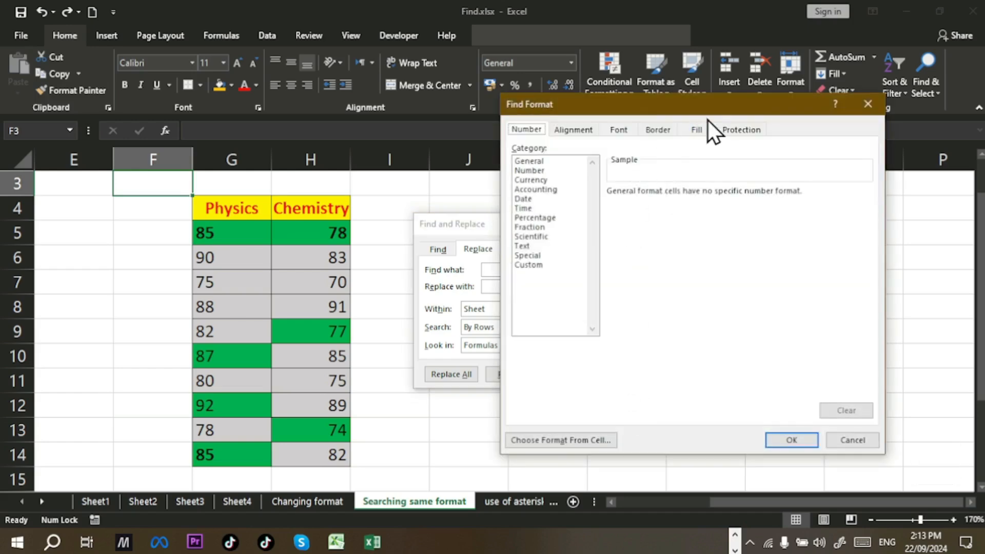
left_click(697, 128)
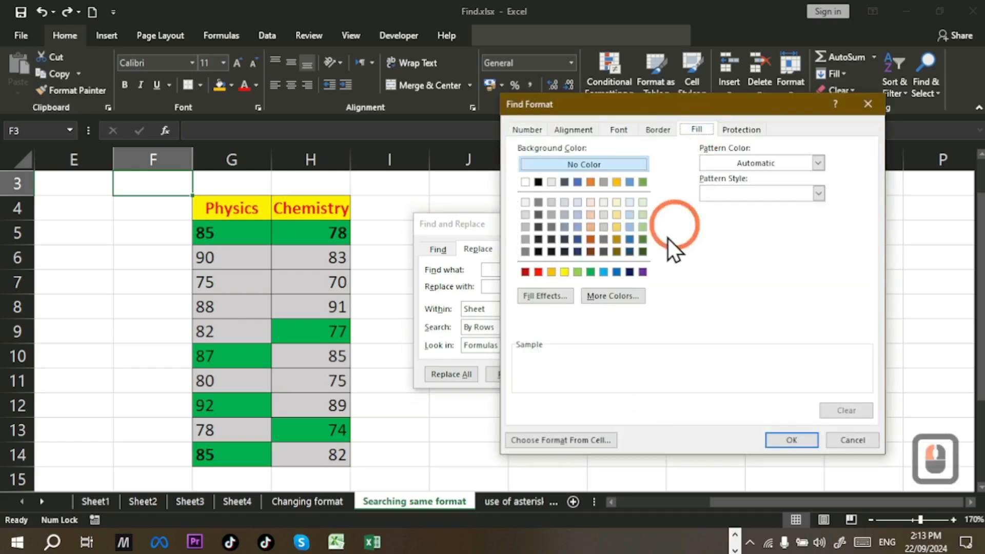
left_click(590, 272)
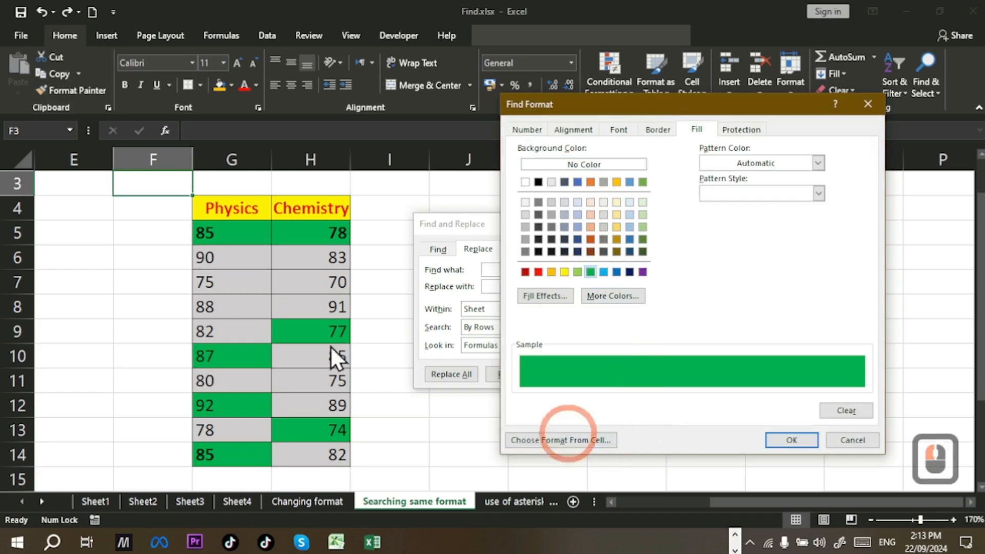
left_click(785, 439)
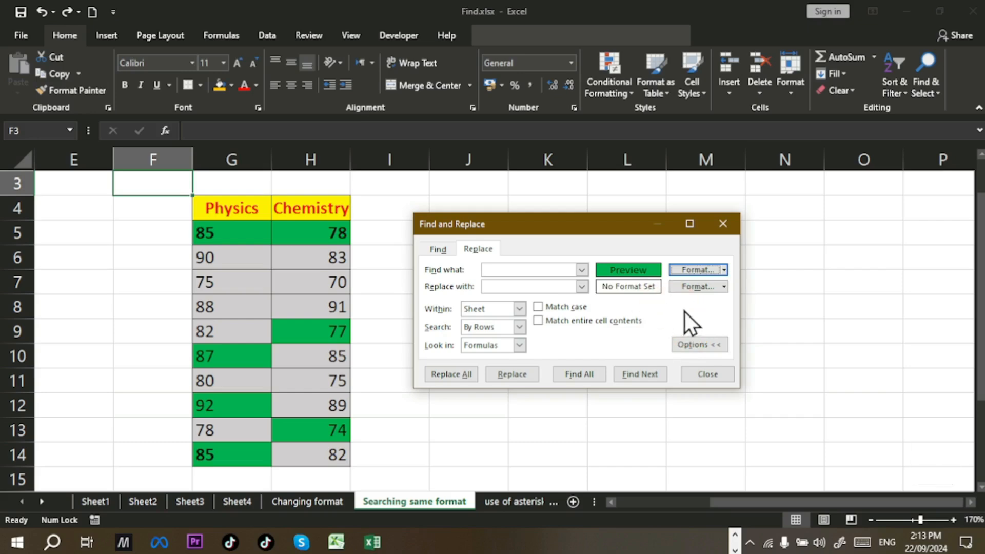
Step: Take the replacement format from cell G5 using Choose Format From Cell
left_click(724, 286)
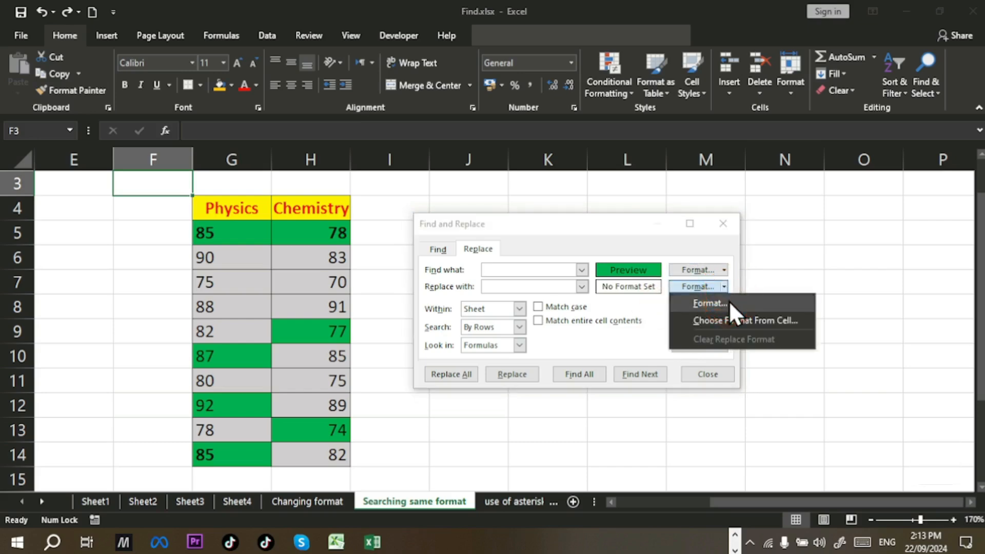
left_click(729, 302)
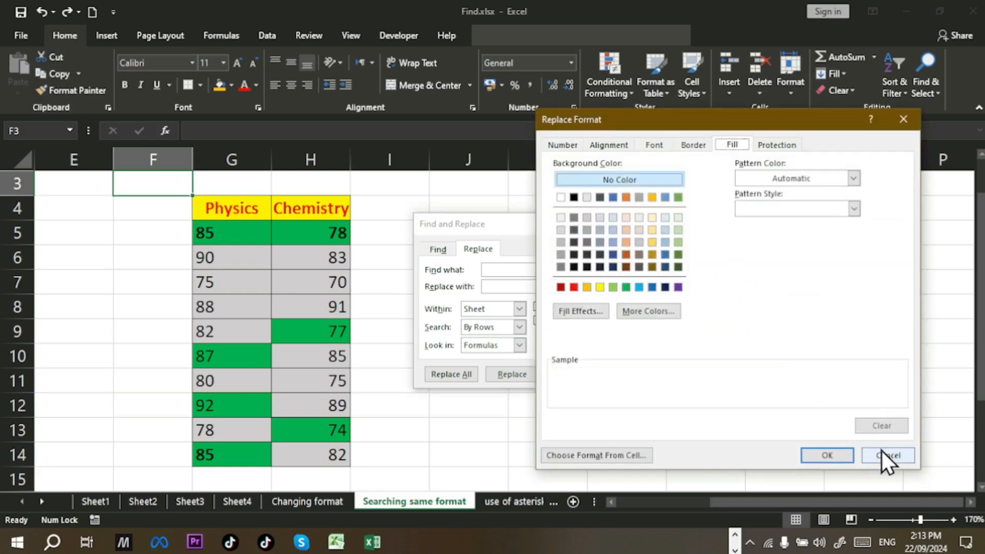
left_click(881, 450)
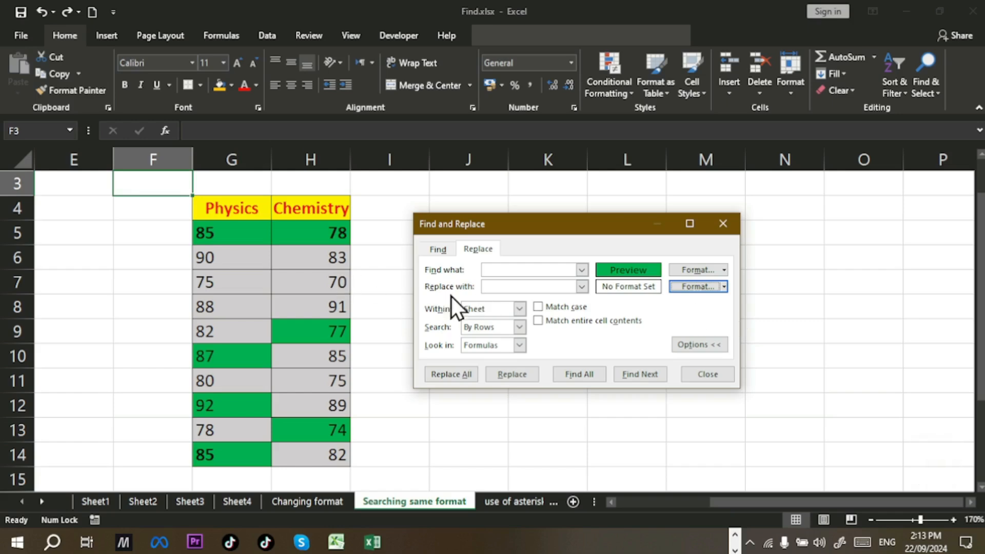
left_click(728, 285)
left_click(728, 320)
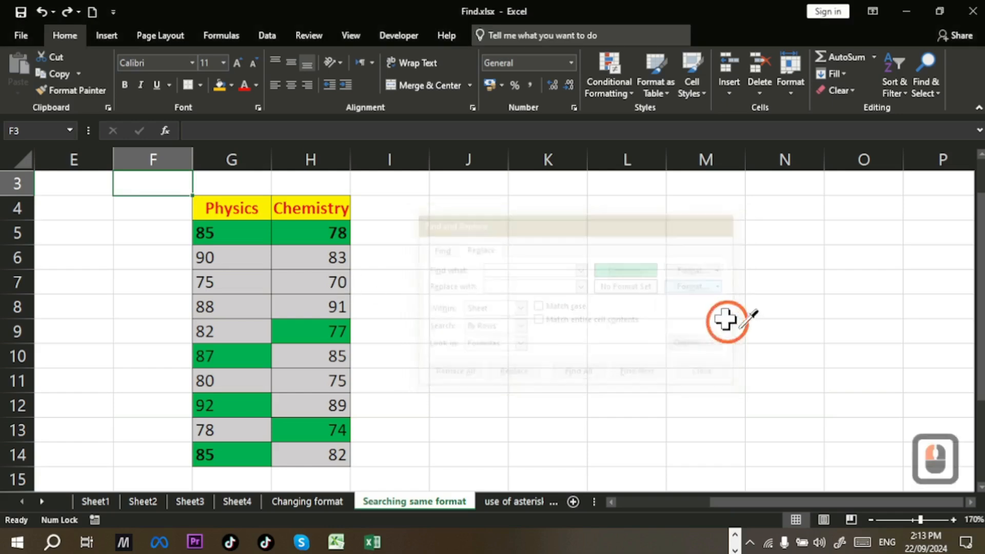
left_click(256, 234)
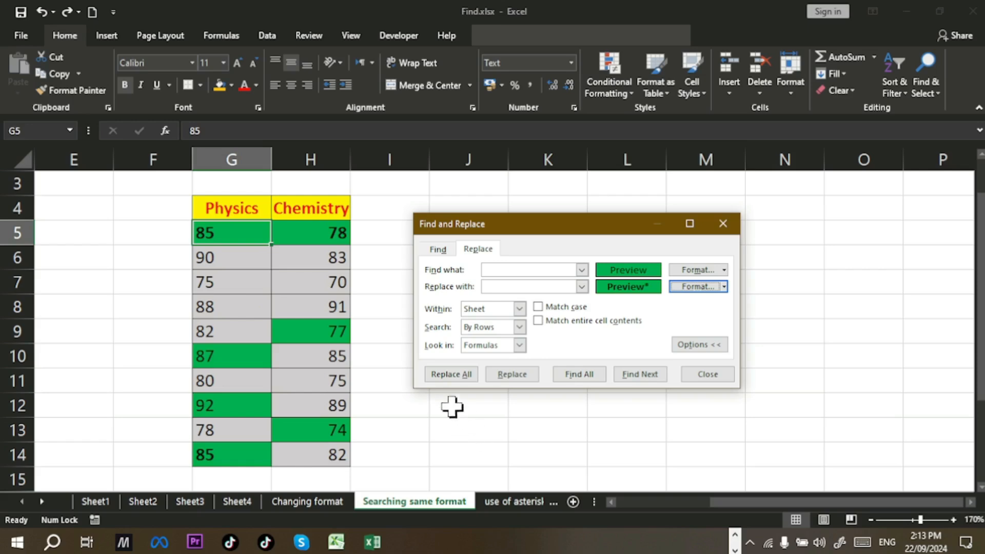
Step: Replace All to restyle the 7 green cells like G5, then close the dialog and undo it
left_click(445, 375)
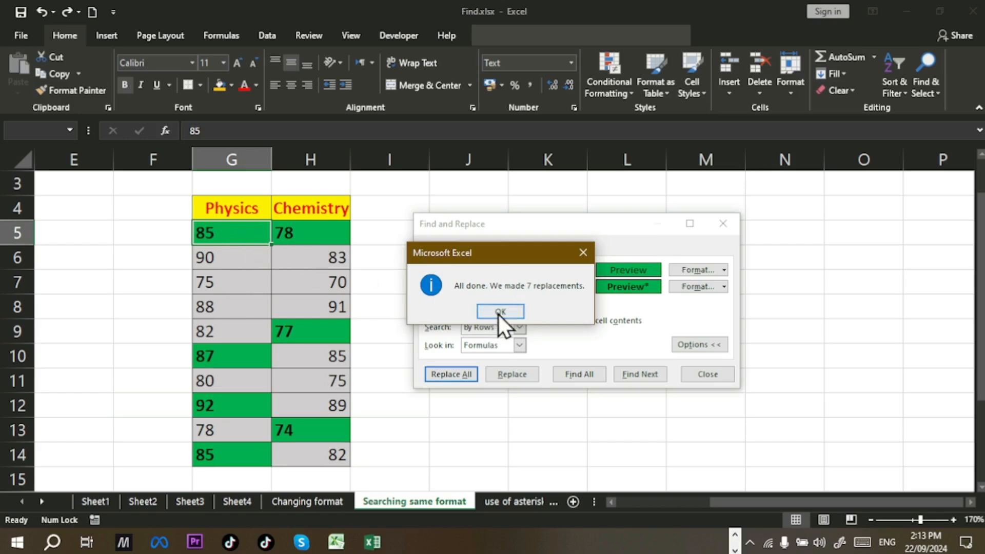
left_click(511, 316)
left_click(708, 373)
key("ctrl+z")
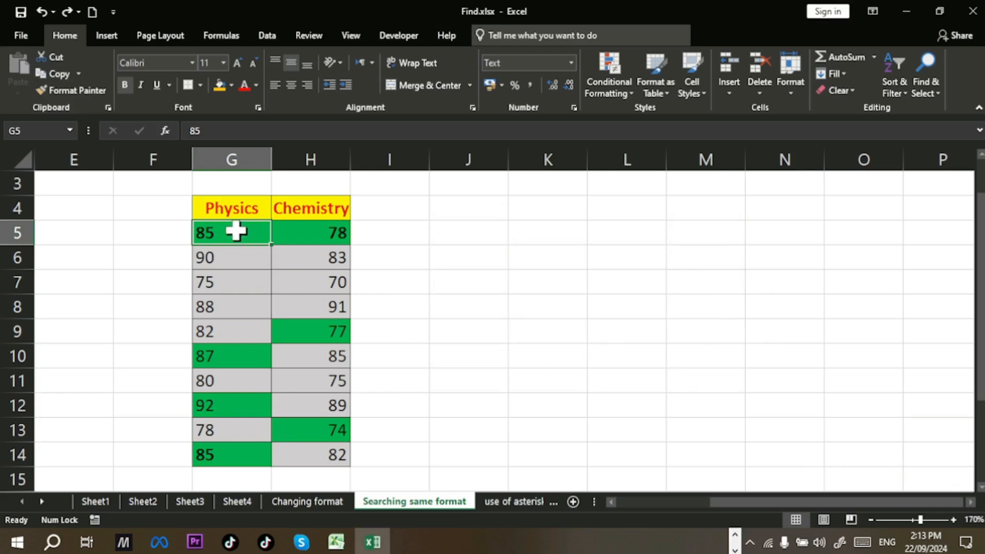
key("ctrl")
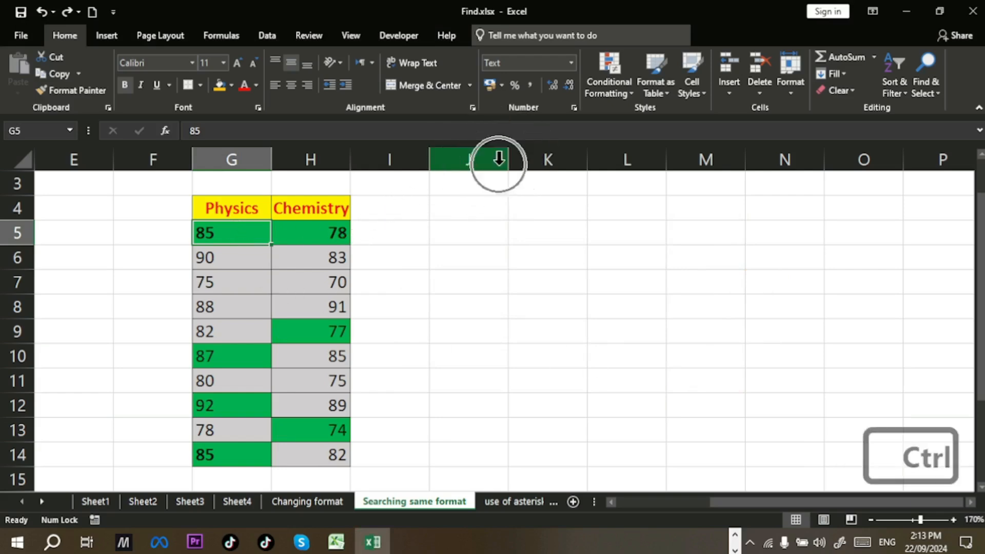
left_click(136, 185)
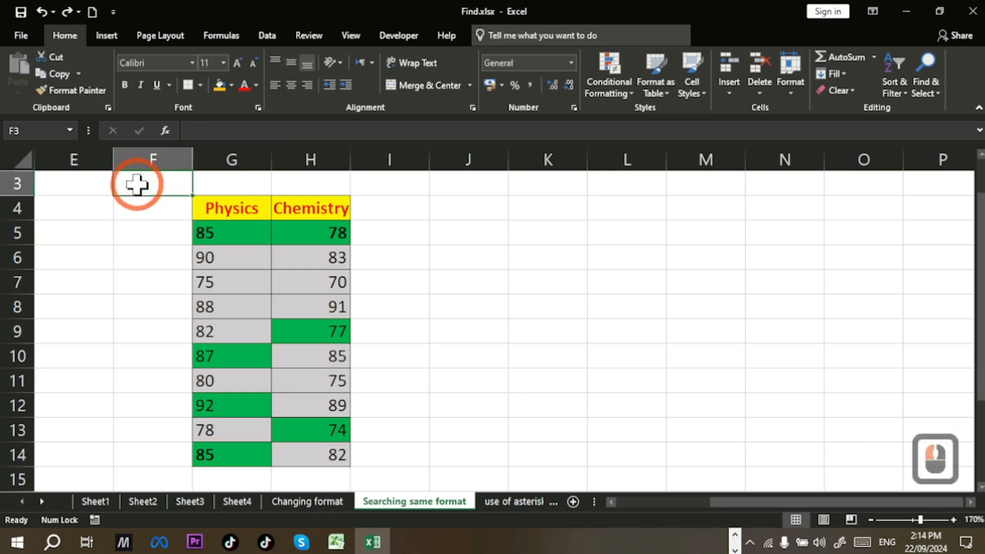
Step: Reopen Find and Replace and clear both the old replacement and search formats
key("ctrl+h")
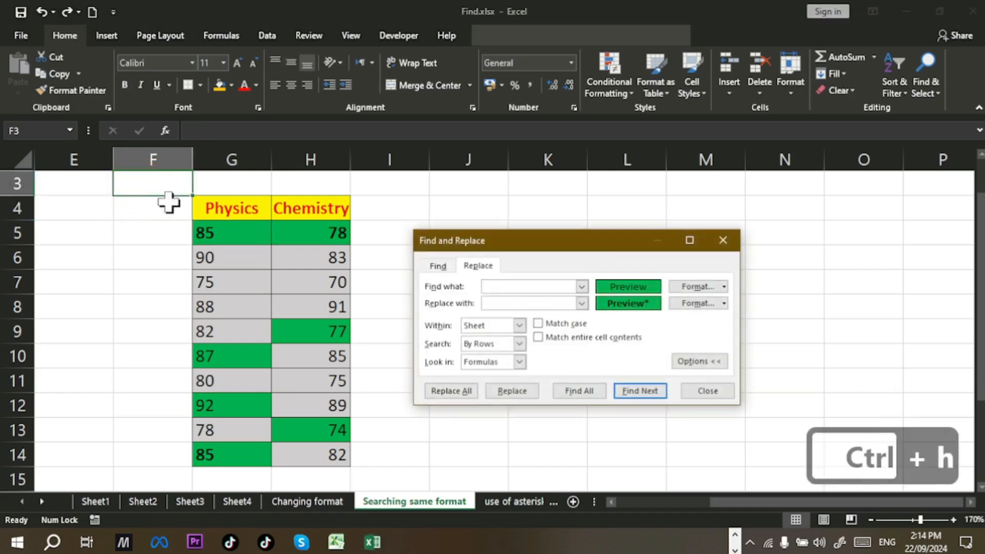
left_click(723, 303)
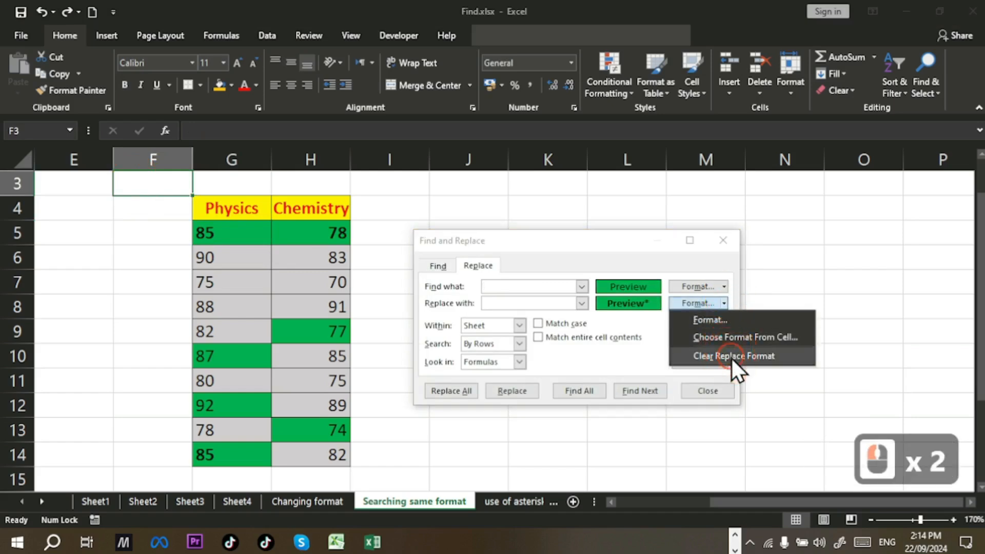
left_click(731, 356)
left_click(725, 286)
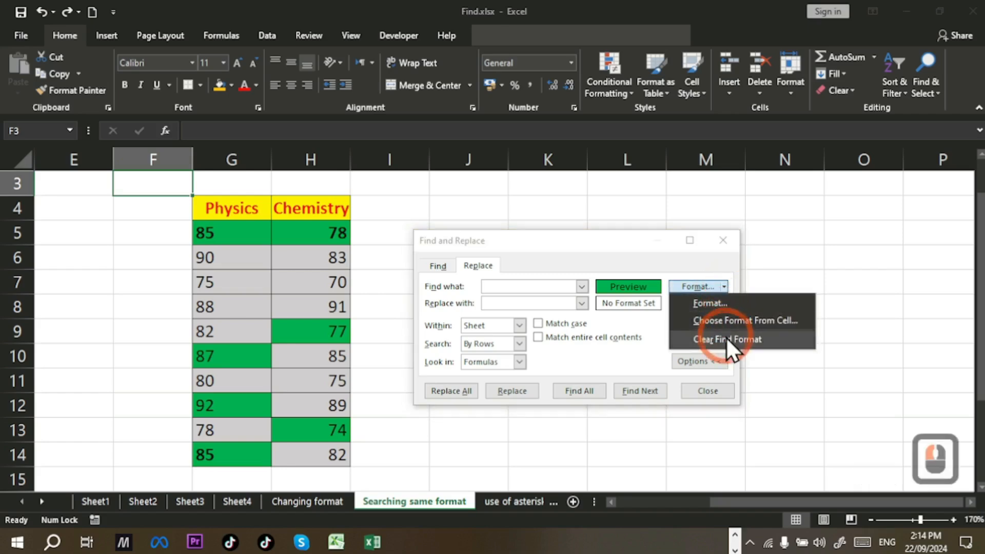
left_click(726, 338)
Step: Set the search format to a green background fill
left_click(716, 288)
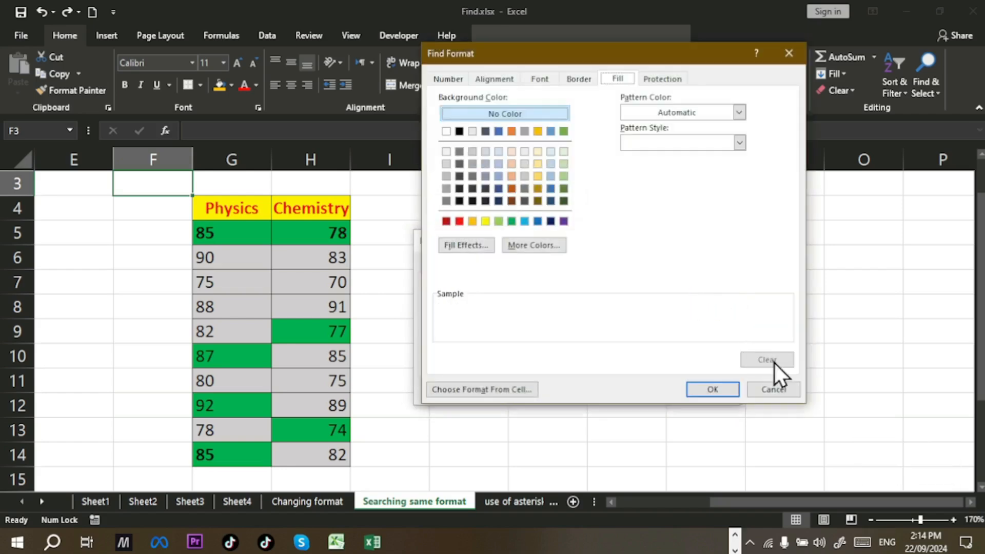
left_click(772, 393)
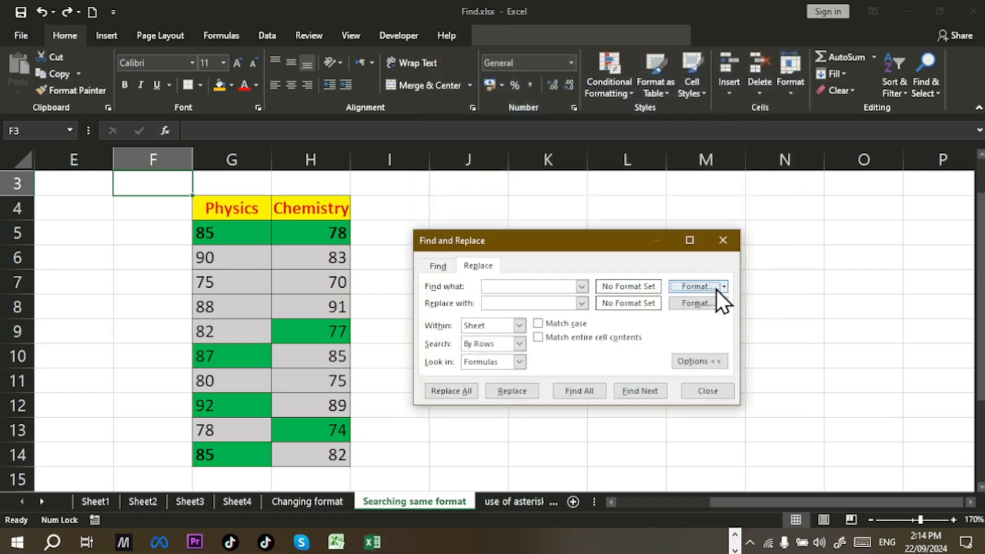
left_click(723, 287)
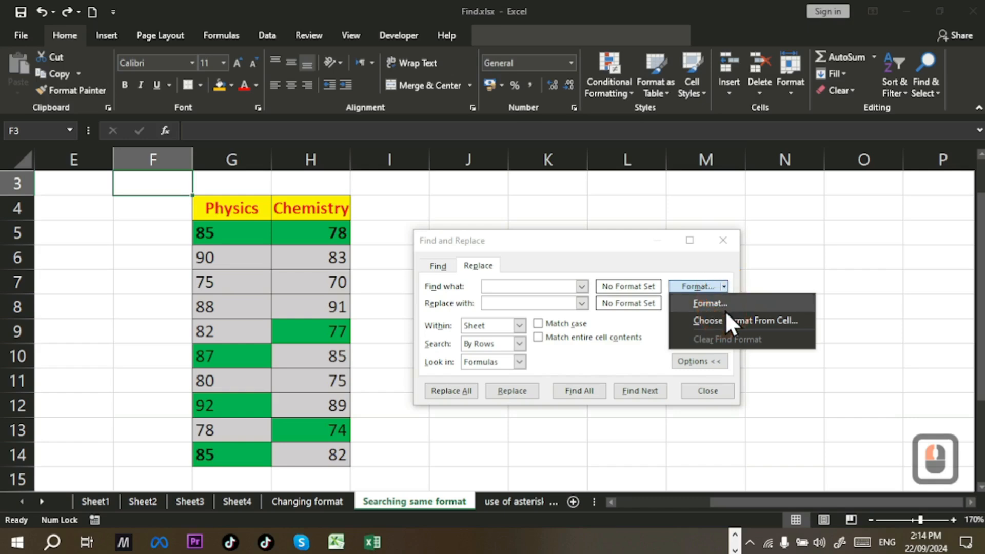
left_click(716, 309)
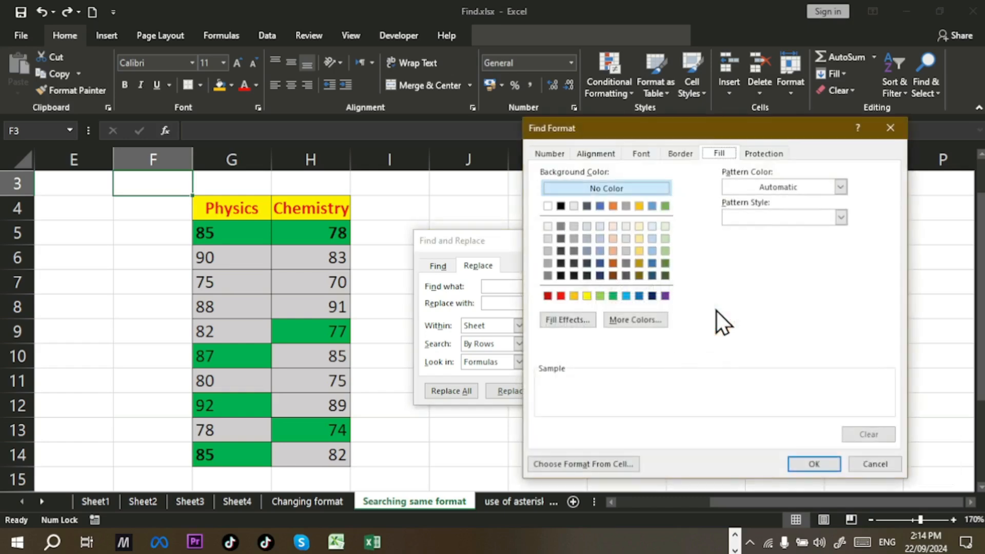
left_click(612, 296)
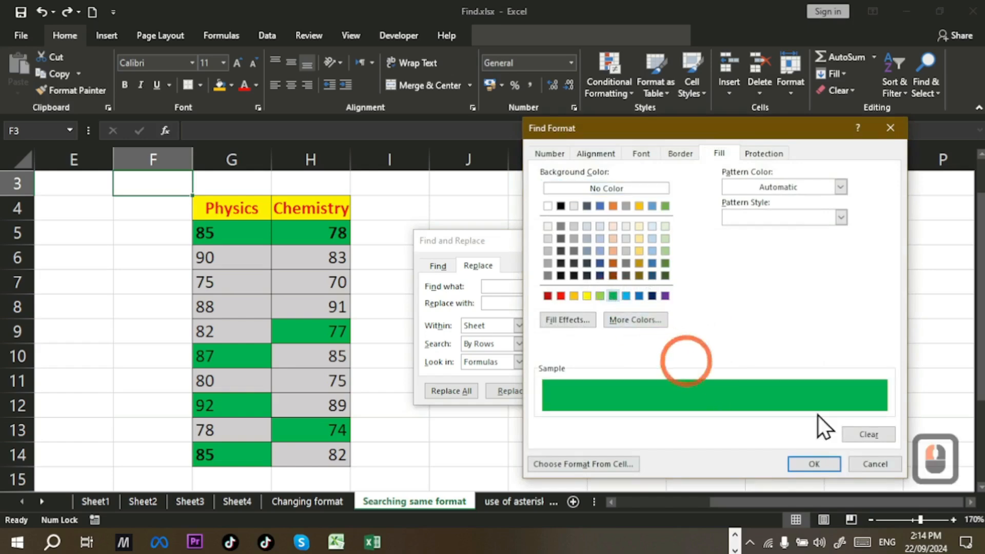
left_click(831, 461)
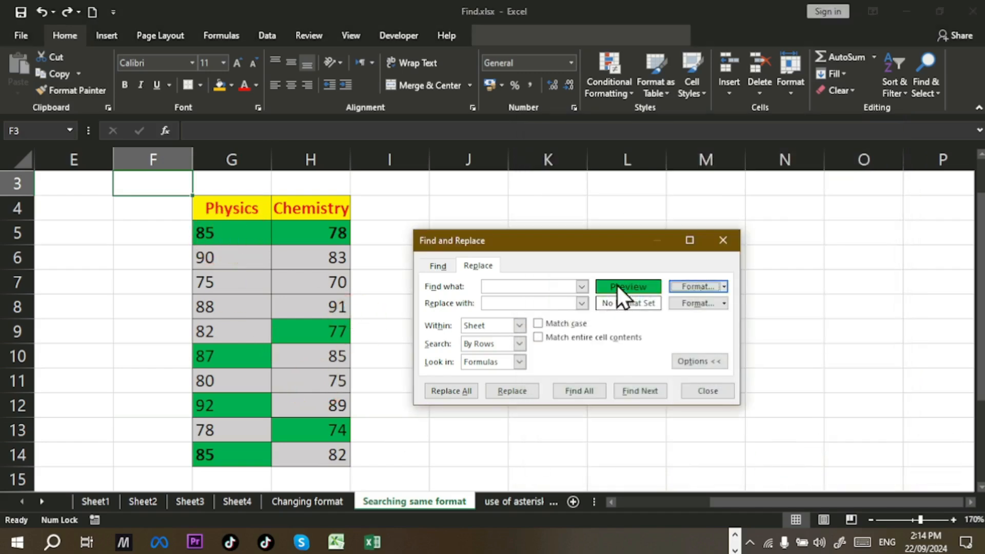
Step: Give the replacement format a dark blue fill, white bold italic font and Custom #,##0.00 numbers
left_click(725, 309)
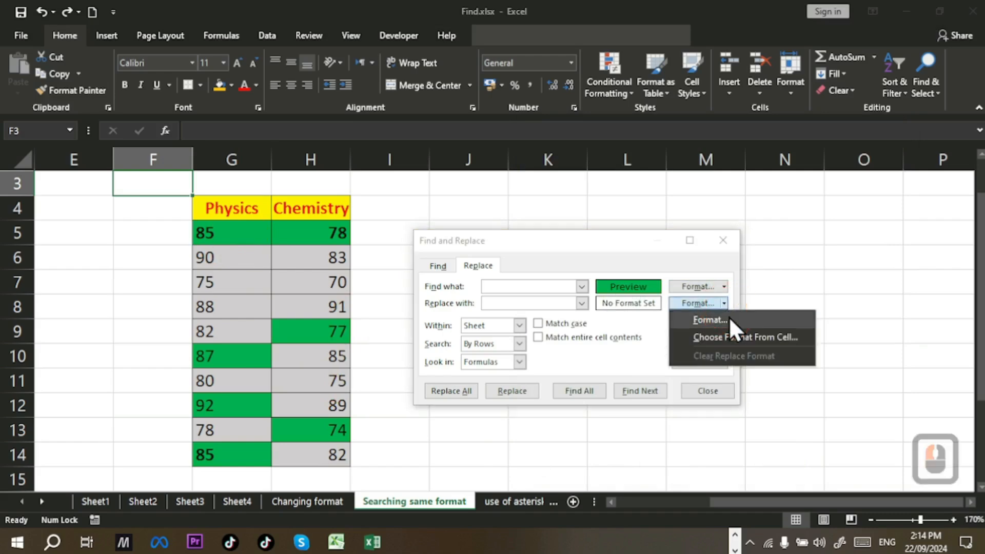
left_click(730, 322)
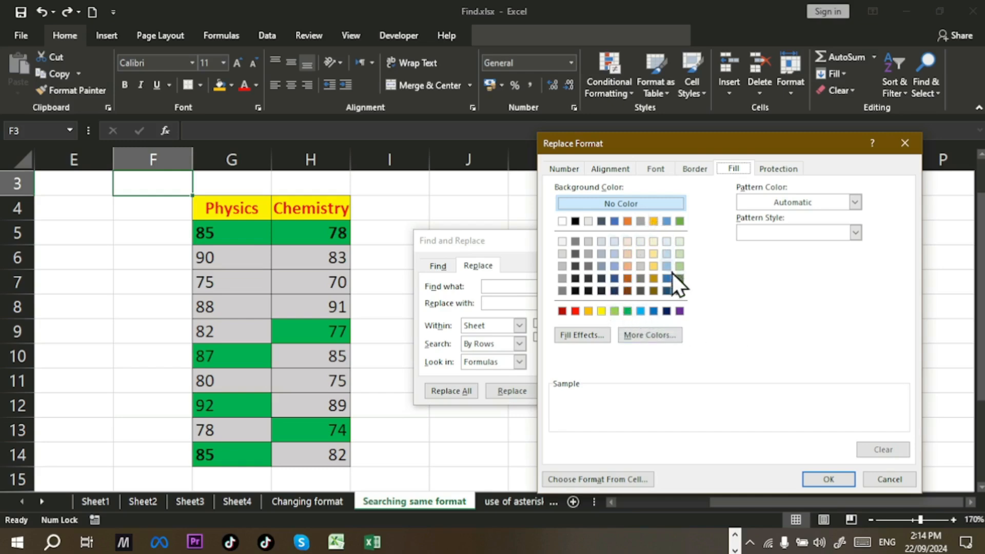
left_click(670, 313)
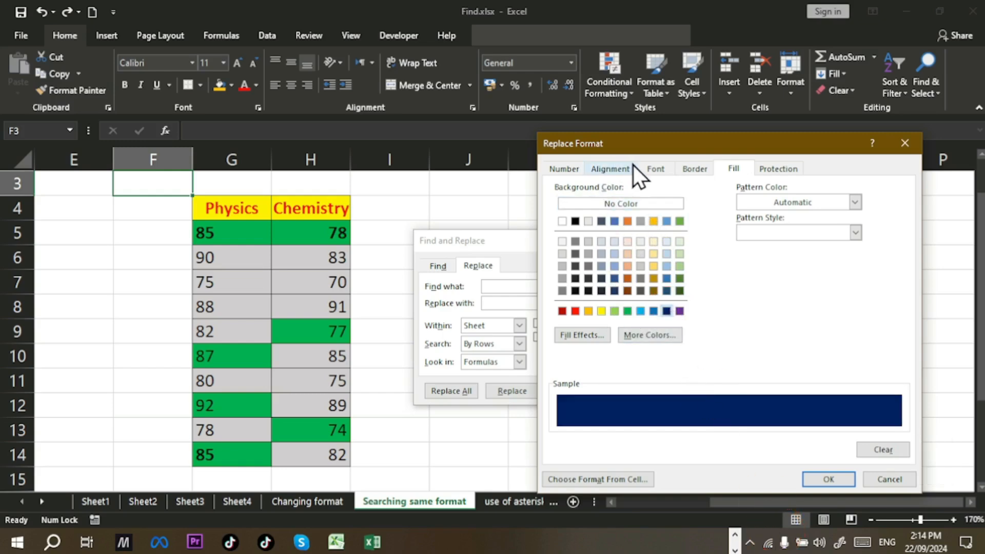
left_click(650, 169)
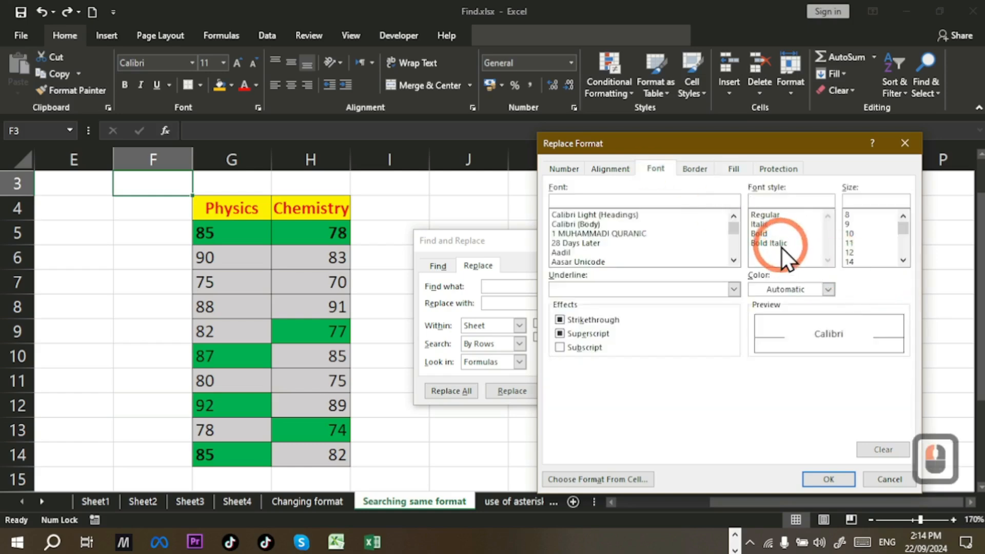
double_click(779, 244)
left_click(829, 290)
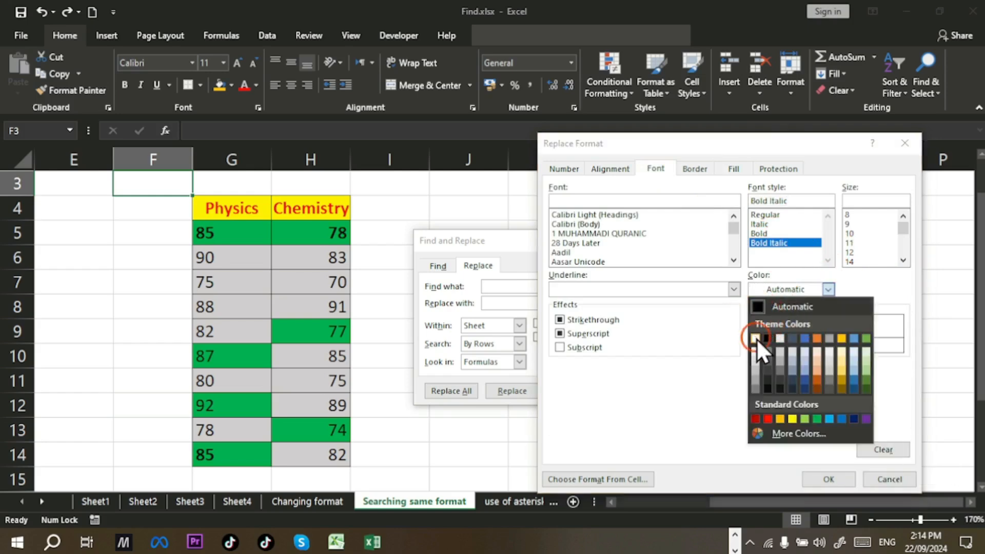
left_click(756, 338)
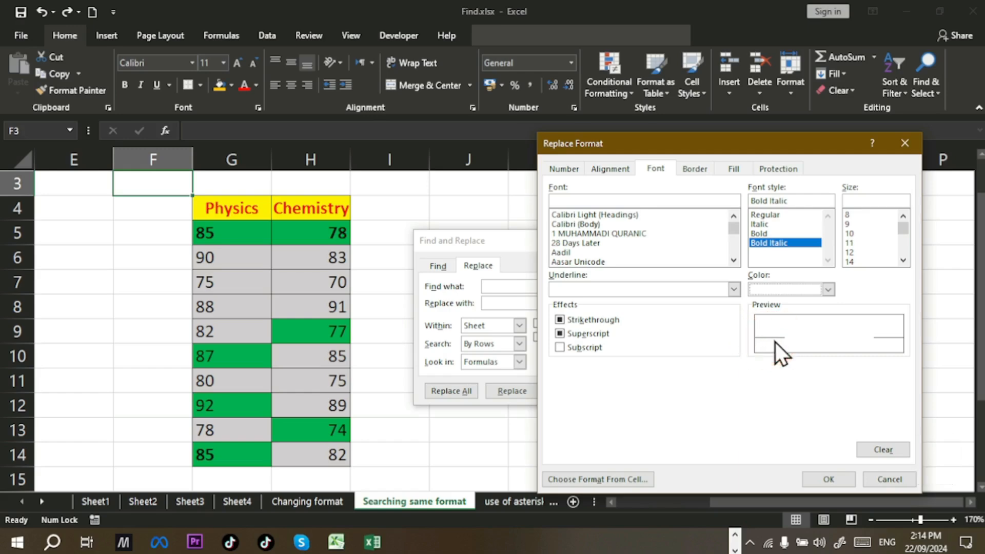
left_click(564, 169)
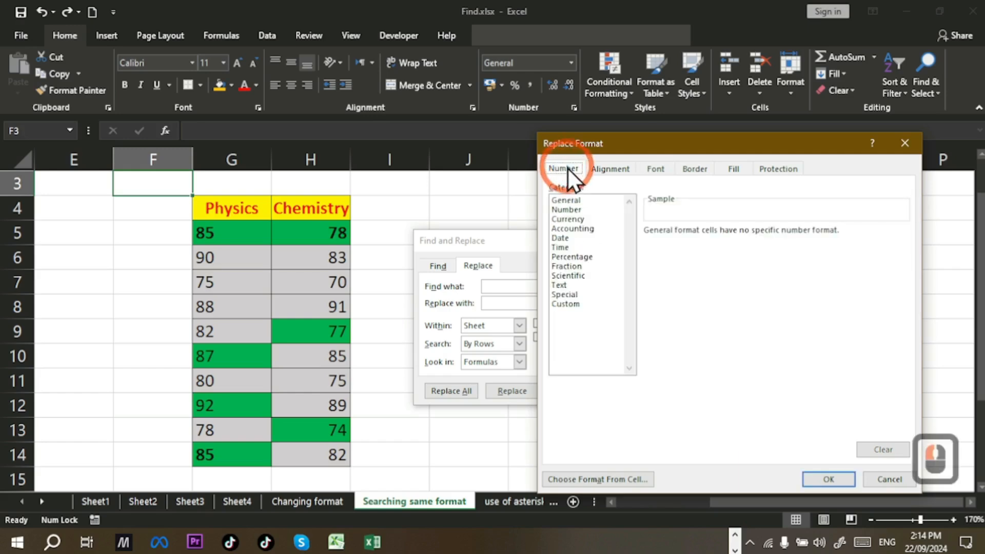
left_click(571, 306)
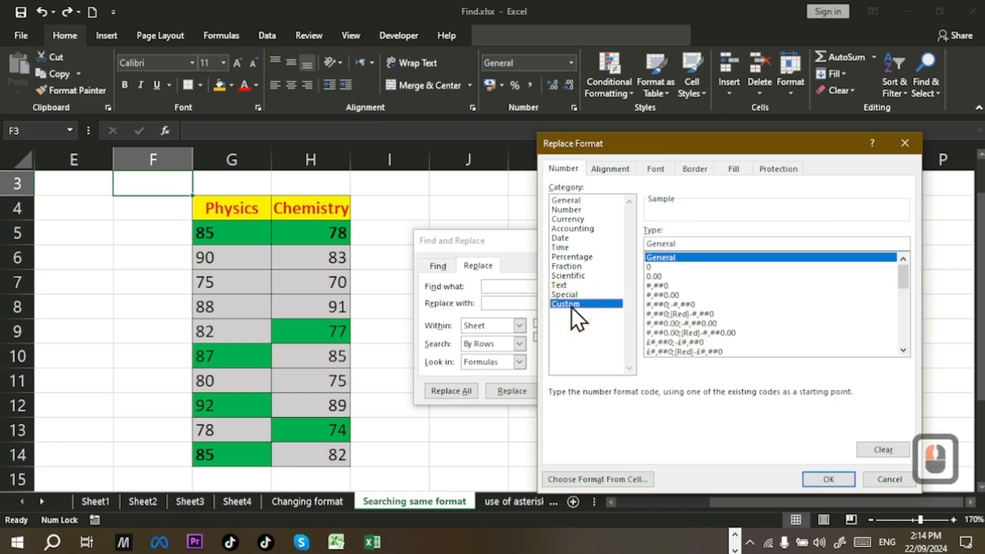
left_click(666, 296)
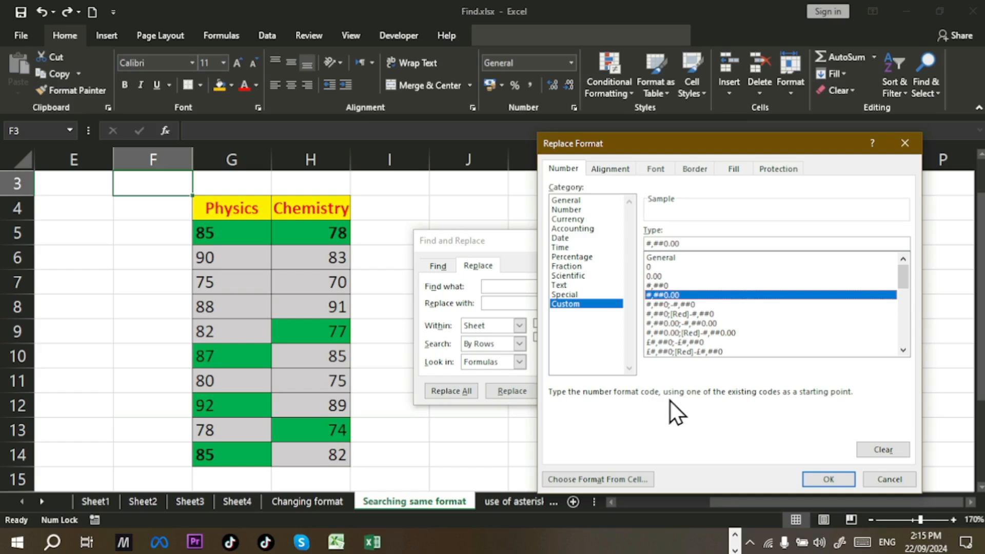
Step: Confirm the replacement format and Replace All to restyle the seven green score cells
left_click(828, 479)
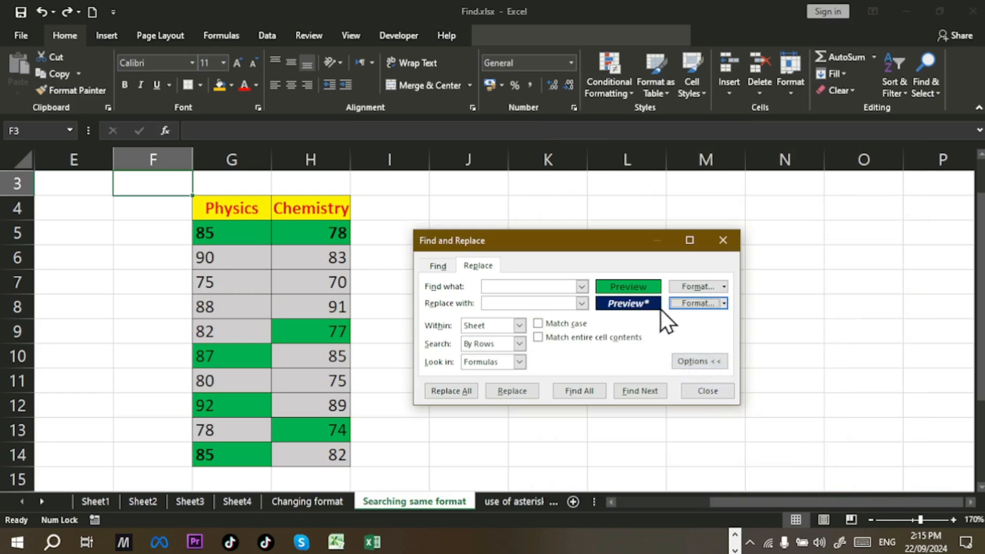
left_click(458, 391)
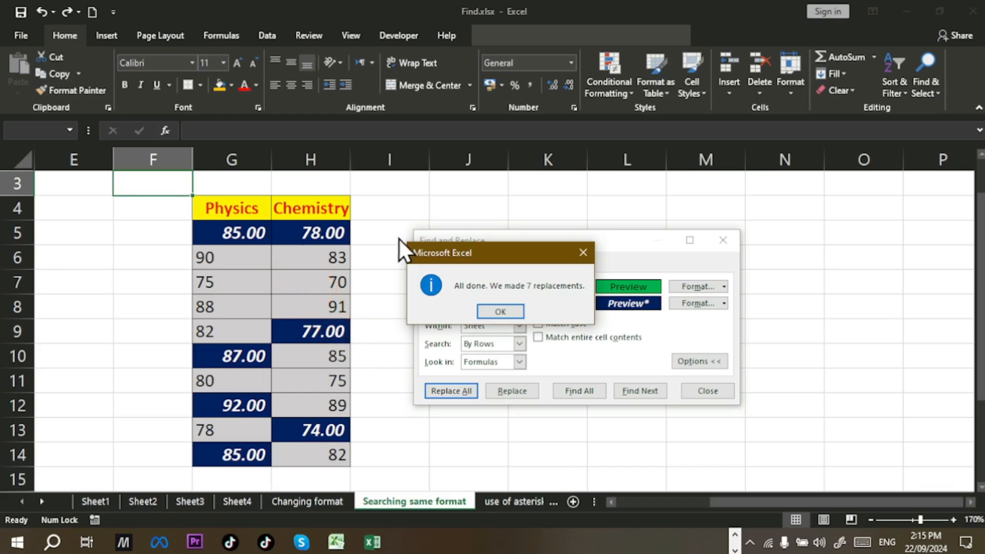
left_click(510, 314)
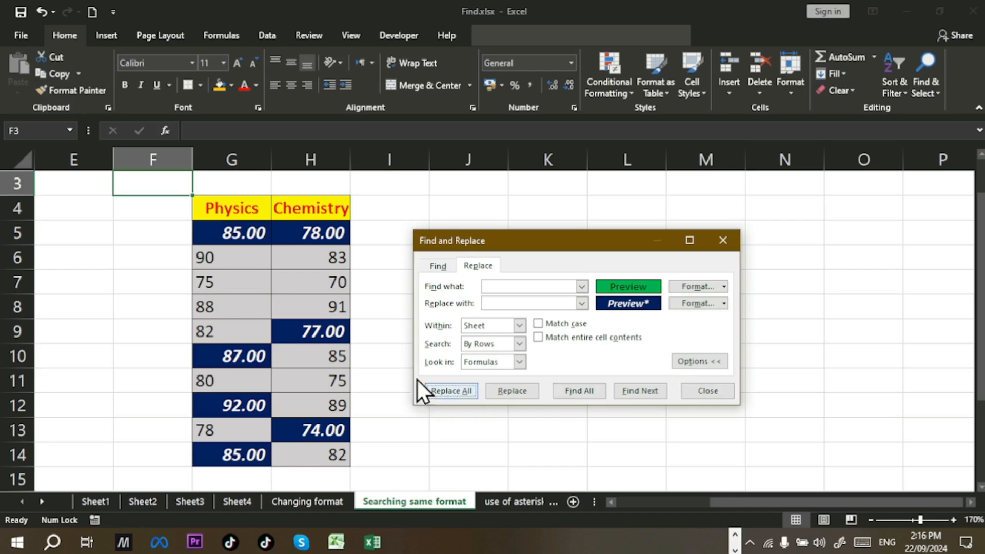
Step: Close Find and Replace, undo the dark blue restyling, and return to the Searching same format sheet
left_click(720, 392)
key("ctrl")
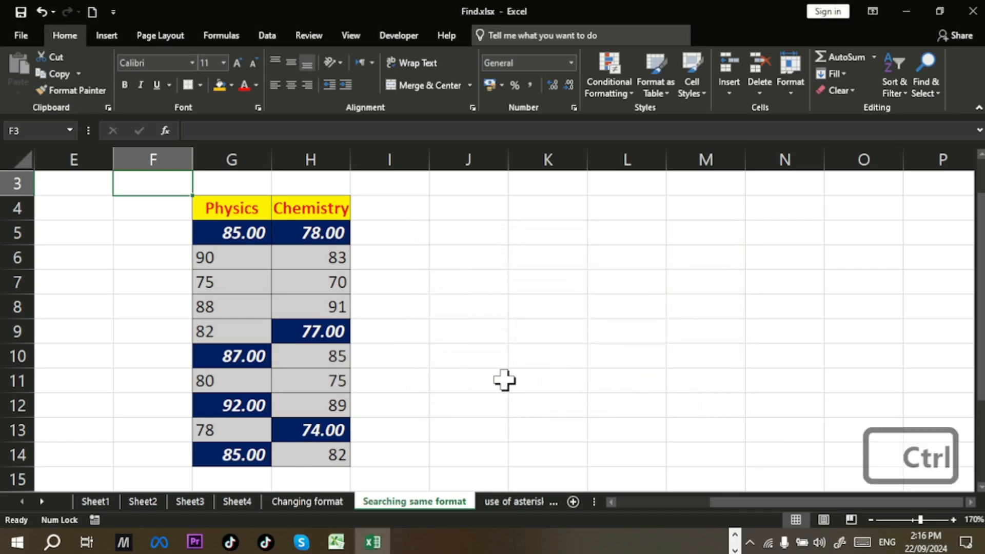
key("ctrl+z")
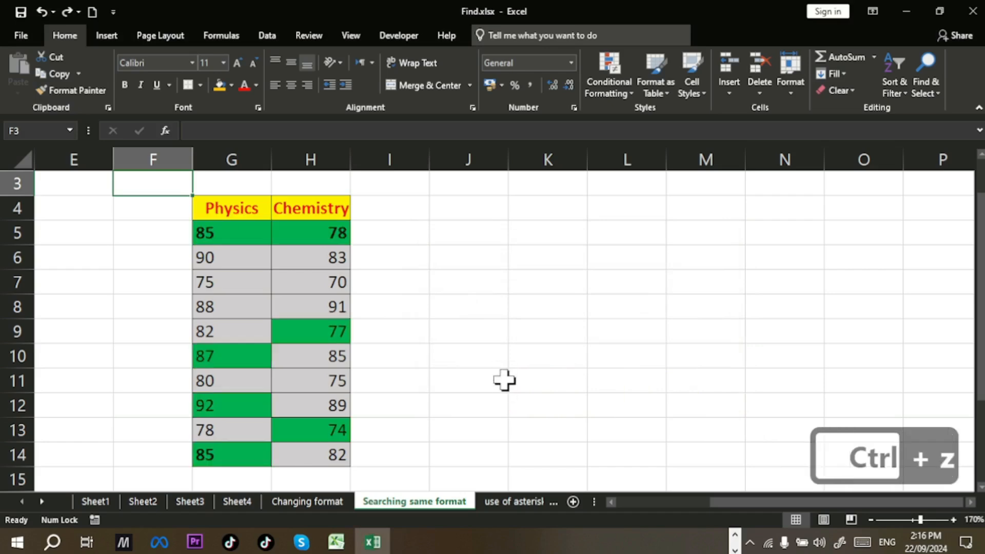
left_click(340, 502)
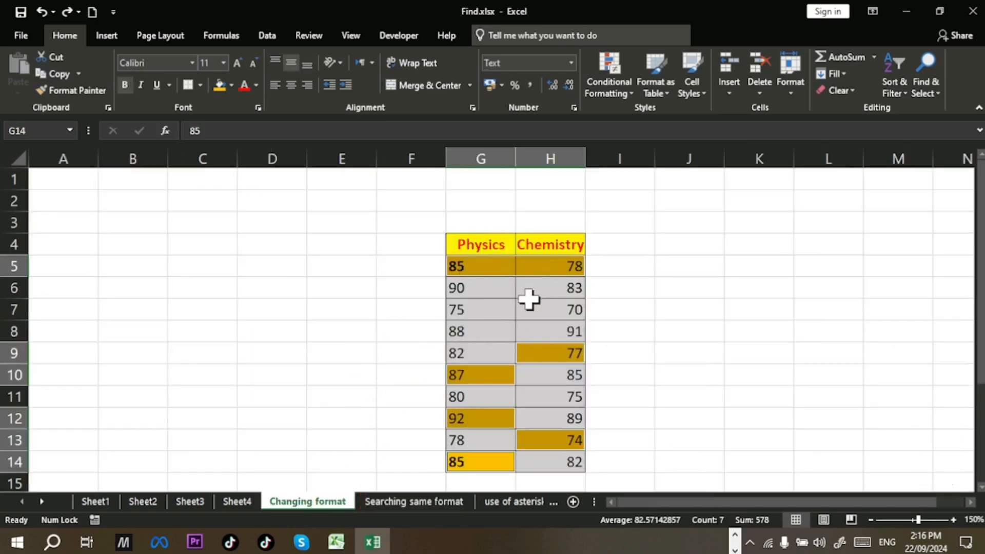
left_click(373, 373)
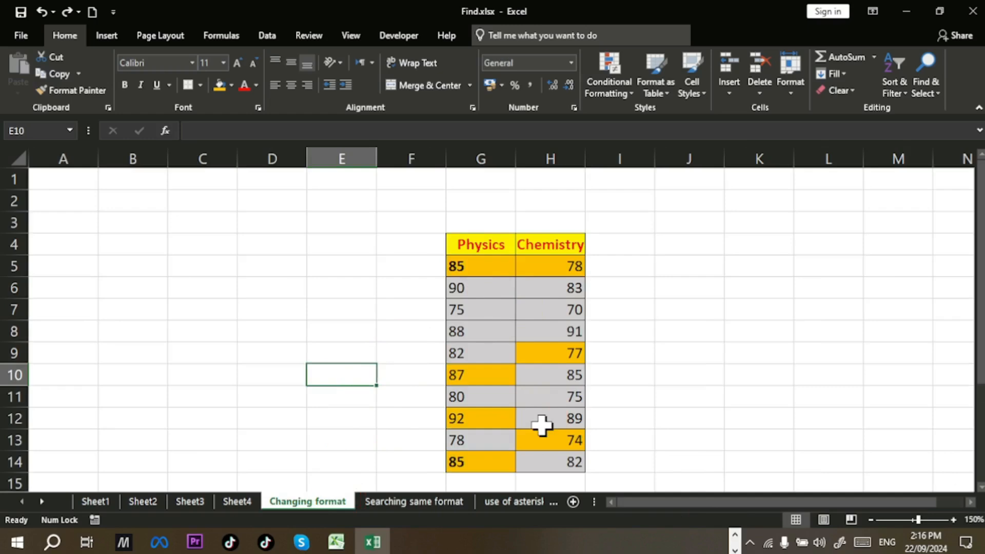
left_click(445, 502)
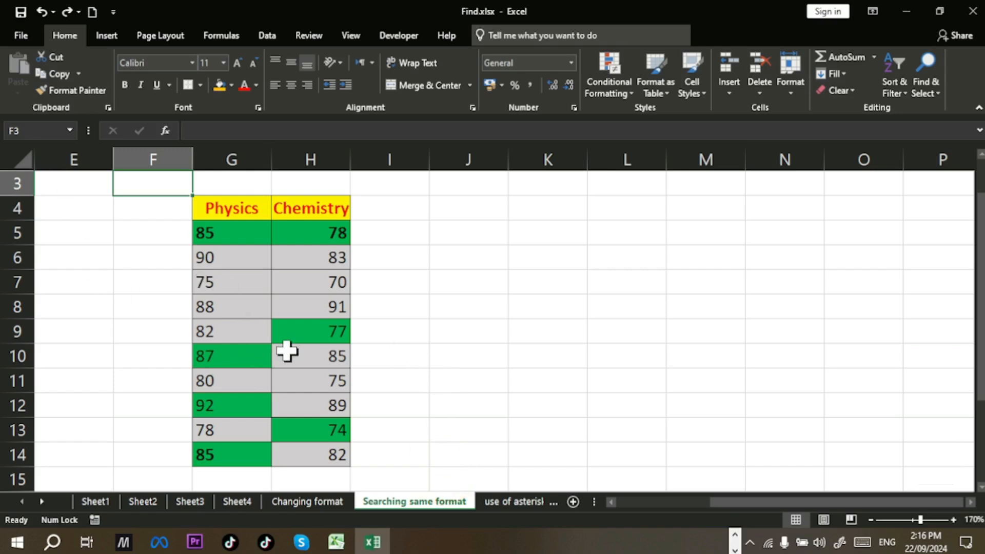
Step: Redo the format replacement, scroll the sheet tabs to later sheets, and switch to PowerPoint
key("ctrl+y")
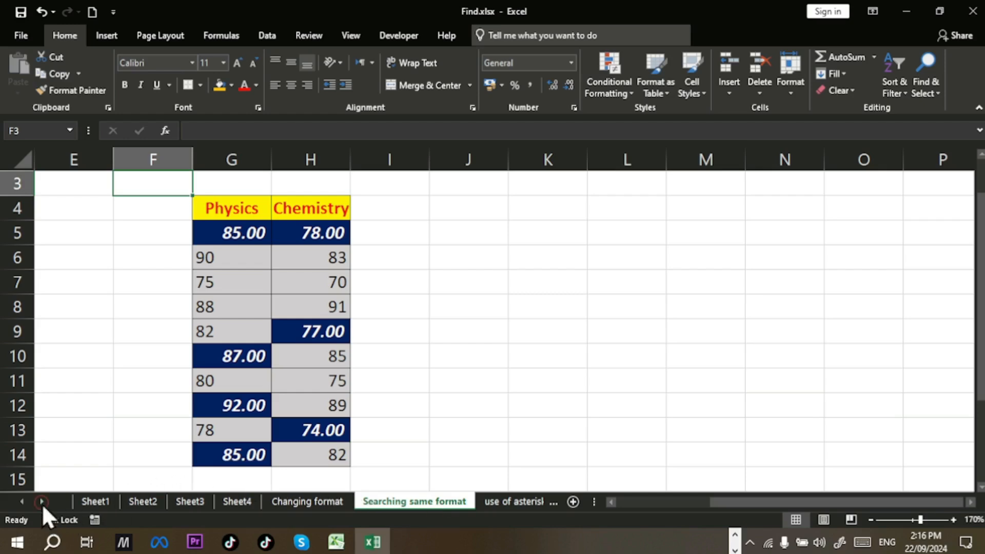
left_click(42, 501)
left_click(41, 501)
left_click(42, 501)
left_click(42, 502)
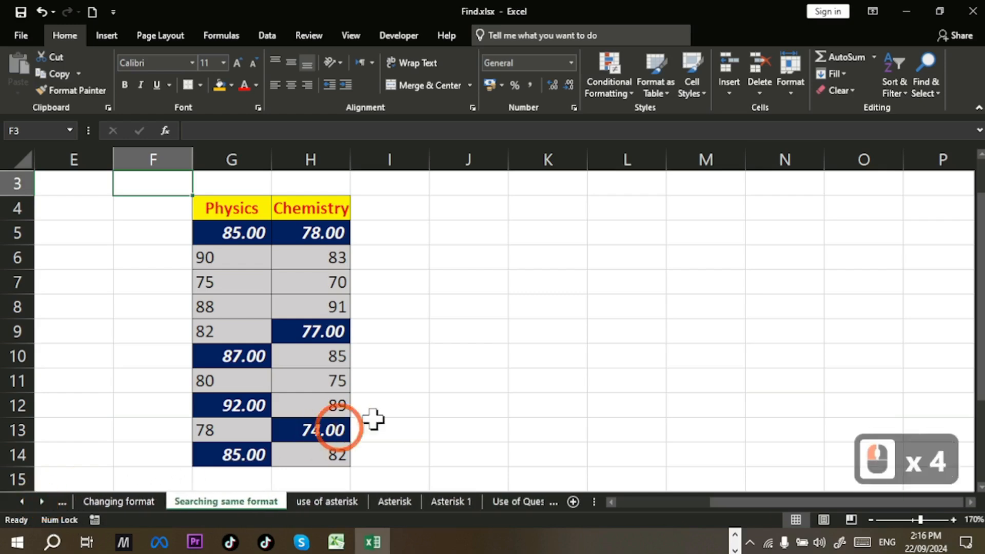
key("alt+Tab")
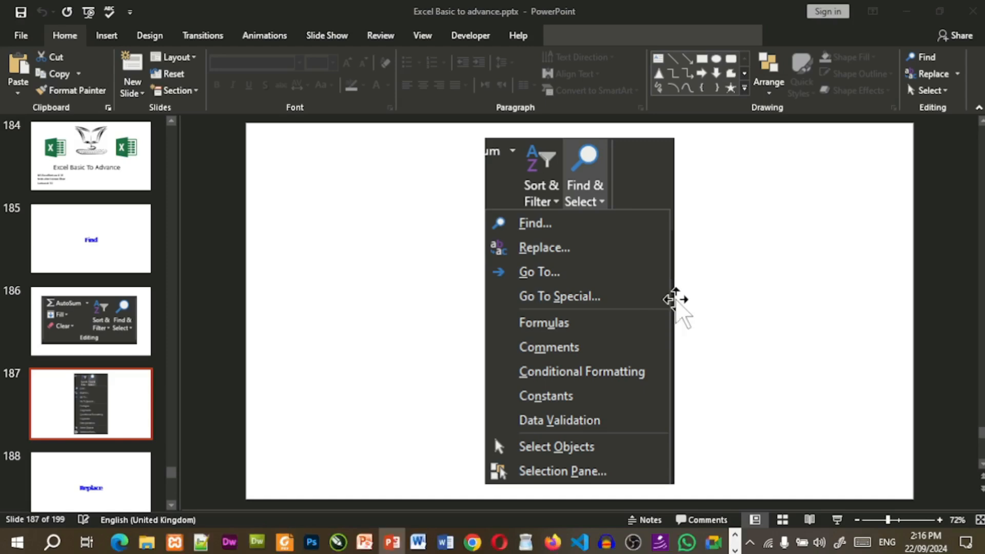
Step: Start the slide show from the current slide and advance to the Use of wild Cards slide
key("shift+F5")
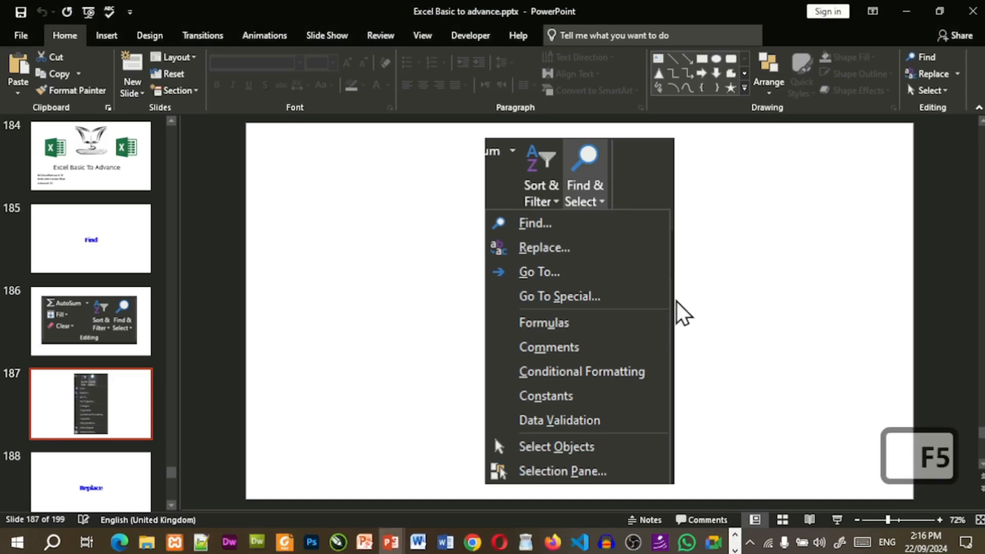
key("Down")
key("Down")
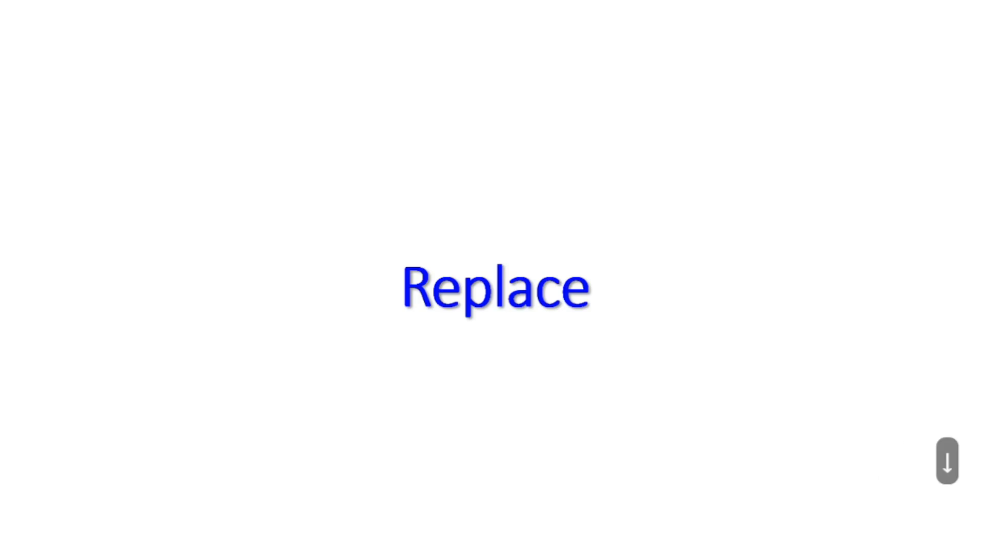
key("Down")
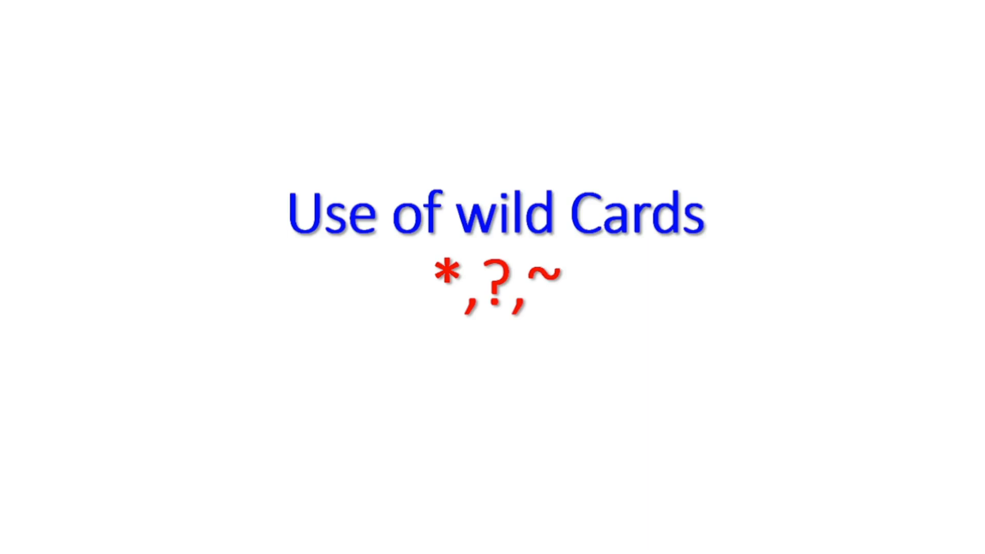
Step: End the slide show and return to the Find.xlsx workbook
key("alt+Tab")
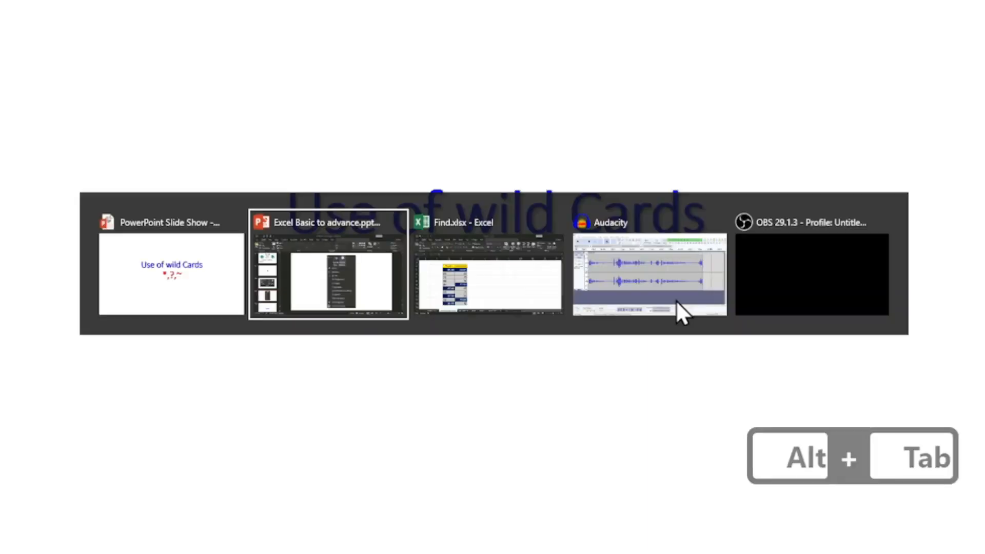
key("alt+Tab")
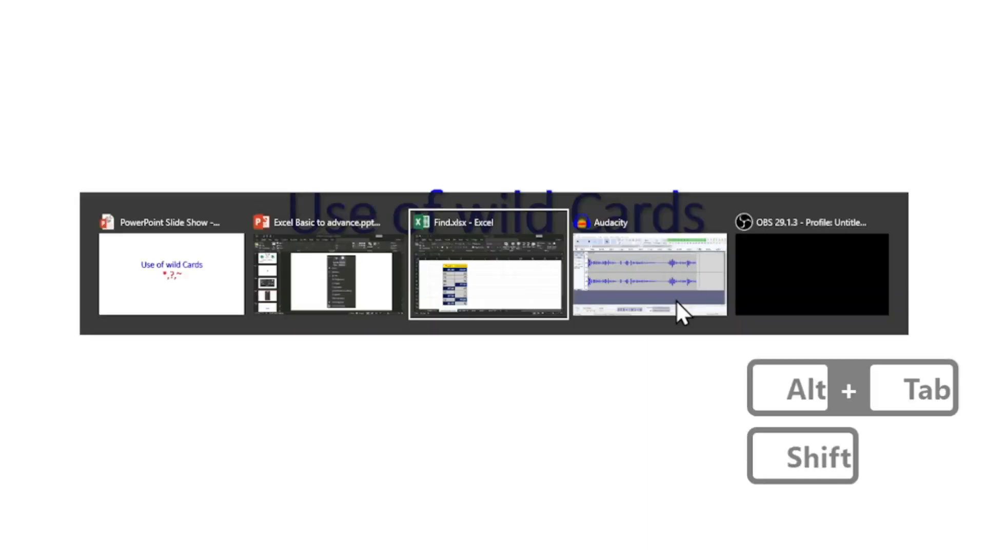
key("alt+shift+Tab")
key("alt+Tab")
key("alt+Tab")
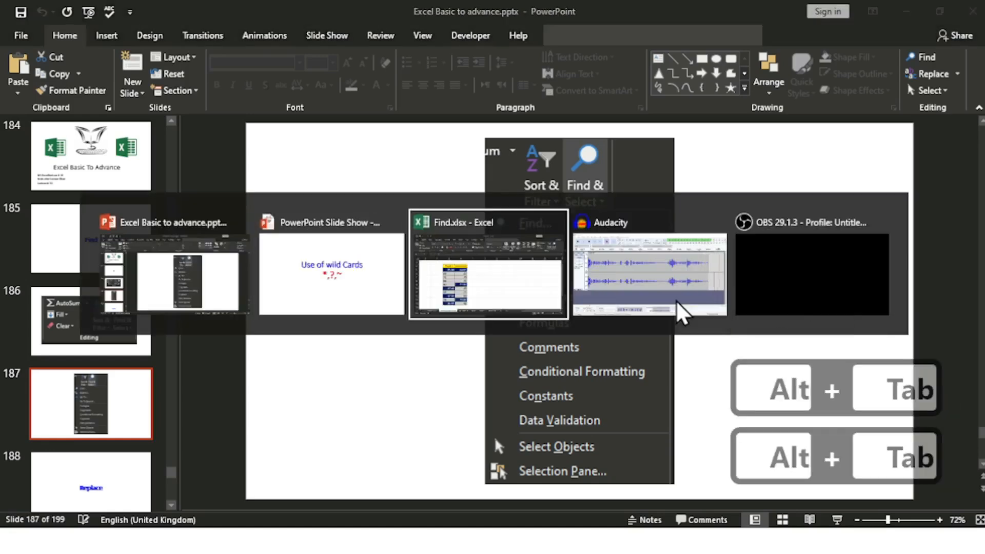
key("alt+shift+Tab")
key("Escape")
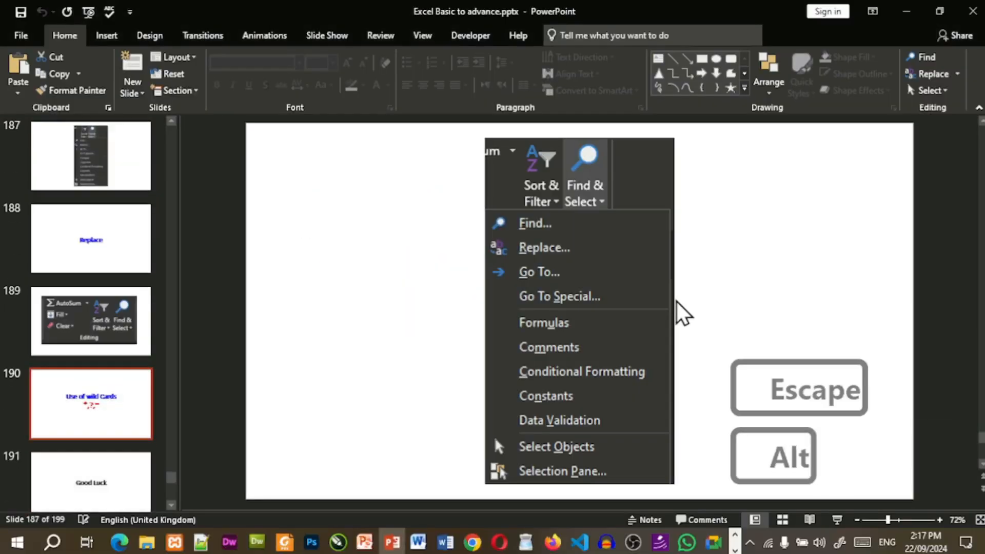
key("alt+Tab")
key("alt+Tab")
key("alt+shift+Tab")
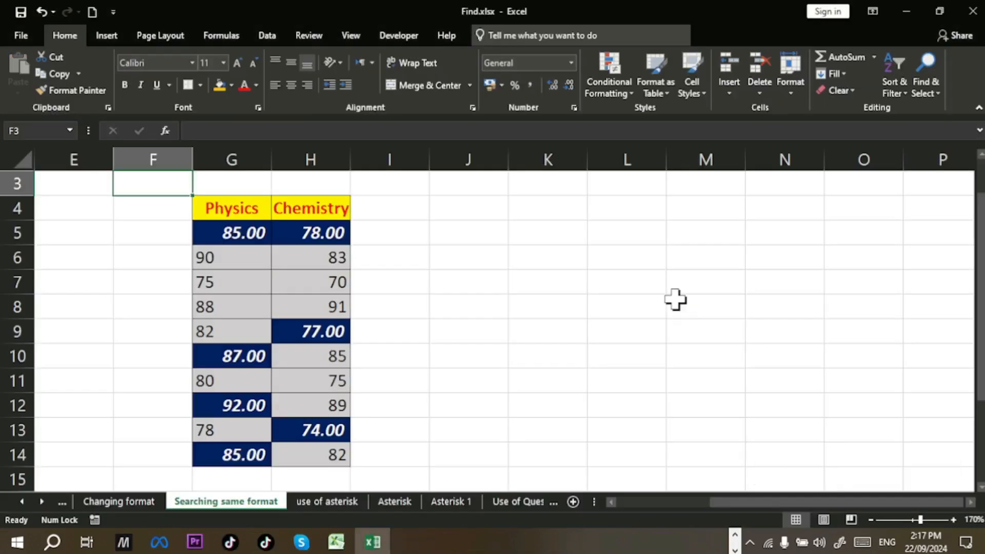
Step: On the use of asterisk sheet, copy the Student Name list F4:F25 and paste it at J4
left_click(331, 502)
scroll(393, 350, "up", 4)
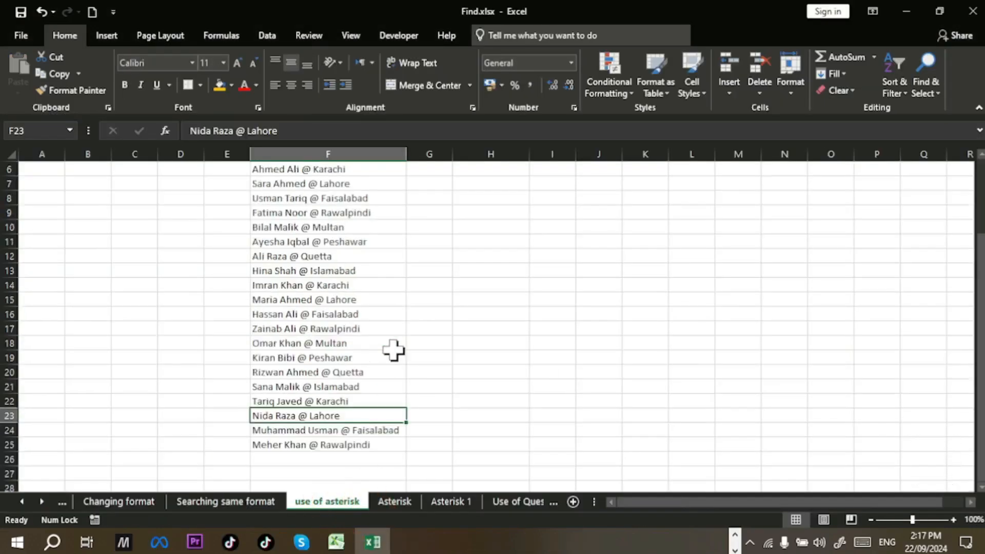
scroll(392, 350, "up", 1)
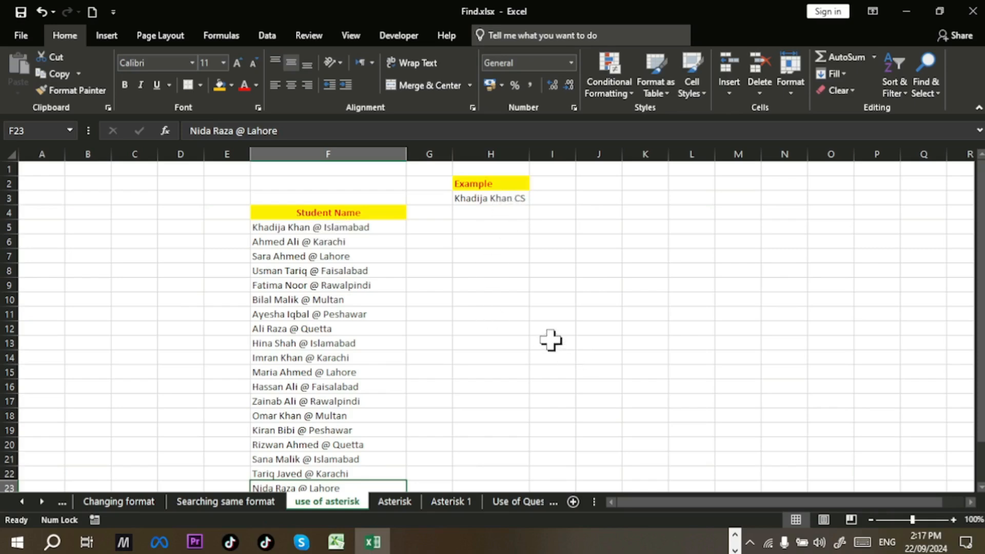
left_click_drag(379, 212, 336, 460)
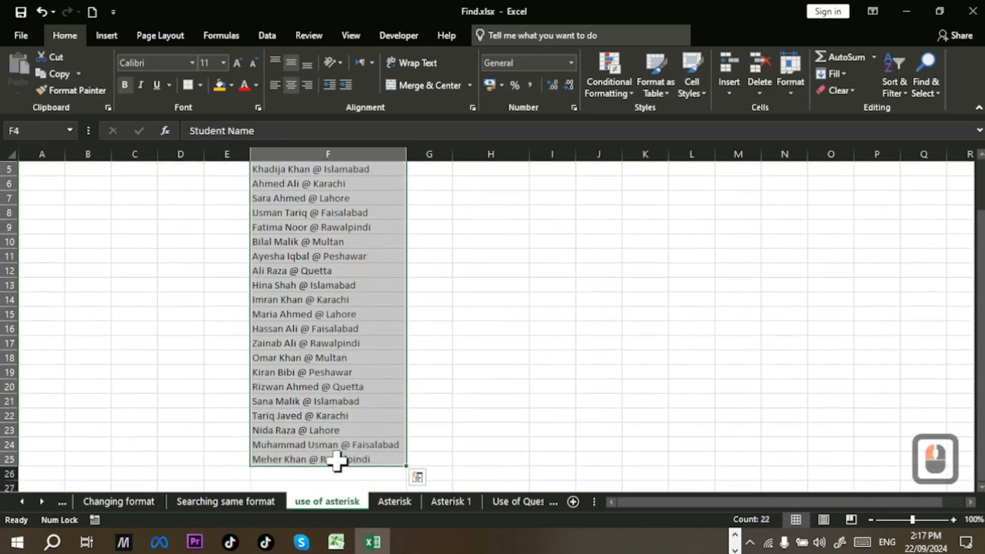
key("ctrl+c")
scroll(580, 353, "up", 2)
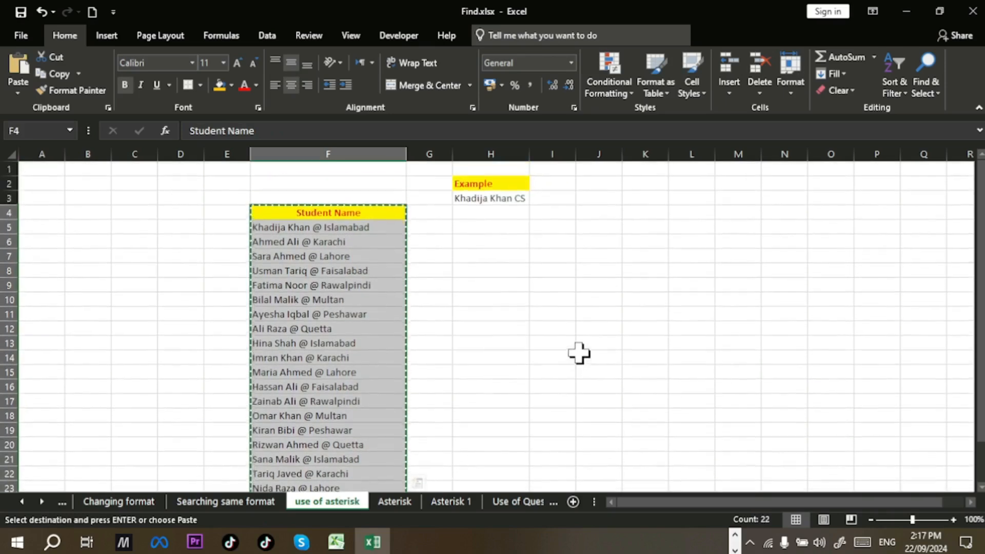
left_click(608, 214)
key("Return")
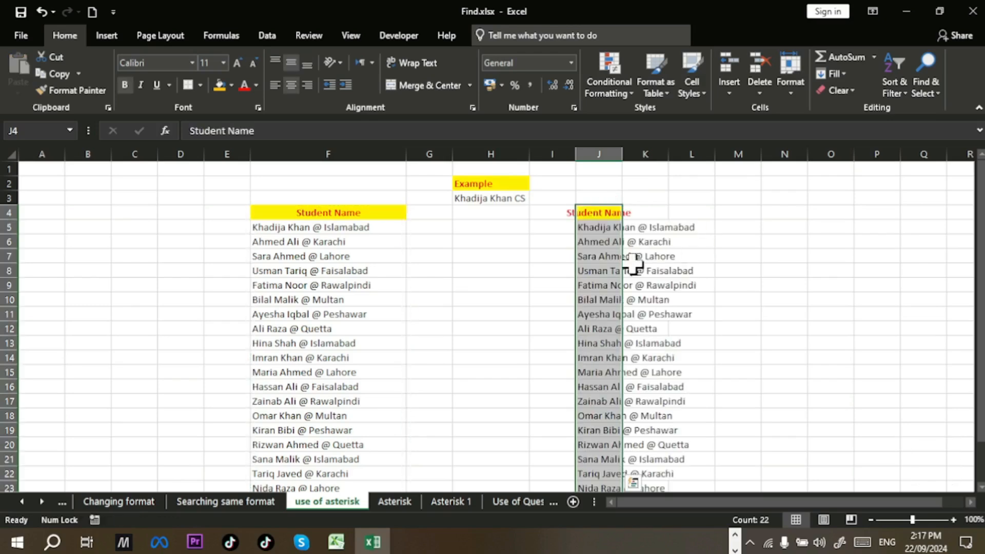
Step: AutoFit column J's width and select the copied names J5:J25
left_click(790, 87)
left_click(823, 183)
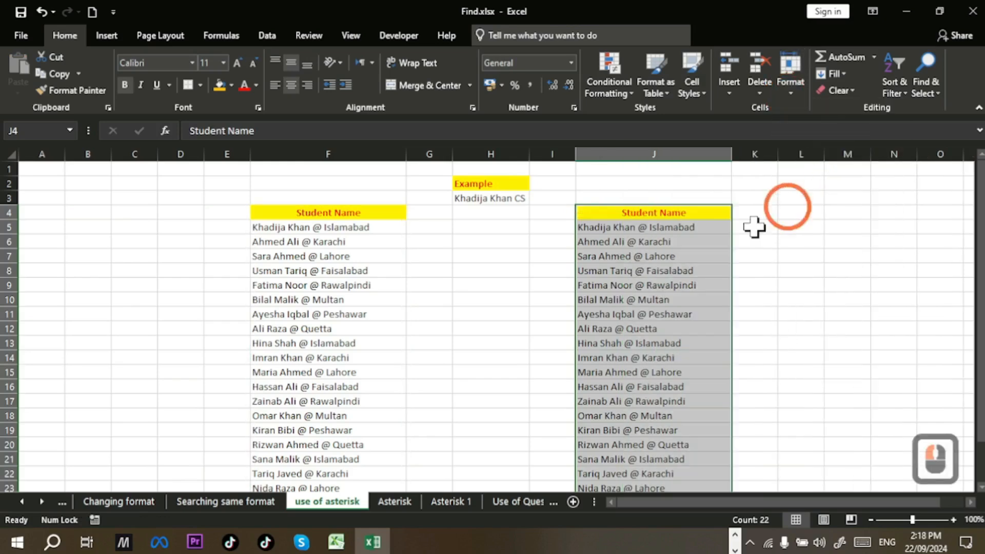
scroll(692, 231, "down", 1)
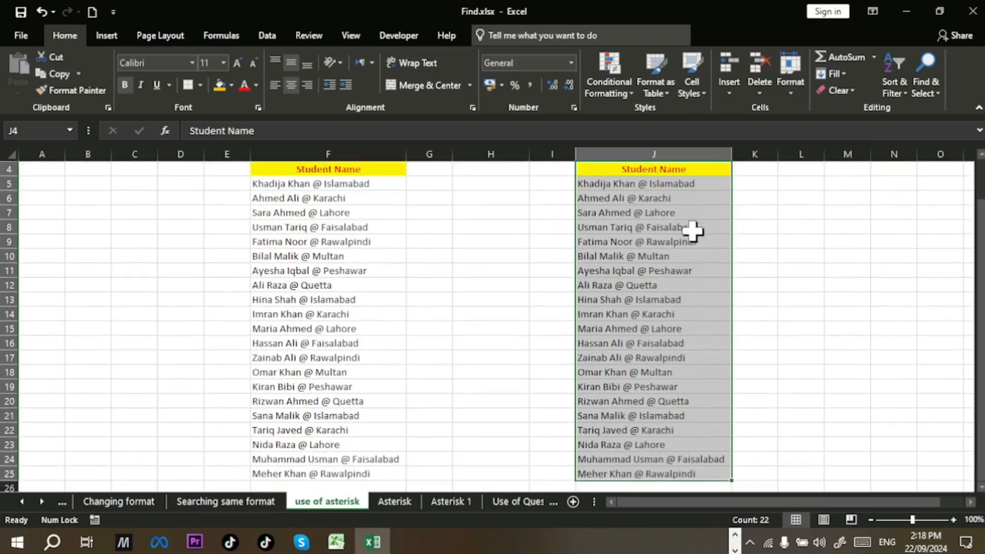
scroll(692, 231, "up", 1)
left_click(693, 254)
left_click(680, 227)
left_click_drag(679, 227, 666, 461)
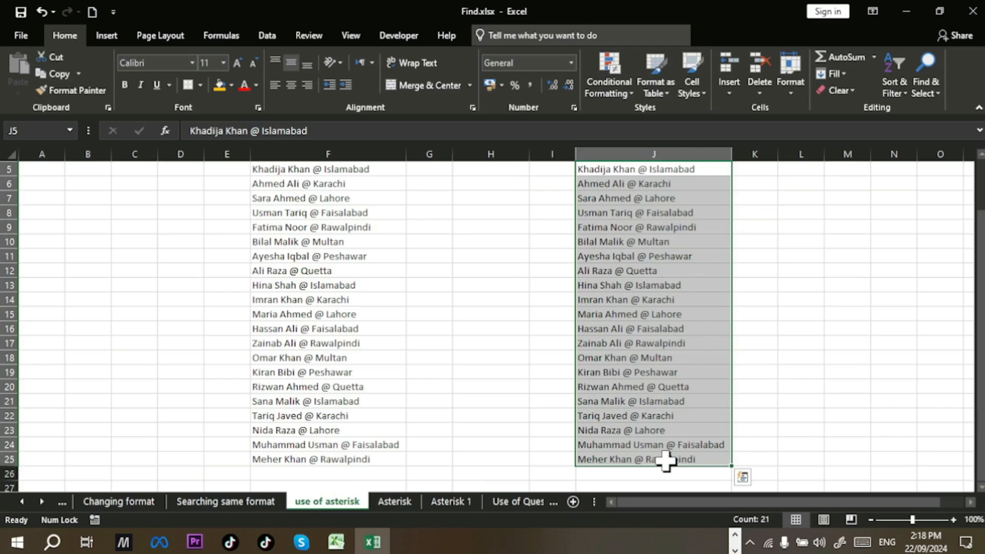
Step: Clear the leftover search and replacement formats in Find and Replace, then close it
key("ctrl+h")
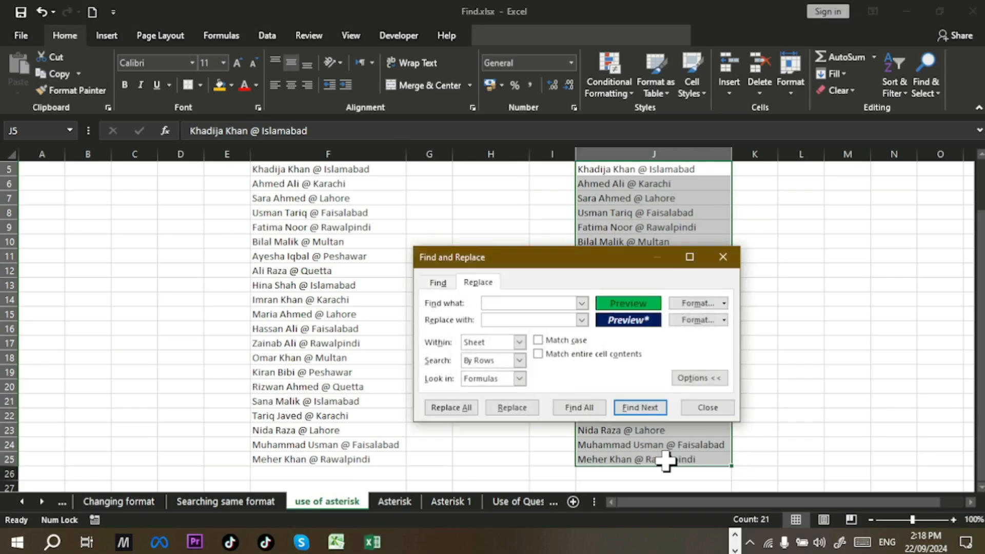
left_click(724, 306)
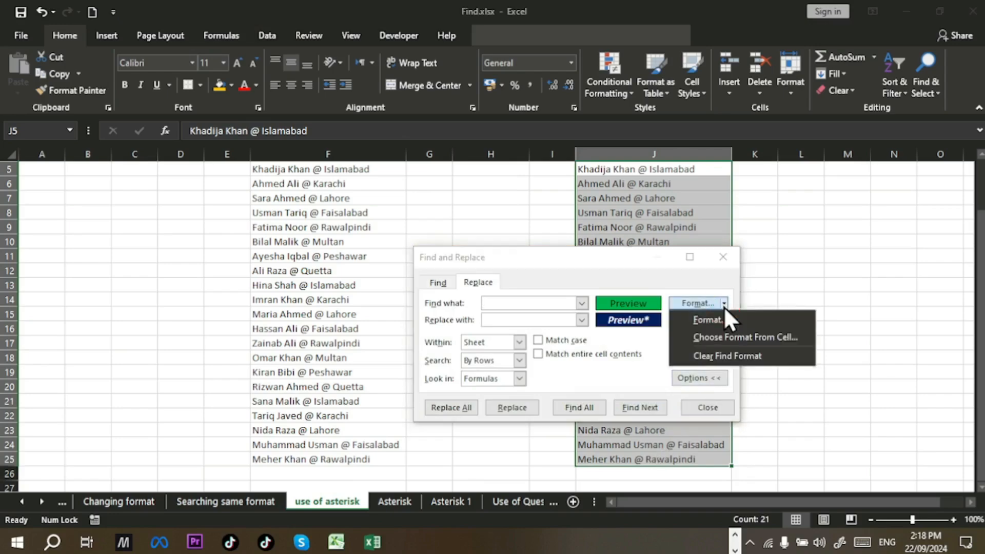
left_click(717, 355)
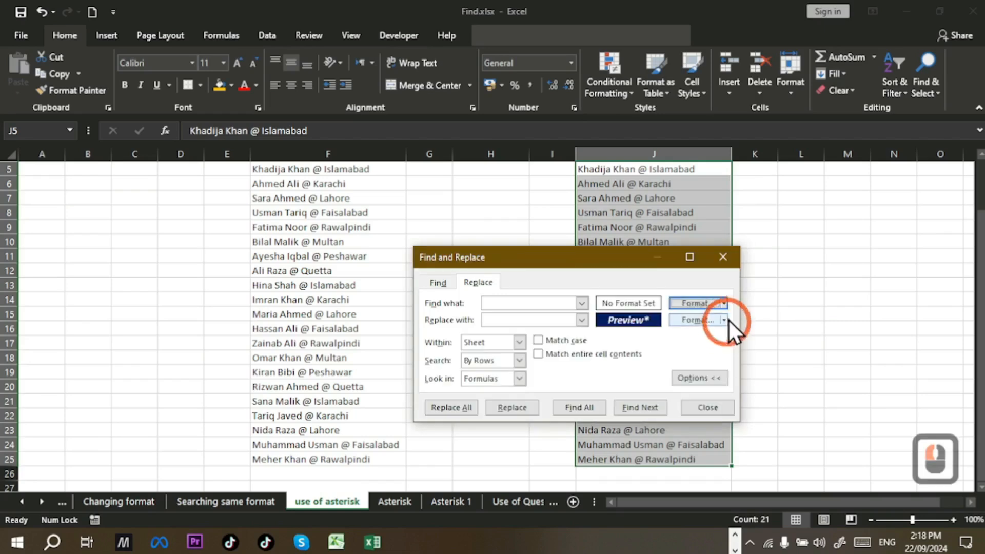
left_click(723, 320)
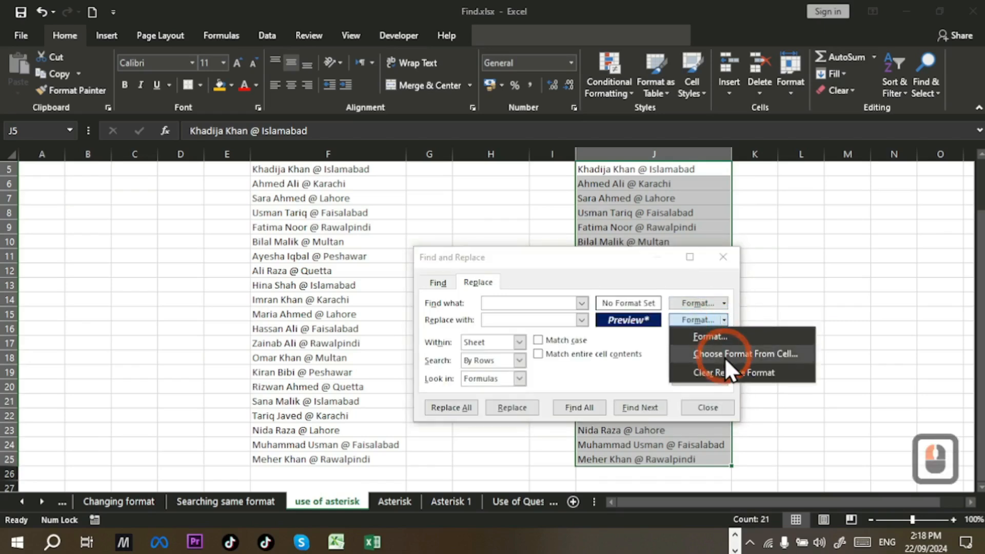
left_click(719, 373)
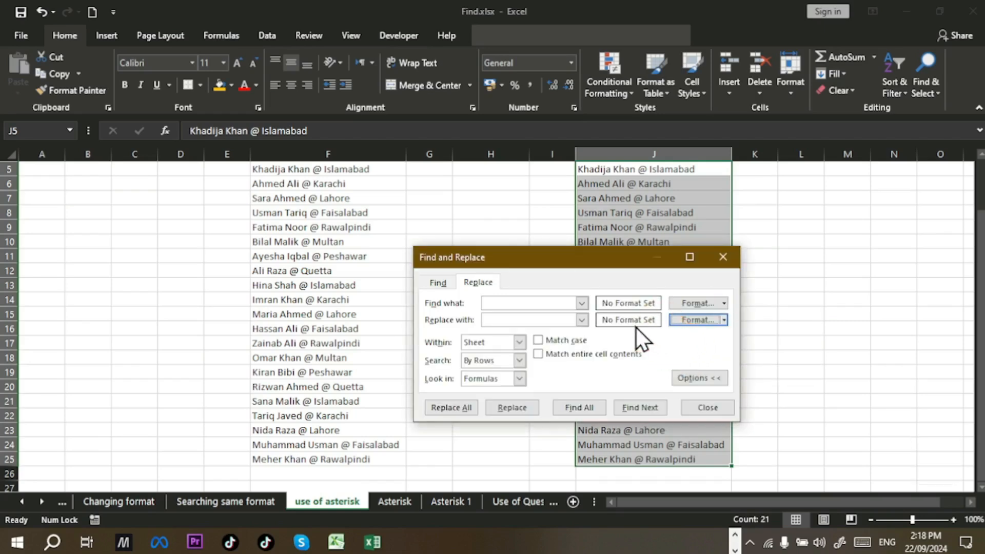
left_click(538, 301)
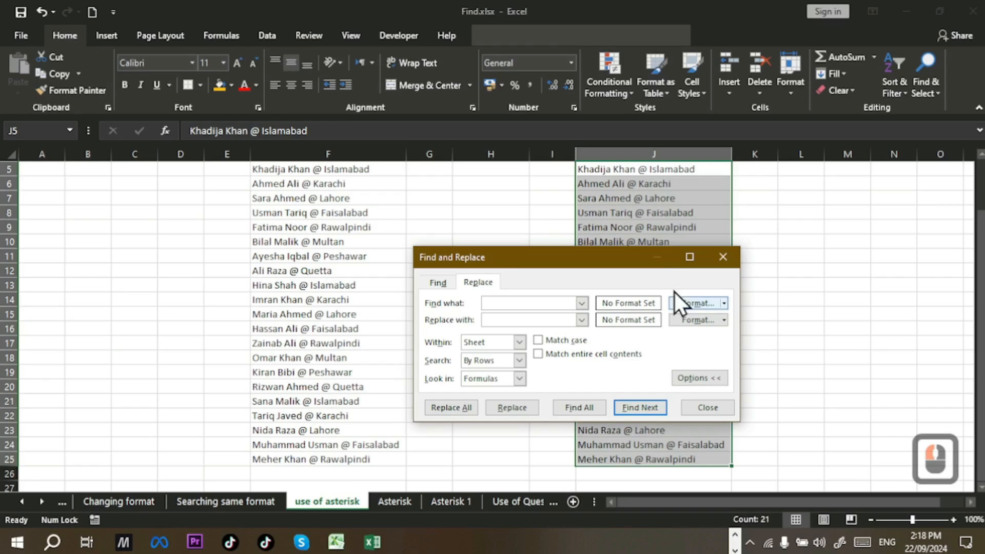
left_click(737, 263)
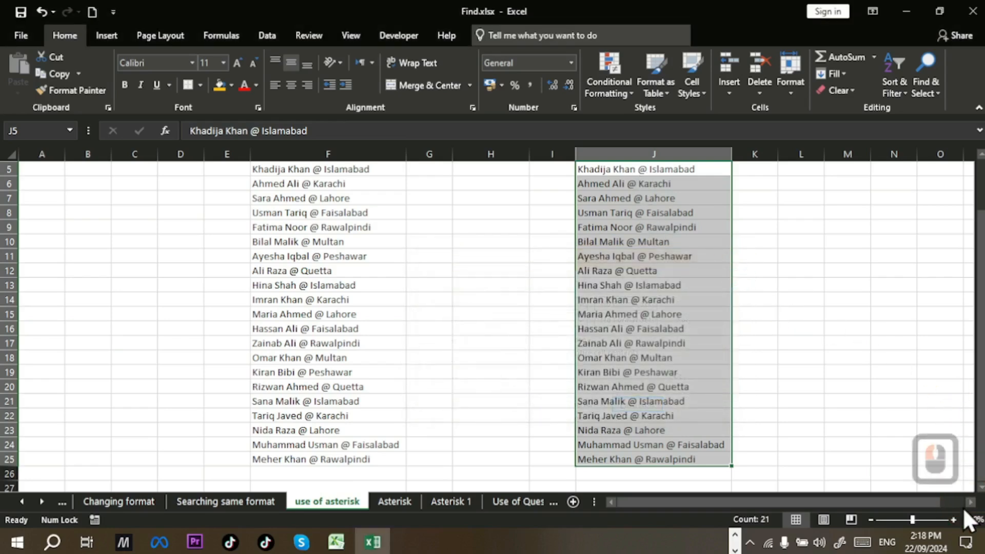
Step: Zoom the sheet to 170% and reopen Find and Replace for the student names
left_click(972, 519)
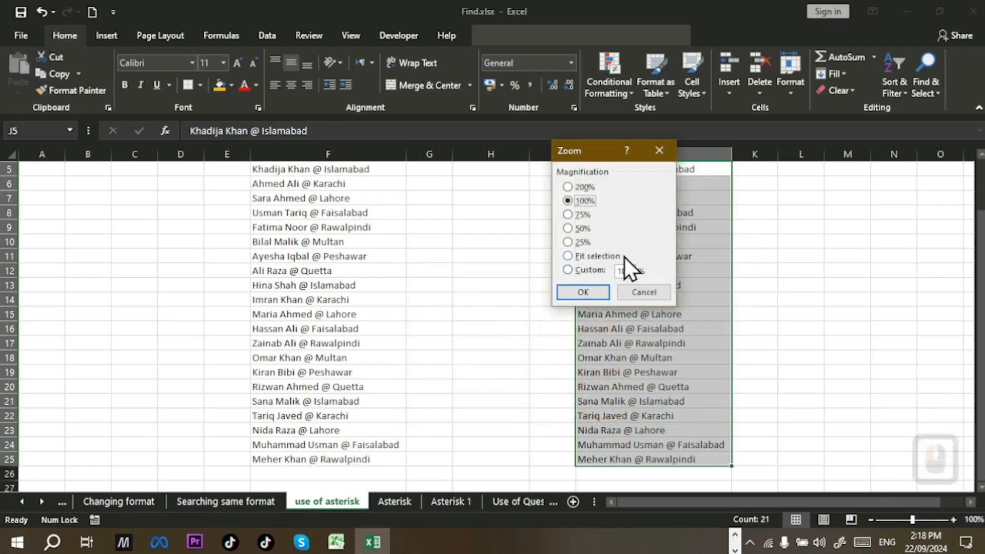
left_click(691, 299)
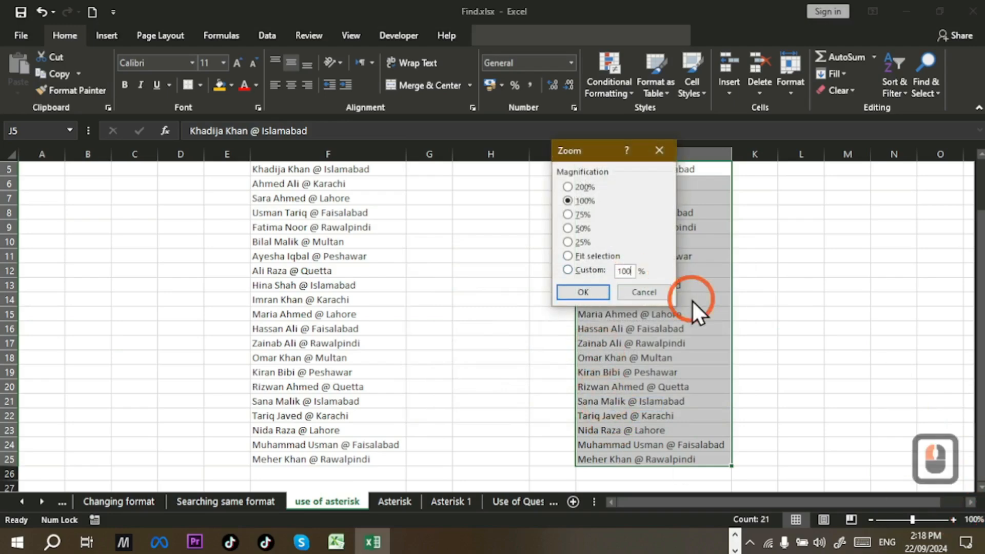
key("BackSpace")
key("BackSpace")
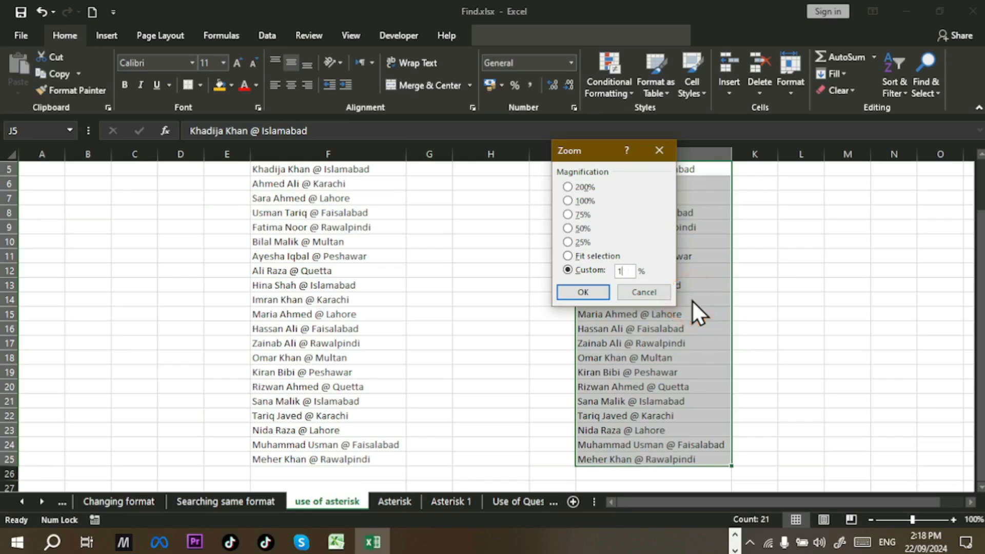
type("70")
left_click(567, 291)
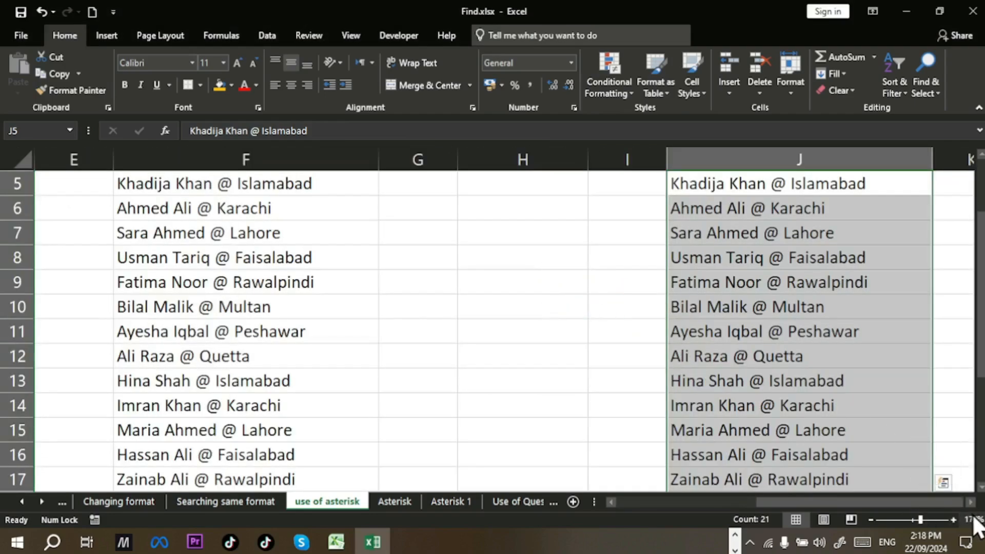
double_click(969, 501)
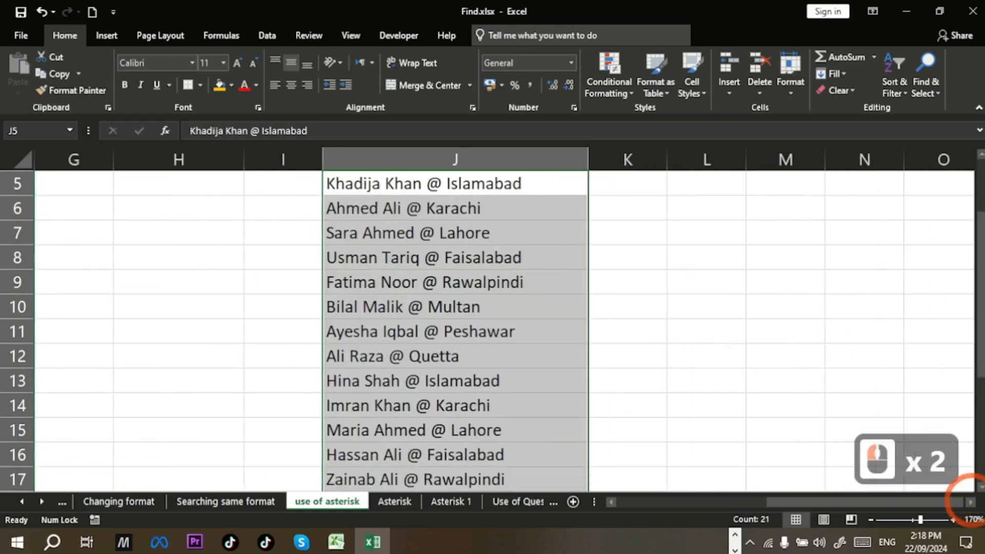
left_click_drag(981, 323, 982, 276)
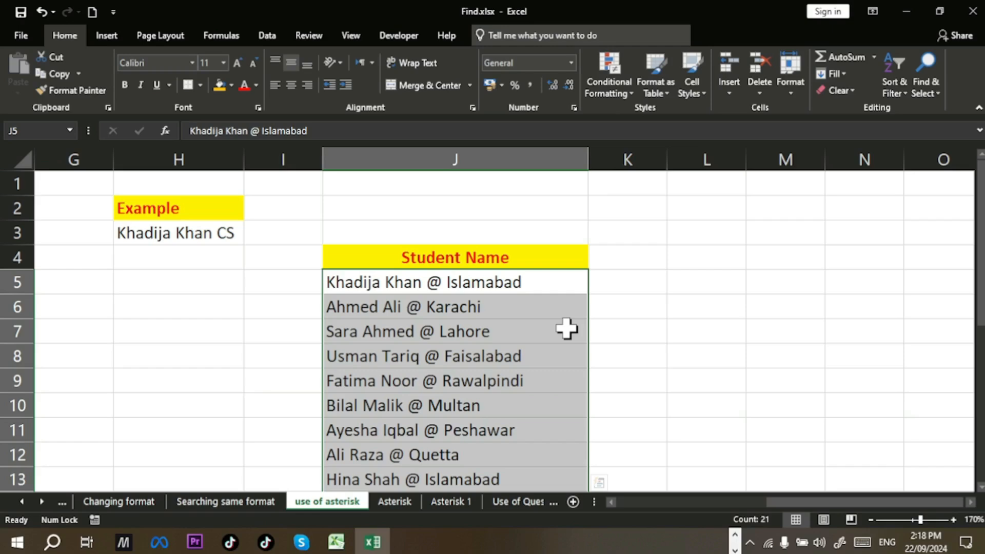
key("ctrl+h")
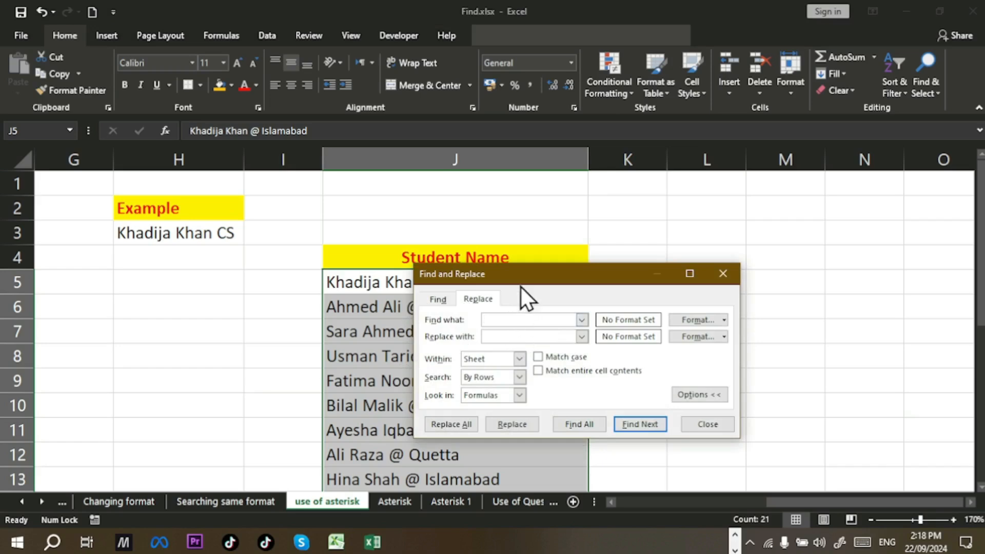
Step: Enter @* as the search text and CS as the replacement, then Replace All
left_click_drag(527, 272, 717, 198)
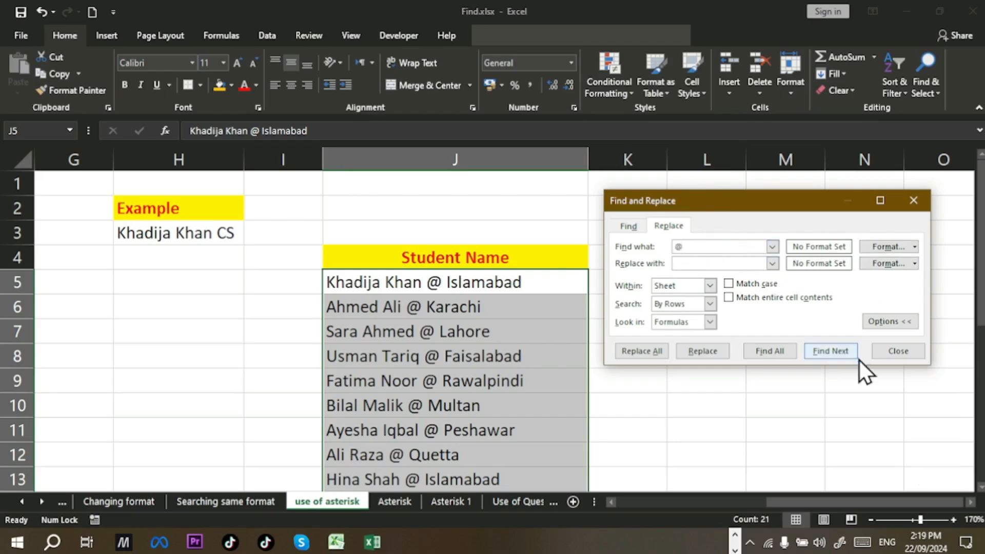
left_click(867, 547)
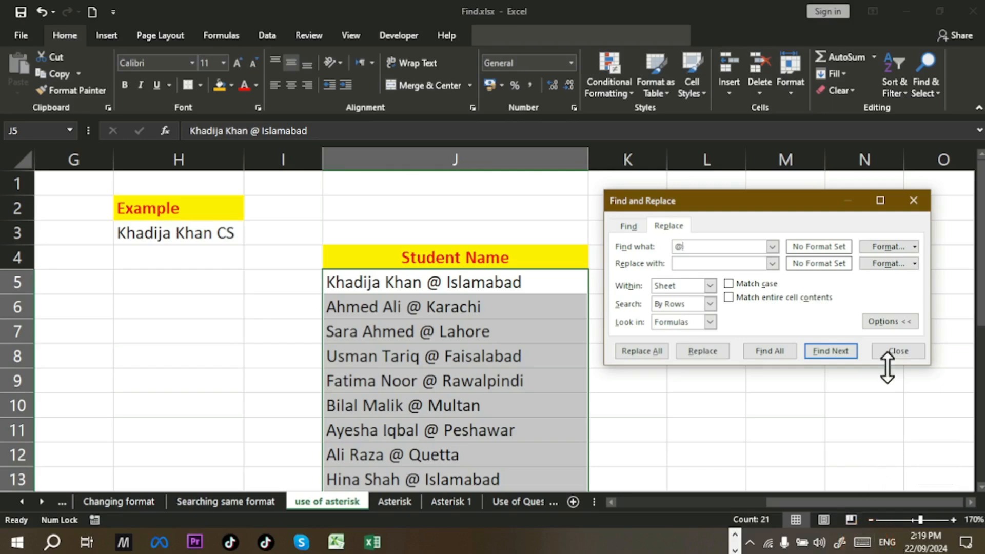
left_click(863, 546)
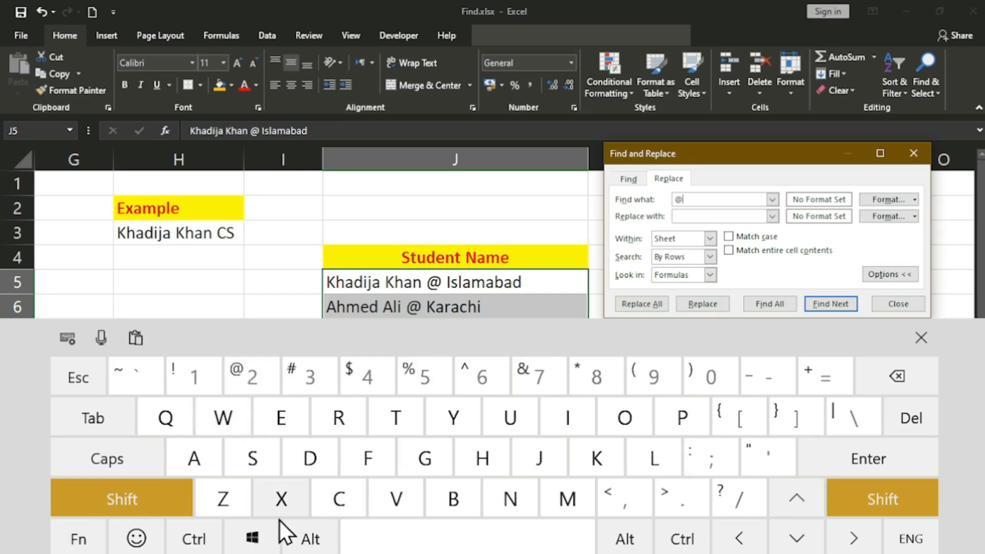
left_click(879, 501)
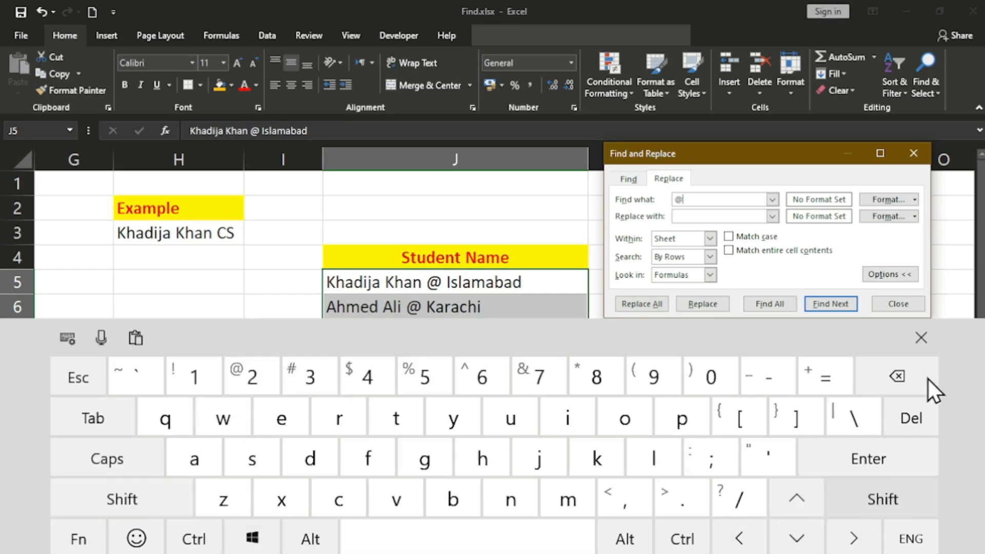
left_click(924, 349)
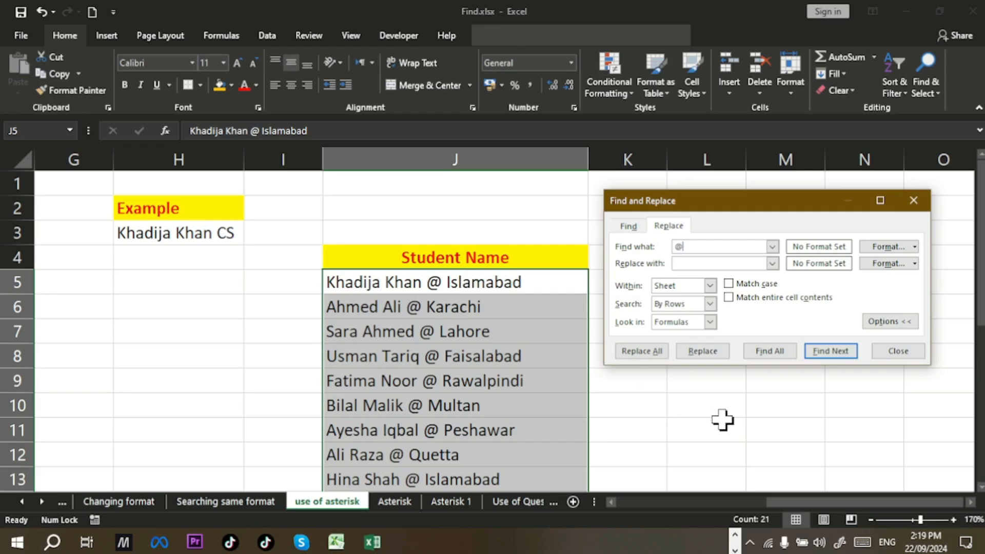
left_click(860, 543, "shift")
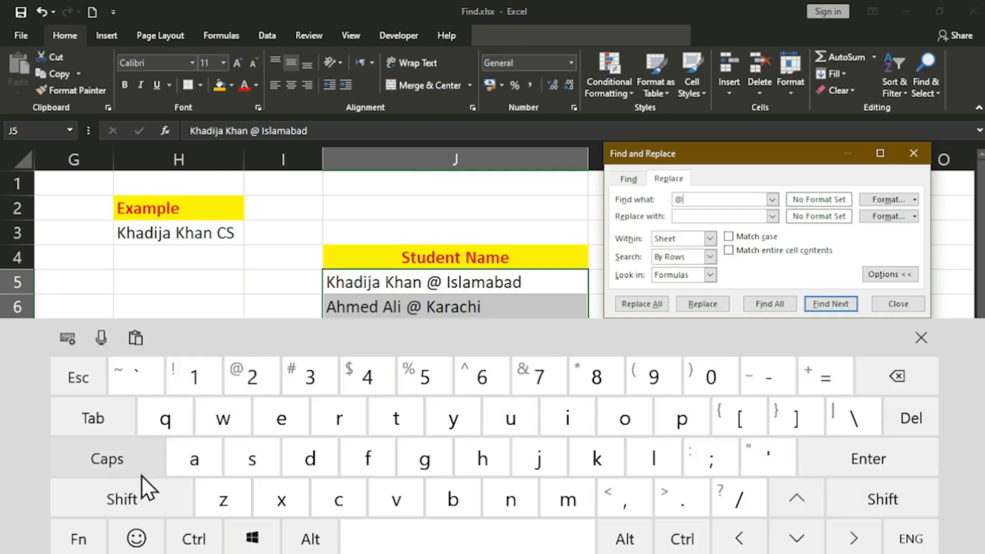
left_click(137, 499)
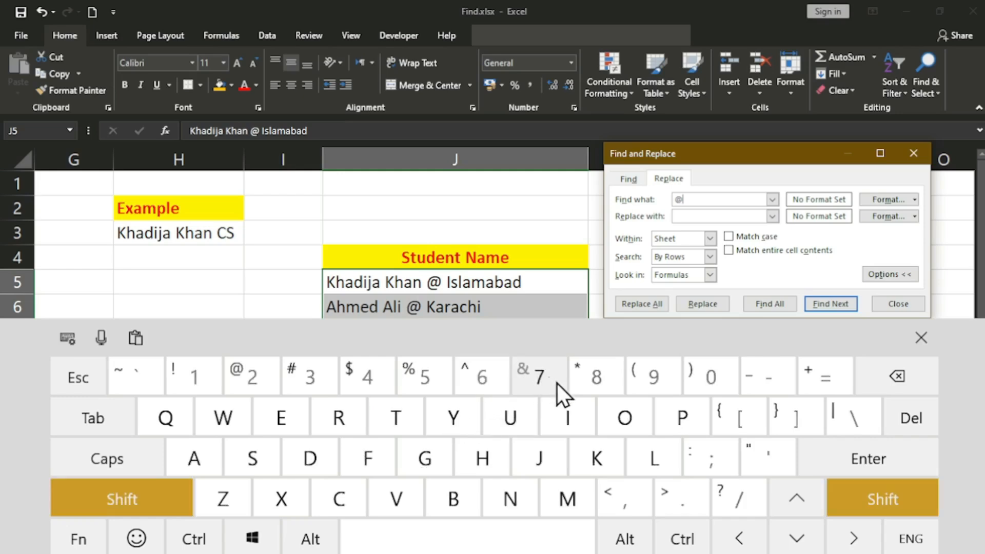
left_click(592, 383)
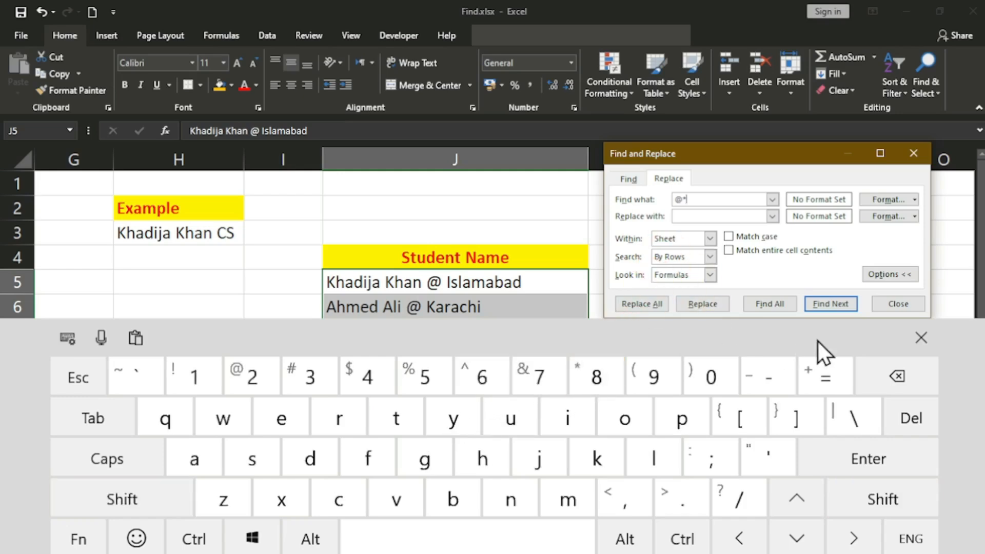
left_click(927, 334)
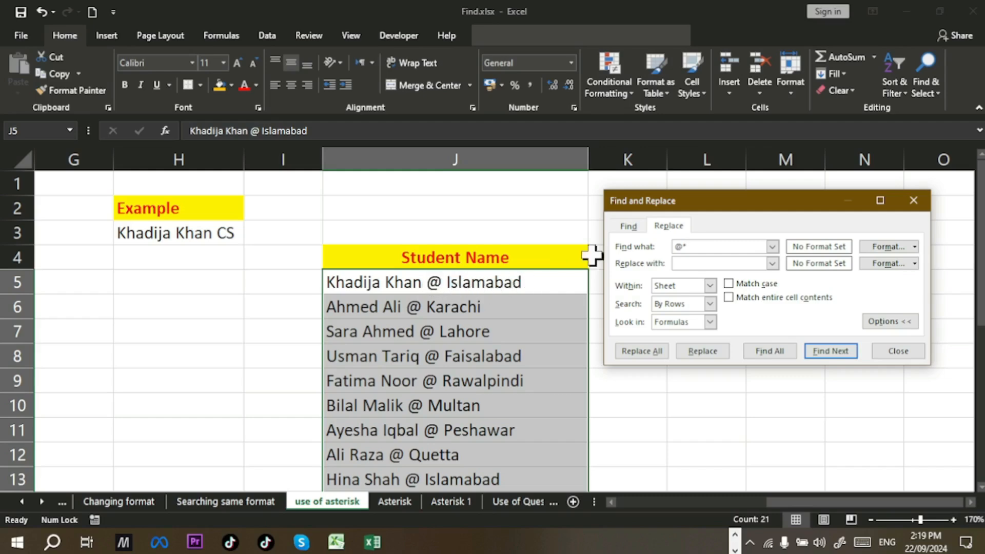
left_click(688, 263)
left_click(696, 261)
left_click(636, 350)
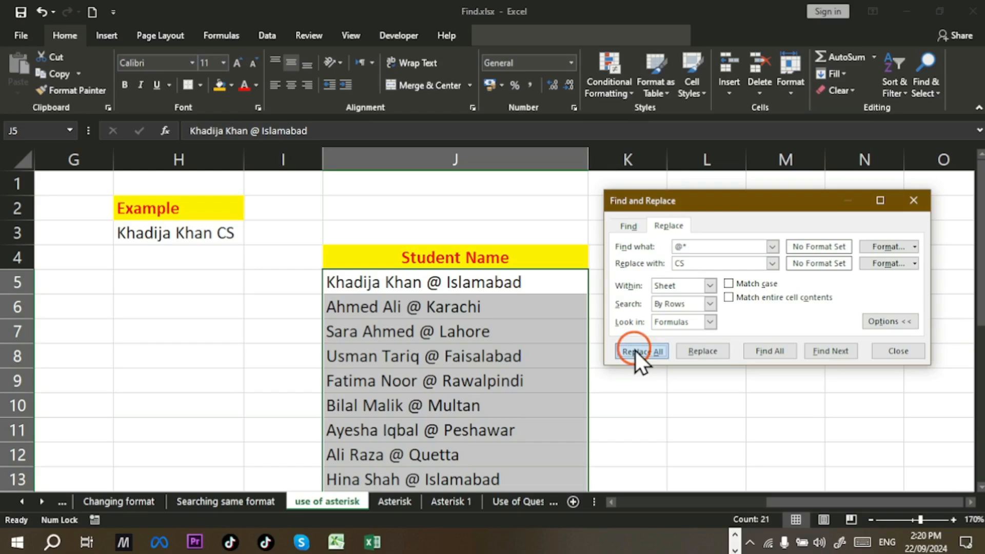
Step: Dismiss the 21-replacements message, close Find and Replace, and zoom out two steps
left_click(515, 313)
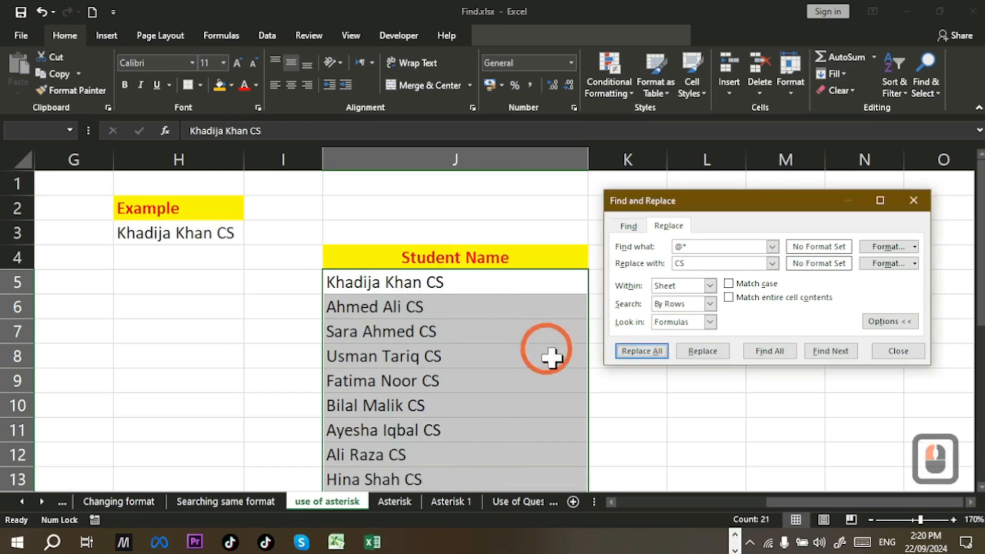
left_click(899, 351)
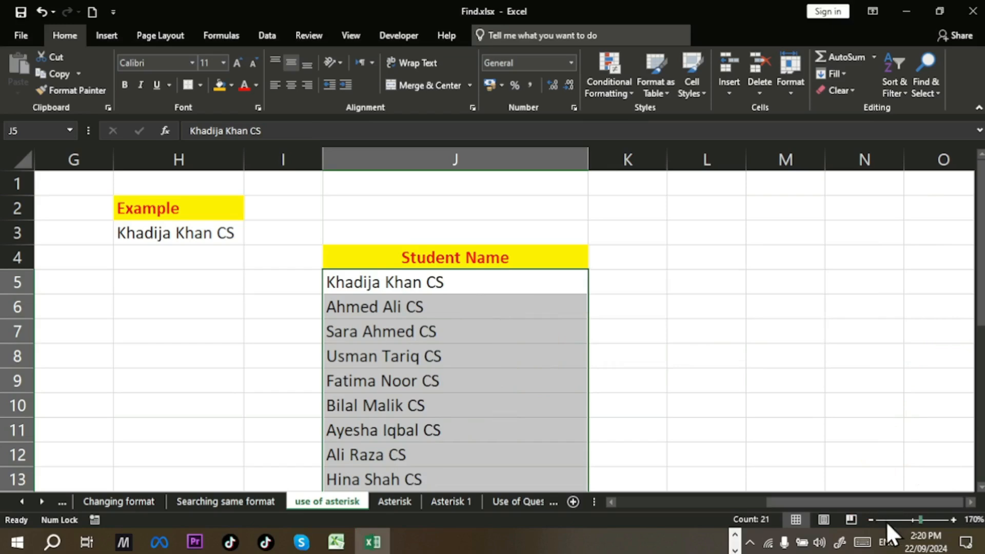
left_click(871, 519)
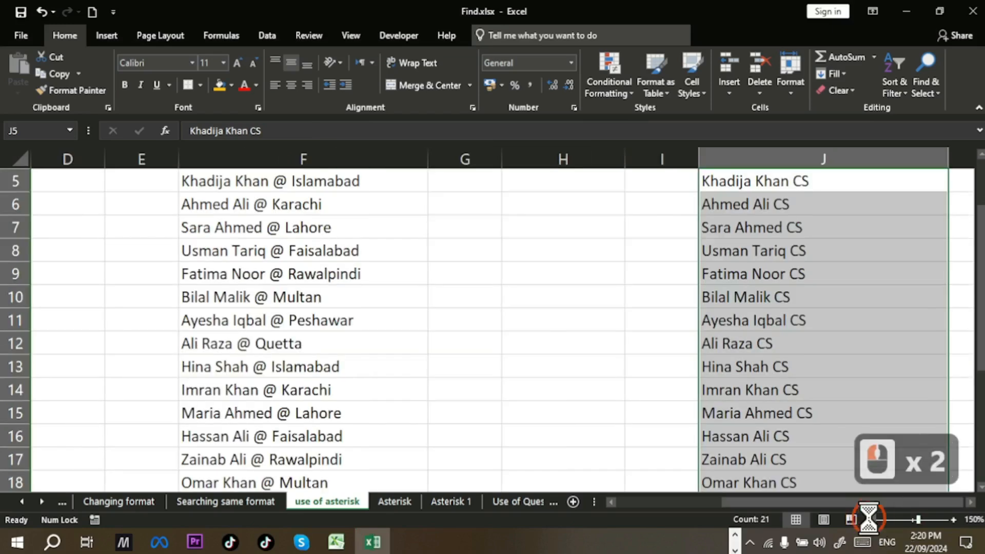
left_click(870, 519)
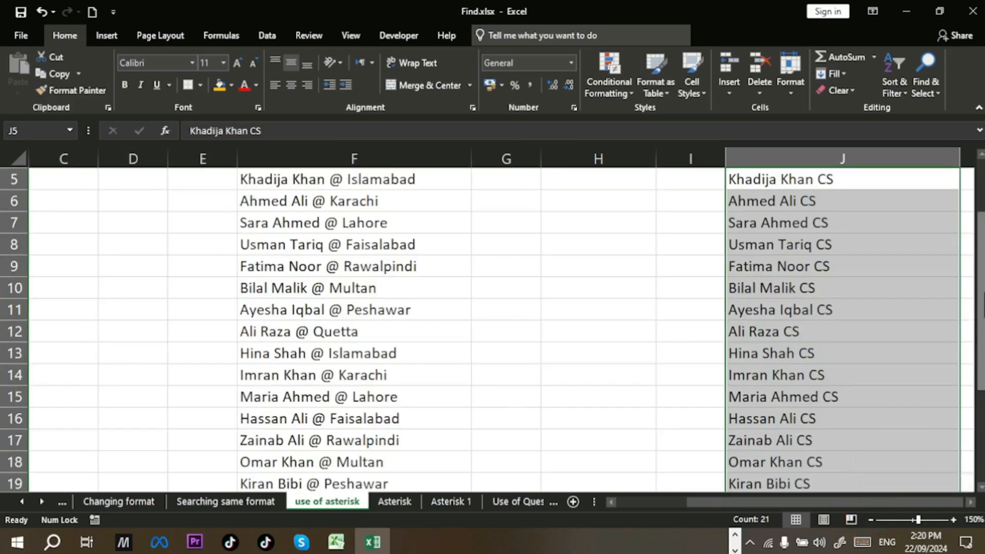
Step: Compare the original names in column F with the cleaned names in column J, then go to the Asterisk sheet
left_click_drag(980, 307, 977, 287)
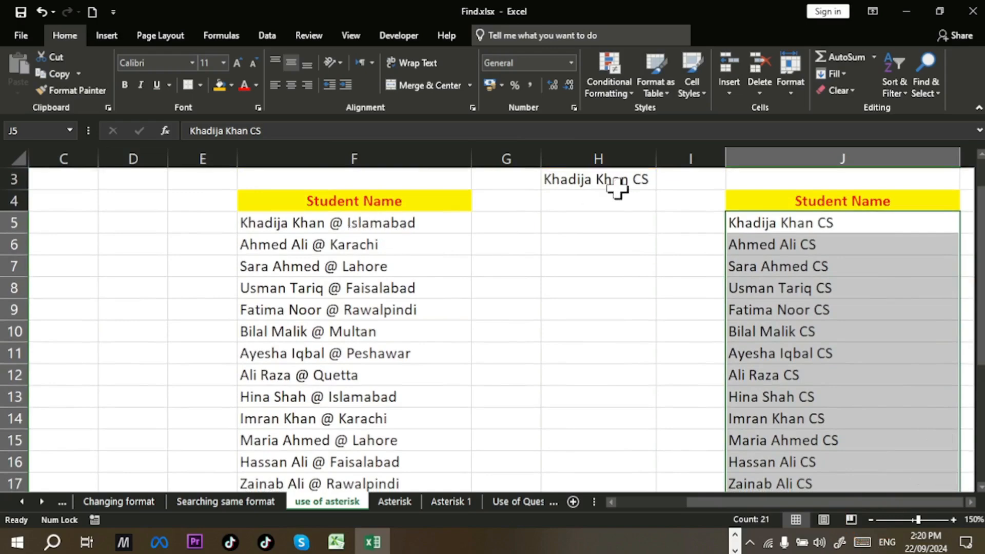
scroll(617, 189, "down", 1)
scroll(619, 187, "up", 1)
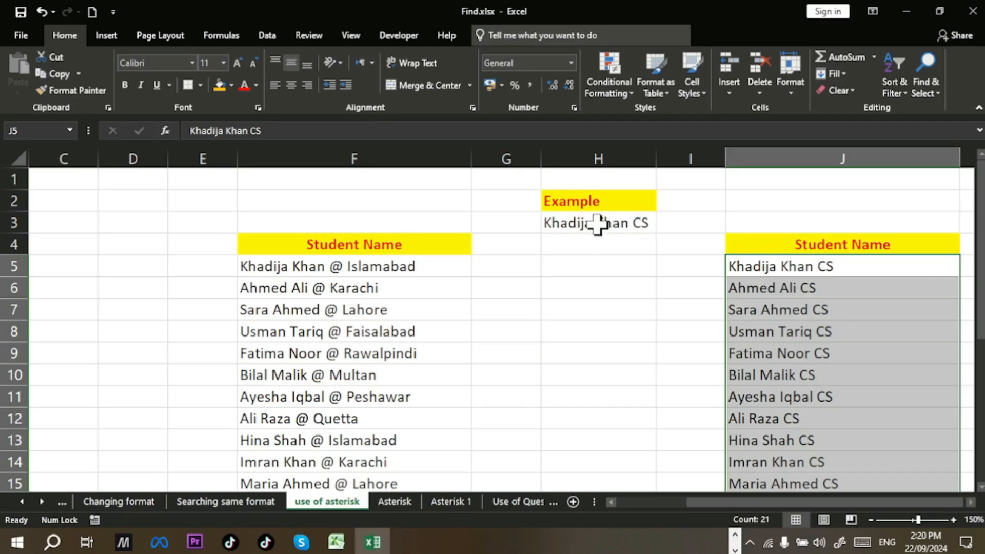
left_click(598, 228)
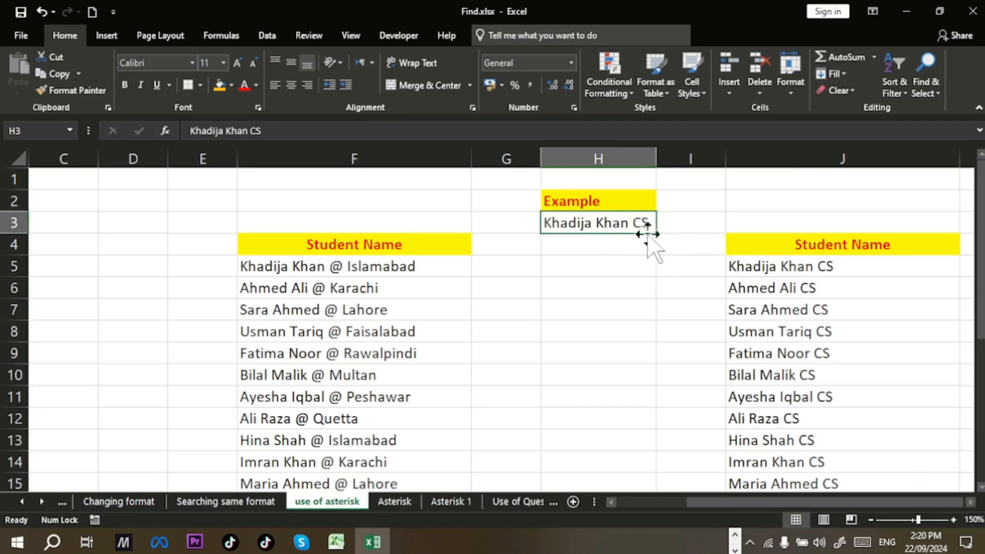
left_click(757, 263)
left_click_drag(396, 270, 762, 303)
scroll(543, 413, "down", 1)
scroll(542, 413, "up", 2)
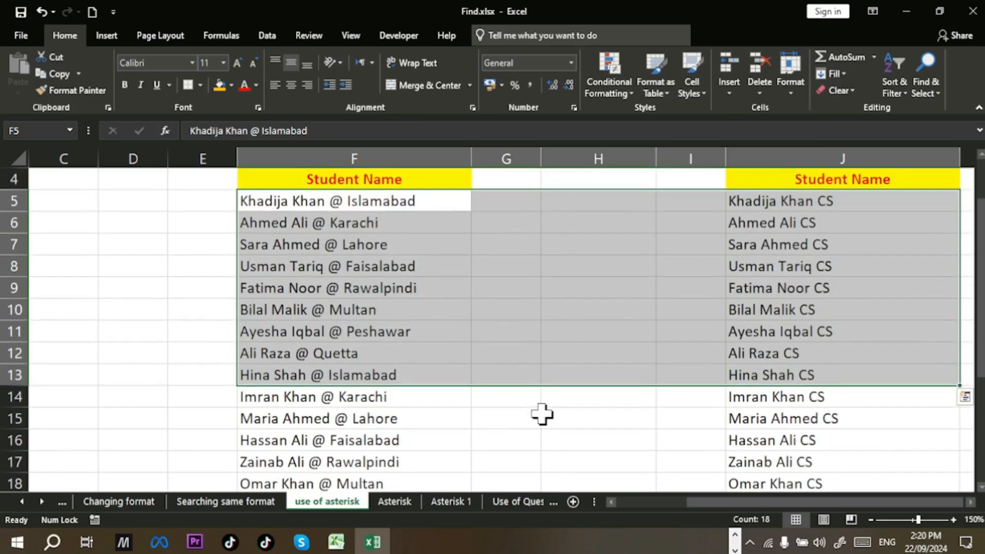
scroll(543, 413, "up", 1)
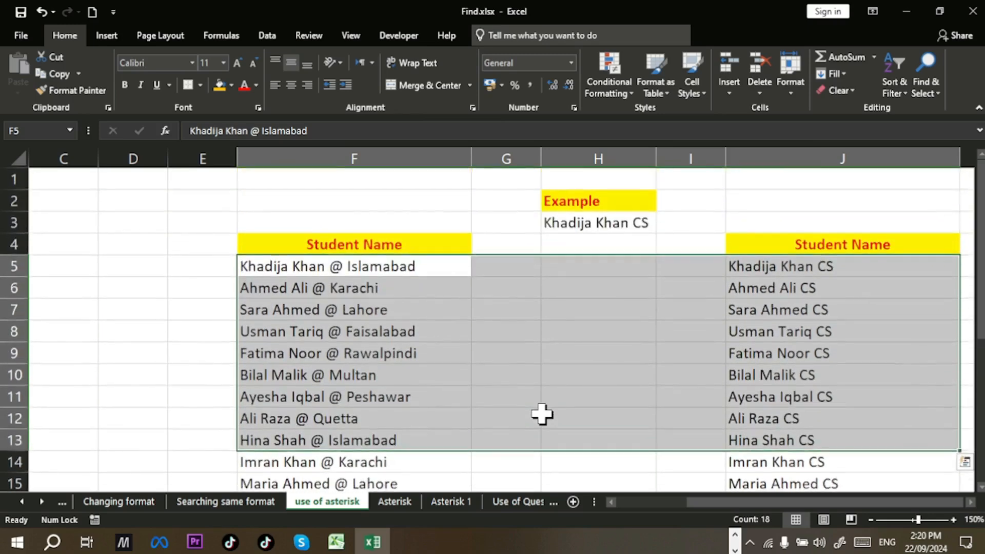
left_click(548, 327)
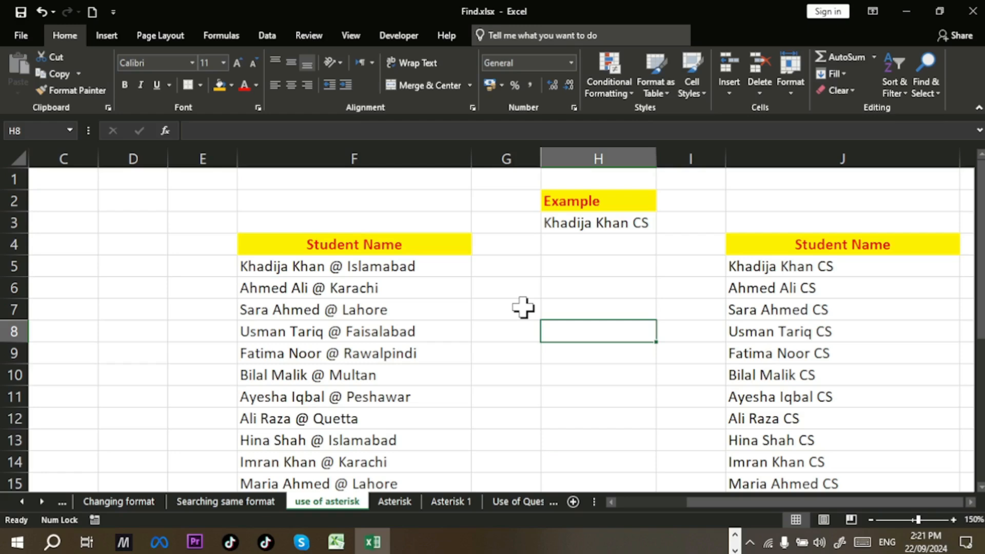
left_click(393, 502)
Step: Copy the Student Name list from column F and paste it starting at H5
scroll(525, 411, "up", 2)
scroll(525, 411, "down", 1)
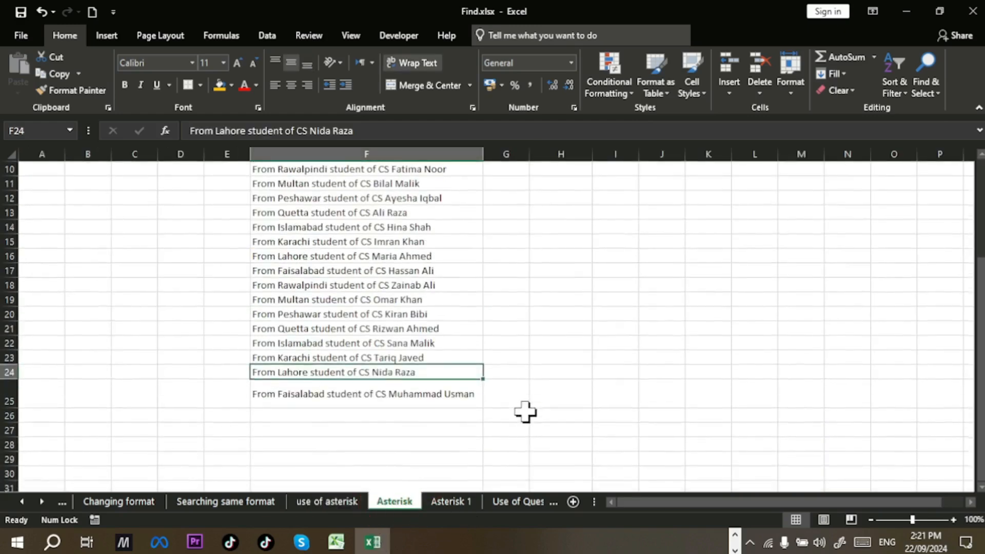
scroll(525, 411, "up", 3)
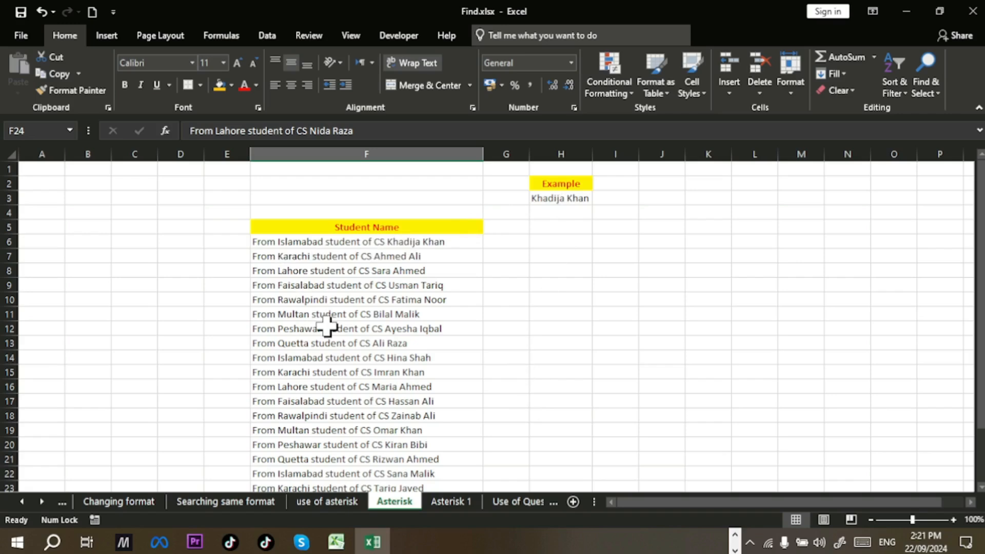
left_click_drag(471, 227, 445, 449)
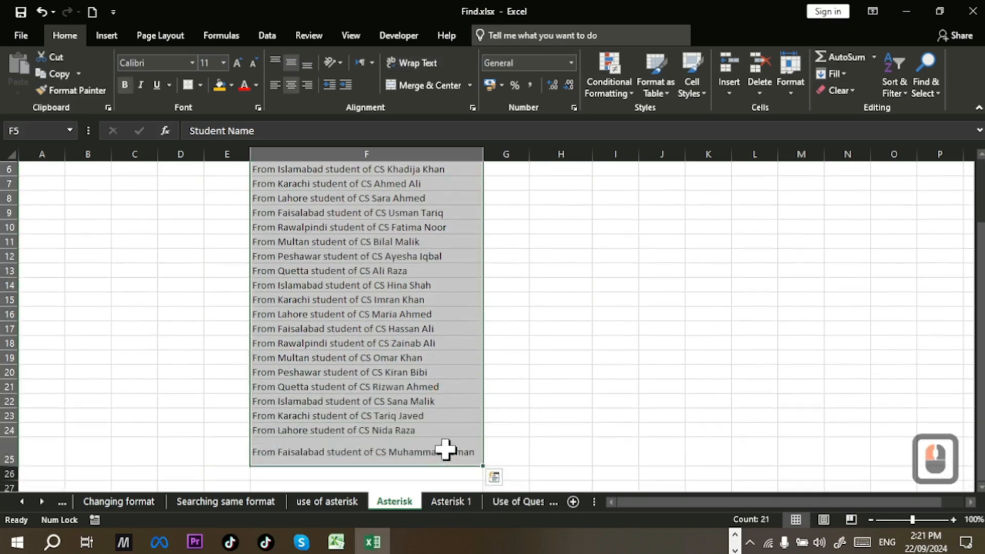
key("ctrl+c")
scroll(445, 449, "up", 2)
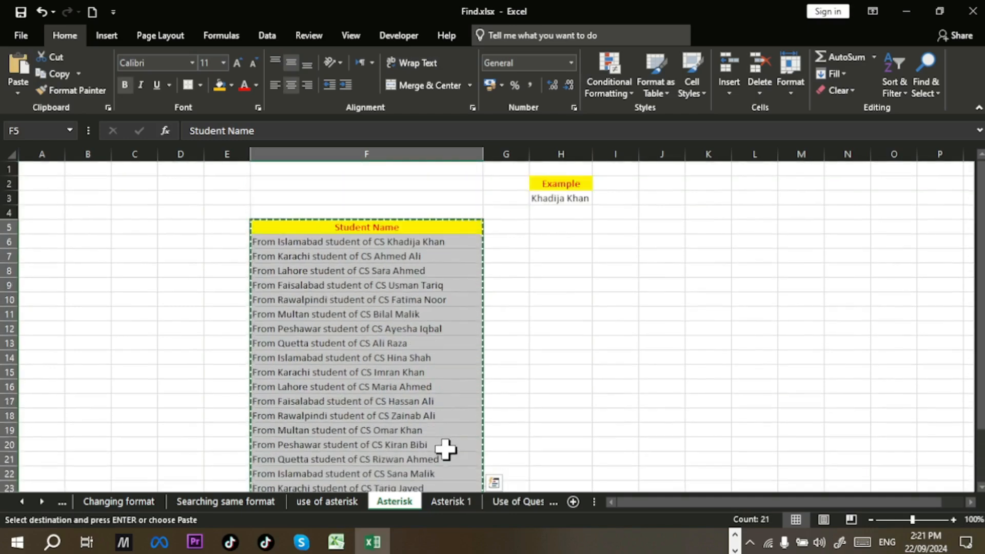
left_click(557, 227)
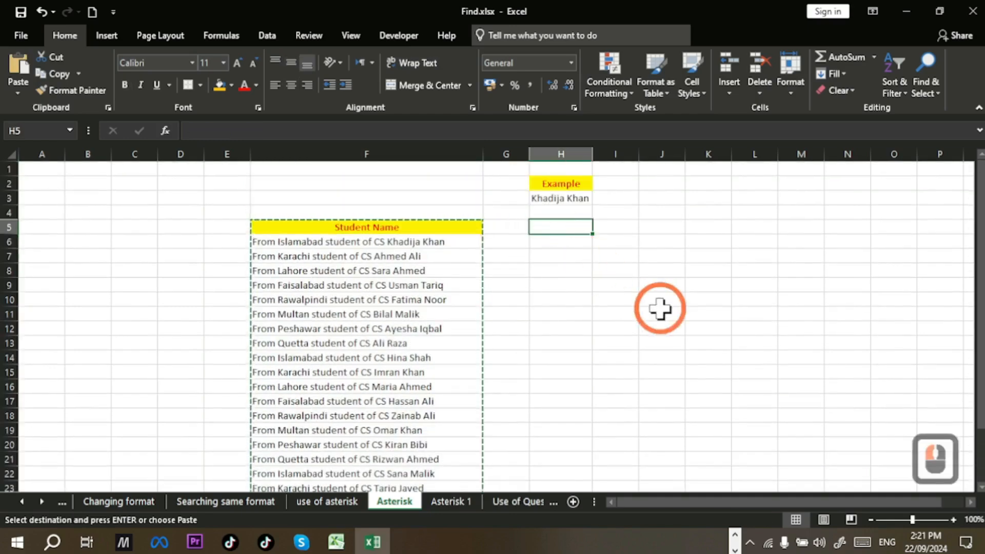
key("ctrl+v")
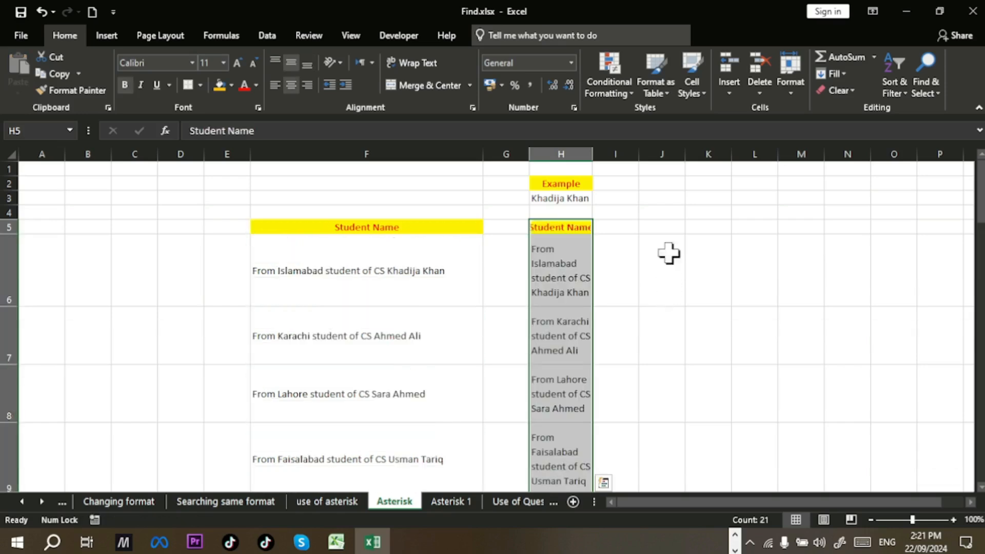
Step: Autofit column H, turn off text wrapping, and widen it so full entries fit
left_click(791, 90)
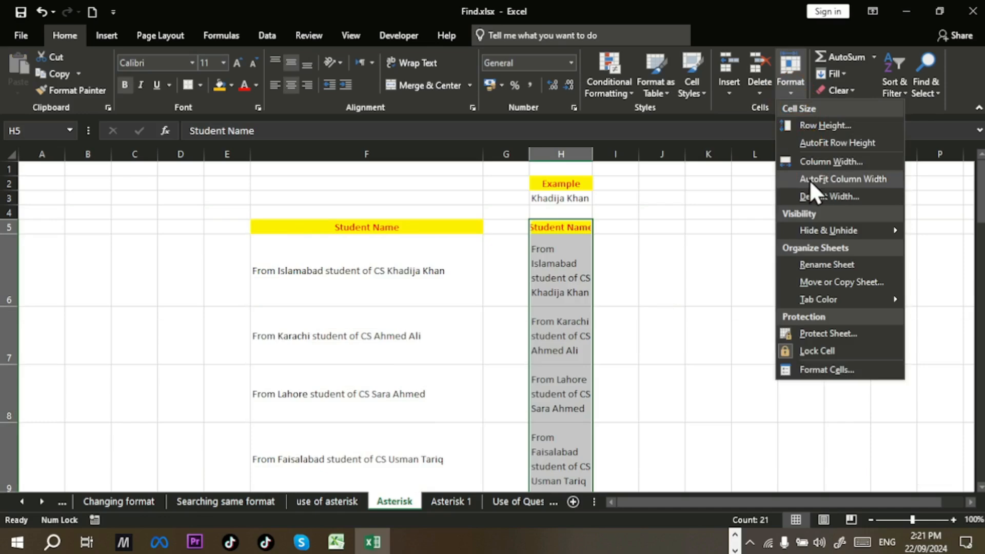
left_click(808, 180)
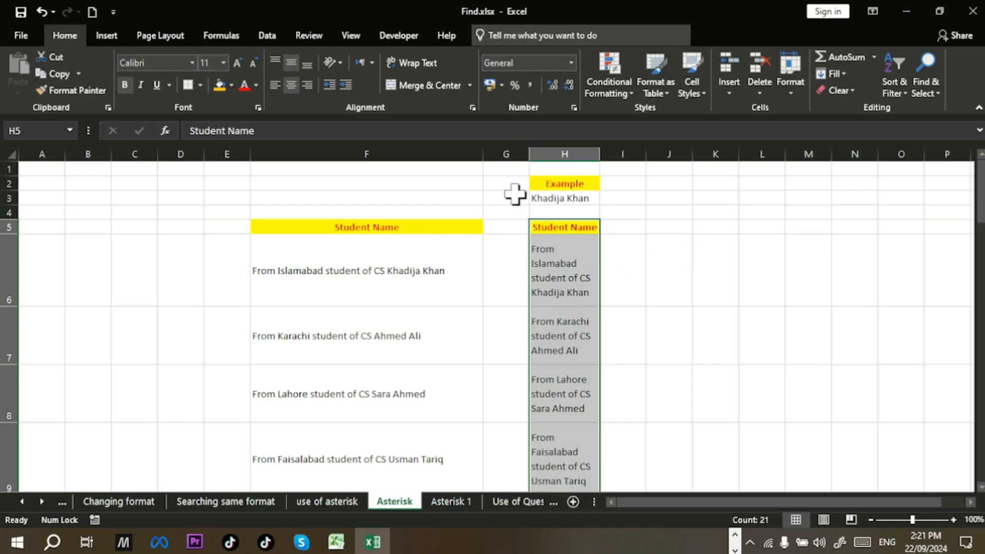
left_click(426, 67)
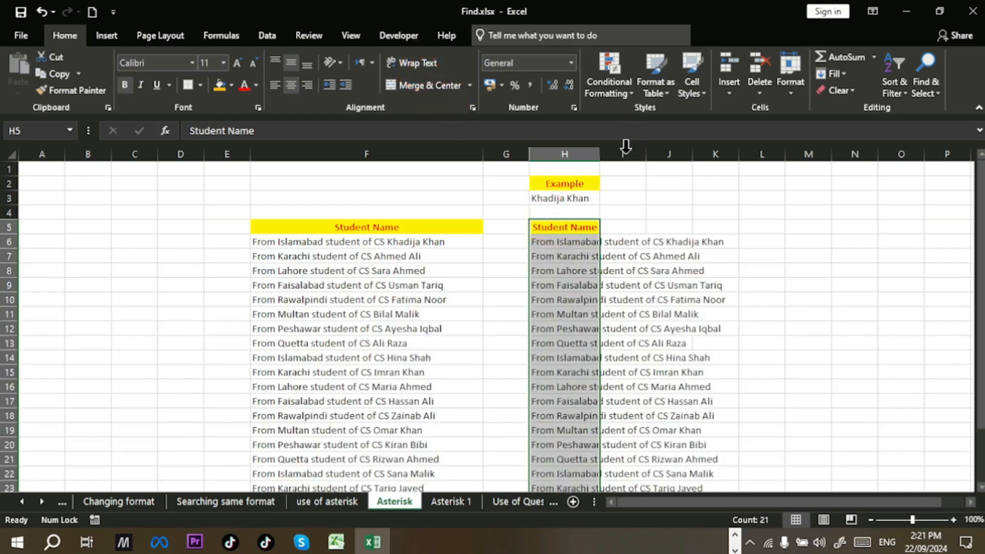
double_click(600, 149)
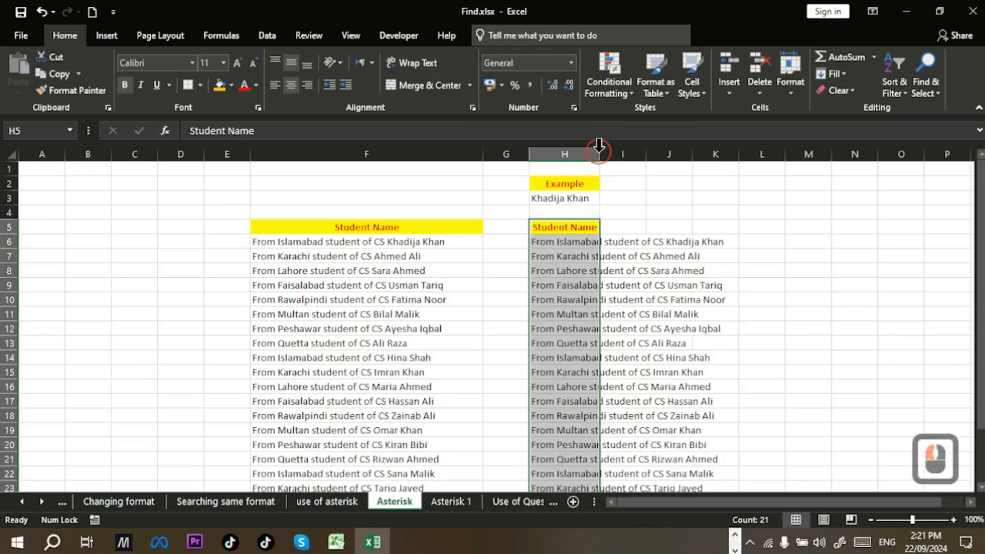
scroll(687, 314, "down", 1)
scroll(688, 314, "up", 1)
left_click(687, 314)
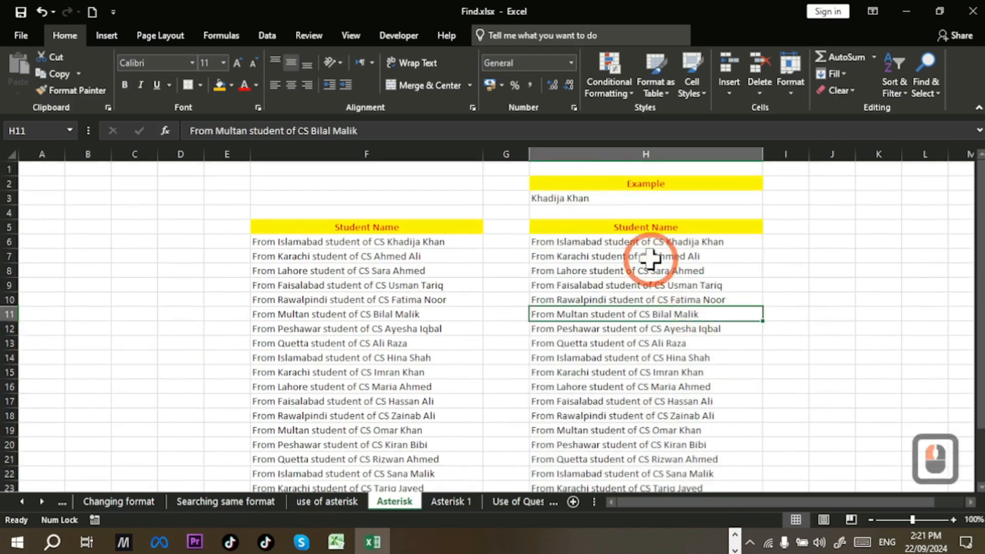
Step: Select the entries H6:H25 and bring up Find and Replace
left_click_drag(645, 245, 655, 446)
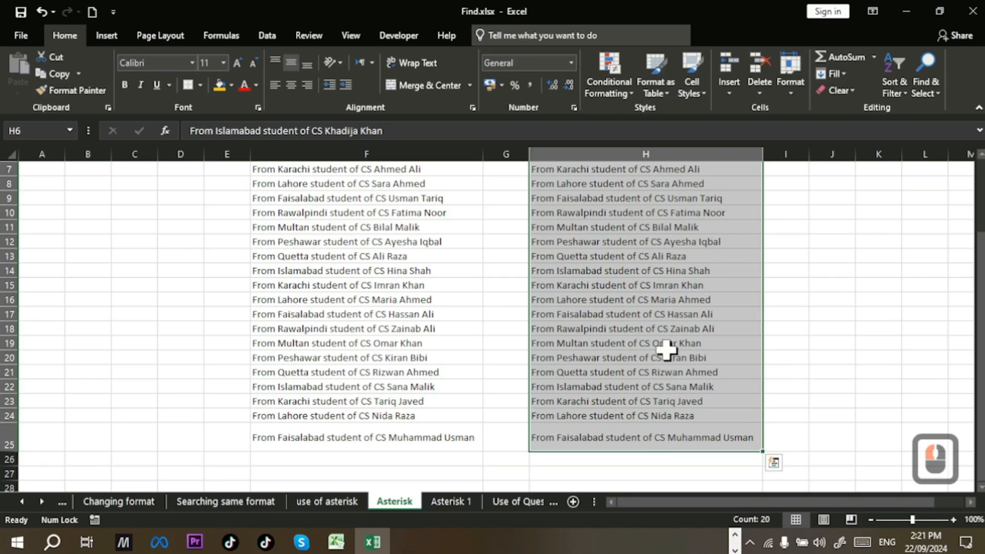
scroll(665, 349, "up", 1)
scroll(666, 350, "up", 1)
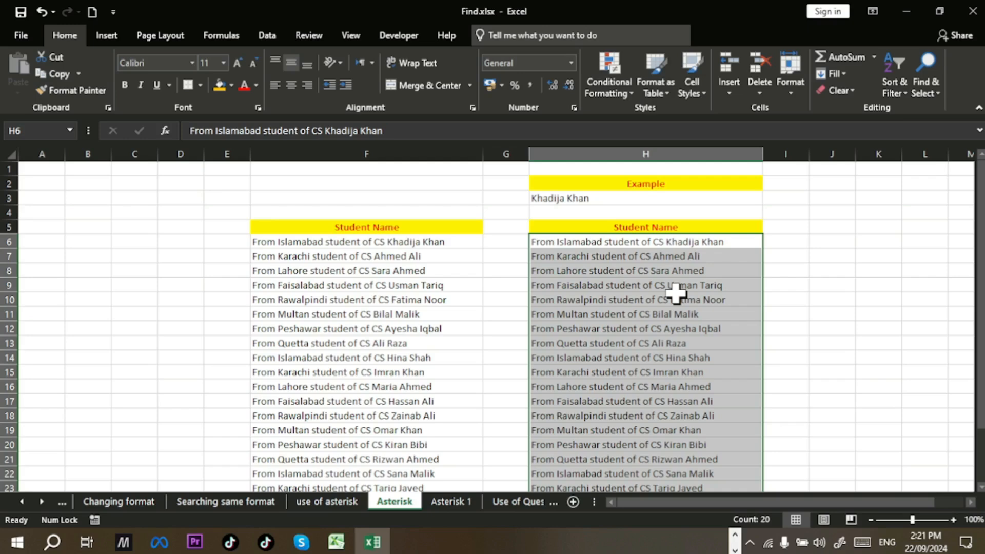
key("ctrl+h")
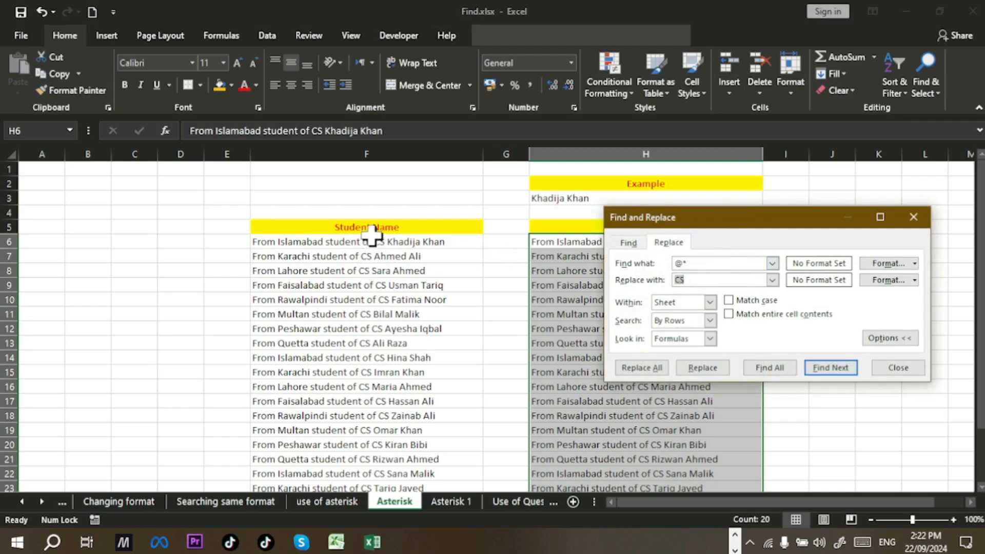
Step: Replace '*CS' with nothing in the column H entries, giving 20 replacements
left_click(707, 262)
key("BackSpace")
key("BackSpace")
type("CS")
left_click(713, 279)
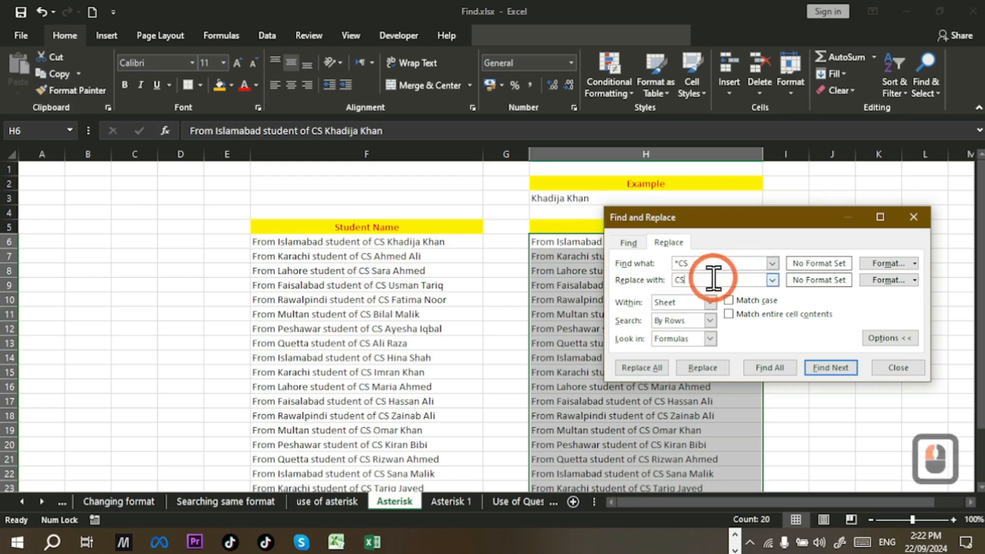
key("BackSpace")
key("BackSpace")
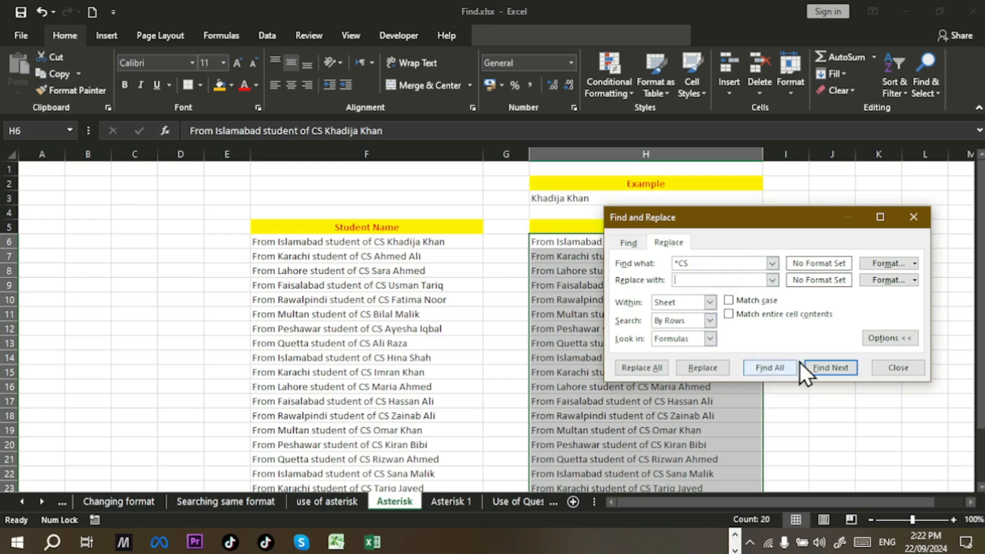
left_click(622, 367)
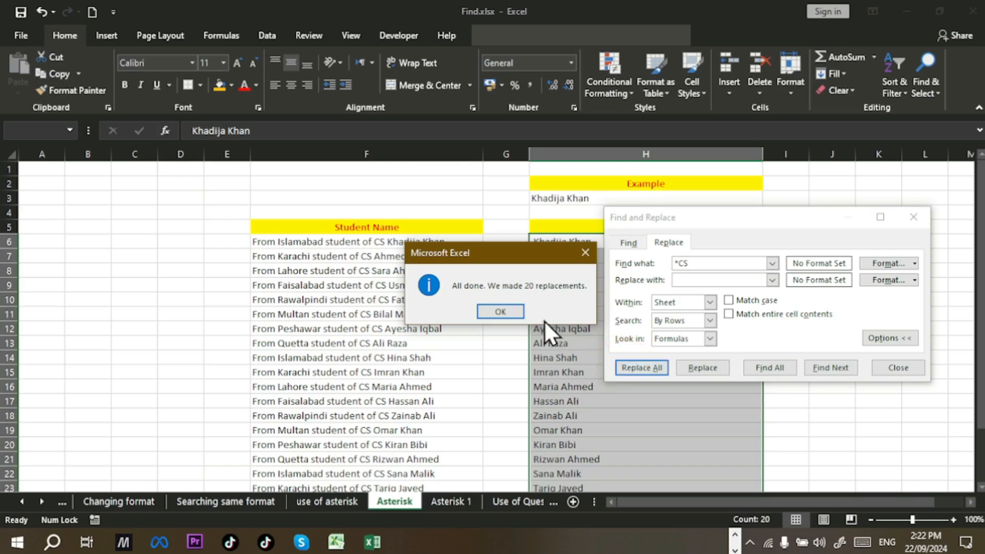
left_click(508, 310)
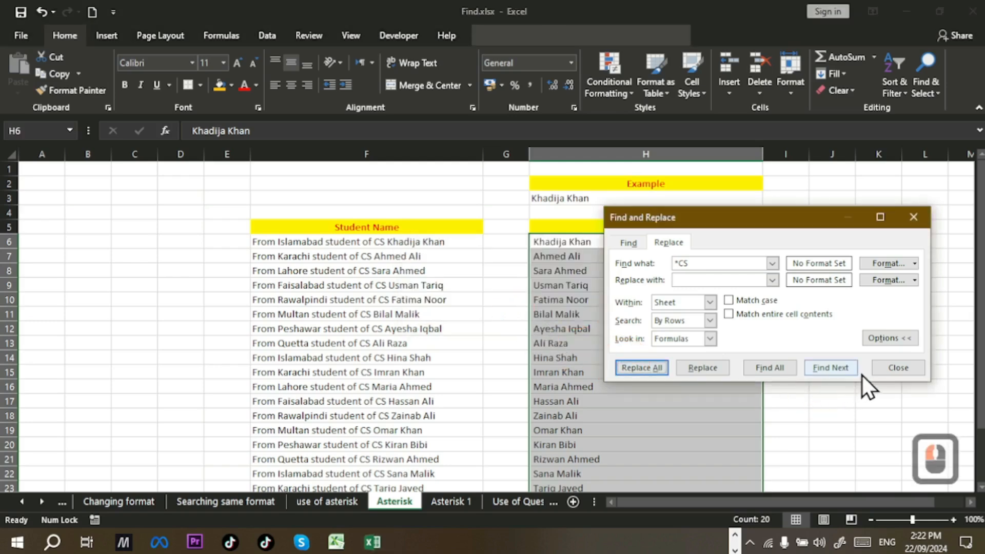
left_click(903, 373)
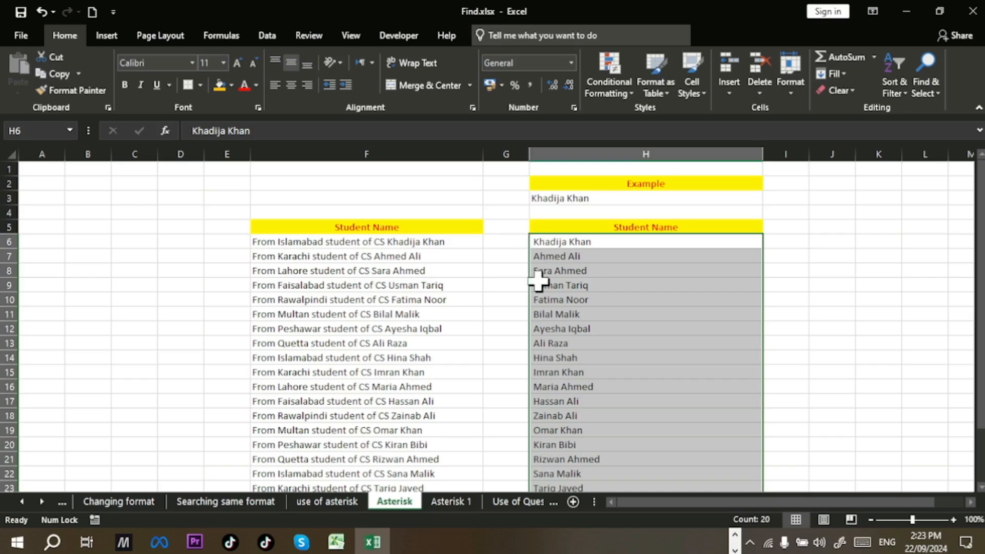
Step: Undo that, then replace '*CS ' with a trailing space by nothing, leaving only student names
key("ctrl+z")
key("ctrl+h")
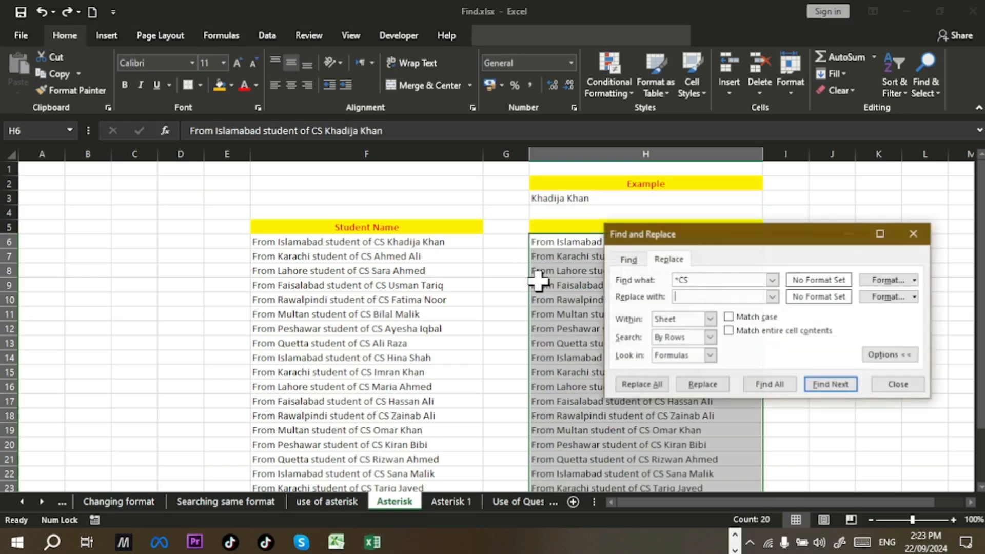
left_click(712, 281)
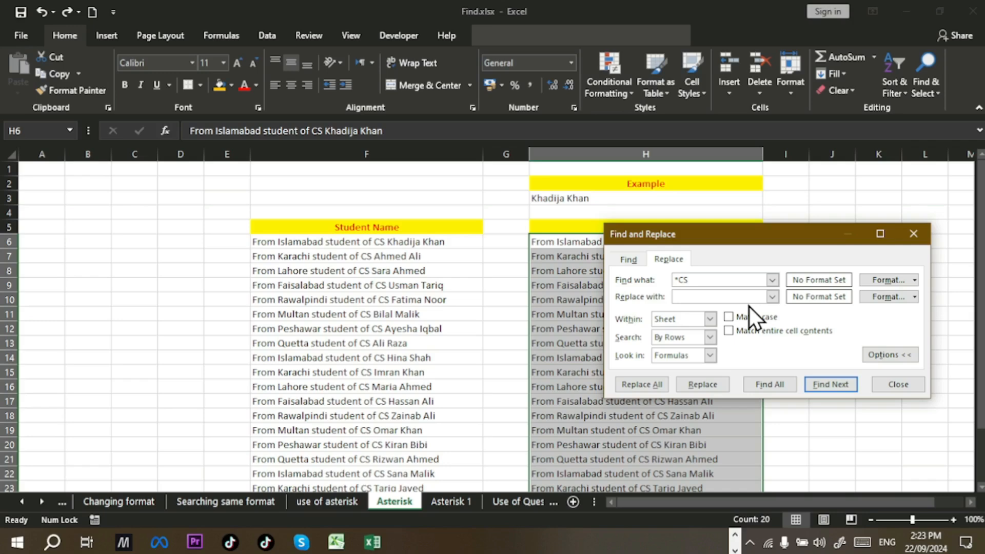
left_click(705, 299)
left_click(658, 384)
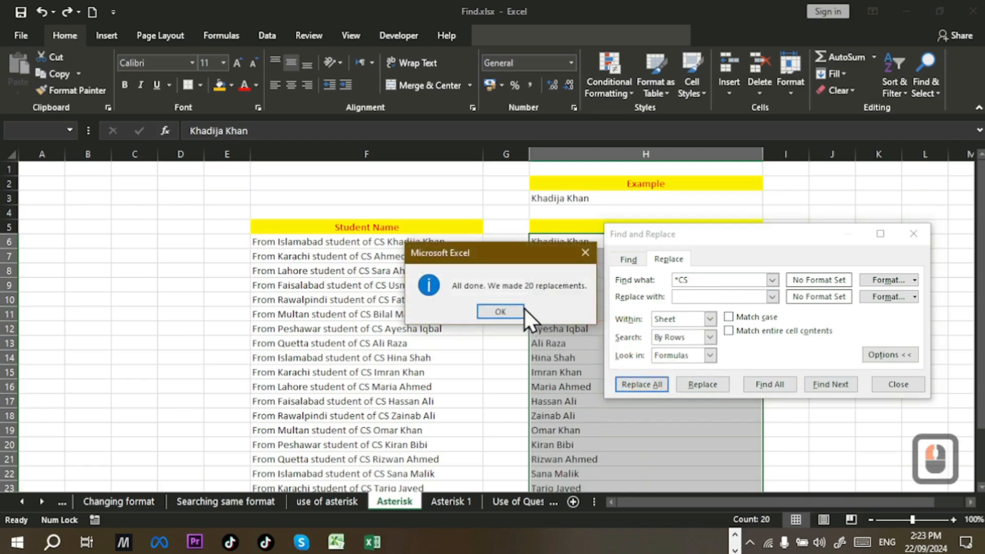
left_click(504, 313)
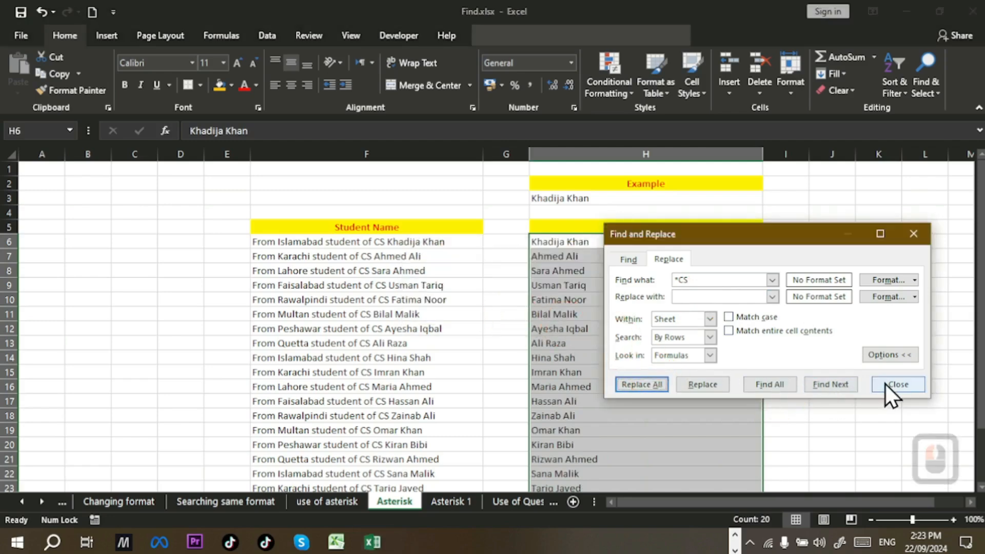
left_click(896, 384)
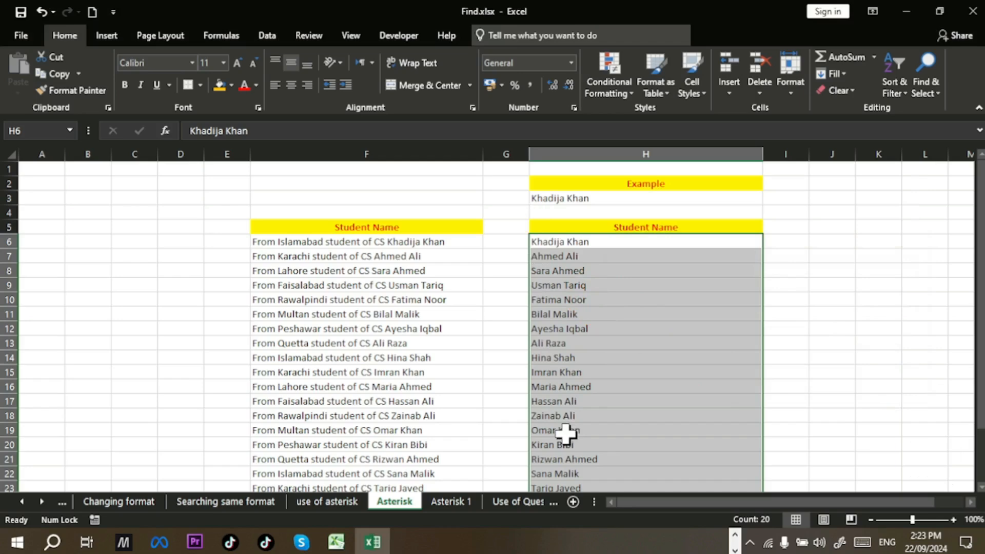
Step: Switch to the Asterisk 1 sheet
scroll(564, 400, "down", 2)
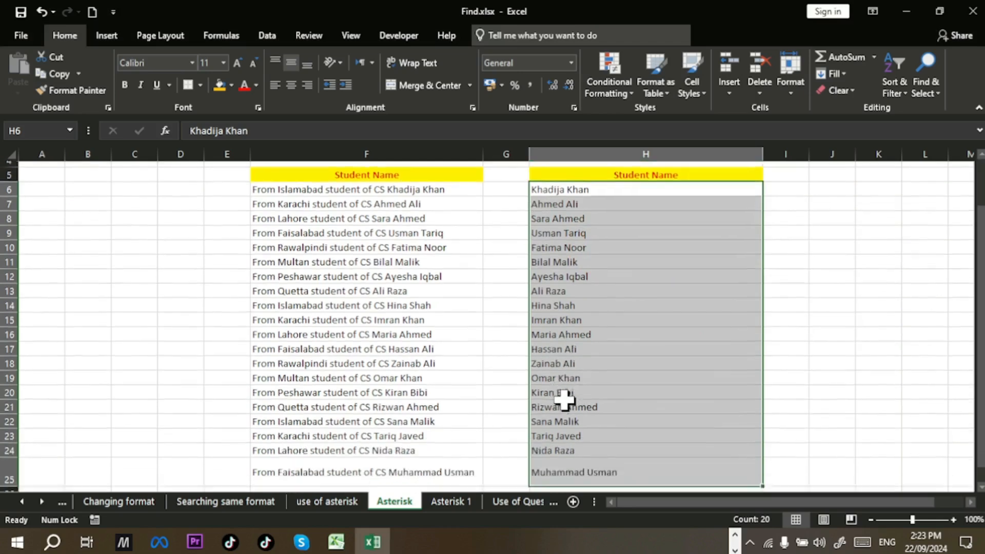
left_click(451, 504)
scroll(513, 406, "up", 2)
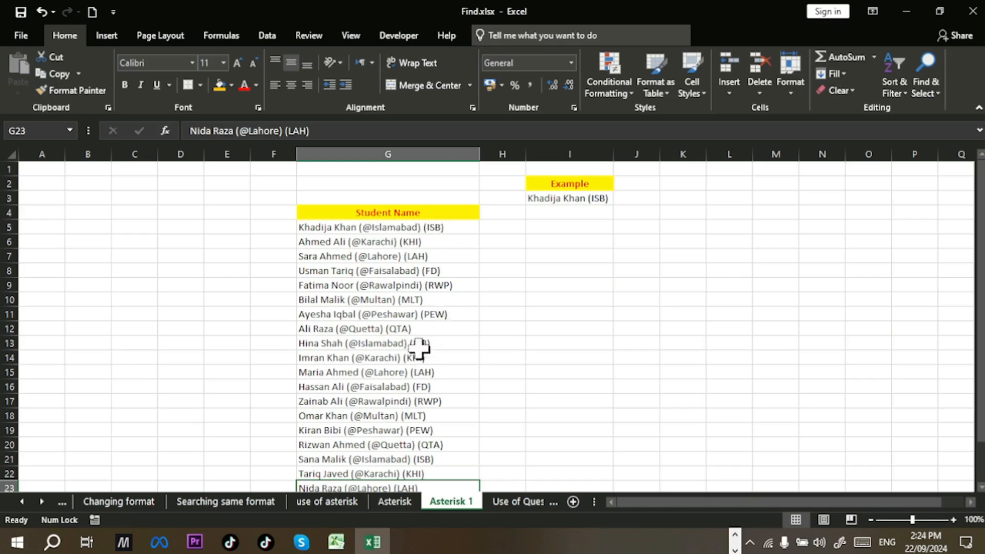
Step: Copy the Student Name list to I5, autofit column I, and select the names from I6 down
left_click_drag(378, 213, 394, 458)
key("ctrl+c")
scroll(508, 424, "up", 2)
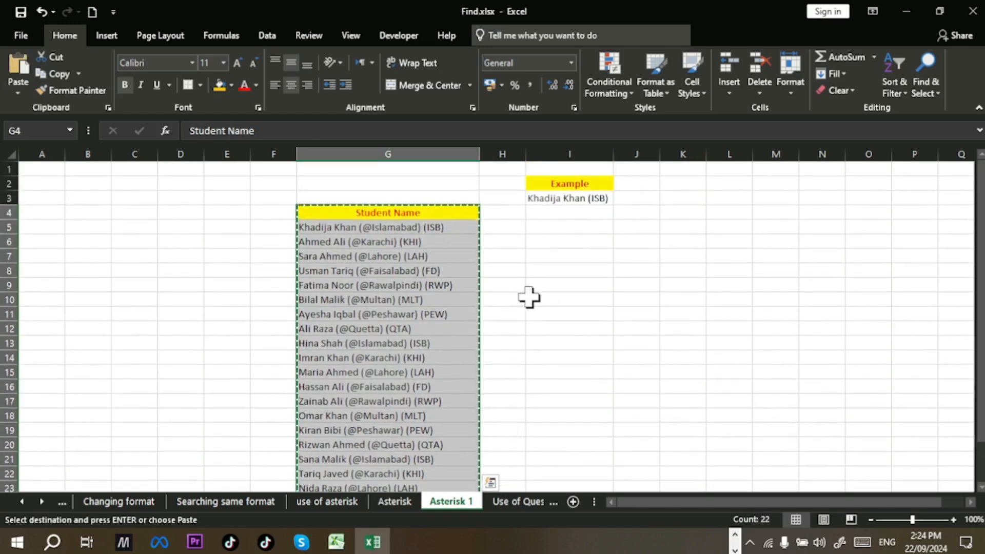
left_click(549, 225)
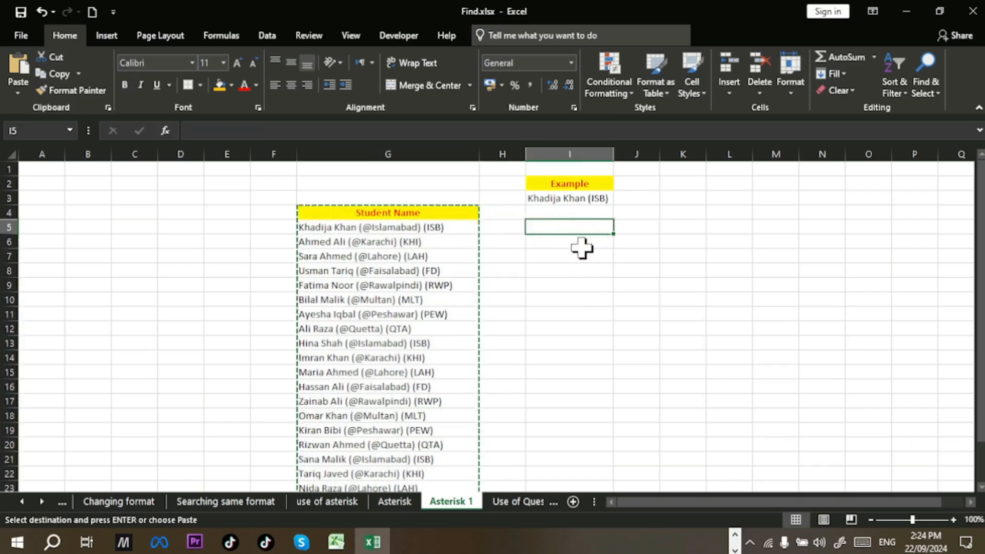
key("Return")
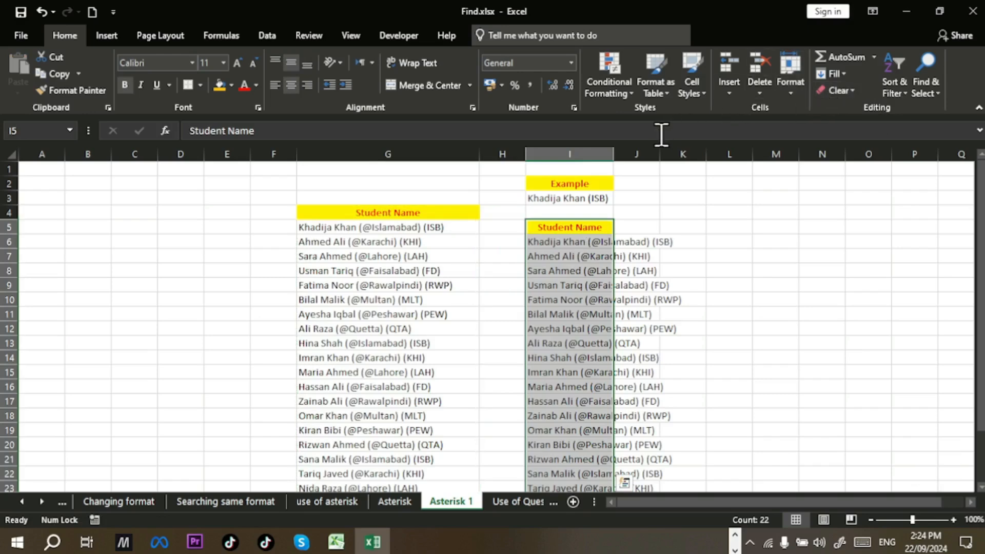
double_click(611, 151)
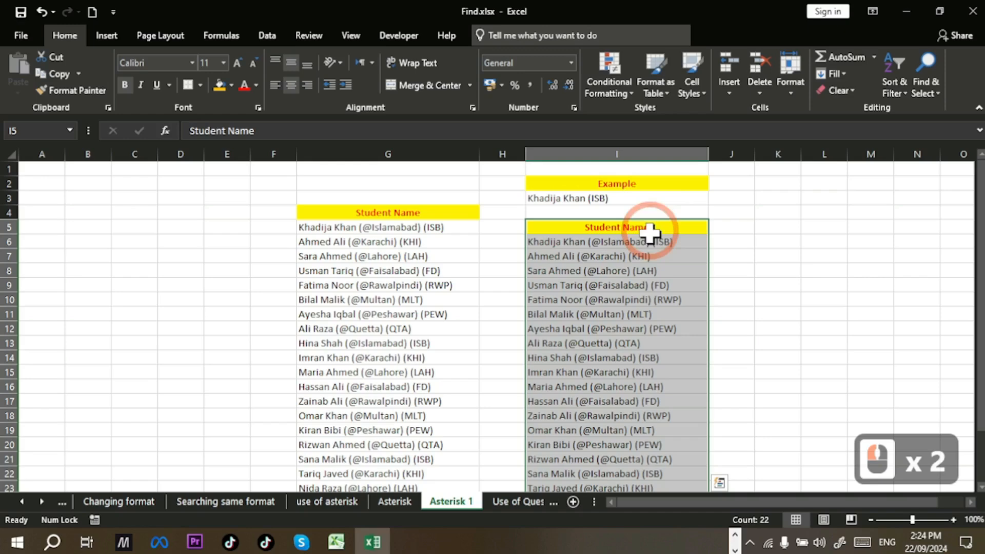
left_click(649, 299)
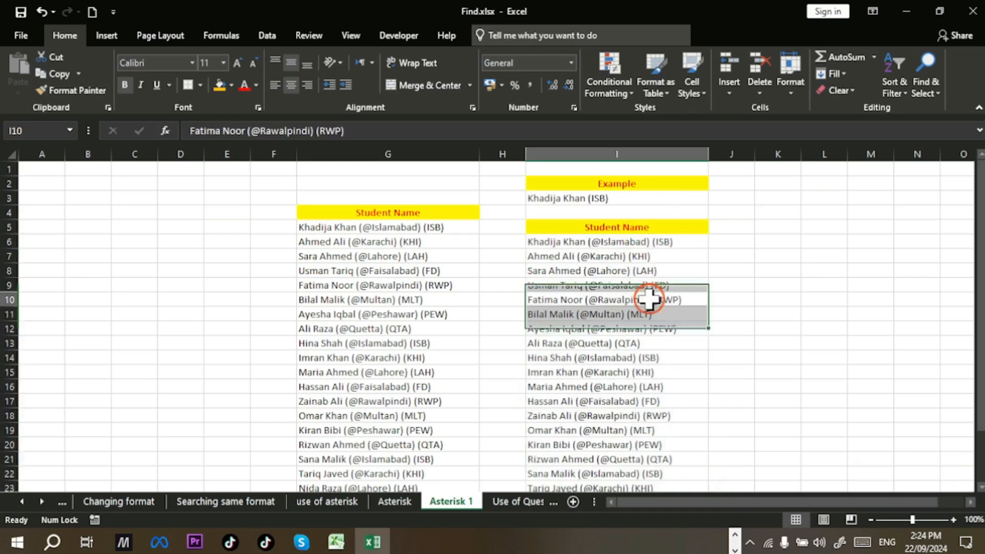
left_click(635, 241)
left_click_drag(634, 242, 627, 462)
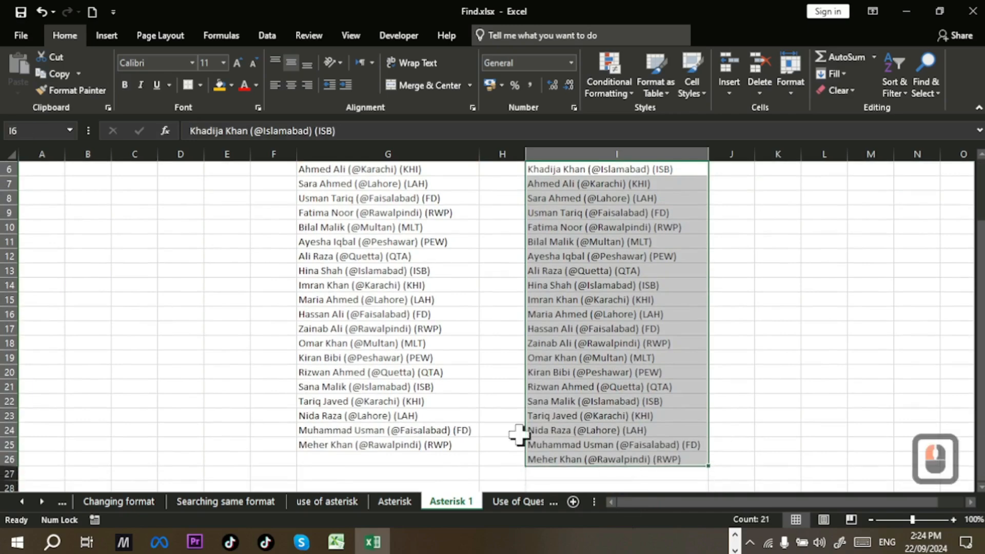
scroll(629, 335, "up", 2)
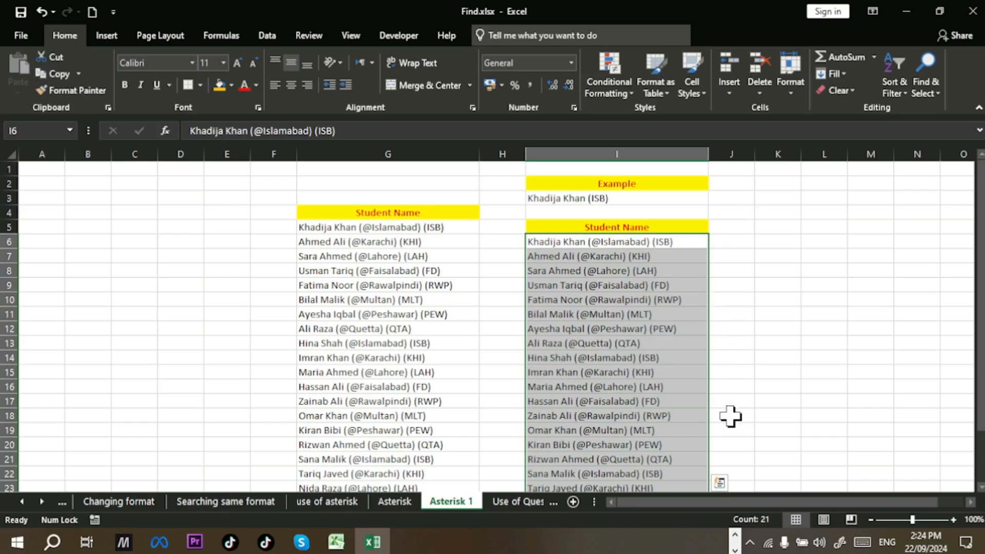
Step: In Find and Replace, change the search pattern from '*CS' to '(@*)'
key("ctrl+h")
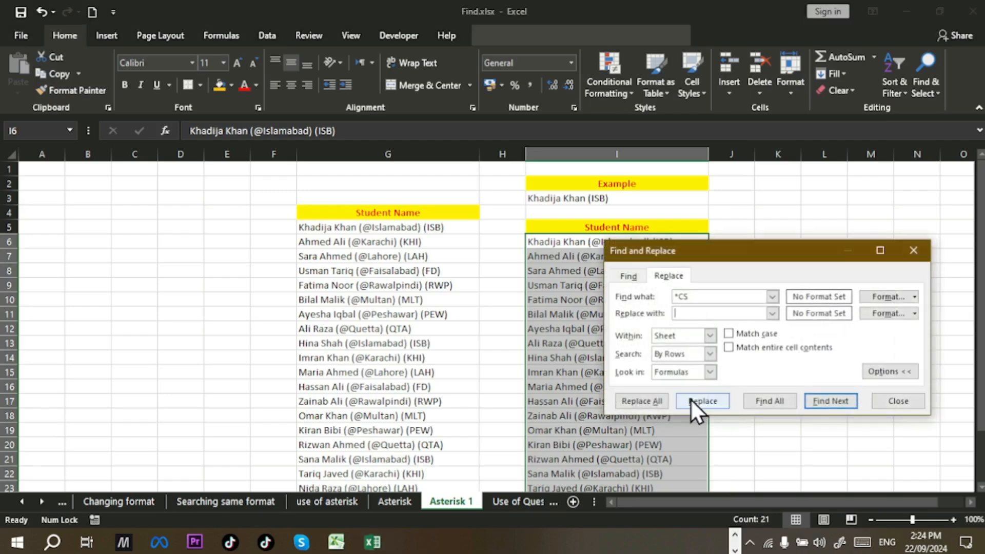
left_click(724, 294)
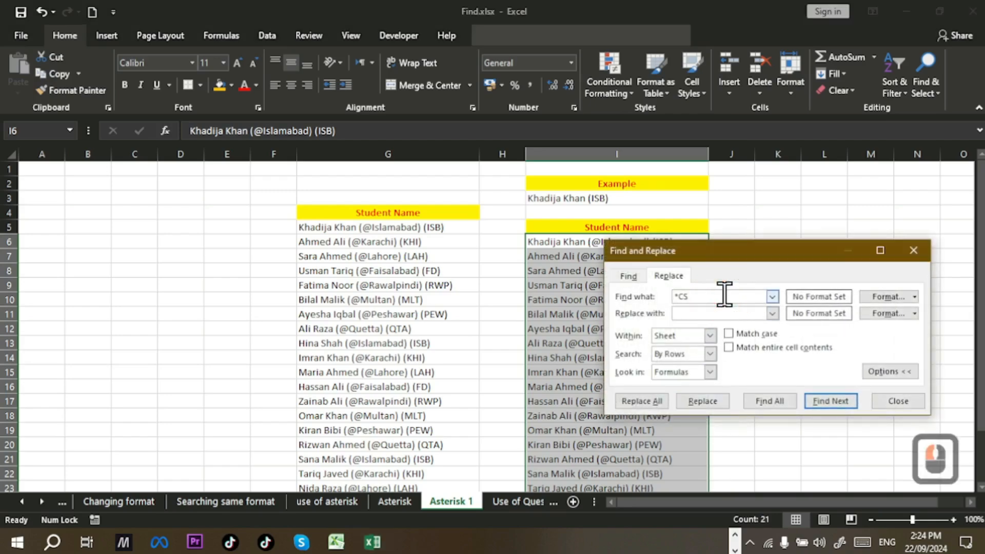
key("BackSpace")
key("BackSpace")
key("BackSpace")
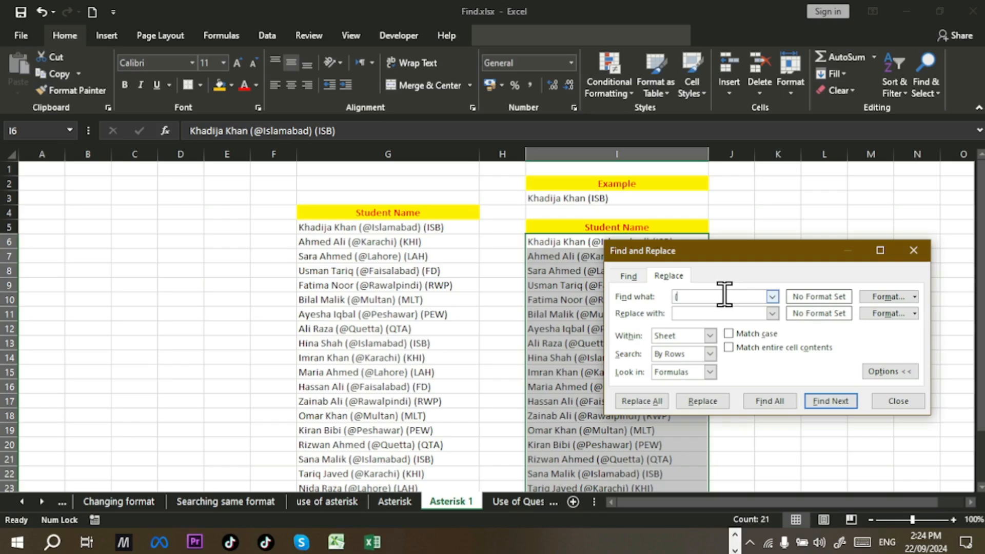
type("(@")
type("*")
Step: Replace all '(@*)' matches with nothing, confirm the 21 replacements, and close
left_click(696, 314)
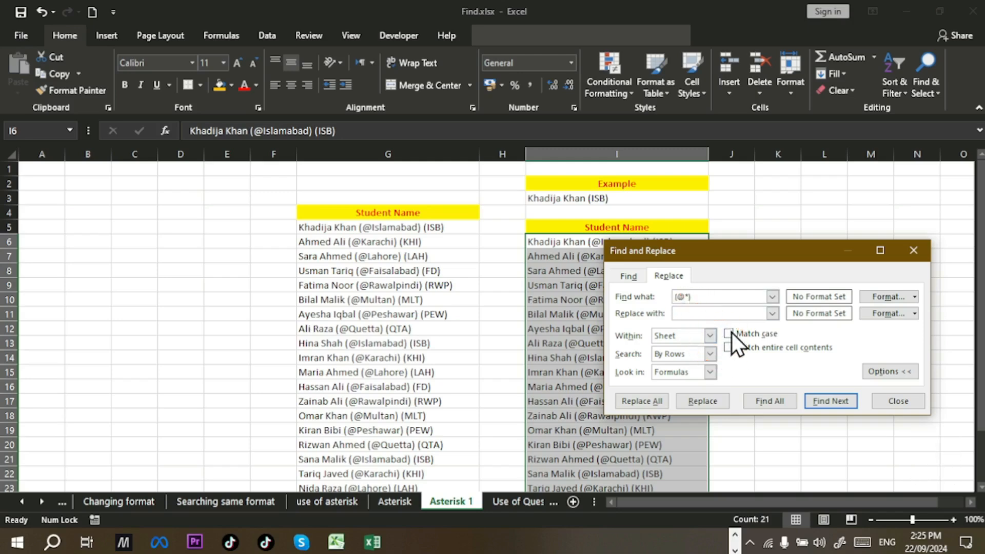
left_click(710, 296)
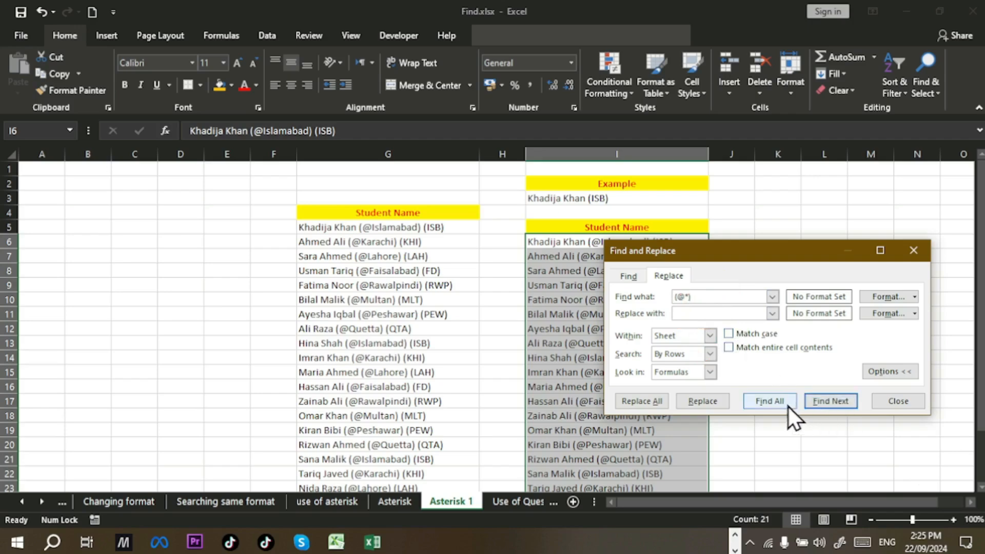
left_click(640, 401)
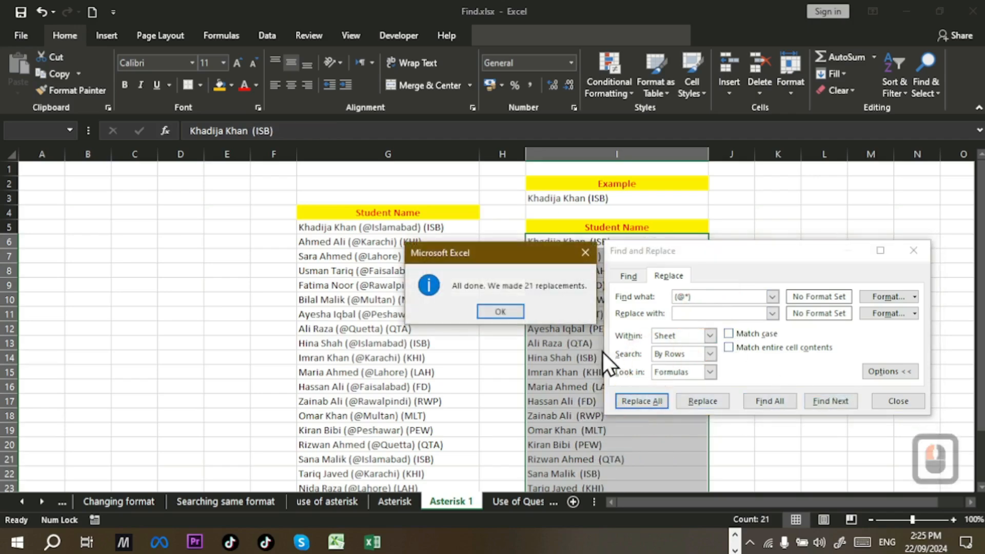
left_click(498, 312)
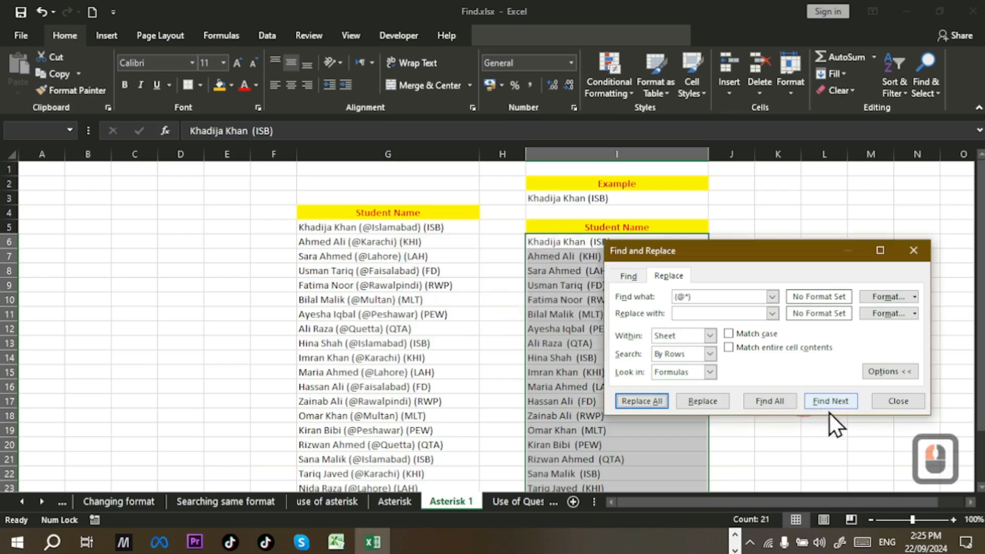
left_click(897, 405)
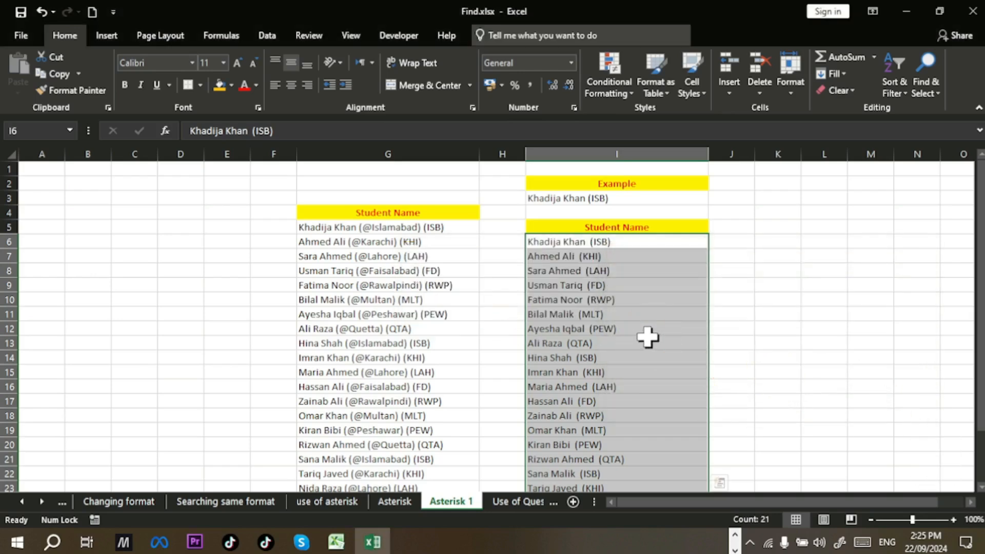
scroll(648, 337, "down", 3)
scroll(647, 338, "down", 1)
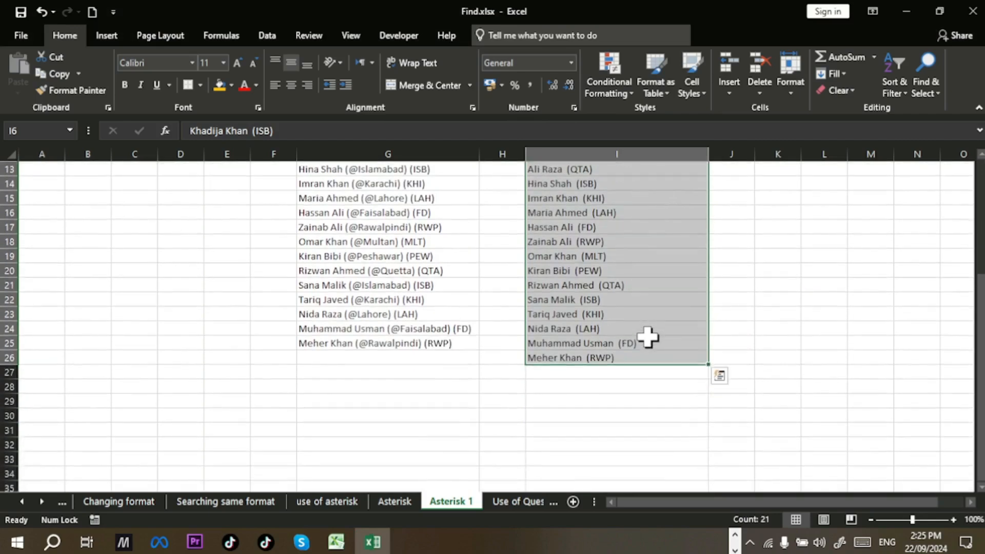
scroll(648, 337, "up", 4)
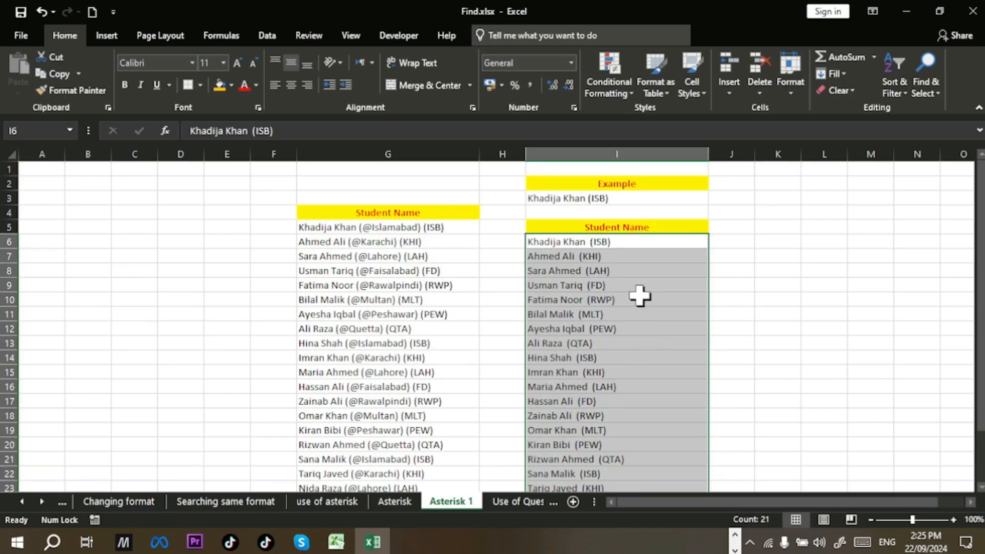
Step: Undo the cleanup and rerun the adjusted '(@*)' replacement with empty text, making 21 replacements
key("ctrl+z")
key("ctrl+h")
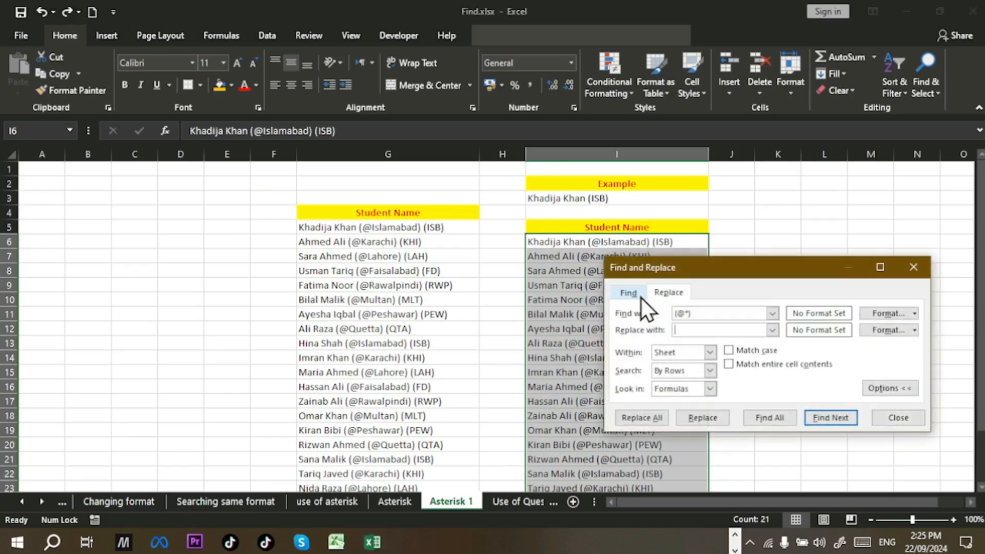
left_click(706, 310)
left_click(685, 331)
left_click(639, 417)
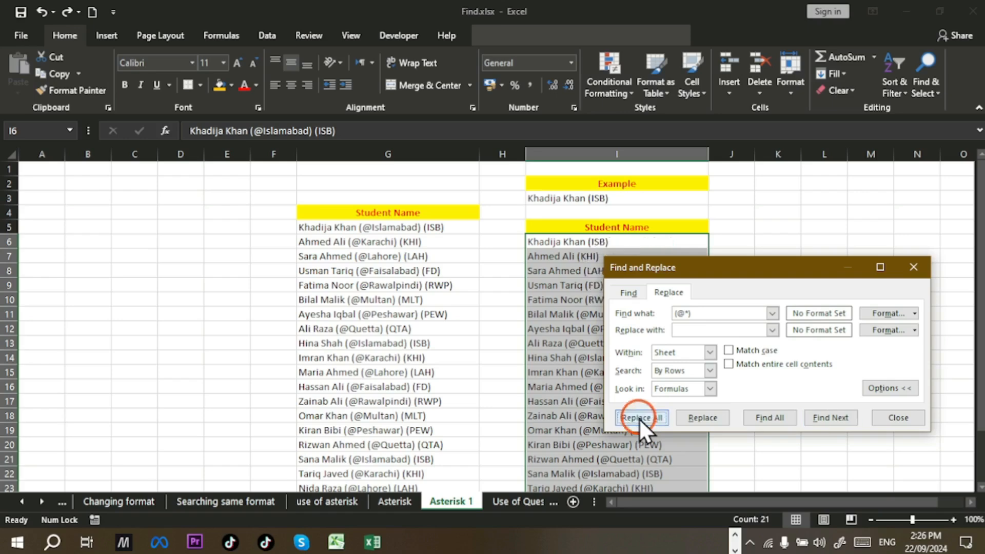
left_click(500, 311)
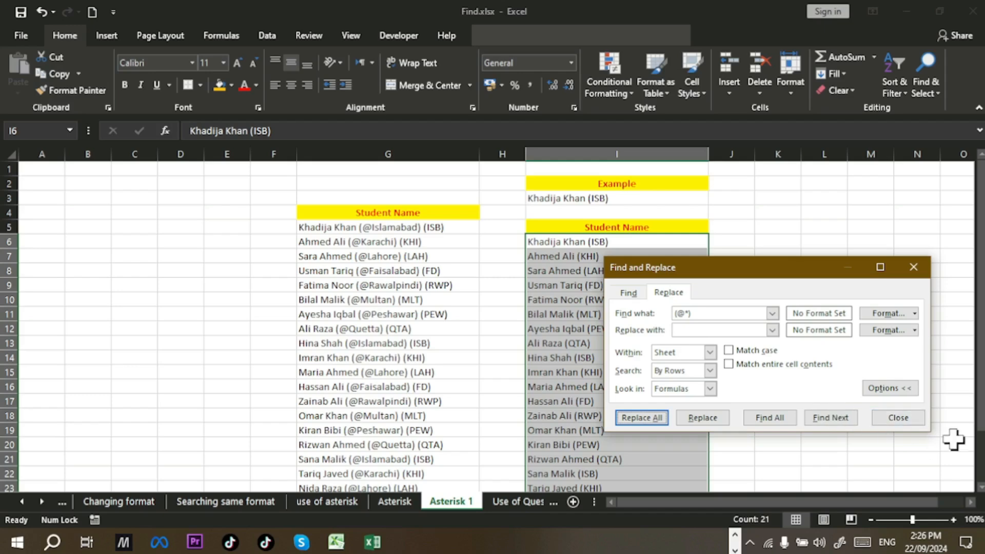
left_click(897, 417)
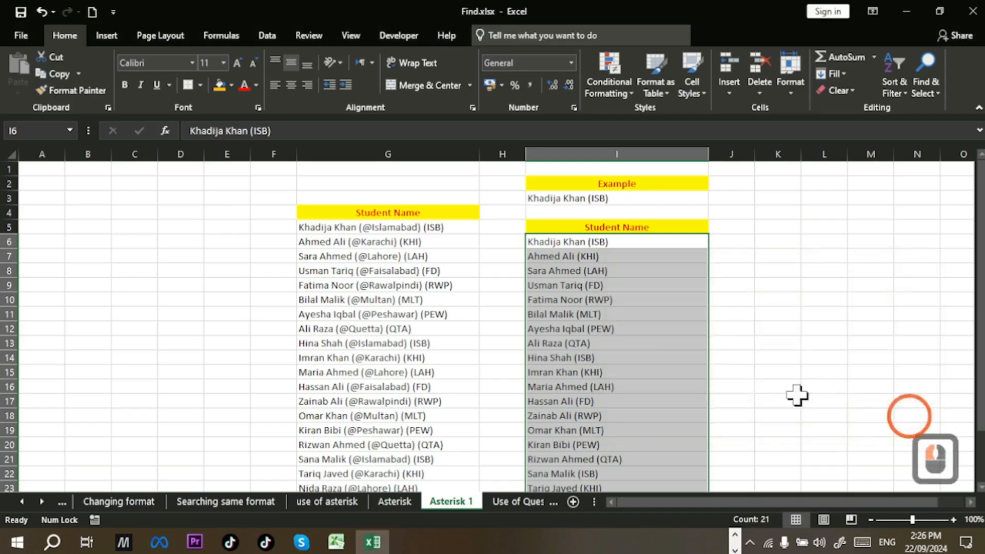
Step: Check the cleaned name in I11, then go to the Use of Question mark sheet
scroll(661, 345, "down", 1)
scroll(662, 345, "down", 2)
scroll(661, 345, "up", 1)
scroll(661, 345, "up", 1)
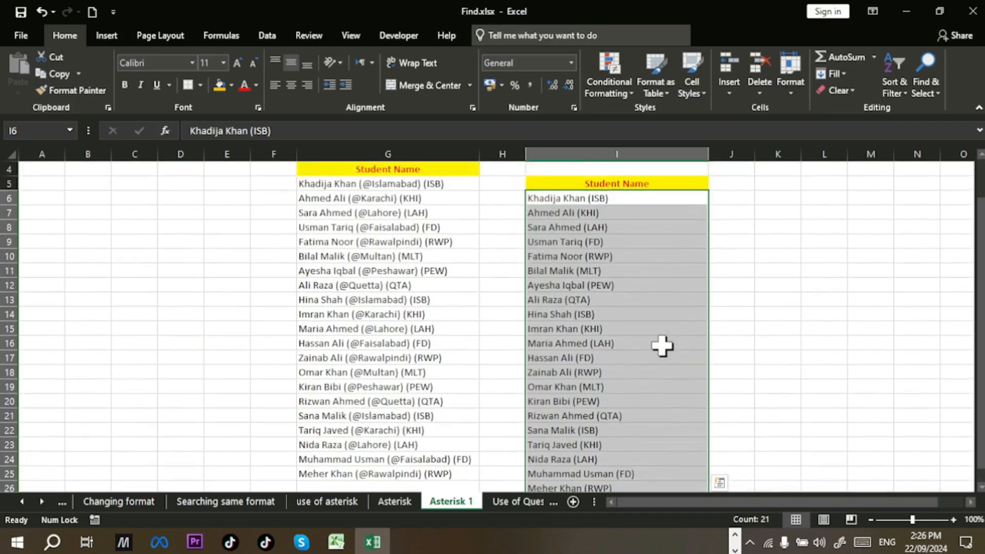
scroll(662, 345, "up", 1)
left_click(644, 314)
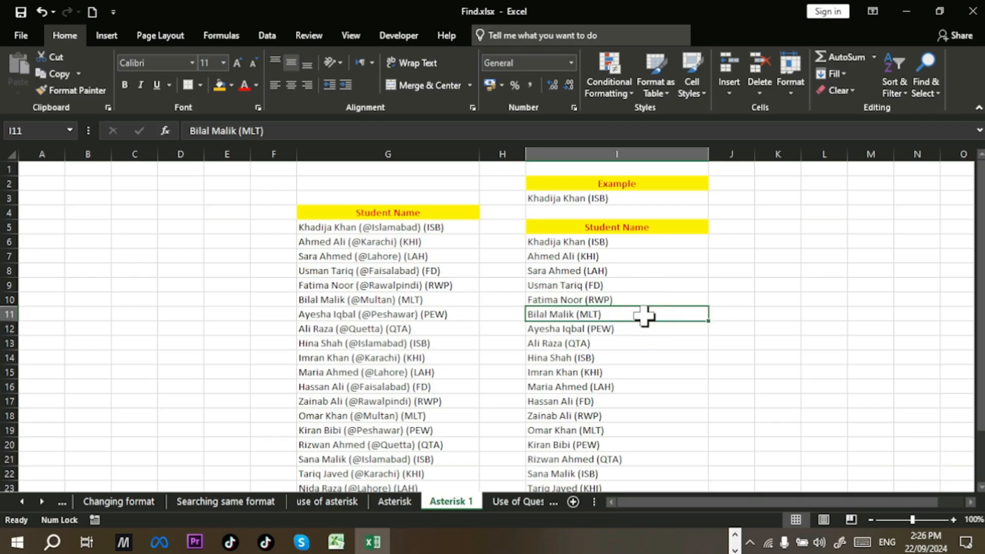
left_click(494, 501)
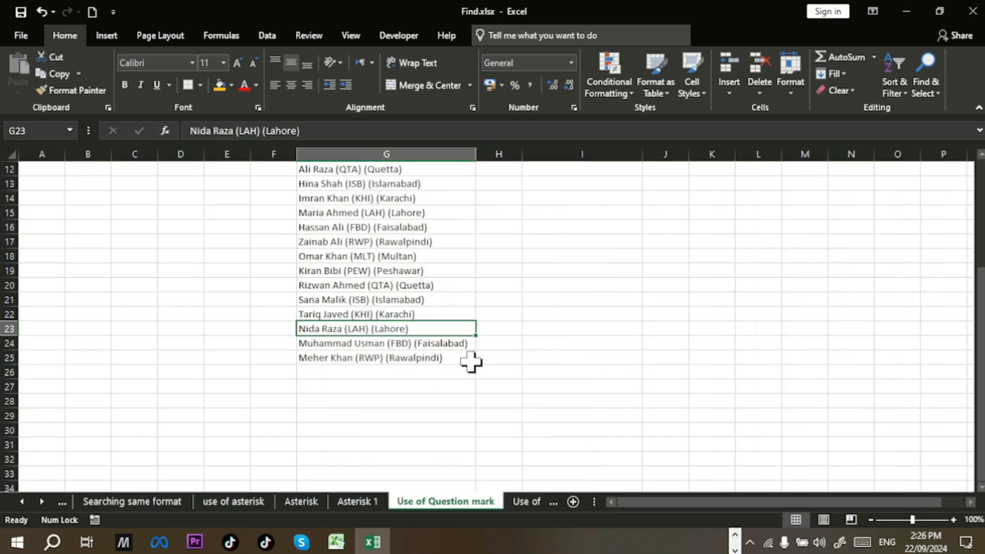
key("alt+Tab")
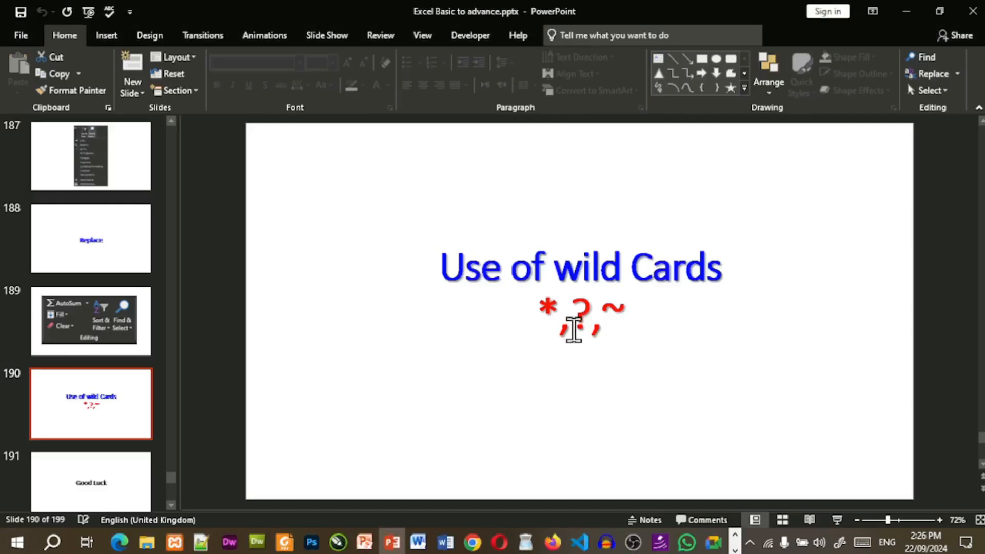
key("alt+Tab")
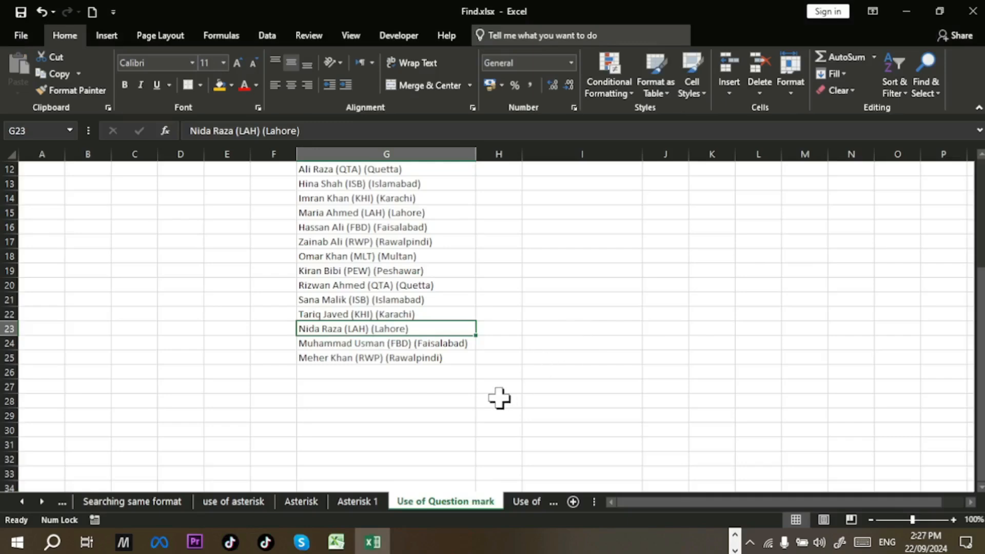
Step: Copy the Student Name list G4:G25 to I4, autofit column I, and reselect the pasted names
scroll(446, 388, "up", 4)
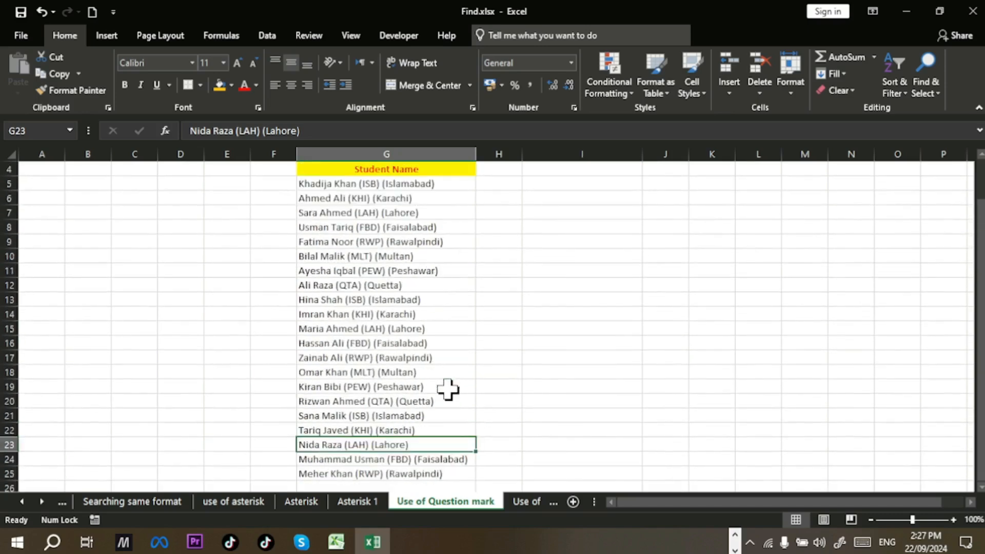
left_click_drag(395, 212, 384, 459)
key("ctrl+c")
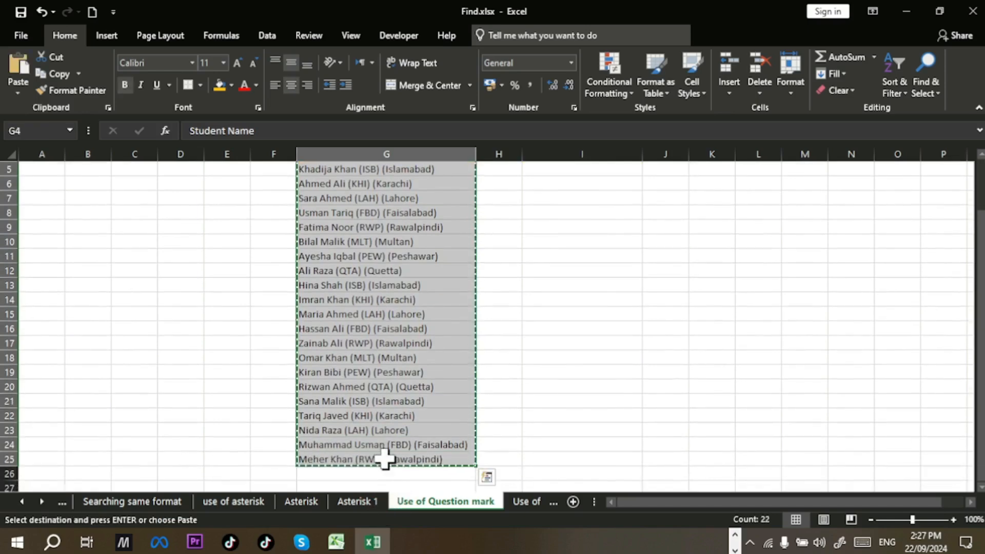
scroll(385, 459, "up", 2)
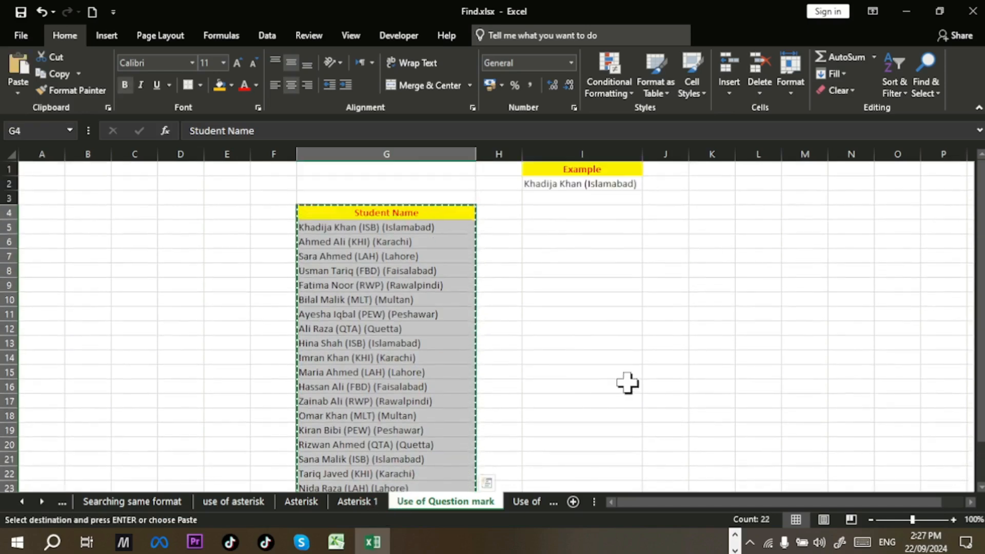
left_click(566, 217)
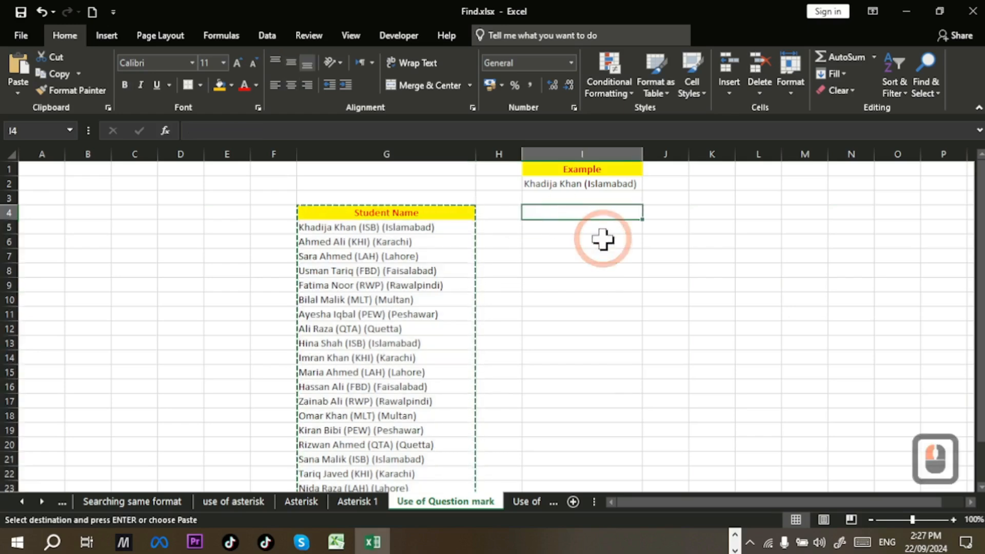
key("Return")
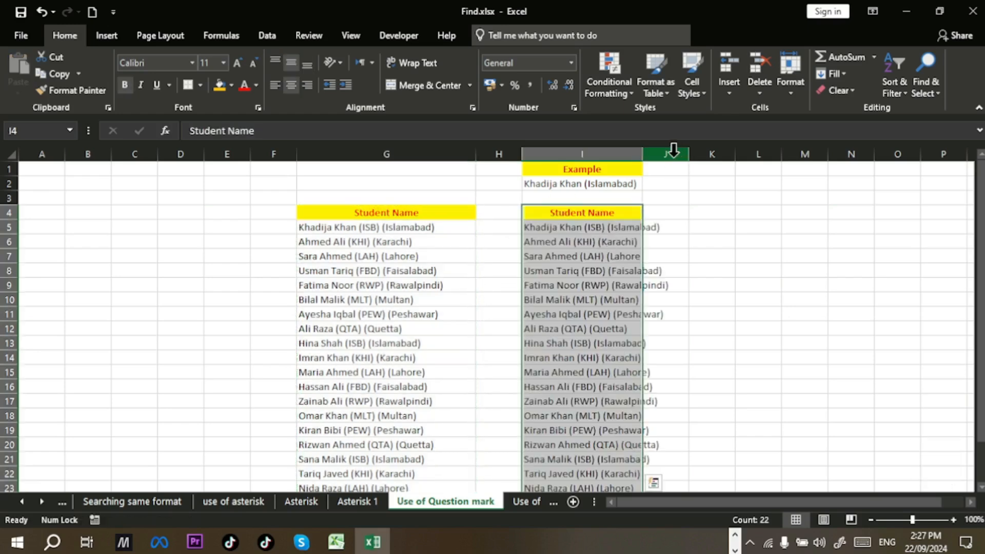
double_click(641, 157)
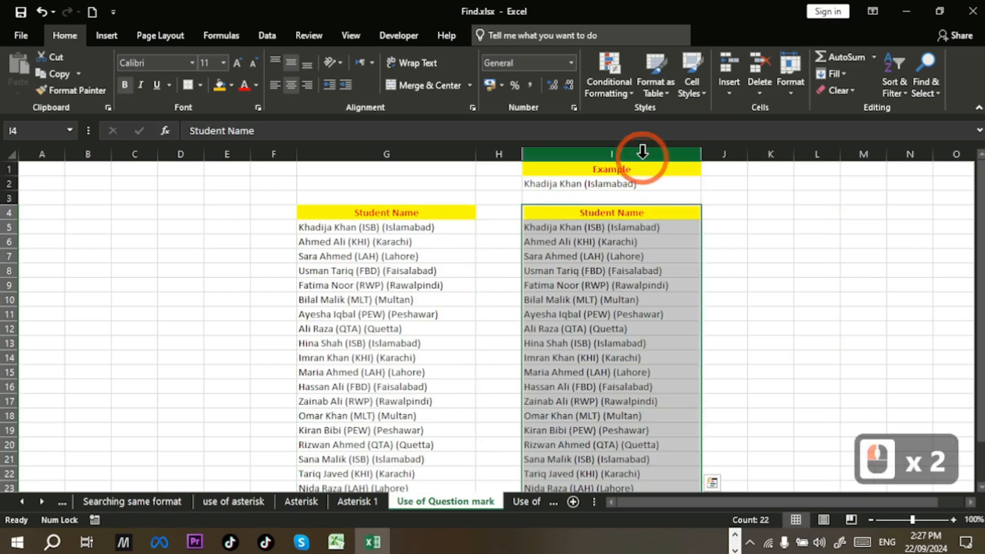
left_click(635, 283)
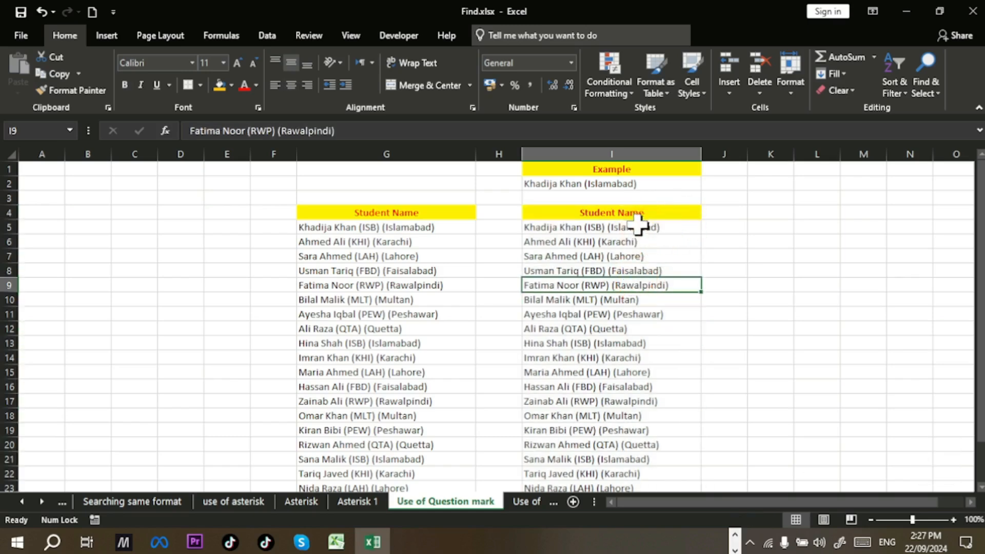
left_click_drag(640, 227, 629, 446)
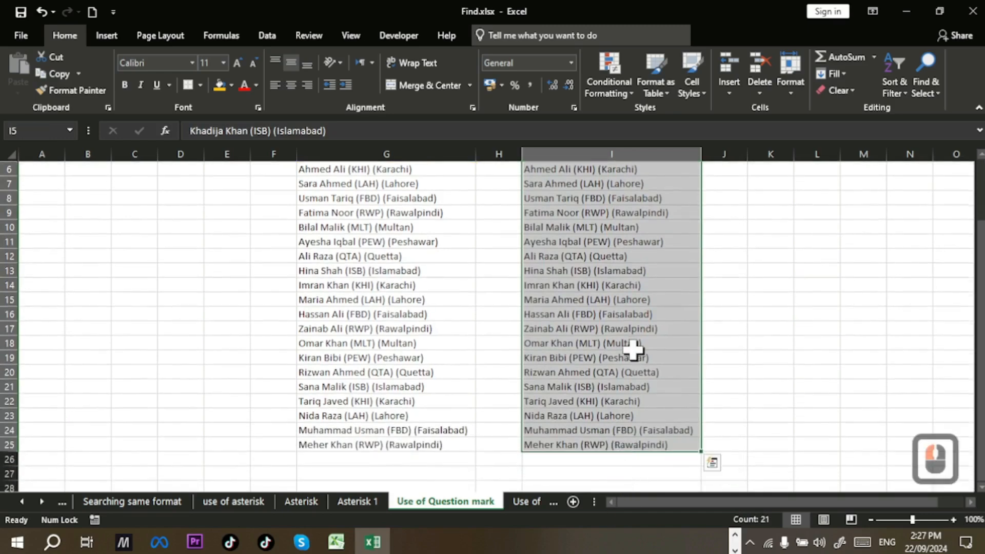
scroll(633, 350, "up", 1)
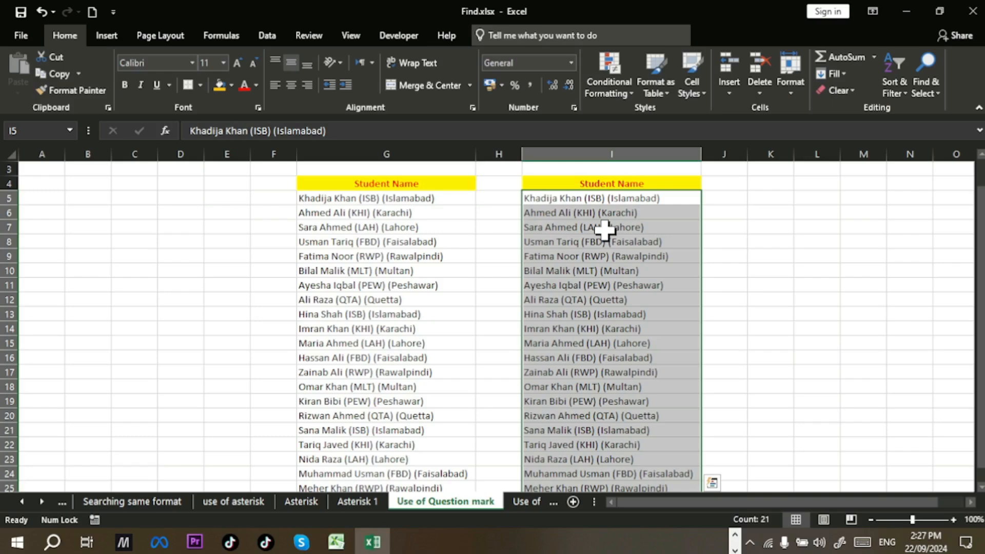
scroll(604, 231, "up", 1)
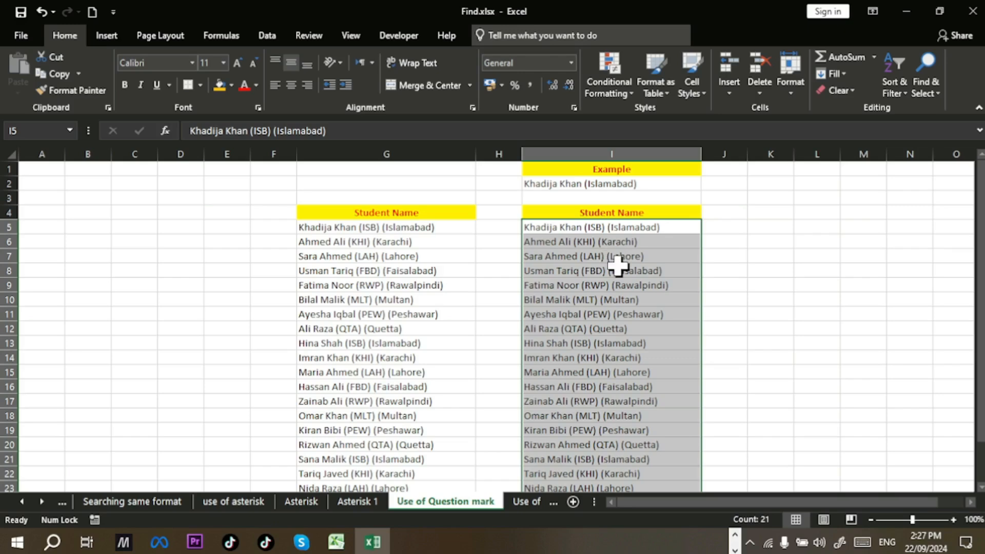
Step: Bring up Replace and erase the leftover '(@*)' pattern from Find what
key("ctrl+h")
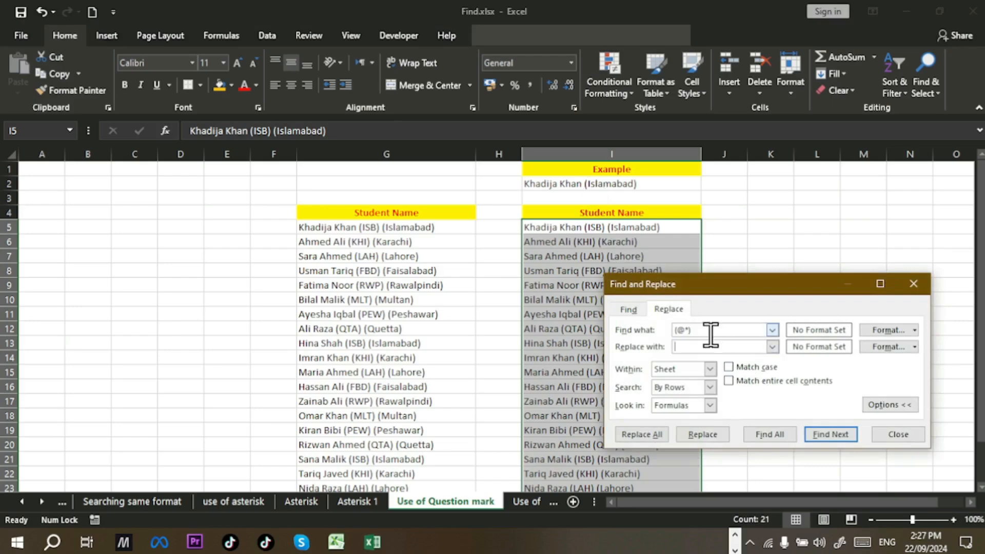
left_click(736, 333)
key("ctrl+a")
key("BackSpace")
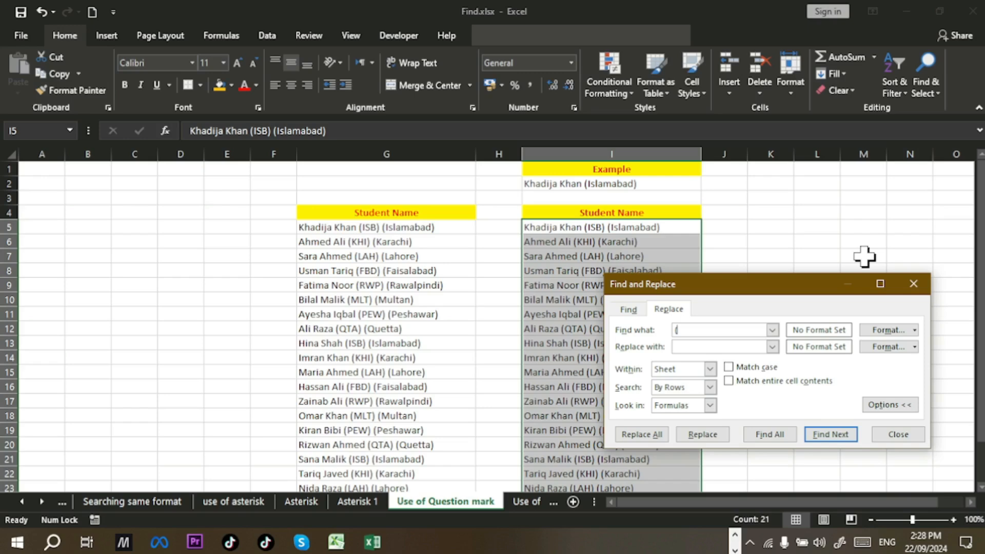
Step: Enter the wildcard pattern (???) in Find what, using the on-screen keyboard for the question mark
left_click(860, 543)
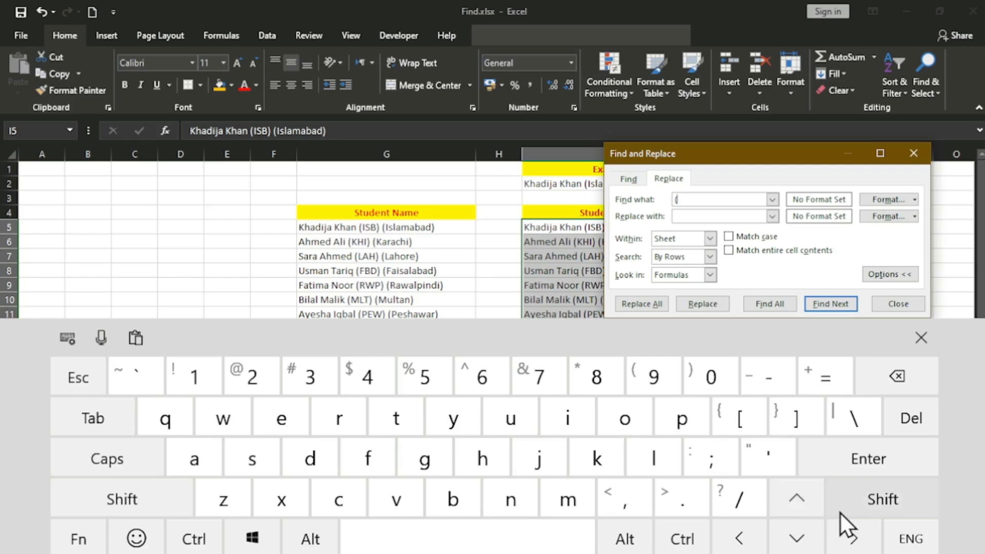
left_click(883, 495)
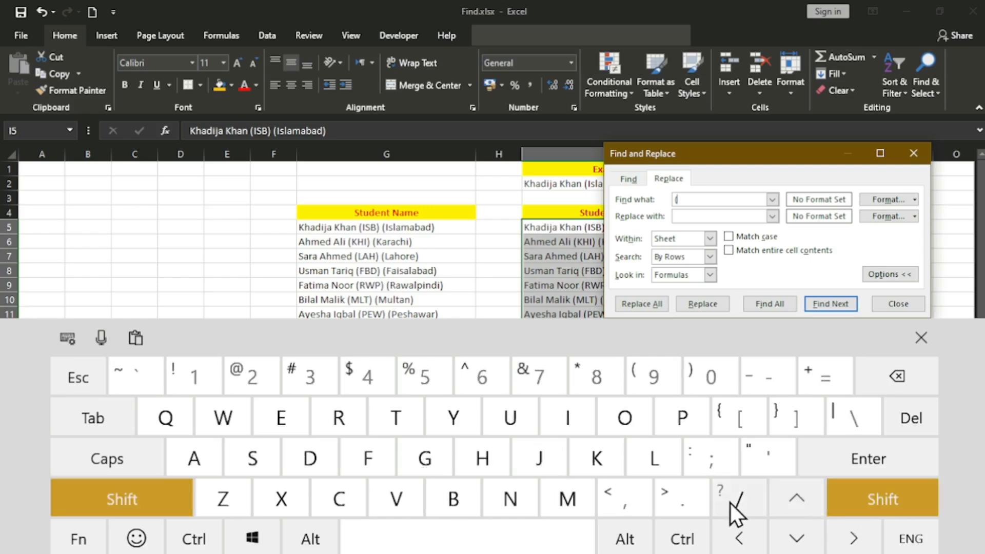
left_click(742, 503)
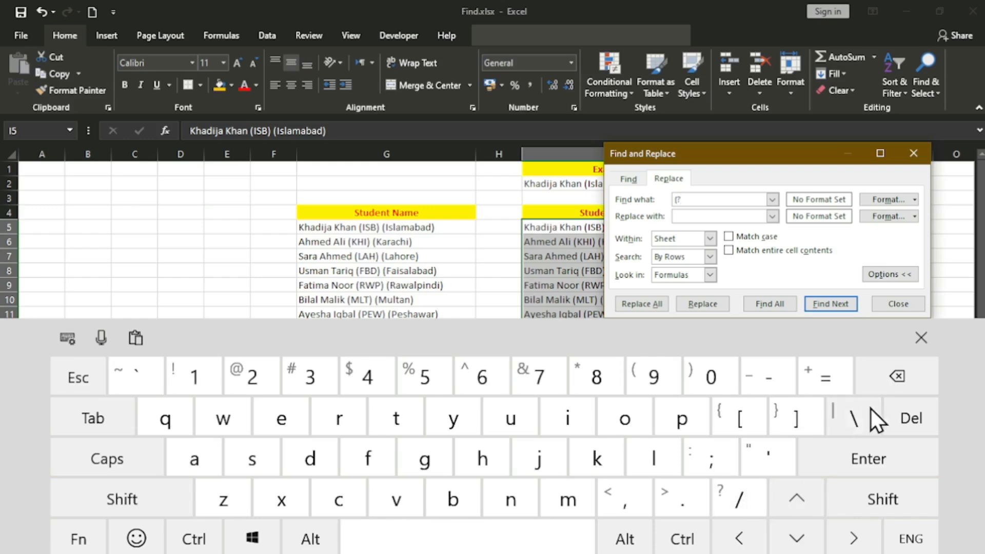
left_click(922, 338)
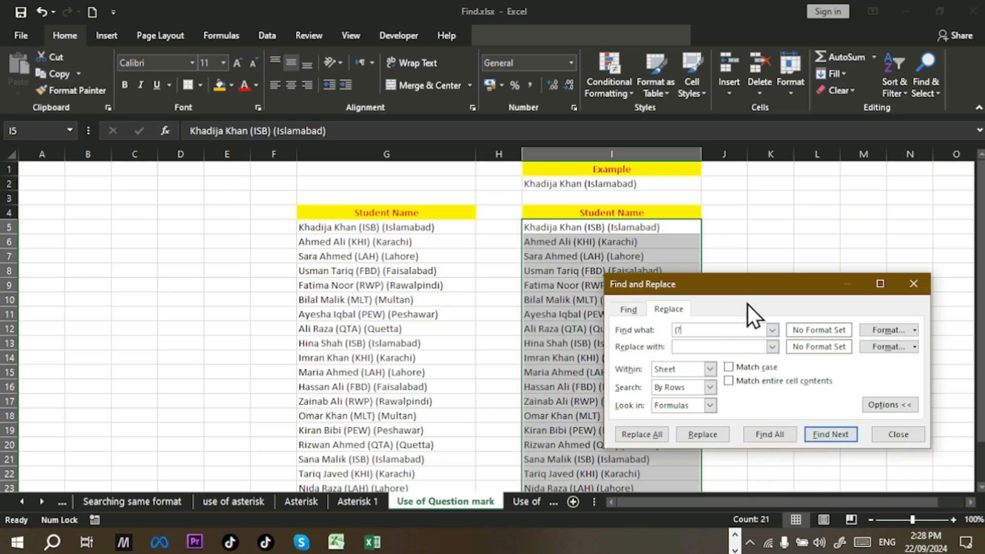
type("??)")
Step: Move the Find and Replace window clear of the Example cells and focus the empty Replace with box
left_click_drag(708, 286, 608, 184)
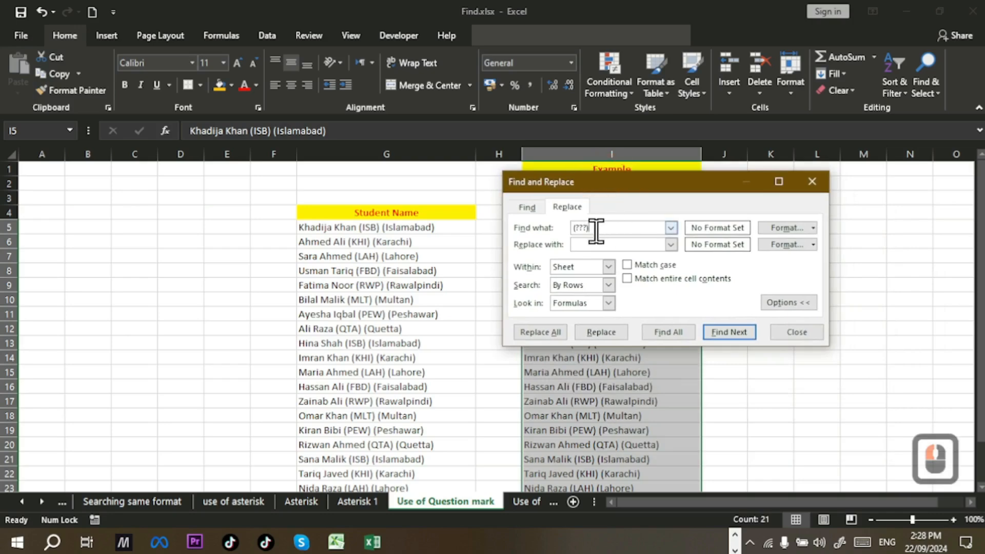
left_click_drag(650, 183, 348, 279)
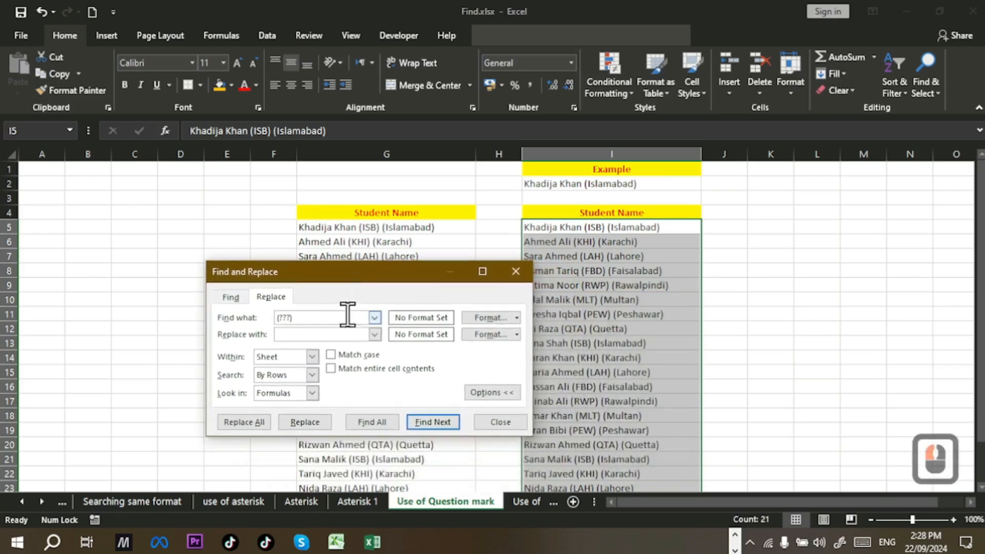
left_click(309, 335)
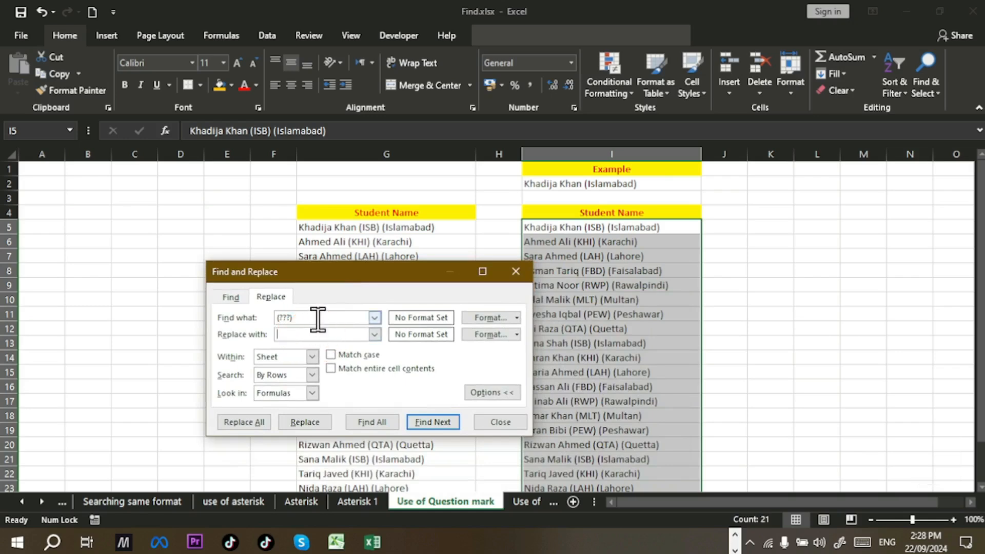
Step: Replace every (???) match with nothing, 21 replacements, and close Find and Replace
left_click(314, 318)
left_click(314, 334)
left_click(248, 429)
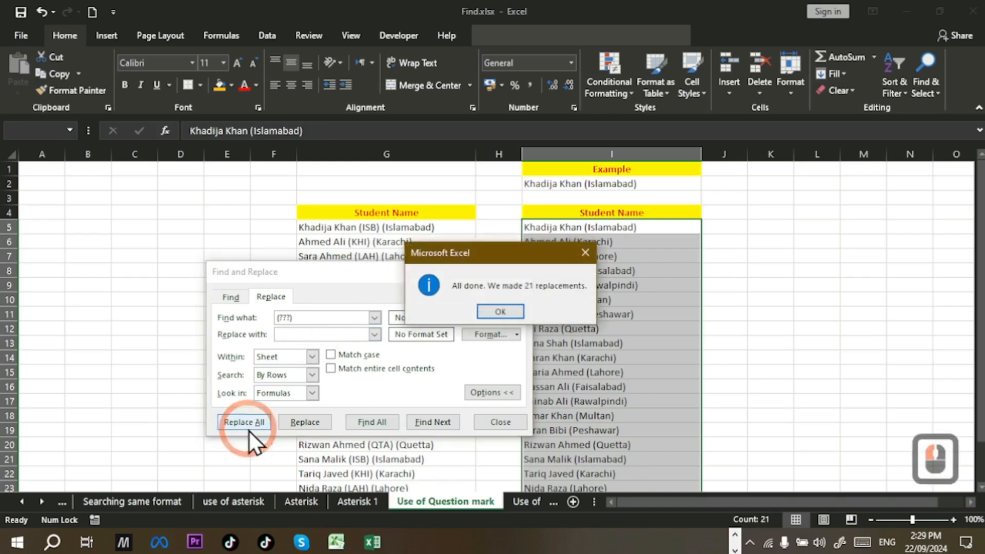
left_click(482, 310)
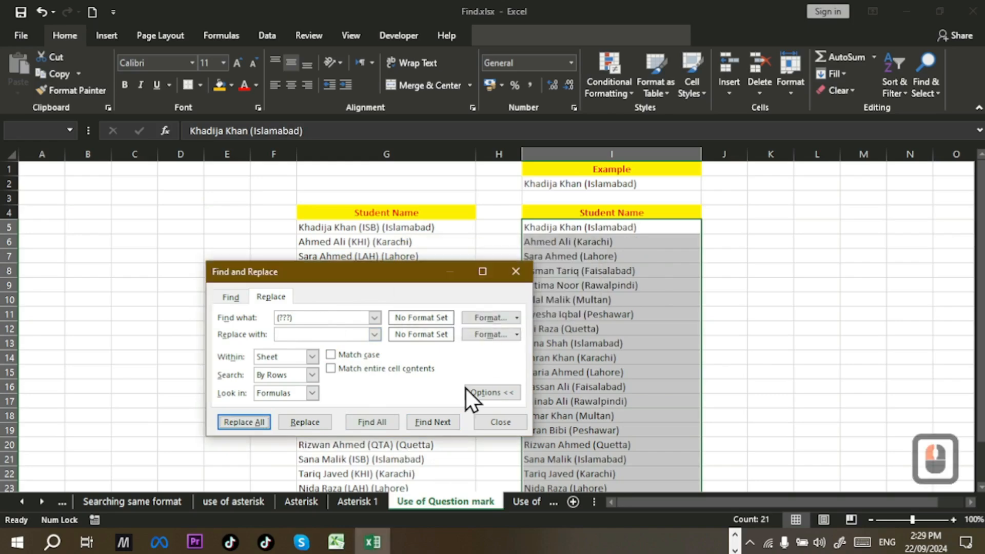
left_click(500, 421)
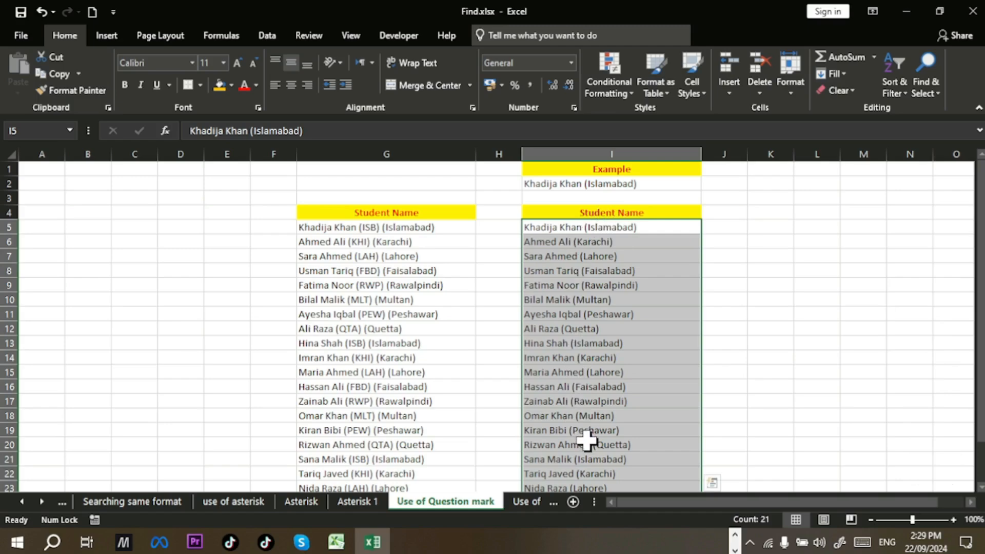
scroll(587, 440, "down", 2)
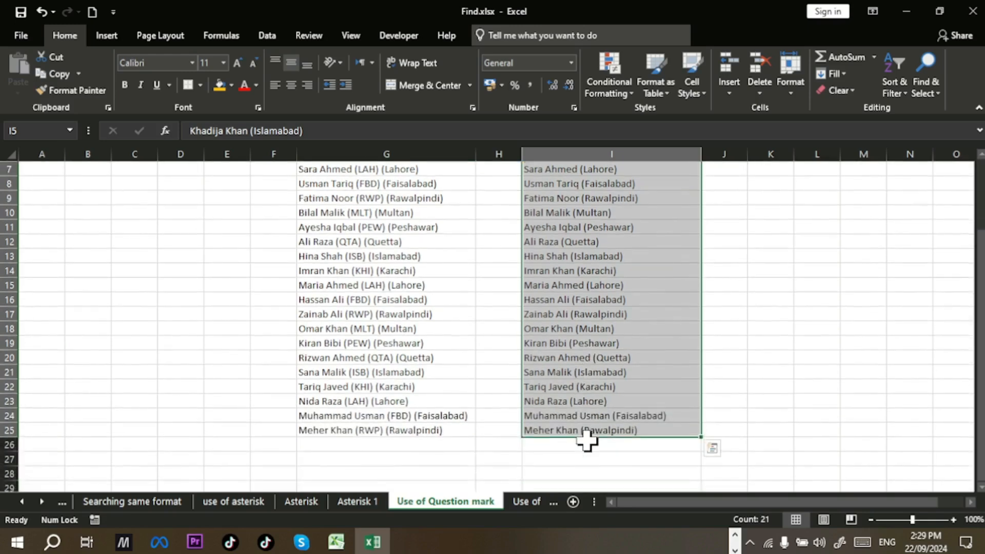
scroll(586, 440, "up", 2)
scroll(586, 440, "up", 1)
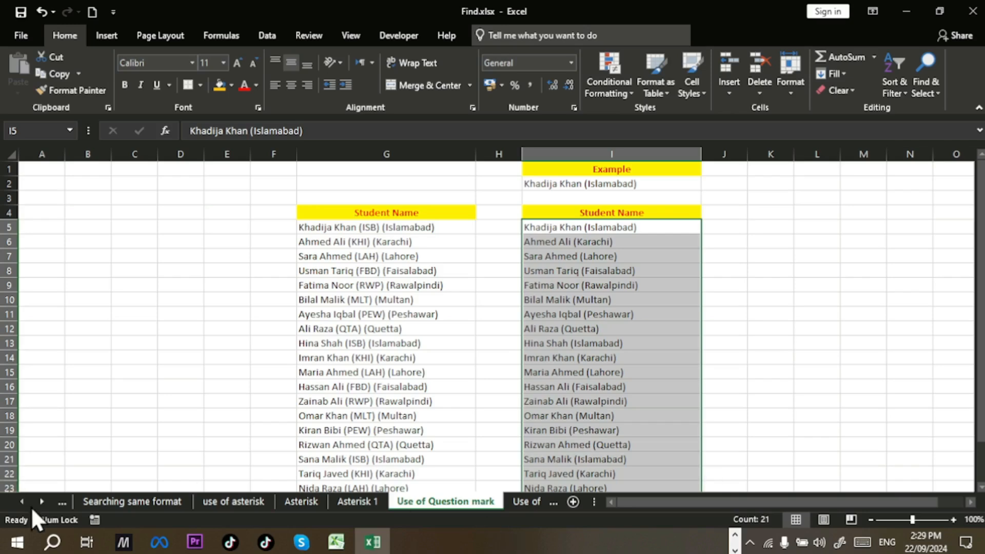
left_click(42, 501)
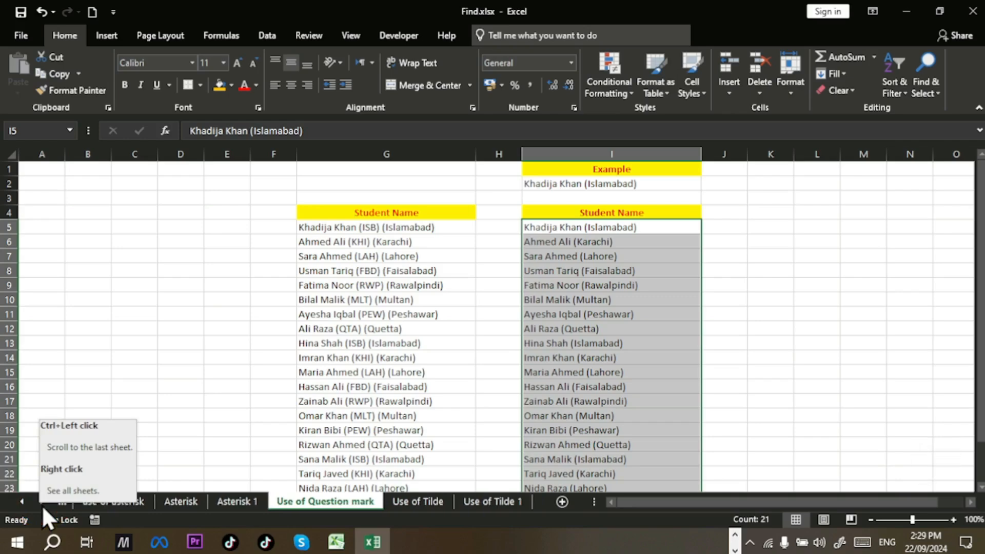
Step: Switch to the Use of Tilde sheet and select the Student Name list F4:F25
left_click(410, 502)
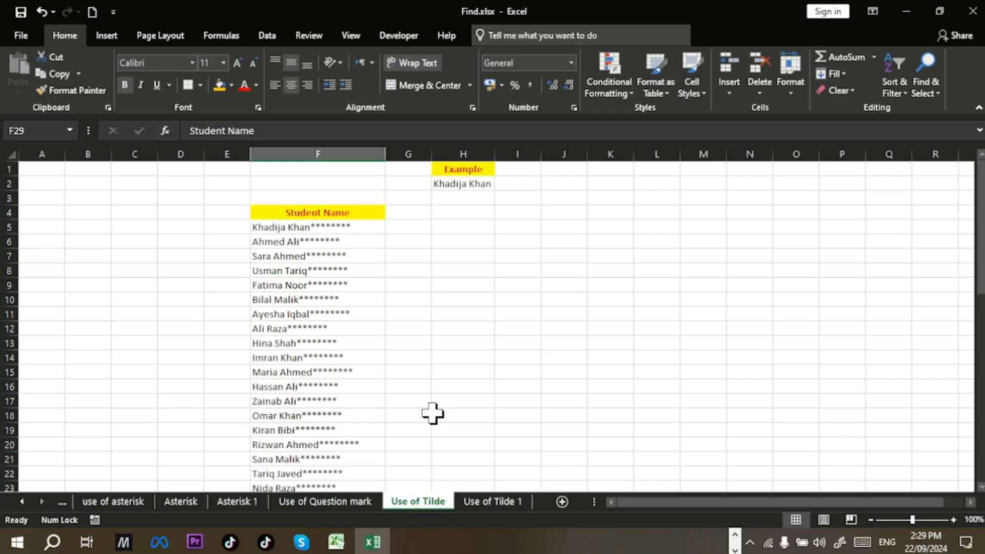
scroll(432, 413, "down", 1)
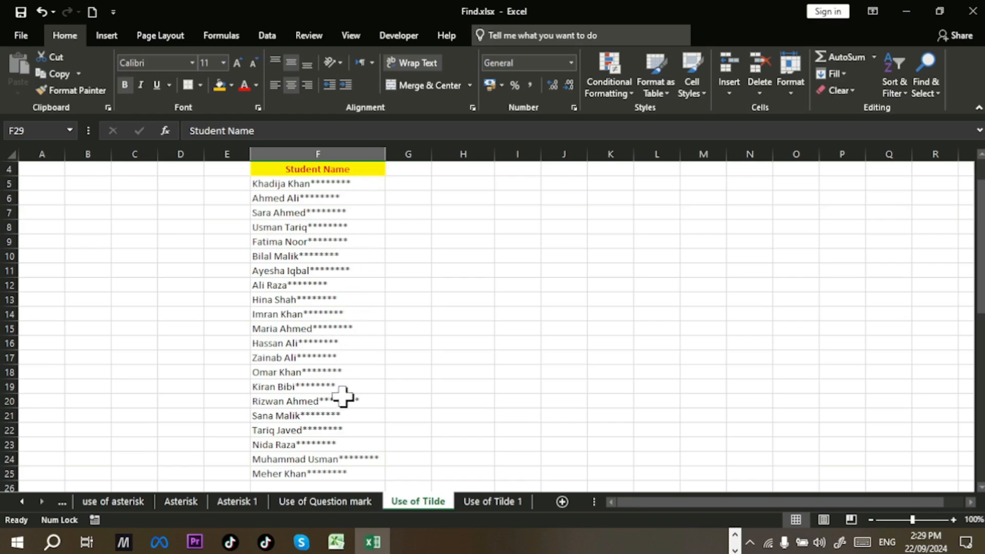
scroll(341, 464, "up", 1)
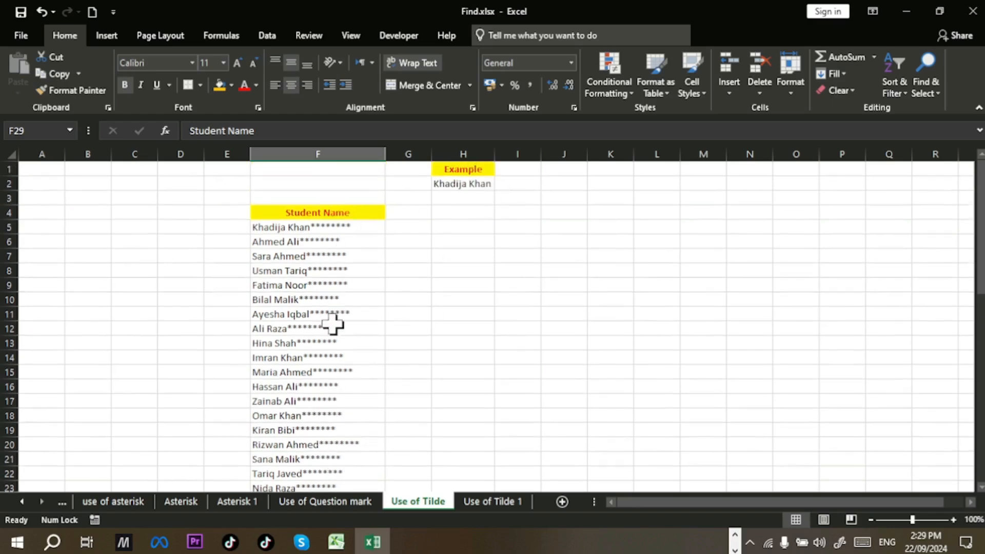
left_click_drag(367, 213, 362, 451)
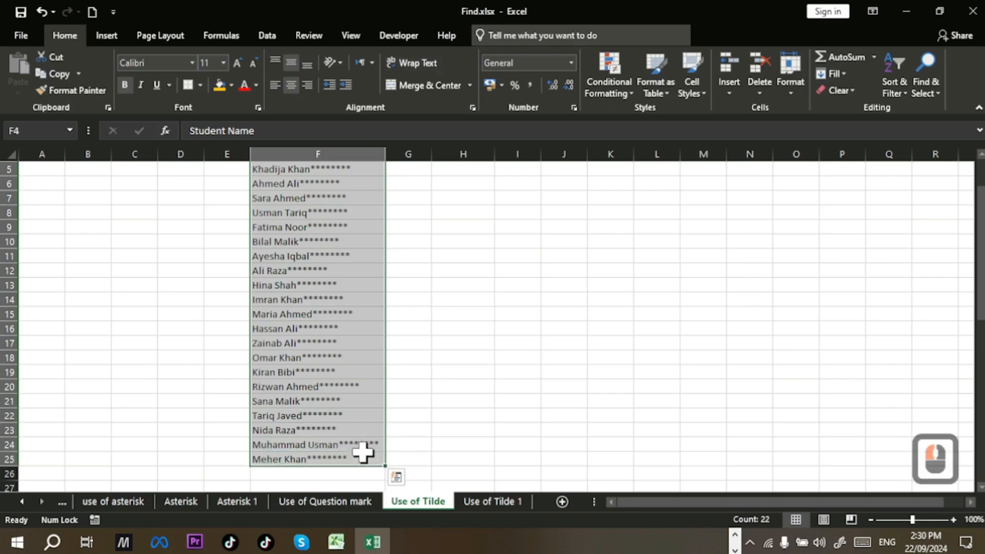
Step: Copy the Student Name list to H4, autofit column H, and select the names H5:H25
key("ctrl+c")
scroll(468, 385, "up", 2)
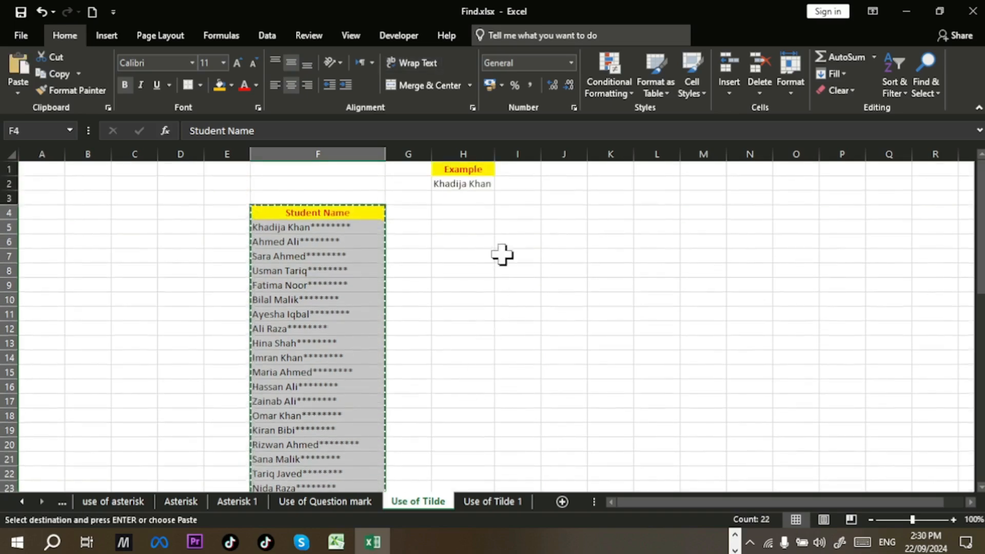
left_click(463, 211)
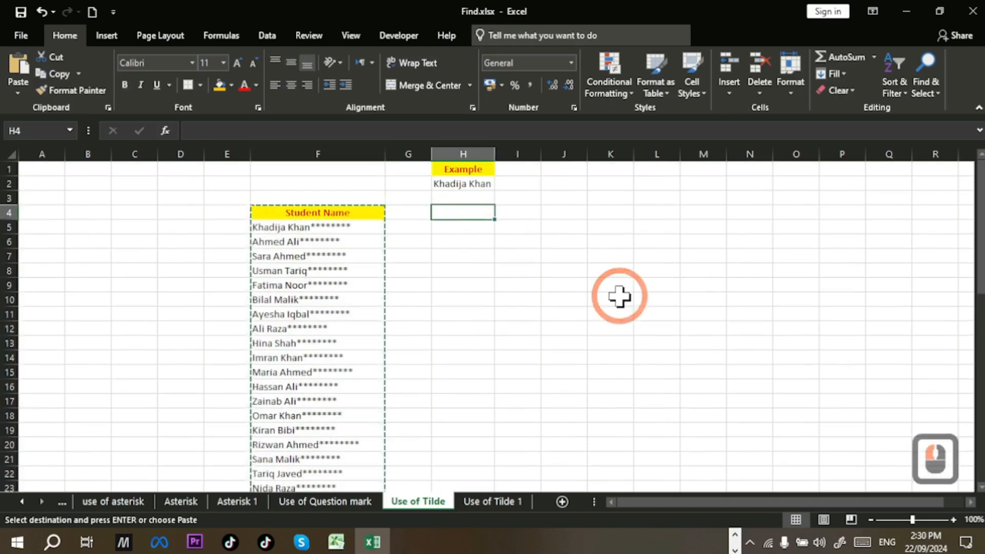
key("ctrl+v")
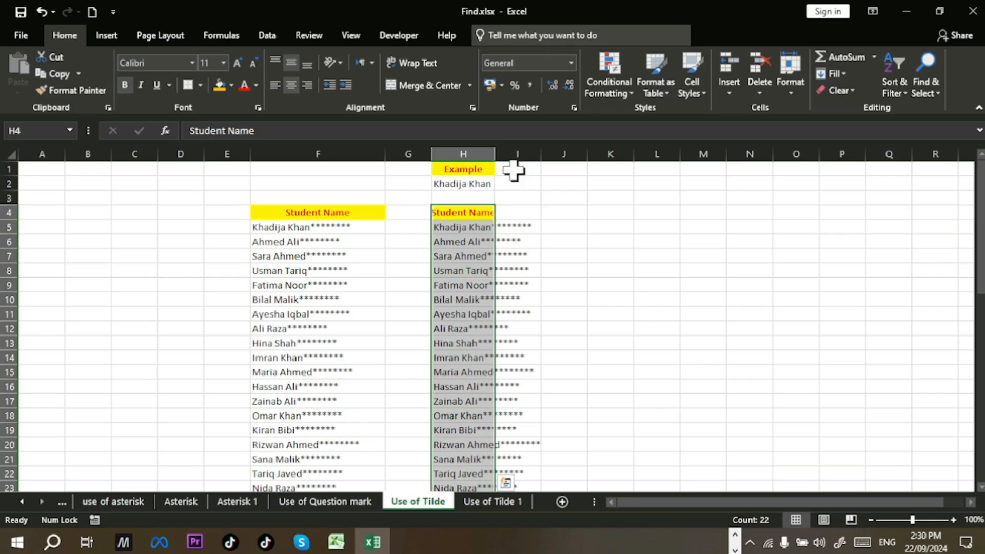
double_click(492, 153)
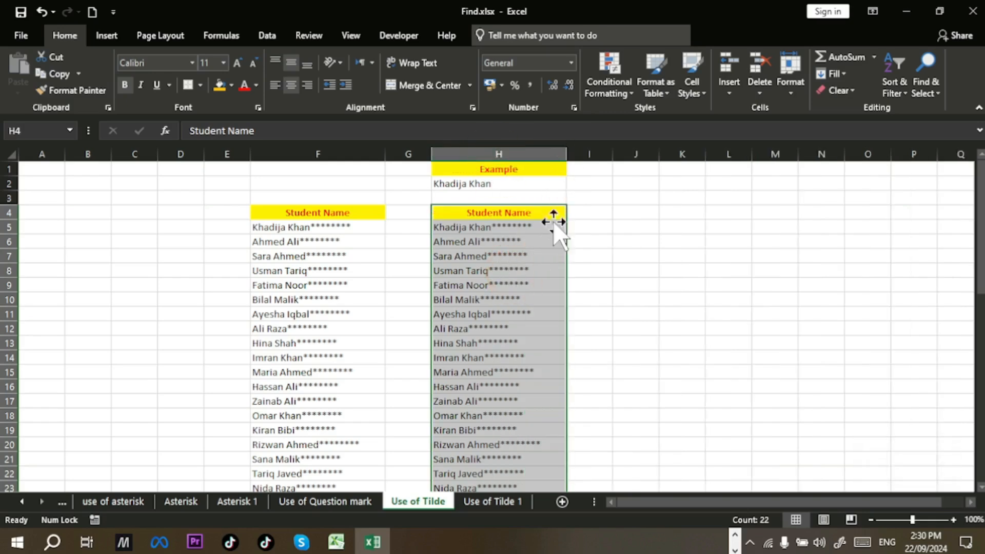
left_click(537, 285)
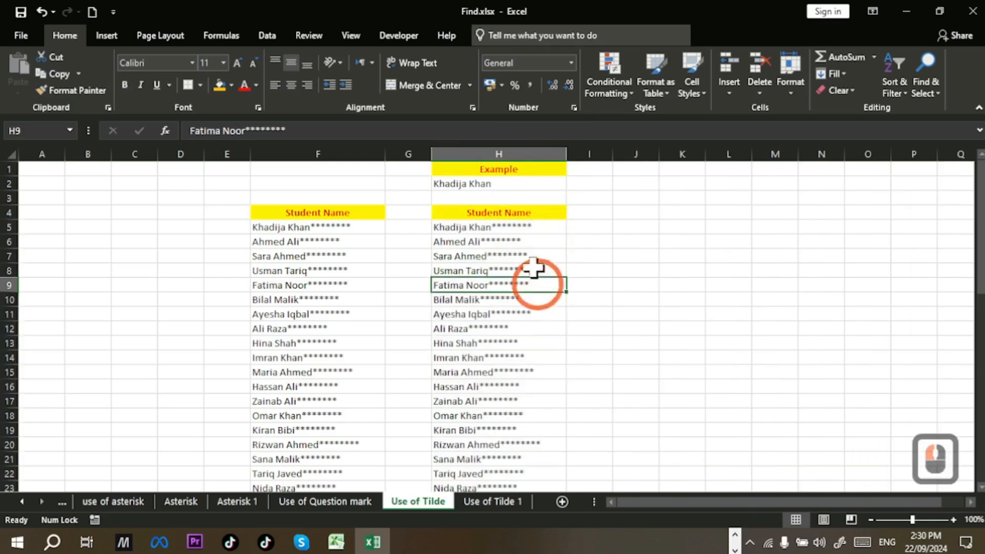
left_click_drag(523, 227, 525, 465)
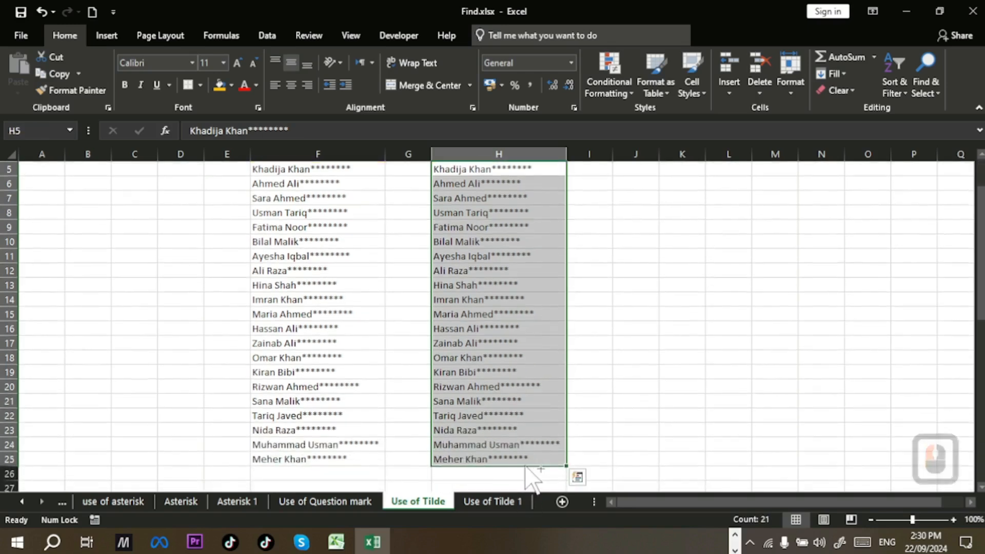
key("ctrl+h")
left_click_drag(402, 281, 773, 229)
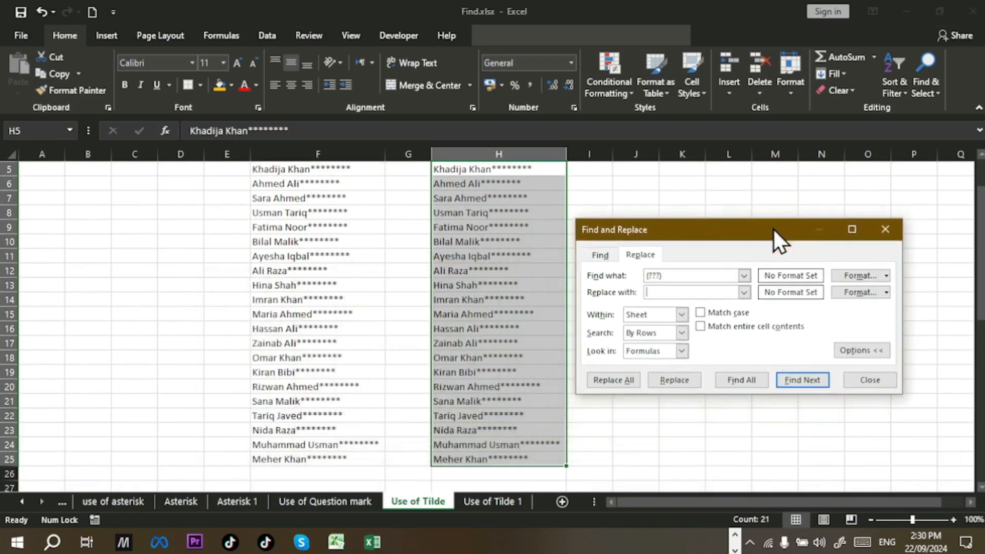
double_click(708, 275)
key("ctrl+a")
key("BackSpace")
type("*")
left_click(620, 382)
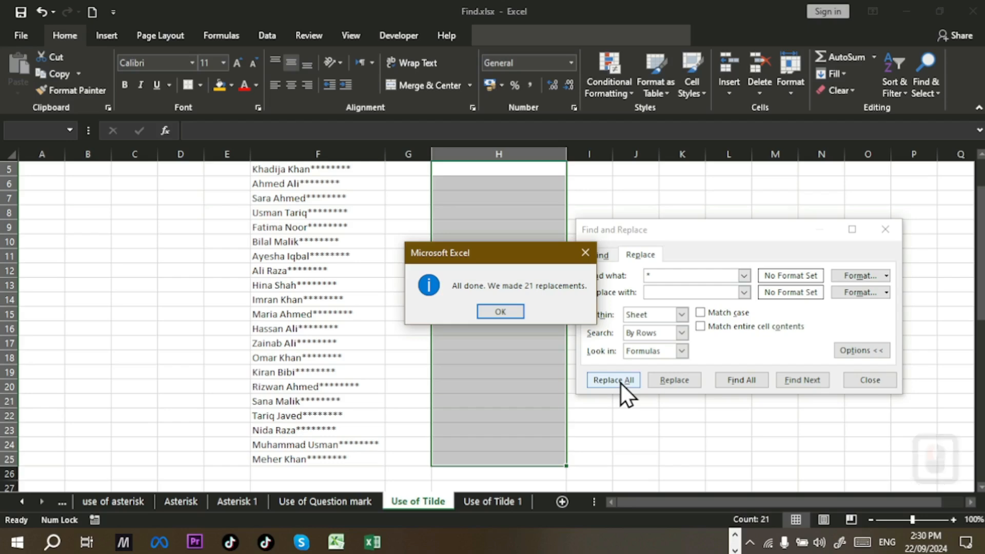
left_click(490, 310)
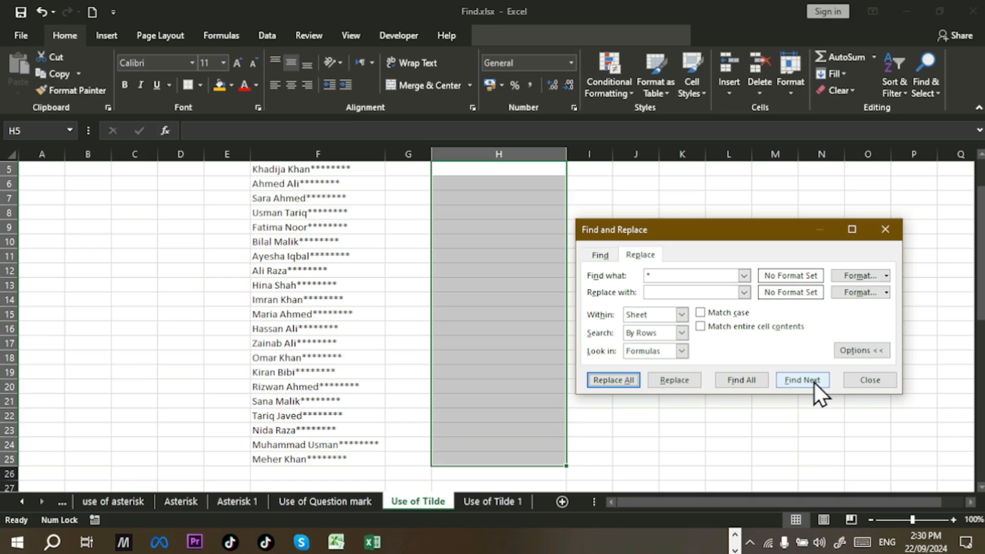
left_click(878, 379)
key("ctrl+z")
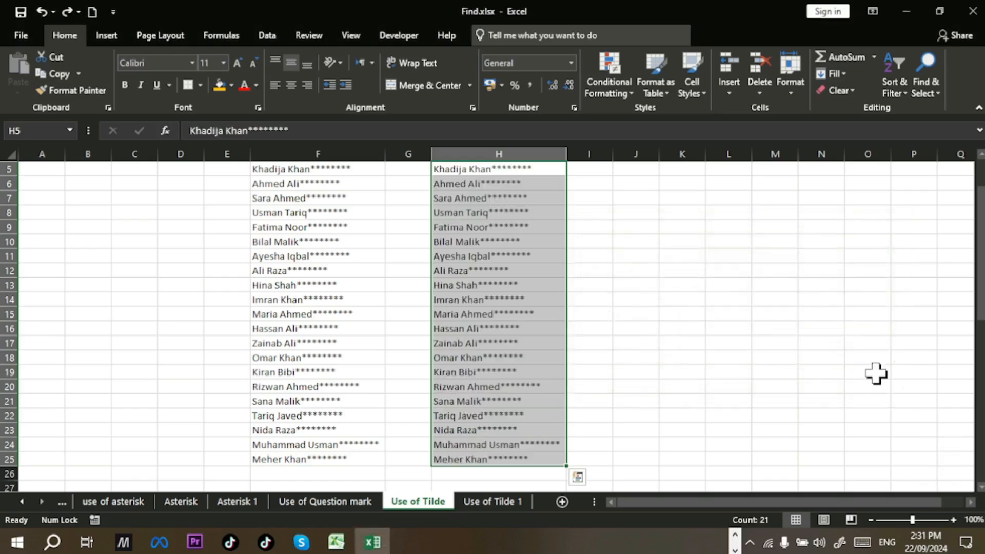
key("ctrl+h")
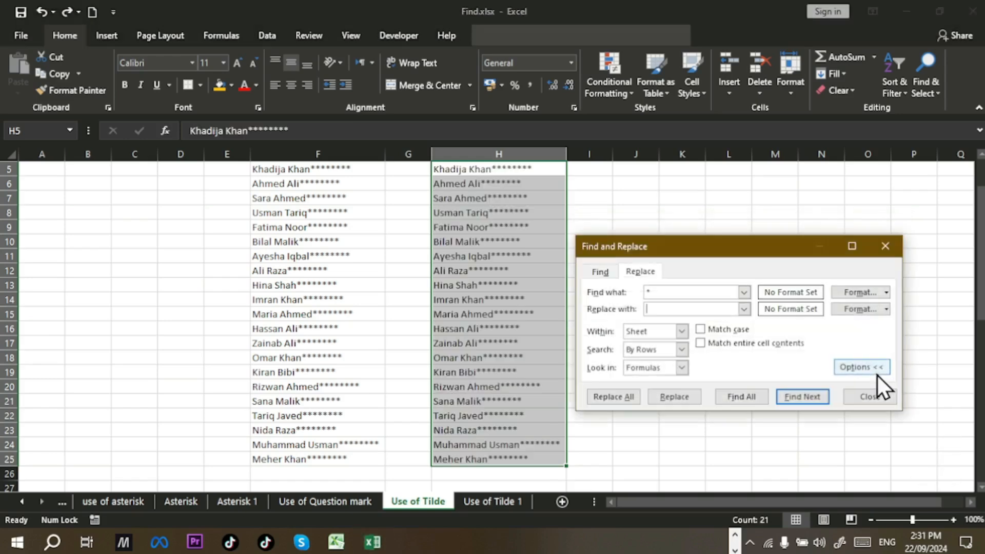
Step: Change Find what to ~* so only literal asterisks match, leaving the replacement empty
left_click(668, 288)
key("BackSpace")
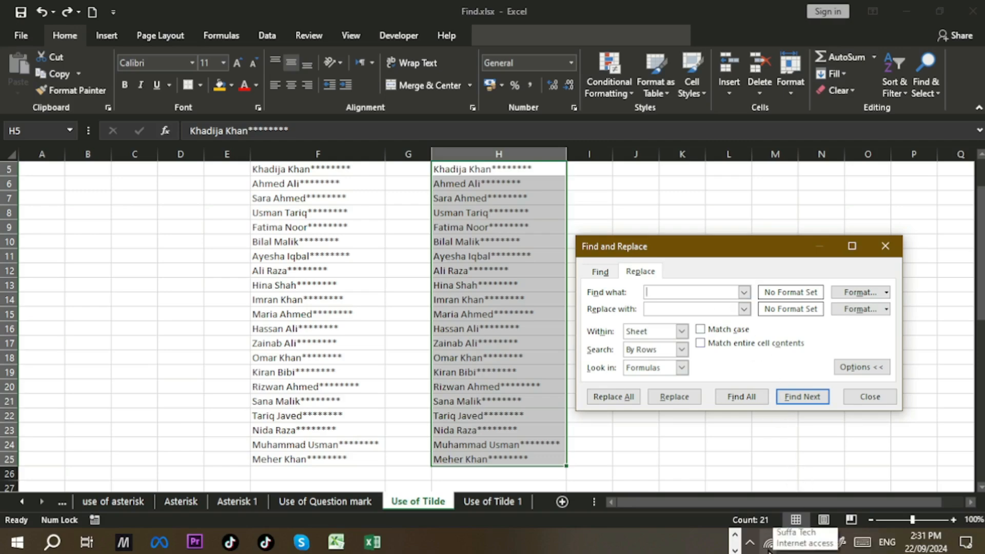
left_click(870, 542)
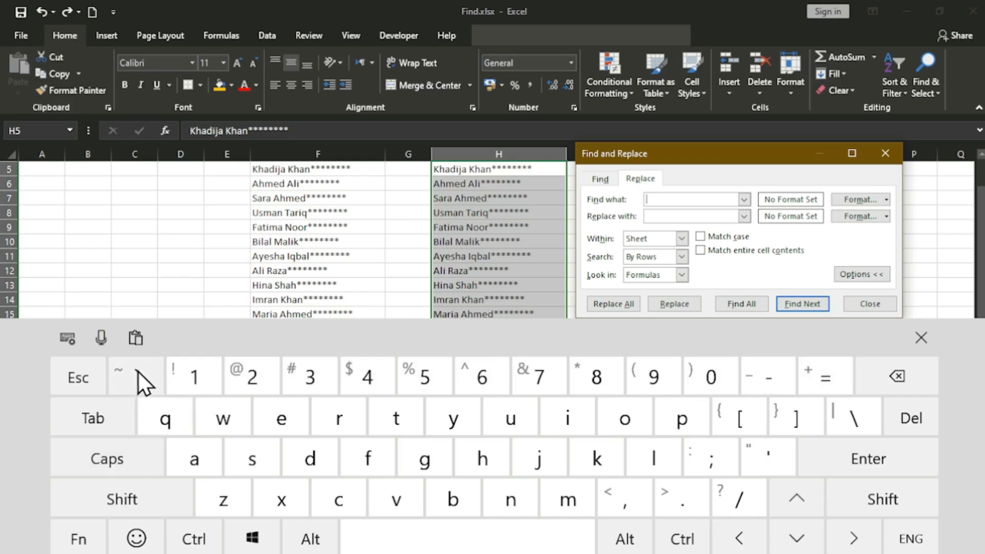
left_click(103, 509)
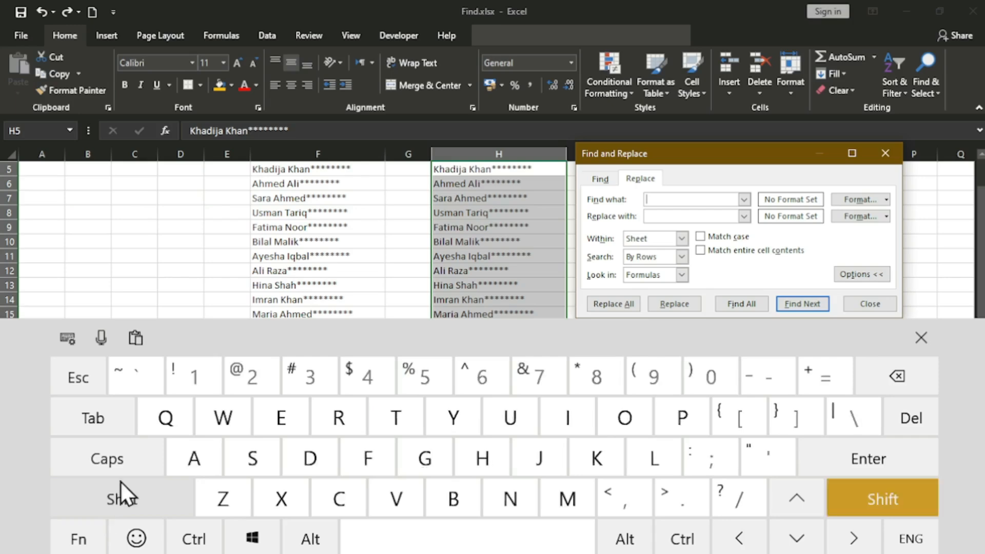
left_click(137, 375)
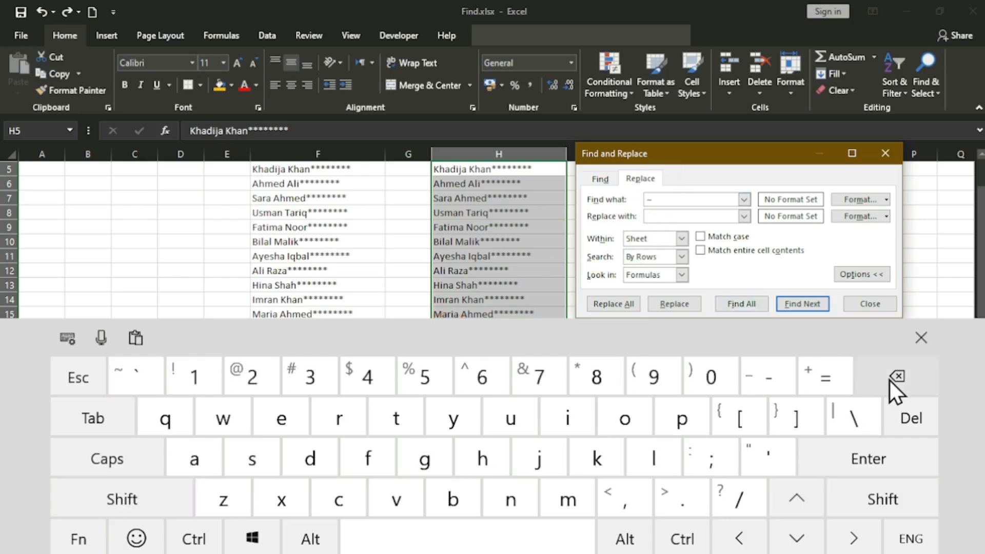
left_click(919, 336)
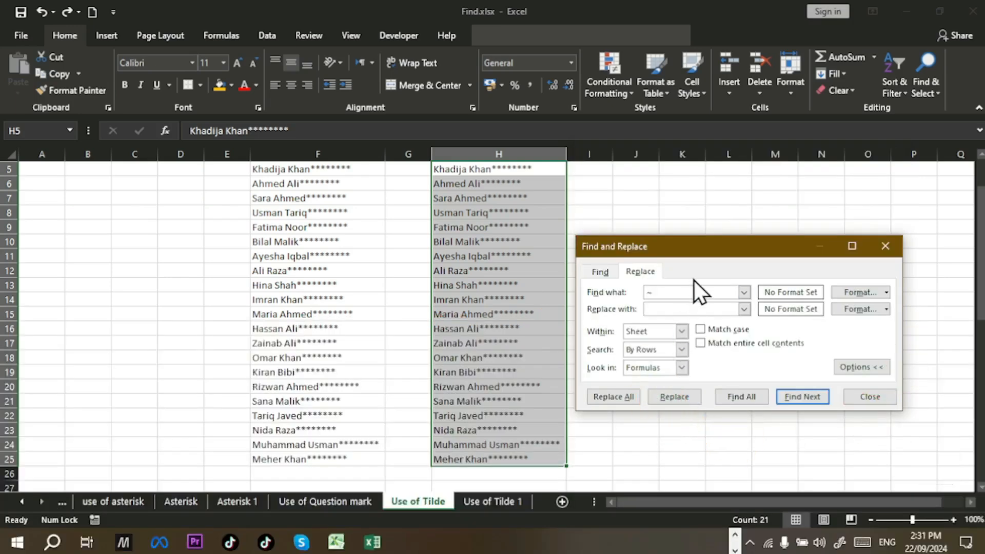
type("*")
Step: Replace all literal asterisks with nothing (168 replacements), close the dialog, and inspect H5
left_click(687, 308)
left_click(610, 398)
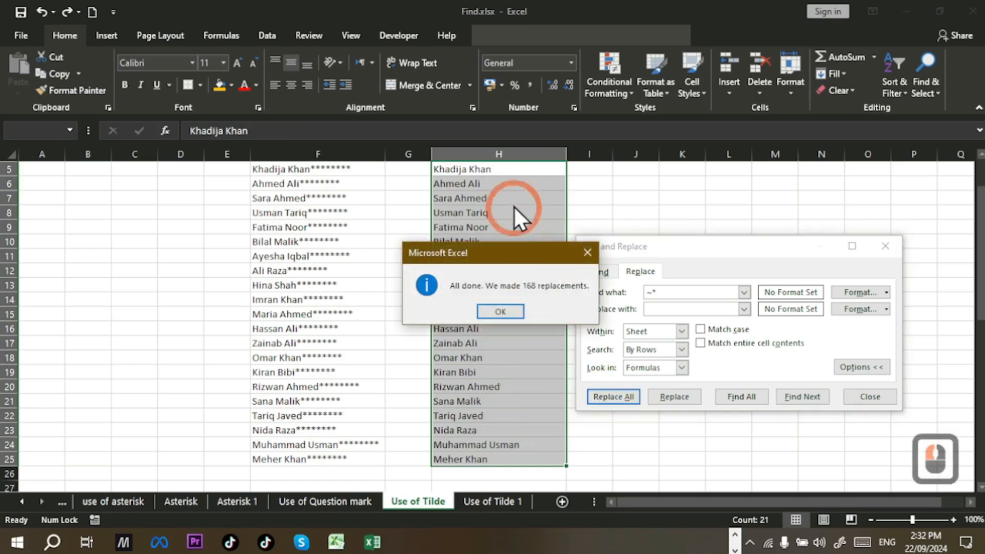
left_click(509, 311)
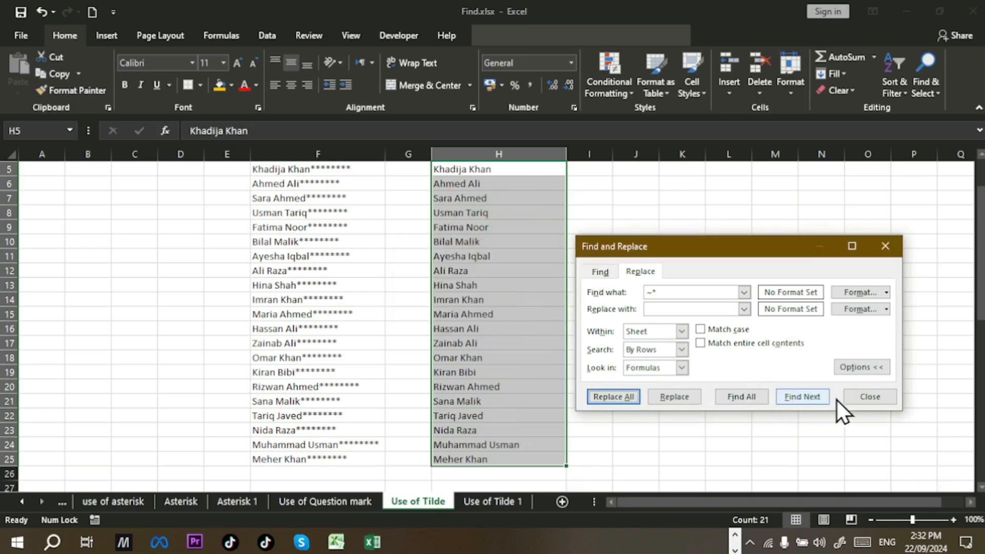
left_click(853, 399)
scroll(521, 348, "up", 2)
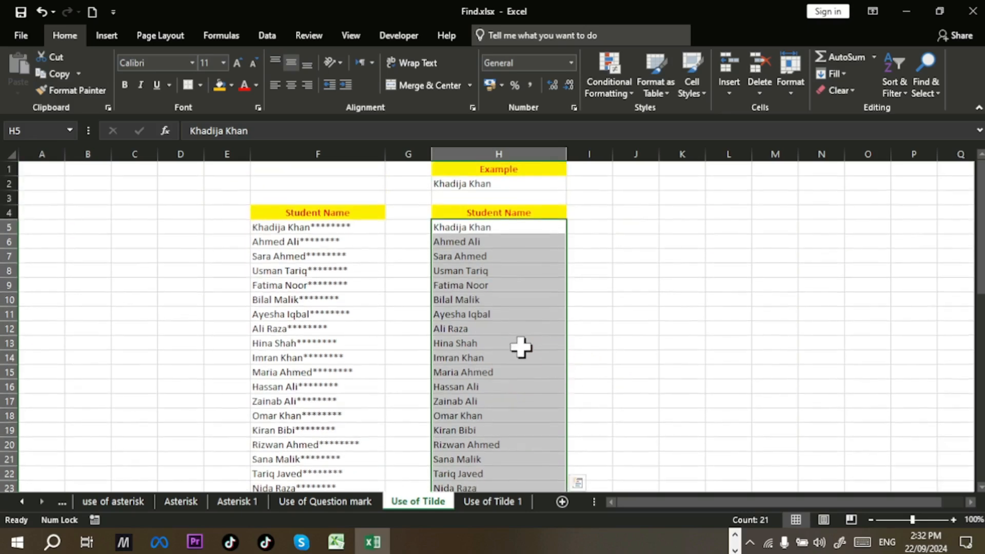
left_click(521, 232)
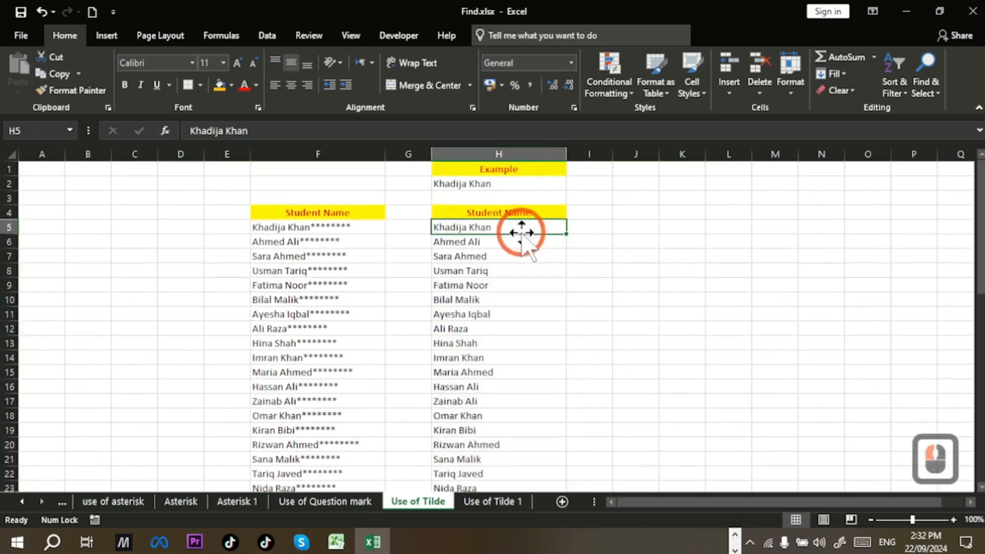
double_click(521, 232)
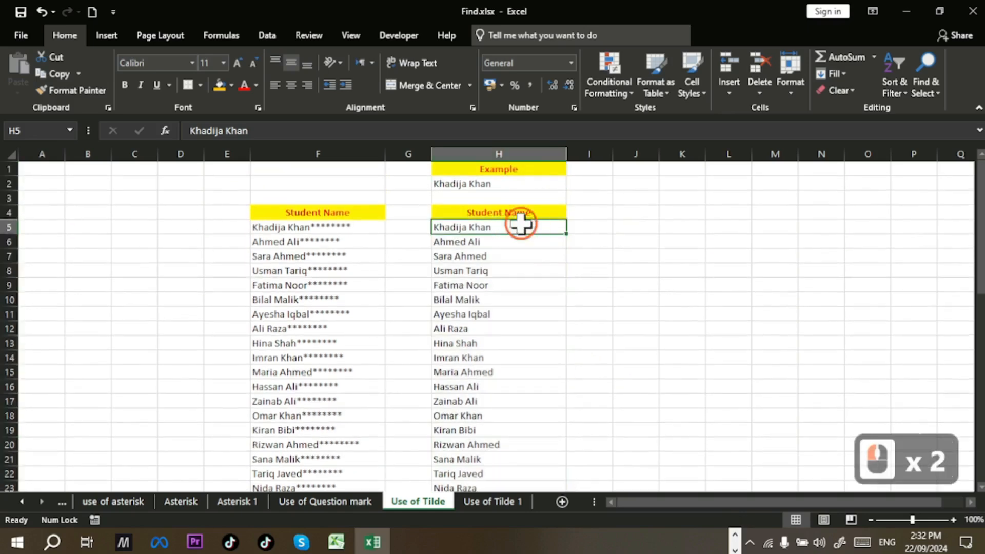
Step: Copy the question-mark-suffixed Student Name list F29:F50
left_click(631, 274)
scroll(525, 266, "down", 5)
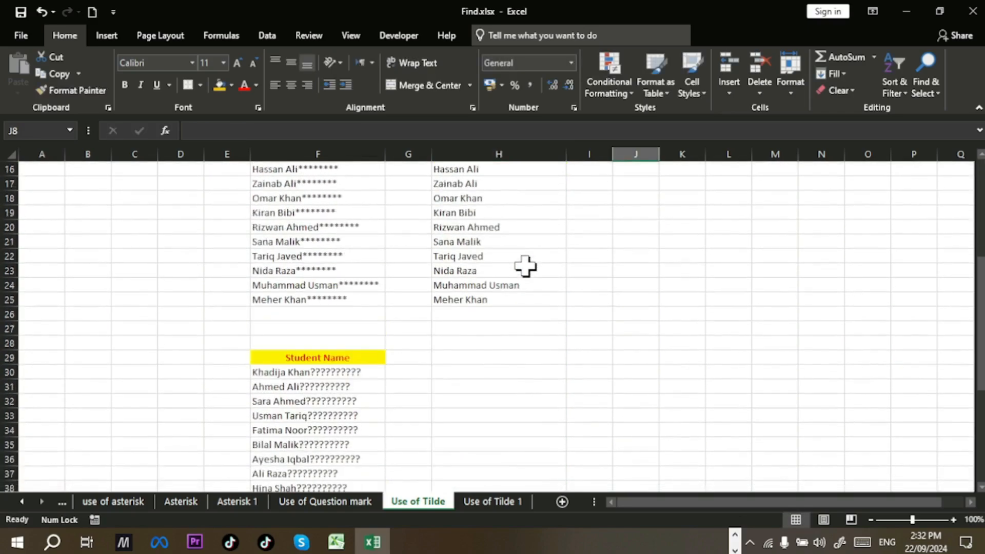
scroll(525, 266, "down", 4)
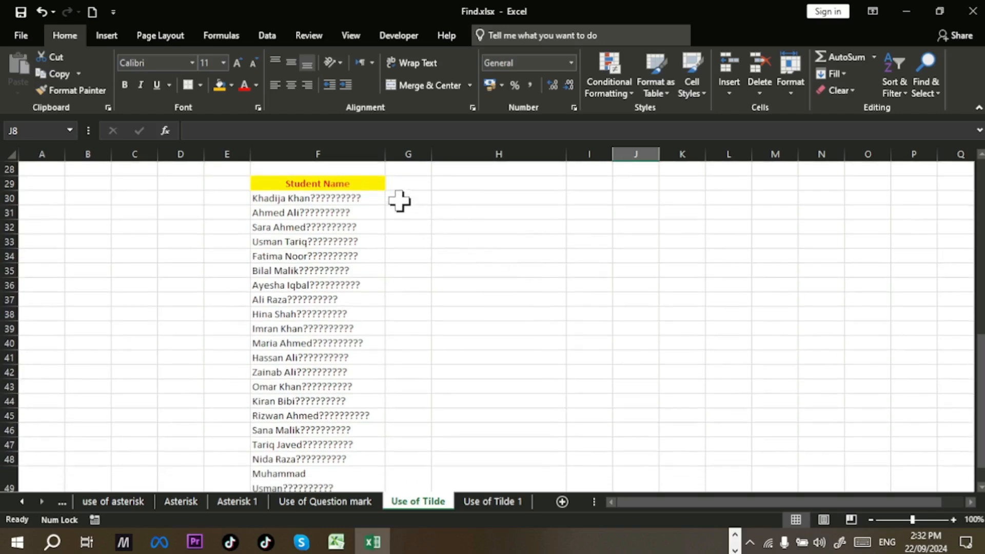
left_click_drag(378, 185, 348, 448)
key("ctrl+c")
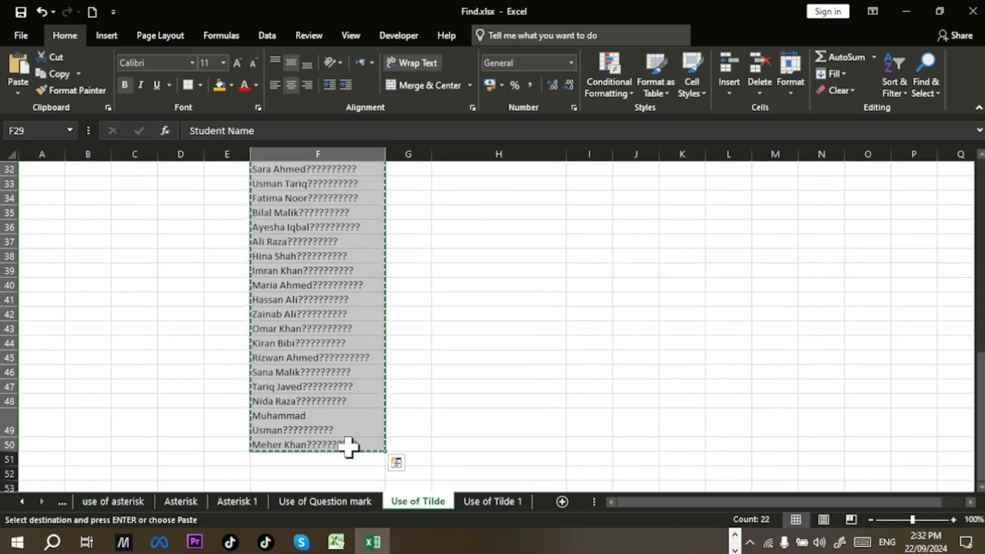
Step: Paste the list at H29 and select the pasted names H30:H50
scroll(354, 441, "up", 2)
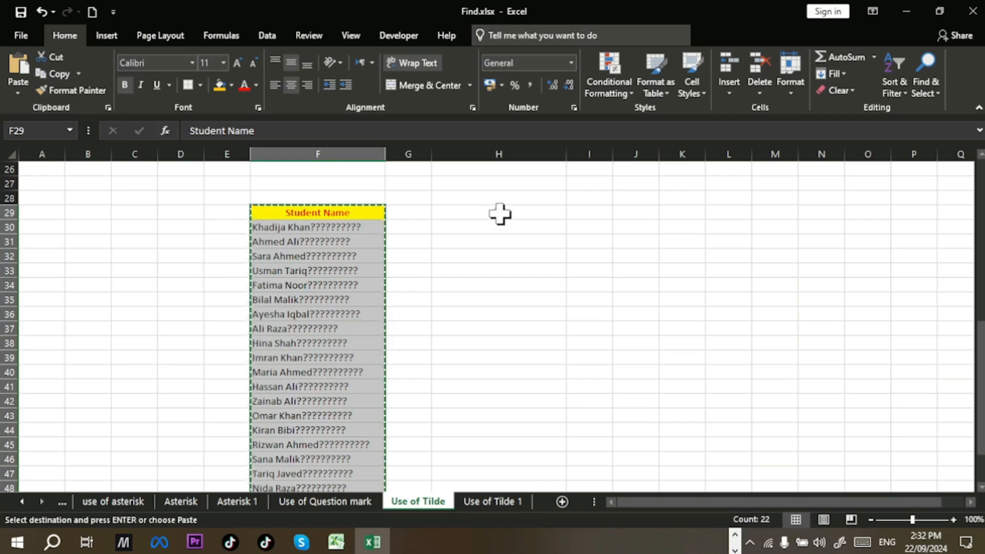
left_click(499, 213)
key("Return")
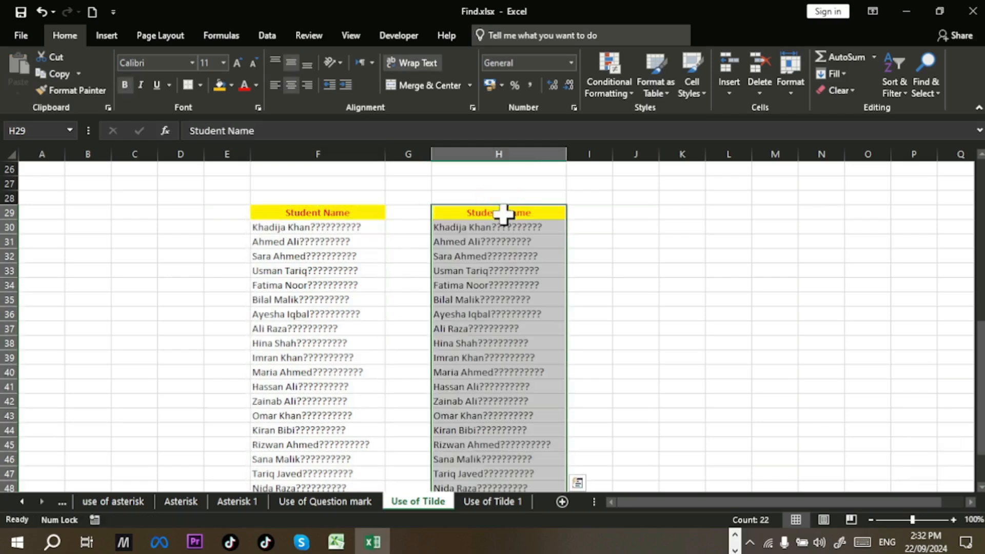
left_click(491, 229)
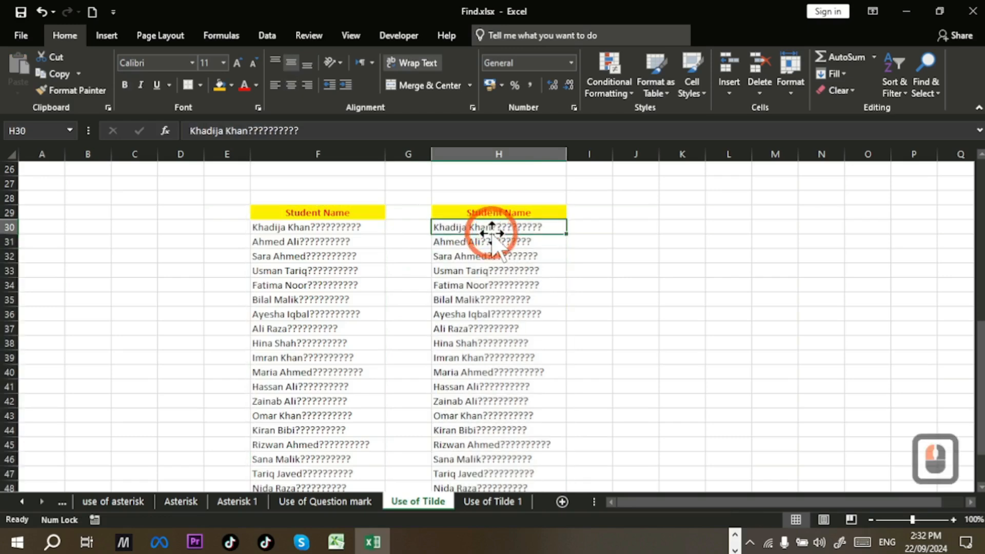
double_click(492, 229)
left_click_drag(493, 228, 532, 464)
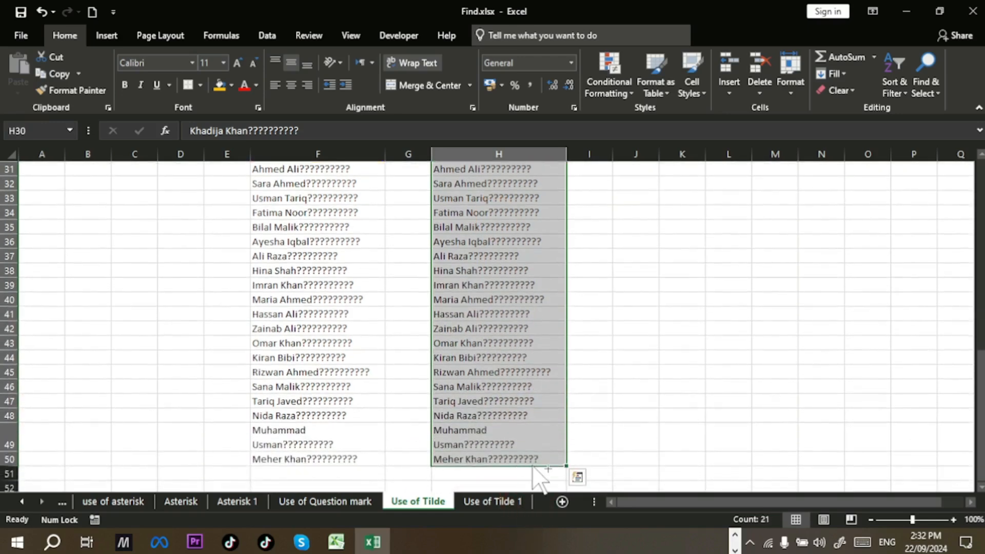
key("ctrl+h")
Step: Replace a lone ? with nothing, blanking H30:H50 after 429 replacements
left_click(664, 308)
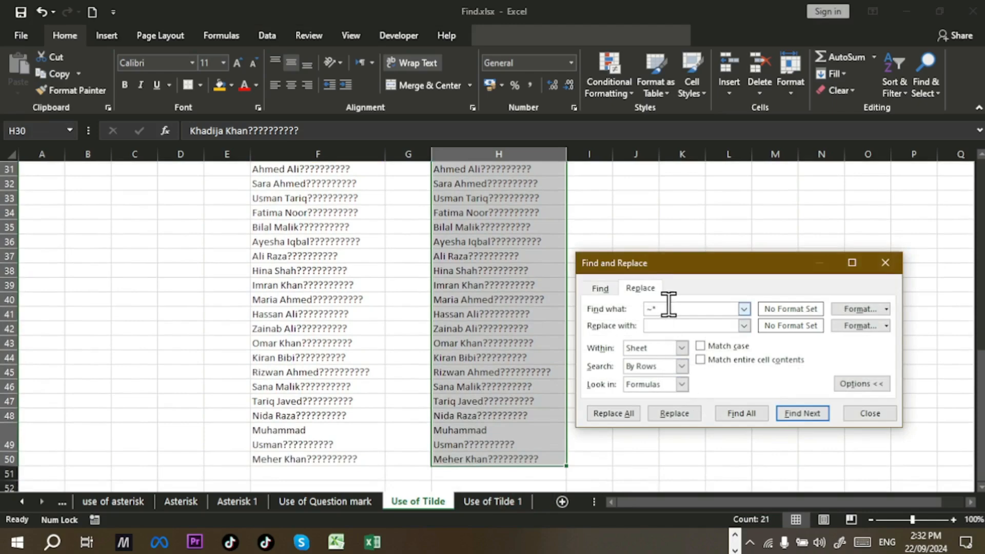
key("BackSpace")
left_click(605, 419)
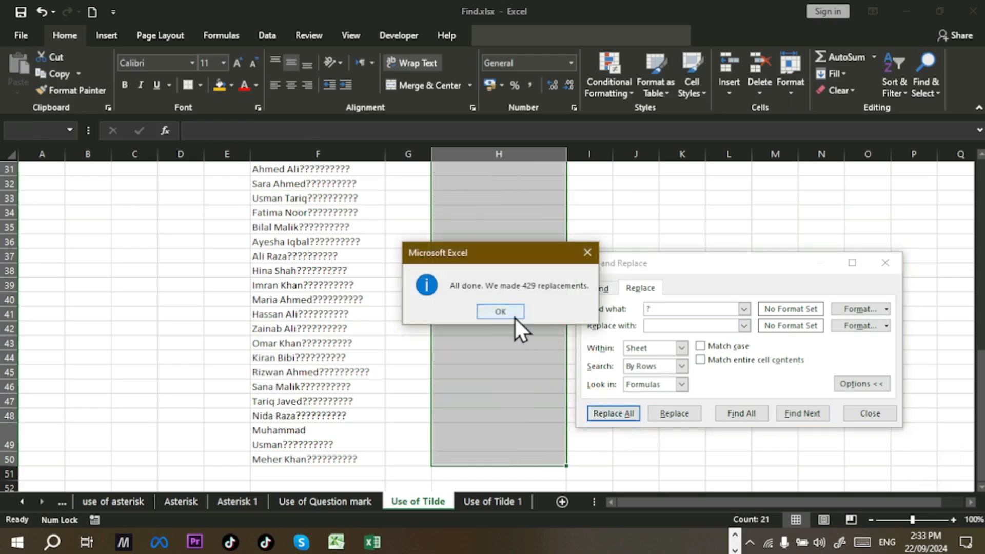
left_click(513, 314)
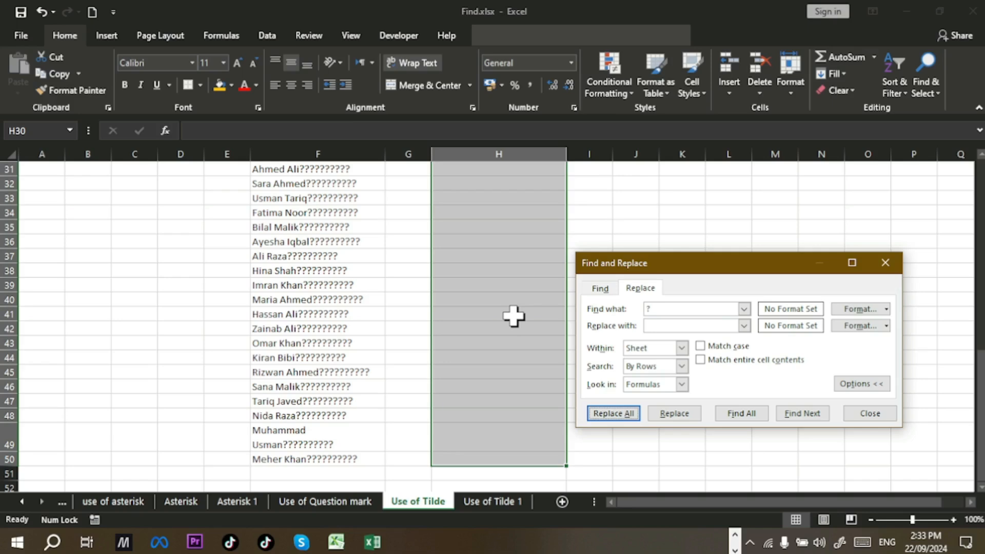
left_click(871, 414)
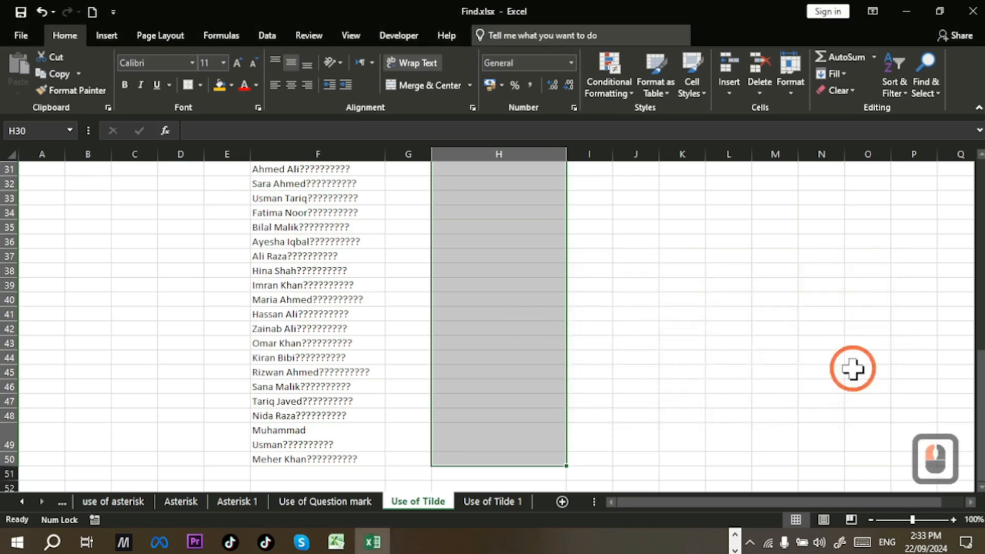
Step: Undo the blanking, then replace ~? with nothing to strip 210 literal question marks
key("ctrl+z")
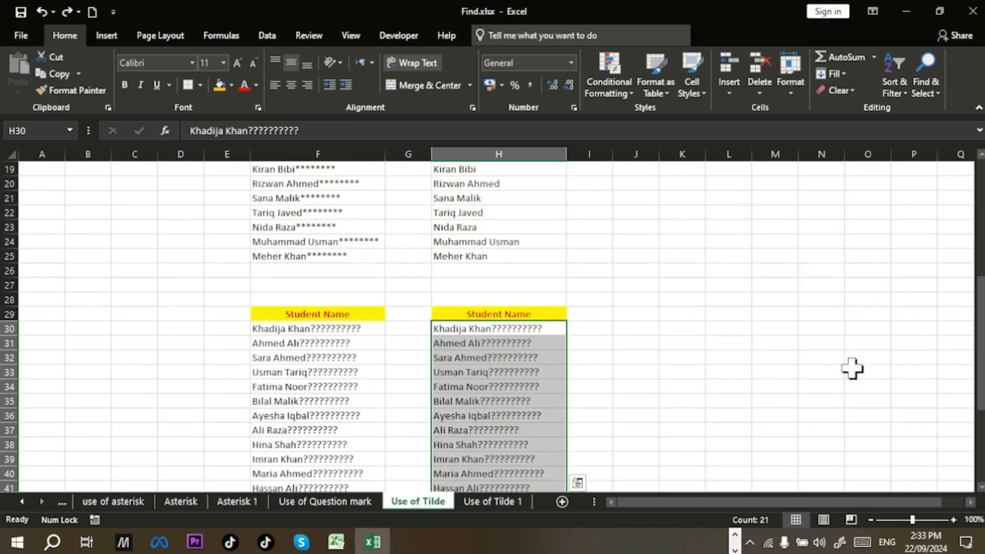
key("ctrl+h")
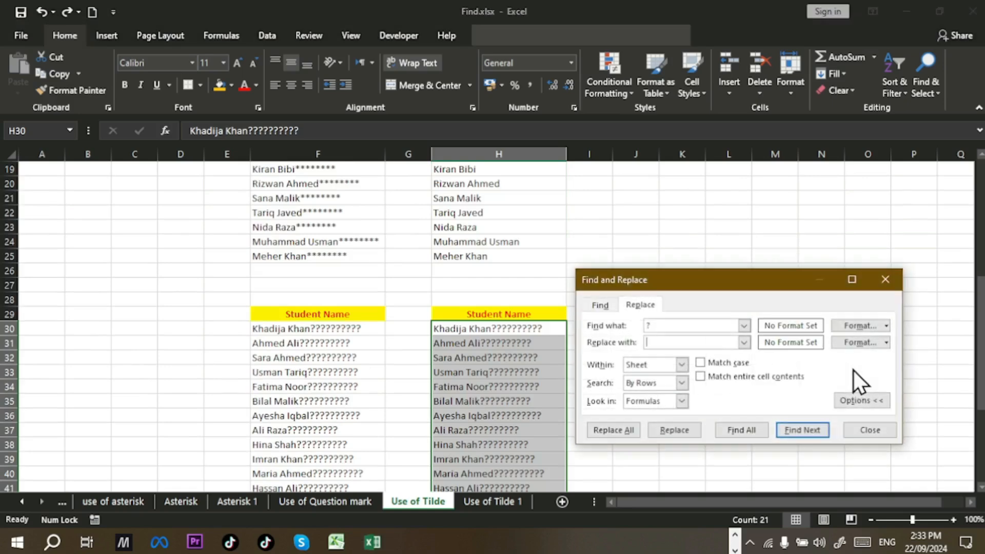
double_click(647, 325)
type("~")
left_click(630, 439)
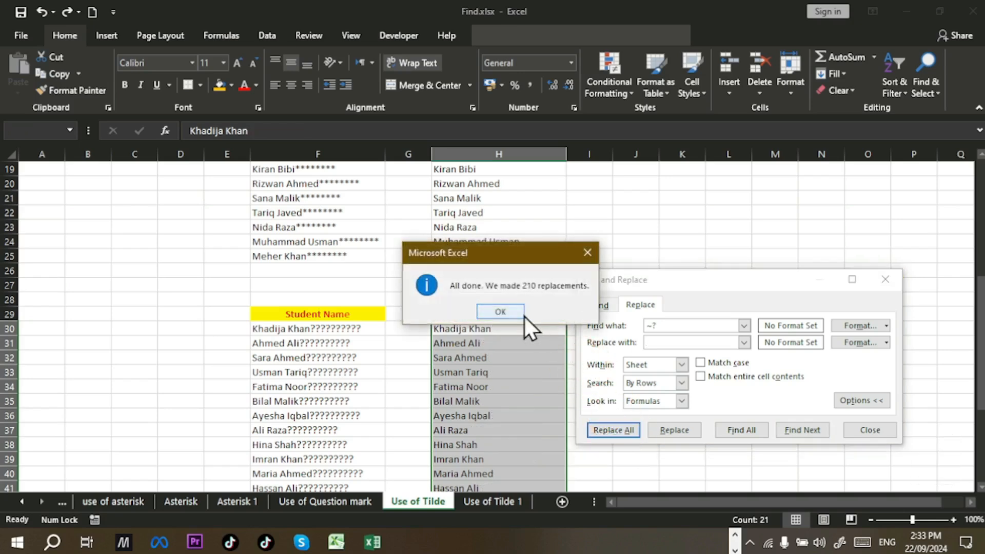
left_click(500, 312)
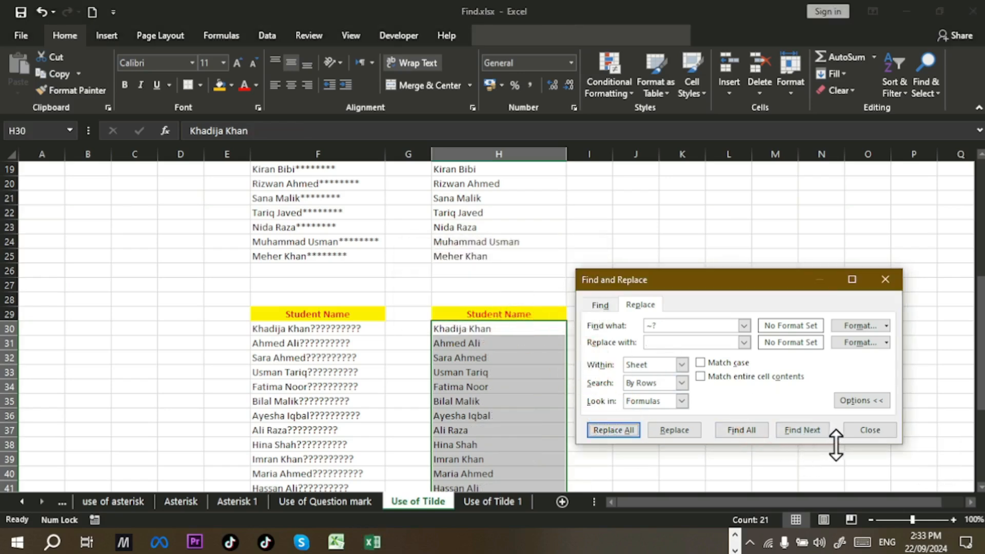
left_click(870, 430)
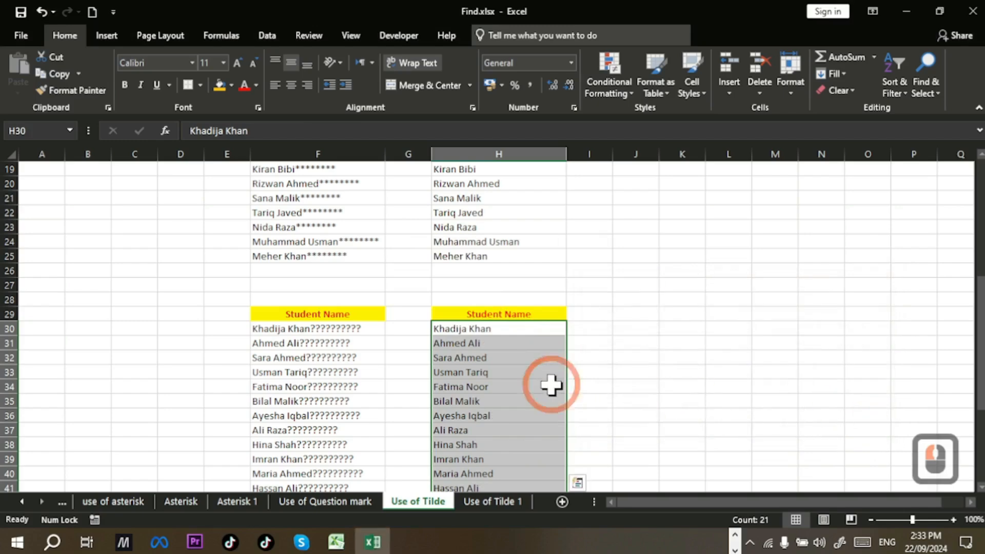
scroll(549, 387, "down", 3)
scroll(550, 385, "down", 2)
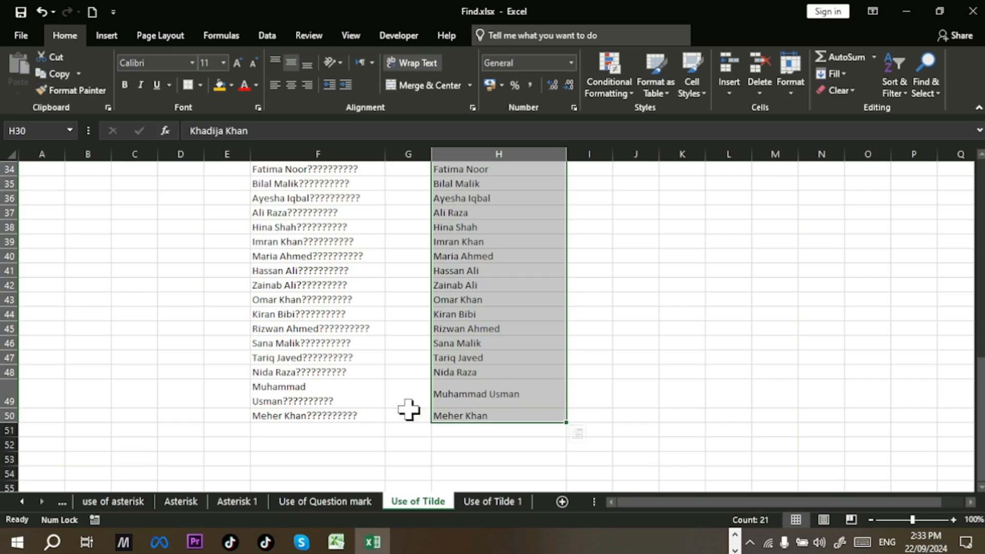
left_click(352, 399)
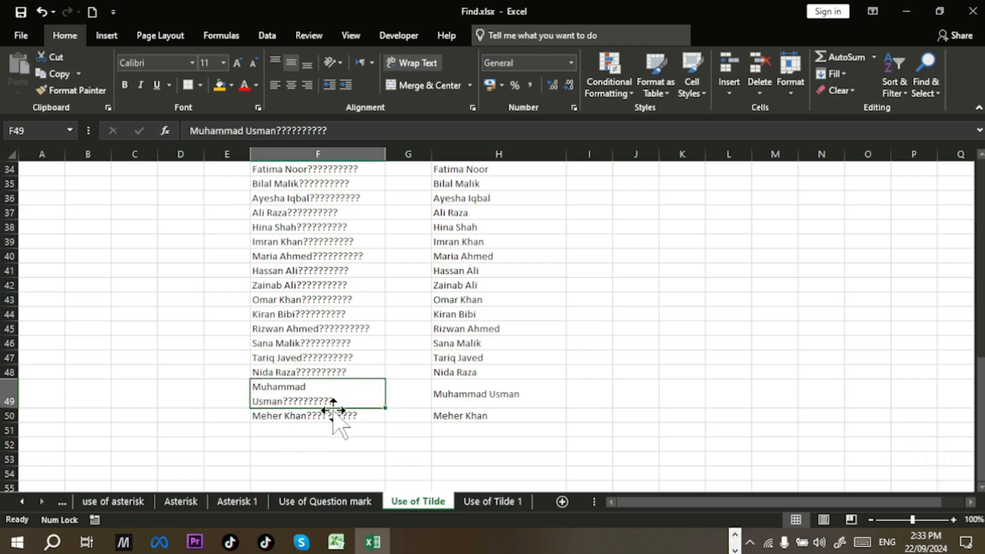
left_click(426, 66)
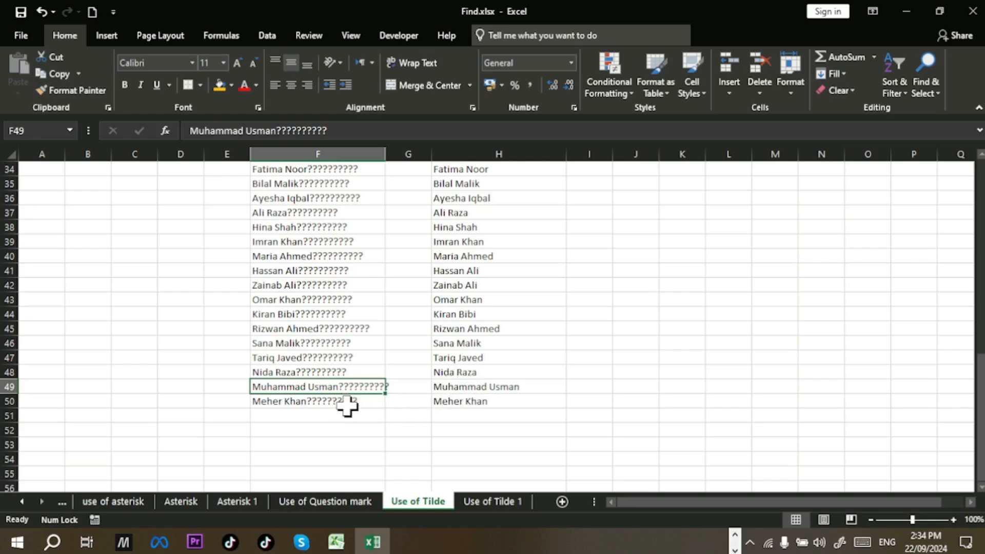
scroll(347, 406, "up", 3)
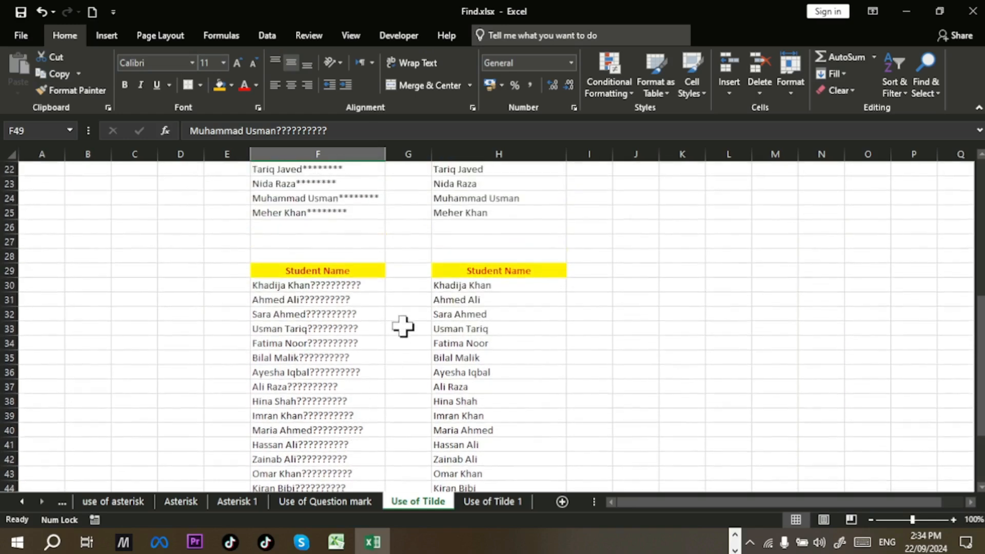
scroll(524, 293, "down", 4)
scroll(513, 352, "up", 2)
scroll(513, 352, "up", 2)
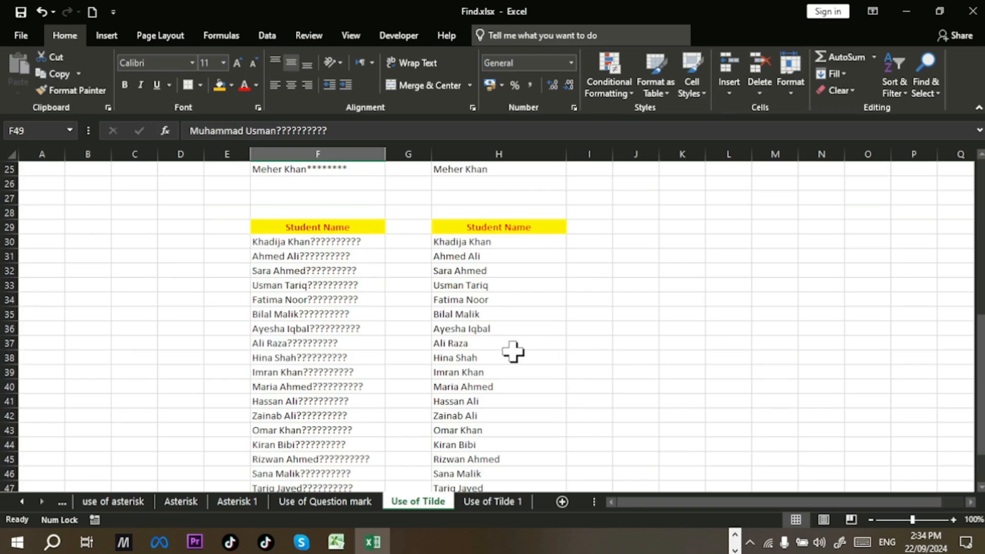
scroll(513, 352, "down", 1)
scroll(513, 352, "up", 2)
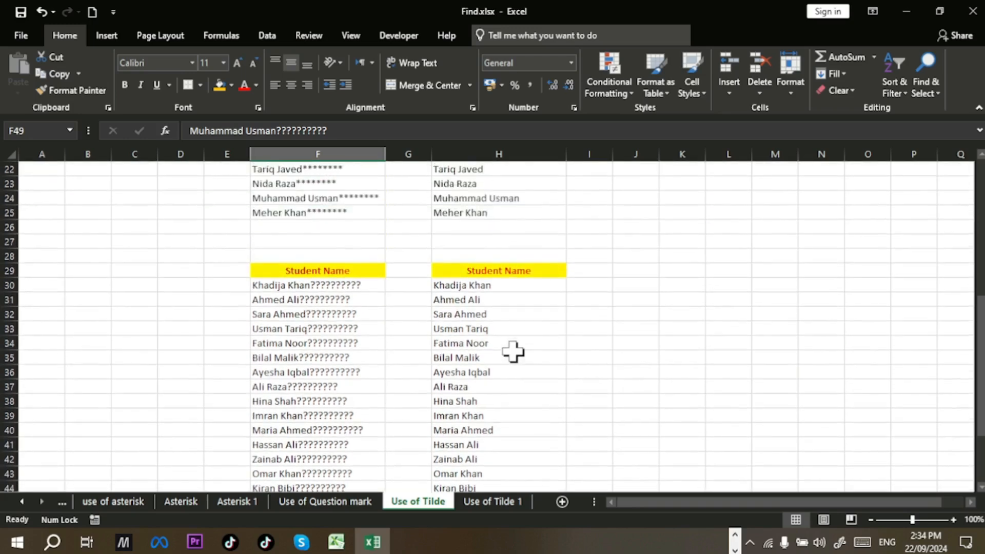
scroll(513, 352, "up", 2)
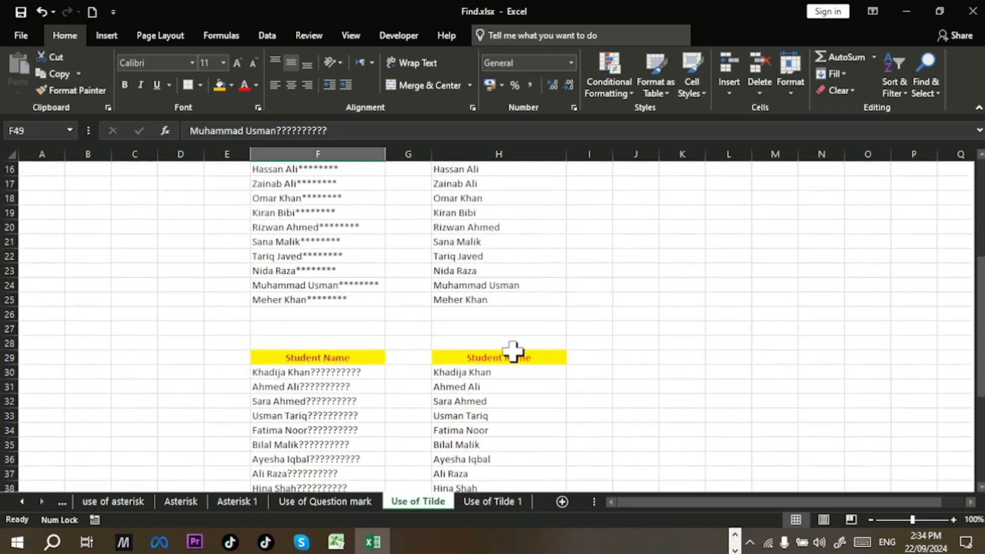
scroll(513, 352, "up", 2)
scroll(513, 351, "down", 2)
scroll(513, 352, "down", 5)
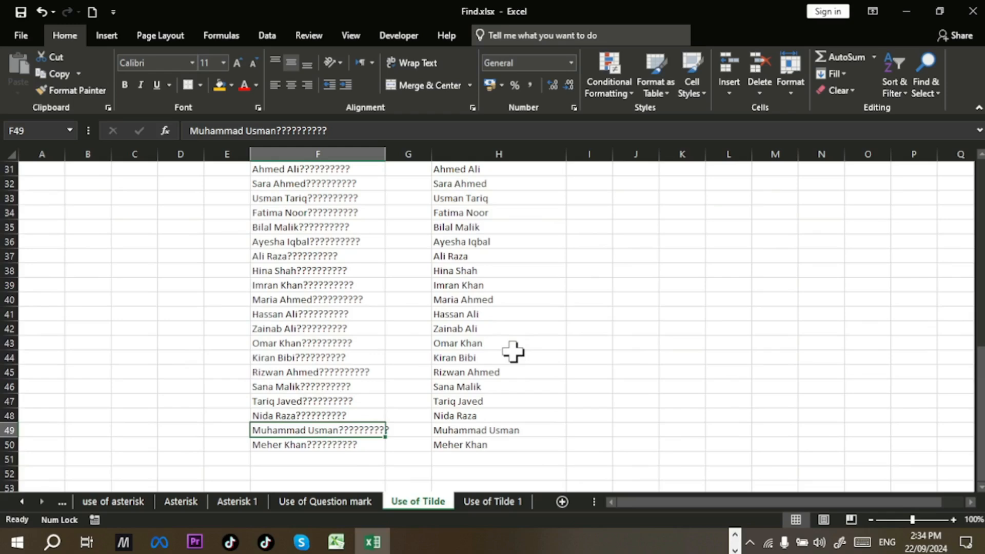
scroll(512, 352, "up", 3)
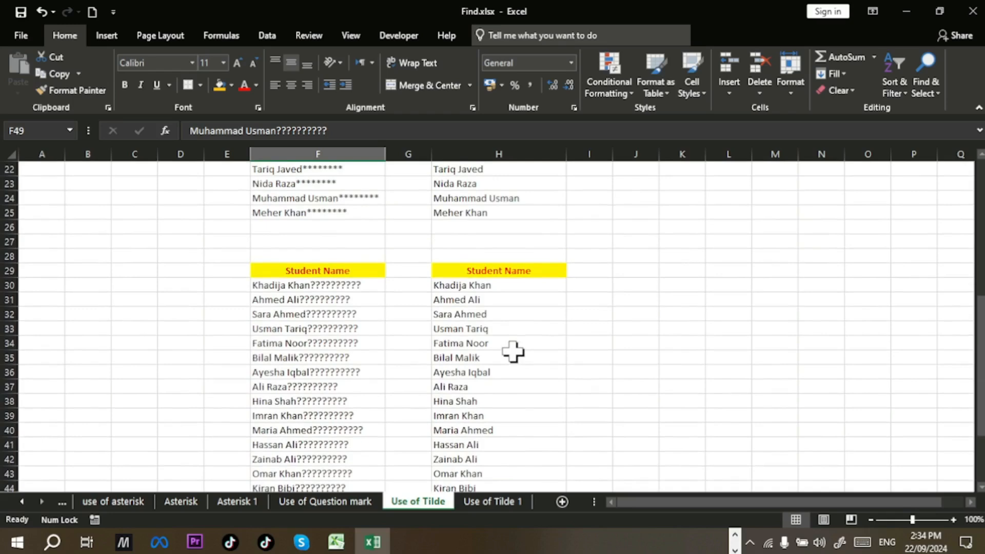
Step: Look over the Use of Tilde 1 email list and clear its selection
left_click(500, 500)
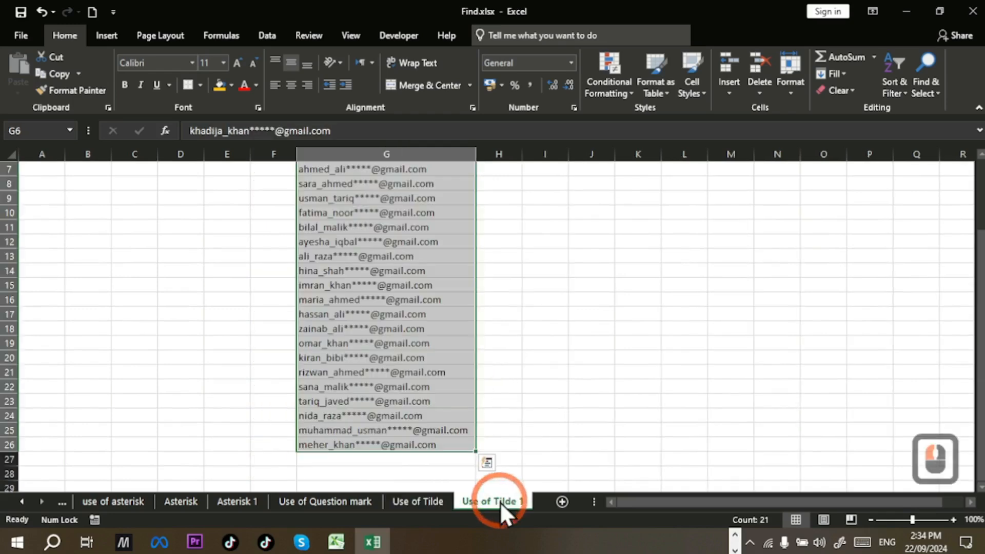
scroll(630, 391, "up", 2)
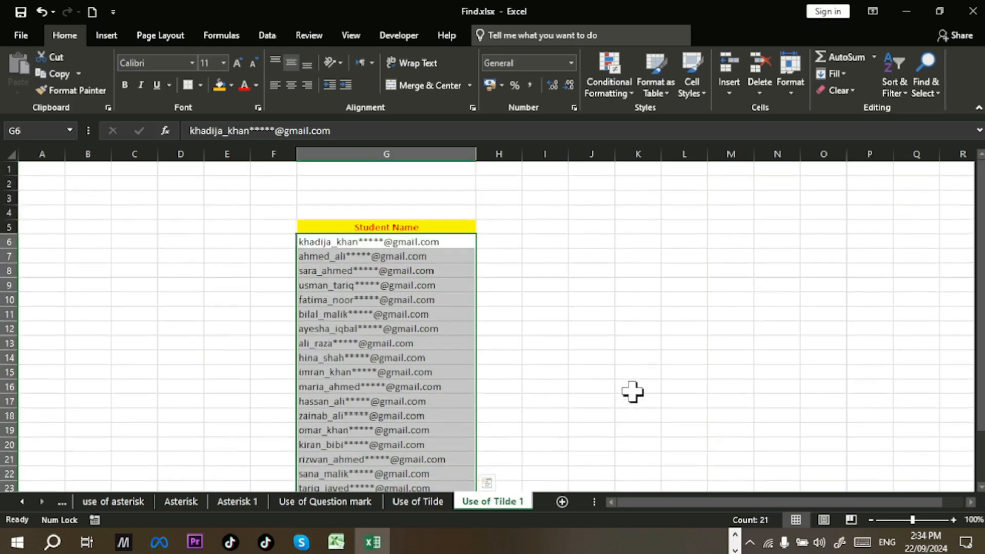
scroll(632, 392, "down", 1)
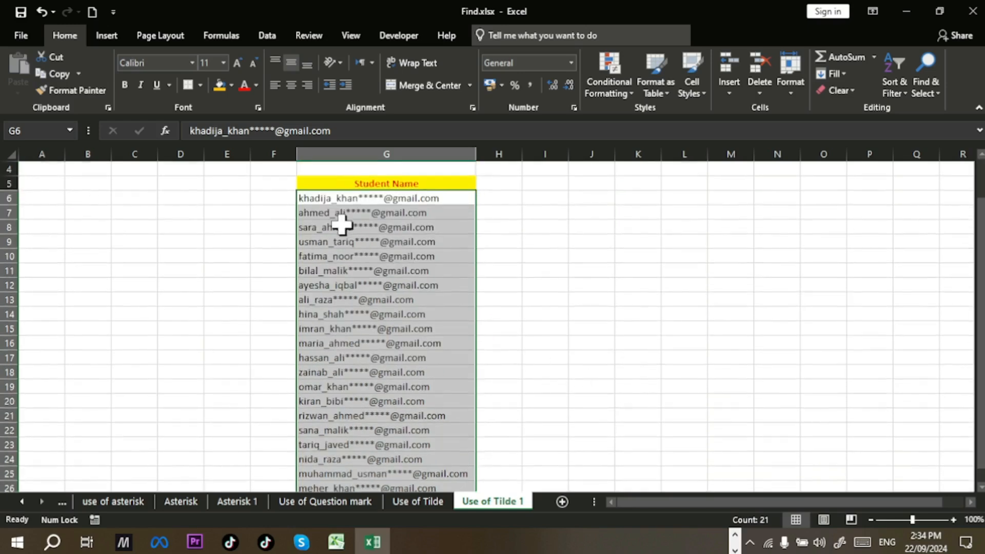
left_click(405, 244)
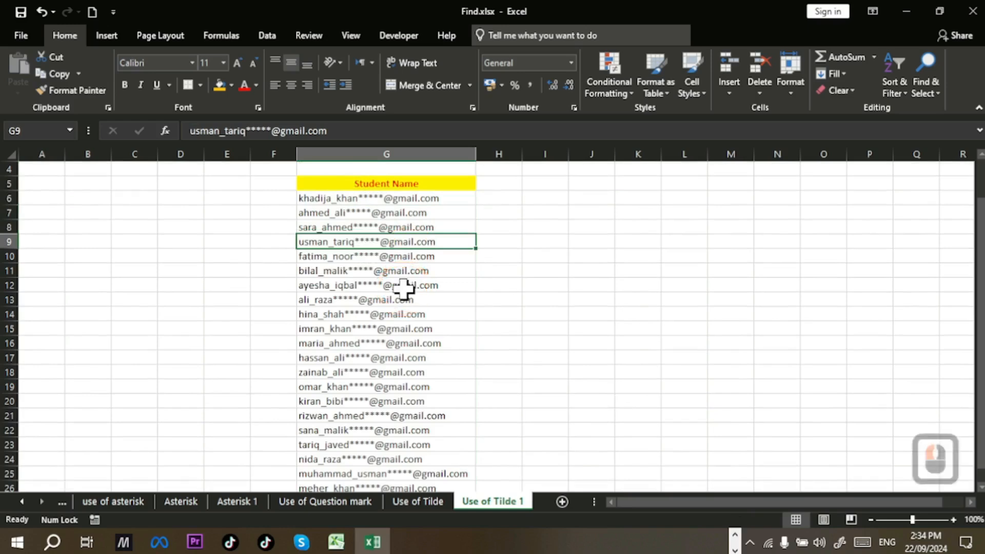
scroll(403, 289, "up", 1)
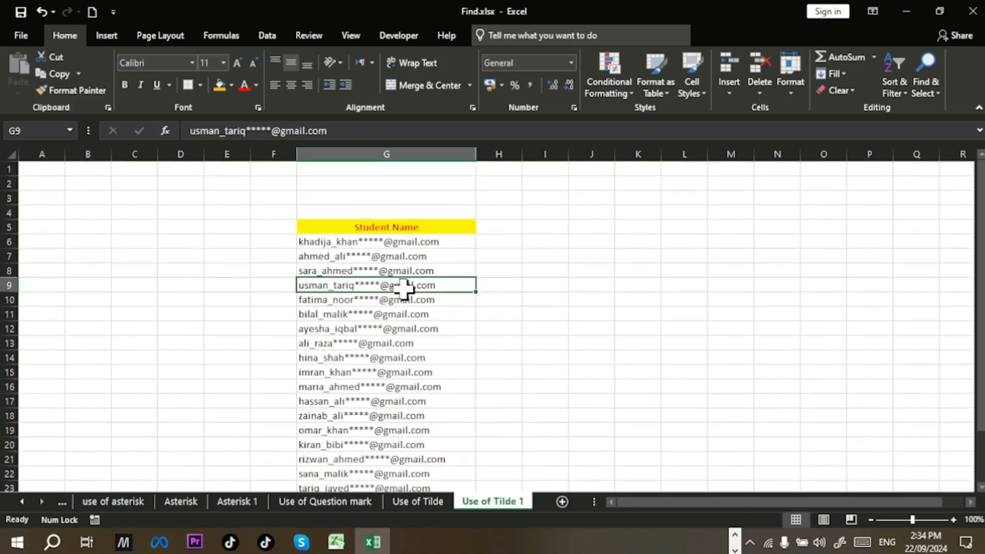
Step: Copy the Example heading and sample name from Use of Tilde into I2 of Use of Tilde 1
left_click(410, 501)
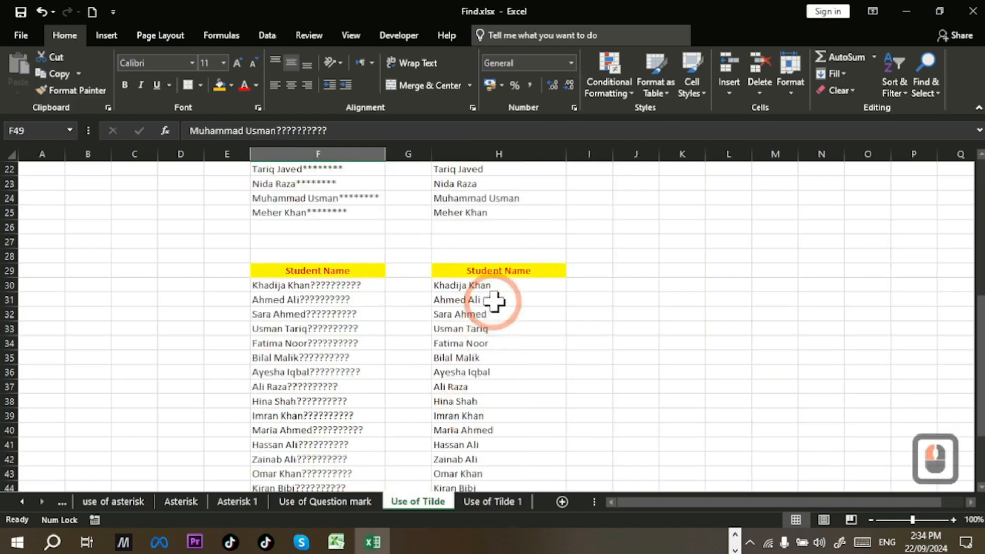
scroll(494, 301, "down", 2)
scroll(494, 301, "up", 3)
scroll(494, 301, "up", 6)
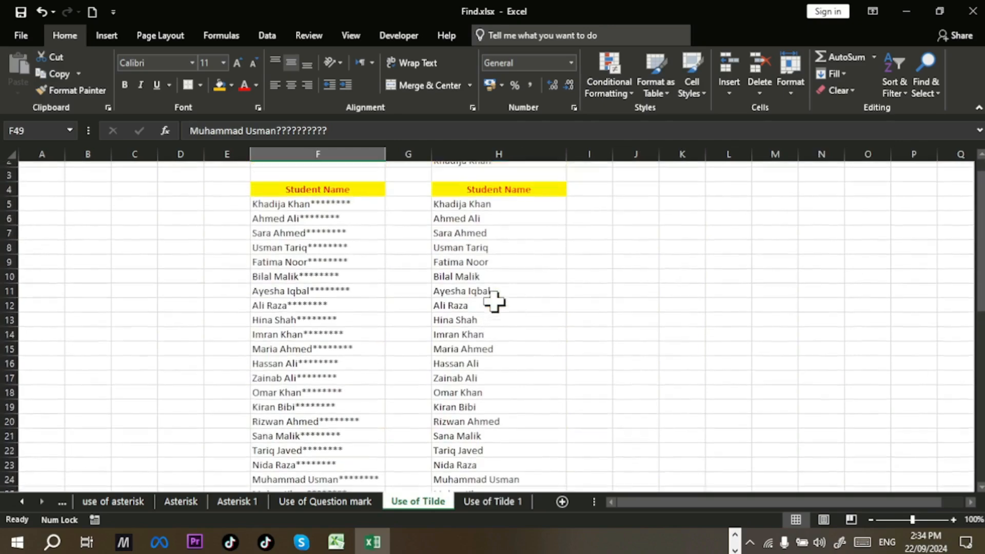
left_click_drag(490, 169, 490, 187)
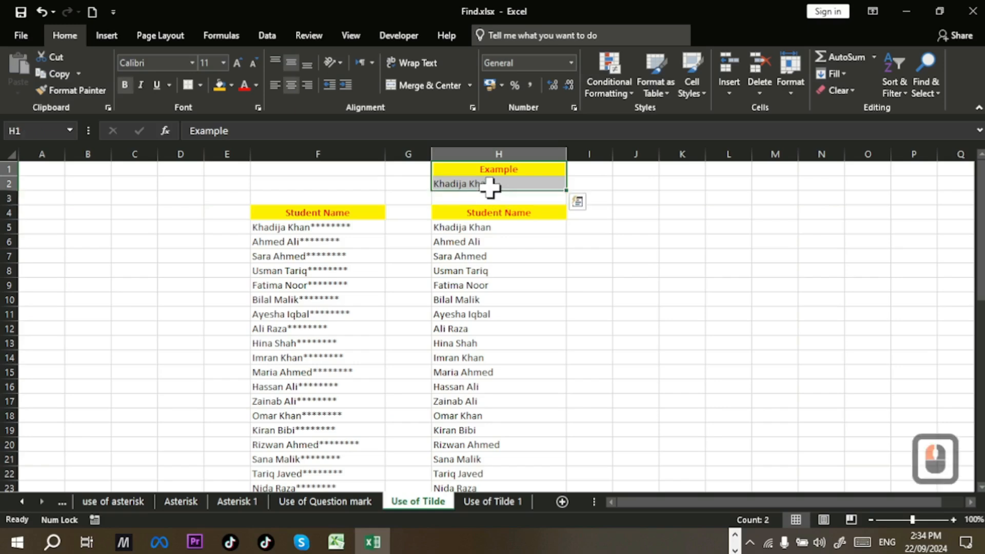
key("ctrl+c")
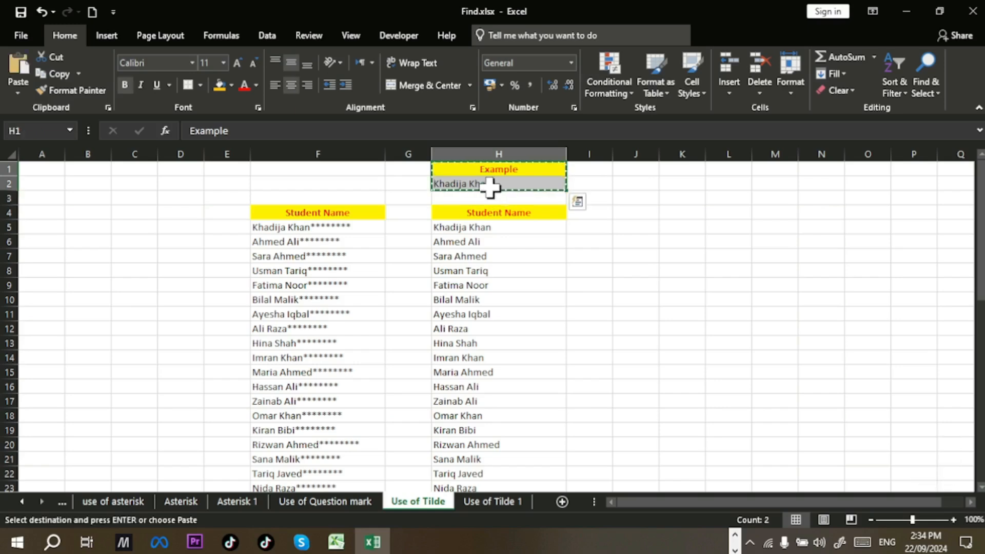
left_click(498, 500)
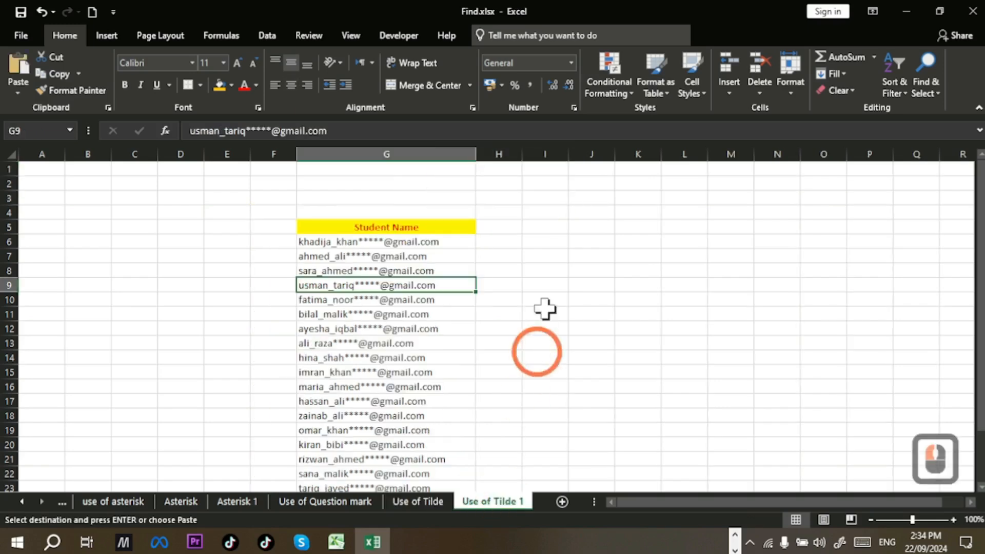
left_click(544, 181)
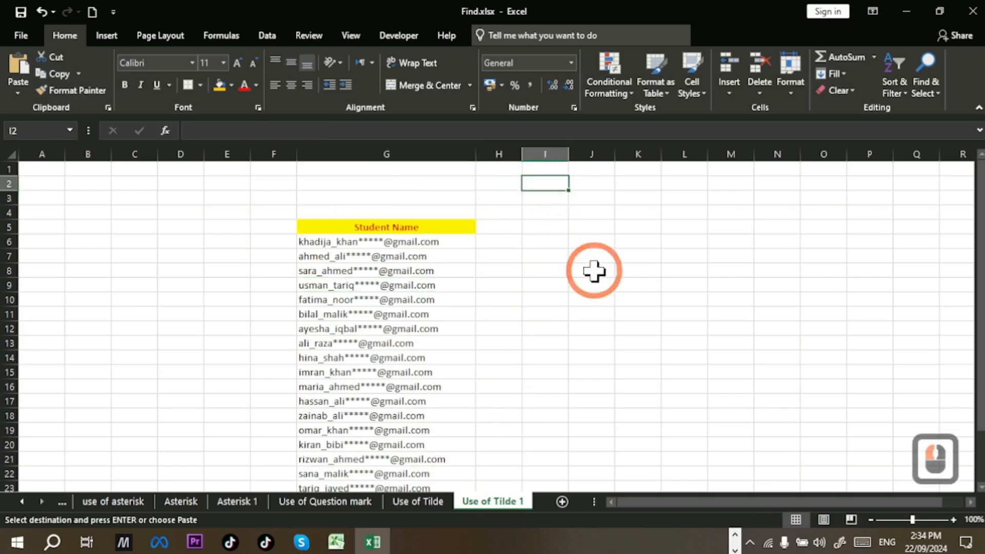
key("Return")
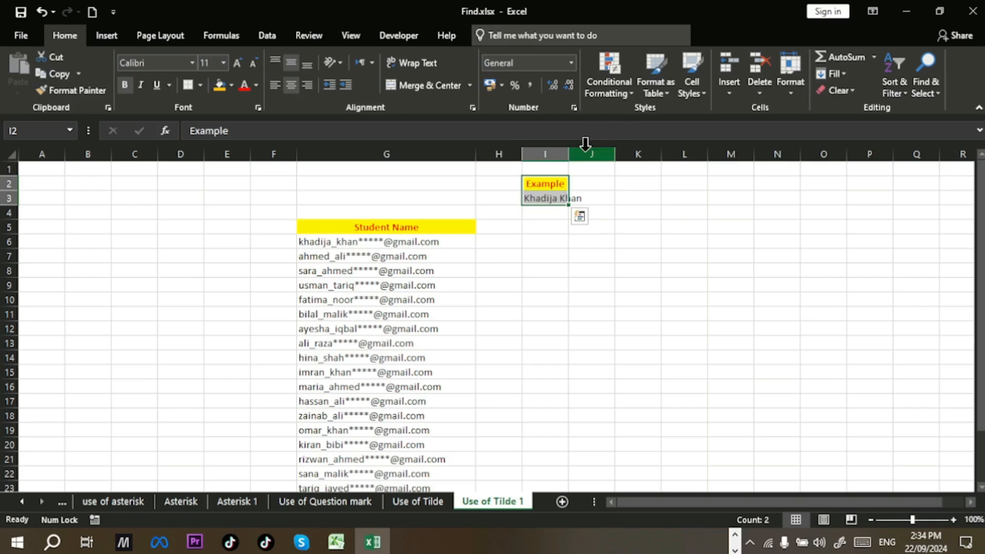
double_click(569, 154)
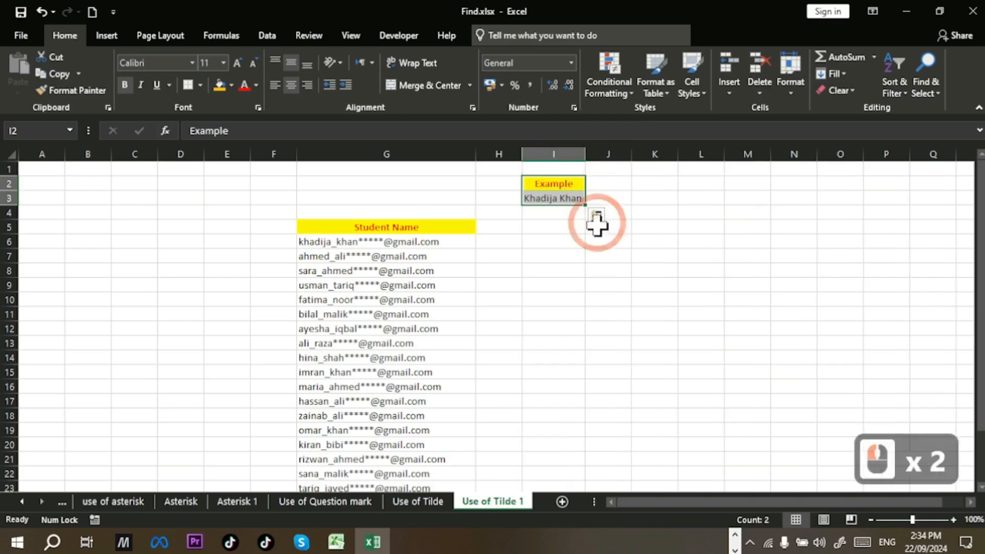
left_click(562, 229)
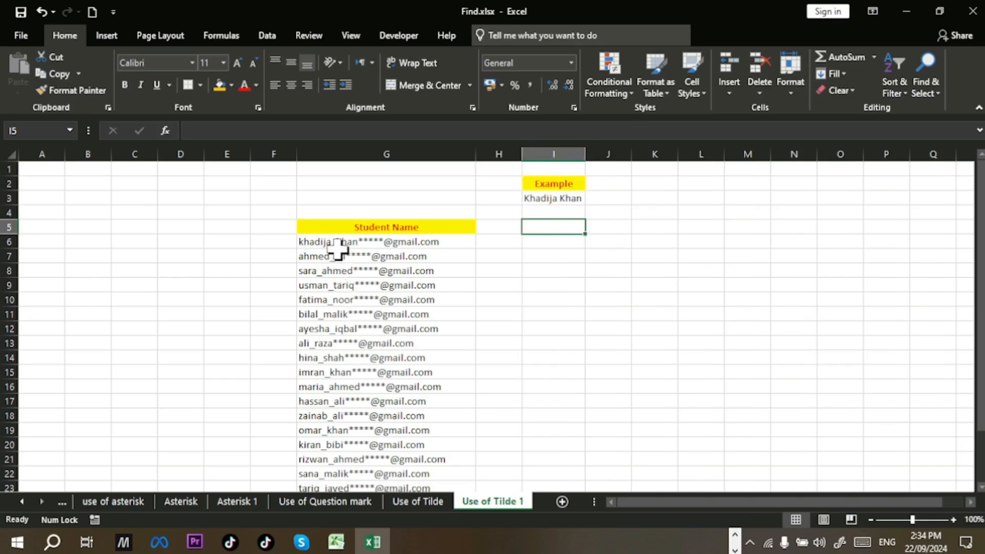
left_click(952, 518)
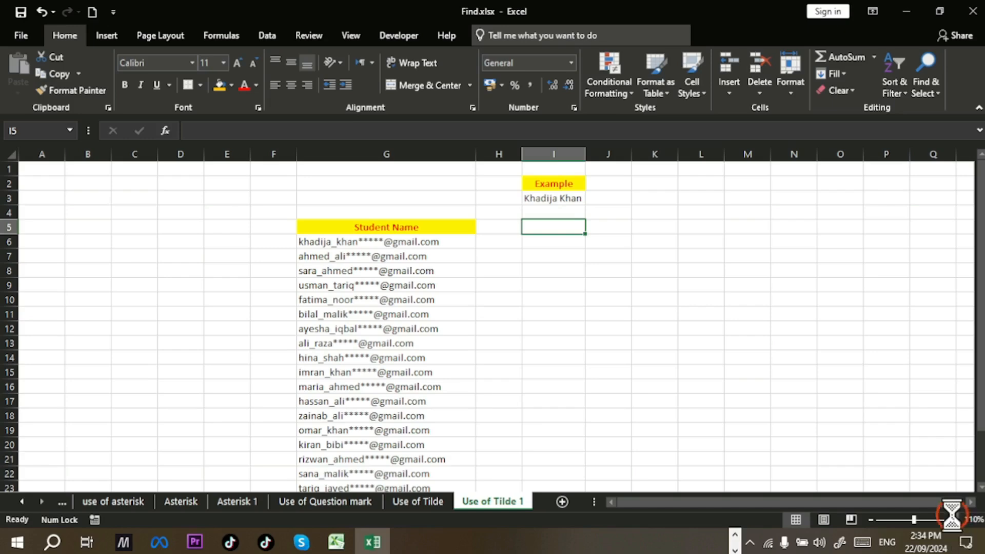
left_click(952, 518)
left_click(952, 518)
left_click(952, 518)
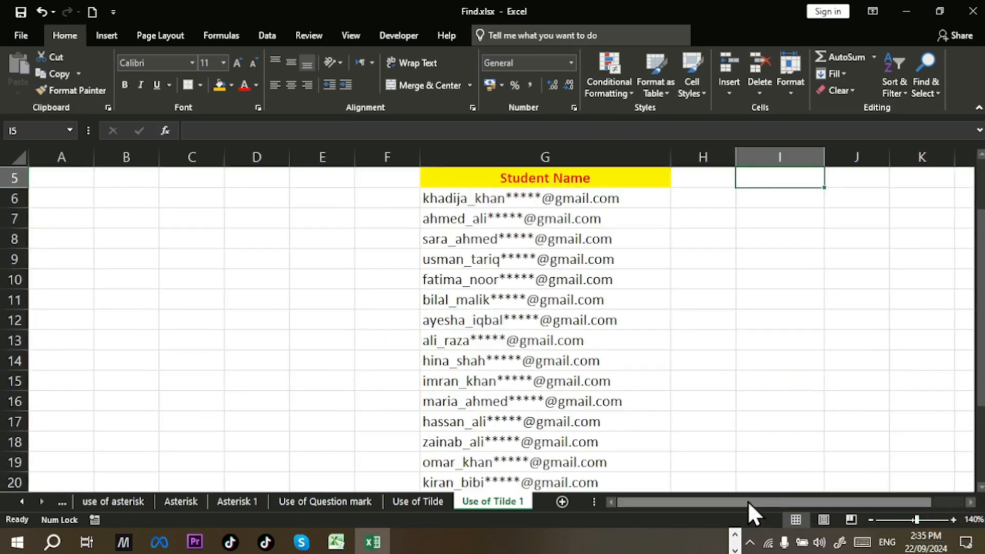
left_click_drag(755, 500, 821, 501)
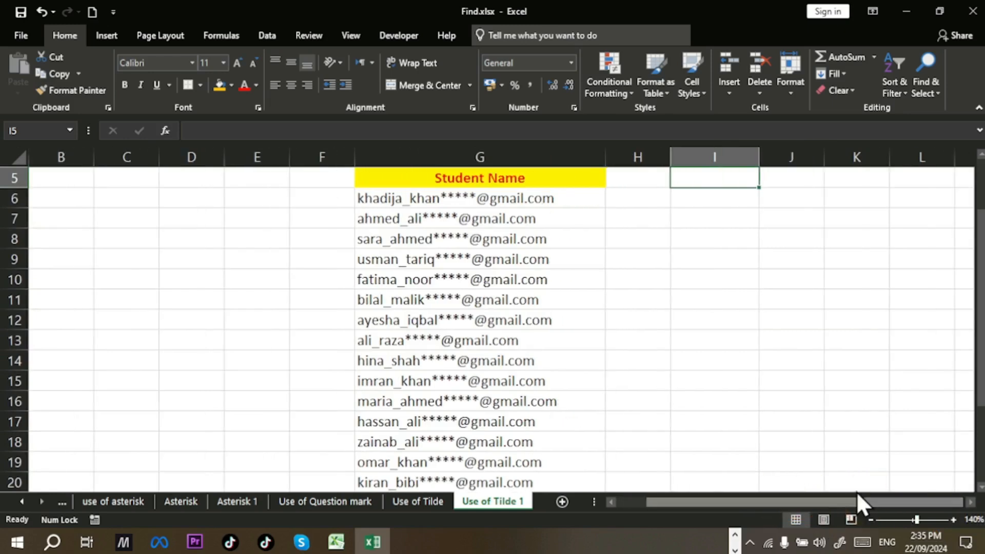
Step: Make the email addresses in G6:G26 bold
left_click_drag(499, 200, 511, 444)
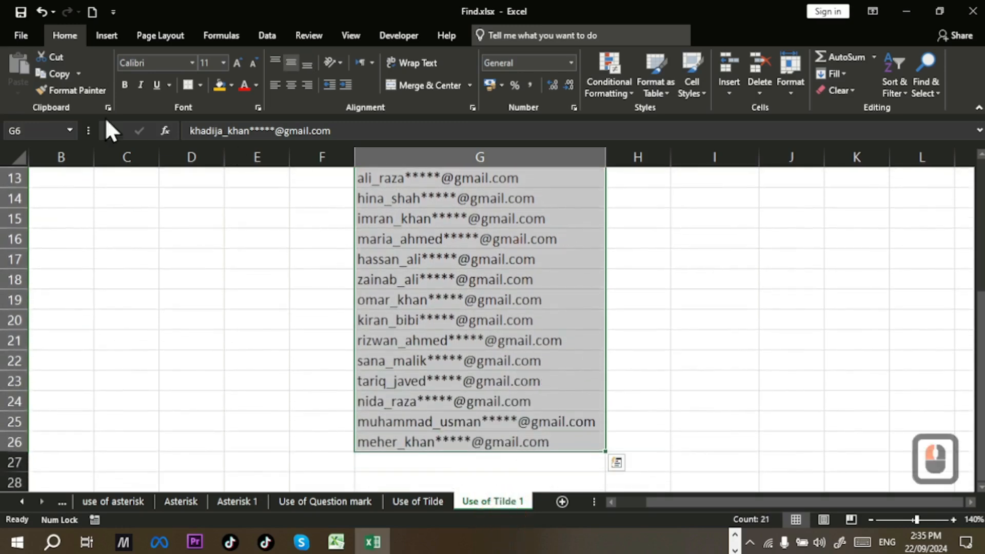
left_click(124, 84)
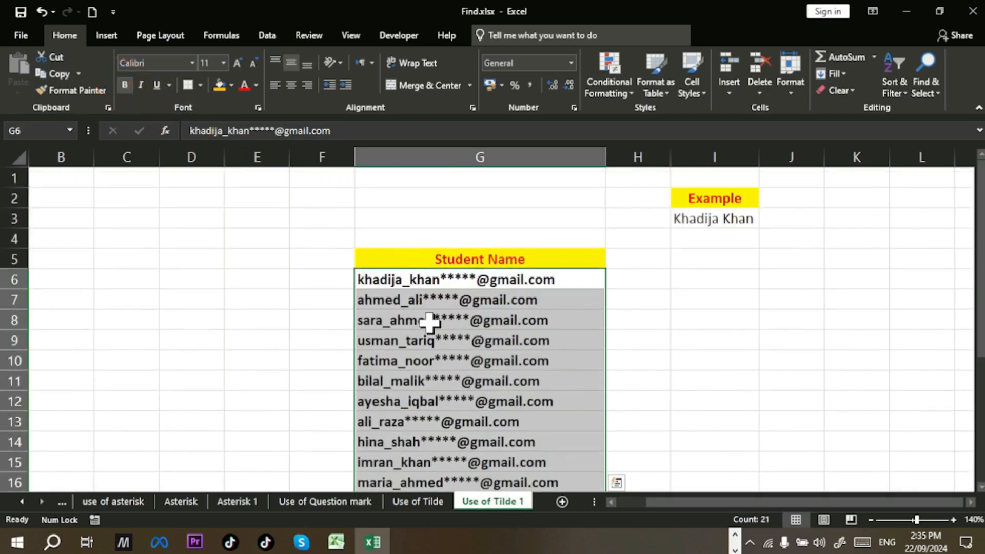
left_click(429, 322)
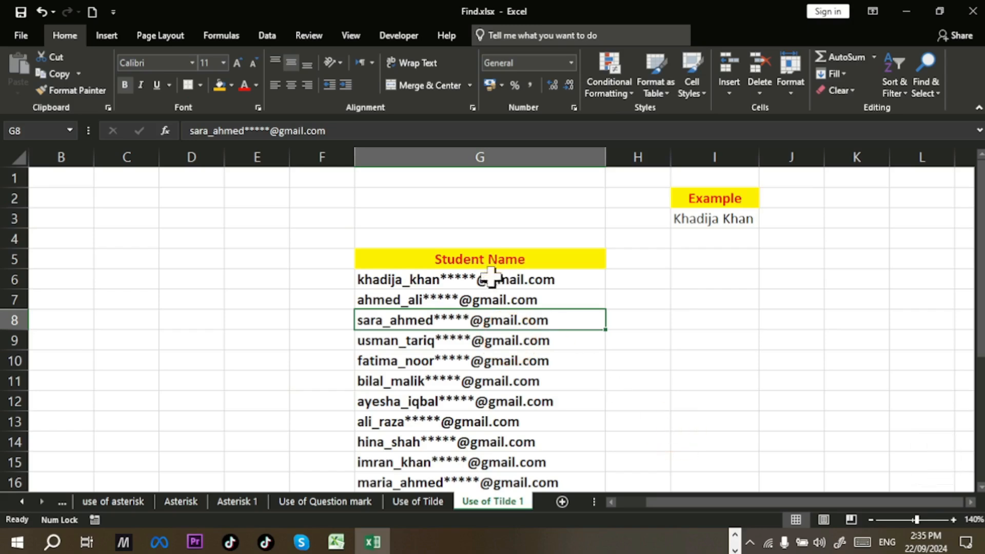
left_click(496, 258)
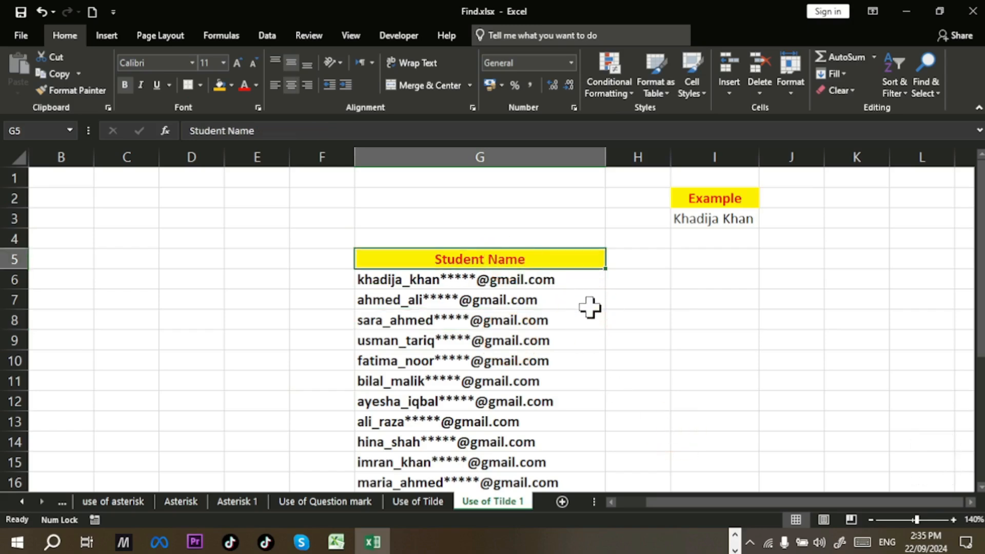
key("ctrl+shift+Down")
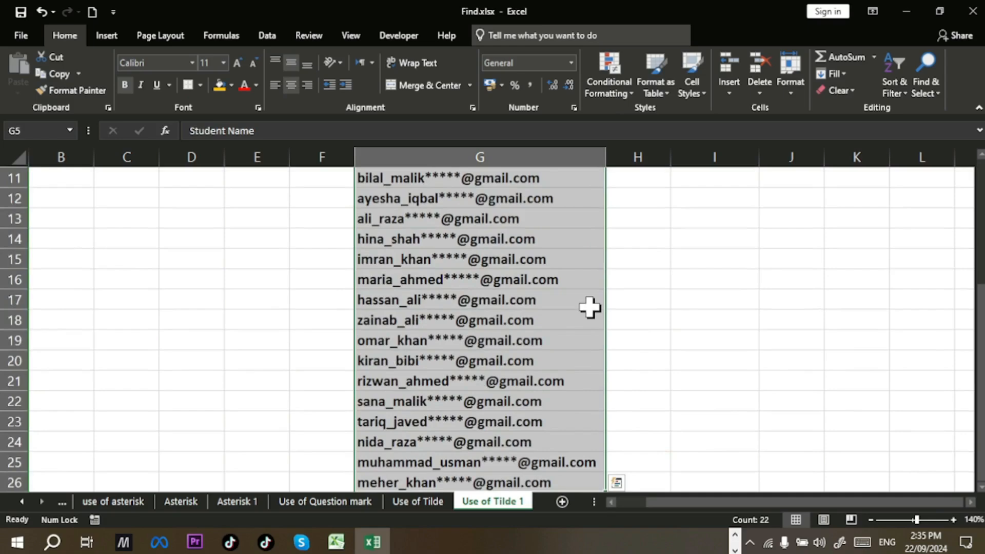
key("ctrl+c")
scroll(662, 333, "up", 4)
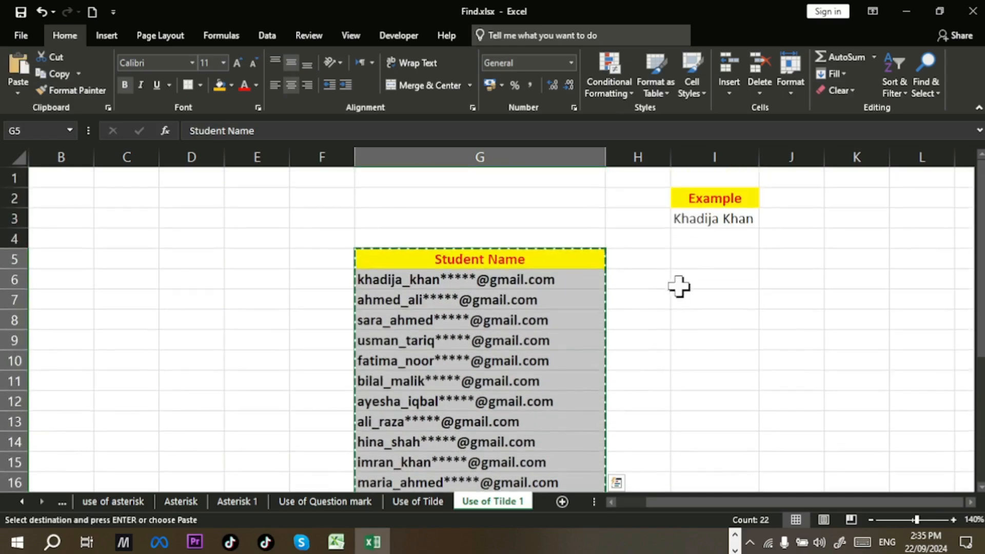
left_click(698, 262)
key("Return")
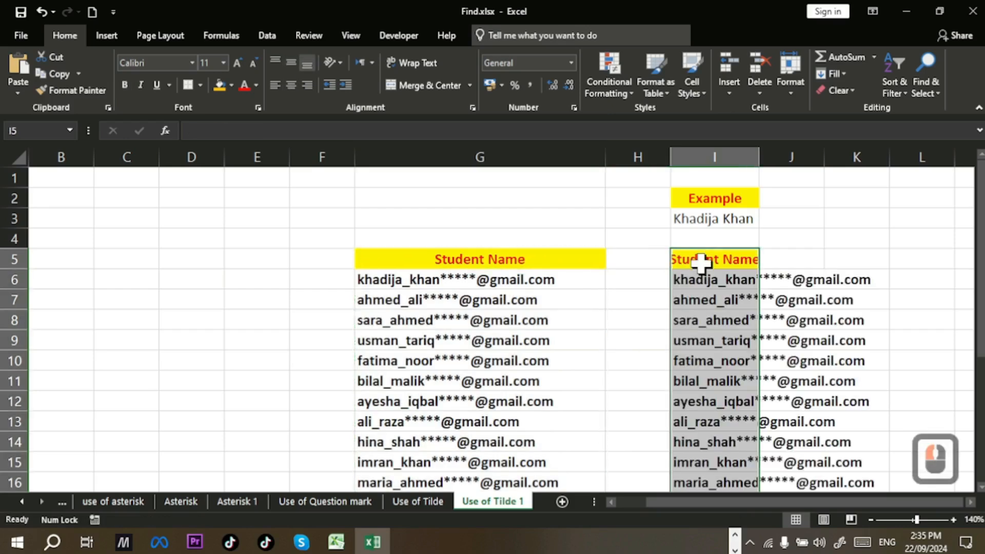
left_click(791, 97)
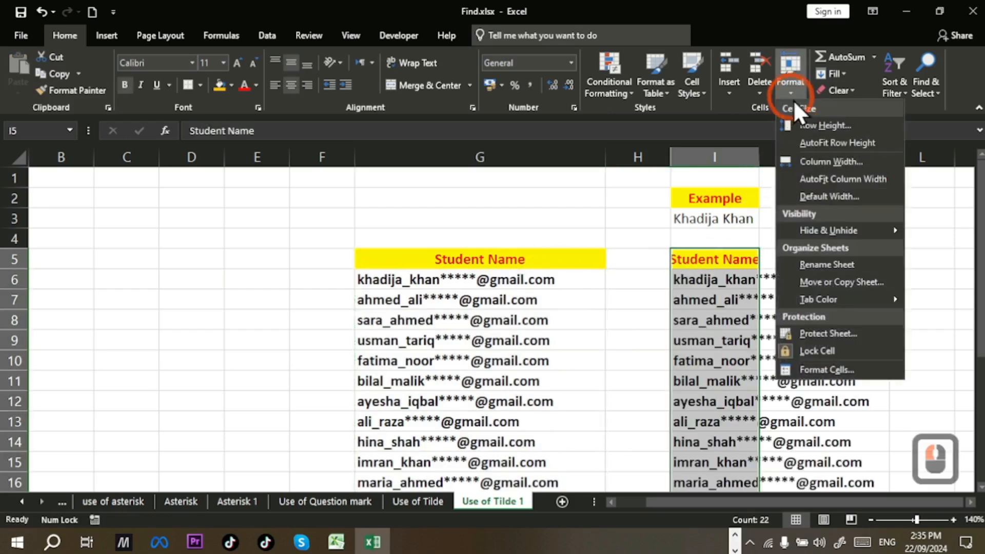
left_click(817, 180)
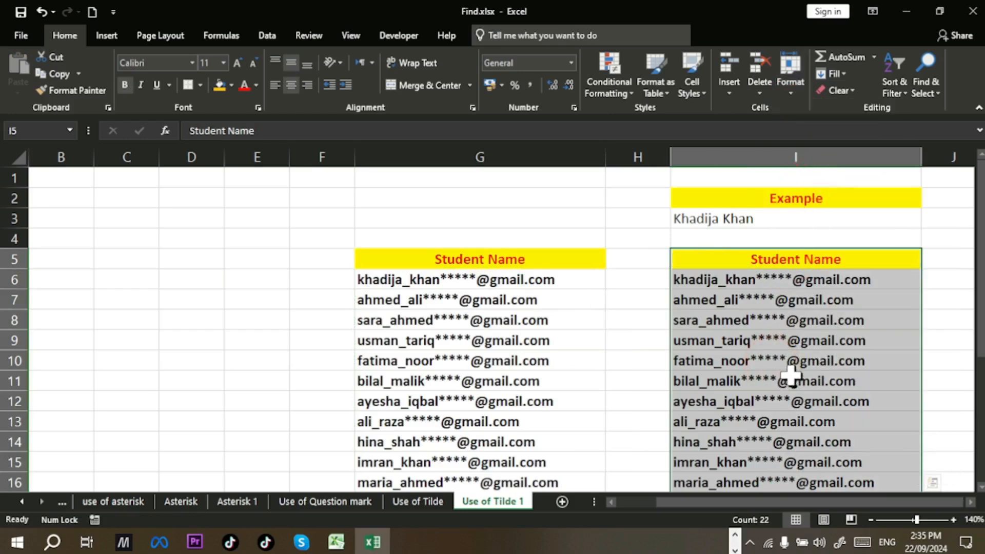
left_click(747, 222)
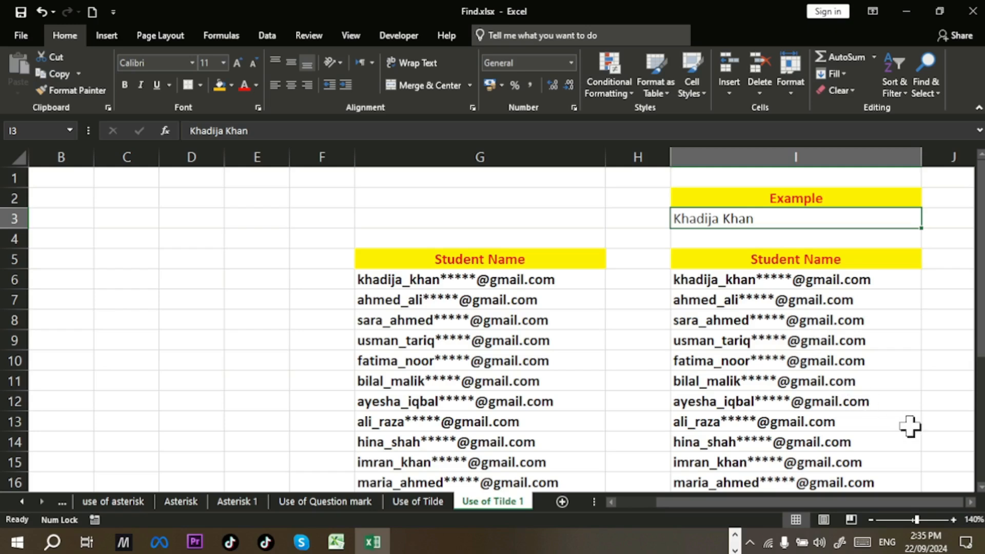
left_click(970, 501)
left_click(971, 501)
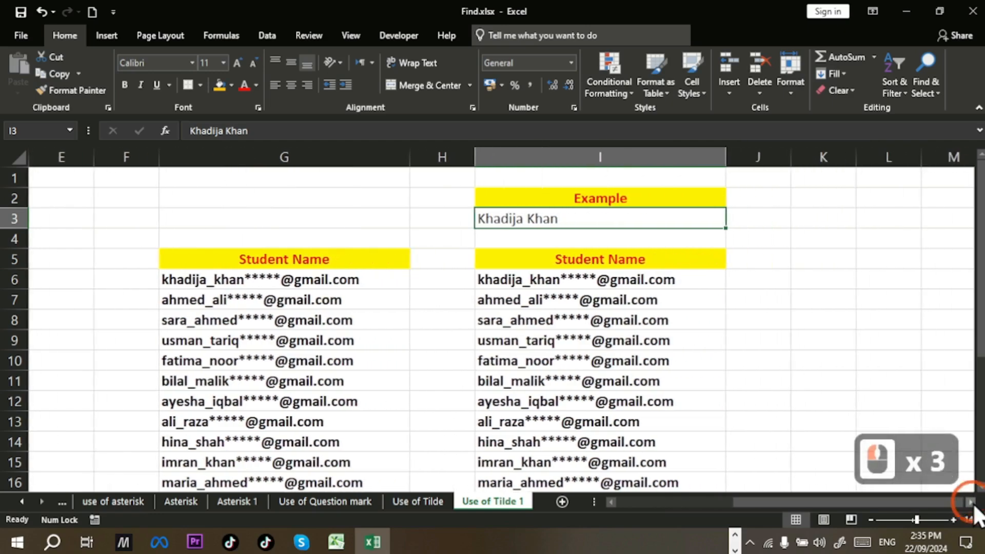
left_click(600, 280)
mouse_move(600, 281)
left_mouse_down()
mouse_move(601, 340)
mouse_move(597, 264)
mouse_move(604, 295)
mouse_move(604, 285)
left_mouse_up()
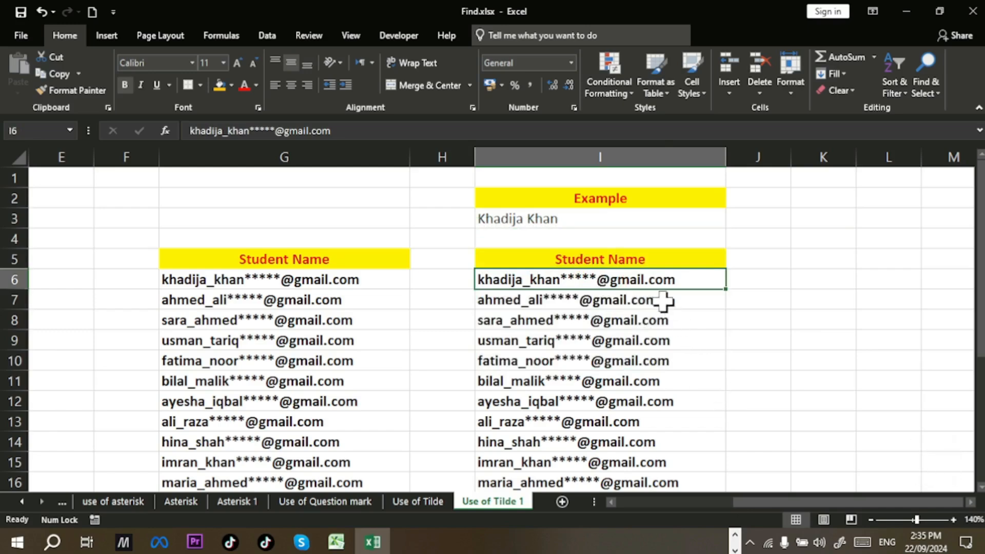
Step: Replace ~** with nothing across the emails in I6:I26, then undo the 21 replacements
key("ctrl+shift+Down")
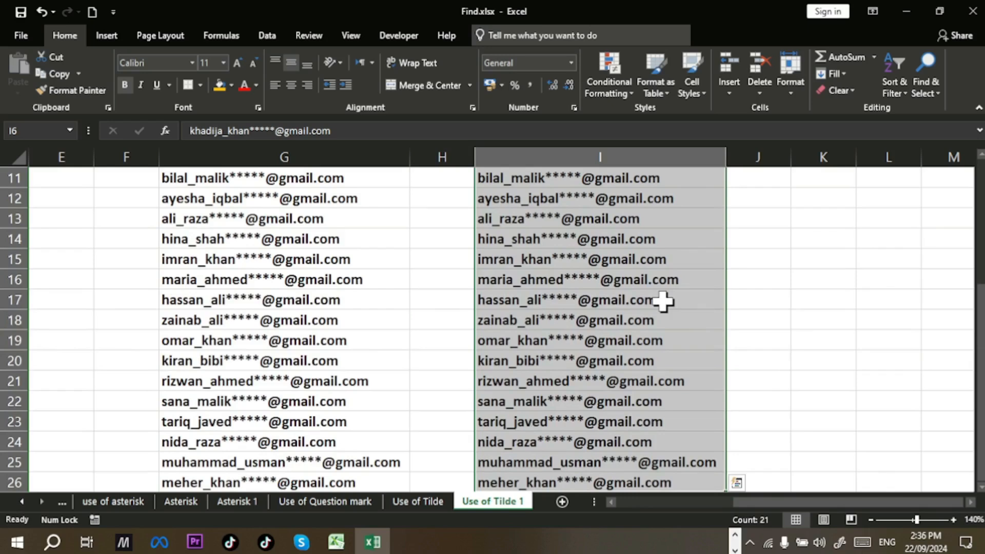
key("ctrl+h")
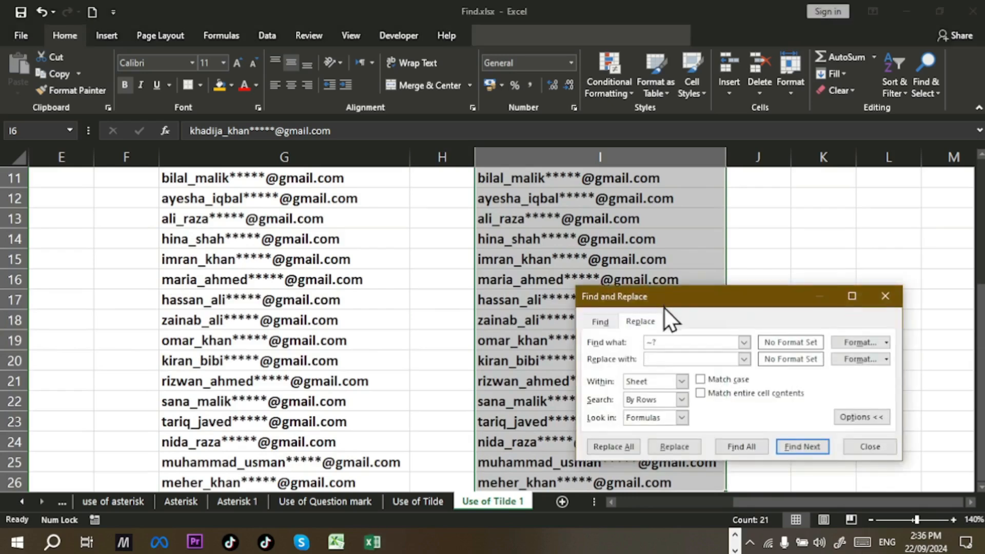
left_click(668, 340)
key("BackSpace")
key("BackSpace")
type("~")
type("*")
left_click(692, 359)
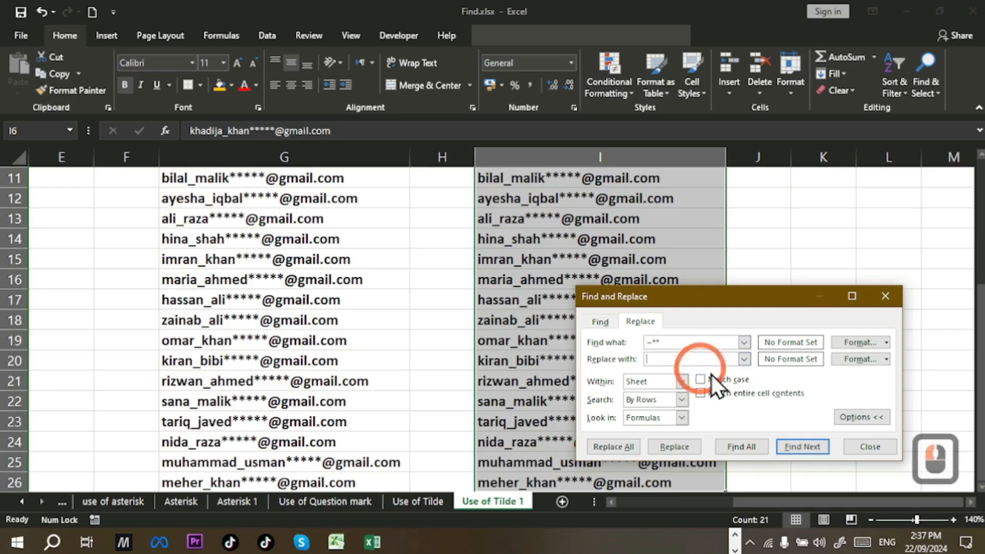
left_click(630, 447)
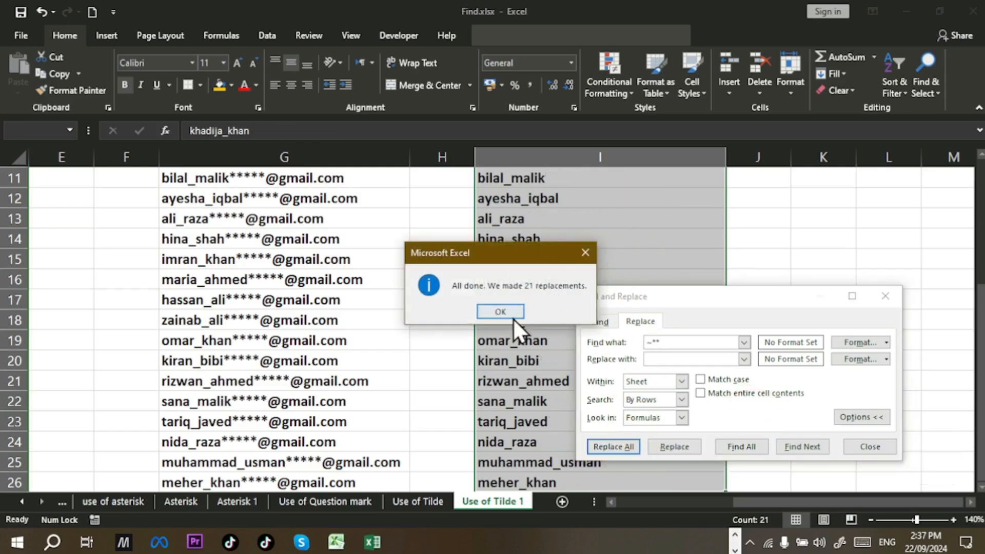
left_click(512, 314)
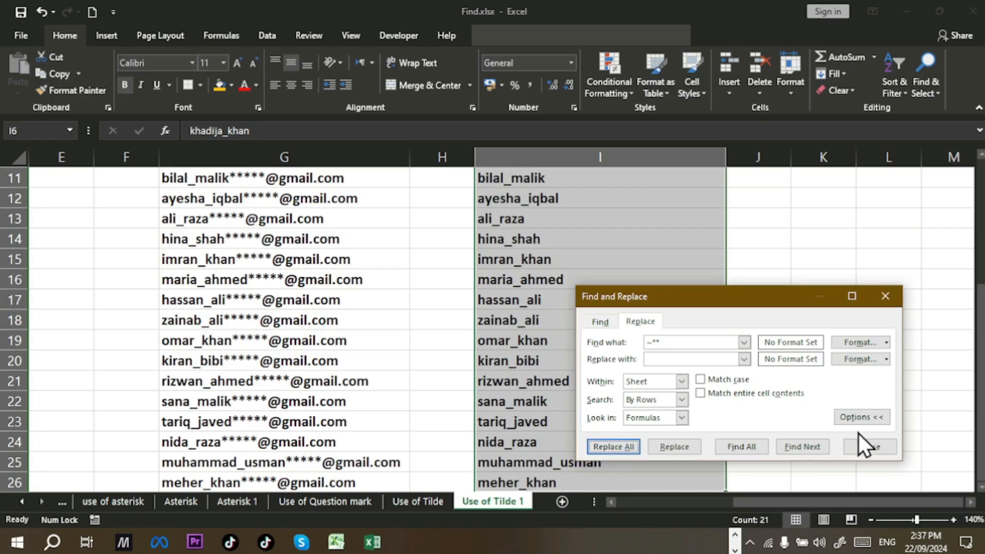
left_click(871, 446)
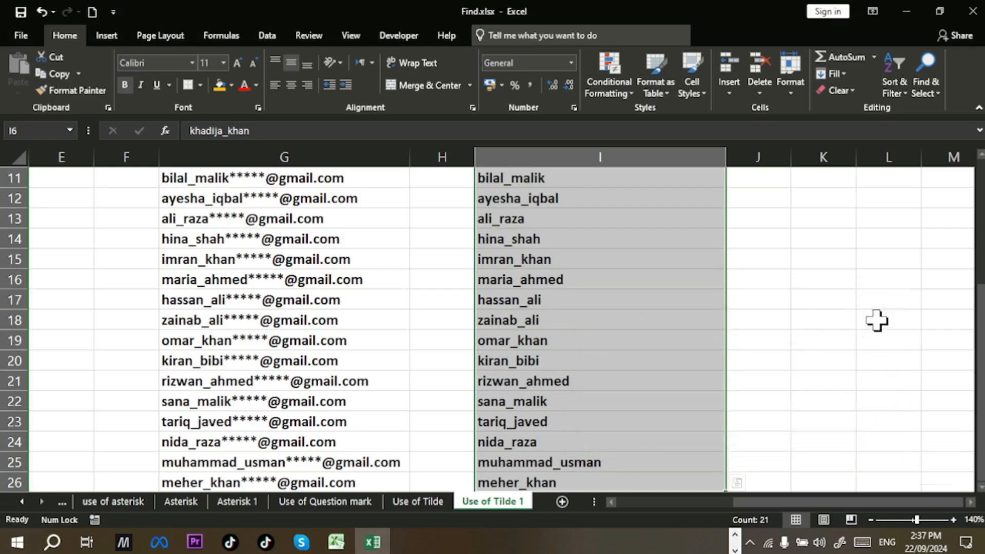
key("ctrl+z")
key("ctrl+h")
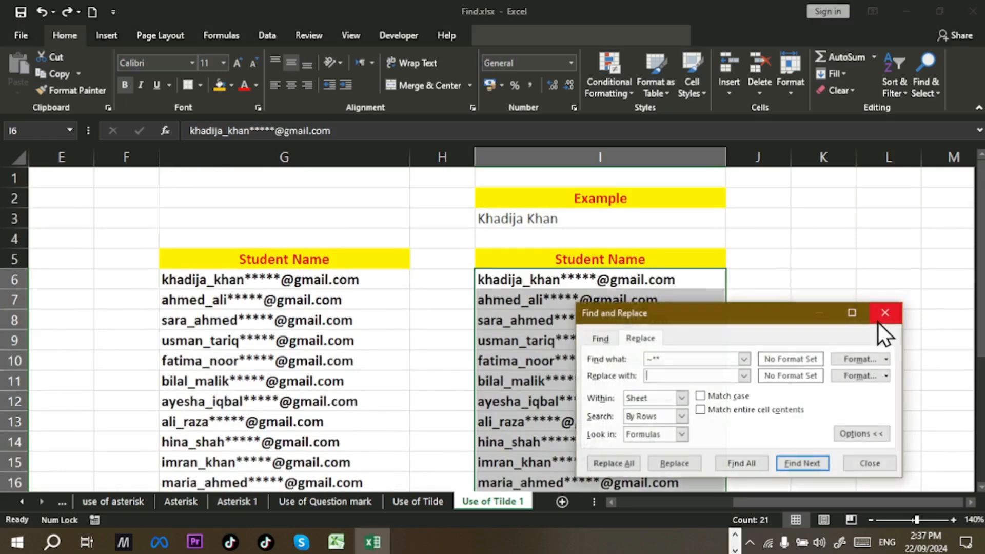
left_click(711, 359)
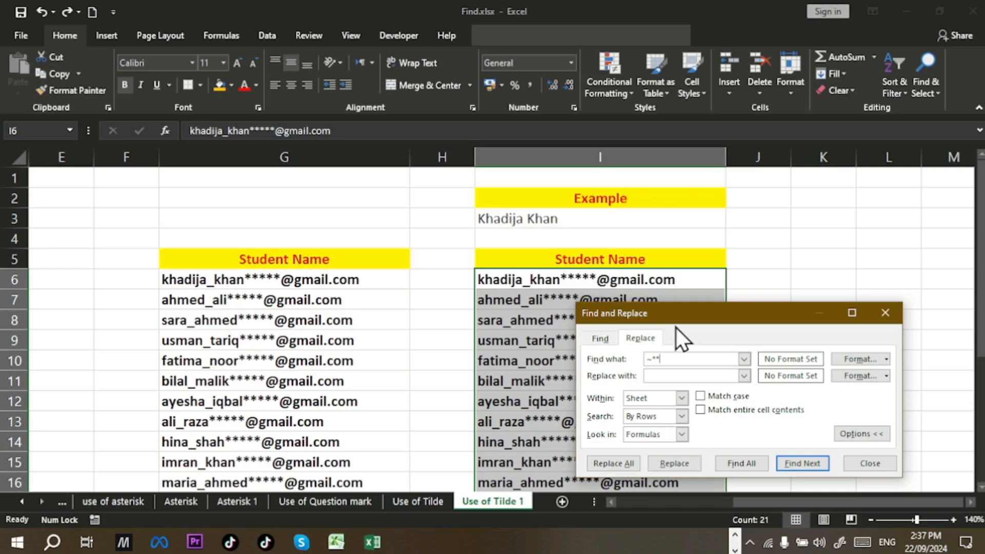
type("@gmail.com")
left_click(684, 375)
left_click(625, 461)
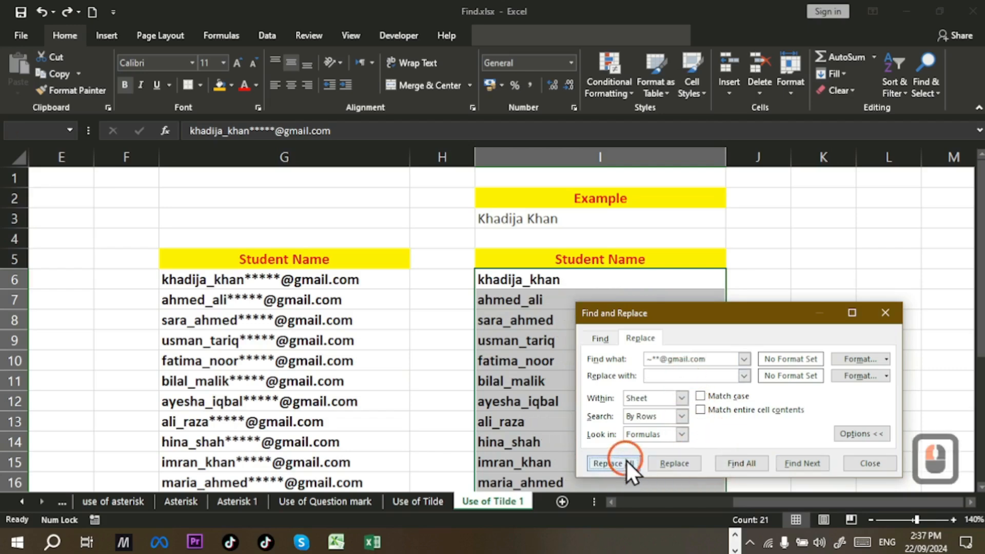
left_click(513, 312)
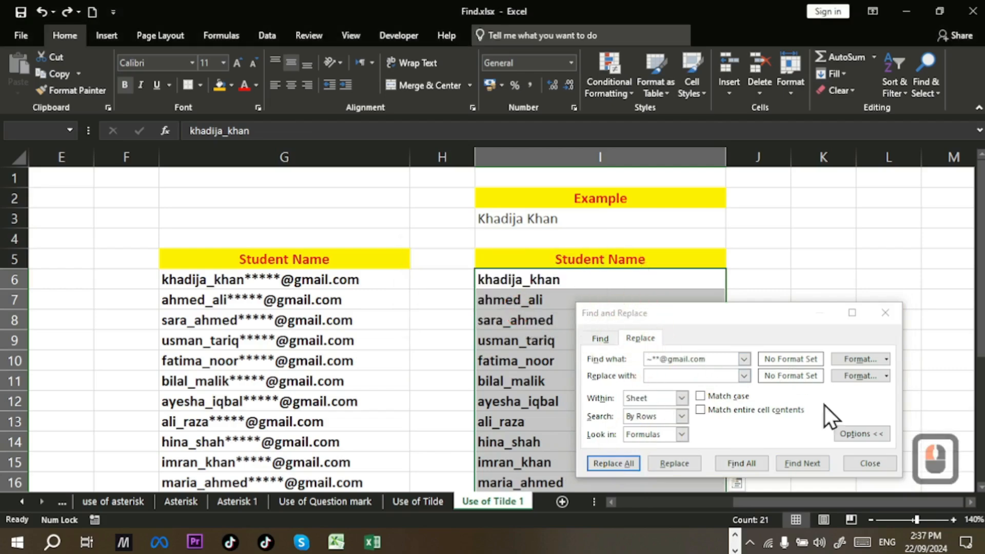
left_click(857, 459)
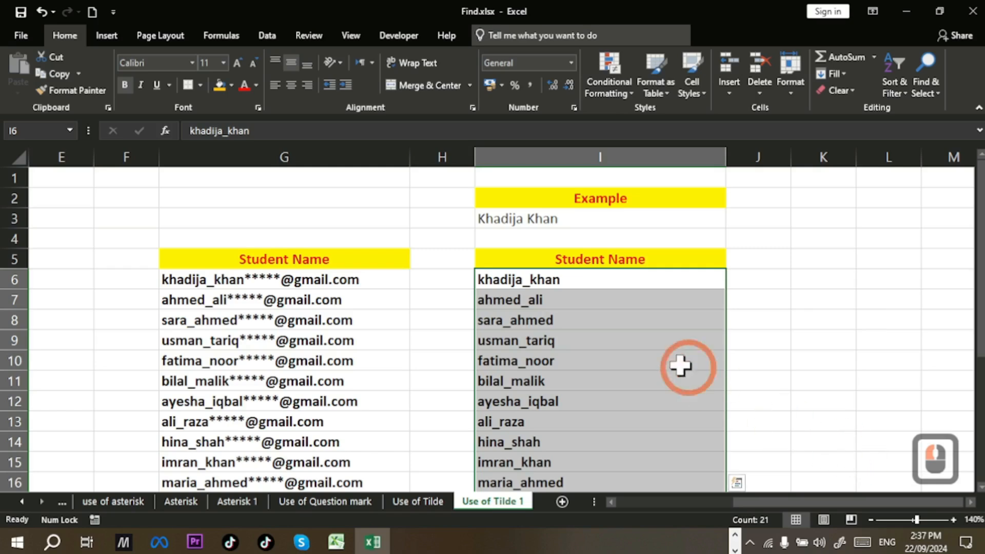
scroll(625, 313, "down", 1)
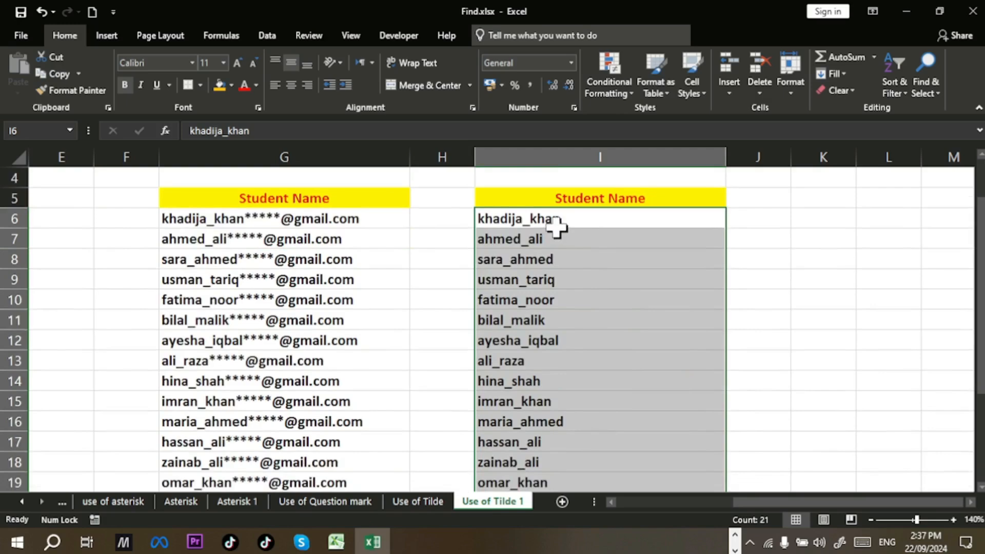
left_click(758, 227)
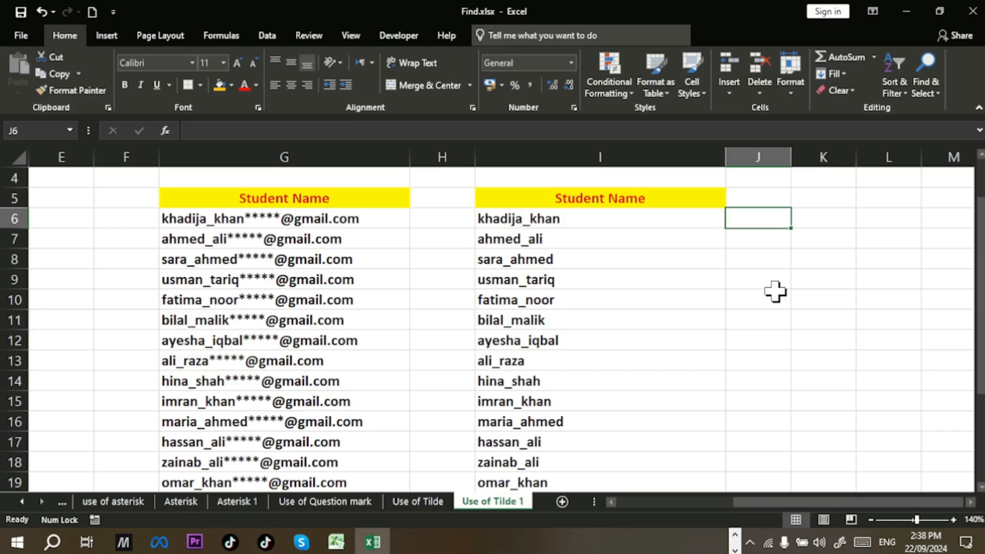
Step: Remove the underscores from the names in I6:I26, then undo the removal
left_click_drag(613, 213, 585, 420)
key("ctrl+h")
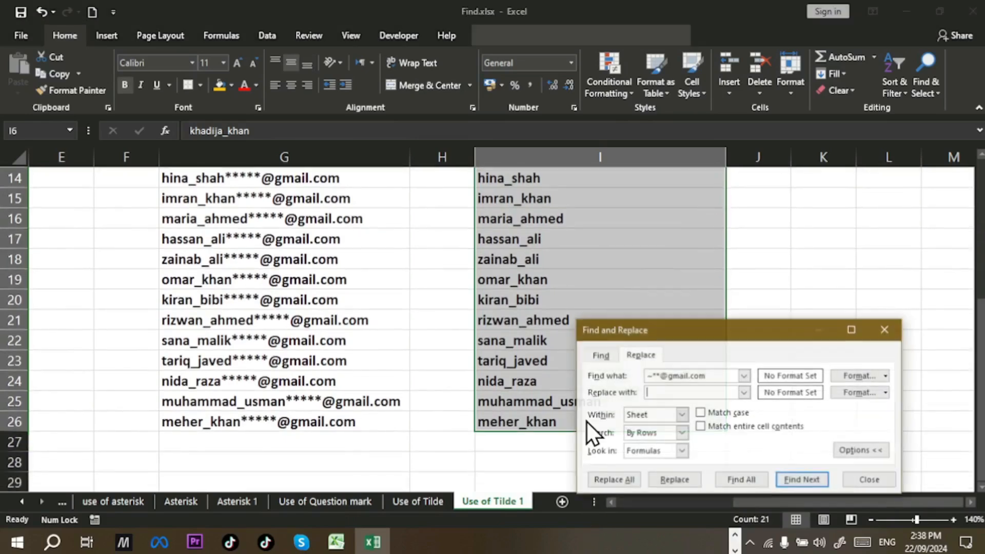
left_click(664, 390)
left_click(712, 372)
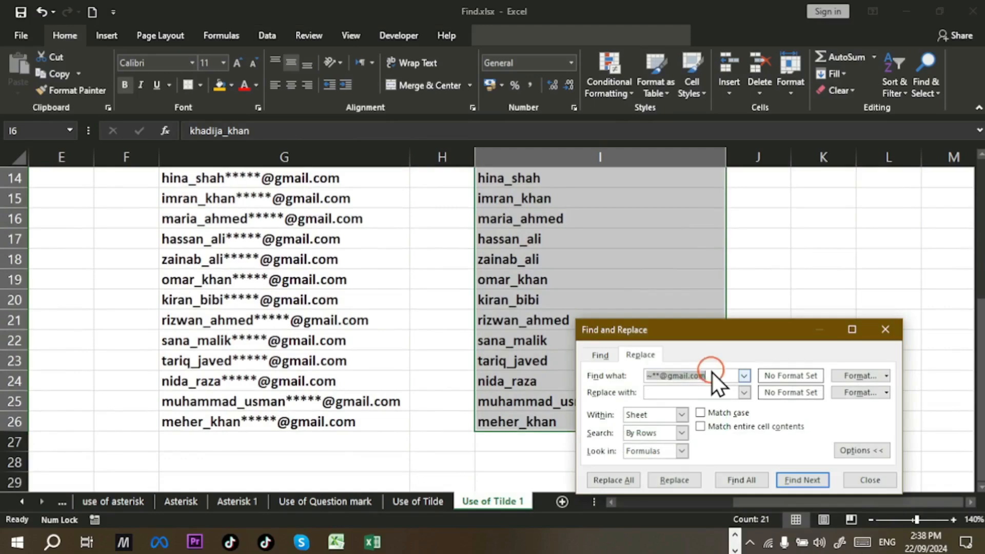
key("BackSpace")
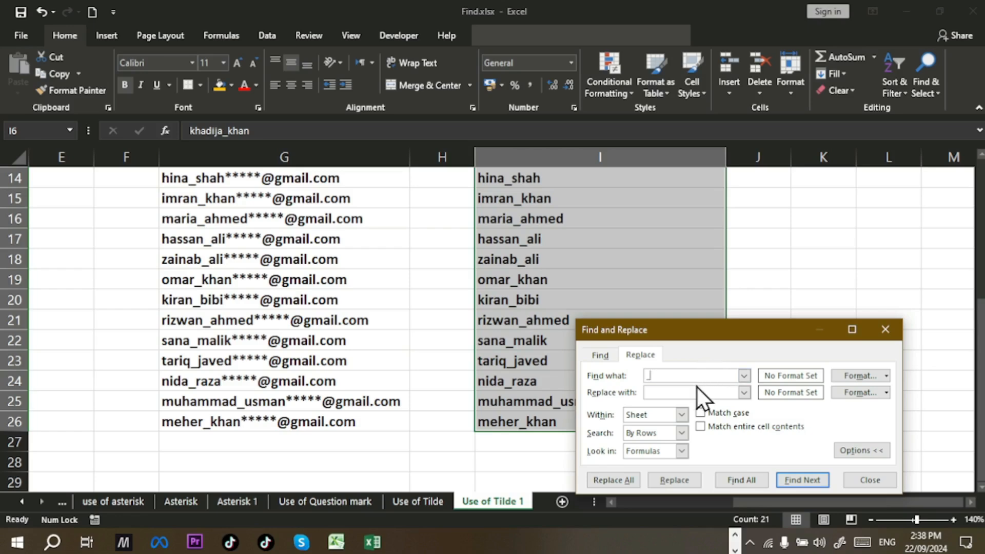
type("_")
left_click(616, 479)
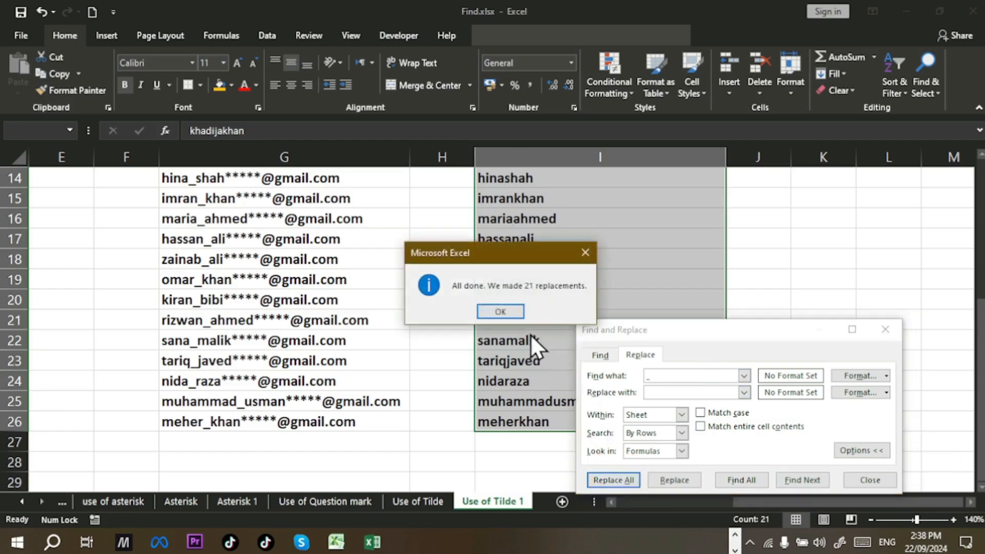
left_click(515, 311)
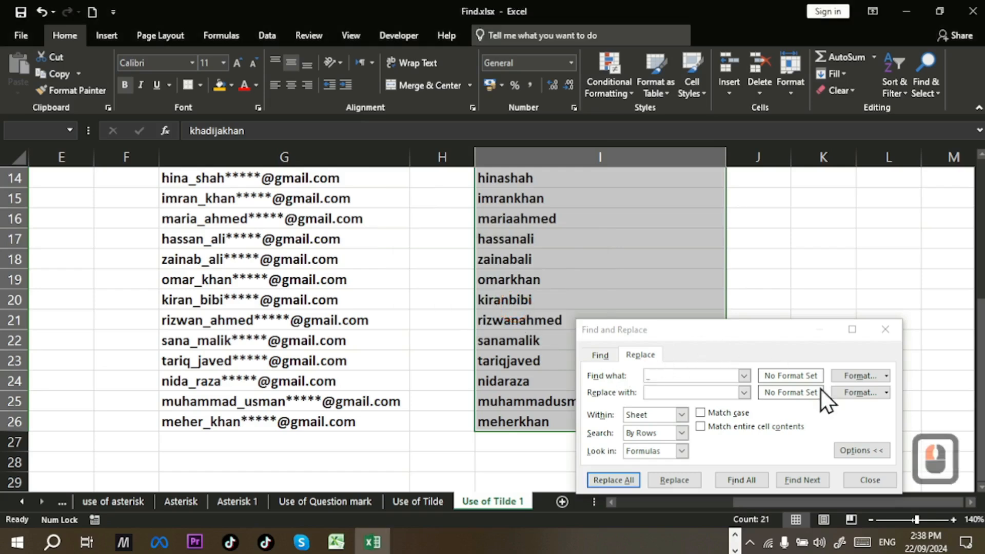
left_click(866, 479)
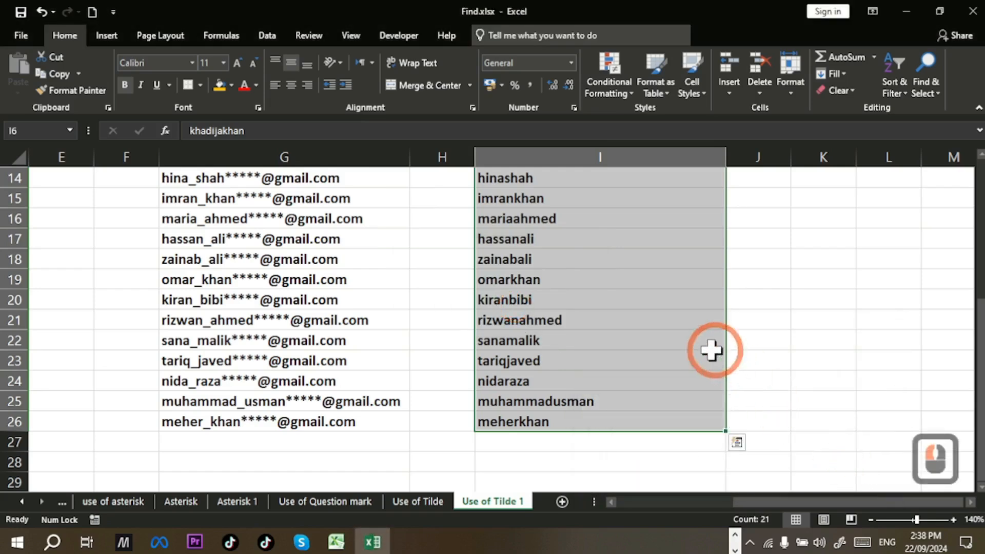
scroll(717, 353, "up", 4)
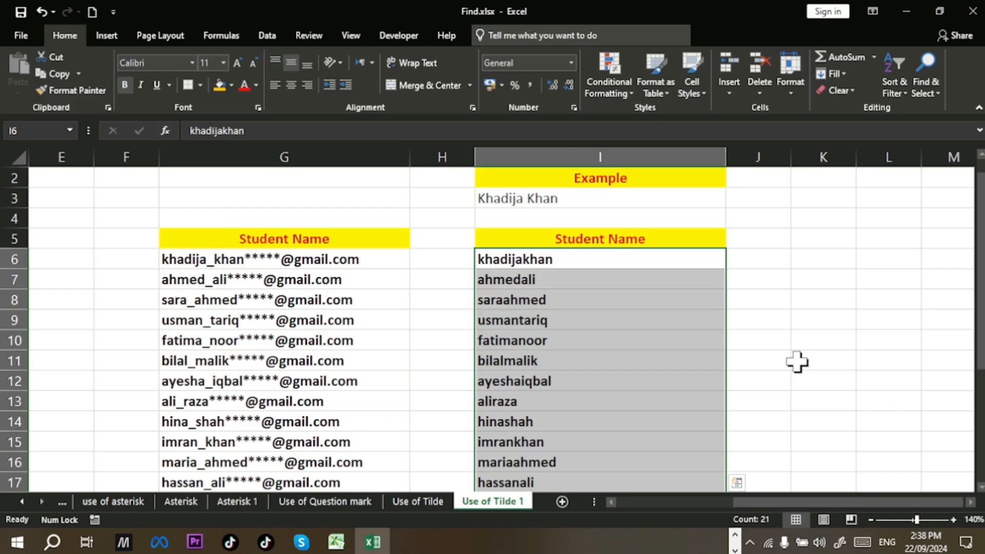
key("ctrl+z")
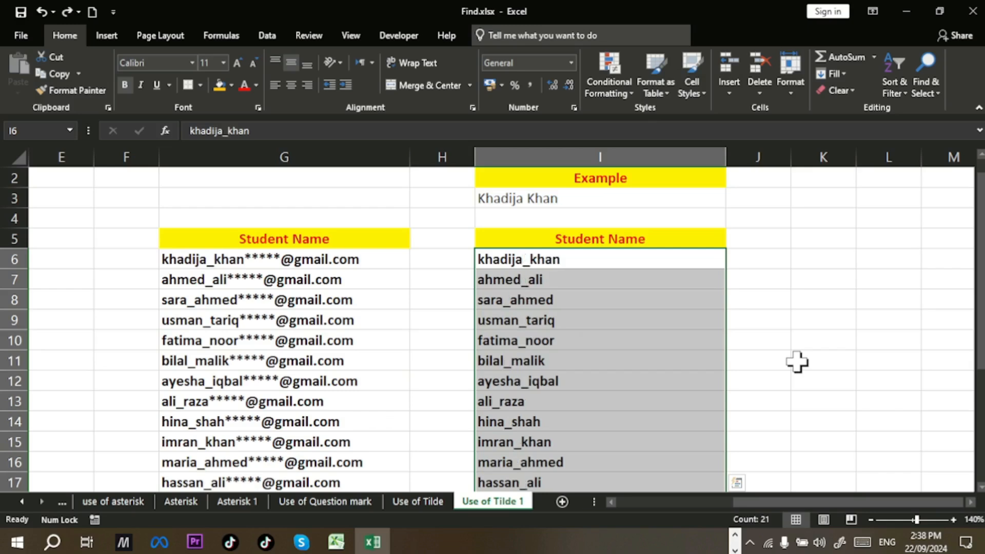
key("ctrl+h")
left_click(663, 408)
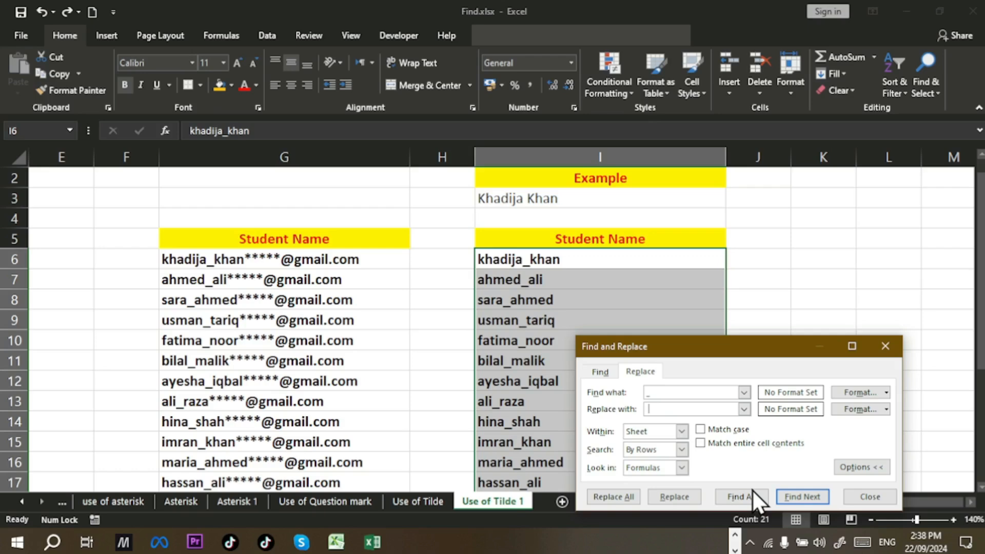
left_click(621, 497)
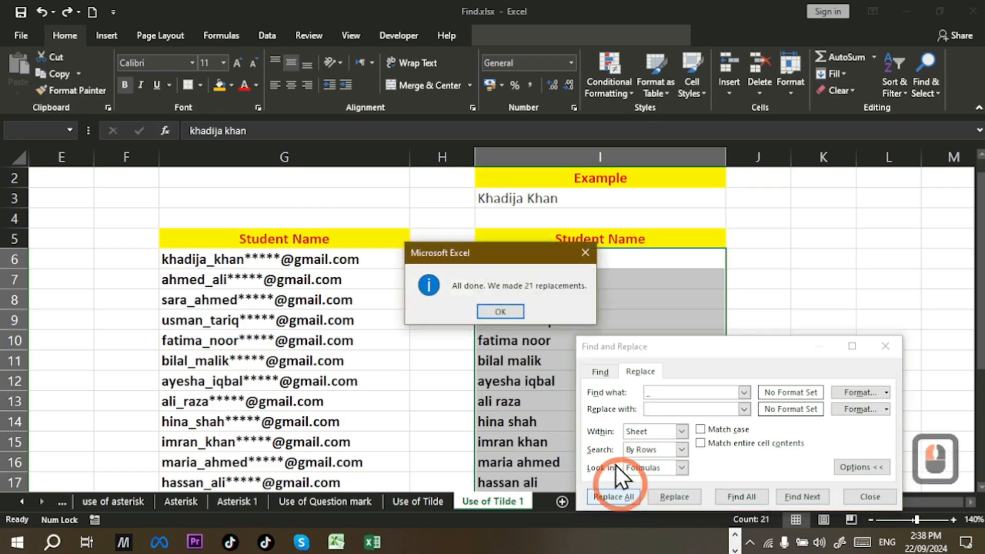
left_click(503, 310)
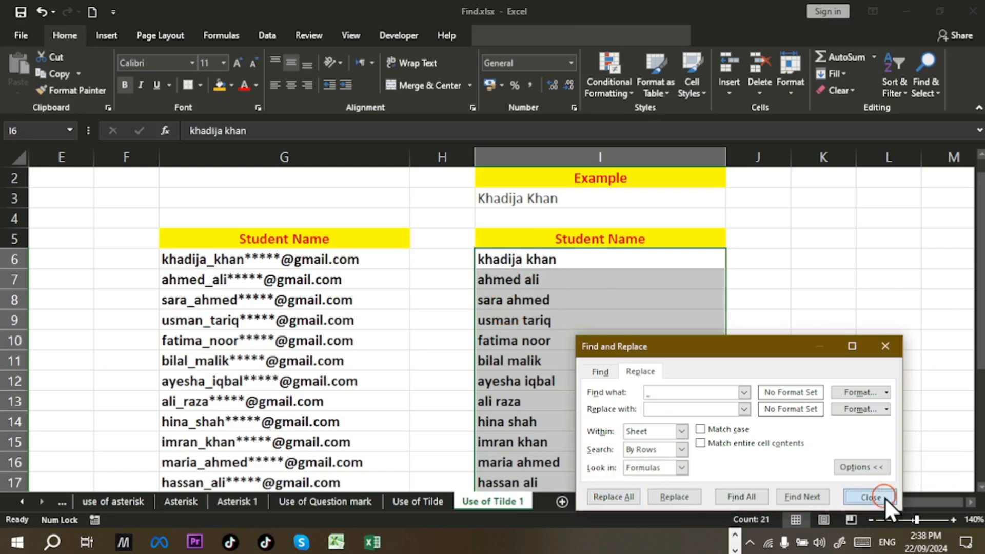
left_click(870, 497)
scroll(631, 340, "down", 4)
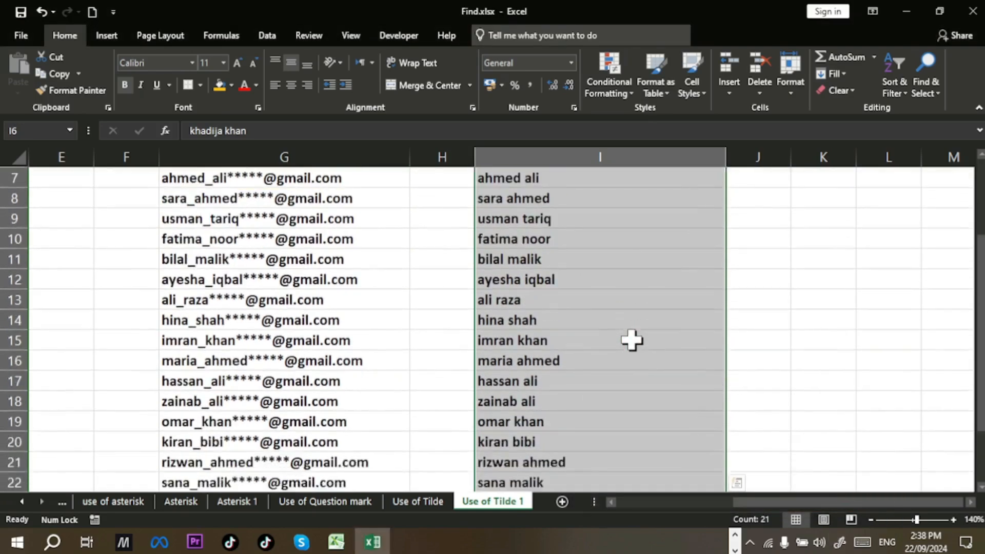
Step: Copy the masked email column and select cell K5 as the paste destination
scroll(631, 340, "up", 3)
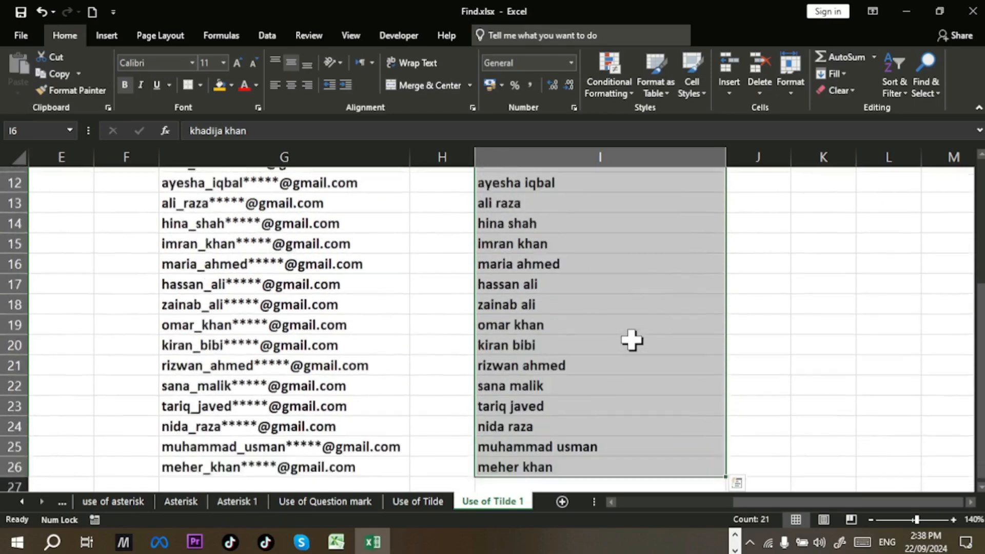
scroll(631, 340, "up", 2)
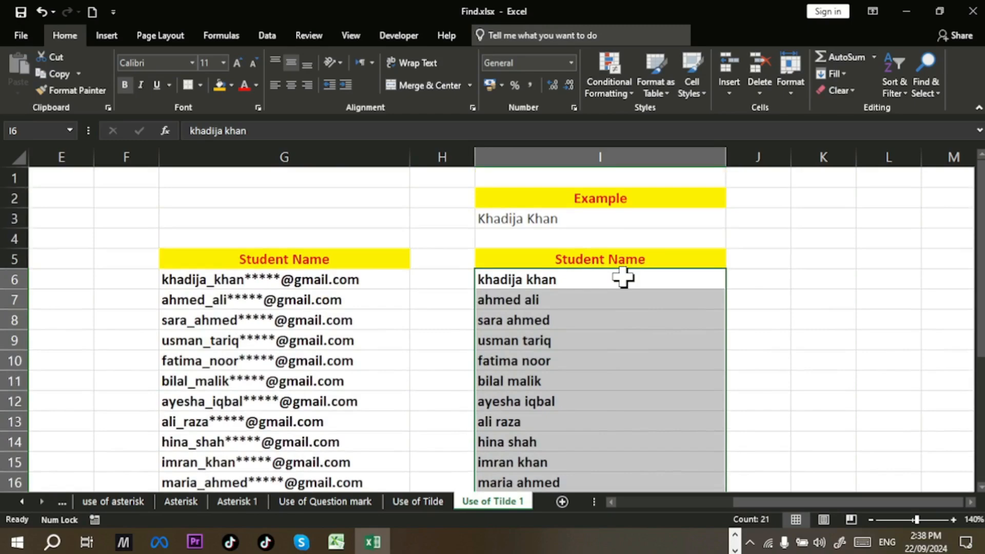
scroll(292, 220, "down", 2)
scroll(285, 193, "up", 1)
left_click_drag(285, 194, 299, 341)
key("ctrl+c")
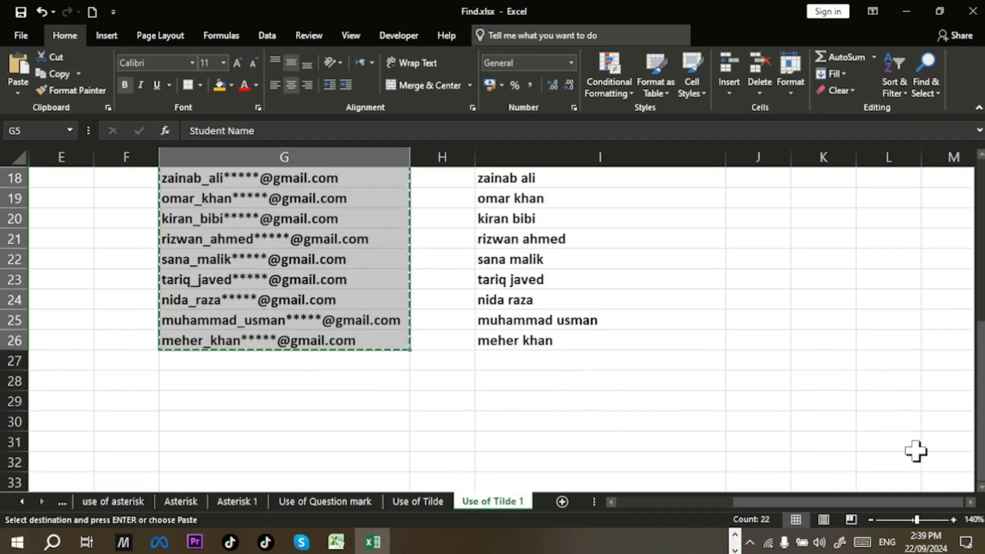
left_click(970, 503)
left_click(970, 503)
left_click(970, 503)
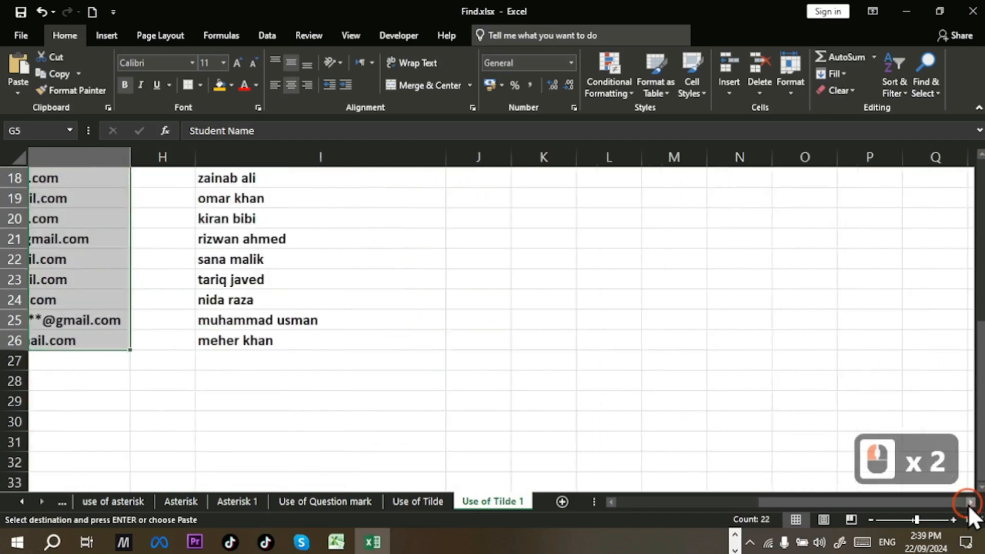
scroll(300, 349, "up", 4)
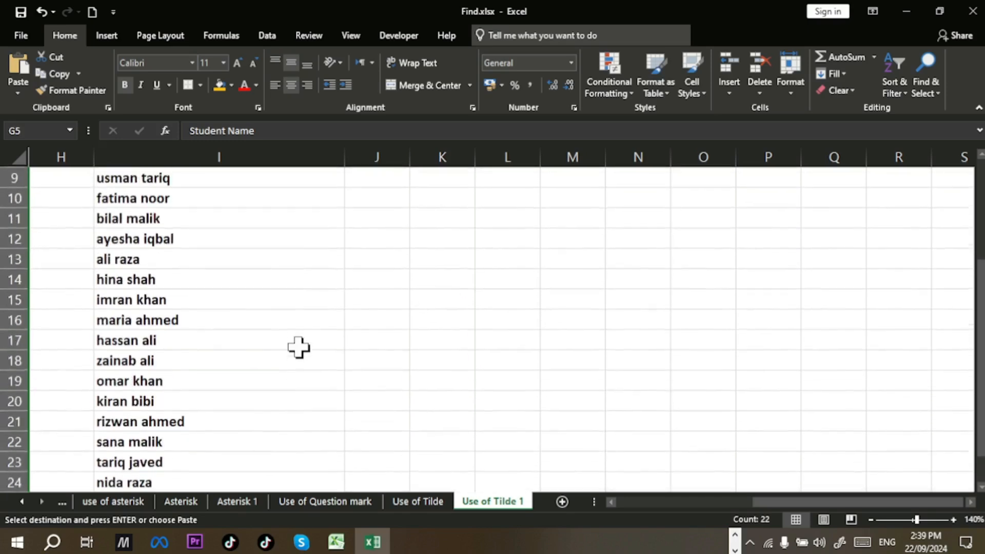
scroll(298, 348, "up", 2)
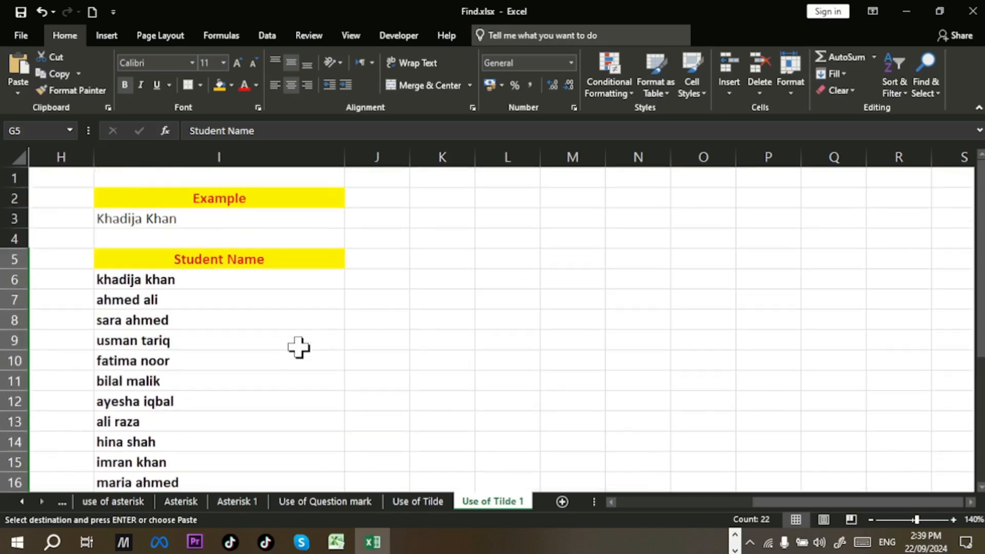
left_click(457, 265)
Step: Paste the masked email list into K5 and autofit column K
key("Return")
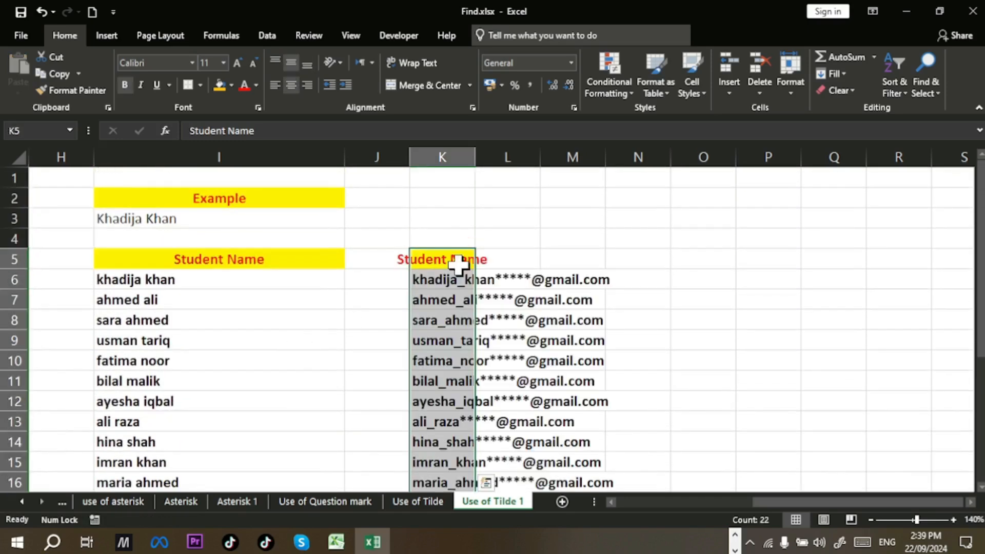
double_click(475, 157)
left_click(479, 171)
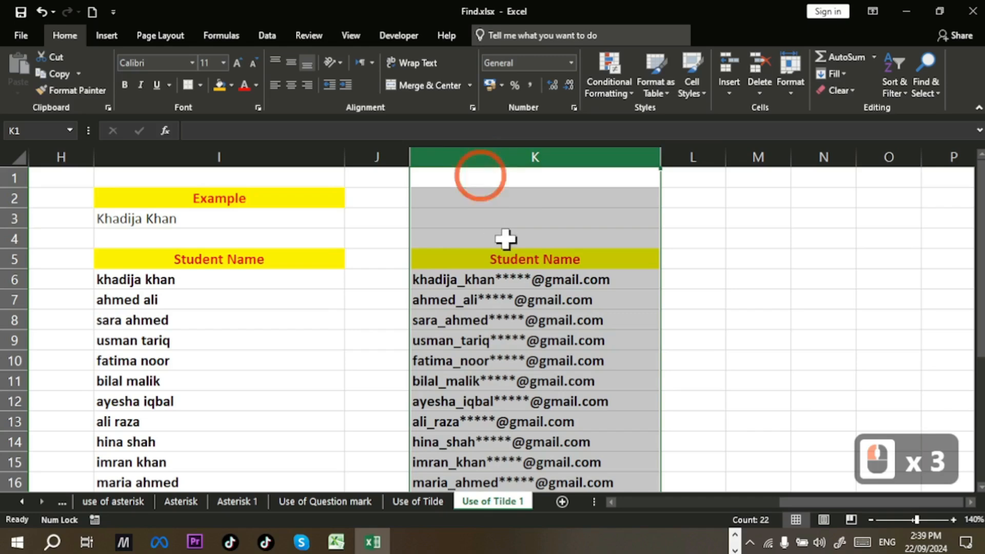
left_click(566, 302)
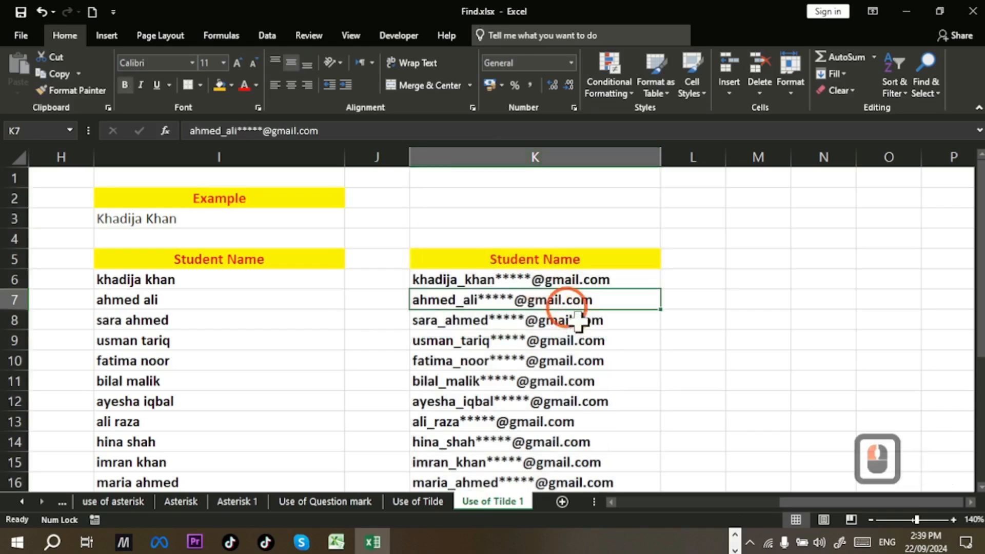
Step: Copy the Student Name header from K5 to L5 and autofit column L
left_click(681, 279)
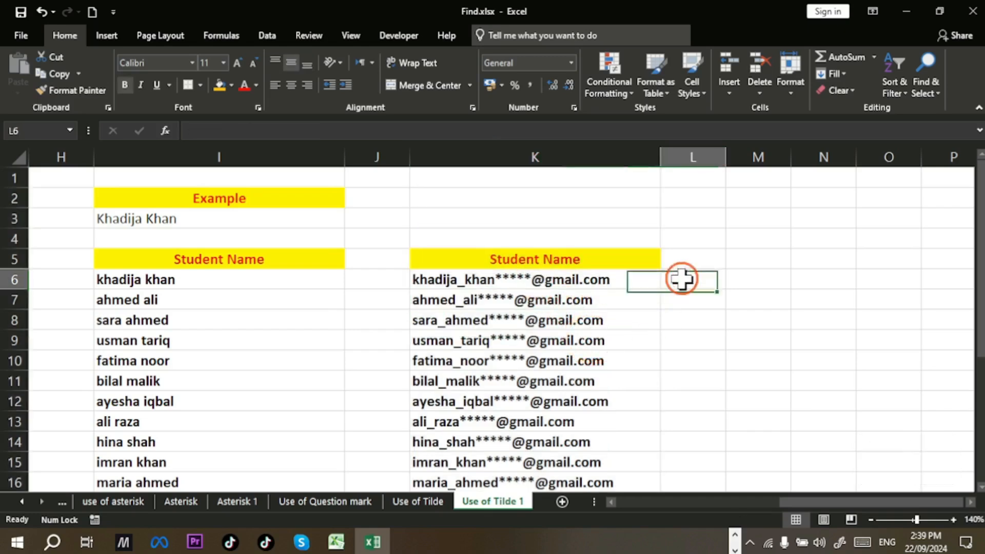
left_click(624, 261)
key("ctrl+c")
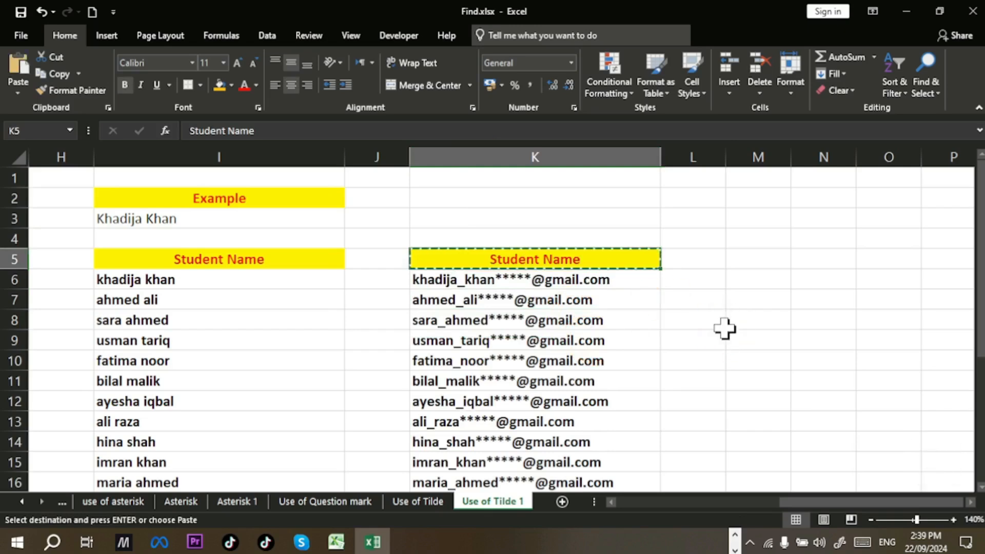
left_click(695, 262)
key("Return")
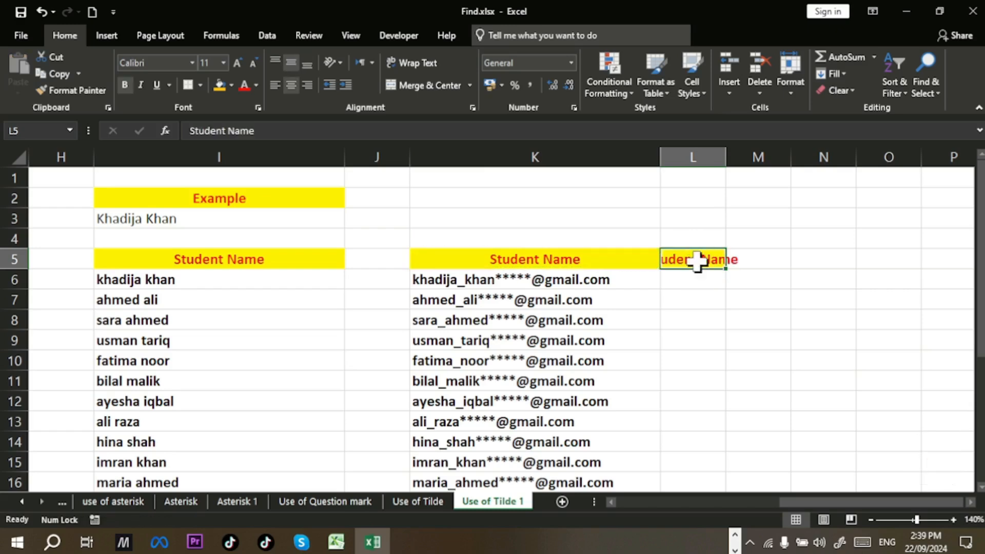
double_click(726, 157)
left_click(699, 278)
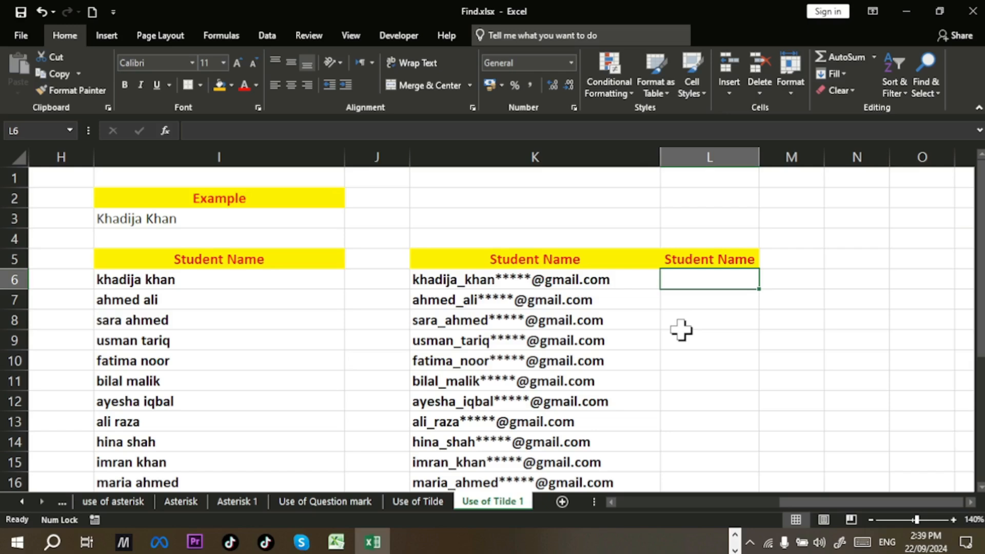
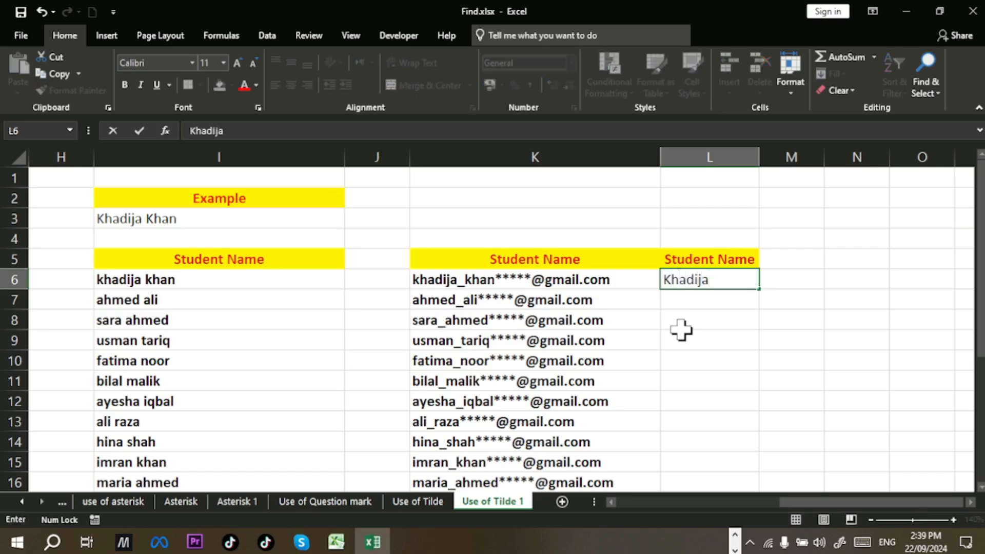
key("Return")
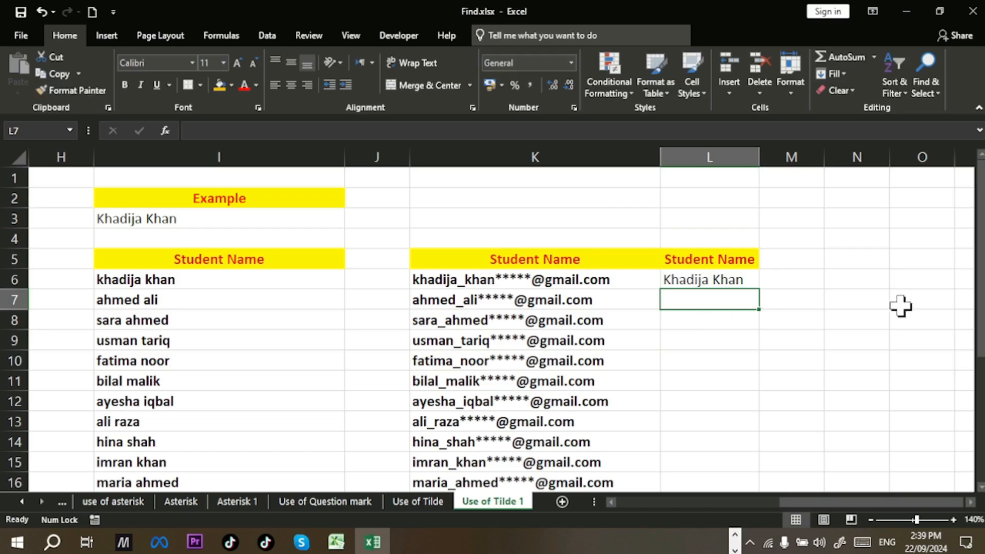
left_click(848, 77)
left_click(863, 213)
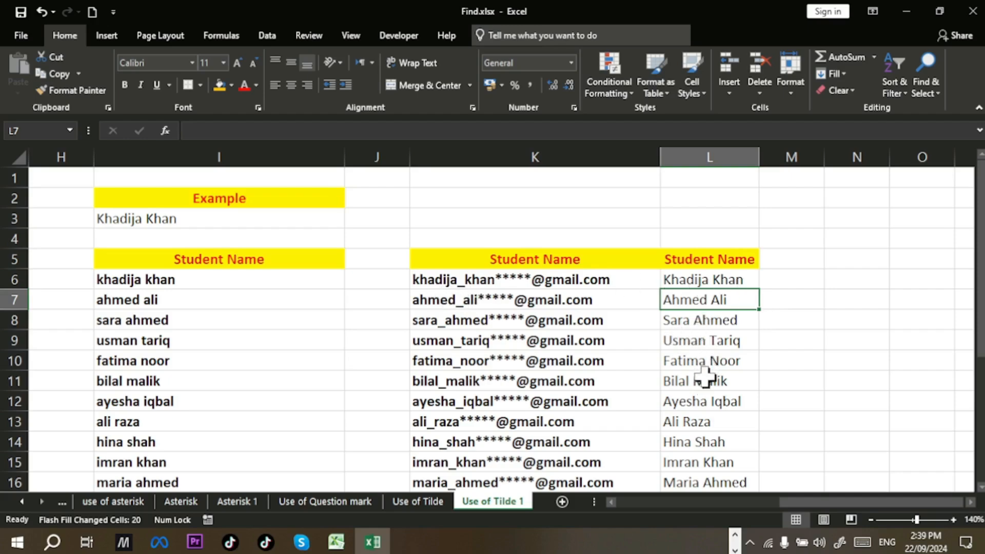
Step: Undo the Flash Fill, redo it with Ctrl+E from L7, then switch to PowerPoint
scroll(705, 359, "down", 4)
scroll(705, 377, "down", 2)
scroll(703, 378, "up", 6)
left_click(705, 380)
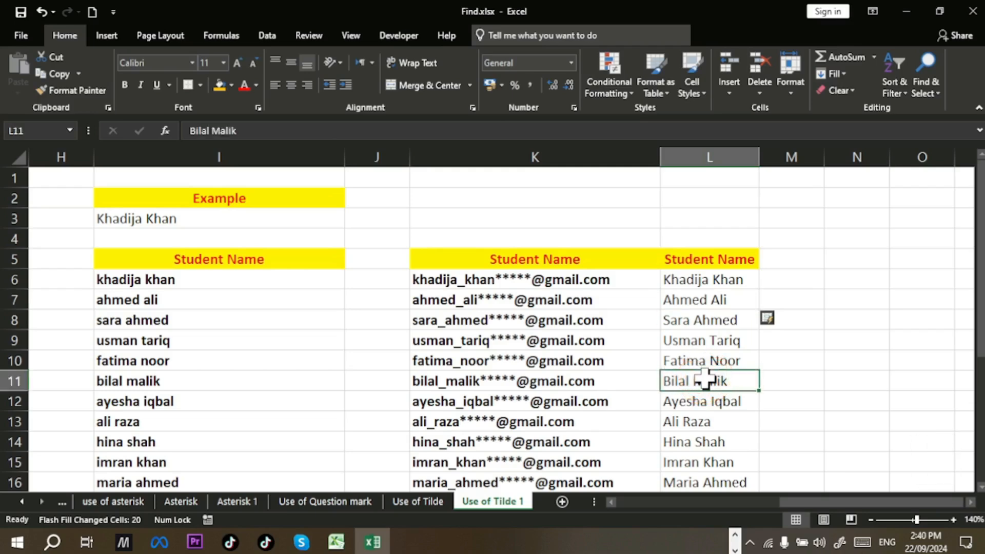
key("ctrl+z")
left_click(723, 302)
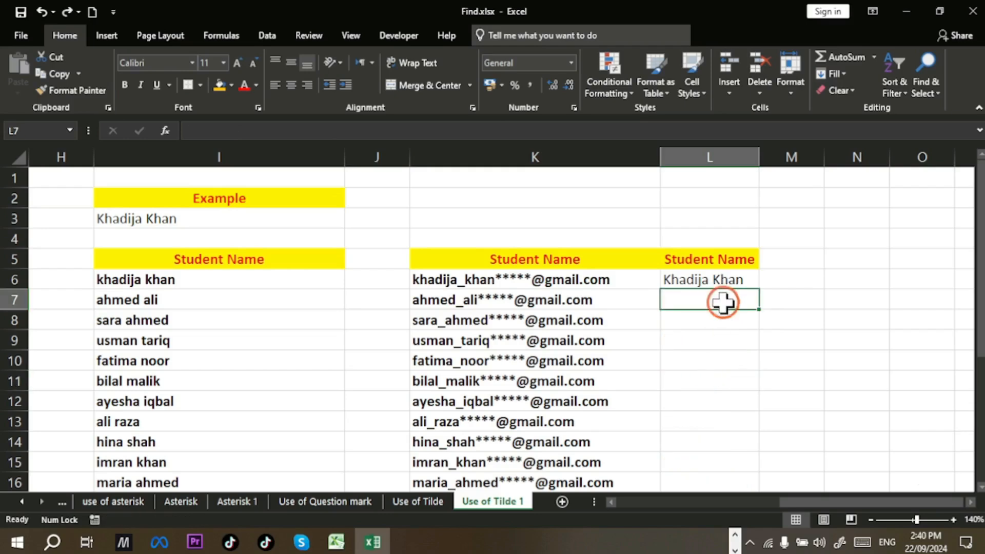
key("ctrl+e")
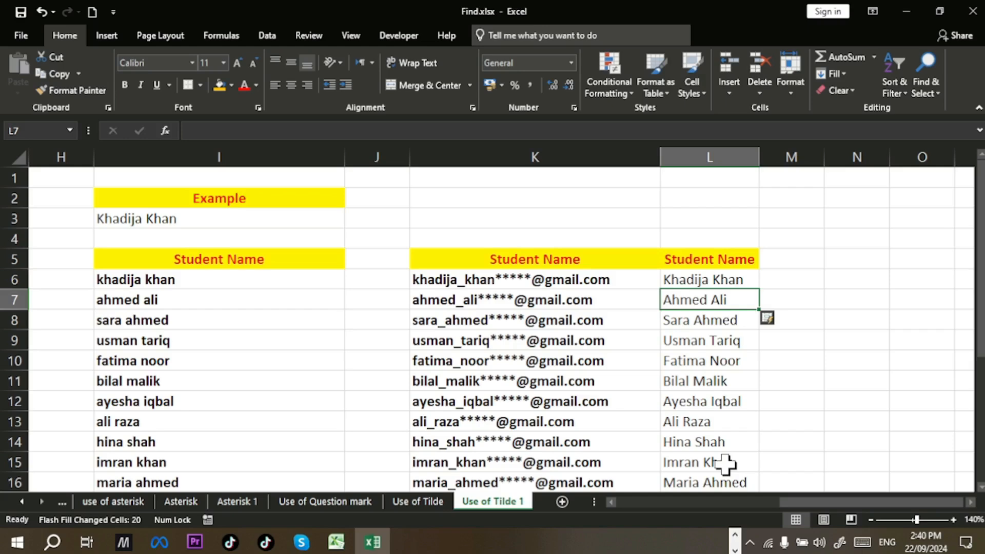
key("alt+Tab")
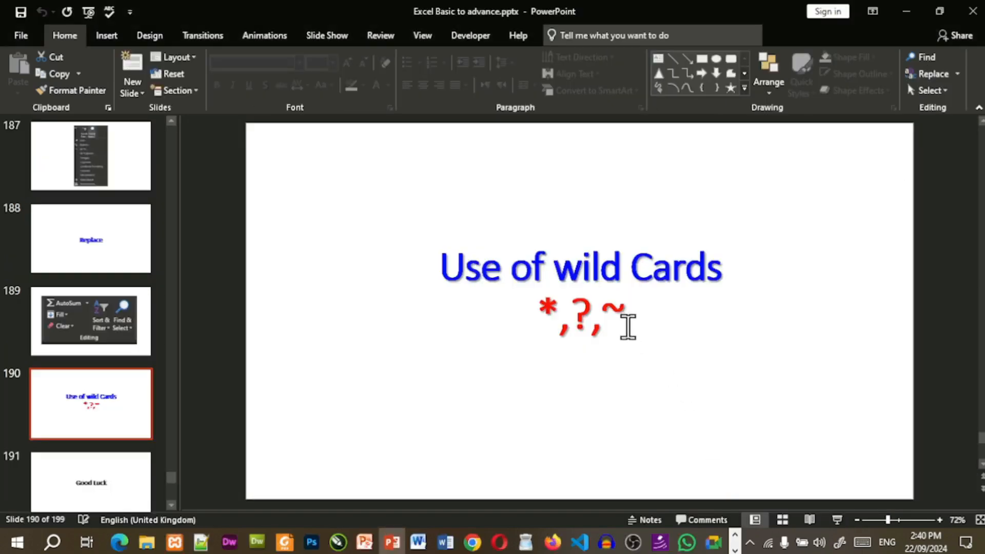
Step: Point out the ? wildcard on the Use of wild Cards slide, then return to Excel
left_click(619, 312)
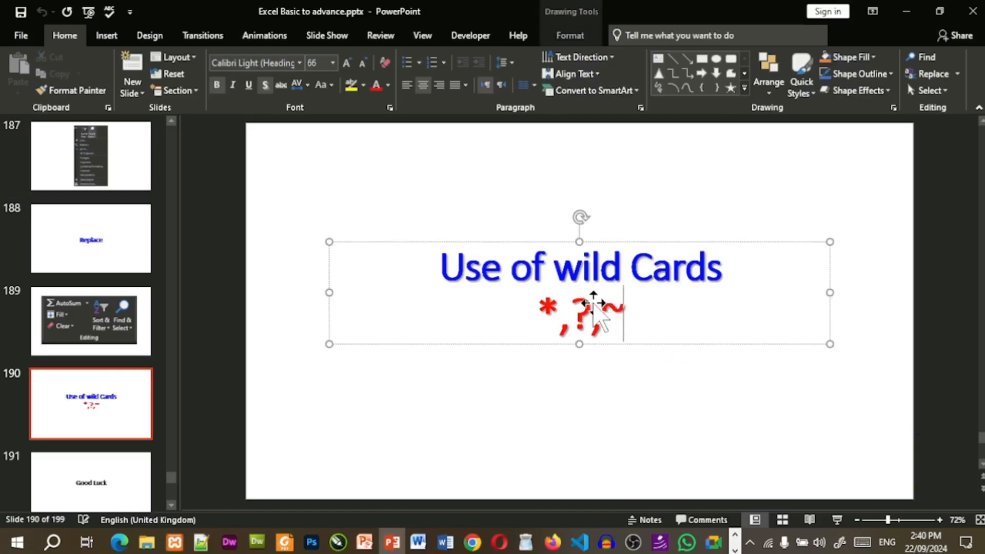
left_click(588, 324)
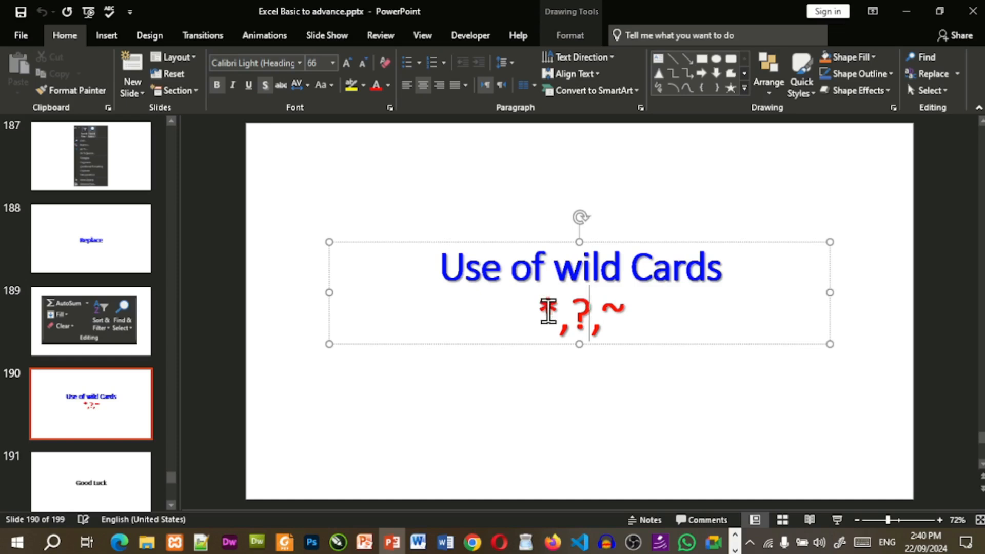
key("alt+Tab")
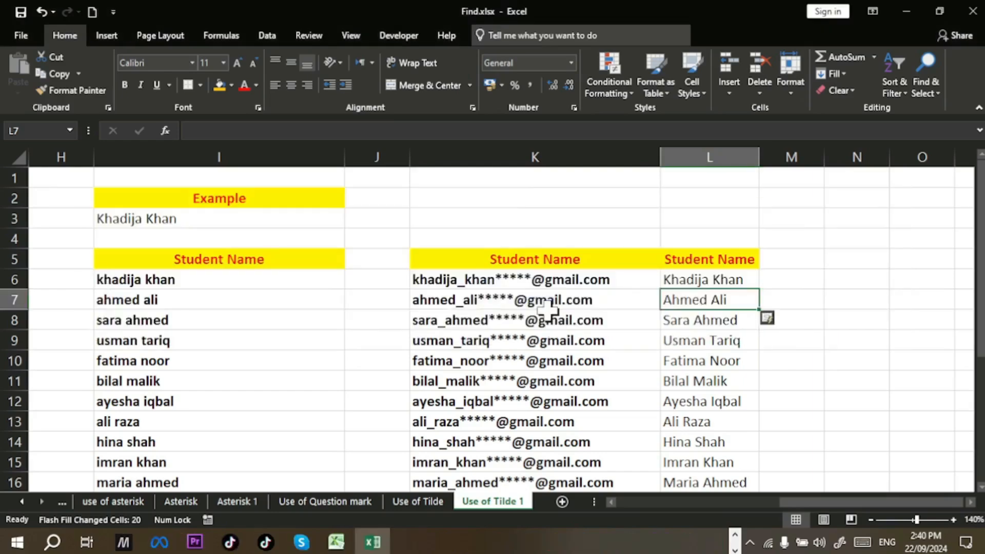
Step: Revisit the Use of Question mark sheet, then highlight the cleaned names in column H of Use of Tilde
left_click(426, 503)
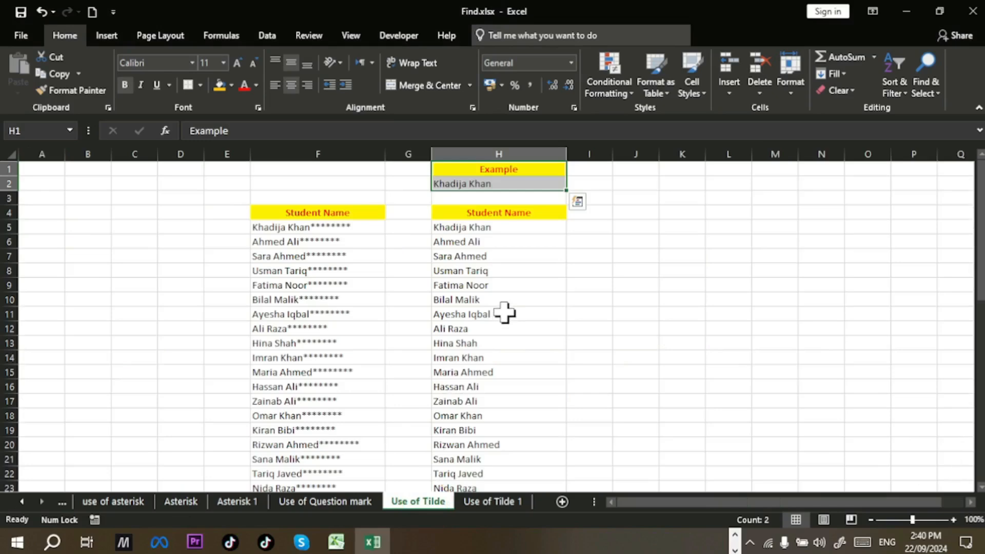
left_click(355, 507)
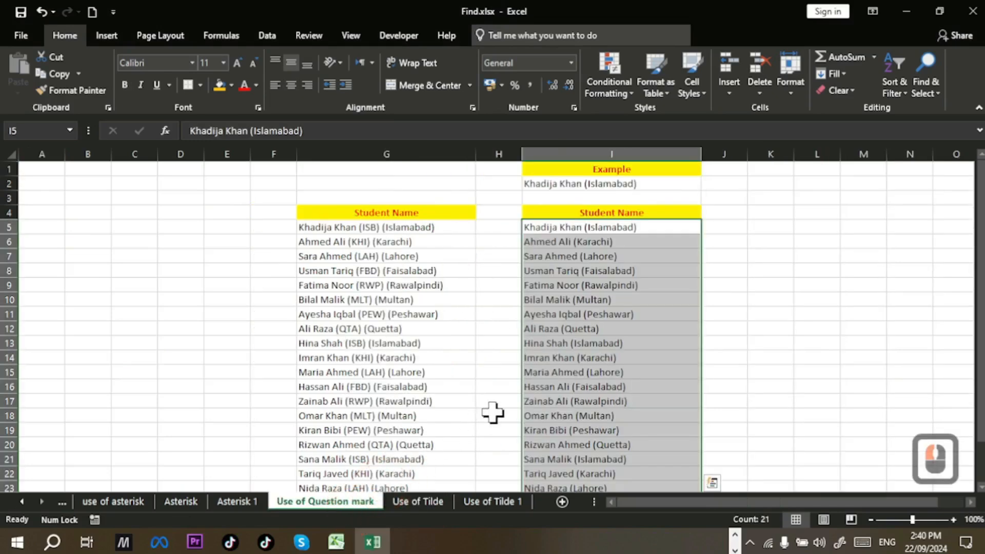
left_click(534, 385)
left_click(440, 367)
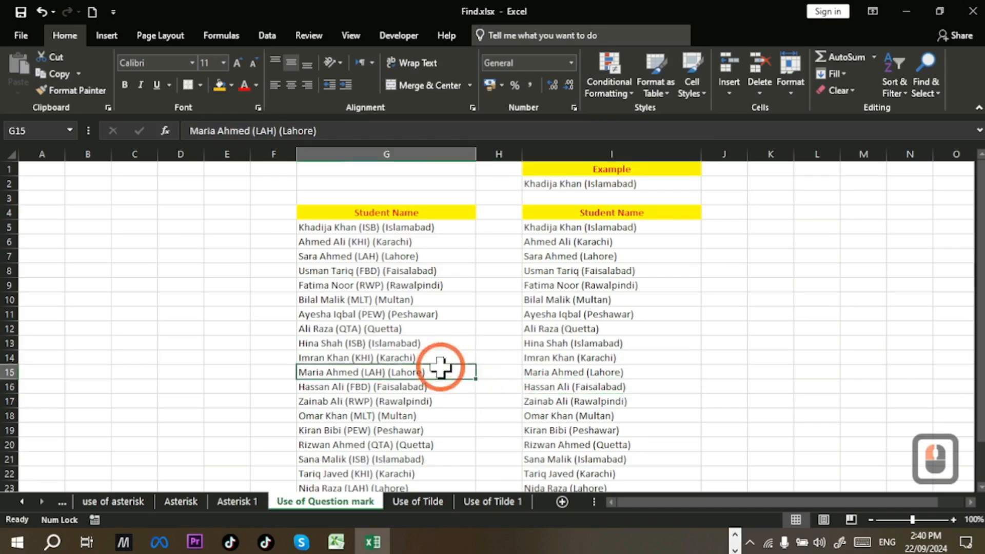
left_click(434, 502)
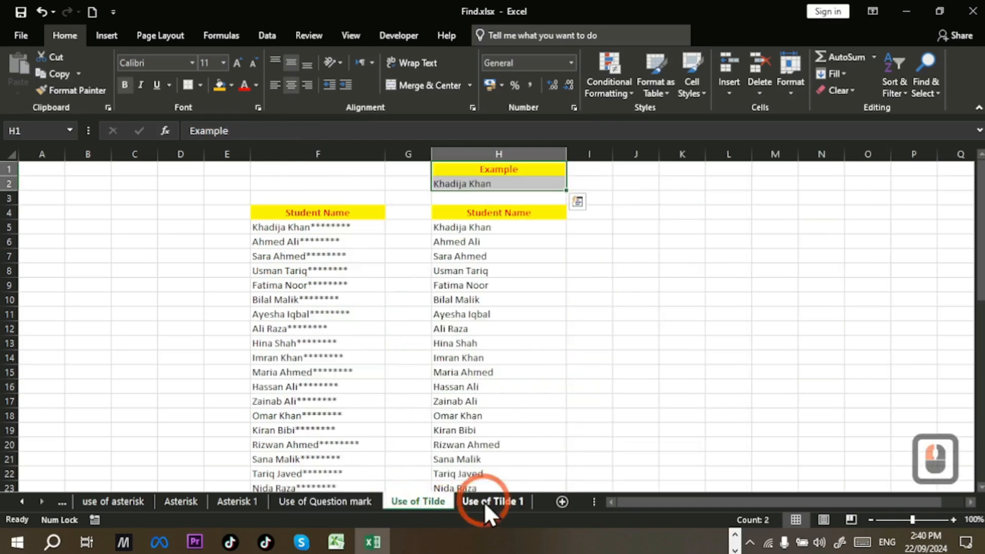
left_click(468, 224)
mouse_move(468, 224)
left_mouse_down()
mouse_move(492, 378)
mouse_move(484, 228)
left_mouse_up()
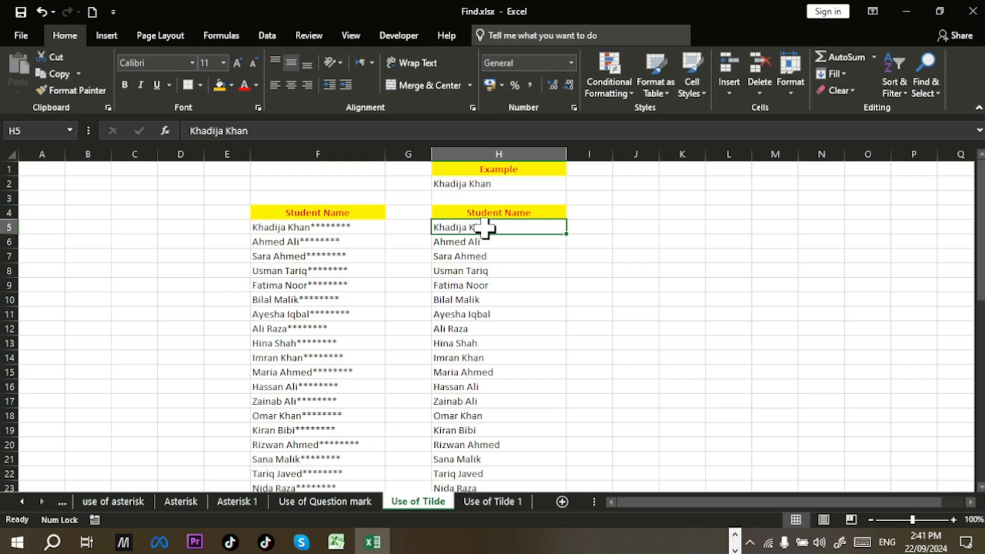
Step: Start the PowerPoint slide show from the current slide and advance to the Good Luck slide
key("alt+Tab")
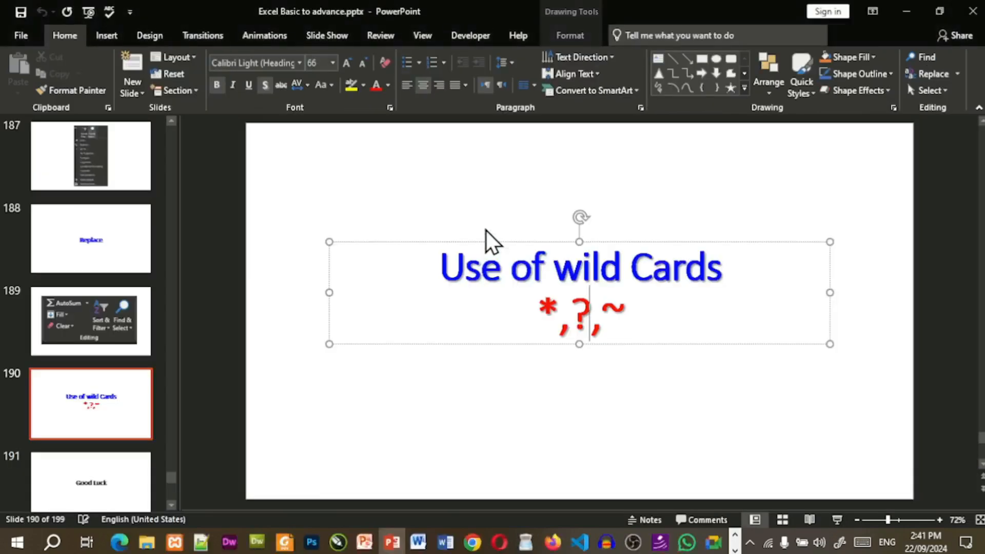
key("shift+F5")
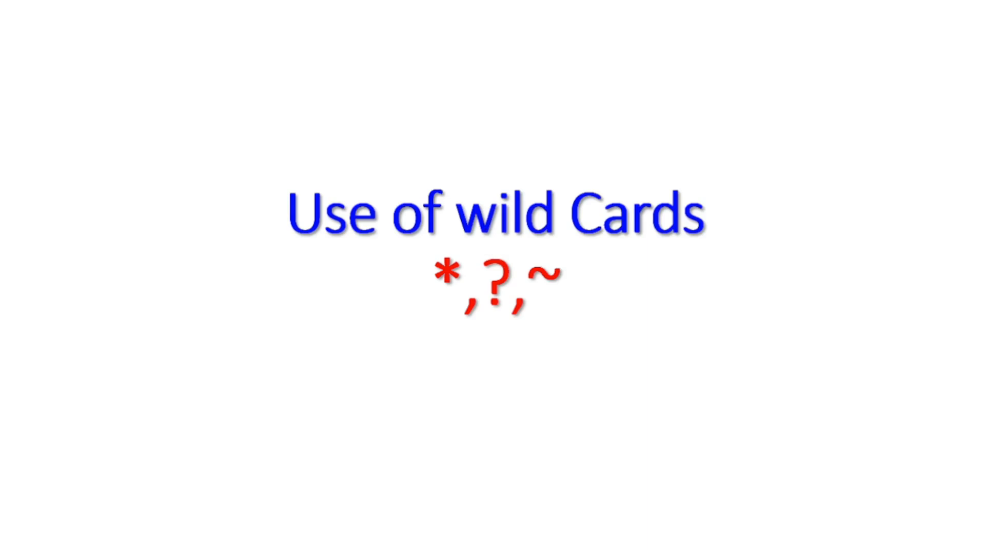
key("Right")
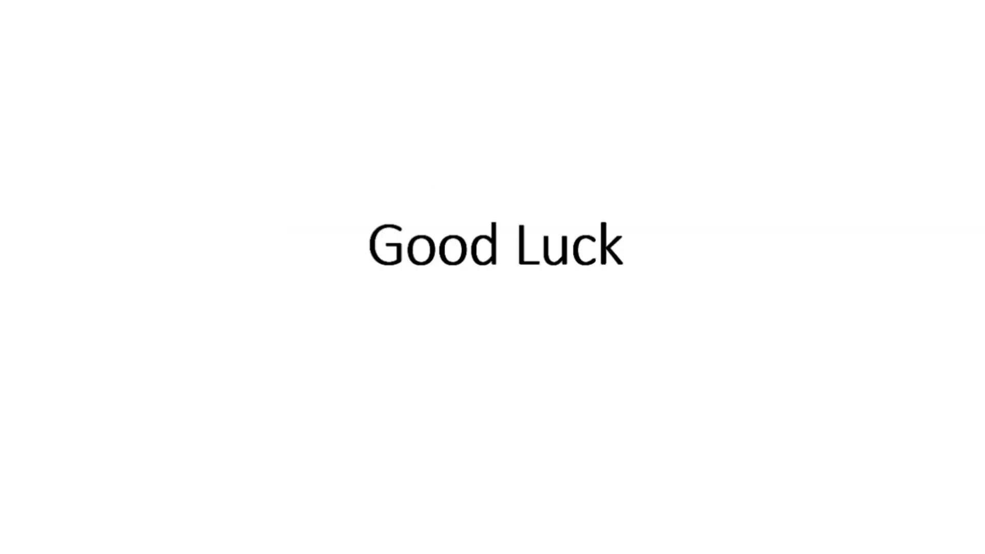